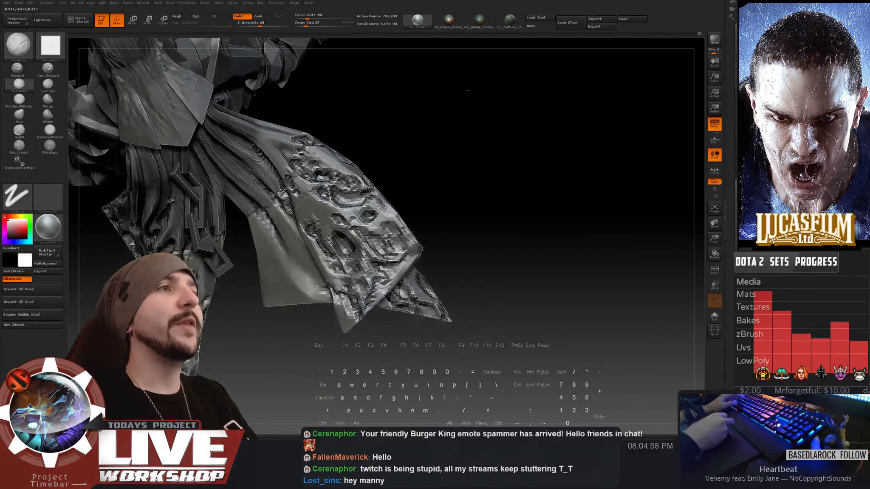
- Sculpt and smooth the eroded ridges on the tattered panel on one side of the cape
{"action": "scroll", "coordinate": [490, 140], "scroll_direction": "down", "scroll_amount": 2}
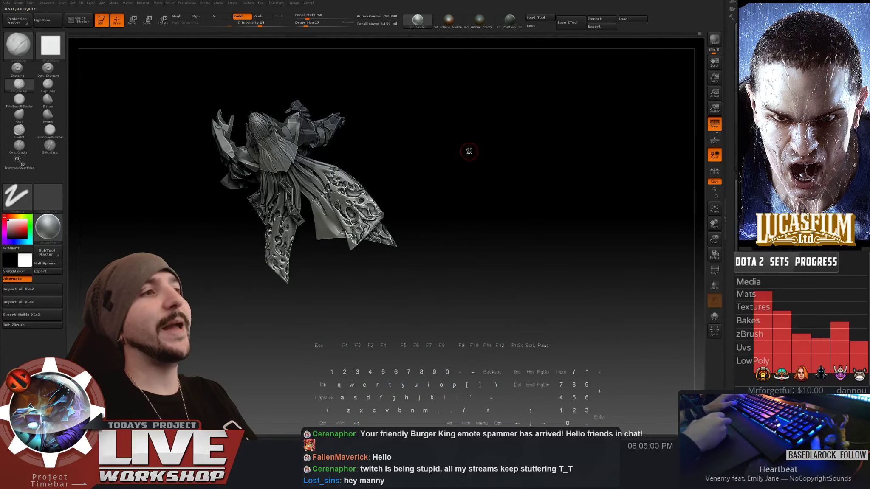
{"action": "left_click_drag", "start_coordinate": [473, 157], "coordinate": [477, 167]}
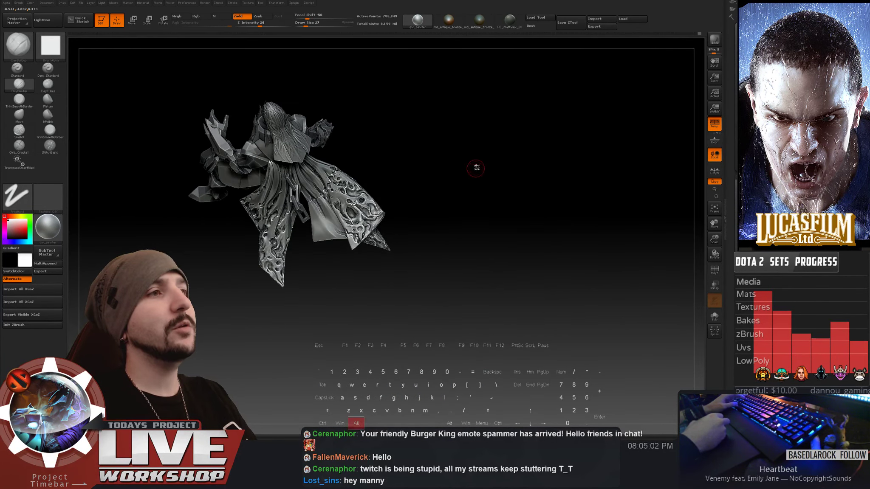
{"action": "scroll", "coordinate": [476, 166], "scroll_direction": "up", "scroll_amount": 6}
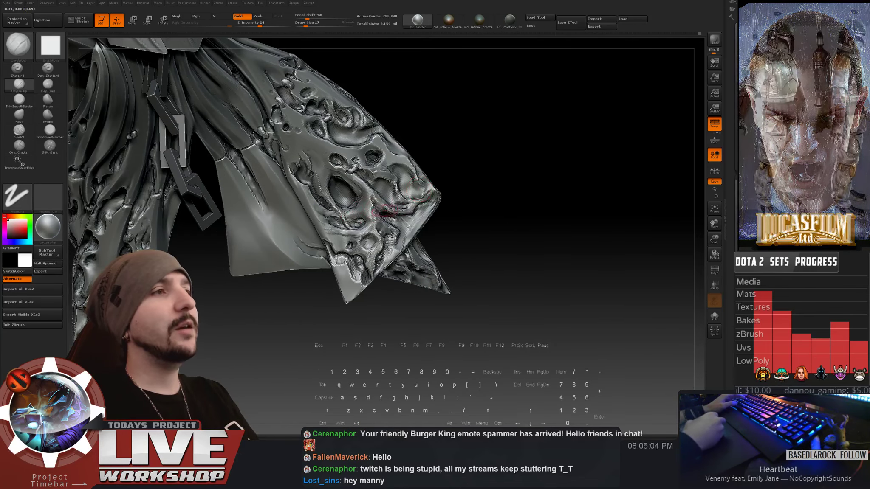
{"action": "mouse_move", "coordinate": [534, 179]}
{"action": "left_mouse_down"}
{"action": "mouse_move", "coordinate": [498, 167]}
{"action": "mouse_move", "coordinate": [487, 152]}
{"action": "mouse_move", "coordinate": [425, 169]}
{"action": "left_mouse_up"}
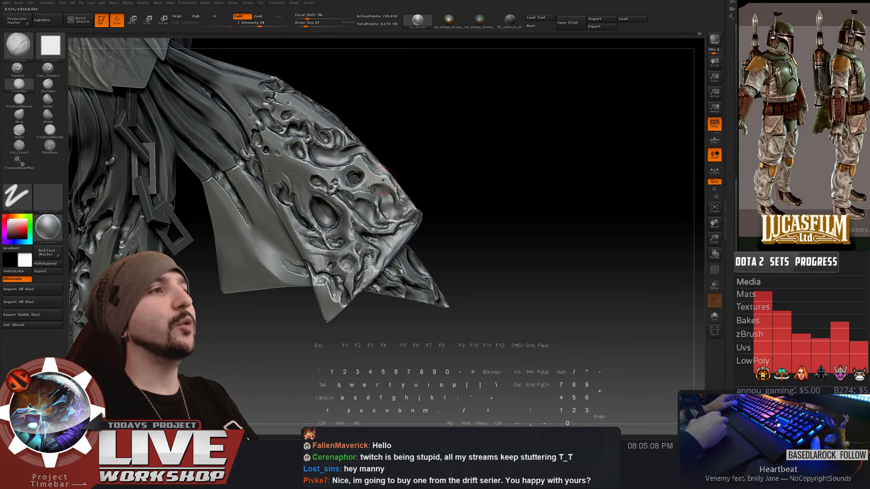
{"action": "scroll", "coordinate": [383, 180], "scroll_direction": "up", "scroll_amount": 5}
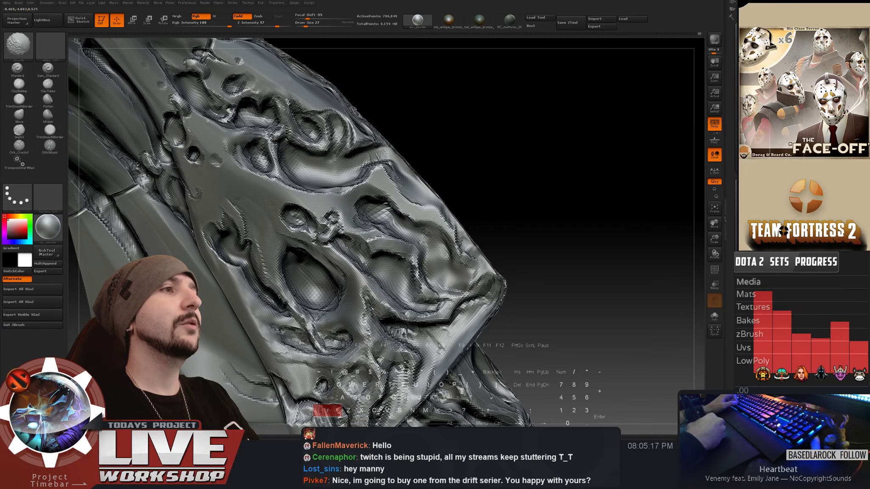
{"action": "key", "text": "f"}
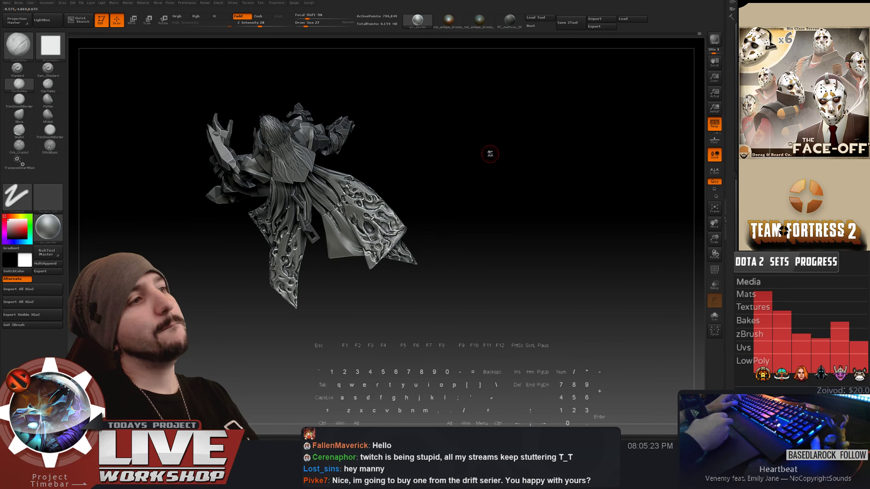
- Build up clay across the long groove in the middle of the cape panel to close it into an oval hole
{"action": "left_click_drag", "start_coordinate": [489, 146], "coordinate": [493, 223], "text": "alt"}
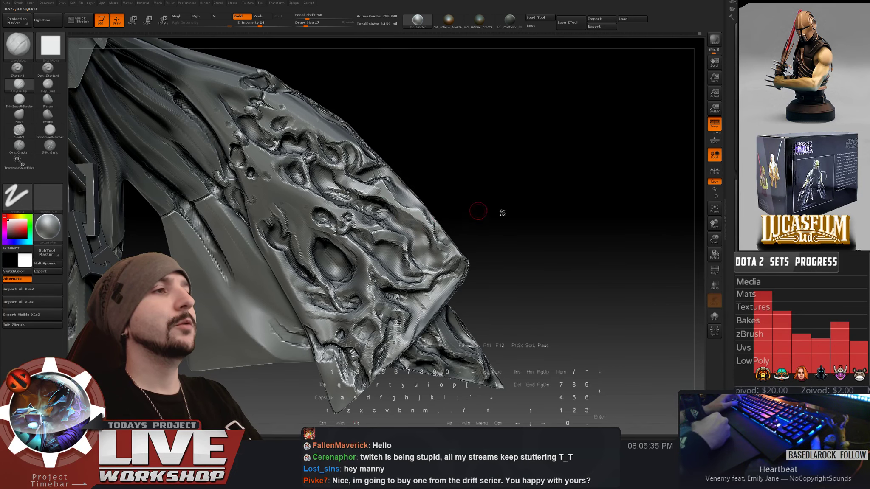
{"action": "left_click_drag", "start_coordinate": [495, 210], "coordinate": [444, 50], "text": "alt"}
{"action": "left_click_drag", "start_coordinate": [493, 139], "coordinate": [433, 225], "text": "alt"}
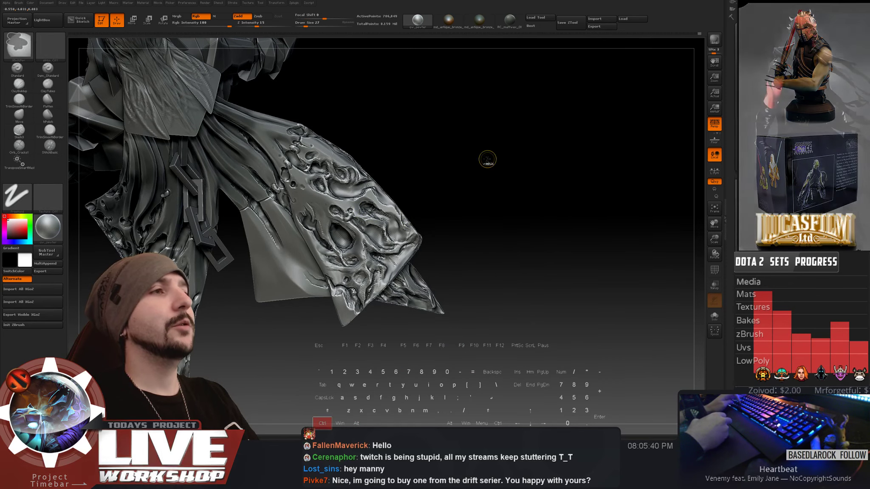
{"action": "left_click_drag", "start_coordinate": [483, 164], "coordinate": [543, 165]}
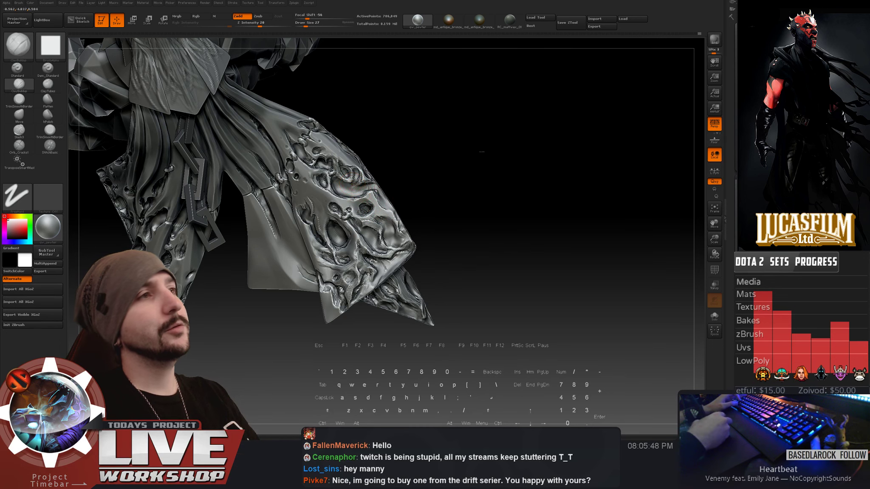
{"action": "mouse_move", "coordinate": [362, 191]}
{"action": "right_mouse_down", "text": "ctrl"}
{"action": "mouse_move", "coordinate": [354, 132]}
{"action": "mouse_move", "coordinate": [318, 133]}
{"action": "right_mouse_up", "text": "ctrl"}
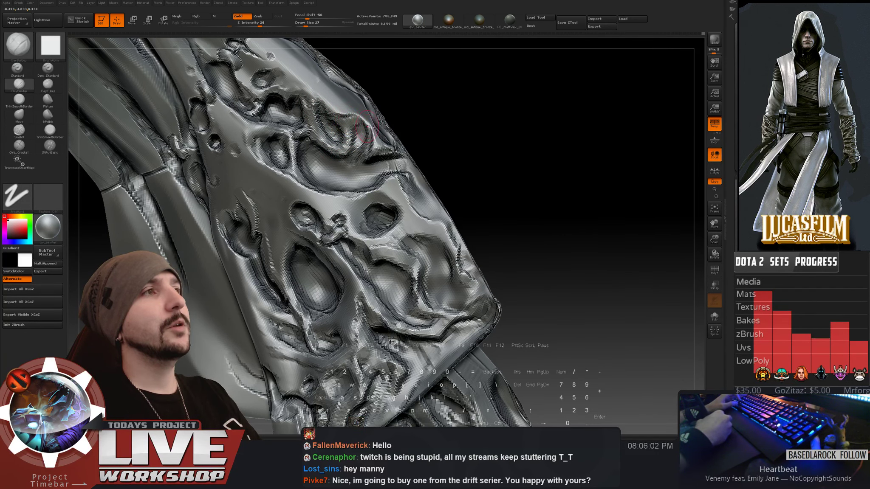
{"action": "right_click_drag", "start_coordinate": [366, 125], "coordinate": [362, 149]}
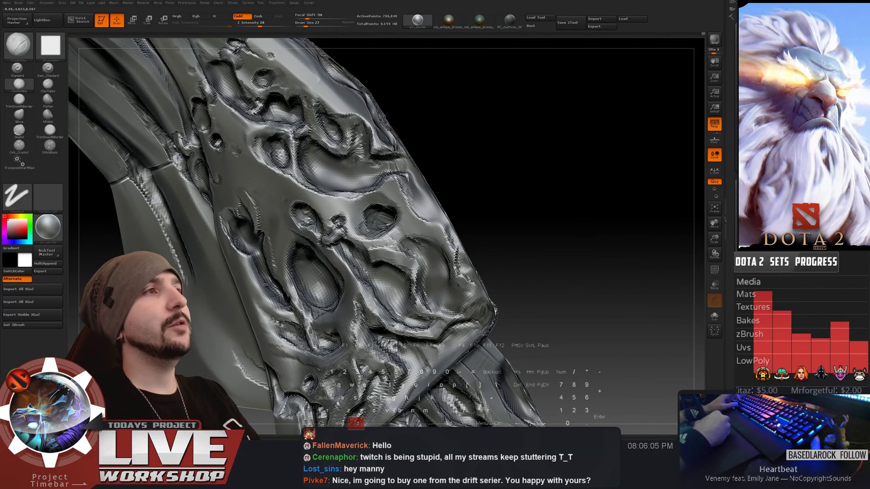
{"action": "mouse_move", "coordinate": [479, 116]}
{"action": "left_mouse_down", "text": "alt"}
{"action": "mouse_move", "coordinate": [534, 123]}
{"action": "mouse_move", "coordinate": [521, 93]}
{"action": "mouse_move", "coordinate": [550, 146]}
{"action": "mouse_move", "coordinate": [520, 166]}
{"action": "mouse_move", "coordinate": [526, 179]}
{"action": "left_mouse_up", "text": "alt"}
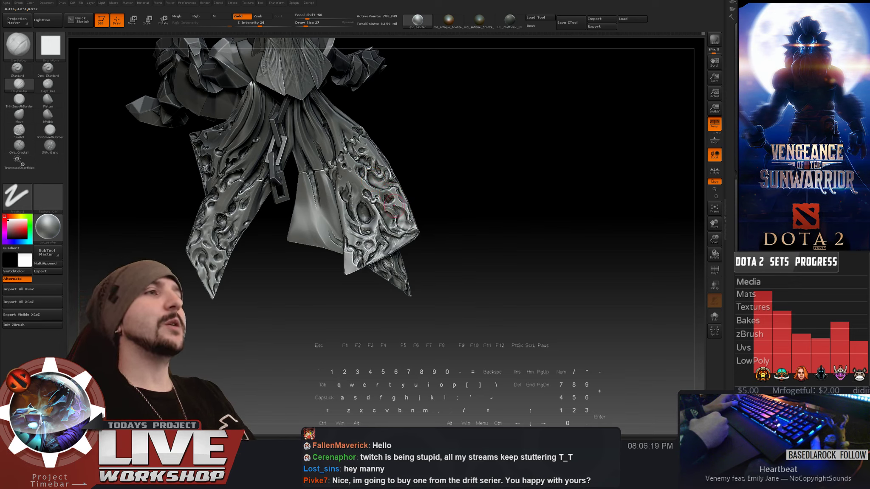
- Carve and smooth the tears around the large oval hole and the lower edge of the cape panel
{"action": "mouse_move", "coordinate": [479, 191]}
{"action": "left_mouse_down", "text": "alt"}
{"action": "mouse_move", "coordinate": [445, 150]}
{"action": "mouse_move", "coordinate": [487, 258]}
{"action": "mouse_move", "coordinate": [521, 128]}
{"action": "mouse_move", "coordinate": [514, 85]}
{"action": "mouse_move", "coordinate": [521, 142]}
{"action": "mouse_move", "coordinate": [534, 144]}
{"action": "mouse_move", "coordinate": [505, 68]}
{"action": "left_mouse_up", "text": "alt"}
{"action": "mouse_move", "coordinate": [505, 126]}
{"action": "left_mouse_down"}
{"action": "mouse_move", "coordinate": [516, 167]}
{"action": "mouse_move", "coordinate": [511, 133]}
{"action": "mouse_move", "coordinate": [525, 167]}
{"action": "mouse_move", "coordinate": [522, 155]}
{"action": "mouse_move", "coordinate": [548, 140]}
{"action": "mouse_move", "coordinate": [531, 152]}
{"action": "mouse_move", "coordinate": [563, 157]}
{"action": "mouse_move", "coordinate": [566, 166]}
{"action": "mouse_move", "coordinate": [582, 158]}
{"action": "left_mouse_up"}
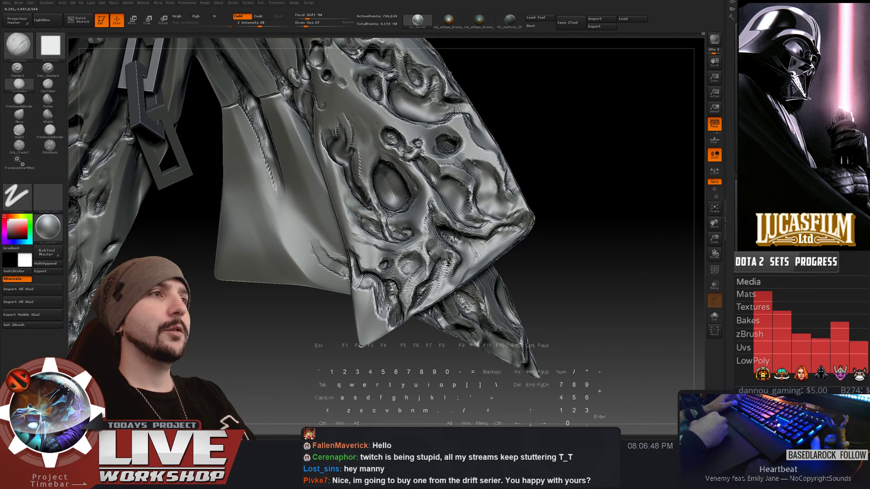
{"action": "left_click_drag", "start_coordinate": [557, 118], "coordinate": [476, 142]}
{"action": "key", "text": "shift"}
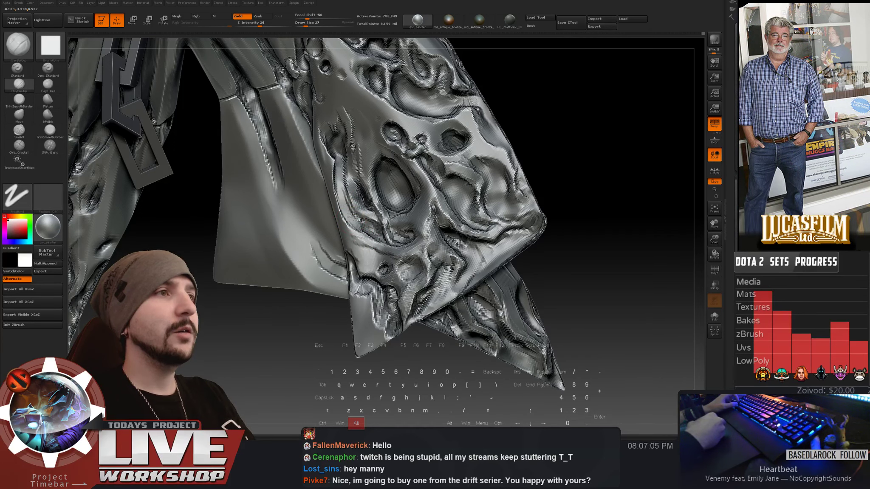
{"action": "left_click_drag", "start_coordinate": [336, 243], "coordinate": [341, 243], "text": "alt"}
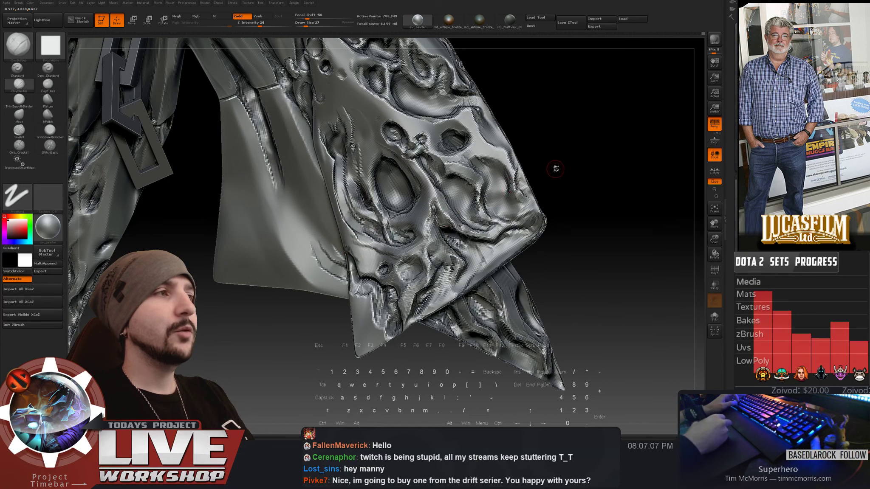
{"action": "left_click_drag", "start_coordinate": [556, 169], "coordinate": [532, 178]}
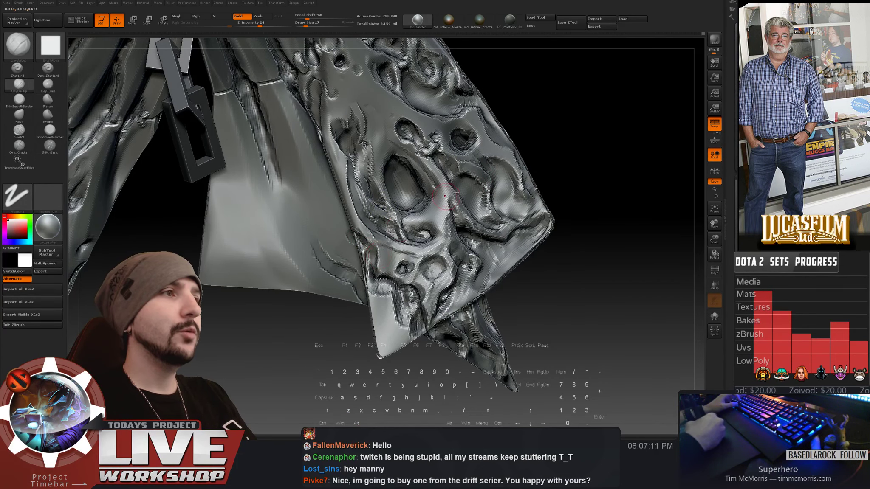
{"action": "left_click_drag", "start_coordinate": [372, 260], "coordinate": [465, 200]}
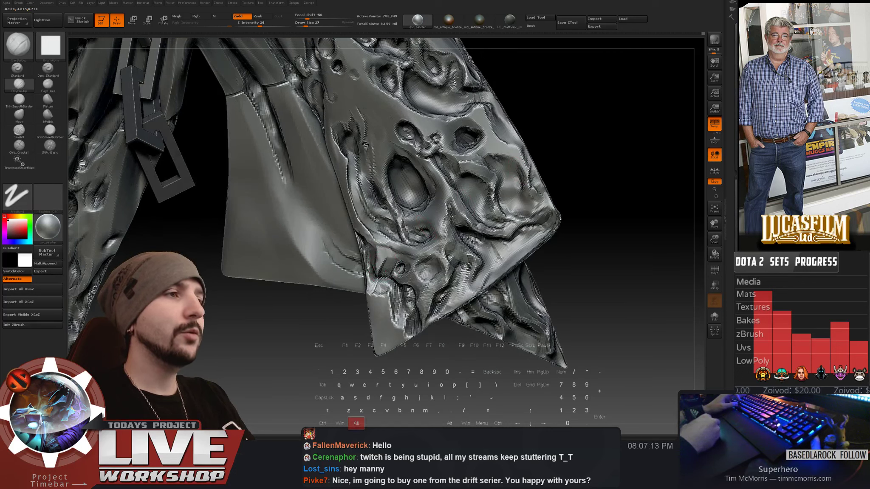
- Adjust the brush size and sculpt thin torn strands and deeper gaps in the lower half of the cape panel
{"action": "key", "text": "bracketleft"}
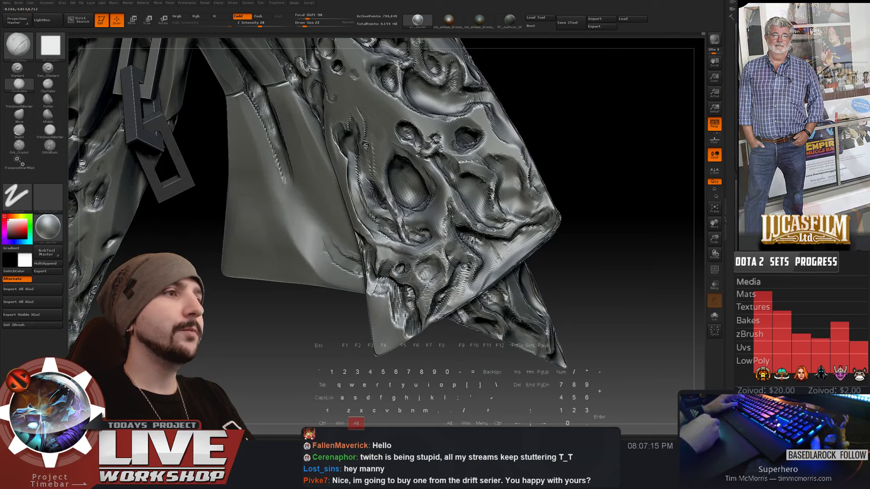
{"action": "key", "text": "bracketleft"}
{"action": "key", "text": "bracketleft"}
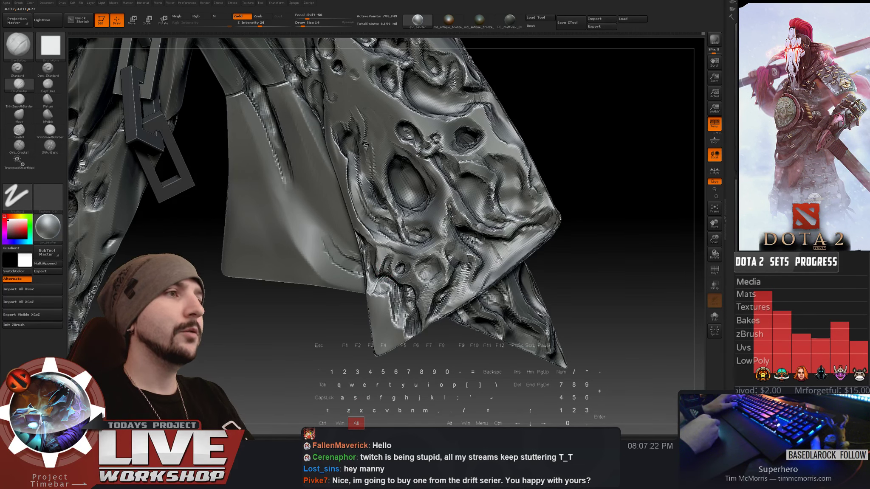
{"action": "key", "text": "bracketright"}
{"action": "key", "text": "bracketright"}
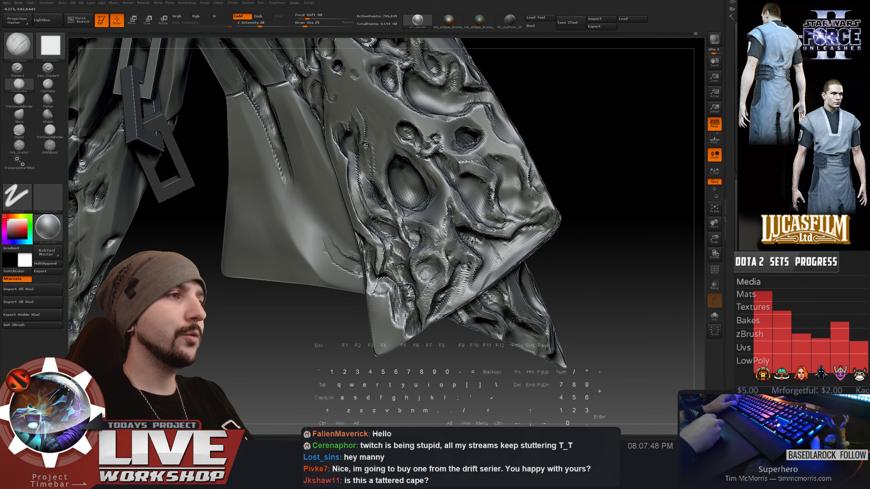
{"action": "key", "text": "shift"}
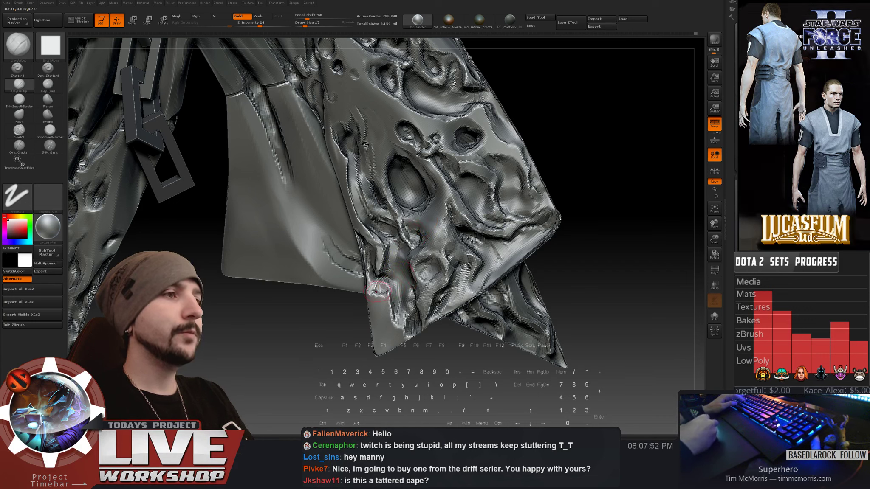
- Carve down the torn area above the cape panel's pointed lower corner, then smooth it and the nearby fold
{"action": "key", "text": "alt"}
{"action": "mouse_move", "coordinate": [399, 302]}
{"action": "left_mouse_down", "text": "alt"}
{"action": "mouse_move", "coordinate": [401, 331]}
{"action": "mouse_move", "coordinate": [409, 308]}
{"action": "left_mouse_up", "text": "alt"}
{"action": "mouse_move", "coordinate": [390, 293]}
{"action": "left_mouse_down", "text": "shift"}
{"action": "mouse_move", "coordinate": [388, 336]}
{"action": "mouse_move", "coordinate": [409, 287]}
{"action": "left_mouse_up", "text": "shift"}
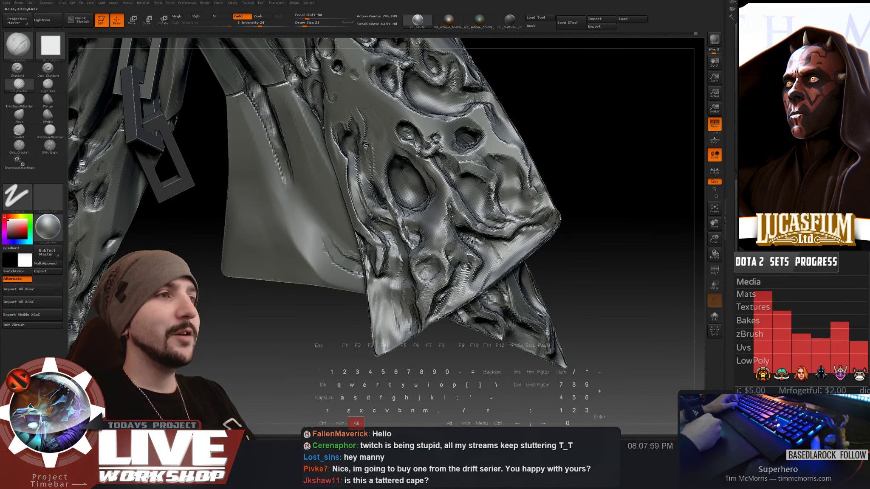
{"action": "key", "text": "shift"}
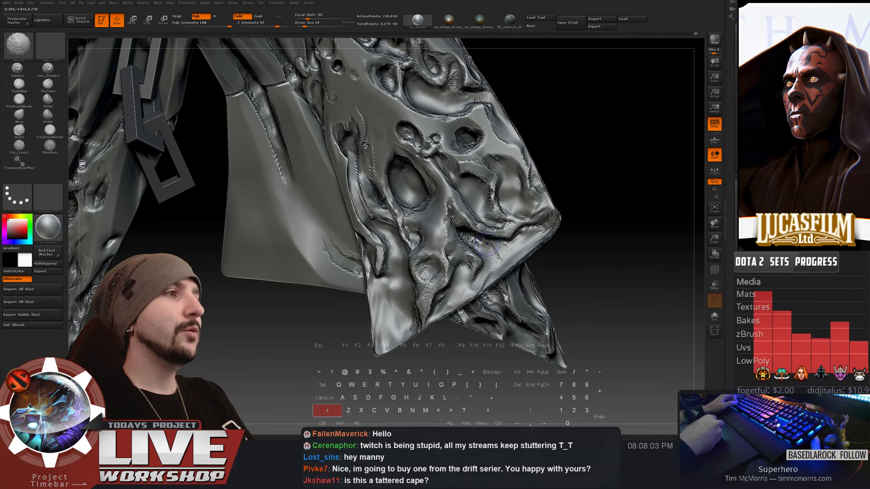
{"action": "key", "text": "f"}
{"action": "mouse_move", "coordinate": [592, 164]}
{"action": "left_mouse_down"}
{"action": "mouse_move", "coordinate": [599, 199]}
{"action": "mouse_move", "coordinate": [586, 192]}
{"action": "mouse_move", "coordinate": [586, 222]}
{"action": "left_mouse_up"}
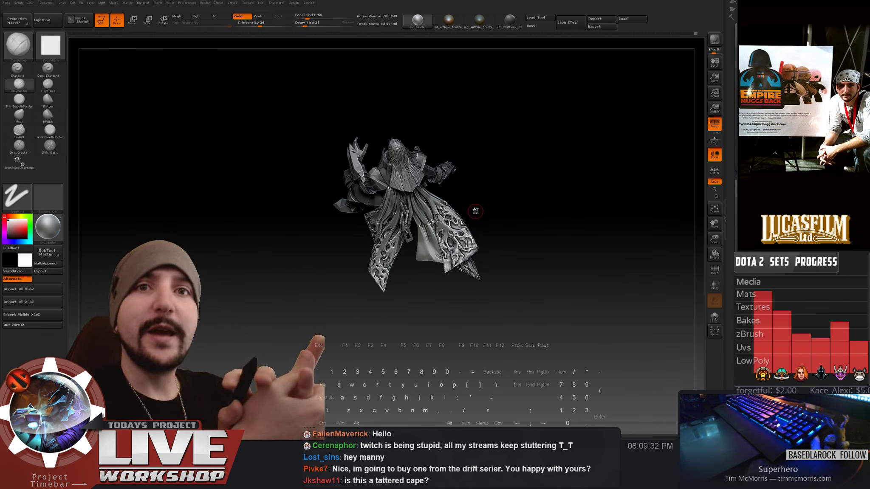
- Carve the small holes in the upper part of the cape panel deeper with a smaller brush and smooth their rims
{"action": "mouse_move", "coordinate": [544, 214]}
{"action": "left_mouse_down", "text": "alt"}
{"action": "mouse_move", "coordinate": [597, 209]}
{"action": "mouse_move", "coordinate": [577, 247]}
{"action": "left_mouse_up", "text": "alt"}
{"action": "mouse_move", "coordinate": [548, 134]}
{"action": "left_mouse_down", "text": "alt"}
{"action": "mouse_move", "coordinate": [575, 166]}
{"action": "mouse_move", "coordinate": [568, 181]}
{"action": "mouse_move", "coordinate": [574, 170]}
{"action": "left_mouse_up", "text": "alt"}
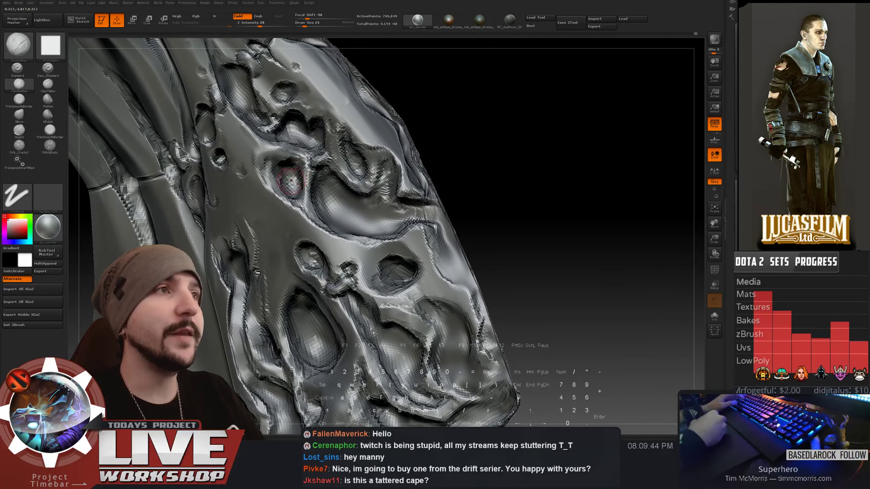
{"action": "key", "text": "bracketleft"}
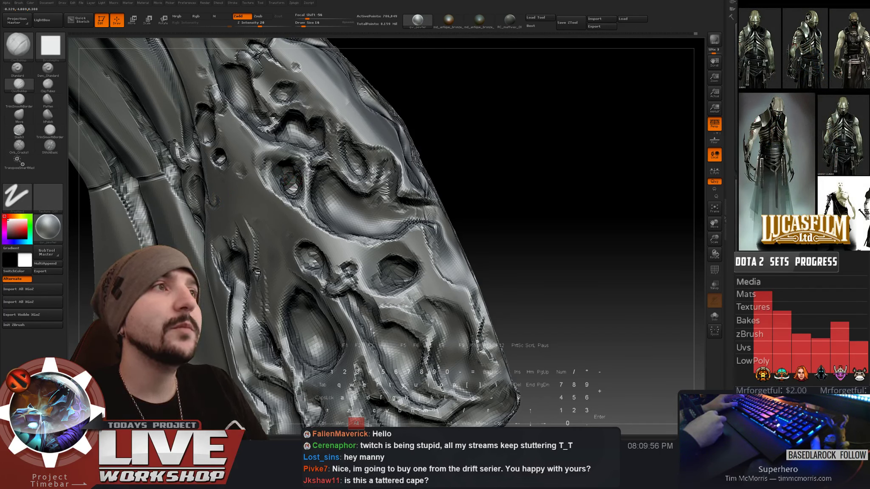
{"action": "left_click_drag", "start_coordinate": [290, 186], "coordinate": [290, 194], "text": "alt"}
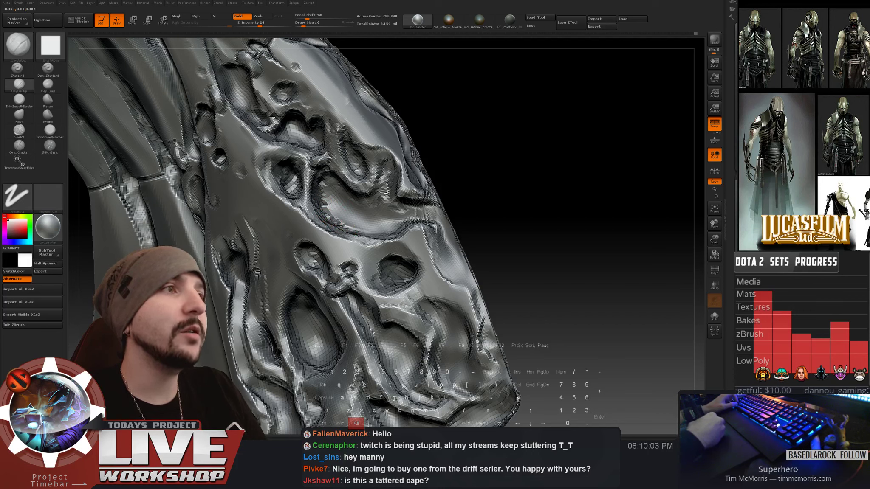
{"action": "key", "text": "shift"}
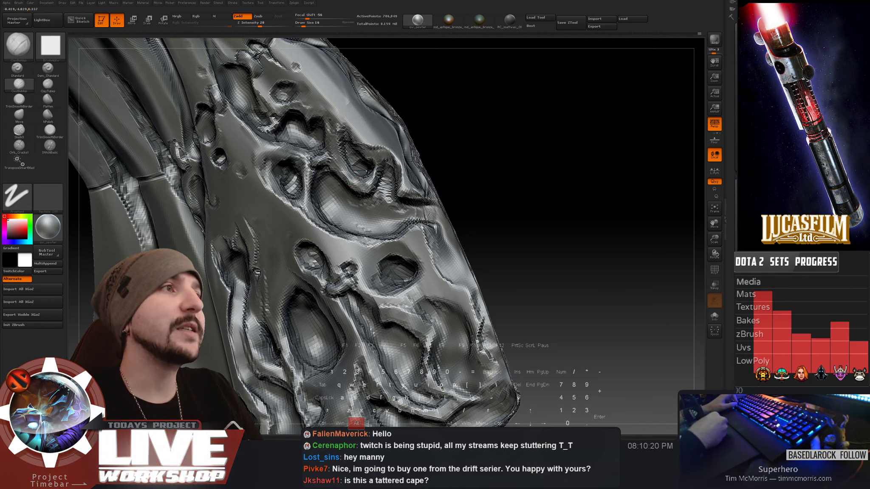
{"action": "key", "text": "shift"}
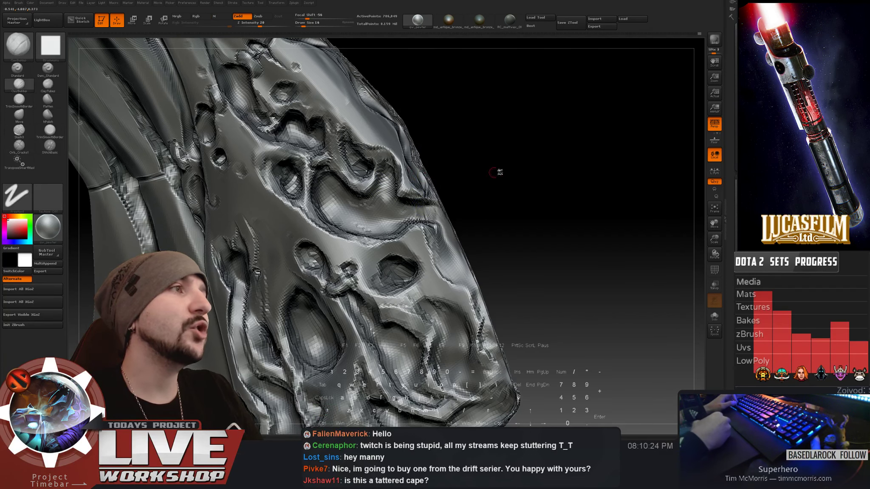
- Sculpt a new torn gap and strand beside the cape panel's outer edge, below the large hollow, and smooth them
{"action": "left_click_drag", "start_coordinate": [498, 172], "coordinate": [416, 187]}
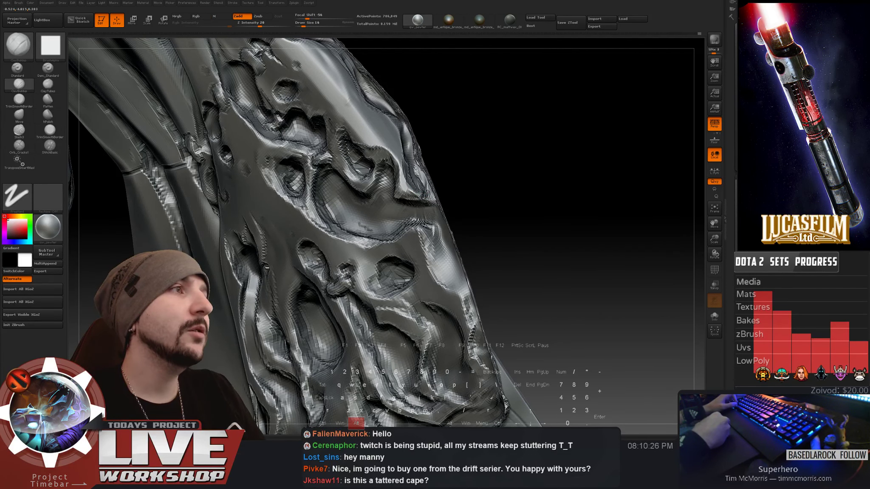
{"action": "key", "text": "shift"}
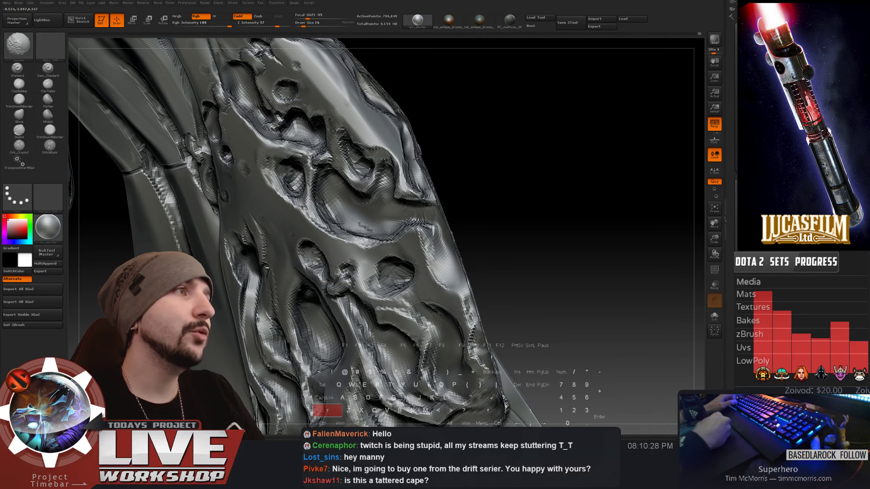
{"action": "left_click_drag", "start_coordinate": [420, 161], "coordinate": [441, 178]}
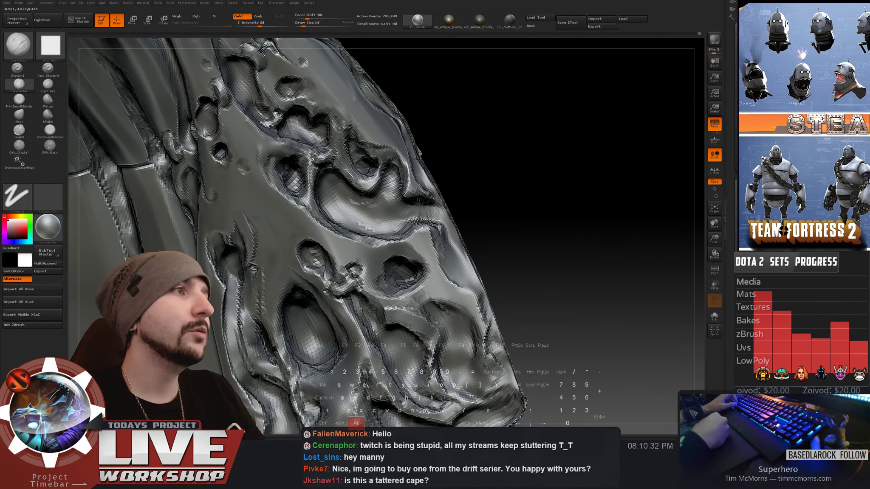
{"action": "key", "text": "shift"}
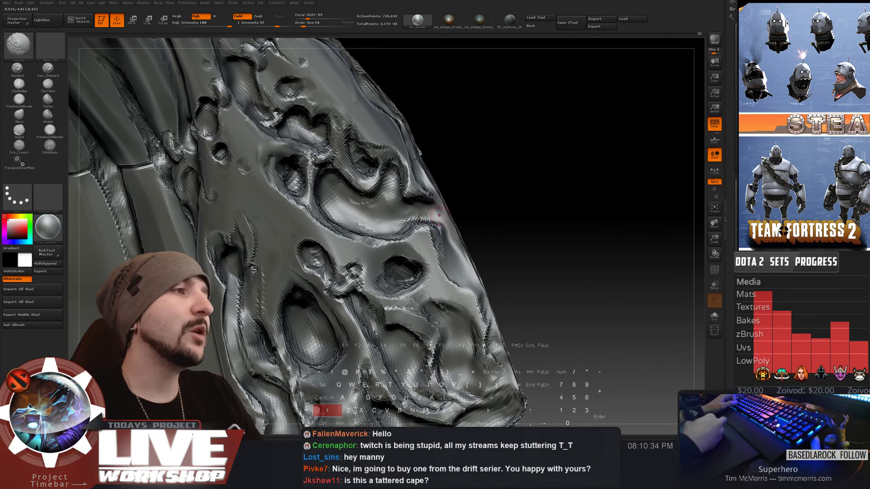
{"action": "left_click_drag", "start_coordinate": [439, 215], "coordinate": [384, 214]}
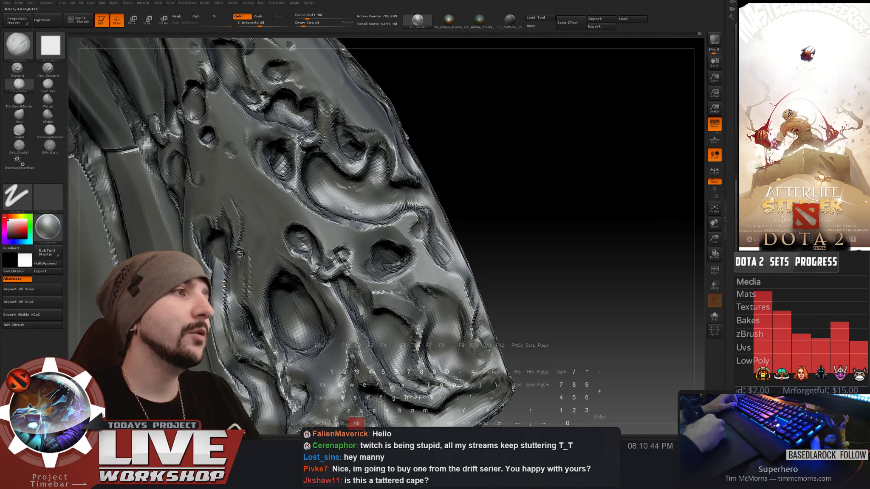
{"action": "key", "text": "shift"}
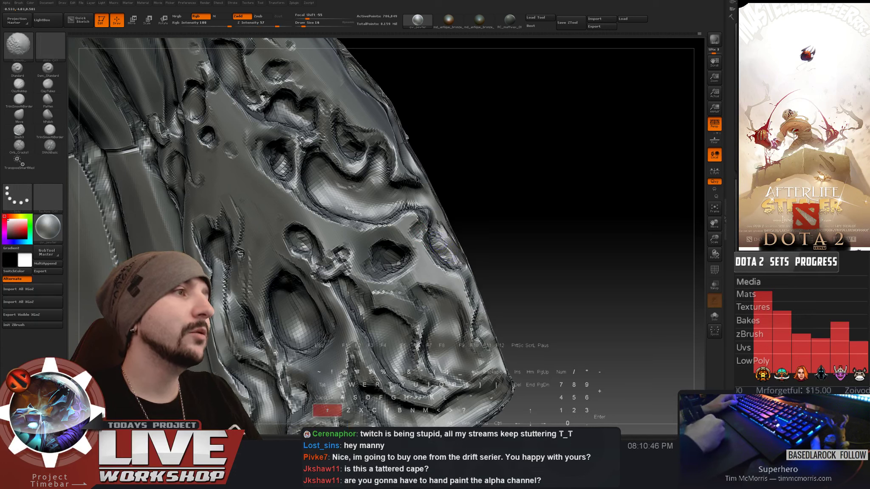
- Carve a hollow into the outer edge of the narrow cape panel, about halfway down, and smooth its rim
{"action": "key", "text": "f"}
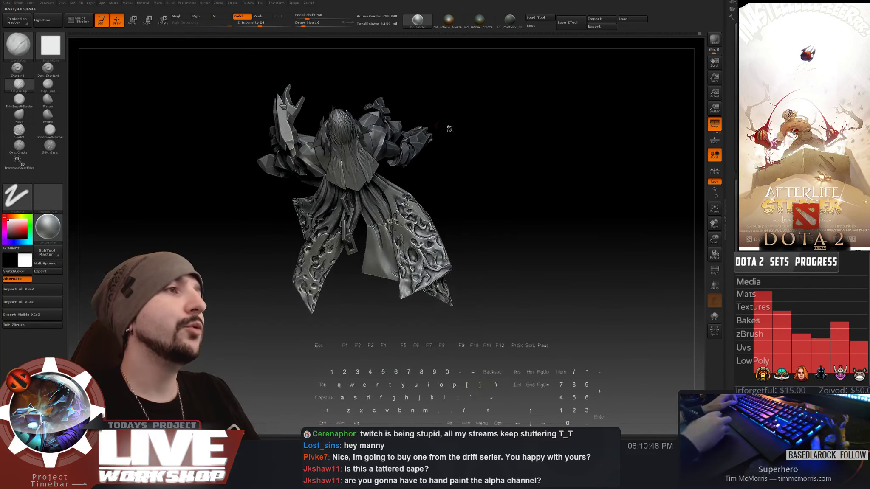
{"action": "mouse_move", "coordinate": [446, 133]}
{"action": "left_mouse_down"}
{"action": "mouse_move", "coordinate": [538, 196]}
{"action": "mouse_move", "coordinate": [531, 209]}
{"action": "mouse_move", "coordinate": [535, 169]}
{"action": "mouse_move", "coordinate": [518, 145]}
{"action": "mouse_move", "coordinate": [561, 164]}
{"action": "mouse_move", "coordinate": [598, 210]}
{"action": "mouse_move", "coordinate": [626, 194]}
{"action": "mouse_move", "coordinate": [625, 213]}
{"action": "mouse_move", "coordinate": [616, 200]}
{"action": "mouse_move", "coordinate": [620, 164]}
{"action": "left_mouse_up"}
{"action": "key", "text": "f"}
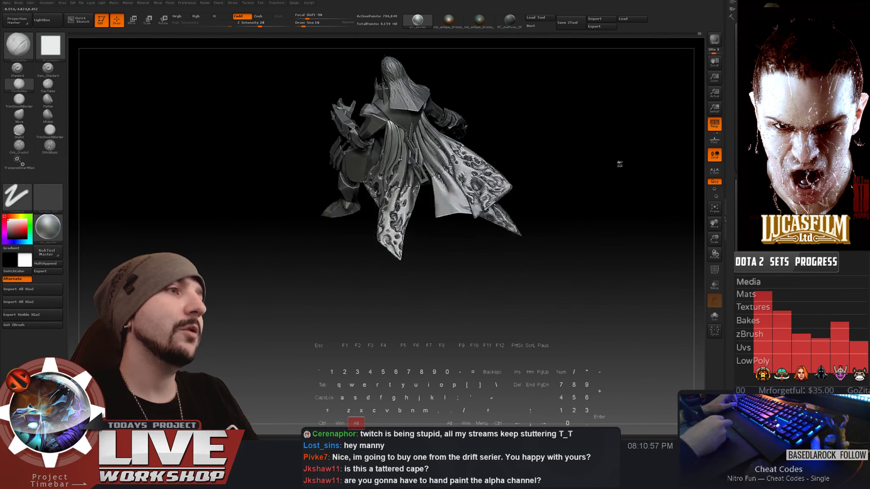
{"action": "left_click_drag", "start_coordinate": [443, 255], "coordinate": [362, 245], "text": "alt"}
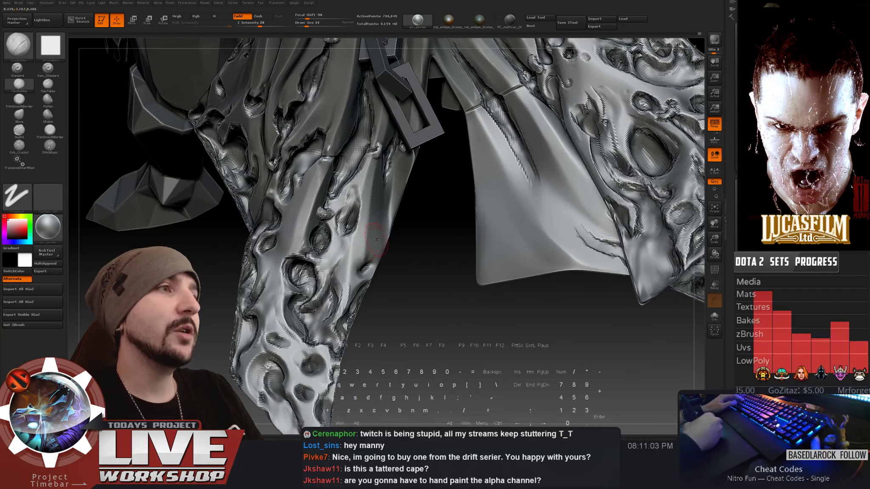
{"action": "key", "text": "alt"}
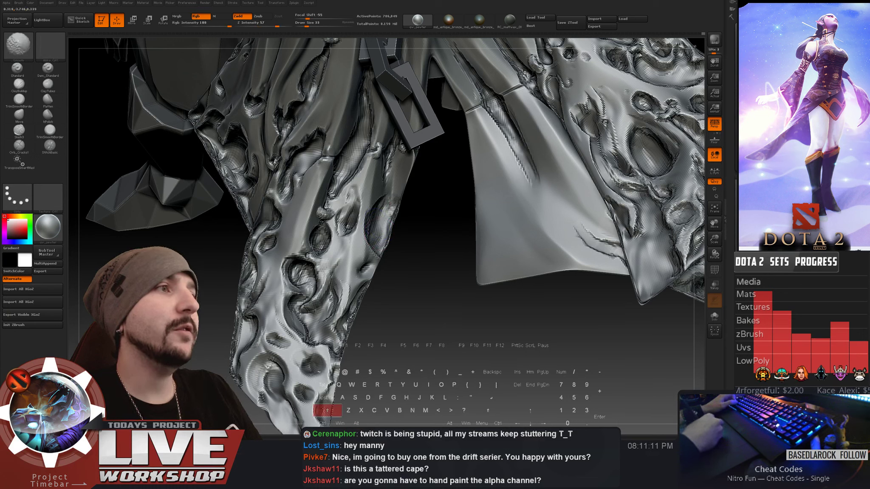
{"action": "key", "text": "f"}
{"action": "mouse_move", "coordinate": [423, 279]}
{"action": "left_mouse_down", "text": "alt"}
{"action": "mouse_move", "coordinate": [408, 308]}
{"action": "mouse_move", "coordinate": [398, 297]}
{"action": "mouse_move", "coordinate": [410, 295]}
{"action": "mouse_move", "coordinate": [406, 259]}
{"action": "mouse_move", "coordinate": [368, 251]}
{"action": "left_mouse_up", "text": "alt"}
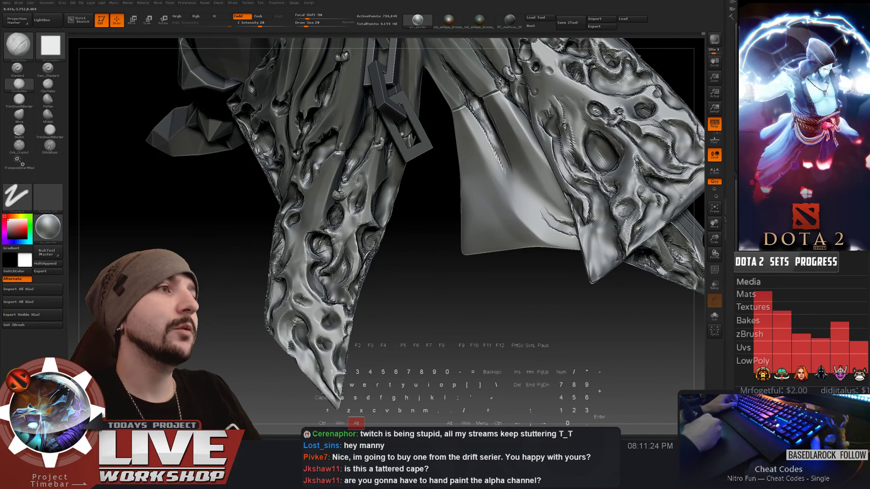
{"action": "key", "text": "shift"}
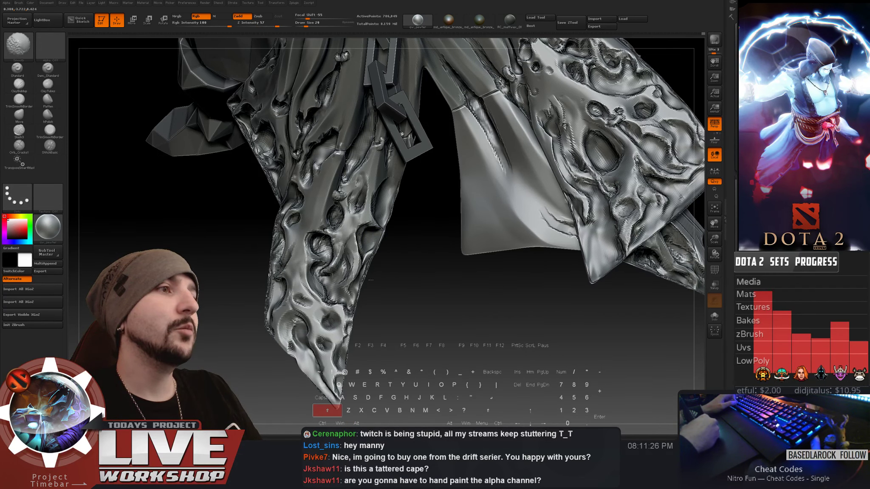
- Sculpt a small hollow above the new edge hollow with a resized brush, then refine and smooth the rims of both
{"action": "left_click_drag", "start_coordinate": [371, 280], "coordinate": [398, 119], "text": "alt"}
{"action": "mouse_move", "coordinate": [445, 274]}
{"action": "left_mouse_down"}
{"action": "mouse_move", "coordinate": [429, 261]}
{"action": "mouse_move", "coordinate": [407, 281]}
{"action": "mouse_move", "coordinate": [387, 145]}
{"action": "left_mouse_up"}
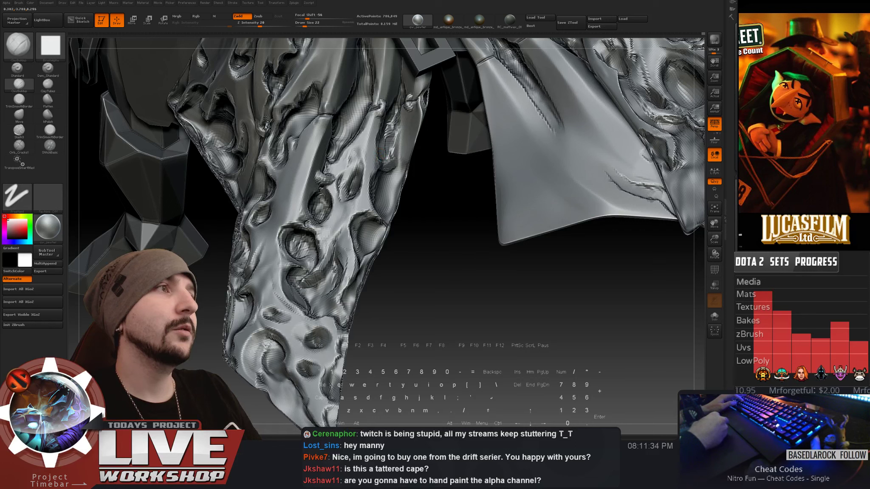
{"action": "key", "text": "s"}
{"action": "left_click", "coordinate": [384, 162]}
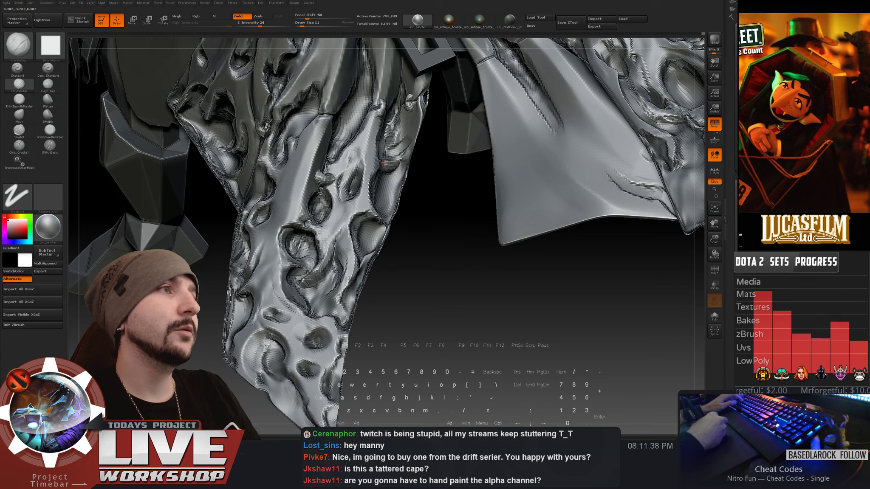
{"action": "key", "text": "shift"}
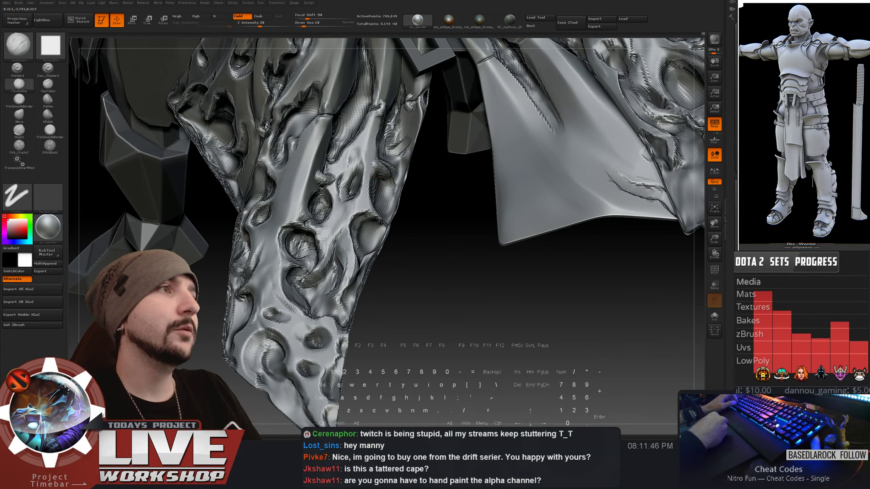
{"action": "key", "text": "shift"}
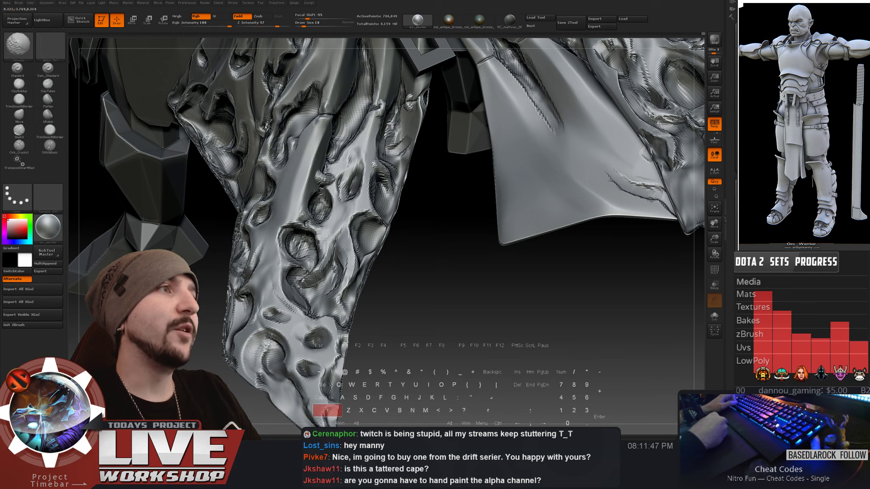
{"action": "left_click_drag", "start_coordinate": [379, 170], "coordinate": [389, 169], "text": "shift"}
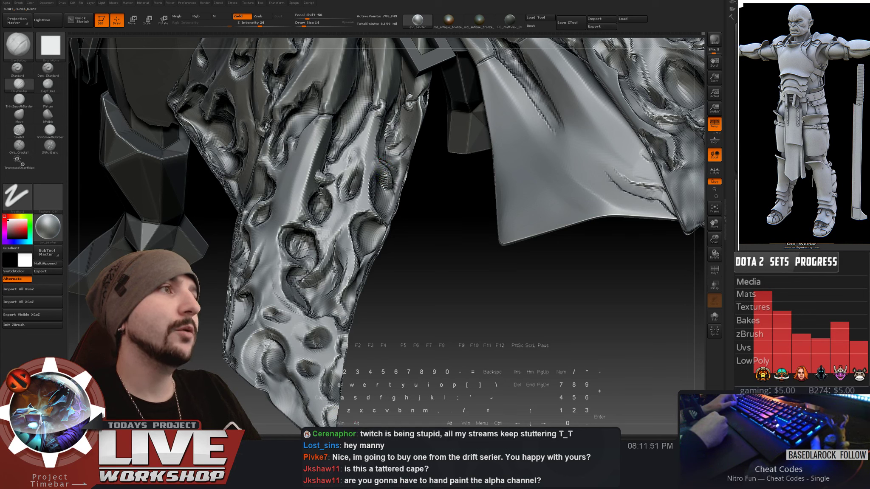
{"action": "key", "text": "shift"}
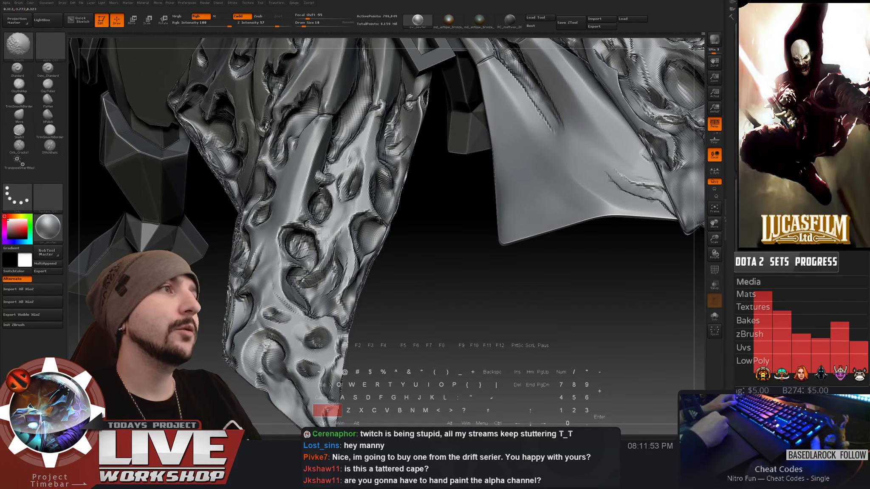
{"action": "mouse_move", "coordinate": [388, 169]}
{"action": "left_mouse_down"}
{"action": "mouse_move", "coordinate": [422, 194]}
{"action": "mouse_move", "coordinate": [383, 185]}
{"action": "mouse_move", "coordinate": [382, 217]}
{"action": "left_mouse_up"}
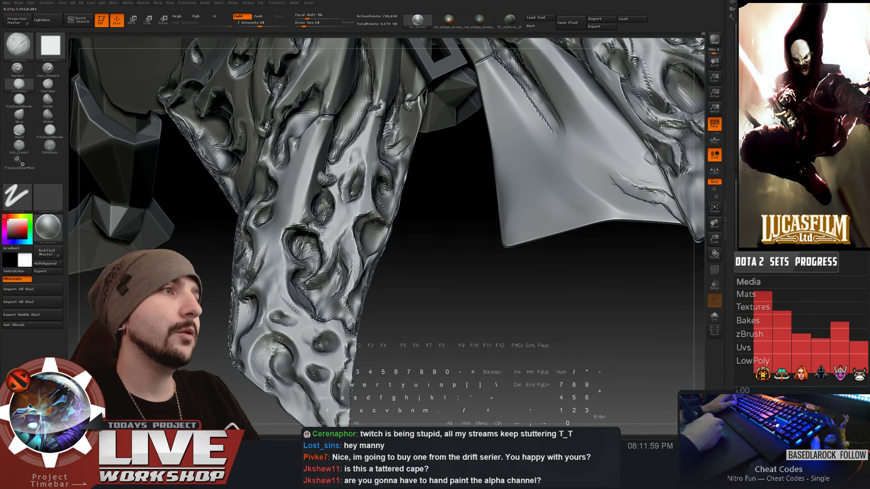
{"action": "left_click_drag", "start_coordinate": [372, 222], "coordinate": [382, 230], "text": "alt"}
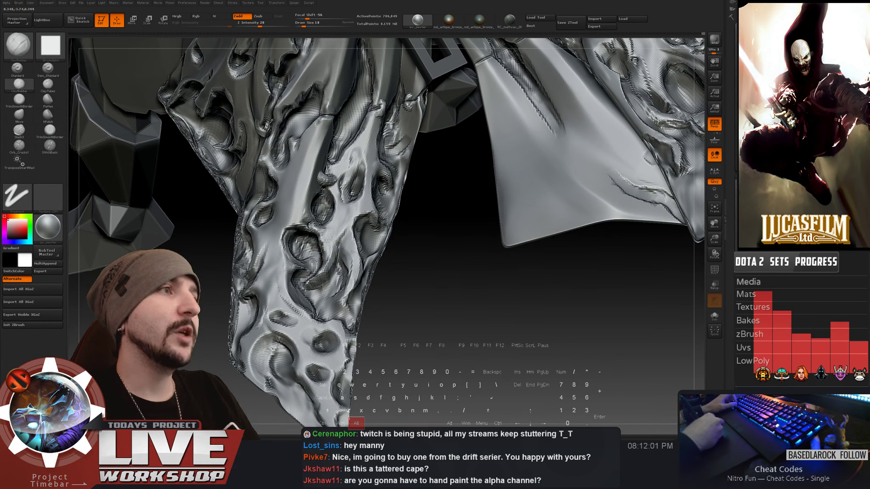
{"action": "key", "text": "shift"}
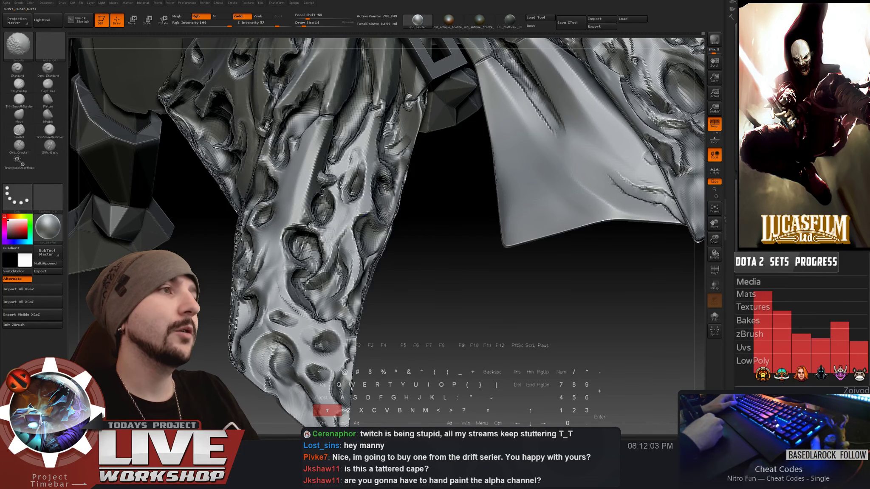
- Resize the brush and sculpt torn strands on the narrow cape panel's outer edge, above the two hollows, and smooth them
{"action": "key", "text": "f"}
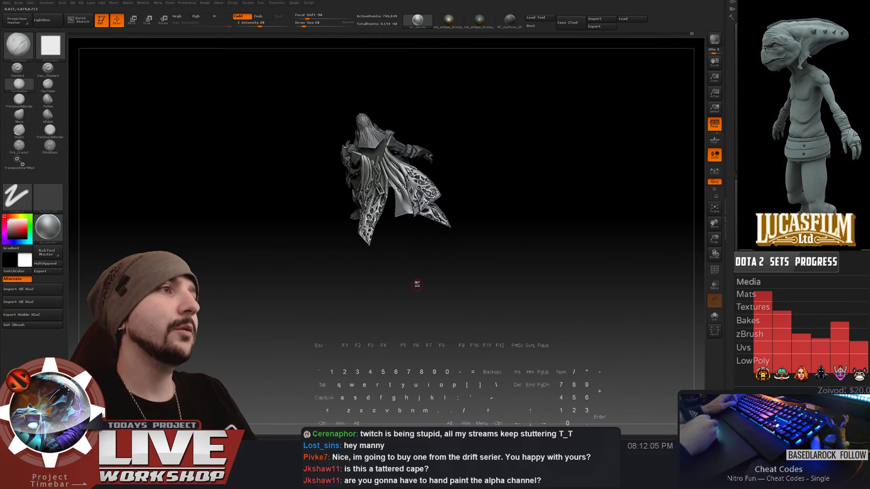
{"action": "left_click_drag", "start_coordinate": [420, 281], "coordinate": [384, 151]}
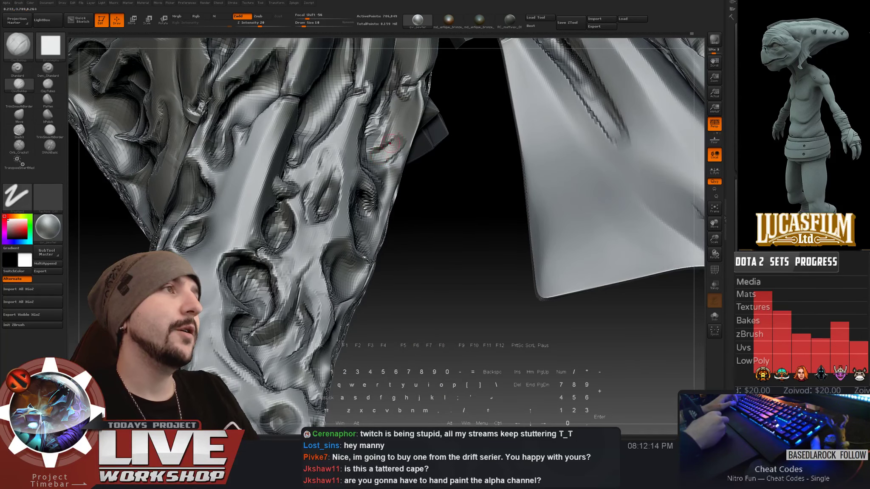
{"action": "key", "text": "s"}
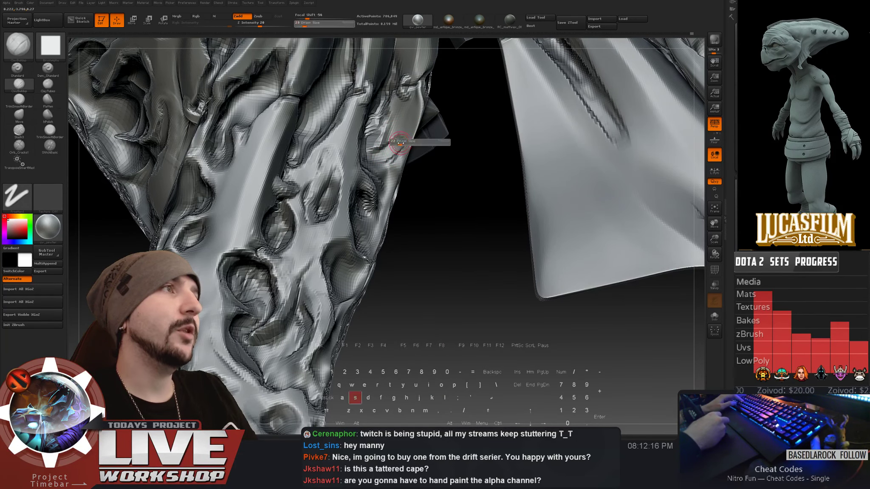
{"action": "mouse_move", "coordinate": [410, 141]}
{"action": "left_mouse_down"}
{"action": "mouse_move", "coordinate": [381, 147]}
{"action": "mouse_move", "coordinate": [393, 120]}
{"action": "mouse_move", "coordinate": [410, 118]}
{"action": "left_mouse_up"}
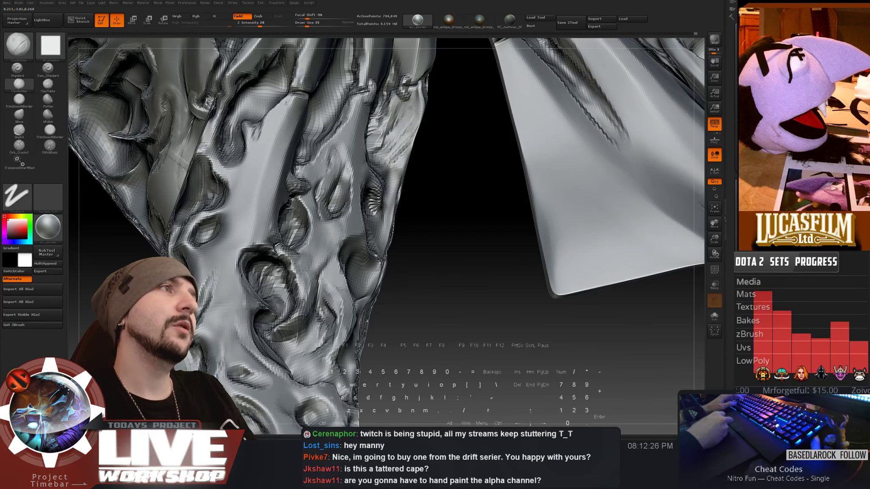
{"action": "mouse_move", "coordinate": [398, 110]}
{"action": "left_mouse_down"}
{"action": "mouse_move", "coordinate": [376, 142]}
{"action": "mouse_move", "coordinate": [390, 154]}
{"action": "mouse_move", "coordinate": [384, 165]}
{"action": "left_mouse_up"}
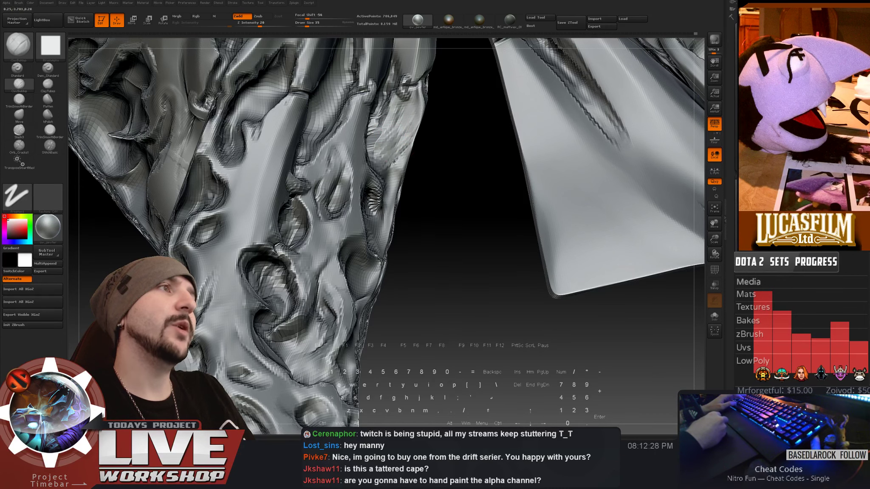
{"action": "left_click_drag", "start_coordinate": [443, 161], "coordinate": [426, 165]}
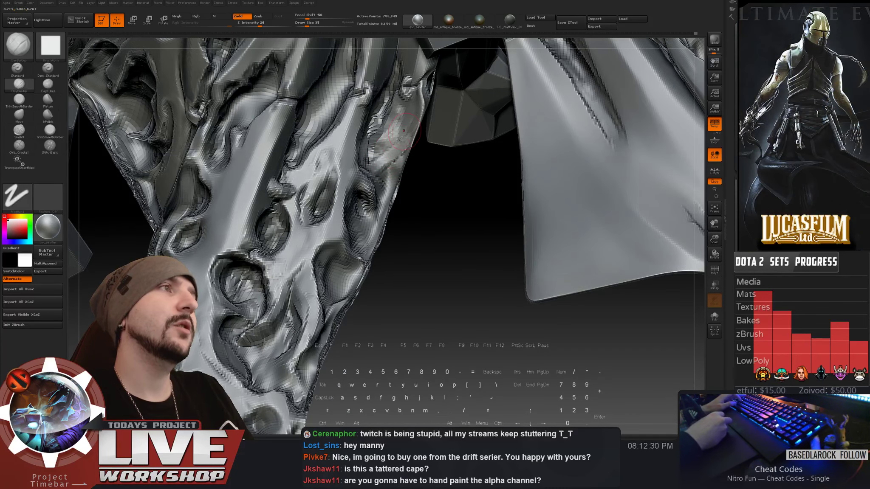
{"action": "mouse_move", "coordinate": [385, 144]}
{"action": "left_mouse_down", "text": "shift"}
{"action": "mouse_move", "coordinate": [398, 119]}
{"action": "mouse_move", "coordinate": [381, 158]}
{"action": "left_mouse_up", "text": "shift"}
{"action": "left_click_drag", "start_coordinate": [441, 166], "coordinate": [425, 164]}
- Carve the gap between the strands at the top of the panel's outer edge deeper with a resized brush, then smooth it
{"action": "key", "text": "s"}
{"action": "mouse_move", "coordinate": [369, 123]}
{"action": "left_mouse_down", "text": "alt"}
{"action": "mouse_move", "coordinate": [378, 110]}
{"action": "mouse_move", "coordinate": [376, 128]}
{"action": "mouse_move", "coordinate": [384, 102]}
{"action": "left_mouse_up", "text": "alt"}
{"action": "left_click_drag", "start_coordinate": [436, 127], "coordinate": [423, 157], "text": "alt"}
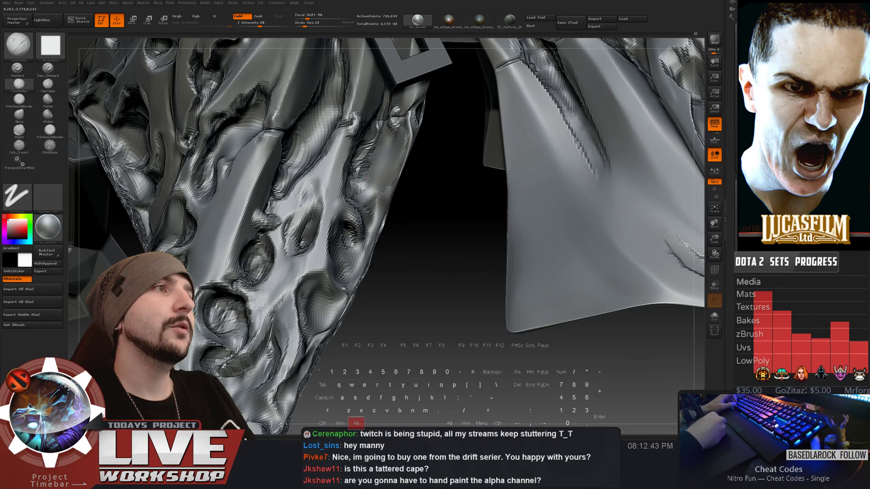
{"action": "key", "text": "shift"}
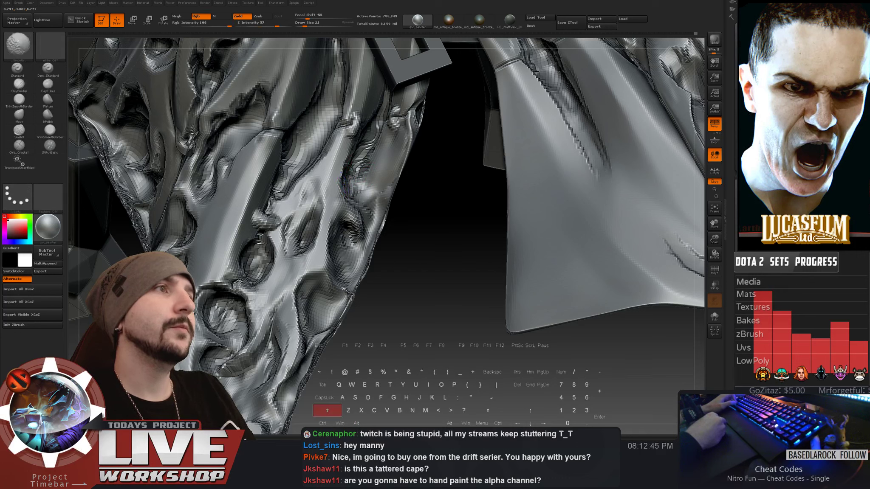
{"action": "key", "text": "alt"}
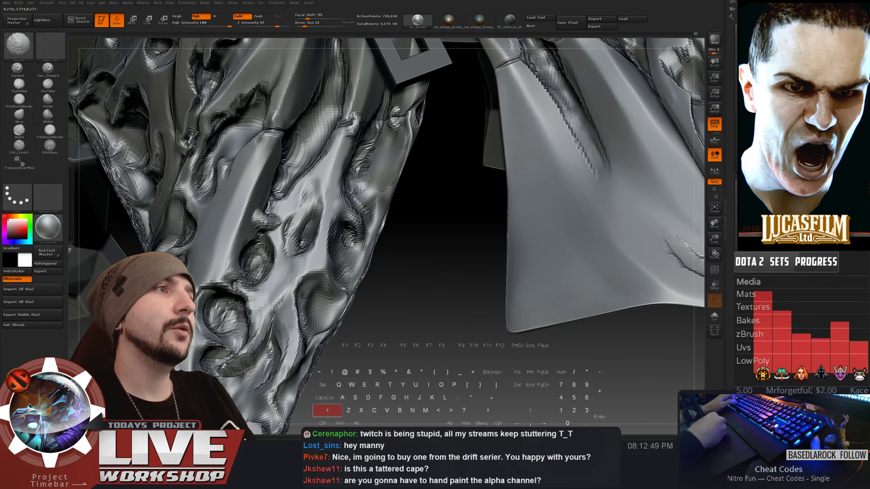
{"action": "left_click_drag", "start_coordinate": [359, 202], "coordinate": [364, 149], "text": "shift"}
{"action": "left_click_drag", "start_coordinate": [400, 201], "coordinate": [422, 212]}
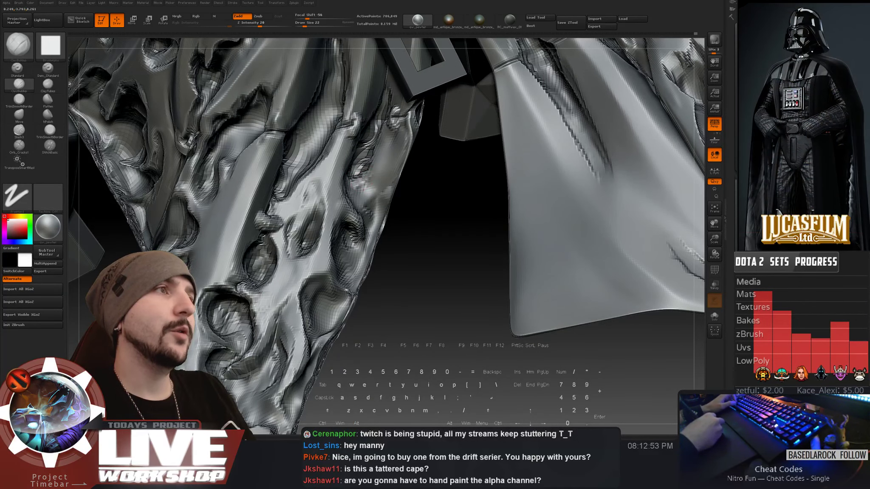
- Build up the smoothed edge surface above the upper hollow with a larger brush, and shape a diagonal ridge across it with a smaller one
{"action": "left_click_drag", "start_coordinate": [305, 26], "coordinate": [309, 26]}
{"action": "left_click_drag", "start_coordinate": [387, 161], "coordinate": [365, 187]}
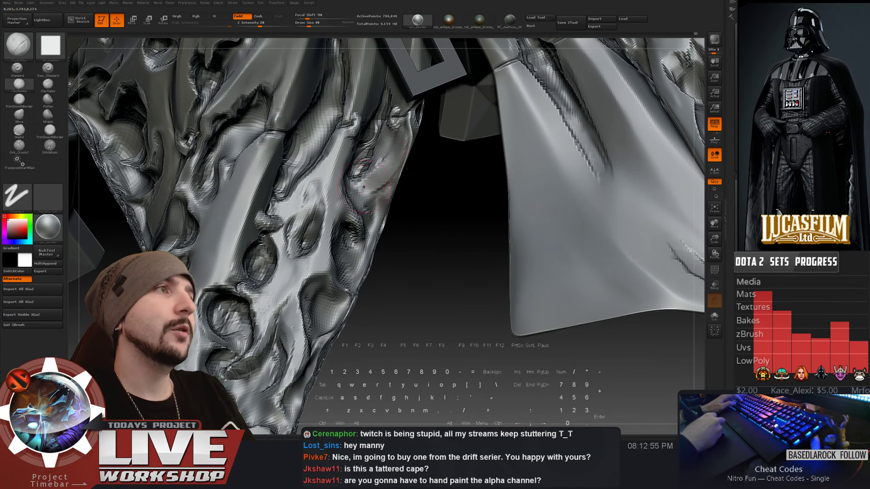
{"action": "left_click_drag", "start_coordinate": [395, 152], "coordinate": [379, 178]}
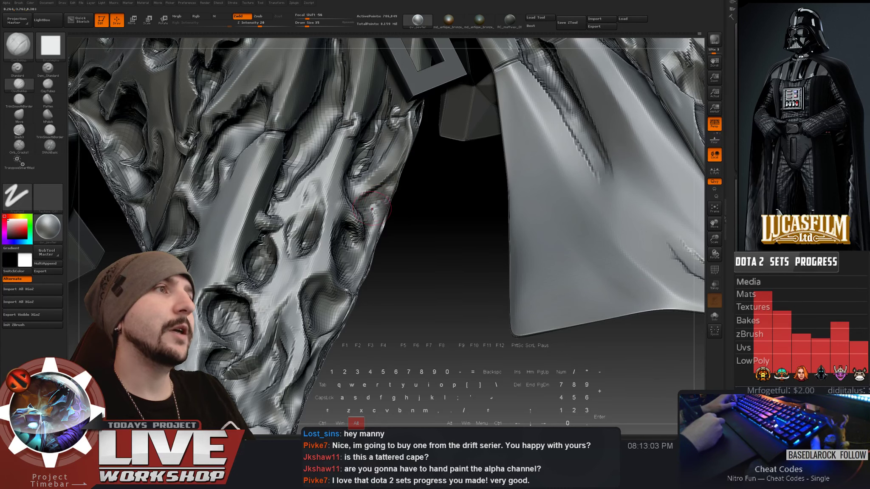
{"action": "key", "text": "s"}
{"action": "mouse_move", "coordinate": [370, 204]}
{"action": "left_mouse_down"}
{"action": "mouse_move", "coordinate": [358, 211]}
{"action": "mouse_move", "coordinate": [382, 209]}
{"action": "left_mouse_up"}
- Sculpt small torn details at the seam where the narrow panel's long central fold begins, adjusting the brush size, and smooth them
{"action": "mouse_move", "coordinate": [433, 314]}
{"action": "left_mouse_down", "text": "alt"}
{"action": "mouse_move", "coordinate": [433, 255]}
{"action": "mouse_move", "coordinate": [421, 270]}
{"action": "mouse_move", "coordinate": [430, 272]}
{"action": "mouse_move", "coordinate": [408, 266]}
{"action": "mouse_move", "coordinate": [425, 272]}
{"action": "mouse_move", "coordinate": [442, 314]}
{"action": "left_mouse_up", "text": "alt"}
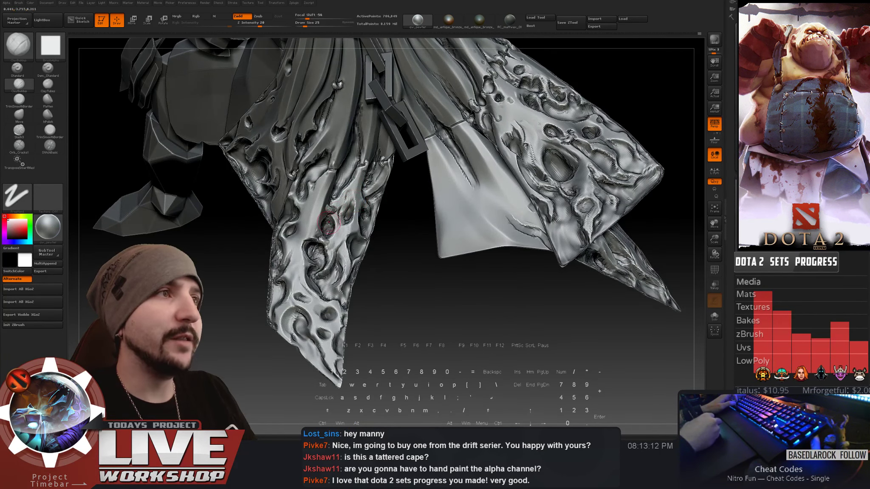
{"action": "left_click_drag", "start_coordinate": [385, 267], "coordinate": [327, 230], "text": "alt"}
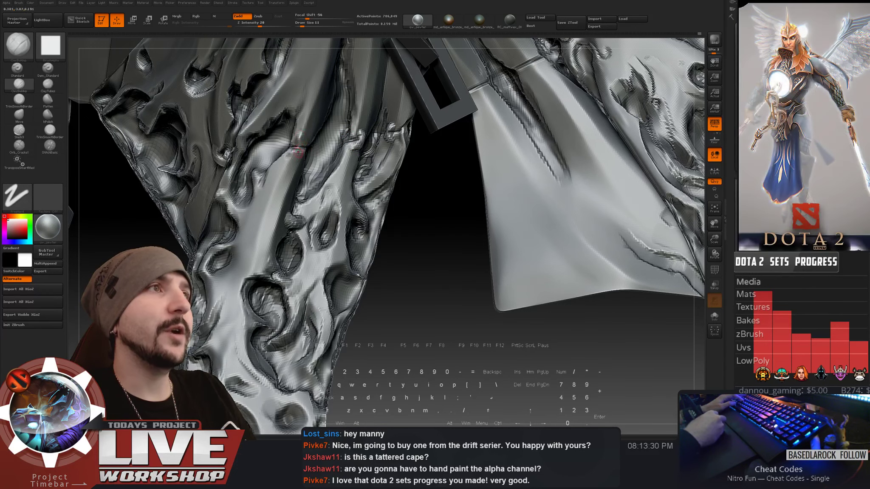
{"action": "key", "text": "s"}
{"action": "left_click_drag", "start_coordinate": [299, 144], "coordinate": [302, 145]}
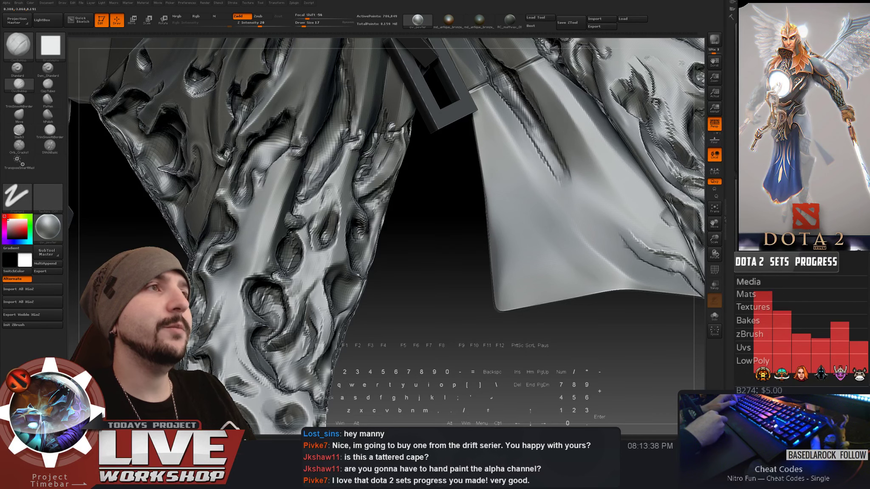
{"action": "left_click_drag", "start_coordinate": [394, 271], "coordinate": [332, 196]}
{"action": "key", "text": "shift"}
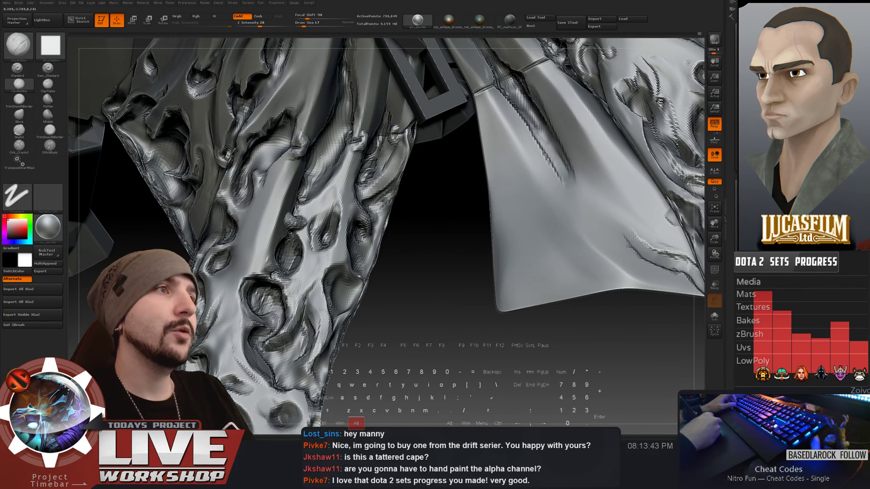
- Save the sculpted tool as a ZTL file in the z folder of the DOTA2_Abaddon_mount models
{"action": "left_click_drag", "start_coordinate": [424, 316], "coordinate": [572, 36], "text": "alt"}
{"action": "left_click", "coordinate": [568, 22]}
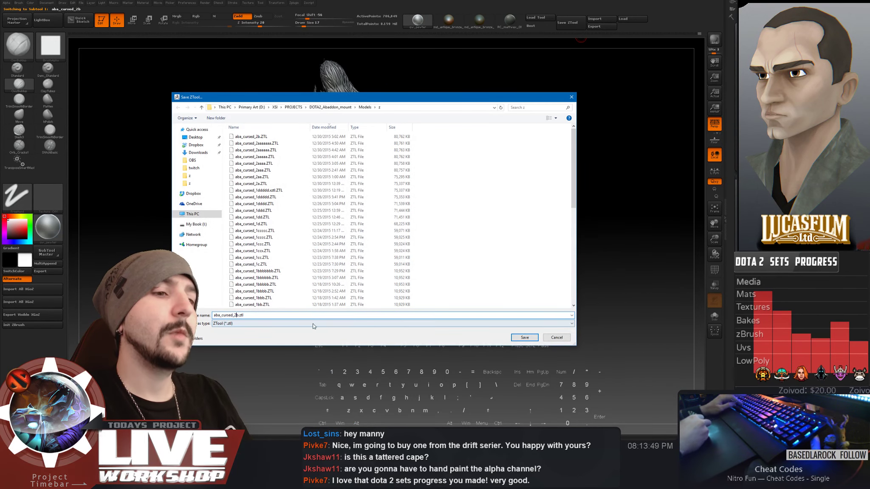
{"action": "left_click", "coordinate": [525, 337]}
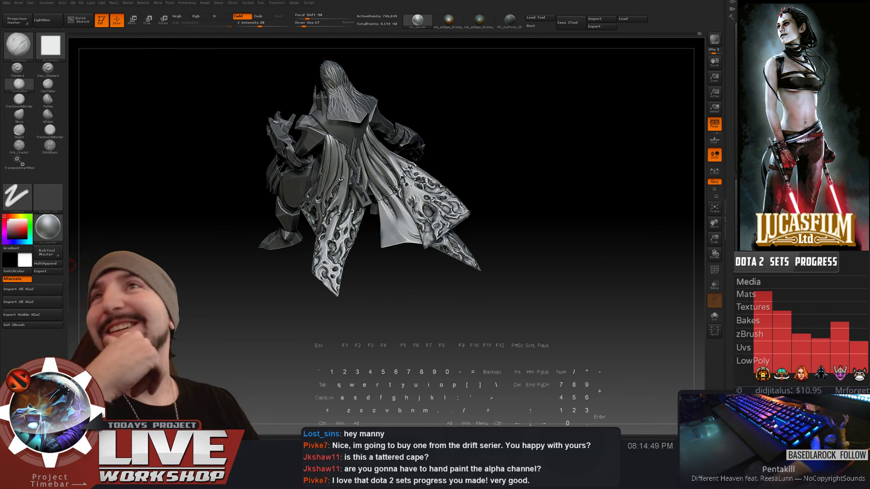
{"action": "mouse_move", "coordinate": [608, 156]}
{"action": "left_mouse_down"}
{"action": "mouse_move", "coordinate": [563, 140]}
{"action": "mouse_move", "coordinate": [583, 56]}
{"action": "left_mouse_up"}
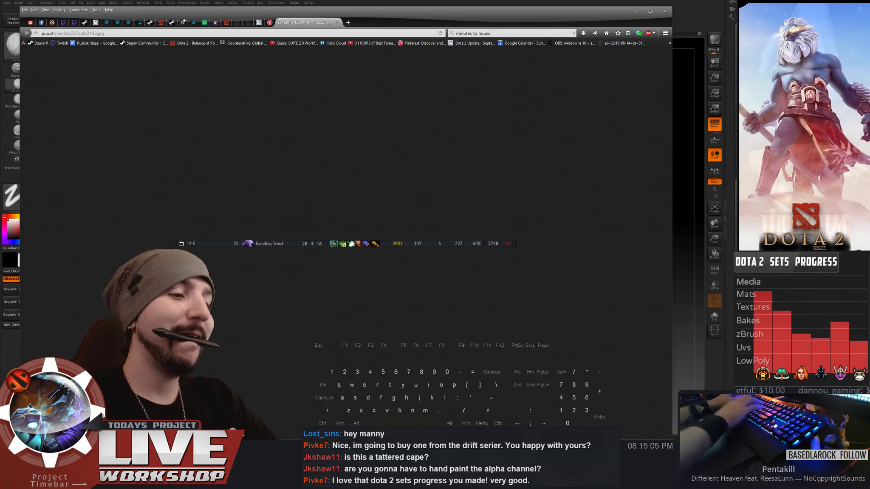
{"action": "type", "text": "h d"}
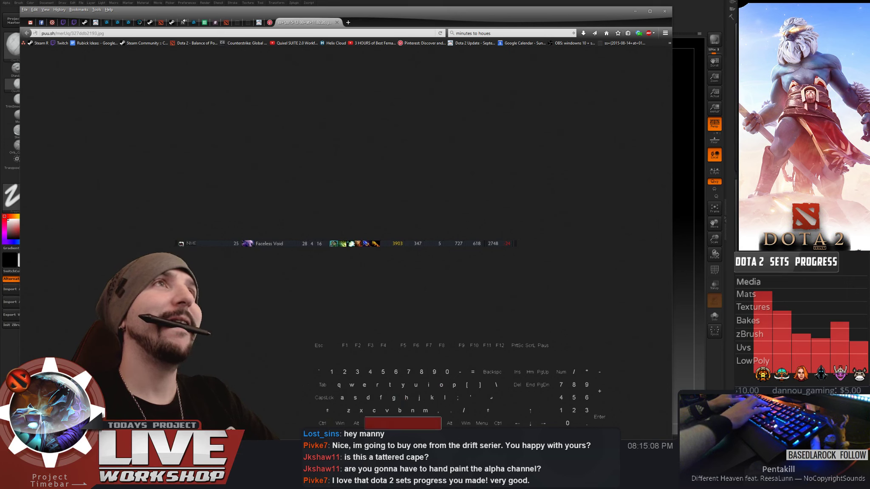
{"action": "type", "text": "surt."}
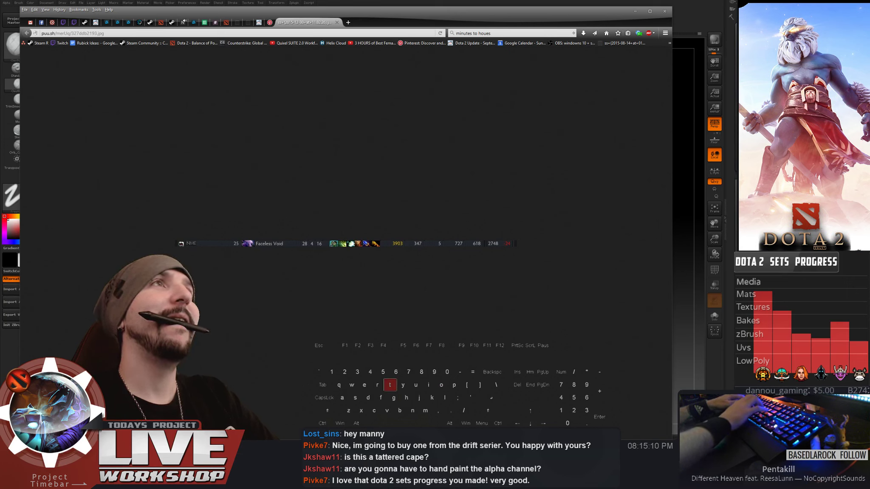
{"action": "type", "text": "s"}
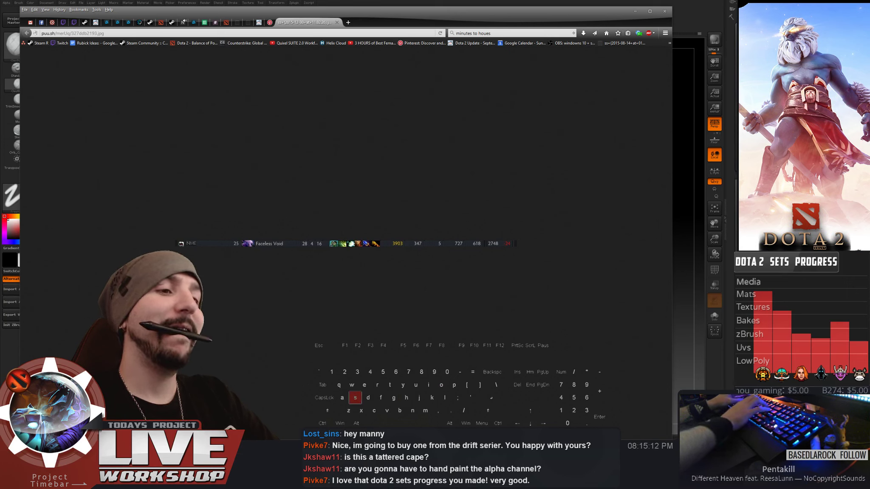
{"action": "type", "text": "-1 i "}
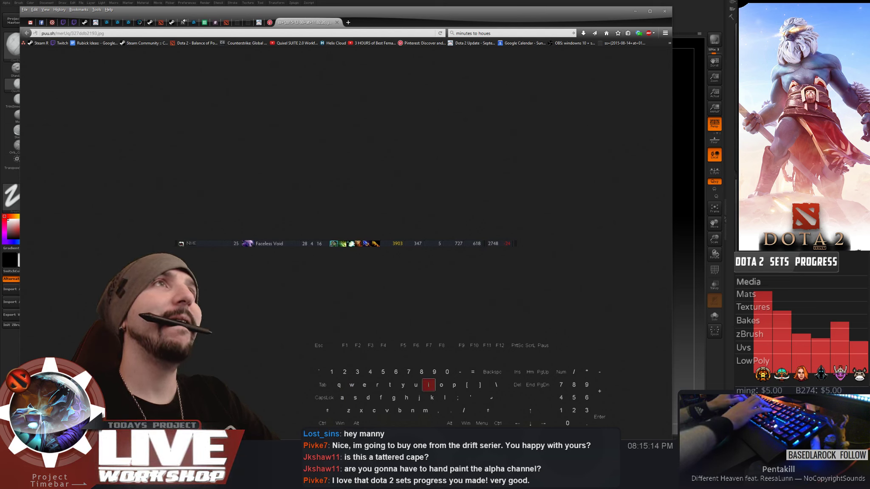
{"action": "type", "text": "found in very high m"}
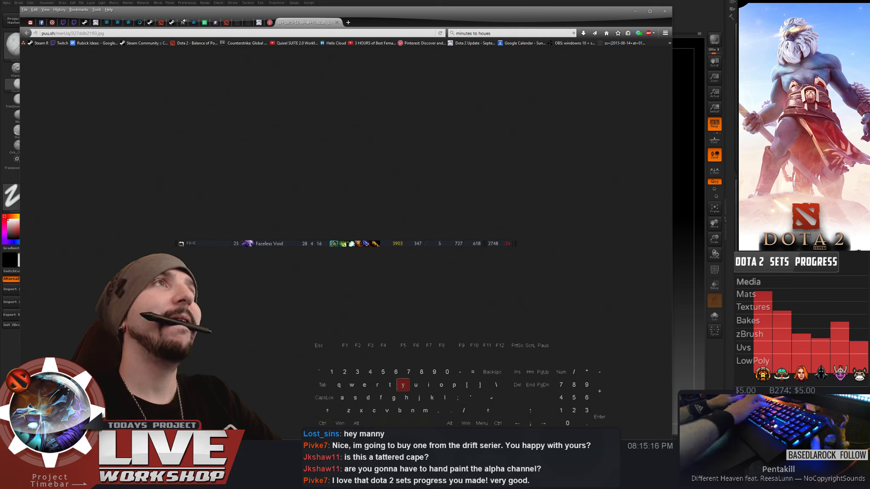
{"action": "key", "text": "BackSpace"}
{"action": "type", "text": "e.o"}
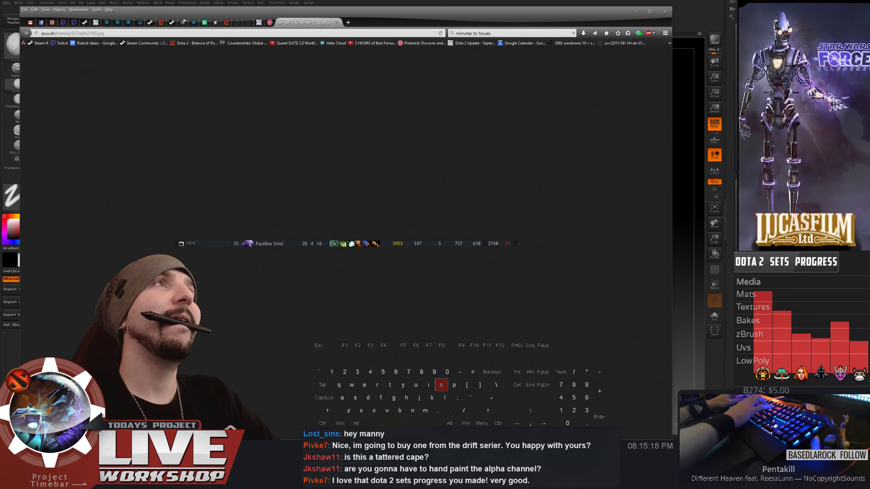
{"action": "key", "text": "BackSpace"}
{"action": "key", "text": "BackSpace"}
{"action": "type", "text": "o e"}
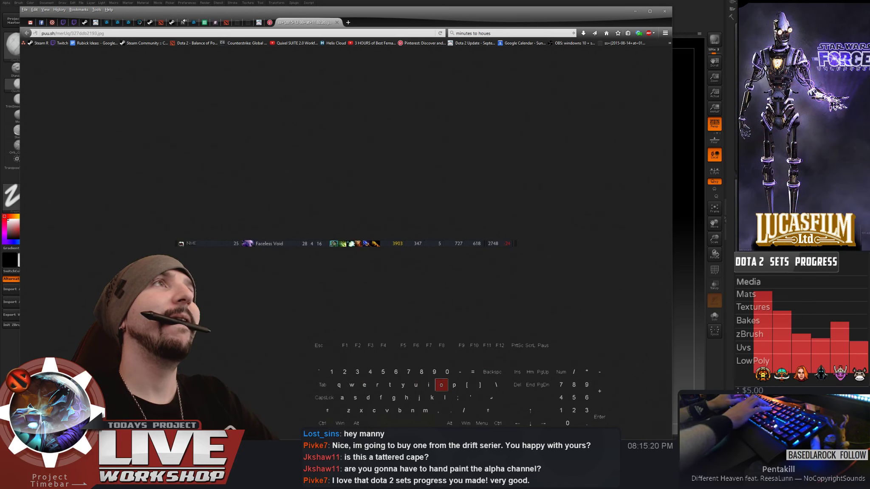
{"action": "type", "text": "er"}
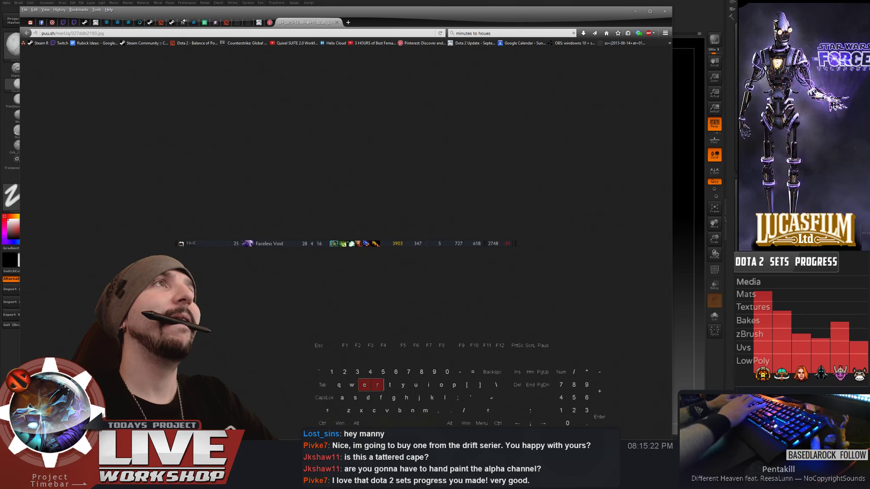
{"action": "key", "text": "BackSpace"}
{"action": "type", "text": "badspewe"}
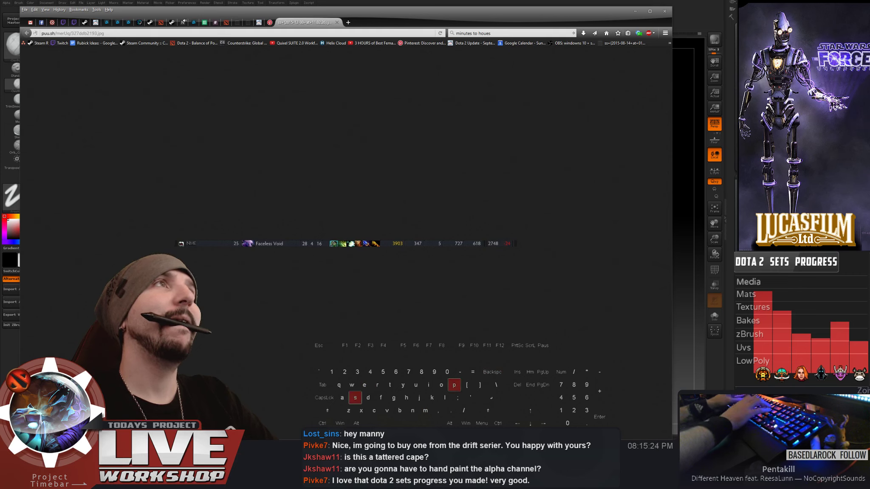
{"action": "type", "text": "s"}
{"action": "key", "text": "BackSpace"}
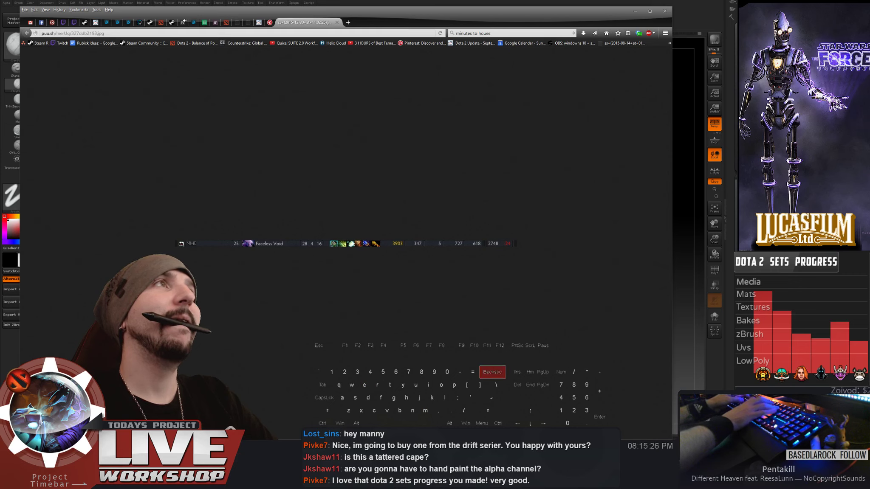
{"action": "type", "text": "b ds l"}
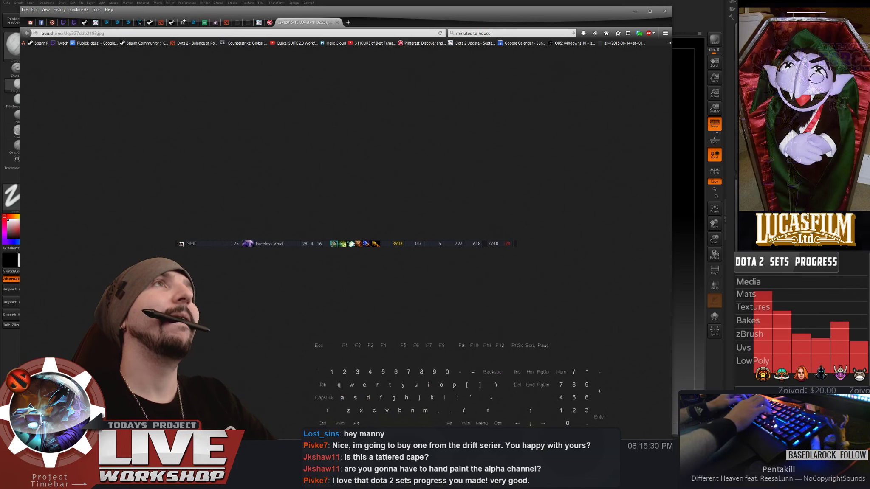
{"action": "key", "text": "shift"}
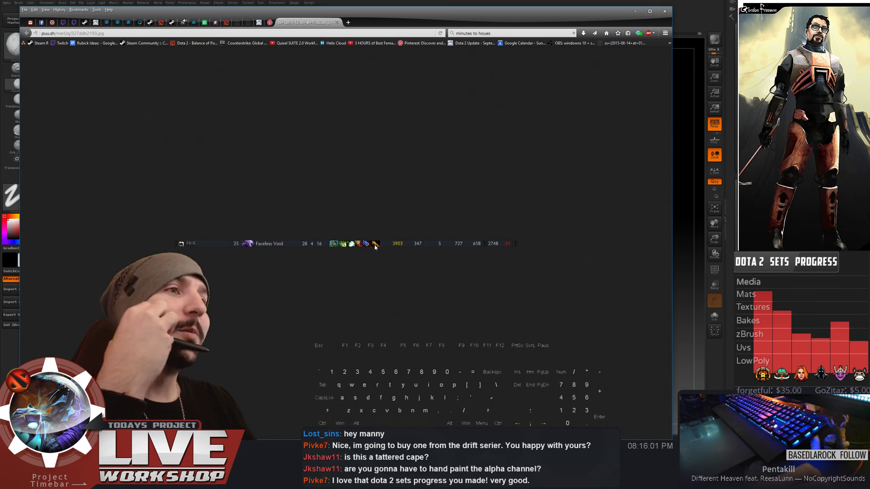
- Close the browser tab with the Faceless Void match image and minimize the browser to return to ZBrush
{"action": "middle_click", "coordinate": [300, 23]}
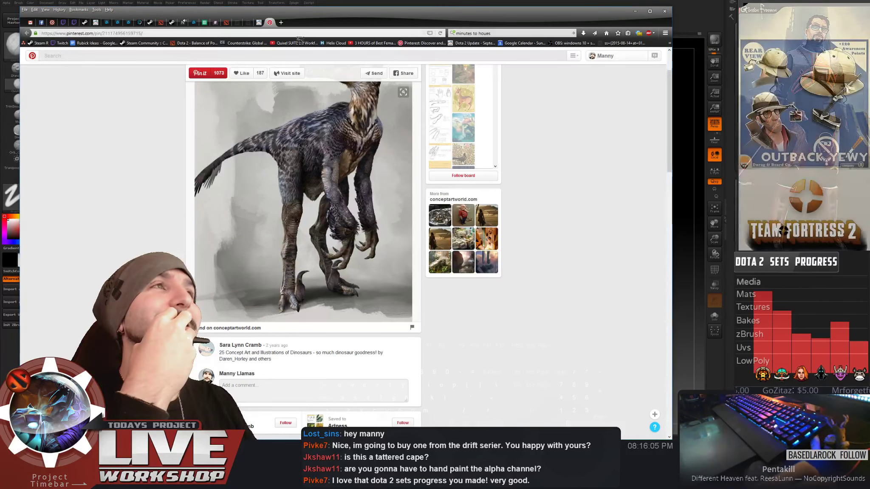
{"action": "left_click", "coordinate": [636, 11]}
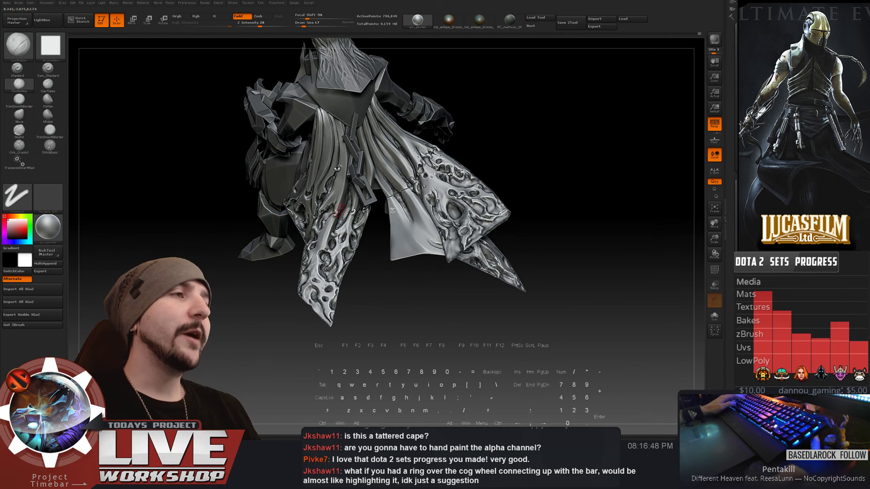
- Refine the torn edge between the two central holes of the narrow cape panel with a resized brush, and smooth it
{"action": "mouse_move", "coordinate": [637, 145]}
{"action": "right_mouse_down", "text": "ctrl"}
{"action": "mouse_move", "coordinate": [441, 239]}
{"action": "mouse_move", "coordinate": [456, 306]}
{"action": "mouse_move", "coordinate": [461, 288]}
{"action": "mouse_move", "coordinate": [401, 238]}
{"action": "right_mouse_up", "text": "ctrl"}
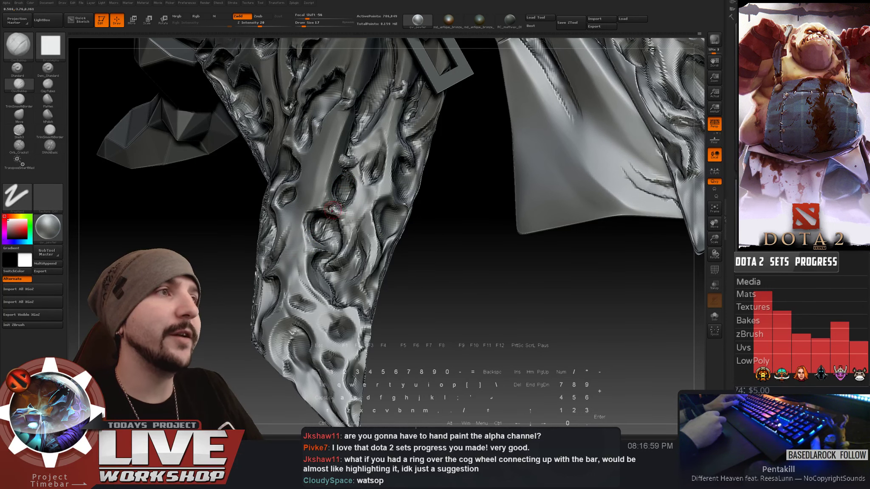
{"action": "key", "text": "s"}
{"action": "left_click", "coordinate": [332, 209]}
{"action": "right_click_drag", "start_coordinate": [336, 212], "coordinate": [355, 231]}
{"action": "key", "text": "s"}
{"action": "left_click", "coordinate": [350, 225]}
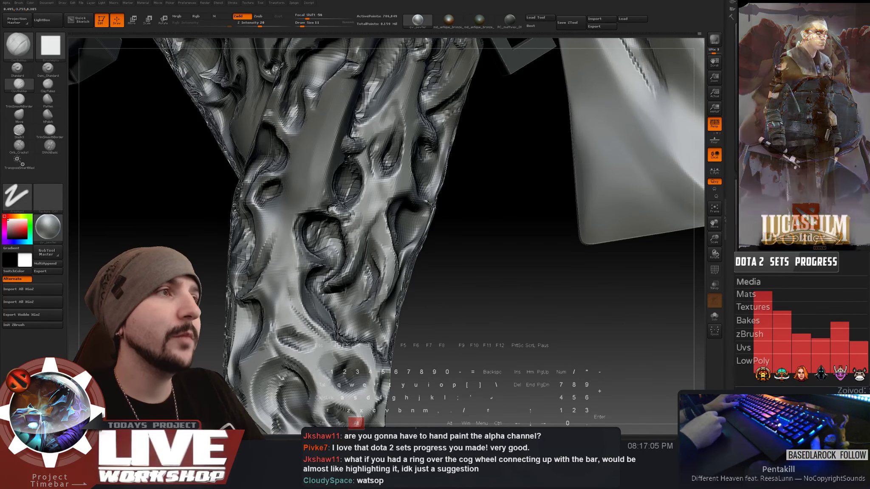
{"action": "key", "text": "shift"}
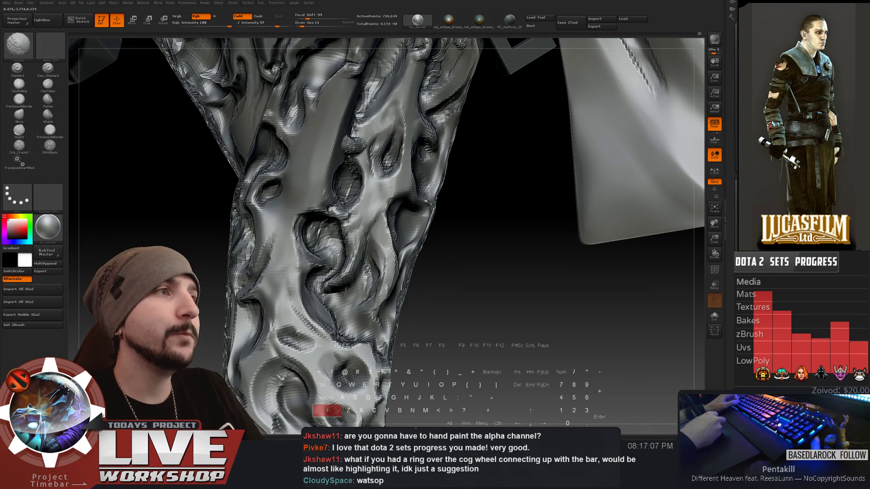
{"action": "key", "text": "alt"}
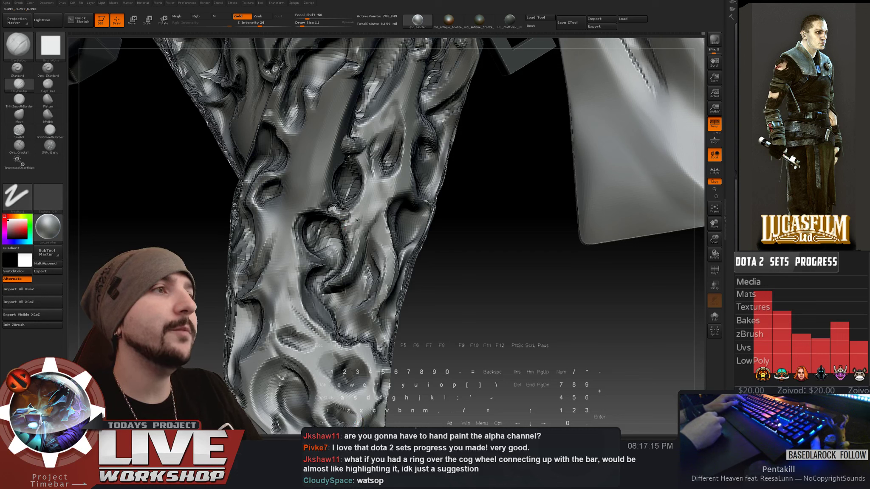
{"action": "key", "text": "shift"}
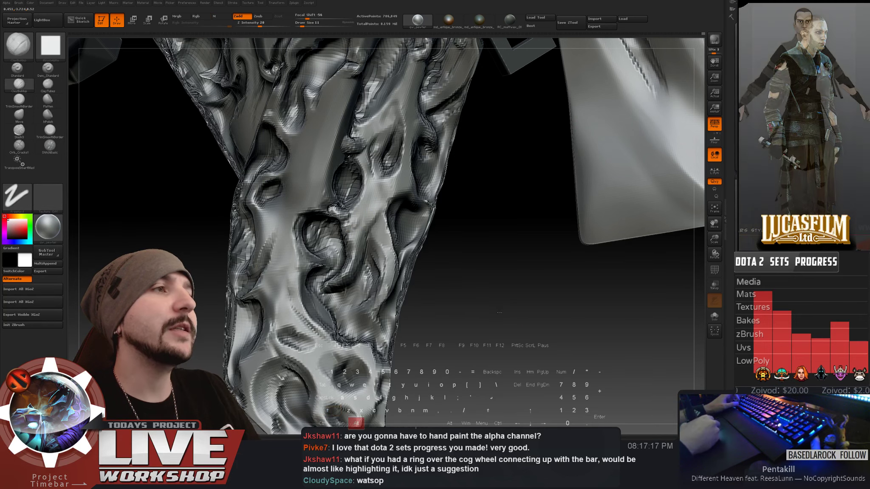
- Carve the hollow beside the narrow panel's central fold, just below the seam, with a larger brush and smooth its surface
{"action": "key", "text": "f"}
{"action": "mouse_move", "coordinate": [417, 310]}
{"action": "left_mouse_down"}
{"action": "mouse_move", "coordinate": [450, 313]}
{"action": "mouse_move", "coordinate": [438, 298]}
{"action": "mouse_move", "coordinate": [439, 275]}
{"action": "left_mouse_up"}
{"action": "left_click_drag", "start_coordinate": [399, 213], "coordinate": [385, 261], "text": "alt"}
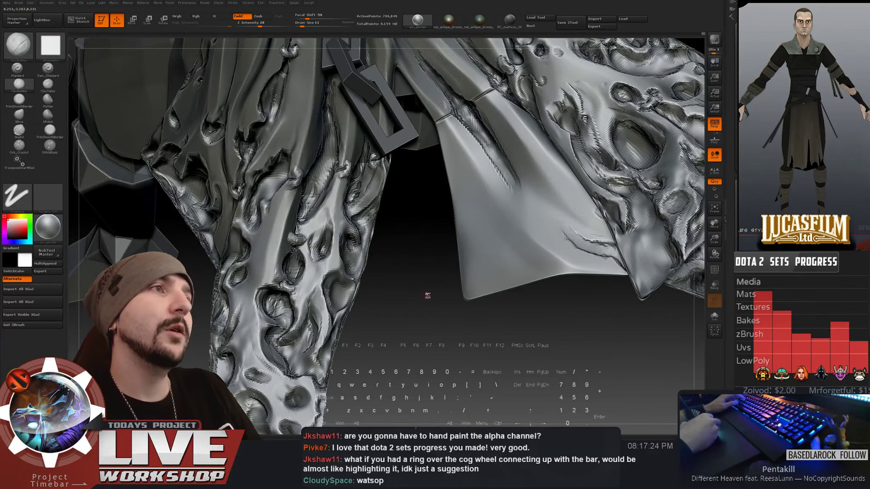
{"action": "mouse_move", "coordinate": [427, 295]}
{"action": "left_mouse_down"}
{"action": "mouse_move", "coordinate": [406, 286]}
{"action": "mouse_move", "coordinate": [385, 301]}
{"action": "left_mouse_up"}
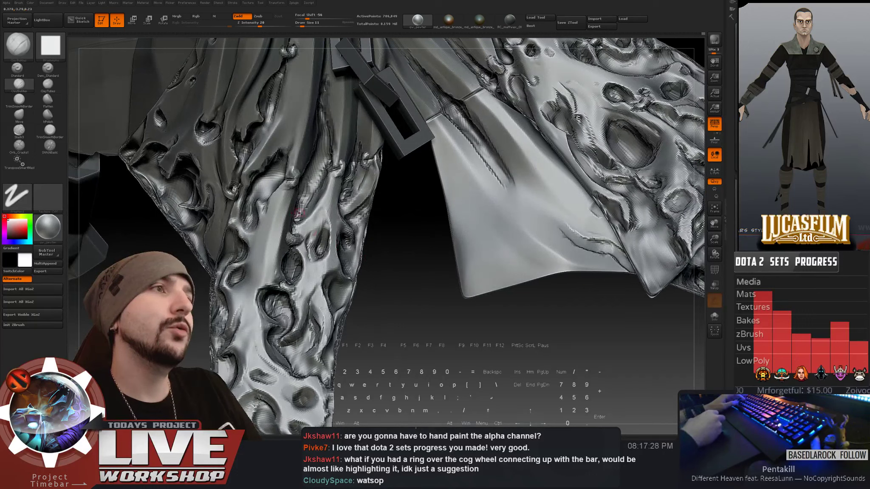
{"action": "key", "text": "s"}
{"action": "left_click_drag", "start_coordinate": [305, 217], "coordinate": [309, 219]}
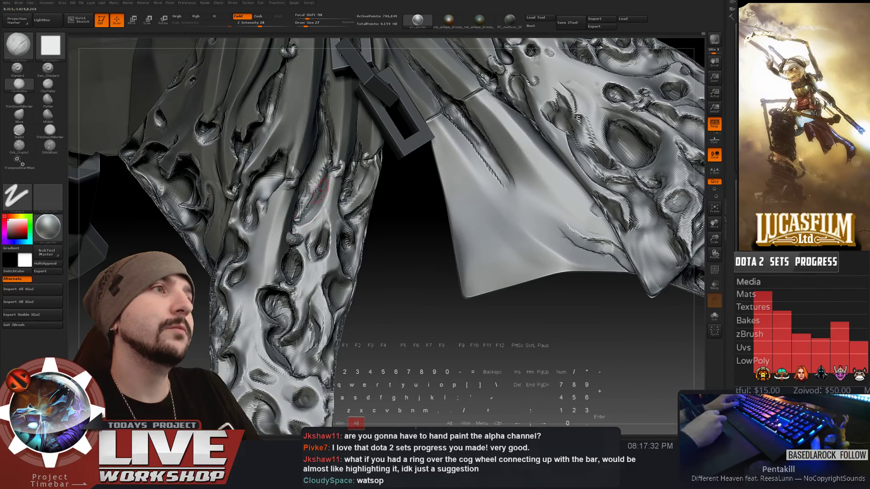
{"action": "key", "text": "shift"}
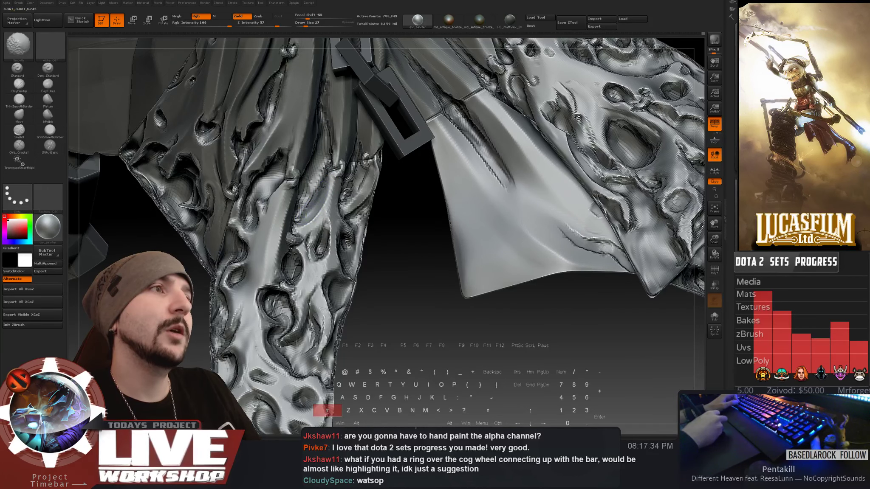
{"action": "key", "text": "alt"}
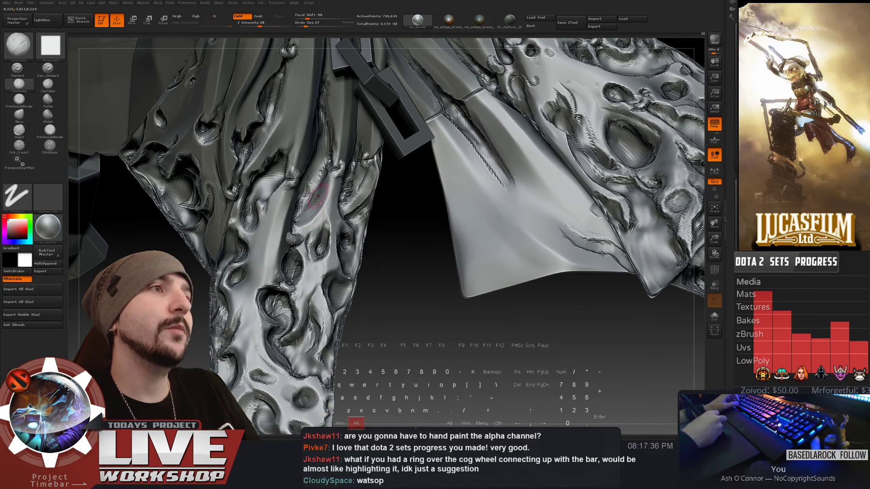
{"action": "key", "text": "shift"}
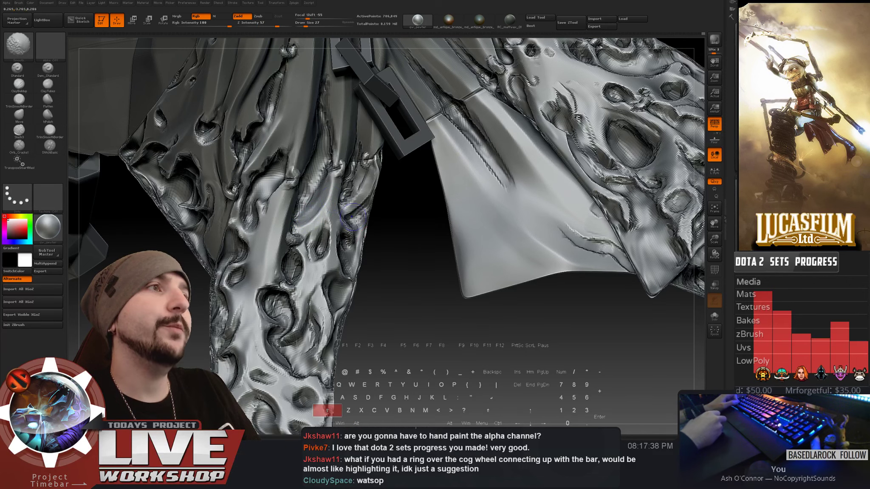
- Deepen the recesses around the torn knot at the seam end of the central fold, smoothing between the carving strokes
{"action": "mouse_move", "coordinate": [352, 217]}
{"action": "right_mouse_down"}
{"action": "mouse_move", "coordinate": [368, 132]}
{"action": "mouse_move", "coordinate": [372, 276]}
{"action": "mouse_move", "coordinate": [393, 302]}
{"action": "mouse_move", "coordinate": [282, 167]}
{"action": "right_mouse_up"}
{"action": "right_click_drag", "start_coordinate": [415, 303], "coordinate": [286, 179]}
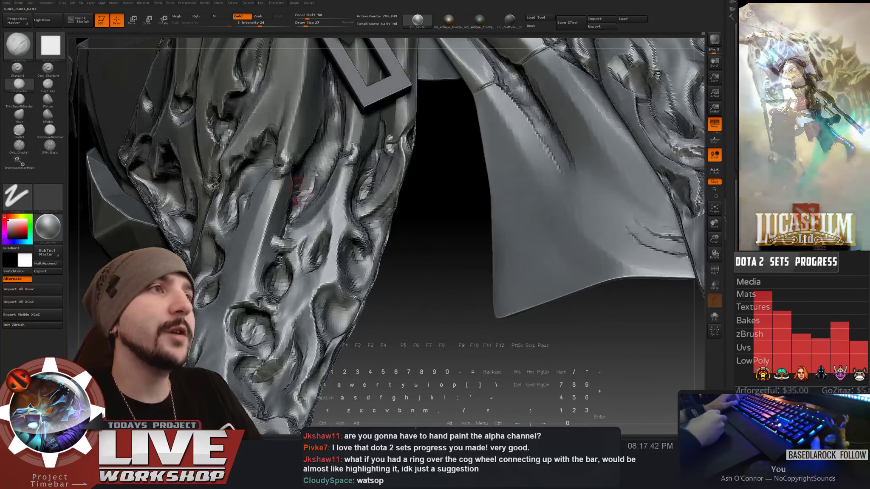
{"action": "key", "text": "alt"}
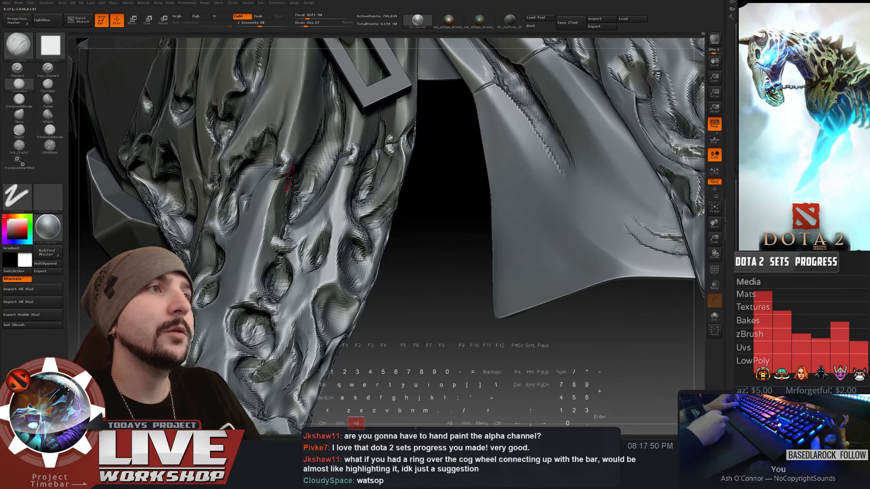
{"action": "right_click_drag", "start_coordinate": [306, 246], "coordinate": [265, 187], "text": "alt"}
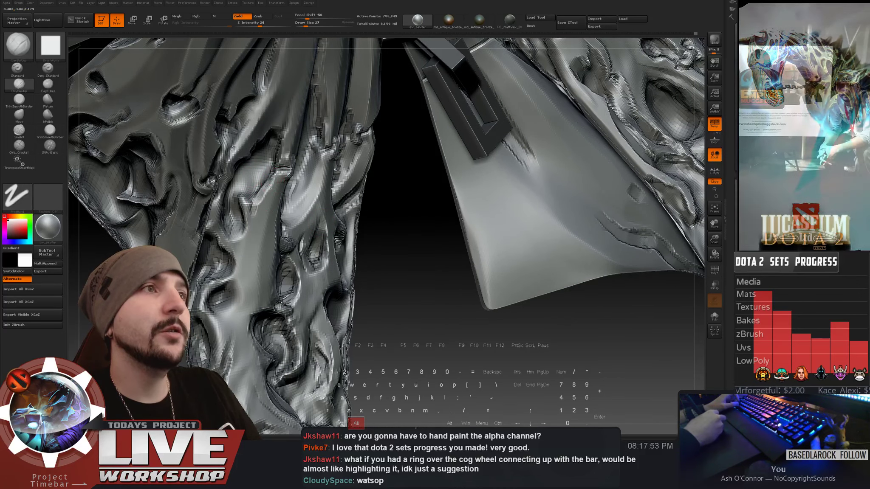
{"action": "key", "text": "shift"}
{"action": "key", "text": "alt"}
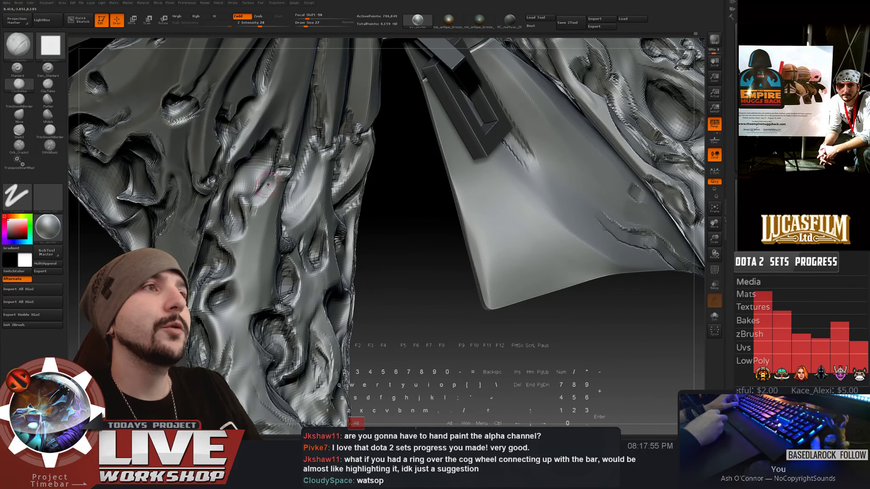
- Smooth the torn strand above the upper hollow near the central fold and sculpt its lower end with a resized brush
{"action": "right_click_drag", "start_coordinate": [381, 221], "coordinate": [276, 149], "text": "alt"}
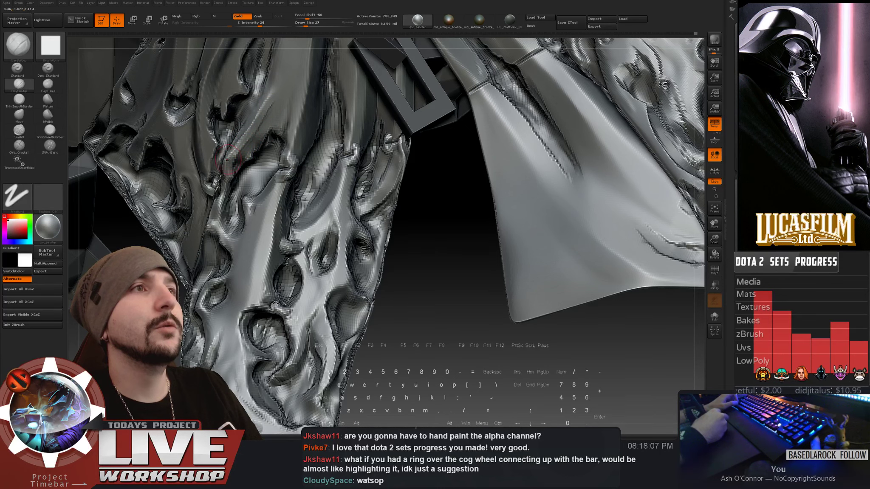
{"action": "left_click_drag", "start_coordinate": [441, 218], "coordinate": [429, 225]}
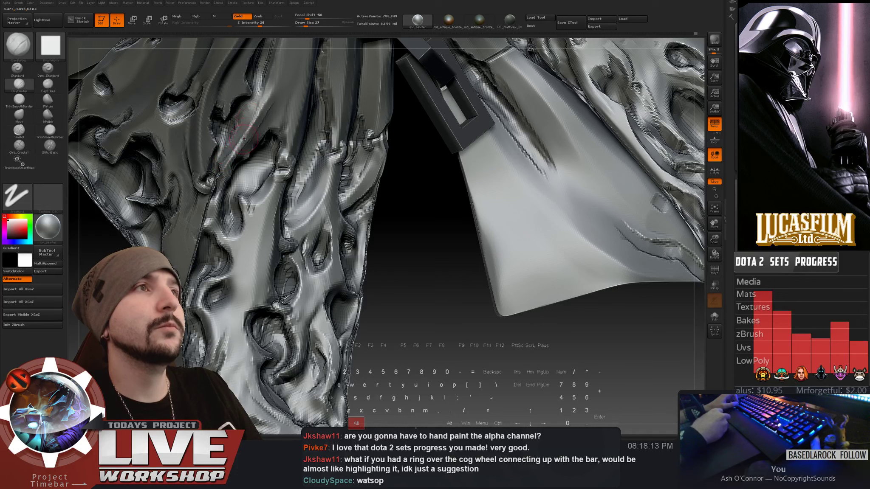
{"action": "left_click_drag", "start_coordinate": [251, 122], "coordinate": [227, 163], "text": "shift"}
{"action": "key", "text": "s"}
{"action": "left_click", "coordinate": [226, 166]}
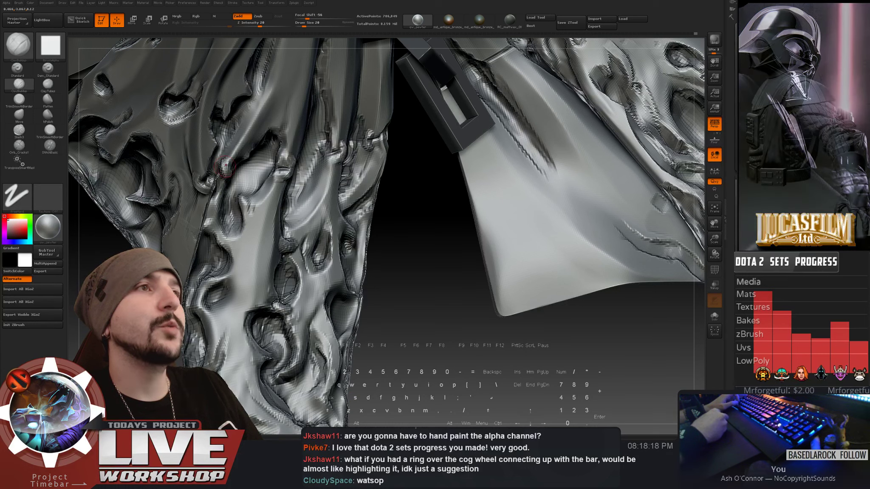
{"action": "key", "text": "alt"}
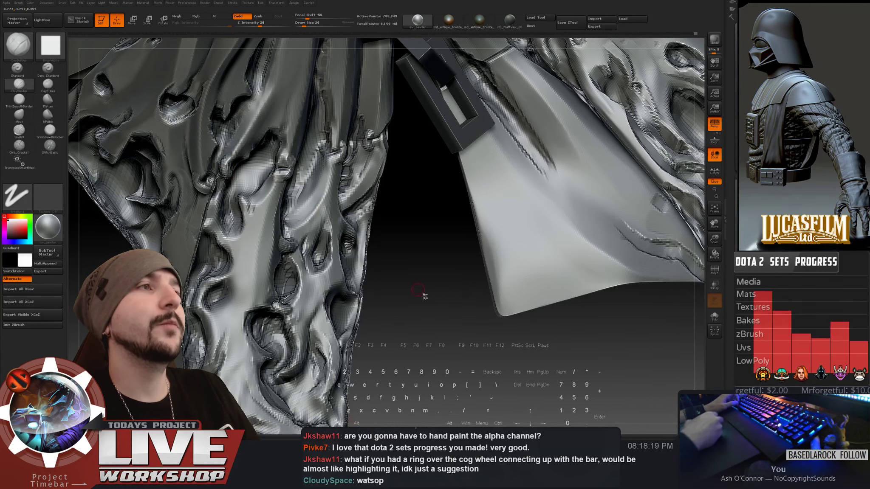
- Review the whole cape from behind on the character, and show it isolated from the other subtools
{"action": "mouse_move", "coordinate": [425, 297]}
{"action": "left_mouse_down", "text": "alt"}
{"action": "mouse_move", "coordinate": [357, 187]}
{"action": "mouse_move", "coordinate": [251, 199]}
{"action": "mouse_move", "coordinate": [270, 249]}
{"action": "mouse_move", "coordinate": [297, 255]}
{"action": "mouse_move", "coordinate": [354, 332]}
{"action": "mouse_move", "coordinate": [331, 317]}
{"action": "left_mouse_up", "text": "alt"}
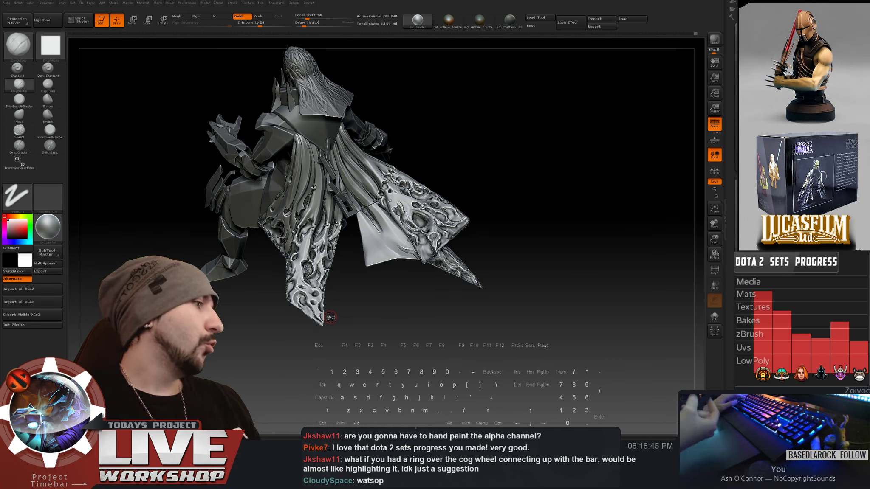
{"action": "mouse_move", "coordinate": [331, 317]}
{"action": "left_mouse_down"}
{"action": "mouse_move", "coordinate": [407, 355]}
{"action": "mouse_move", "coordinate": [503, 309]}
{"action": "left_mouse_up"}
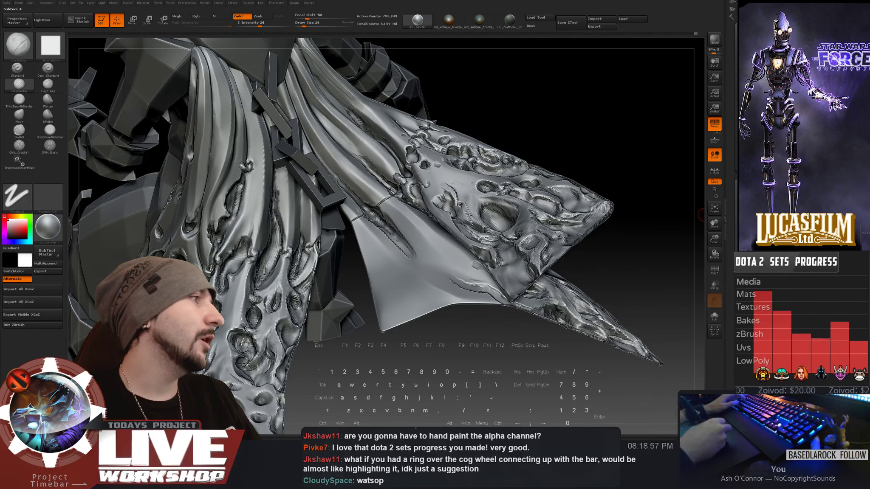
{"action": "mouse_move", "coordinate": [554, 130]}
{"action": "left_mouse_down", "text": "alt"}
{"action": "mouse_move", "coordinate": [587, 155]}
{"action": "mouse_move", "coordinate": [587, 140]}
{"action": "mouse_move", "coordinate": [568, 147]}
{"action": "mouse_move", "coordinate": [559, 132]}
{"action": "mouse_move", "coordinate": [569, 131]}
{"action": "mouse_move", "coordinate": [559, 139]}
{"action": "mouse_move", "coordinate": [575, 126]}
{"action": "mouse_move", "coordinate": [603, 125]}
{"action": "mouse_move", "coordinate": [574, 150]}
{"action": "mouse_move", "coordinate": [581, 123]}
{"action": "left_mouse_up", "text": "alt"}
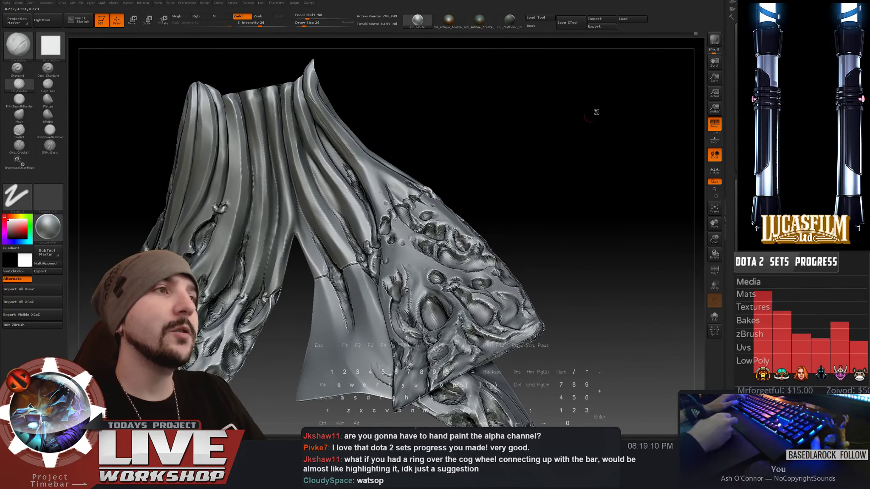
- Carve a long, narrow torn groove into the cape fold just above the split between the two panels
{"action": "left_click_drag", "start_coordinate": [579, 118], "coordinate": [524, 142]}
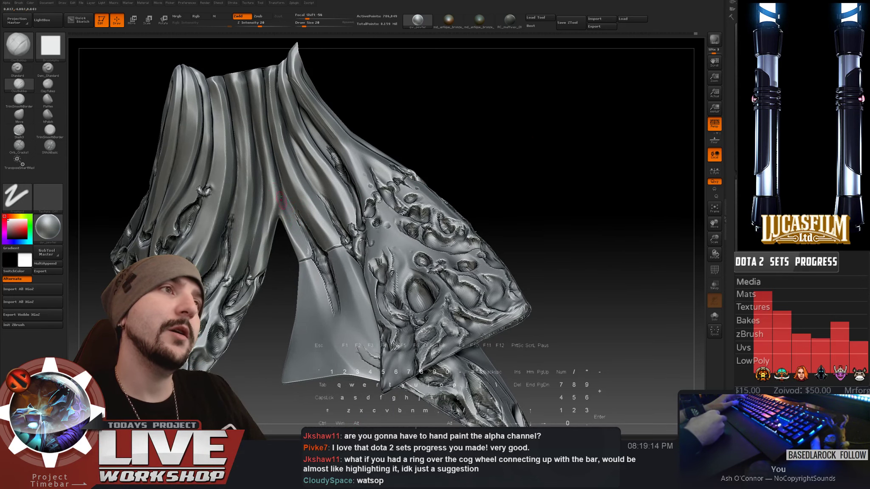
{"action": "left_click_drag", "start_coordinate": [466, 145], "coordinate": [281, 210], "text": "alt"}
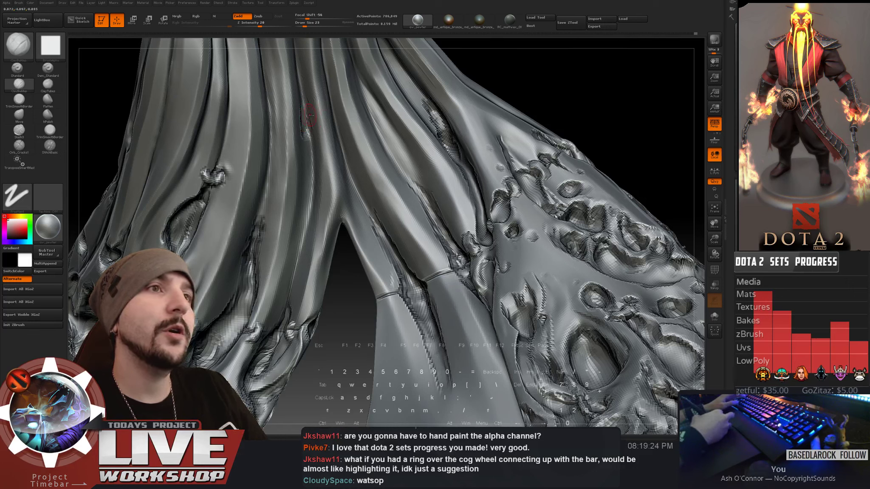
{"action": "mouse_move", "coordinate": [312, 115]}
{"action": "left_mouse_down", "text": "alt"}
{"action": "mouse_move", "coordinate": [306, 131]}
{"action": "mouse_move", "coordinate": [305, 123]}
{"action": "left_mouse_up", "text": "alt"}
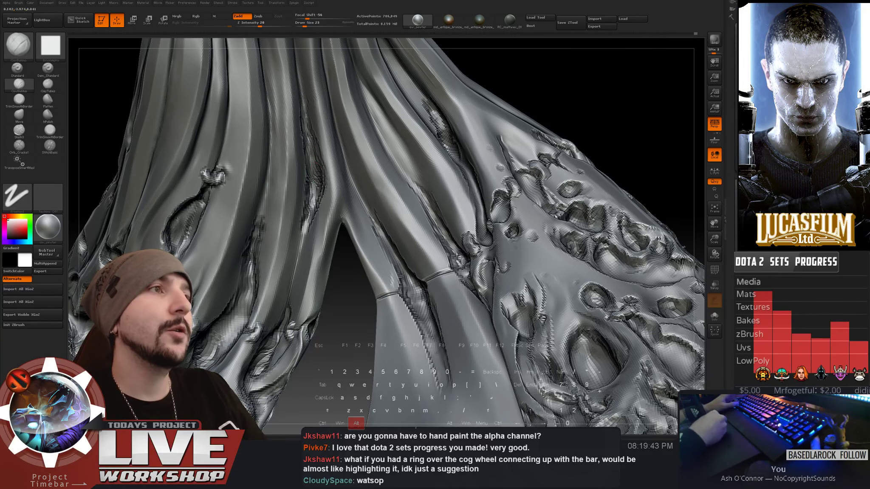
{"action": "mouse_move", "coordinate": [362, 288]}
{"action": "left_mouse_down"}
{"action": "mouse_move", "coordinate": [383, 284]}
{"action": "mouse_move", "coordinate": [368, 276]}
{"action": "left_mouse_up"}
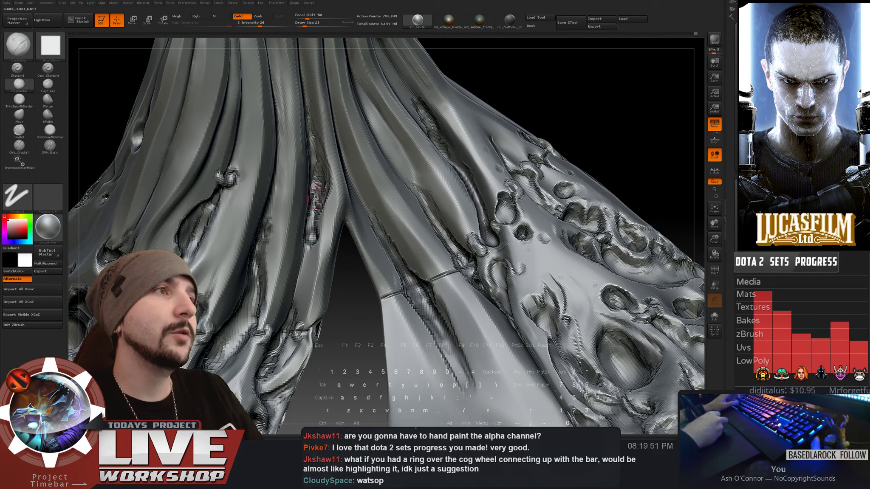
{"action": "mouse_move", "coordinate": [315, 196]}
{"action": "left_mouse_down"}
{"action": "mouse_move", "coordinate": [502, 143]}
{"action": "mouse_move", "coordinate": [526, 151]}
{"action": "mouse_move", "coordinate": [334, 302]}
{"action": "mouse_move", "coordinate": [330, 273]}
{"action": "mouse_move", "coordinate": [302, 219]}
{"action": "left_mouse_up"}
- Extend the torn groove down along the fold beside the split with a smaller brush, and smooth it
{"action": "key", "text": "s"}
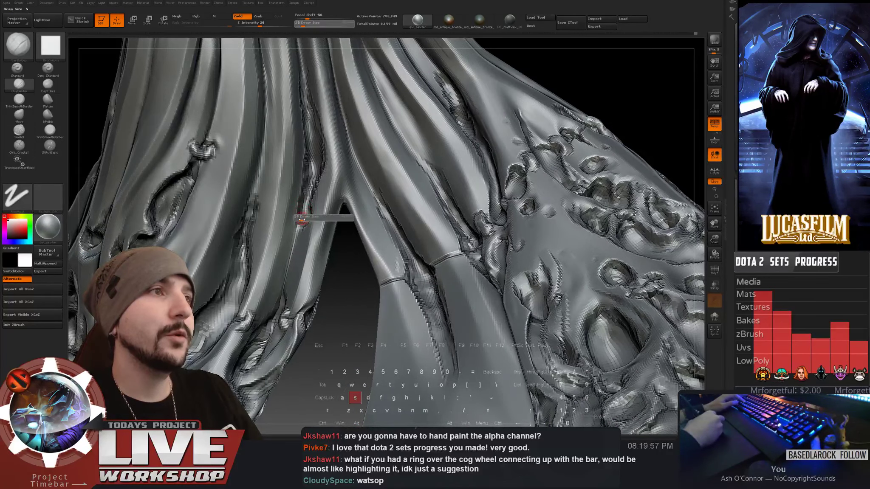
{"action": "left_click", "coordinate": [302, 220]}
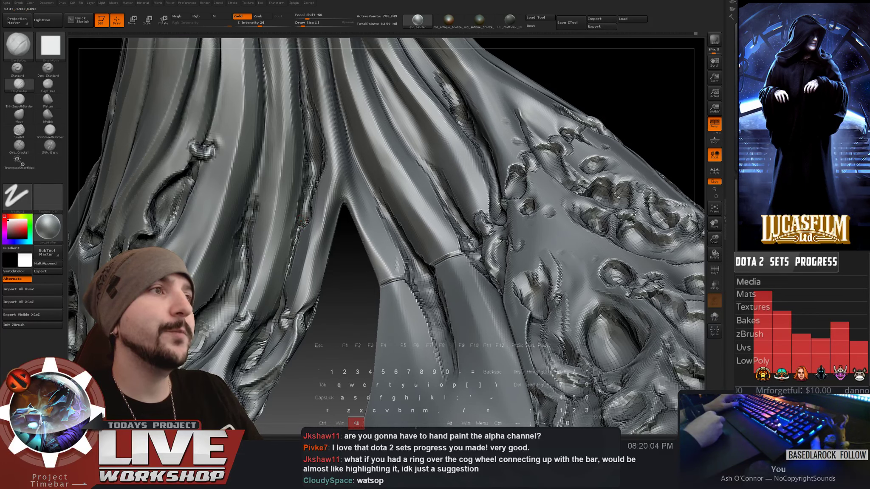
{"action": "key", "text": "shift"}
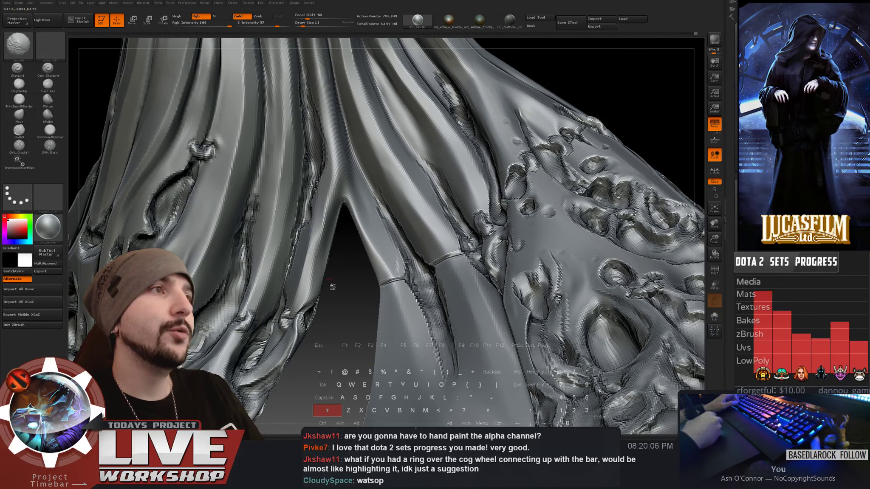
{"action": "mouse_move", "coordinate": [332, 288]}
{"action": "left_mouse_down", "text": "alt"}
{"action": "mouse_move", "coordinate": [388, 103]}
{"action": "mouse_move", "coordinate": [459, 190]}
{"action": "mouse_move", "coordinate": [429, 370]}
{"action": "mouse_move", "coordinate": [339, 286]}
{"action": "mouse_move", "coordinate": [345, 335]}
{"action": "left_mouse_up", "text": "alt"}
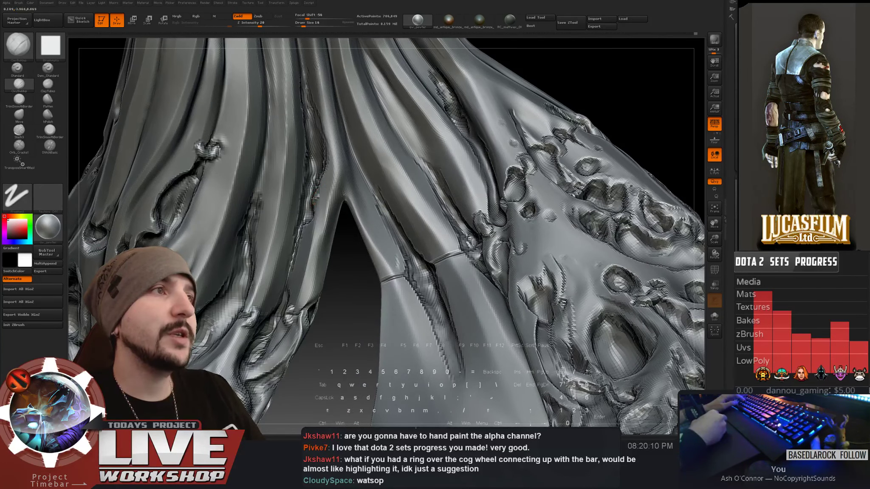
- Smooth the groove's ragged edges and taper its upper end into the fold, resizing the brush between strokes
{"action": "key", "text": "shift"}
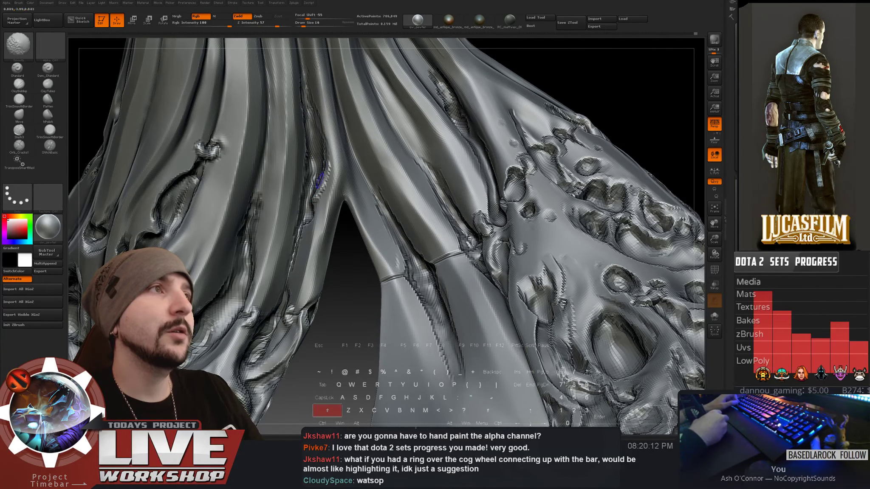
{"action": "key", "text": "bracketright"}
{"action": "key", "text": "bracketright"}
{"action": "key", "text": "bracketright"}
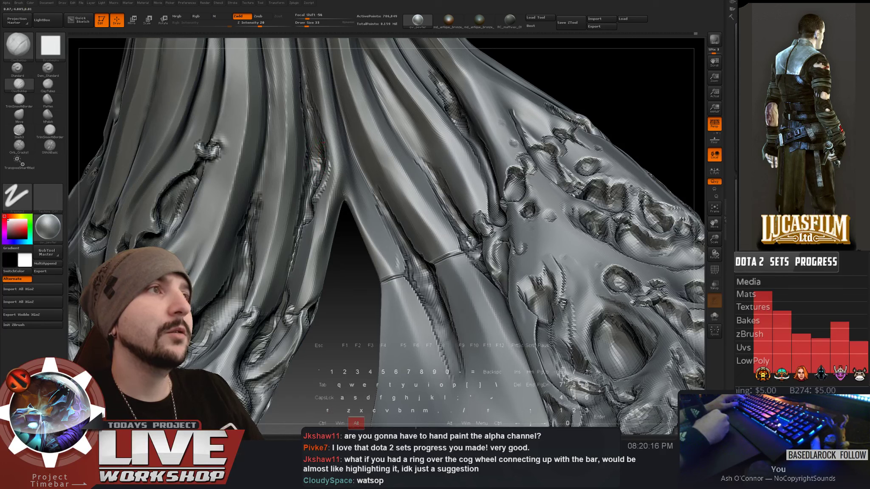
{"action": "key", "text": "bracketleft"}
{"action": "key", "text": "bracketleft"}
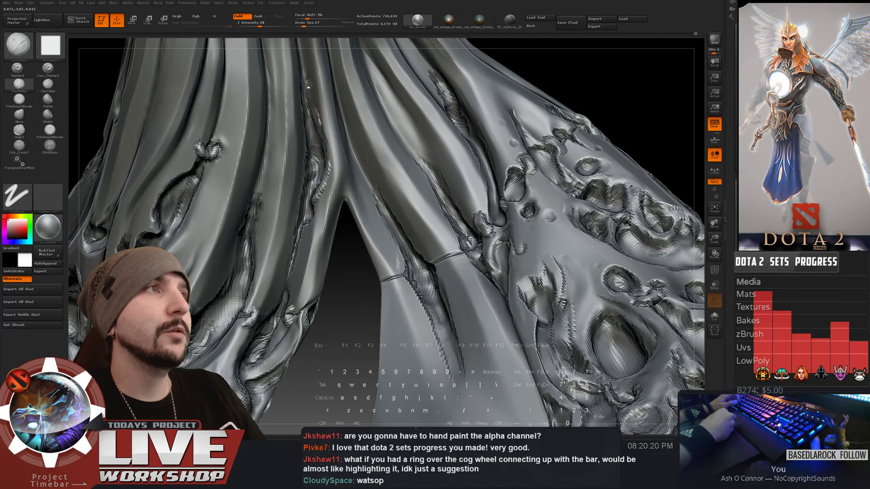
{"action": "key", "text": "shift"}
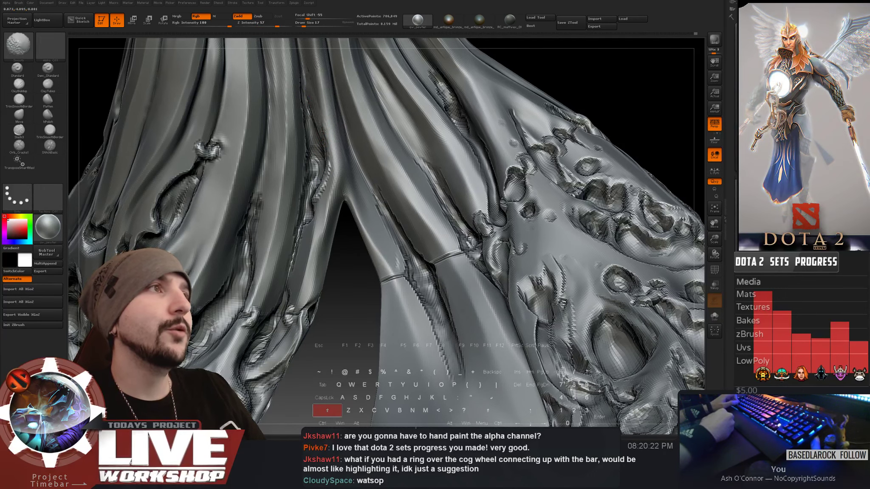
- Sculpt a small knot across the groove's upper tip with a larger brush, smoothing out the first version and rebuilding it
{"action": "key", "text": "f"}
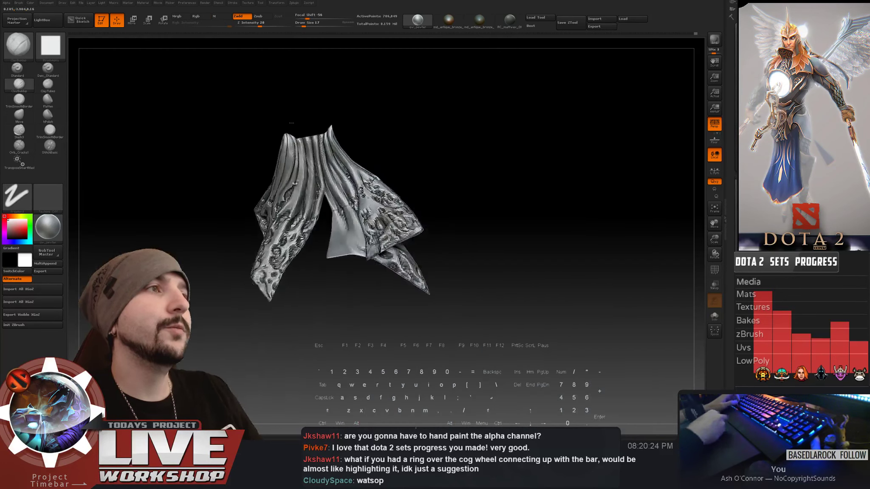
{"action": "mouse_move", "coordinate": [501, 162]}
{"action": "left_mouse_down"}
{"action": "mouse_move", "coordinate": [531, 202]}
{"action": "mouse_move", "coordinate": [530, 191]}
{"action": "mouse_move", "coordinate": [518, 223]}
{"action": "left_mouse_up"}
{"action": "left_click_drag", "start_coordinate": [564, 95], "coordinate": [446, 210]}
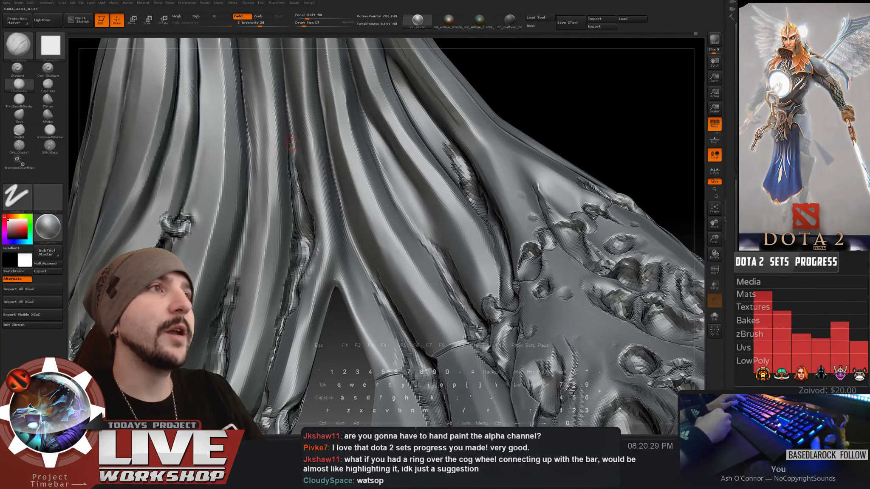
{"action": "key", "text": "bracketright"}
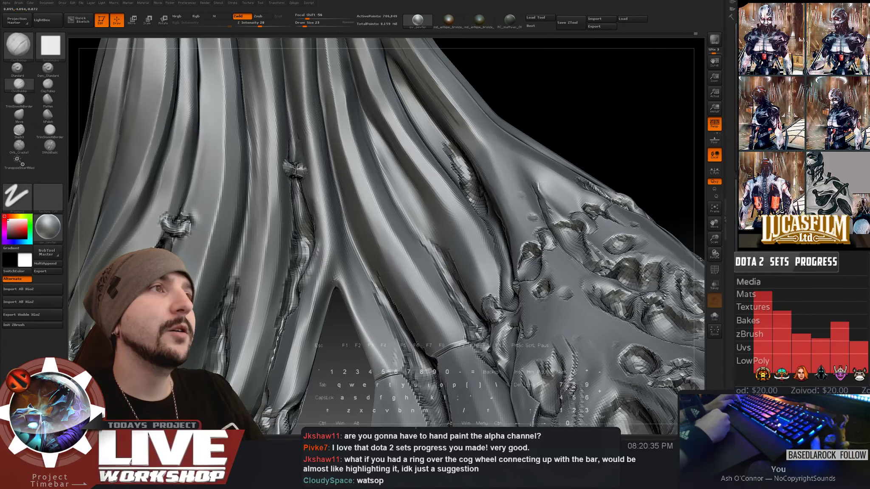
{"action": "key", "text": "shift"}
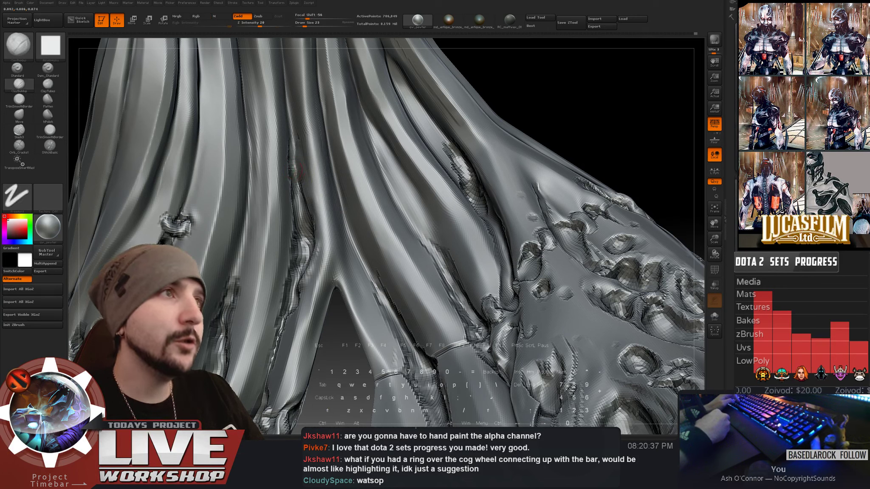
{"action": "key", "text": "shift"}
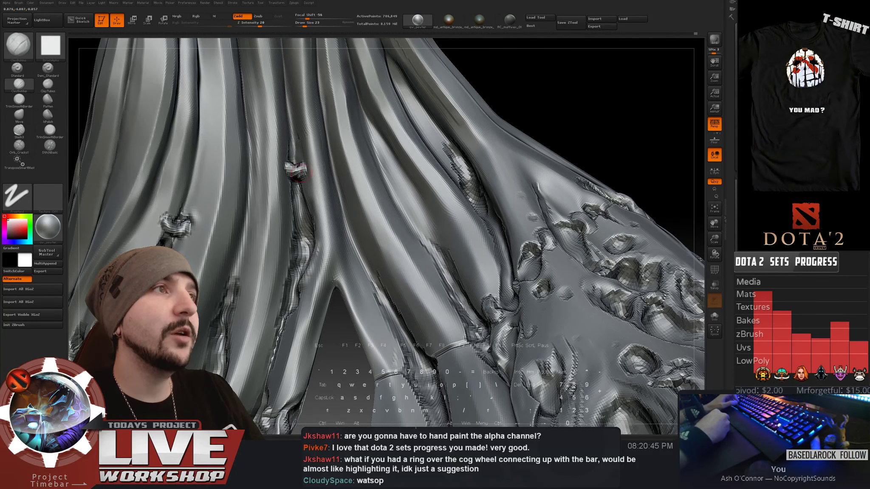
- Review the whole sculpted cape from several angles, and switch to Softimage to view the low-poly cape on the mounted character
{"action": "left_click_drag", "start_coordinate": [584, 138], "coordinate": [565, 119], "text": "alt"}
{"action": "mouse_move", "coordinate": [524, 155]}
{"action": "left_mouse_down"}
{"action": "mouse_move", "coordinate": [534, 201]}
{"action": "mouse_move", "coordinate": [512, 200]}
{"action": "left_mouse_up"}
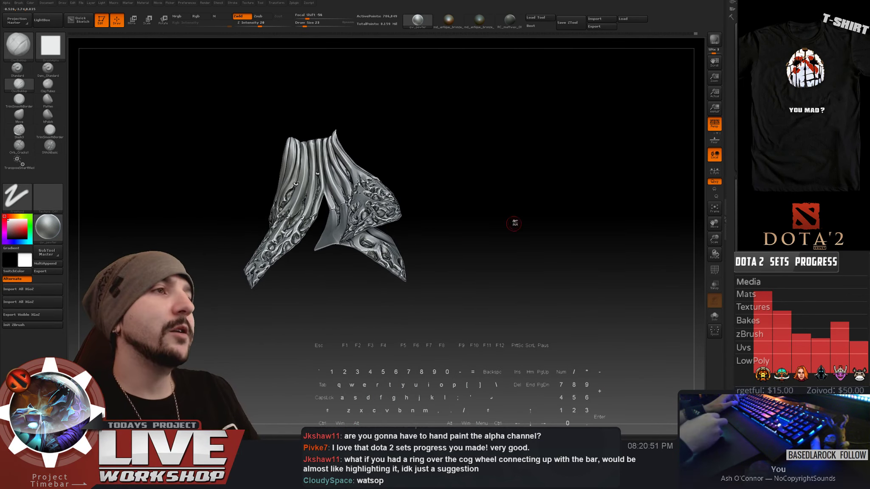
{"action": "mouse_move", "coordinate": [514, 221]}
{"action": "left_mouse_down"}
{"action": "mouse_move", "coordinate": [528, 222]}
{"action": "mouse_move", "coordinate": [560, 188]}
{"action": "mouse_move", "coordinate": [591, 213]}
{"action": "mouse_move", "coordinate": [571, 203]}
{"action": "mouse_move", "coordinate": [581, 216]}
{"action": "mouse_move", "coordinate": [510, 156]}
{"action": "mouse_move", "coordinate": [496, 192]}
{"action": "mouse_move", "coordinate": [550, 215]}
{"action": "mouse_move", "coordinate": [571, 198]}
{"action": "mouse_move", "coordinate": [577, 177]}
{"action": "mouse_move", "coordinate": [571, 209]}
{"action": "mouse_move", "coordinate": [574, 198]}
{"action": "mouse_move", "coordinate": [561, 213]}
{"action": "left_mouse_up"}
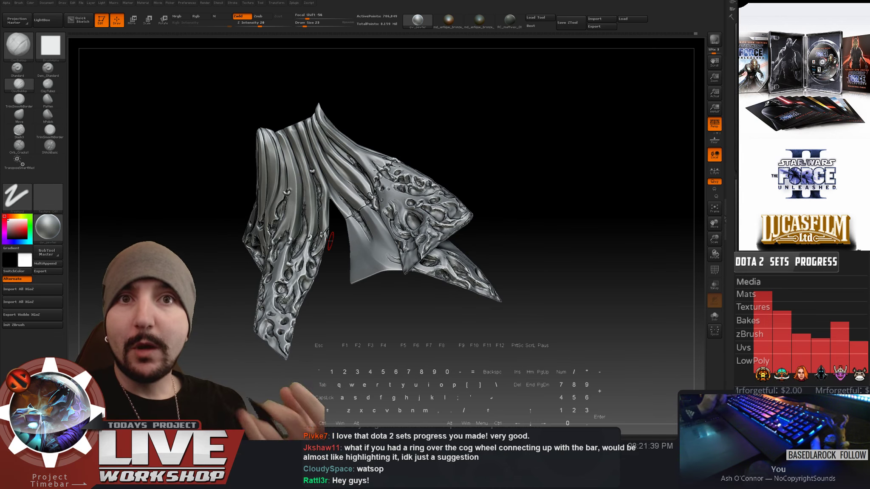
{"action": "mouse_move", "coordinate": [559, 174]}
{"action": "left_mouse_down"}
{"action": "mouse_move", "coordinate": [543, 166]}
{"action": "mouse_move", "coordinate": [589, 167]}
{"action": "mouse_move", "coordinate": [602, 186]}
{"action": "mouse_move", "coordinate": [490, 284]}
{"action": "mouse_move", "coordinate": [382, 212]}
{"action": "left_mouse_up"}
{"action": "mouse_move", "coordinate": [463, 293]}
{"action": "left_mouse_down", "text": "alt"}
{"action": "mouse_move", "coordinate": [467, 300]}
{"action": "mouse_move", "coordinate": [464, 270]}
{"action": "left_mouse_up", "text": "alt"}
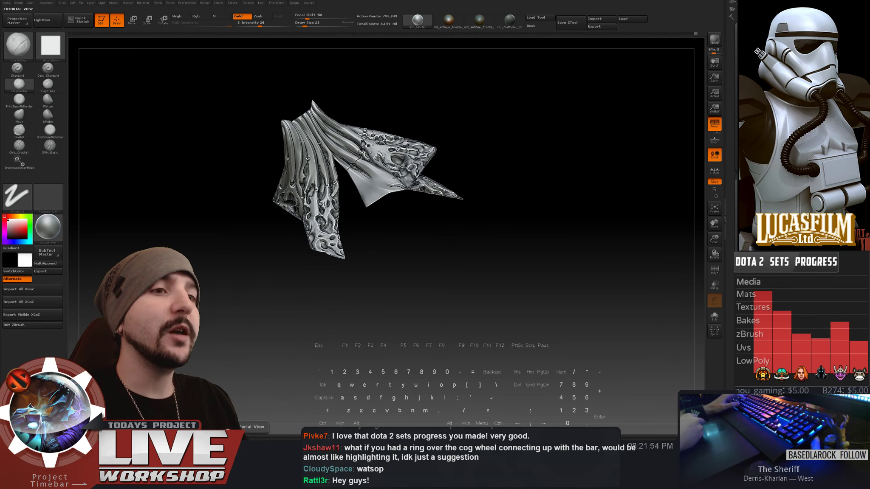
{"action": "key", "text": "alt+Tab"}
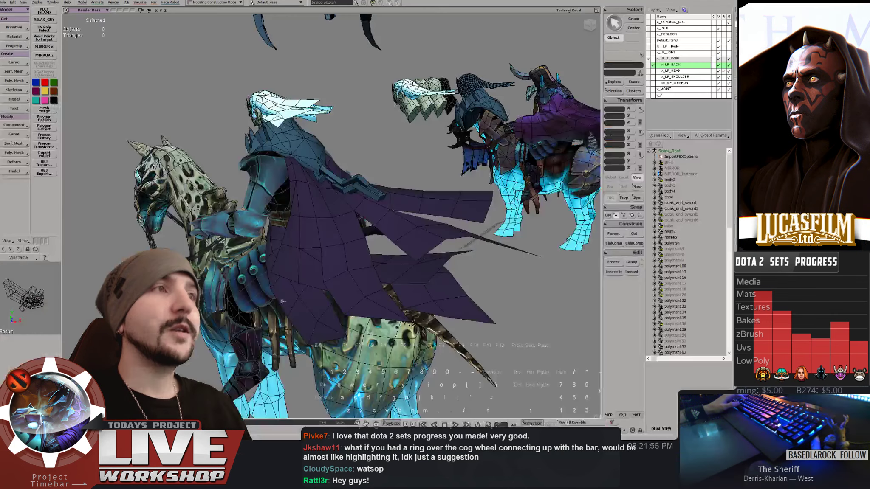
{"action": "middle_click_drag", "start_coordinate": [368, 124], "coordinate": [335, 214]}
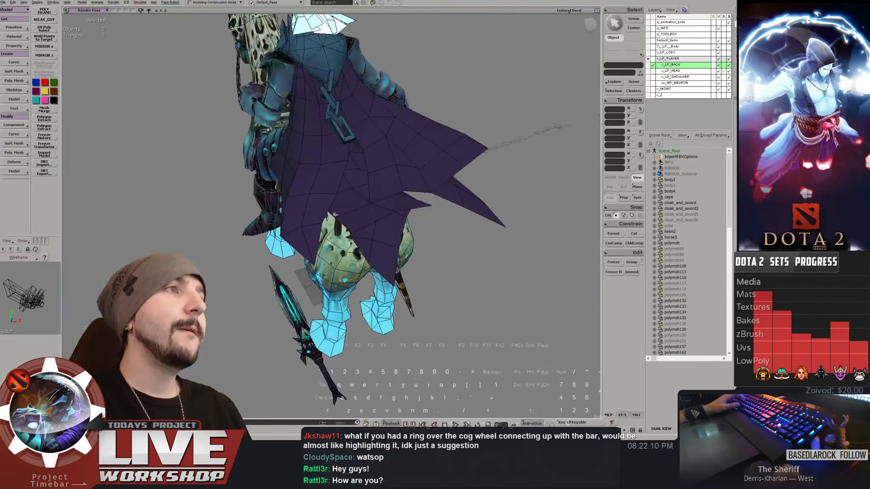
- Select the polygons of the main cape mesh's torn lower panels on both sides to examine their placement over the horse
{"action": "left_click", "coordinate": [294, 243]}
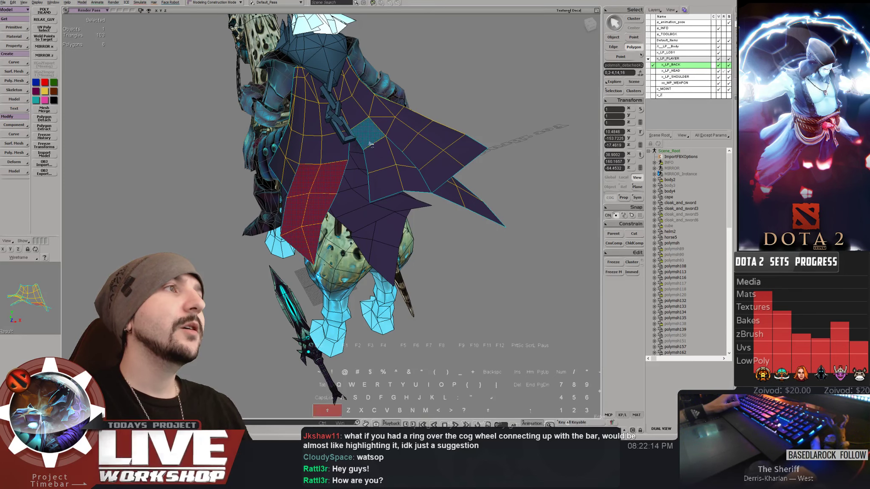
{"action": "left_click_drag", "start_coordinate": [371, 144], "coordinate": [489, 200], "text": "shift"}
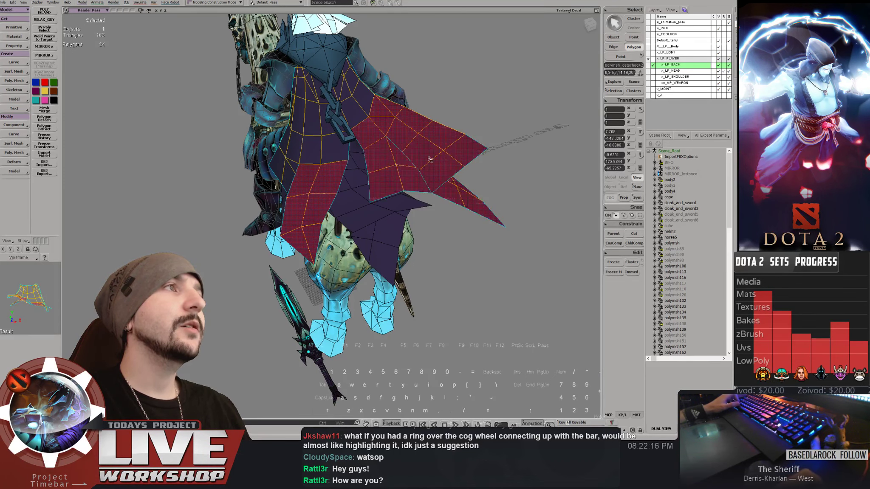
{"action": "middle_click_drag", "start_coordinate": [430, 159], "coordinate": [430, 183]}
{"action": "left_click_drag", "start_coordinate": [410, 235], "coordinate": [412, 234], "text": "shift"}
{"action": "middle_click_drag", "start_coordinate": [412, 234], "coordinate": [379, 149]}
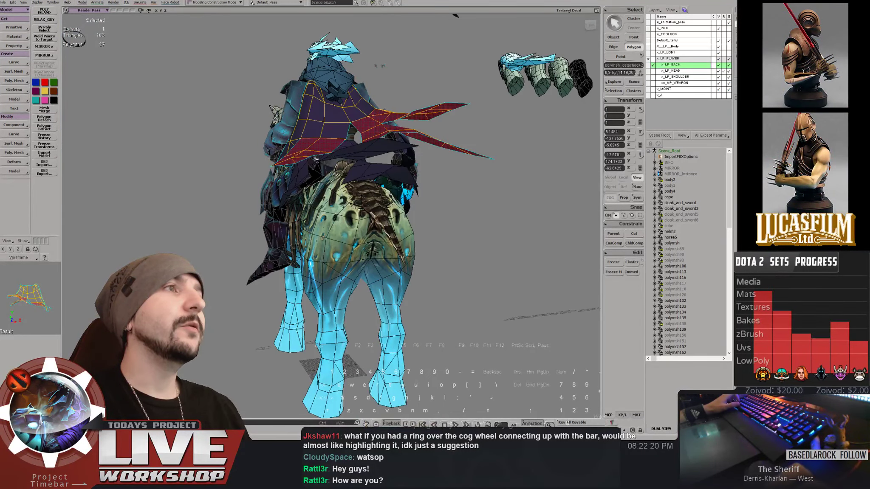
- Try moving the two cape pieces beneath the main cape aside, and undo the move
{"action": "middle_click_drag", "start_coordinate": [316, 160], "coordinate": [310, 191]}
{"action": "key", "text": "space"}
{"action": "left_click", "coordinate": [344, 202]}
{"action": "left_click", "coordinate": [370, 193], "text": "shift"}
{"action": "key", "text": "v"}
{"action": "left_click_drag", "start_coordinate": [310, 192], "coordinate": [404, 188]}
{"action": "middle_click_drag", "start_coordinate": [403, 188], "coordinate": [425, 205]}
{"action": "key", "text": "ctrl+z"}
- Inspect the two cape pieces beneath the main cape in wireframe, close up behind the rider
{"action": "key", "text": "4"}
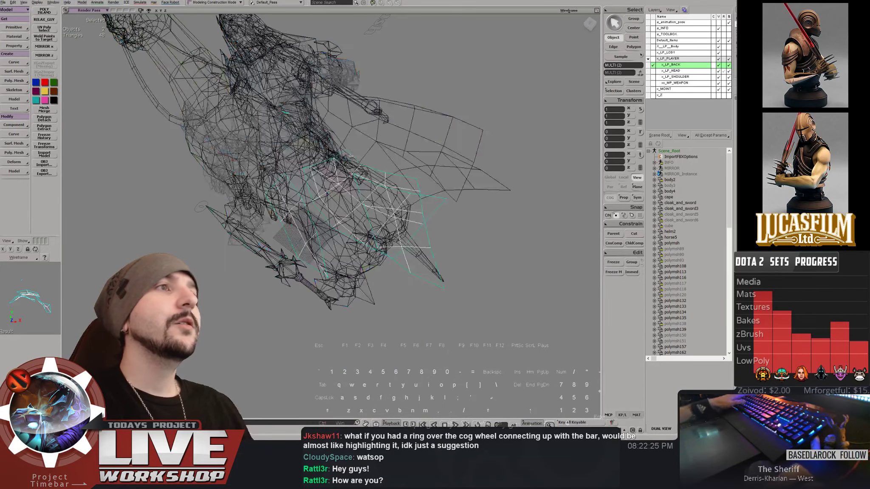
{"action": "middle_click_drag", "start_coordinate": [351, 157], "coordinate": [431, 128]}
{"action": "scroll", "coordinate": [405, 154], "scroll_direction": "up", "scroll_amount": 6}
{"action": "key", "text": "F4"}
{"action": "key", "text": "F4"}
{"action": "key", "text": "space"}
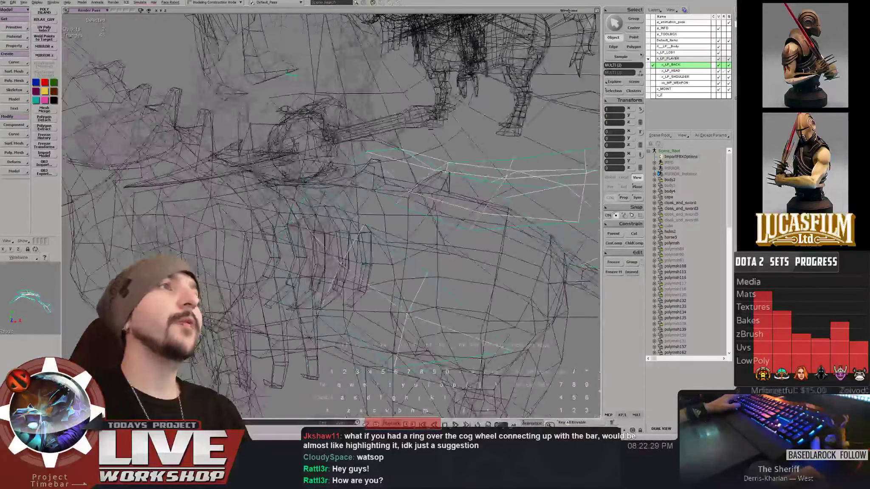
{"action": "middle_click_drag", "start_coordinate": [293, 74], "coordinate": [292, 101]}
{"action": "key", "text": "y"}
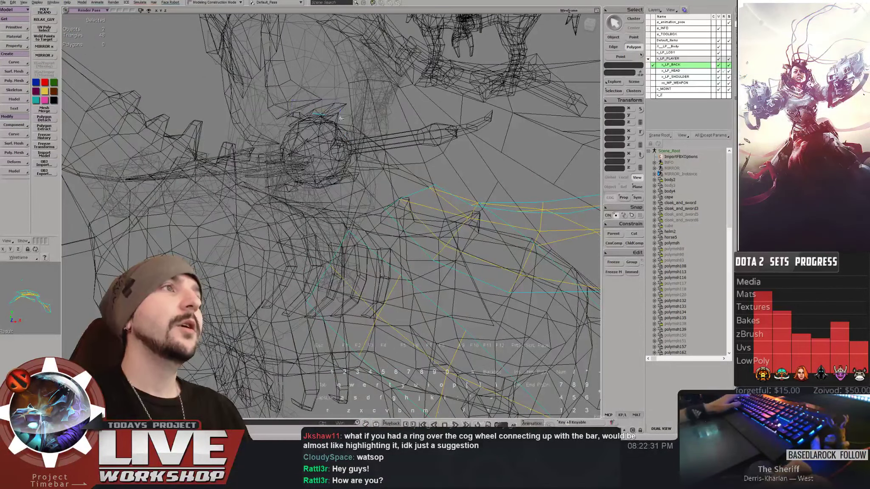
- Isolate the small cape piece at the rider's waist to examine it, and bring back the full shaded scene
{"action": "key", "text": "1"}
{"action": "middle_click_drag", "start_coordinate": [401, 134], "coordinate": [535, 126]}
{"action": "key", "text": "space"}
{"action": "left_click", "coordinate": [326, 211]}
{"action": "key", "text": "F4"}
{"action": "middle_click_drag", "start_coordinate": [325, 211], "coordinate": [316, 191]}
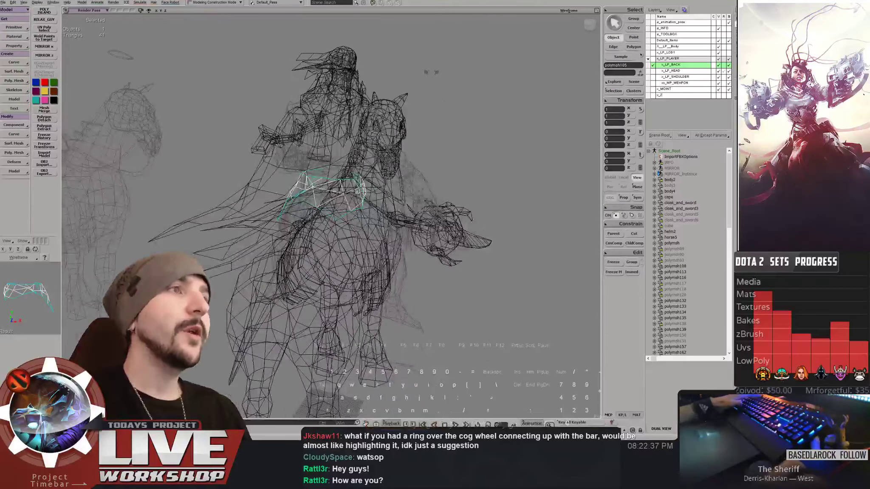
{"action": "key", "text": "y"}
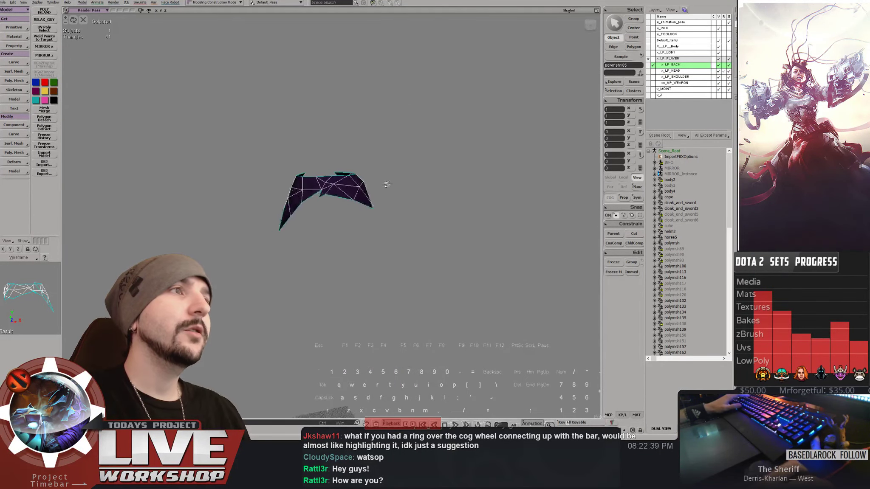
{"action": "middle_click_drag", "start_coordinate": [387, 184], "coordinate": [354, 218]}
{"action": "key", "text": "y"}
{"action": "key", "text": "u"}
{"action": "key", "text": "space"}
{"action": "scroll", "coordinate": [355, 217], "scroll_direction": "down", "scroll_amount": 3}
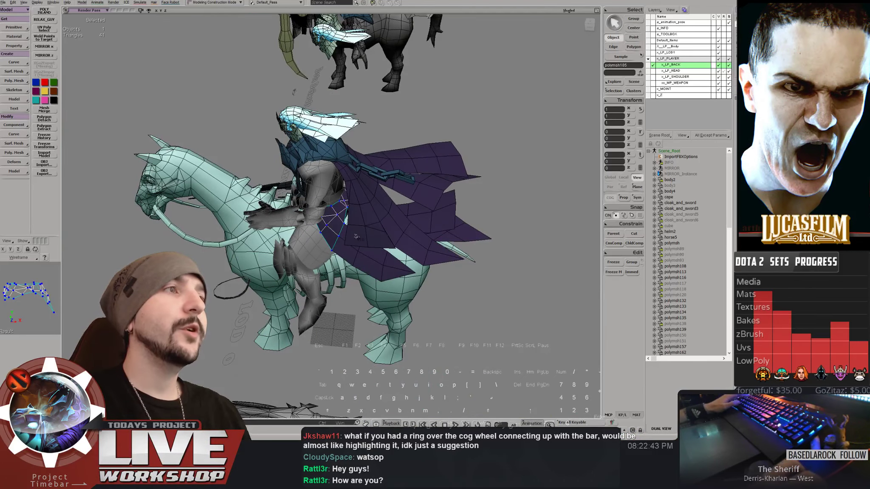
- Select the main cape mesh, save the scene, and examine the cape on the character from the side and behind
{"action": "left_click", "coordinate": [370, 264]}
{"action": "key", "text": "ctrl+s"}
{"action": "middle_click_drag", "start_coordinate": [369, 264], "coordinate": [432, 220]}
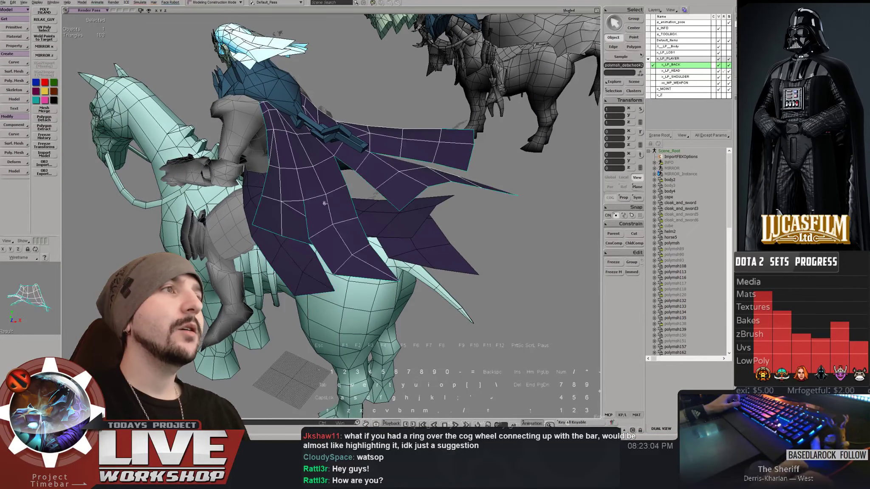
{"action": "middle_click_drag", "start_coordinate": [331, 226], "coordinate": [249, 225]}
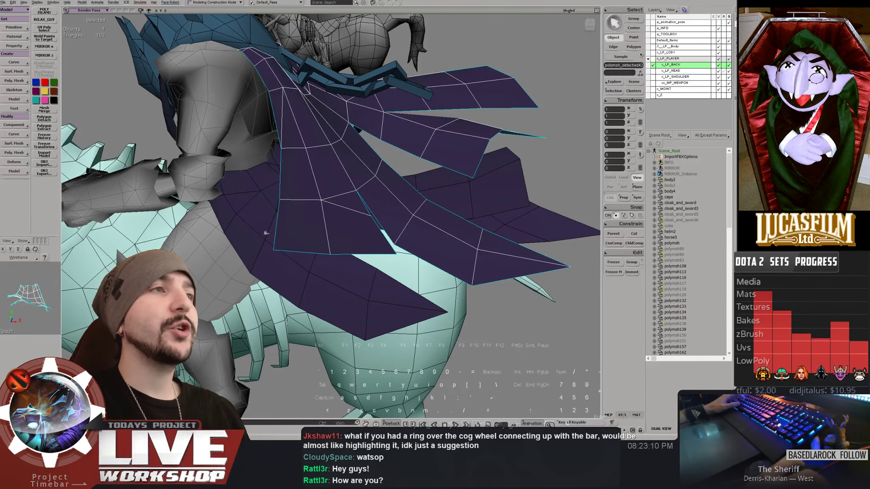
{"action": "scroll", "coordinate": [388, 225], "scroll_direction": "down", "scroll_amount": 5}
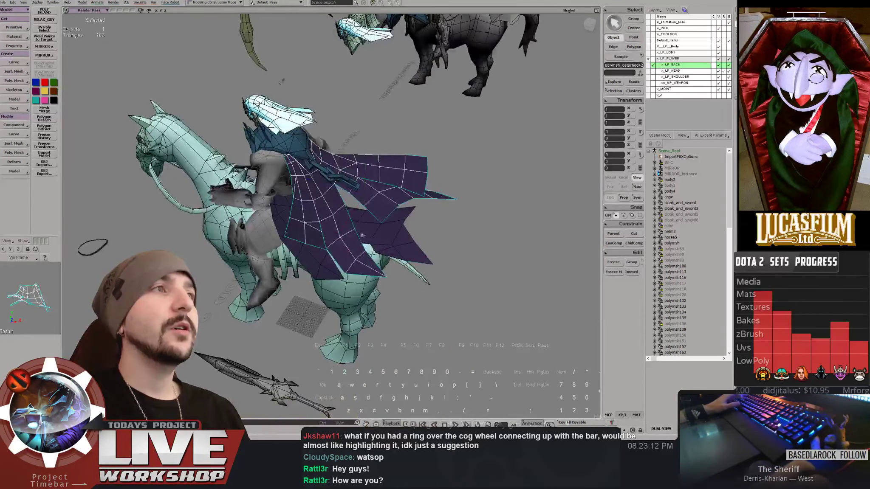
{"action": "middle_click_drag", "start_coordinate": [362, 192], "coordinate": [339, 221]}
{"action": "scroll", "coordinate": [339, 221], "scroll_direction": "up", "scroll_amount": 2}
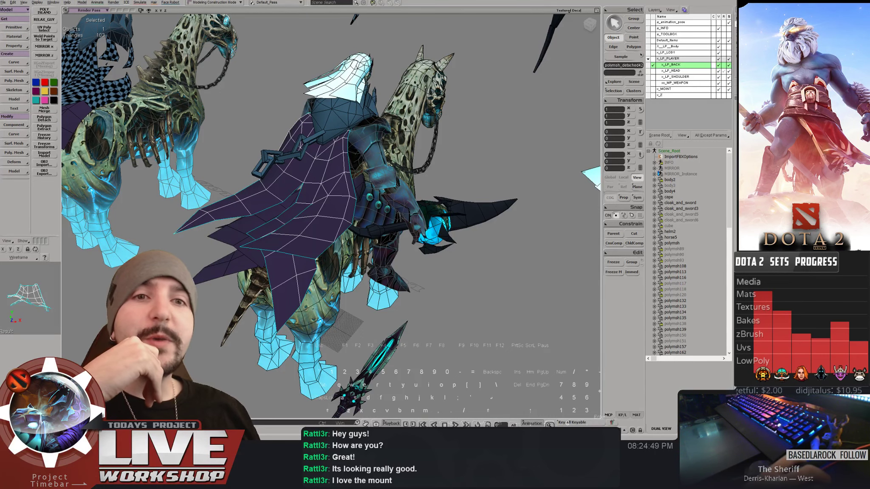
- Switch to the web browser and search Google for "seconds to hours"
{"action": "key", "text": "alt+Tab"}
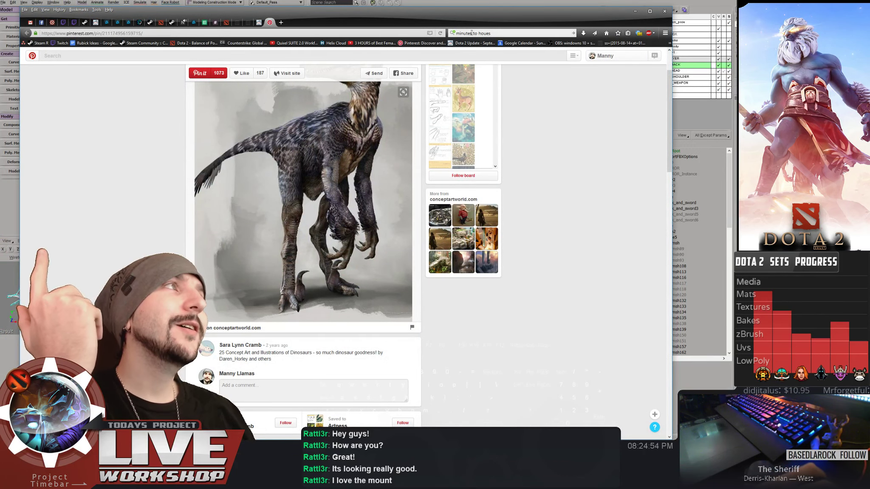
{"action": "left_click_drag", "start_coordinate": [487, 33], "coordinate": [502, 33]}
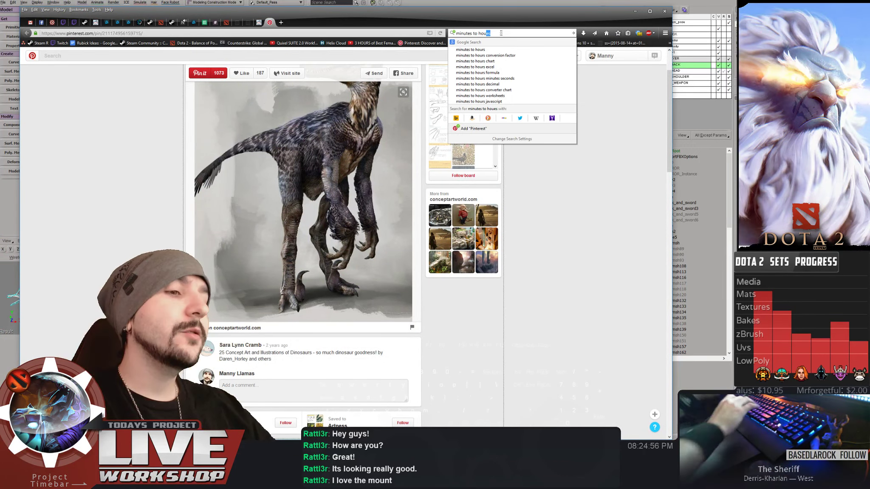
{"action": "type", "text": "r"}
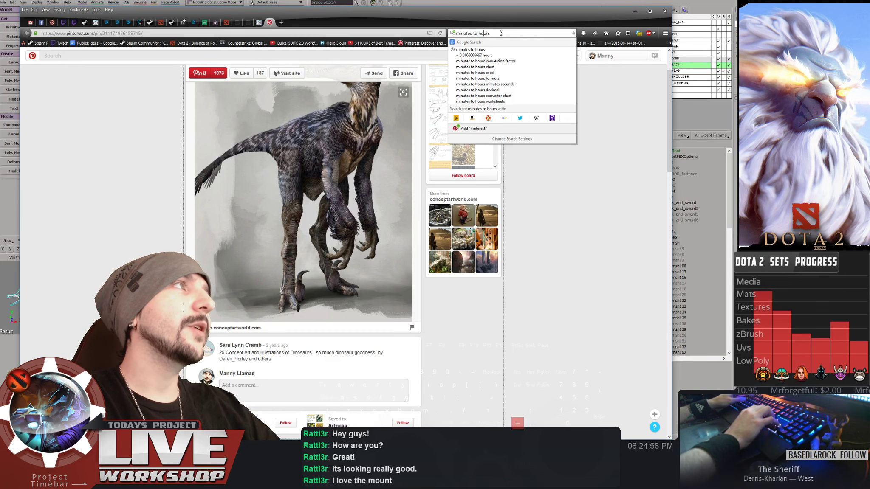
{"action": "key", "text": "Home"}
{"action": "key", "text": "ctrl+Delete"}
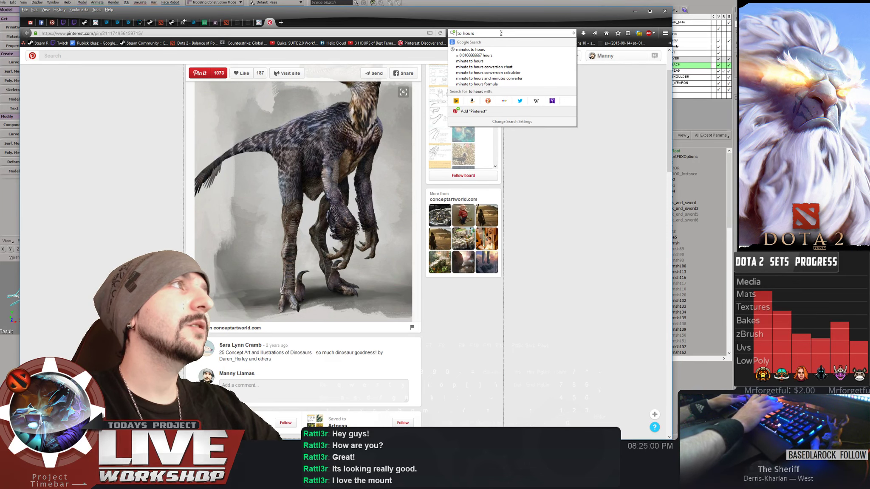
{"action": "type", "text": "seconds"}
{"action": "key", "text": "Return"}
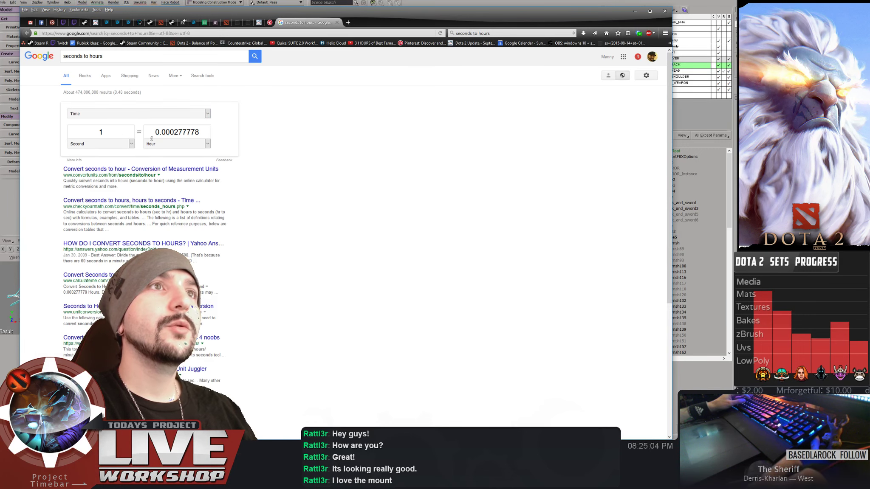
- Set the time converter's result unit to Minute, convert 90 minutes to seconds, and return to the 3D scene
{"action": "left_click", "coordinate": [168, 146]}
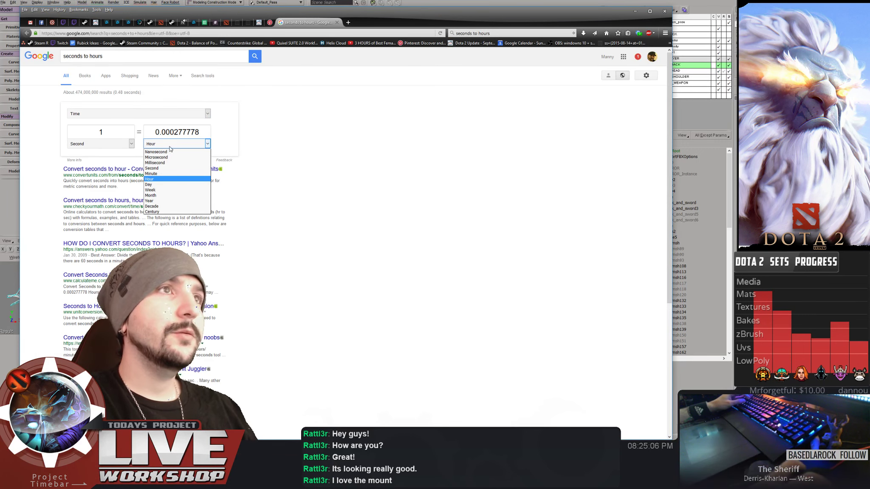
{"action": "left_click", "coordinate": [154, 145]}
{"action": "left_click", "coordinate": [159, 147]}
{"action": "left_click", "coordinate": [158, 147]}
{"action": "left_click", "coordinate": [162, 146]}
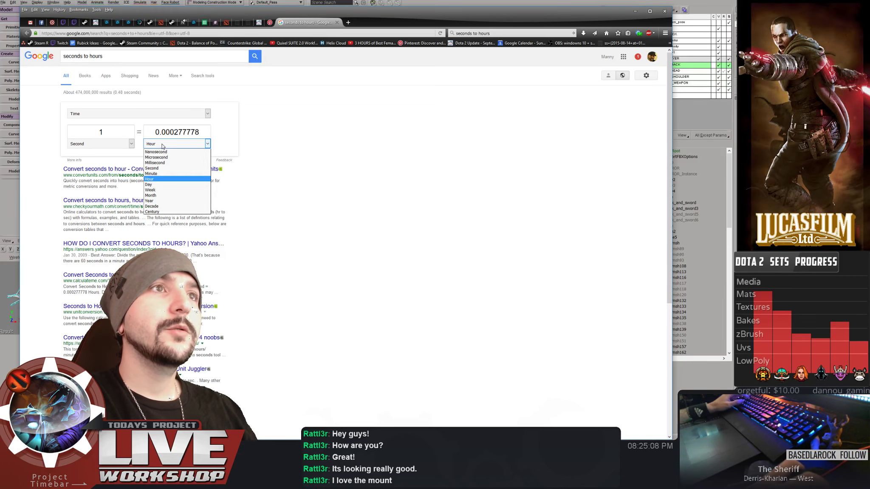
{"action": "key", "text": "Up"}
{"action": "key", "text": "Return"}
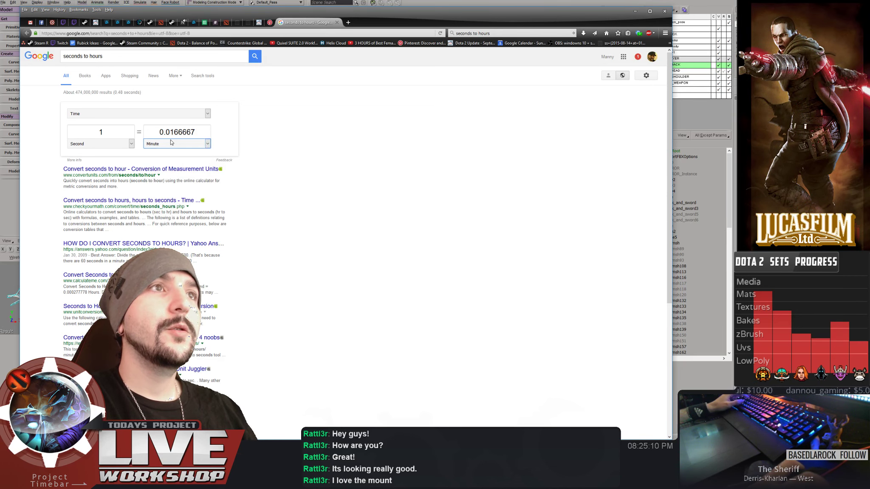
{"action": "left_click_drag", "start_coordinate": [206, 130], "coordinate": [157, 129]}
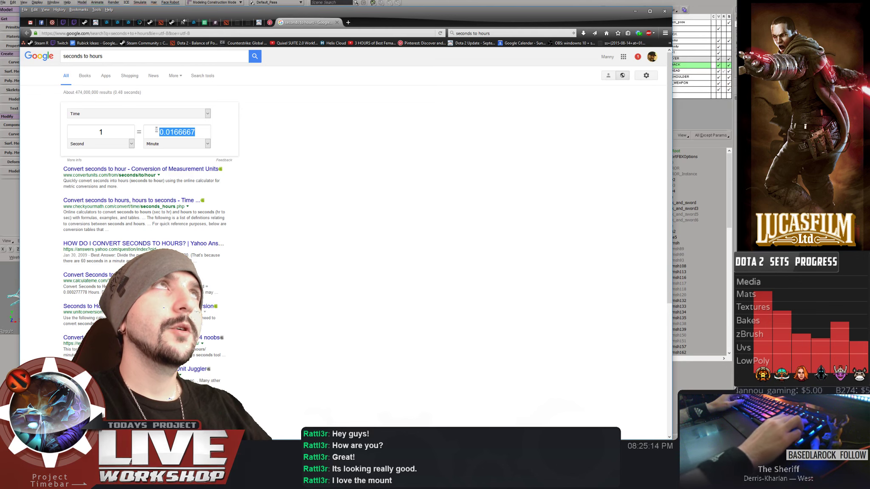
{"action": "type", "text": "90"}
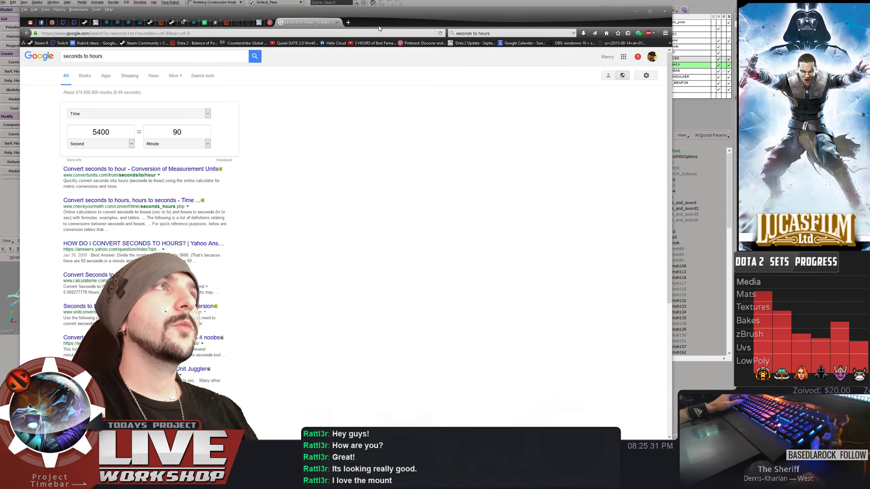
{"action": "key", "text": "super+Down"}
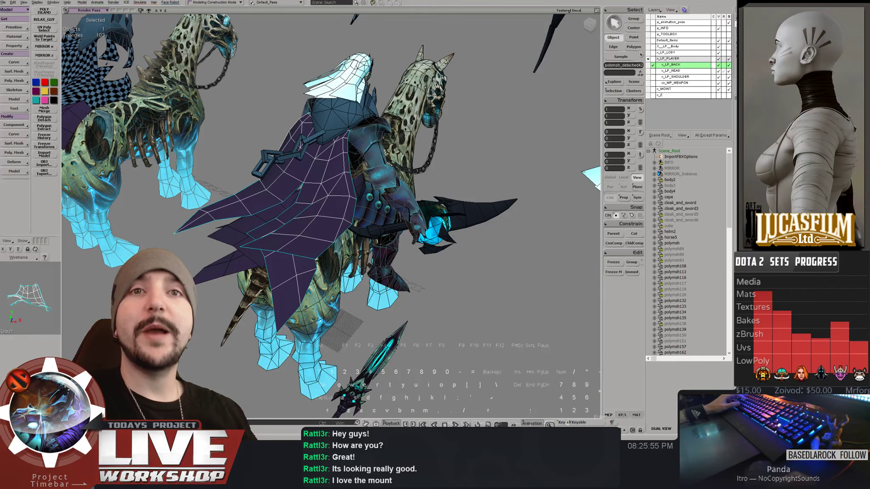
- Look over the low-poly cape on the mounted rider and switch to the cape sculpt in ZBrush
{"action": "left_click", "coordinate": [508, 120]}
{"action": "right_click_drag", "start_coordinate": [221, 128], "coordinate": [341, 177]}
{"action": "key", "text": "space"}
{"action": "key", "text": "alt+Tab"}
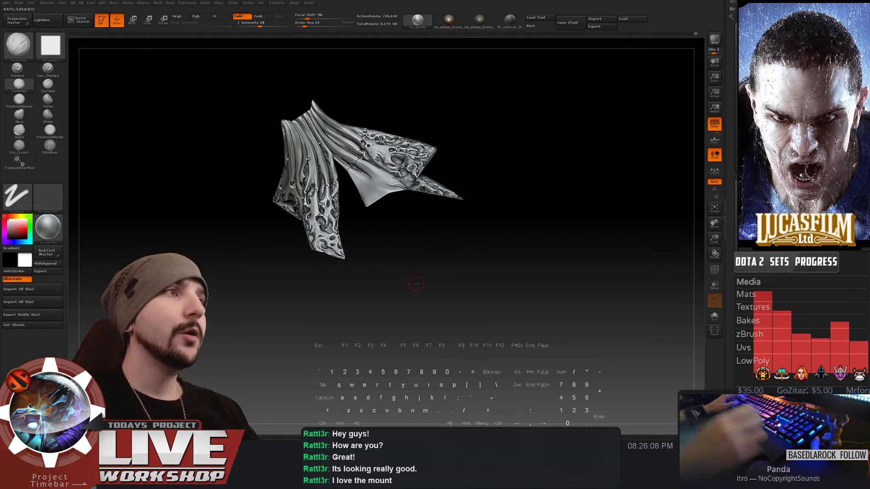
- Carve an eroded tear along the cape's outer side edge, above the existing holes, and smooth its rim
{"action": "mouse_move", "coordinate": [390, 269]}
{"action": "left_mouse_down"}
{"action": "mouse_move", "coordinate": [452, 305]}
{"action": "mouse_move", "coordinate": [577, 252]}
{"action": "mouse_move", "coordinate": [570, 262]}
{"action": "mouse_move", "coordinate": [592, 237]}
{"action": "mouse_move", "coordinate": [599, 189]}
{"action": "mouse_move", "coordinate": [571, 200]}
{"action": "mouse_move", "coordinate": [579, 202]}
{"action": "mouse_move", "coordinate": [571, 195]}
{"action": "left_mouse_up"}
{"action": "mouse_move", "coordinate": [571, 194]}
{"action": "left_mouse_down", "text": "alt"}
{"action": "mouse_move", "coordinate": [593, 217]}
{"action": "mouse_move", "coordinate": [527, 234]}
{"action": "left_mouse_up", "text": "alt"}
{"action": "left_click_drag", "start_coordinate": [420, 277], "coordinate": [370, 285]}
{"action": "key", "text": "s"}
{"action": "key", "text": "s"}
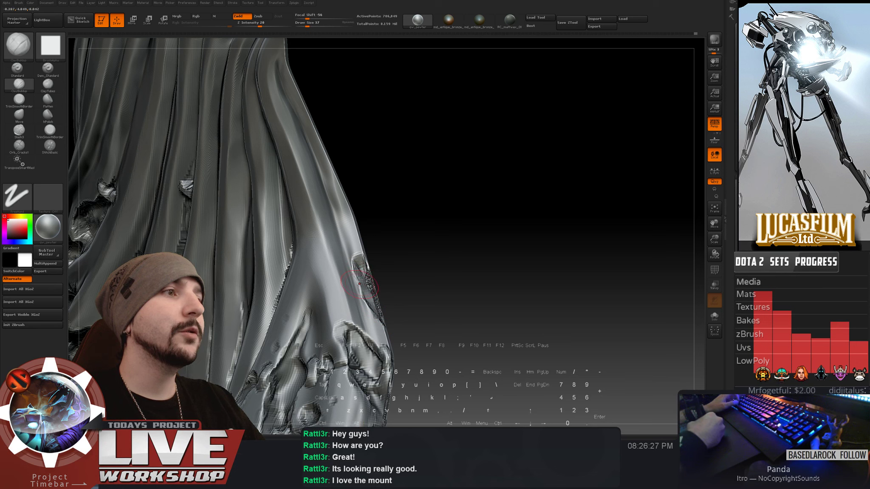
{"action": "left_click_drag", "start_coordinate": [377, 289], "coordinate": [364, 293], "text": "shift"}
{"action": "mouse_move", "coordinate": [406, 260]}
{"action": "left_mouse_down"}
{"action": "mouse_move", "coordinate": [371, 284]}
{"action": "mouse_move", "coordinate": [381, 301]}
{"action": "left_mouse_up"}
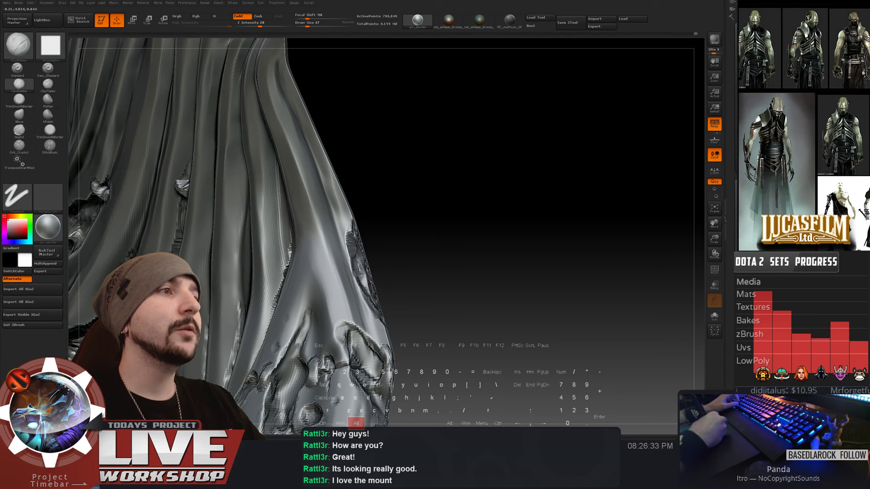
{"action": "mouse_move", "coordinate": [357, 244]}
{"action": "left_mouse_down", "text": "shift"}
{"action": "mouse_move", "coordinate": [351, 222]}
{"action": "mouse_move", "coordinate": [358, 255]}
{"action": "left_mouse_up", "text": "shift"}
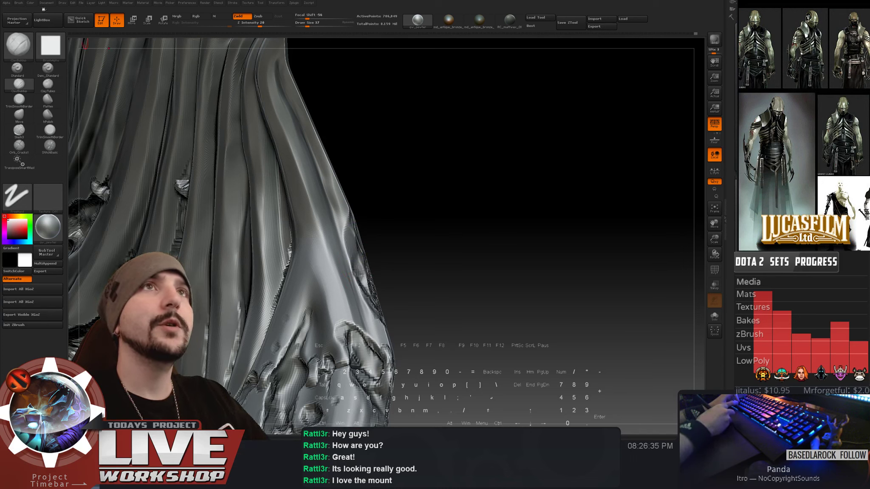
{"action": "left_click", "coordinate": [18, 3]}
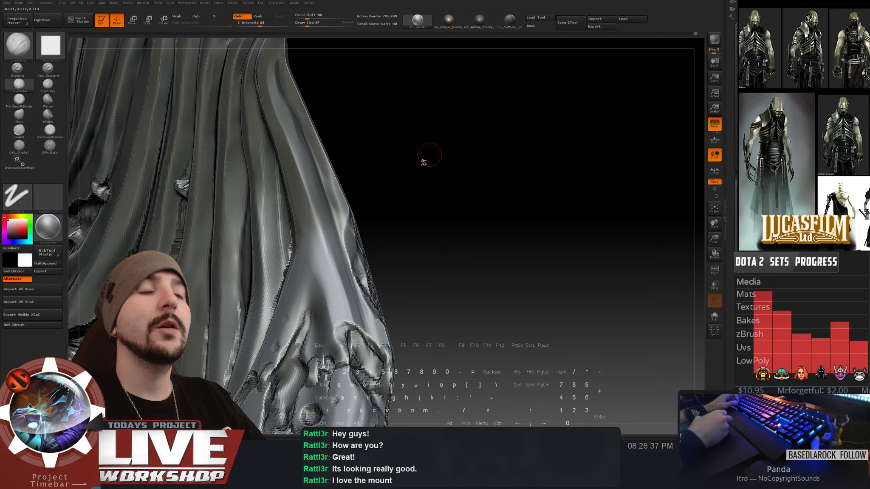
- Extend the tear farther up the cape's side edge with a smaller brush and smooth it into the cloth
{"action": "key", "text": "bracketleft"}
{"action": "key", "text": "bracketleft"}
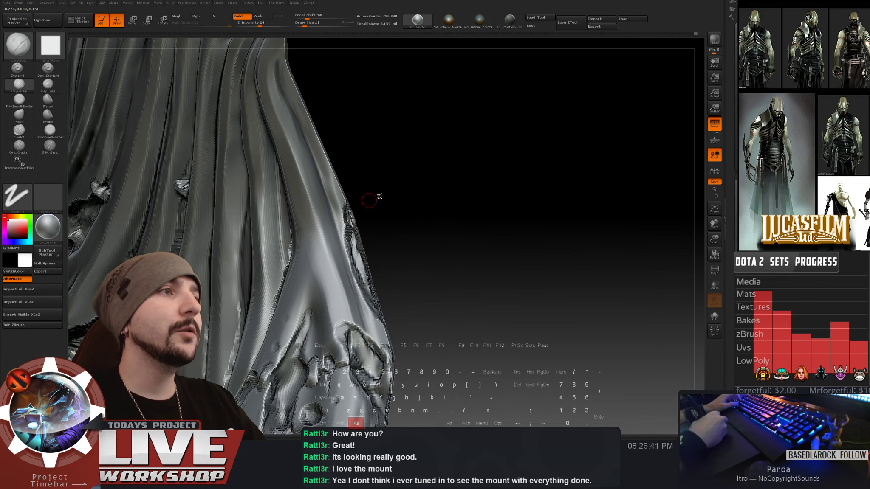
{"action": "left_click_drag", "start_coordinate": [369, 200], "coordinate": [390, 189]}
{"action": "mouse_move", "coordinate": [349, 219]}
{"action": "left_mouse_down", "text": "alt"}
{"action": "mouse_move", "coordinate": [352, 239]}
{"action": "mouse_move", "coordinate": [349, 217]}
{"action": "left_mouse_up", "text": "alt"}
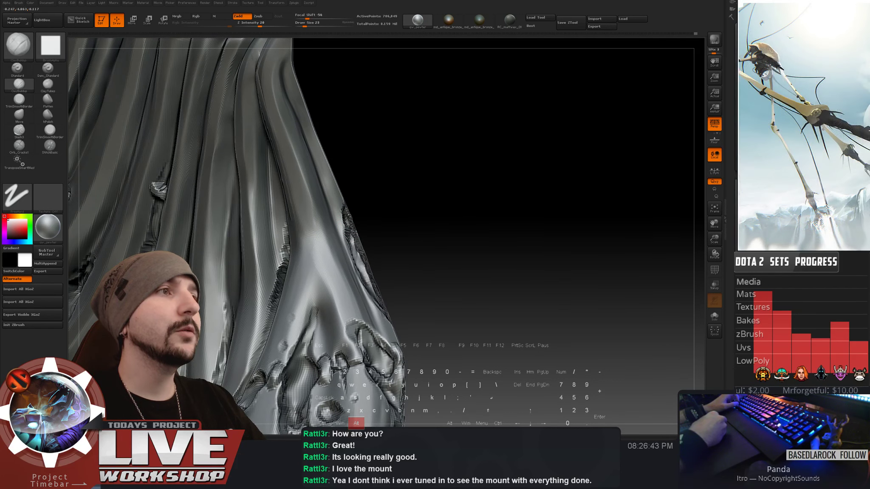
{"action": "key", "text": "shift"}
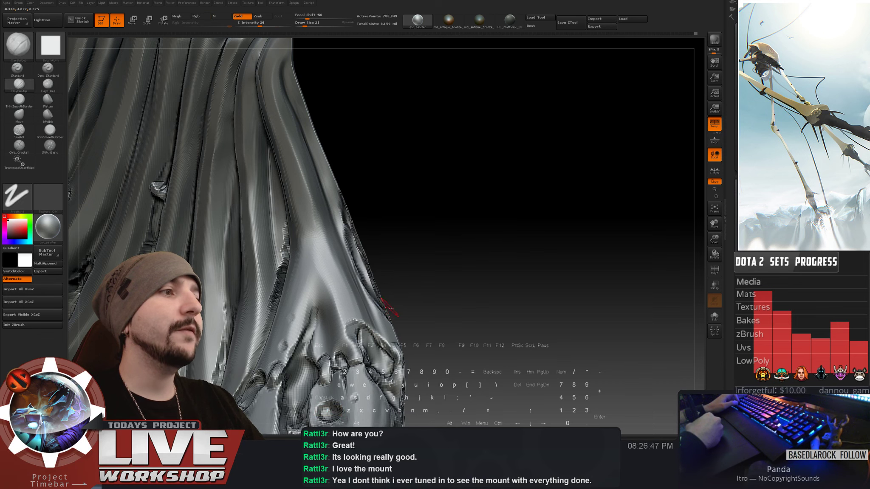
- Carve small eroded holes along the inner side of the edge tear and smooth their borders
{"action": "mouse_move", "coordinate": [429, 261]}
{"action": "left_mouse_down"}
{"action": "mouse_move", "coordinate": [441, 238]}
{"action": "mouse_move", "coordinate": [491, 202]}
{"action": "mouse_move", "coordinate": [496, 212]}
{"action": "mouse_move", "coordinate": [325, 244]}
{"action": "mouse_move", "coordinate": [330, 272]}
{"action": "left_mouse_up"}
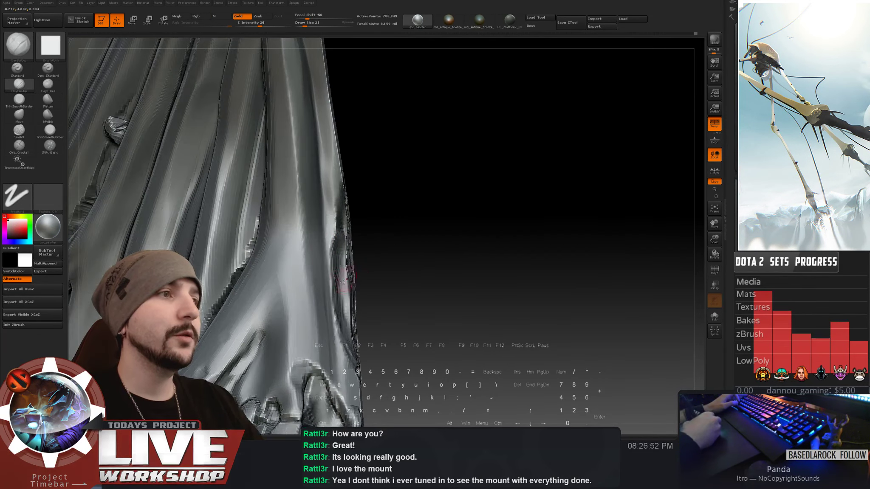
{"action": "key", "text": "alt"}
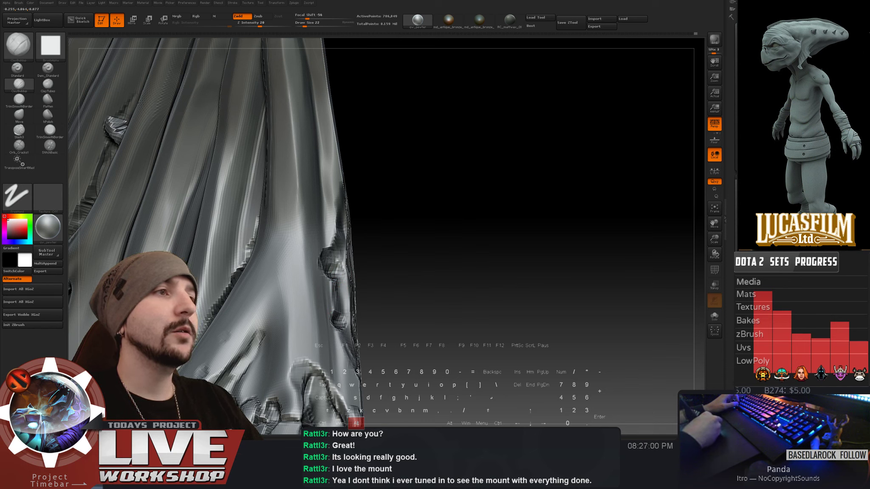
{"action": "key", "text": "shift"}
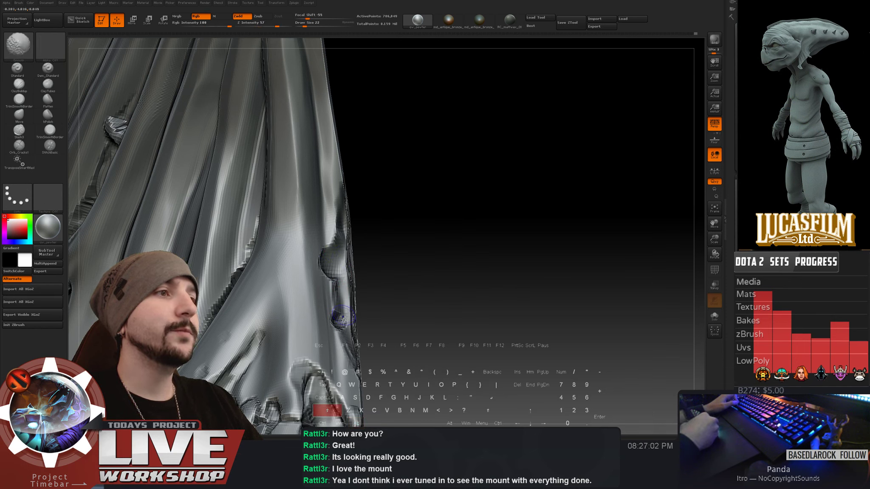
{"action": "key", "text": "alt"}
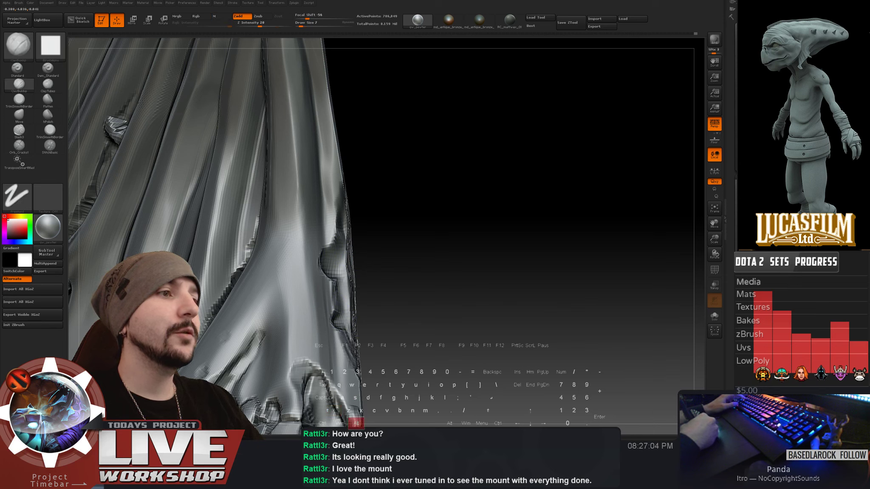
{"action": "key", "text": "shift"}
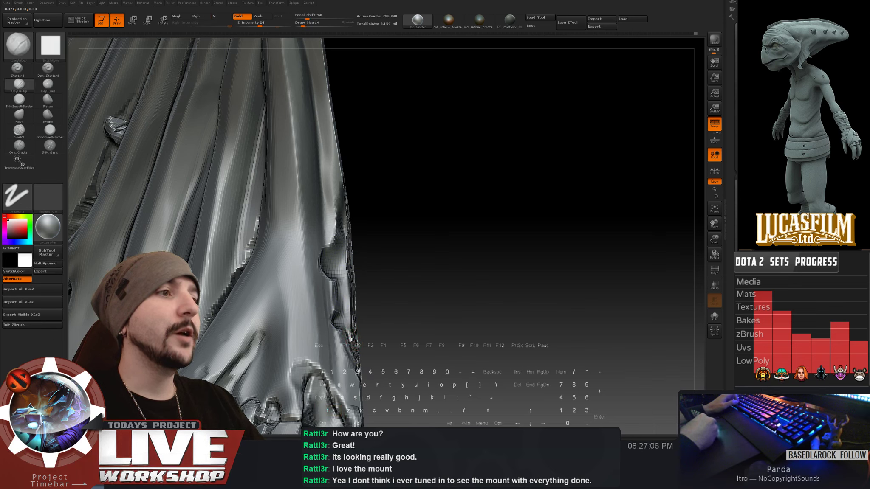
{"action": "left_click_drag", "start_coordinate": [335, 259], "coordinate": [332, 244], "text": "shift"}
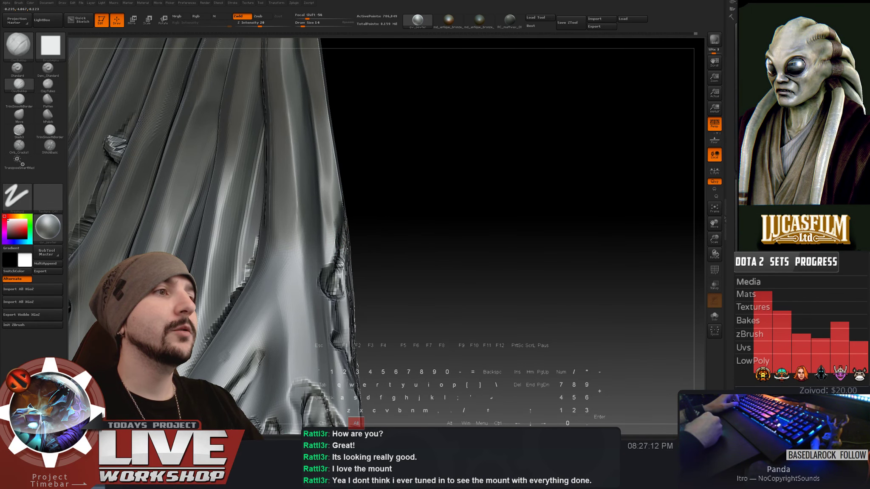
- Carve a small notch higher up the cape's side edge, above the main tear, and smooth it
{"action": "mouse_move", "coordinate": [338, 297]}
{"action": "left_mouse_down", "text": "shift"}
{"action": "mouse_move", "coordinate": [407, 123]}
{"action": "mouse_move", "coordinate": [443, 234]}
{"action": "mouse_move", "coordinate": [460, 239]}
{"action": "mouse_move", "coordinate": [464, 277]}
{"action": "mouse_move", "coordinate": [463, 201]}
{"action": "mouse_move", "coordinate": [338, 211]}
{"action": "left_mouse_up", "text": "shift"}
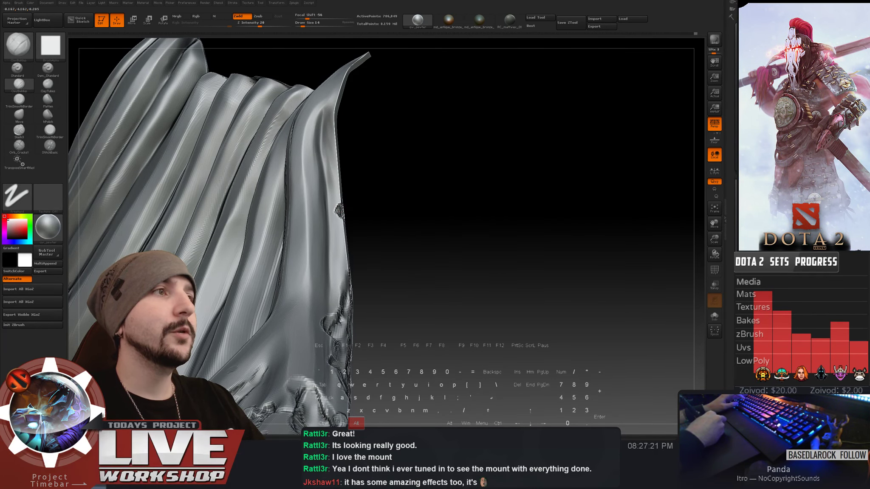
{"action": "key", "text": "shift"}
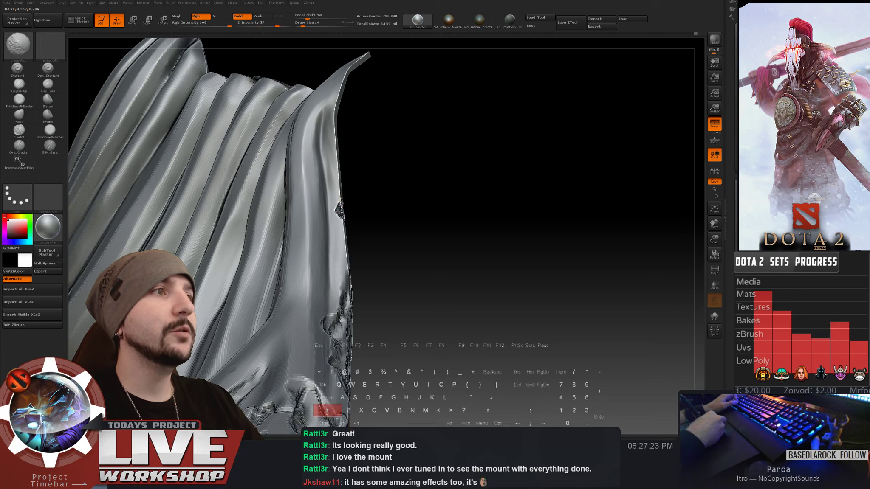
{"action": "key", "text": "alt"}
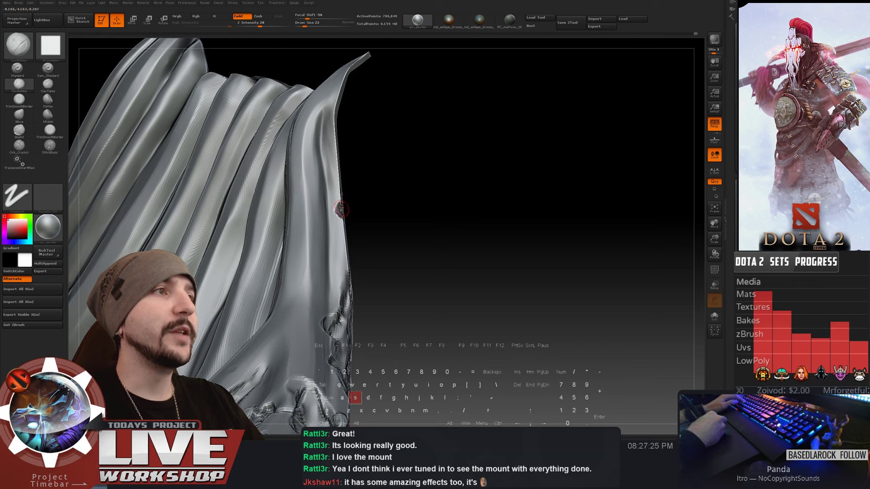
{"action": "key", "text": "shift"}
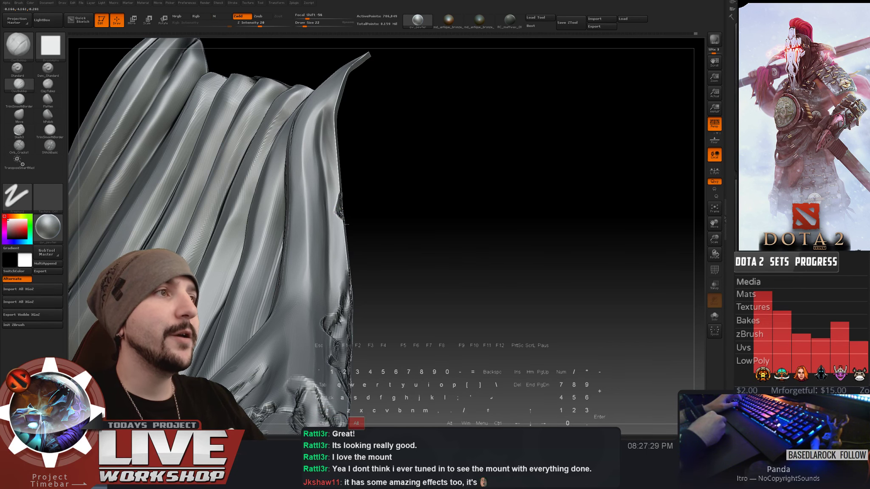
- Carve and smooth small notches near the top of the cape's side edge, plus a small dent in the adjacent fold
{"action": "left_click_drag", "start_coordinate": [369, 210], "coordinate": [323, 237]}
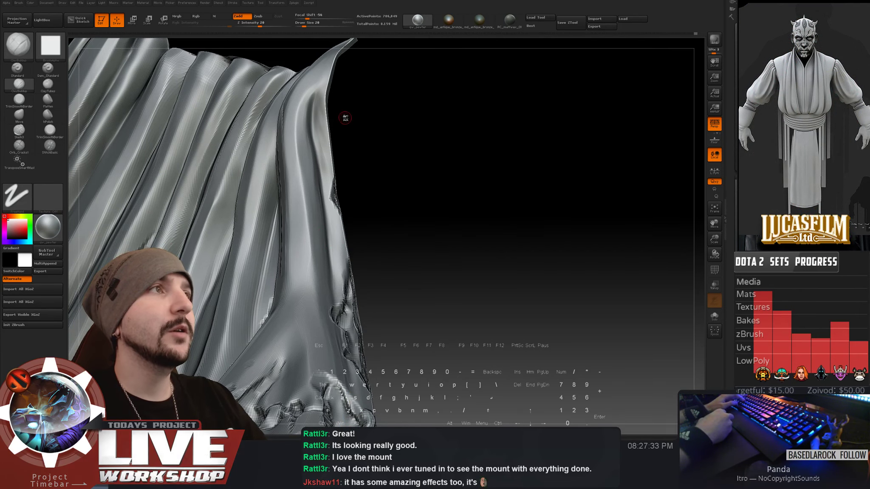
{"action": "left_click_drag", "start_coordinate": [343, 112], "coordinate": [327, 111]}
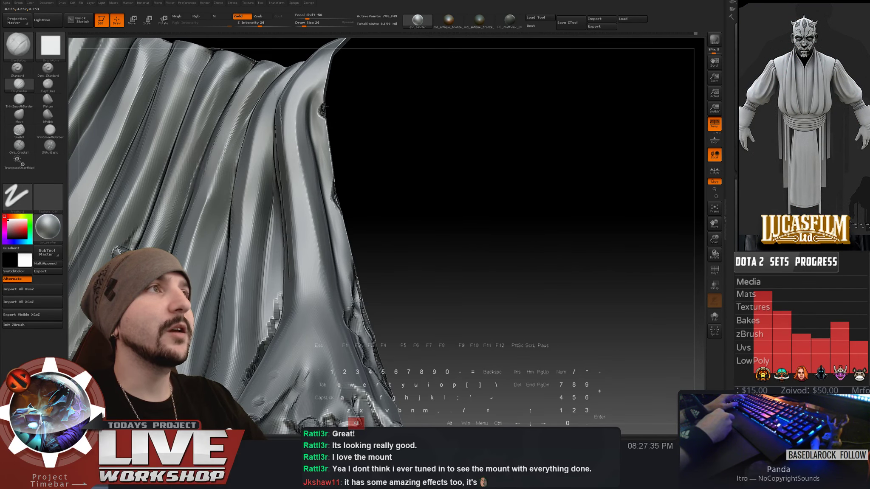
{"action": "key", "text": "s"}
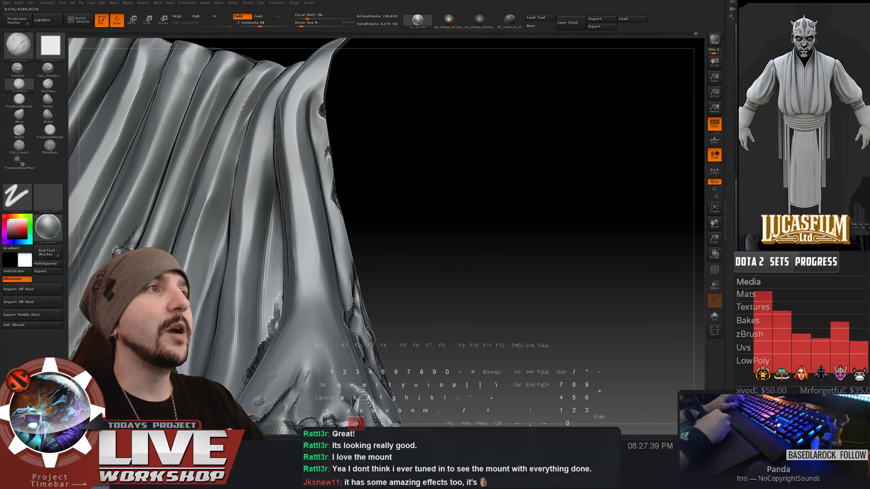
{"action": "key", "text": "shift"}
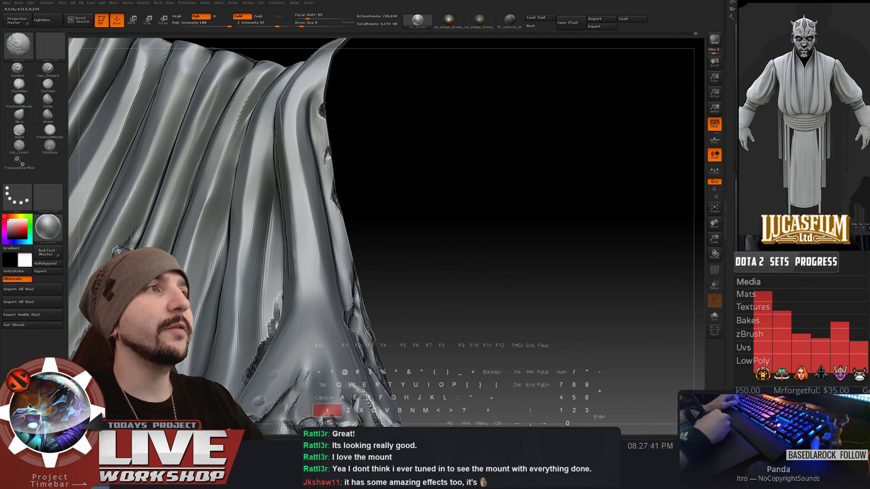
{"action": "left_click_drag", "start_coordinate": [346, 132], "coordinate": [323, 157], "text": "shift"}
{"action": "key", "text": "alt"}
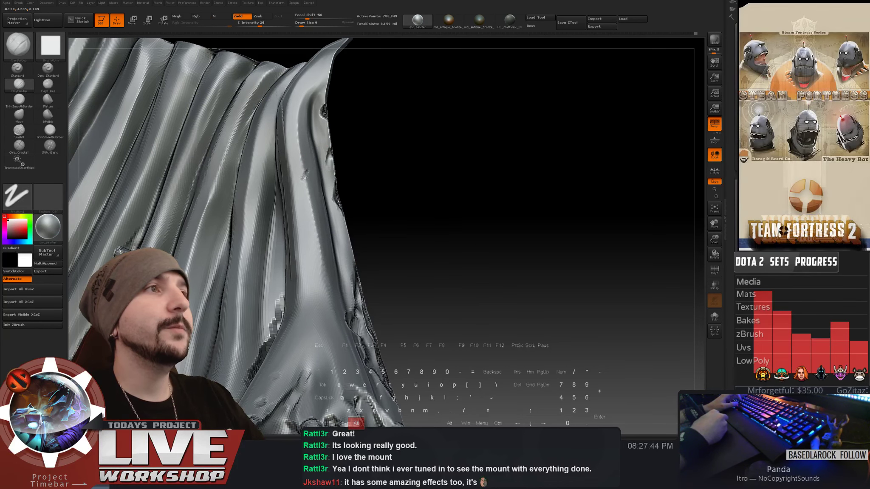
{"action": "key", "text": "bracketright"}
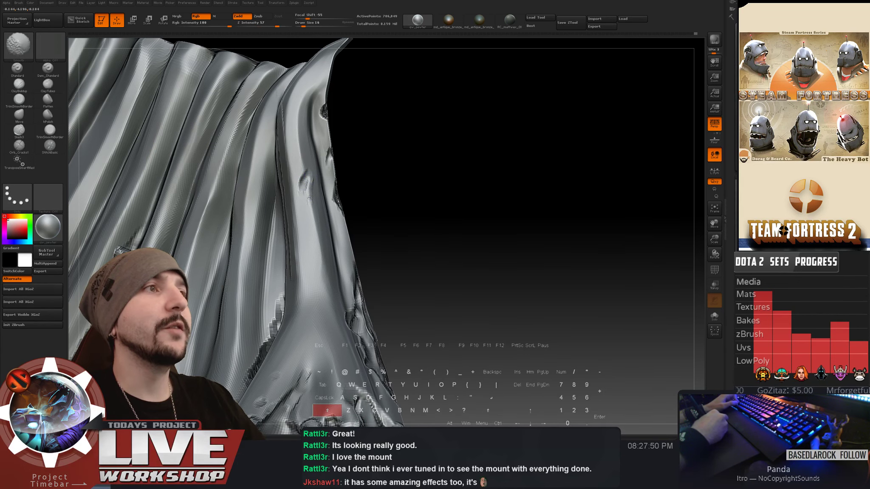
- Carve the tear in the fold crease beside the eroded area farther up the cape and smooth its upper end
{"action": "mouse_move", "coordinate": [419, 132]}
{"action": "left_mouse_down"}
{"action": "mouse_move", "coordinate": [408, 187]}
{"action": "mouse_move", "coordinate": [435, 180]}
{"action": "mouse_move", "coordinate": [484, 196]}
{"action": "mouse_move", "coordinate": [491, 151]}
{"action": "mouse_move", "coordinate": [505, 186]}
{"action": "mouse_move", "coordinate": [508, 141]}
{"action": "mouse_move", "coordinate": [572, 143]}
{"action": "left_mouse_up"}
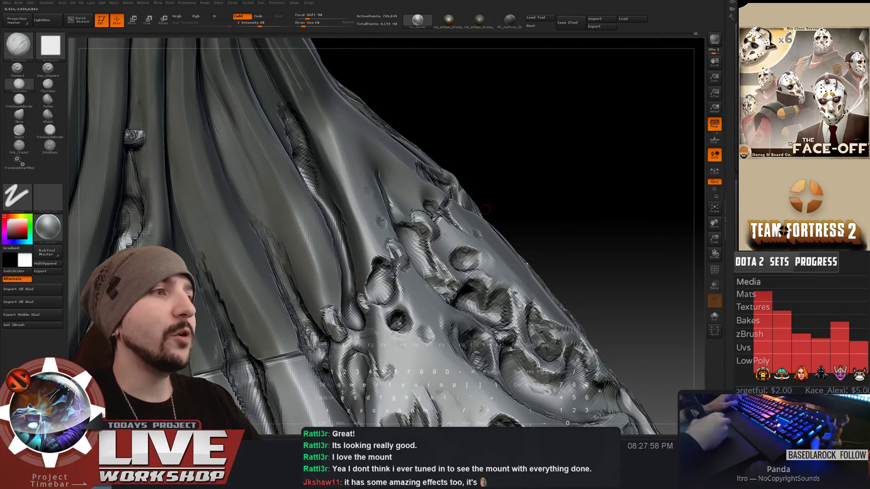
{"action": "left_click_drag", "start_coordinate": [420, 141], "coordinate": [319, 213]}
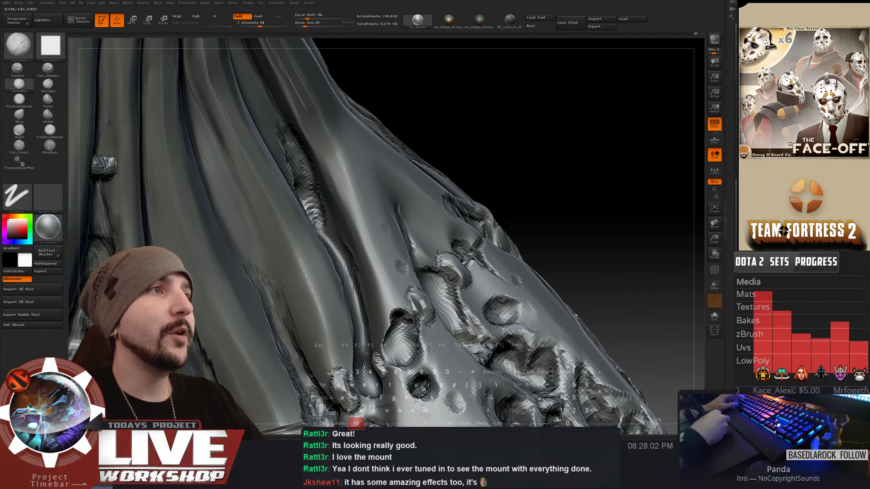
{"action": "left_click_drag", "start_coordinate": [279, 114], "coordinate": [284, 129], "text": "alt"}
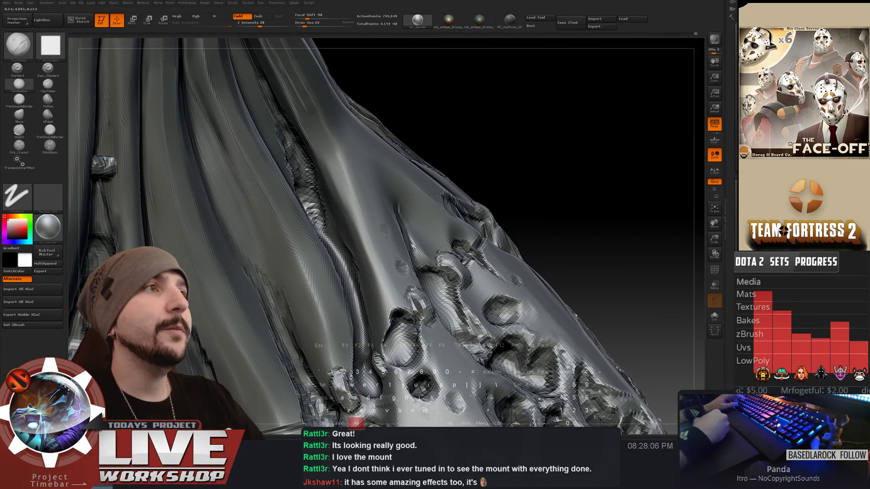
{"action": "key", "text": "shift"}
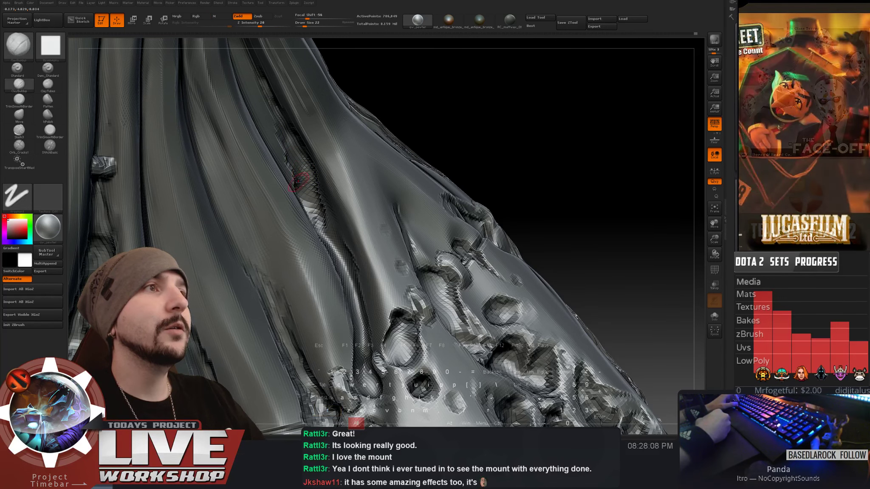
{"action": "key", "text": "alt"}
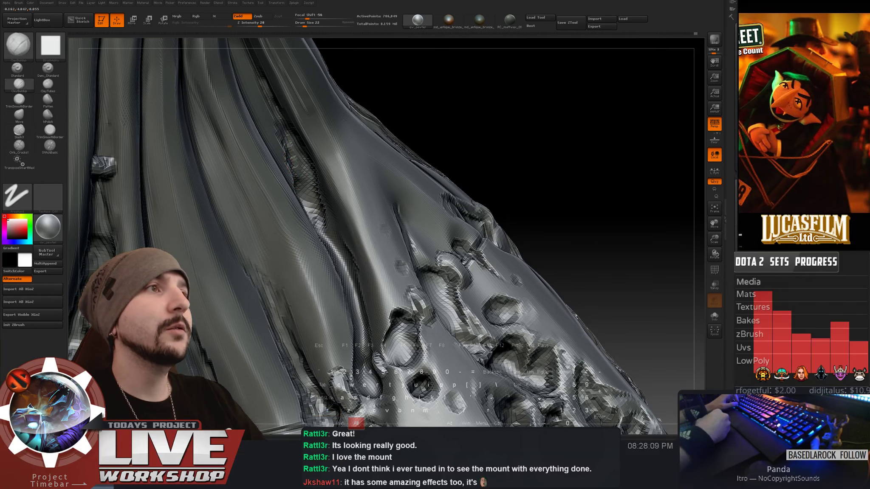
{"action": "key", "text": "shift"}
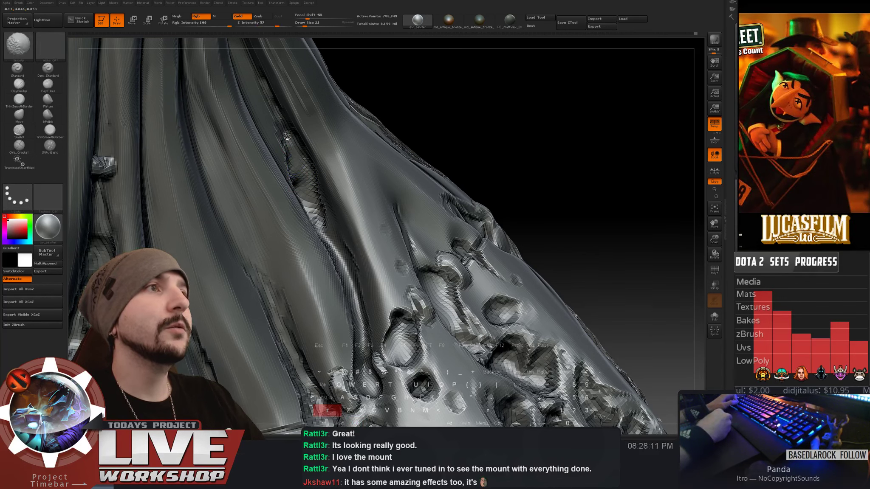
{"action": "key", "text": "alt"}
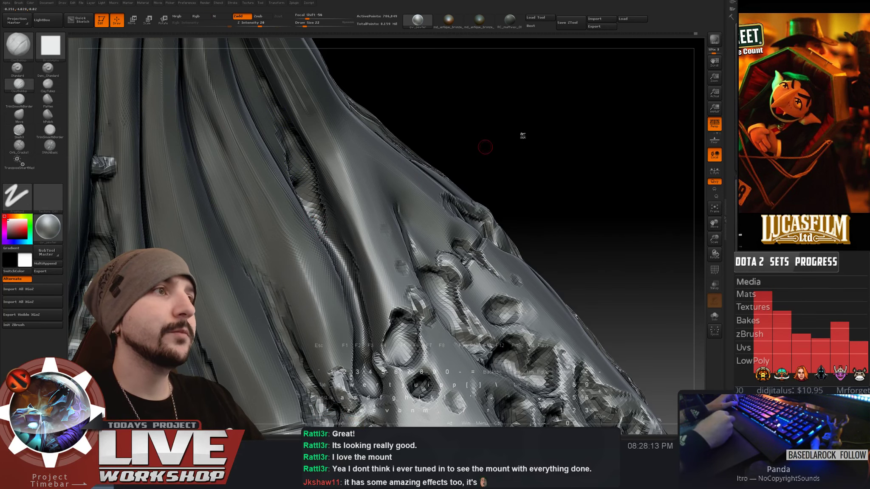
- Sculpt a small cloth strand bridging the crease tear near its middle, refining and smoothing it with a smaller brush
{"action": "mouse_move", "coordinate": [523, 136]}
{"action": "left_mouse_down", "text": "alt"}
{"action": "mouse_move", "coordinate": [550, 111]}
{"action": "mouse_move", "coordinate": [480, 113]}
{"action": "left_mouse_up", "text": "alt"}
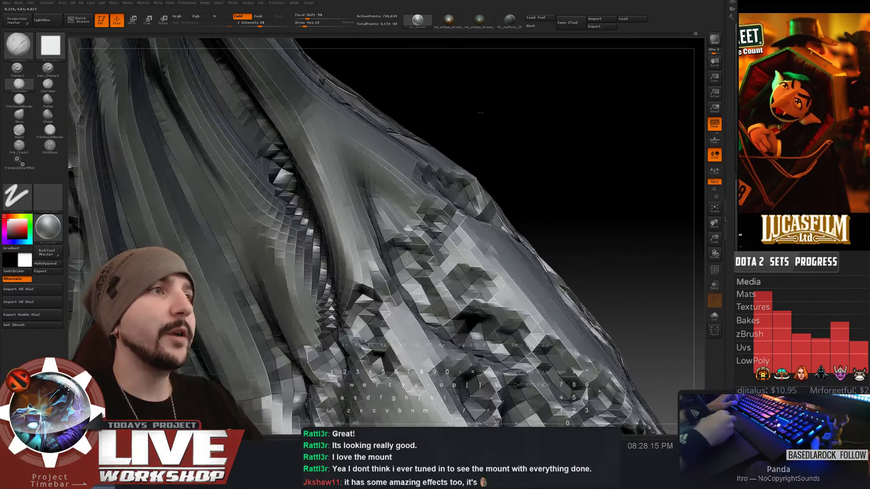
{"action": "key", "text": "shift"}
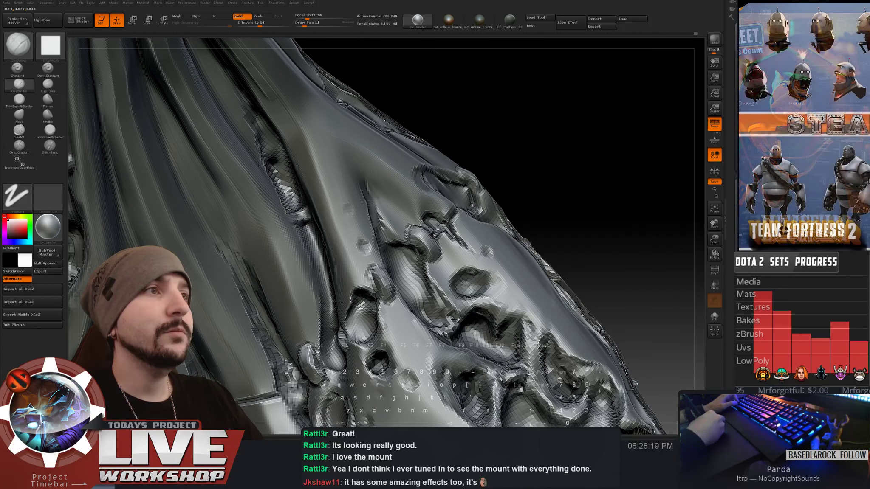
{"action": "key", "text": "shift"}
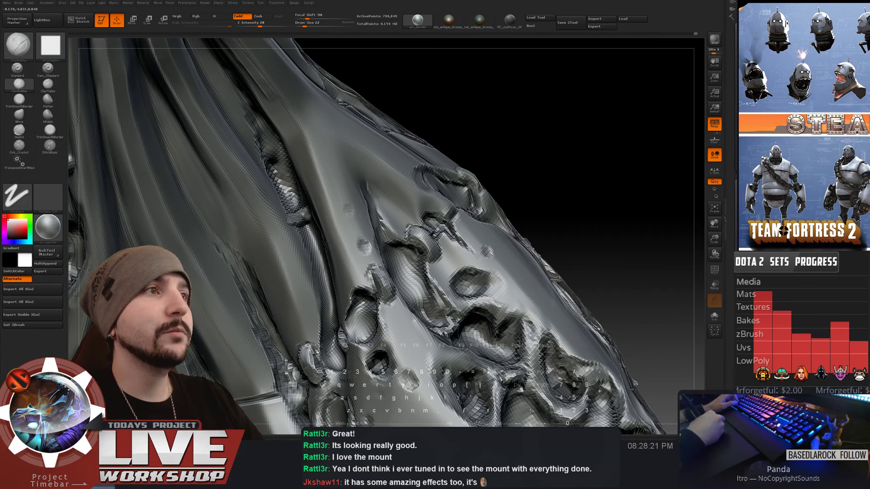
{"action": "left_click_drag", "start_coordinate": [302, 221], "coordinate": [296, 220], "text": "shift"}
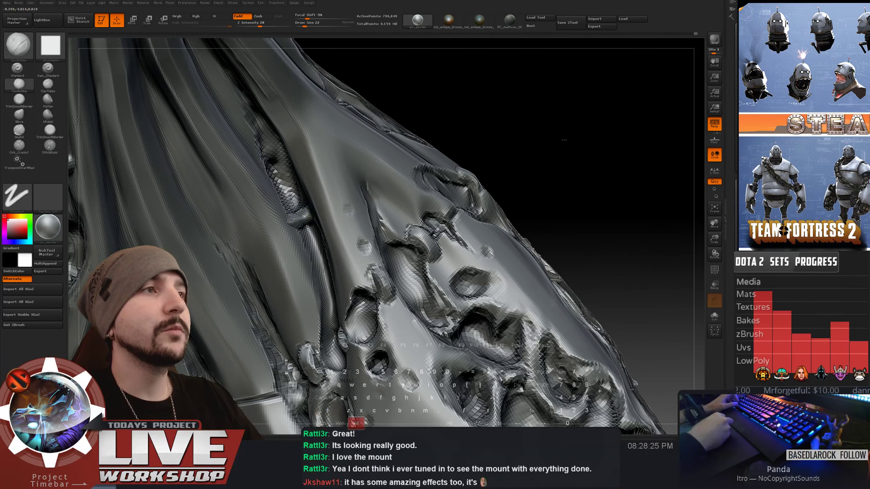
{"action": "key", "text": "f"}
{"action": "left_click_drag", "start_coordinate": [517, 151], "coordinate": [551, 164], "text": "alt"}
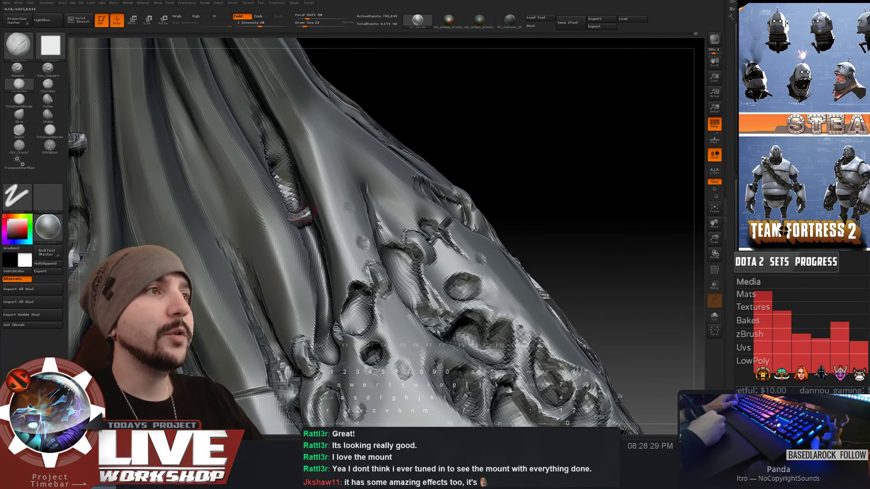
{"action": "key", "text": "shift"}
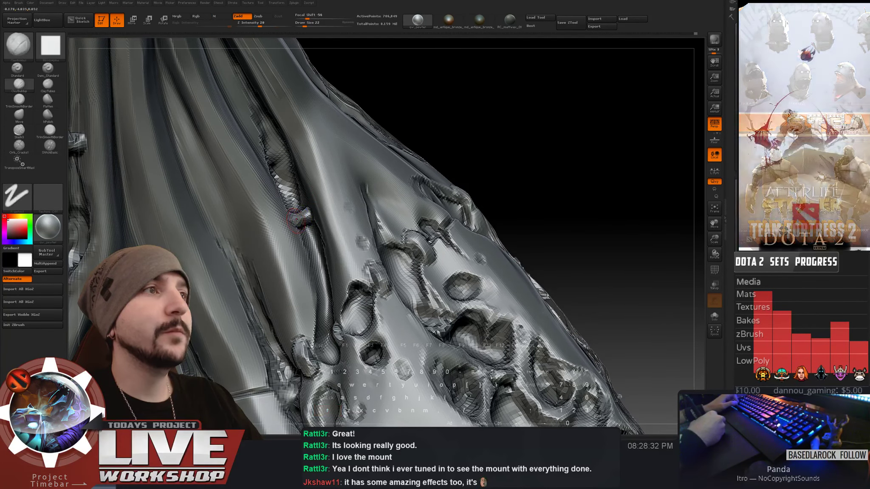
{"action": "key", "text": "s"}
{"action": "left_click_drag", "start_coordinate": [302, 218], "coordinate": [300, 218]}
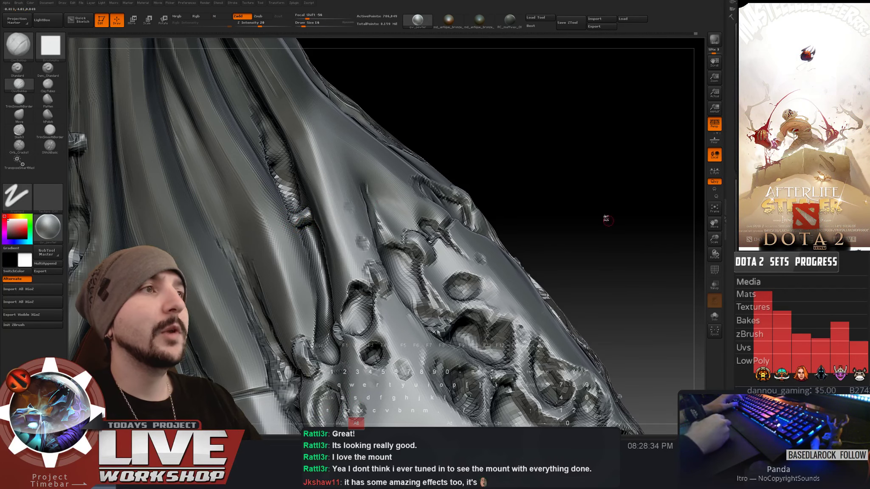
- Add a second small strand across the lower part of the crease tear and smooth it into both sides
{"action": "key", "text": "f"}
{"action": "left_click_drag", "start_coordinate": [489, 170], "coordinate": [599, 144]}
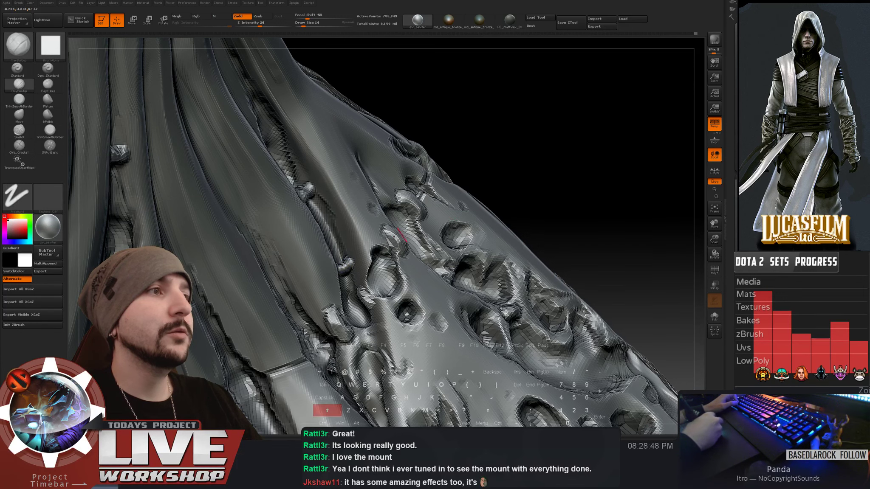
{"action": "right_click_drag", "start_coordinate": [346, 265], "coordinate": [346, 265]}
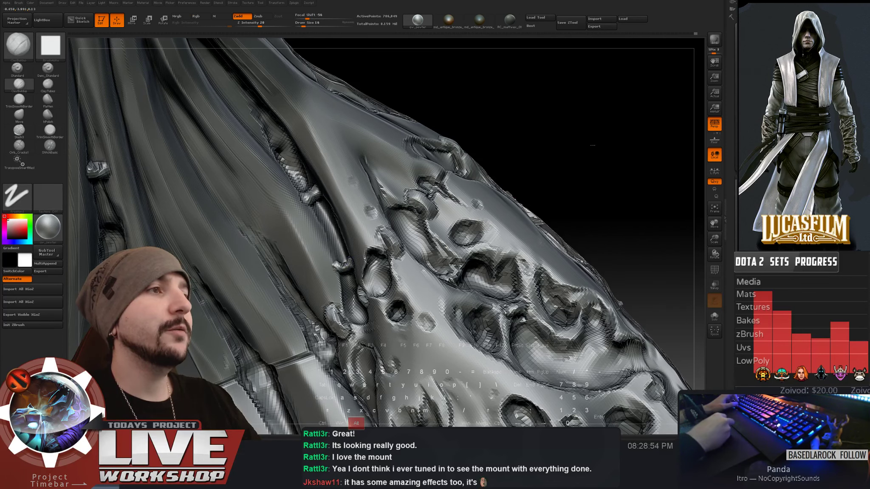
{"action": "mouse_move", "coordinate": [592, 144]}
{"action": "left_mouse_down", "text": "alt"}
{"action": "mouse_move", "coordinate": [544, 130]}
{"action": "mouse_move", "coordinate": [563, 157]}
{"action": "mouse_move", "coordinate": [571, 315]}
{"action": "mouse_move", "coordinate": [603, 147]}
{"action": "left_mouse_up", "text": "alt"}
{"action": "left_click_drag", "start_coordinate": [561, 127], "coordinate": [588, 123]}
{"action": "left_click_drag", "start_coordinate": [348, 240], "coordinate": [353, 239], "text": "shift"}
{"action": "left_click_drag", "start_coordinate": [594, 107], "coordinate": [624, 104]}
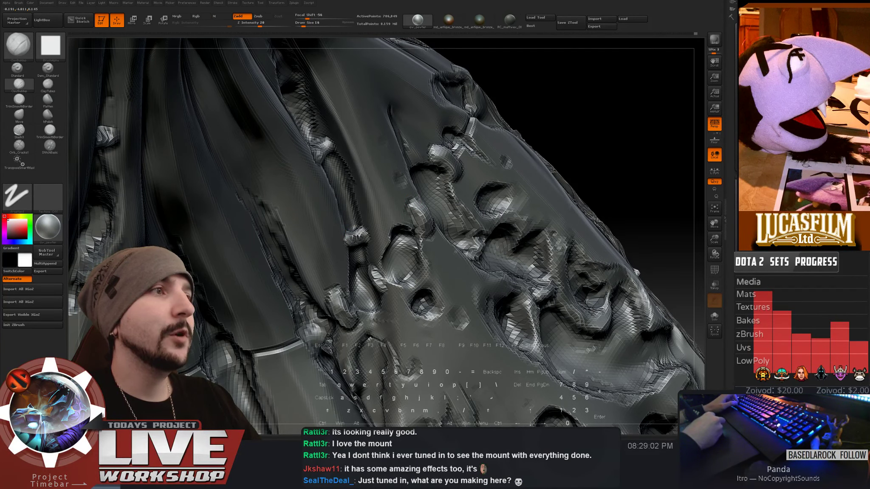
{"action": "key", "text": "shift"}
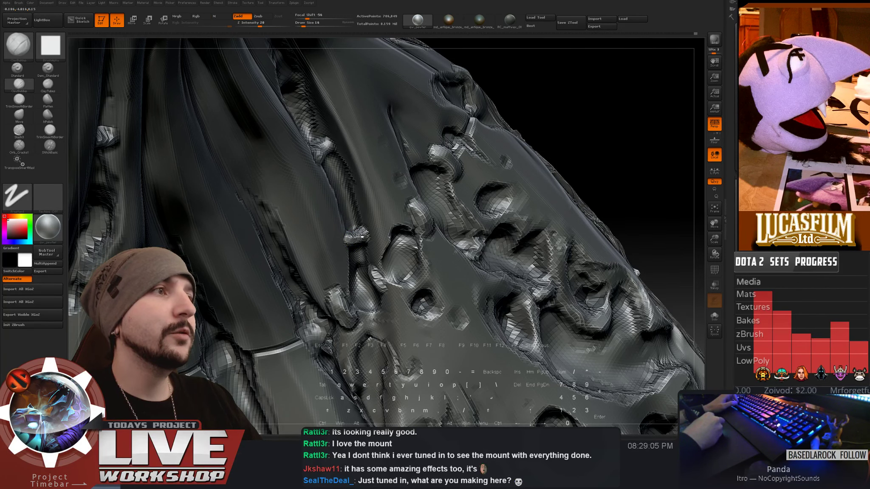
- Examine the whole cape, show the rest of the character, and check the cape on it from several sides
{"action": "left_click_drag", "start_coordinate": [619, 150], "coordinate": [481, 215], "text": "alt"}
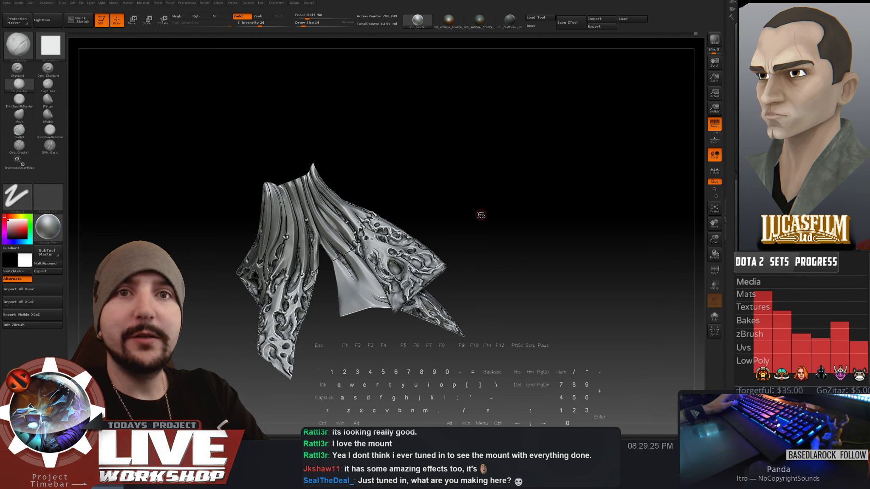
{"action": "left_click_drag", "start_coordinate": [503, 215], "coordinate": [531, 175], "text": "alt"}
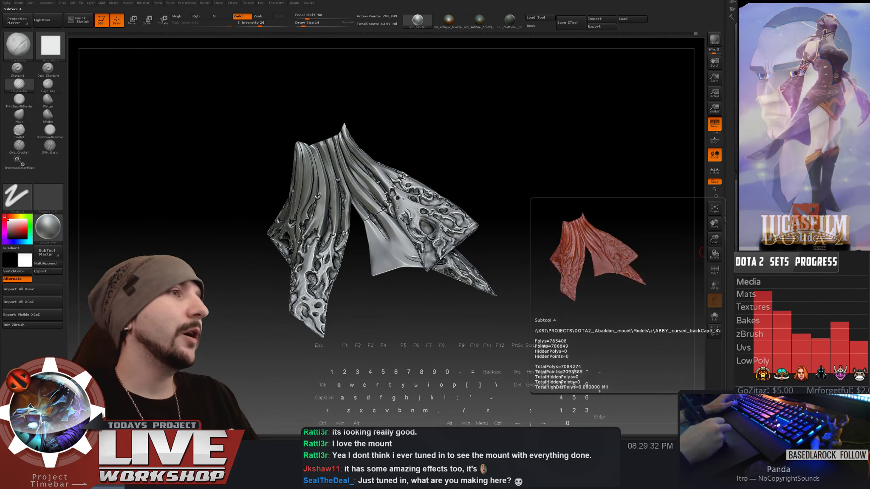
{"action": "left_click", "coordinate": [807, 254]}
{"action": "left_click_drag", "start_coordinate": [587, 231], "coordinate": [610, 134]}
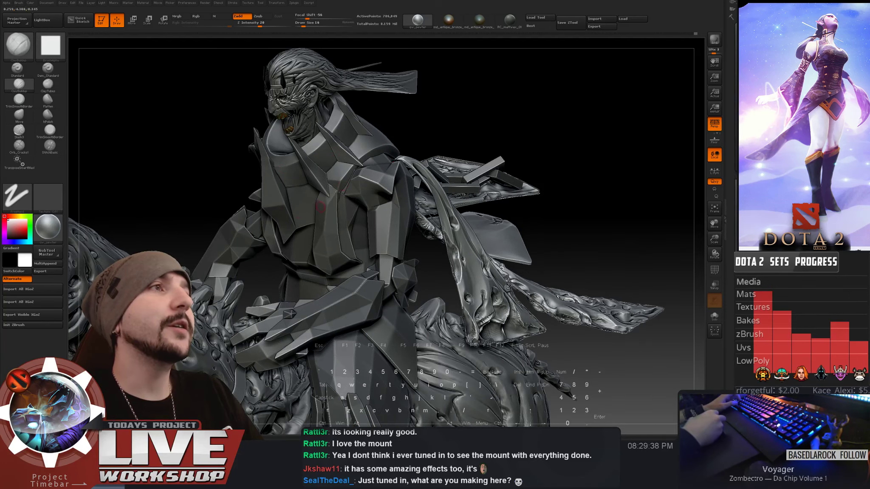
{"action": "left_click_drag", "start_coordinate": [578, 98], "coordinate": [702, 203]}
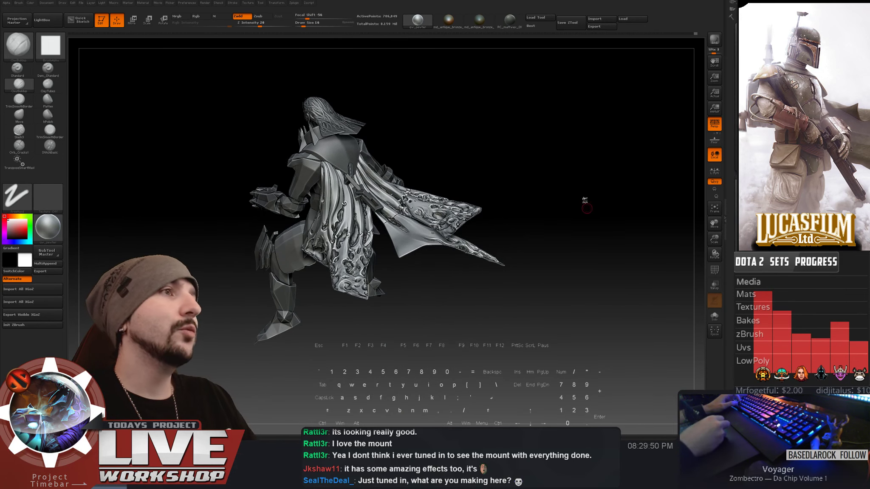
{"action": "left_click_drag", "start_coordinate": [583, 200], "coordinate": [586, 128]}
- Save the tool as aba_cursed_2bb.ZTL, replacing the existing file
{"action": "key", "text": "ctrl+s"}
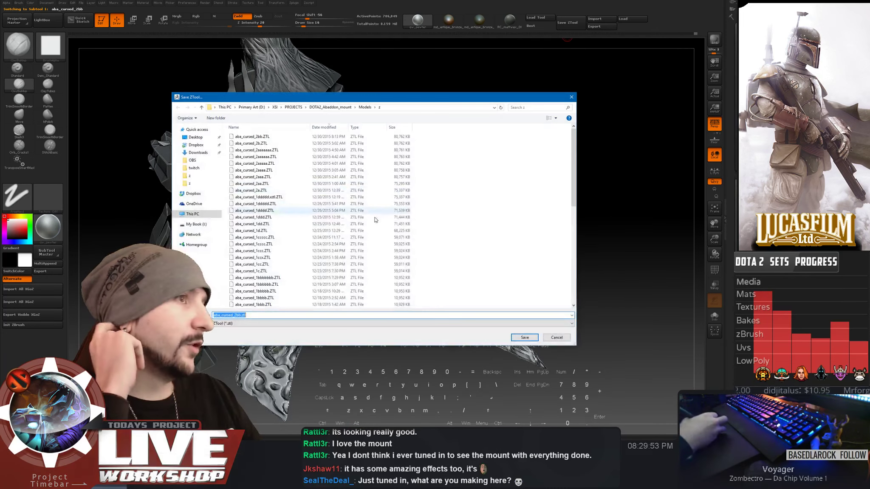
{"action": "key", "text": "Return"}
{"action": "left_click", "coordinate": [393, 220]}
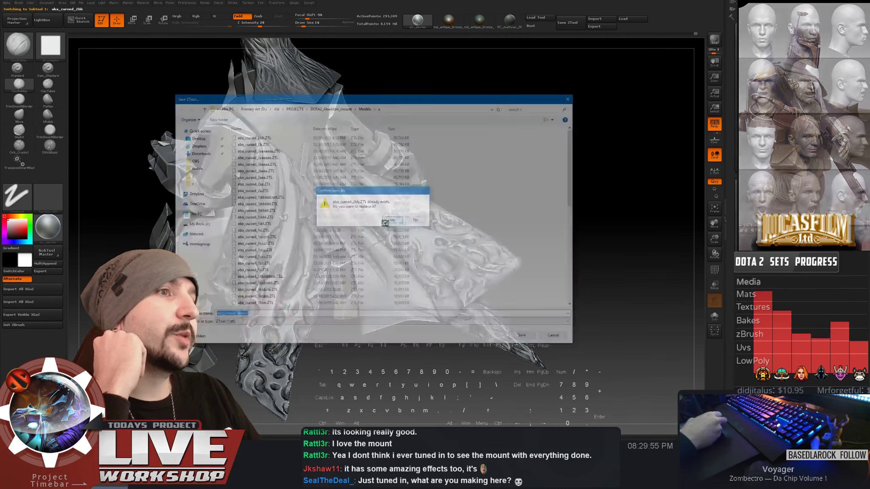
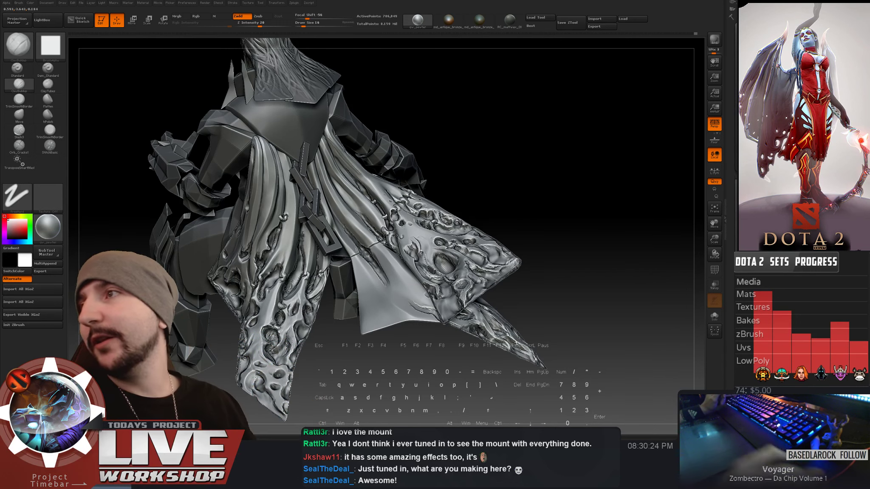
- Isolate the cape and carve a narrow tear into the inner side edge of the smooth flap, just below its seam
{"action": "mouse_move", "coordinate": [553, 181]}
{"action": "left_mouse_down"}
{"action": "mouse_move", "coordinate": [553, 199]}
{"action": "mouse_move", "coordinate": [569, 200]}
{"action": "mouse_move", "coordinate": [576, 225]}
{"action": "mouse_move", "coordinate": [600, 213]}
{"action": "mouse_move", "coordinate": [552, 183]}
{"action": "mouse_move", "coordinate": [530, 185]}
{"action": "mouse_move", "coordinate": [564, 204]}
{"action": "mouse_move", "coordinate": [301, 174]}
{"action": "left_mouse_up"}
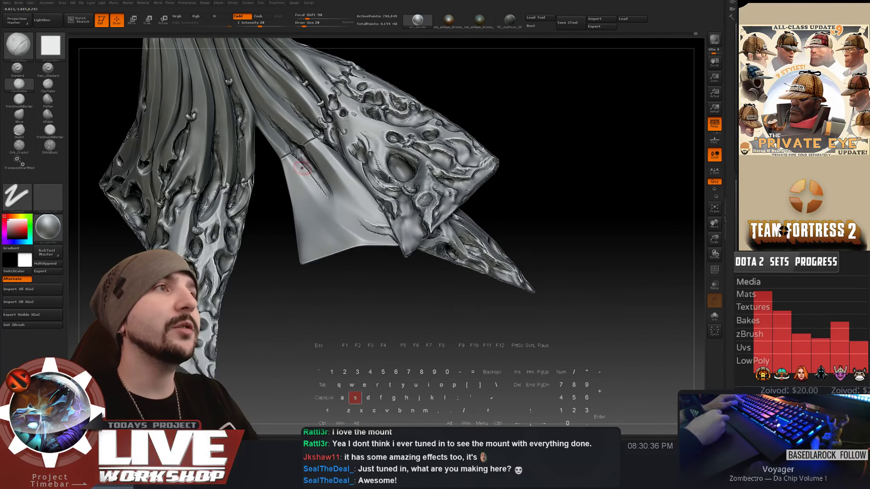
{"action": "mouse_move", "coordinate": [591, 178]}
{"action": "left_mouse_down"}
{"action": "mouse_move", "coordinate": [591, 187]}
{"action": "mouse_move", "coordinate": [602, 171]}
{"action": "left_mouse_up"}
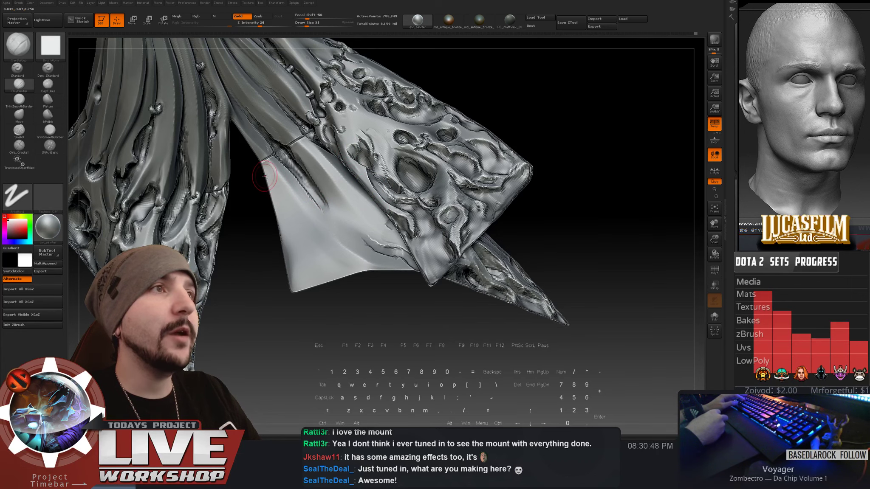
{"action": "left_click_drag", "start_coordinate": [264, 165], "coordinate": [242, 185], "text": "alt"}
{"action": "key", "text": "s"}
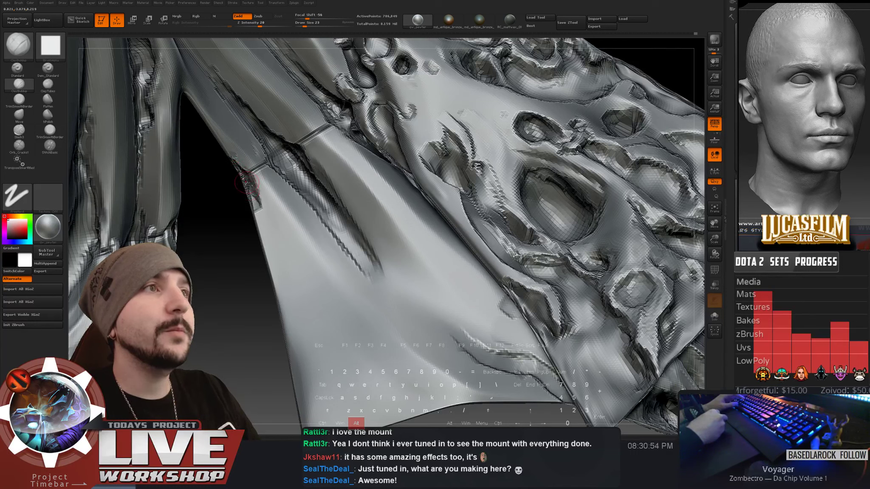
{"action": "left_click_drag", "start_coordinate": [246, 183], "coordinate": [274, 225], "text": "alt"}
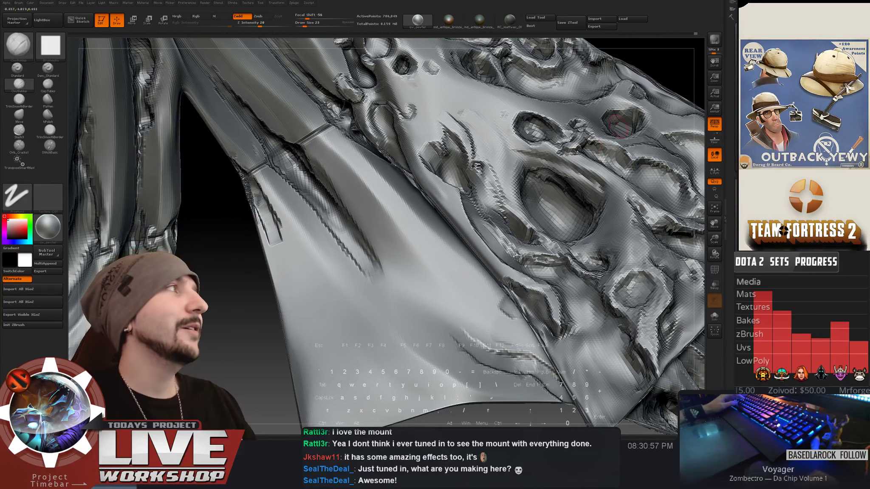
{"action": "key", "text": "alt+Tab"}
{"action": "key", "text": "alt+Tab"}
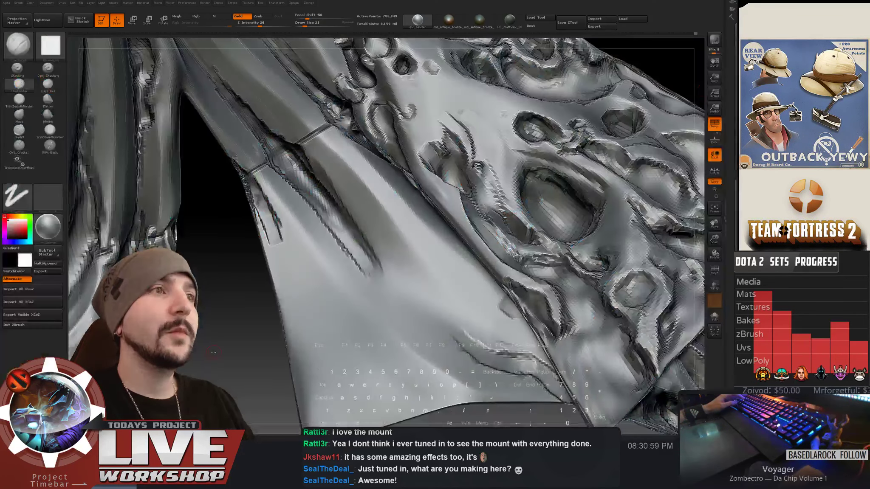
- Smooth and lengthen the flap's edge tear downward, and carve a curved notch with a long crack below it
{"action": "key", "text": "shift"}
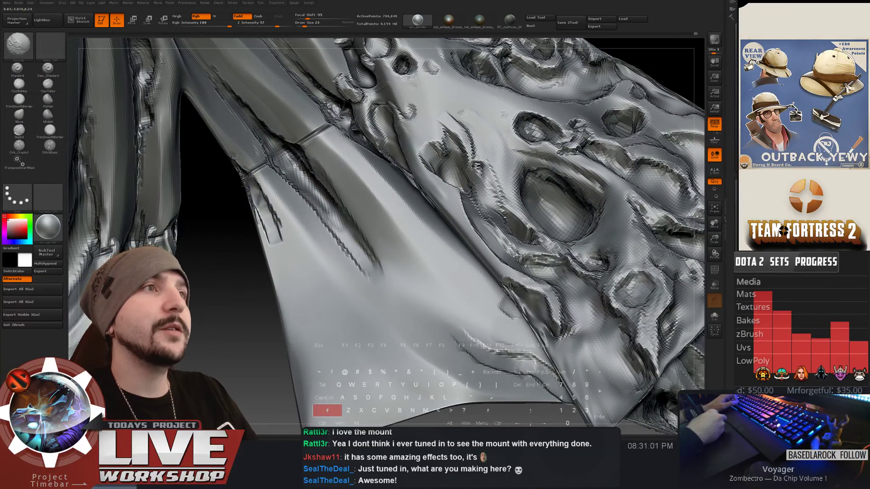
{"action": "key", "text": "alt"}
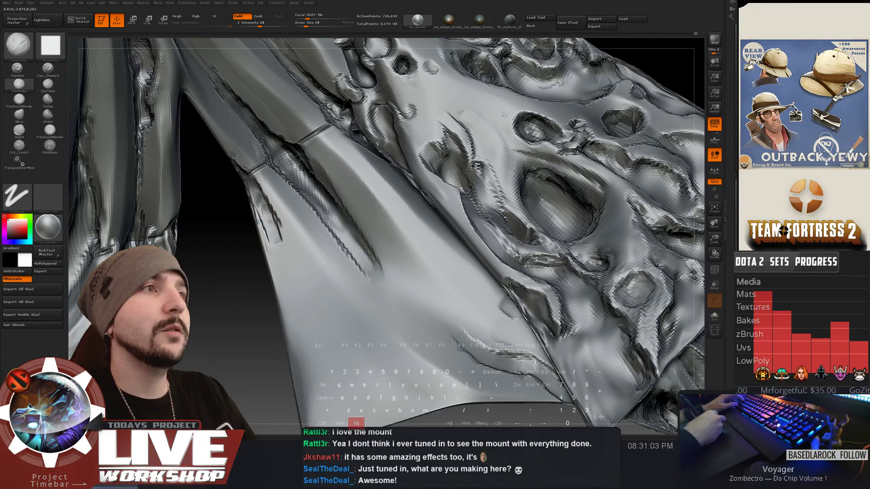
{"action": "mouse_move", "coordinate": [289, 225]}
{"action": "left_mouse_down"}
{"action": "mouse_move", "coordinate": [272, 285]}
{"action": "mouse_move", "coordinate": [278, 258]}
{"action": "left_mouse_up"}
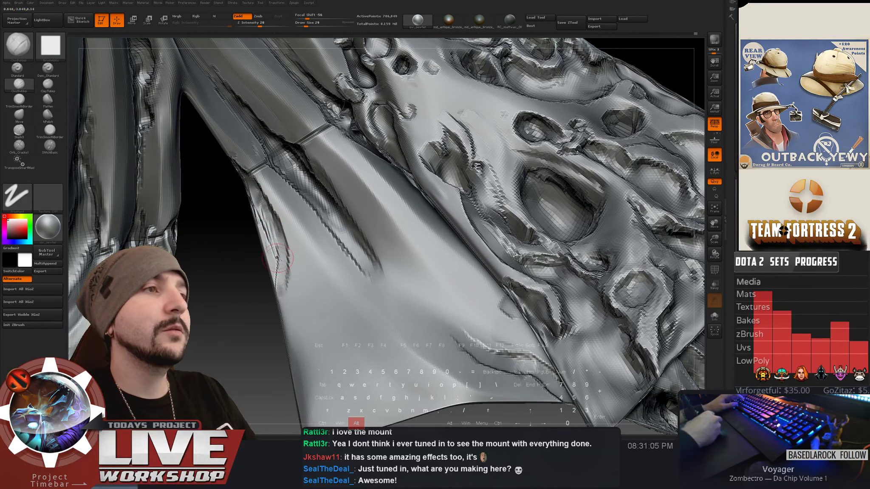
{"action": "left_click_drag", "start_coordinate": [292, 314], "coordinate": [303, 287], "text": "alt"}
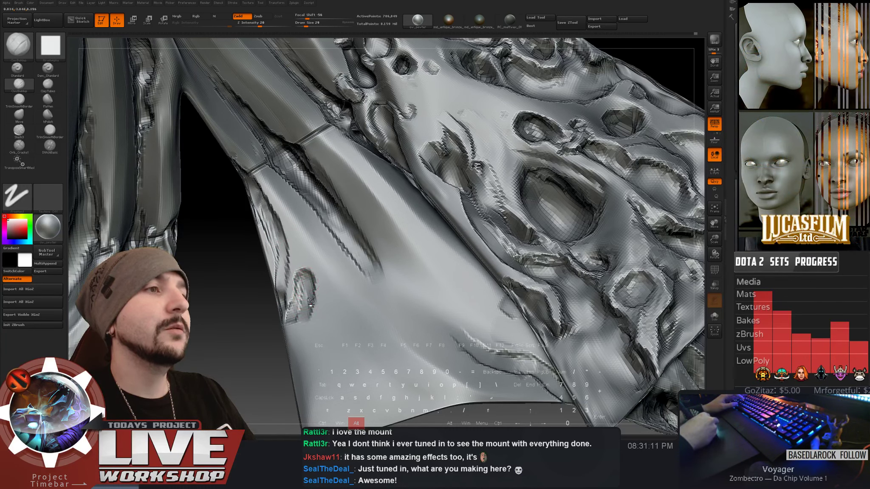
{"action": "left_click_drag", "start_coordinate": [322, 329], "coordinate": [317, 355], "text": "alt"}
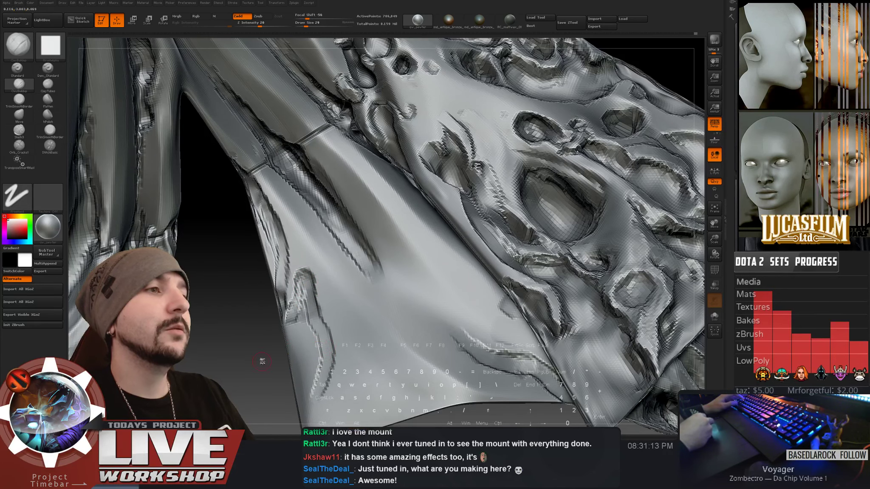
- Carve a second curved crack up from the hem near the smooth flap's inner corner and smooth it
{"action": "left_click_drag", "start_coordinate": [263, 362], "coordinate": [237, 180], "text": "alt"}
{"action": "left_click_drag", "start_coordinate": [369, 361], "coordinate": [348, 336]}
{"action": "left_click_drag", "start_coordinate": [349, 297], "coordinate": [345, 374], "text": "alt"}
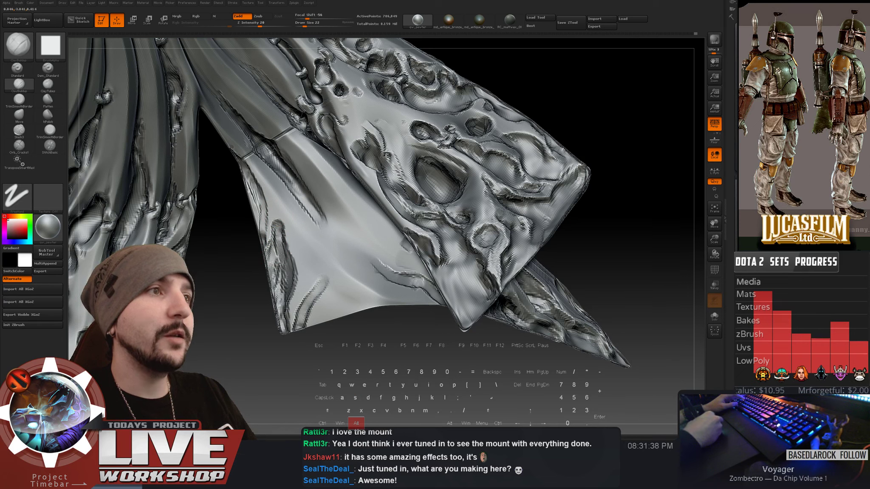
{"action": "key", "text": "shift"}
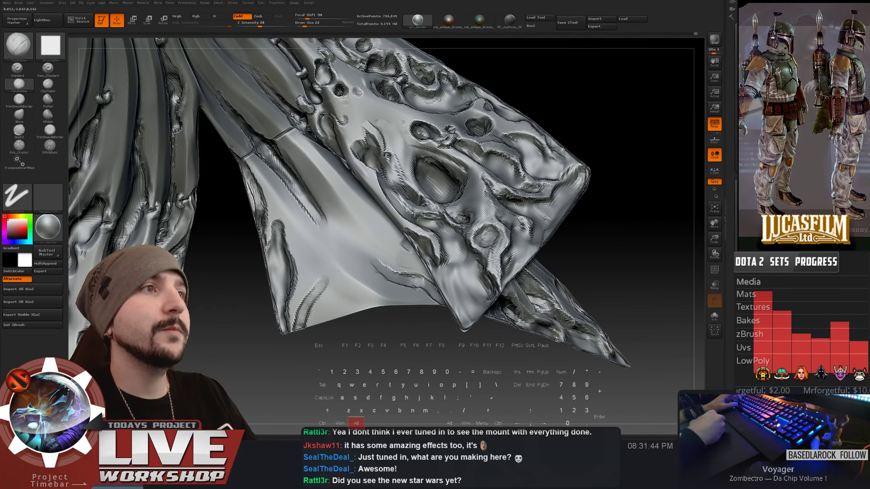
{"action": "left_click_drag", "start_coordinate": [243, 168], "coordinate": [259, 210], "text": "alt"}
{"action": "mouse_move", "coordinate": [256, 306]}
{"action": "left_mouse_down", "text": "alt"}
{"action": "mouse_move", "coordinate": [321, 139]}
{"action": "mouse_move", "coordinate": [431, 190]}
{"action": "mouse_move", "coordinate": [457, 225]}
{"action": "mouse_move", "coordinate": [457, 213]}
{"action": "mouse_move", "coordinate": [480, 221]}
{"action": "left_mouse_up", "text": "alt"}
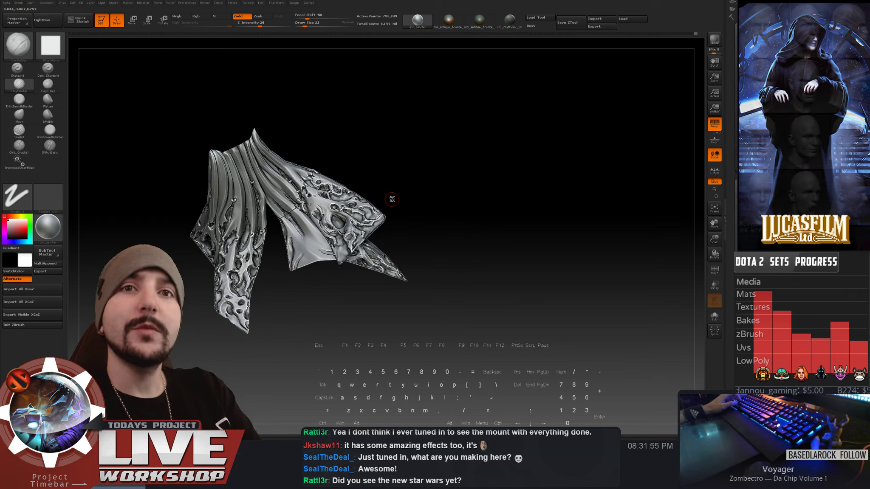
- Deepen and smooth the narrow tear along the flap's inner edge, just below its seam
{"action": "left_click_drag", "start_coordinate": [505, 178], "coordinate": [458, 376], "text": "alt"}
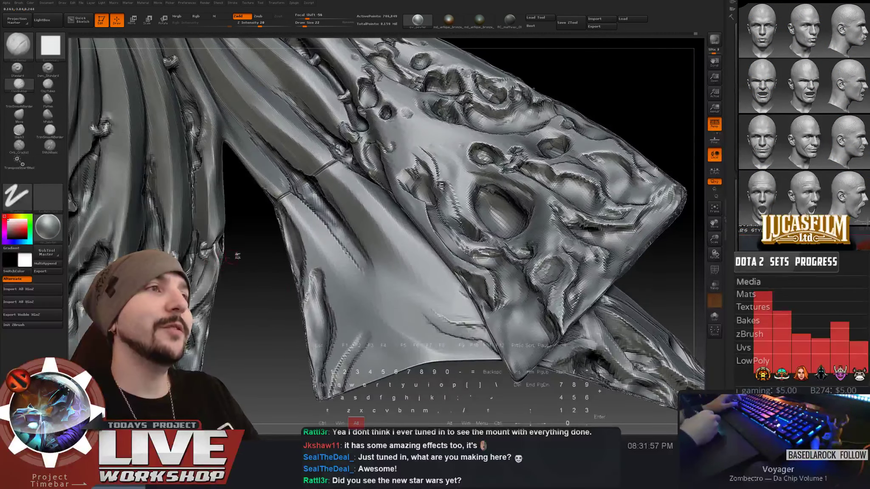
{"action": "left_click_drag", "start_coordinate": [237, 255], "coordinate": [245, 319], "text": "alt"}
{"action": "key", "text": "shift"}
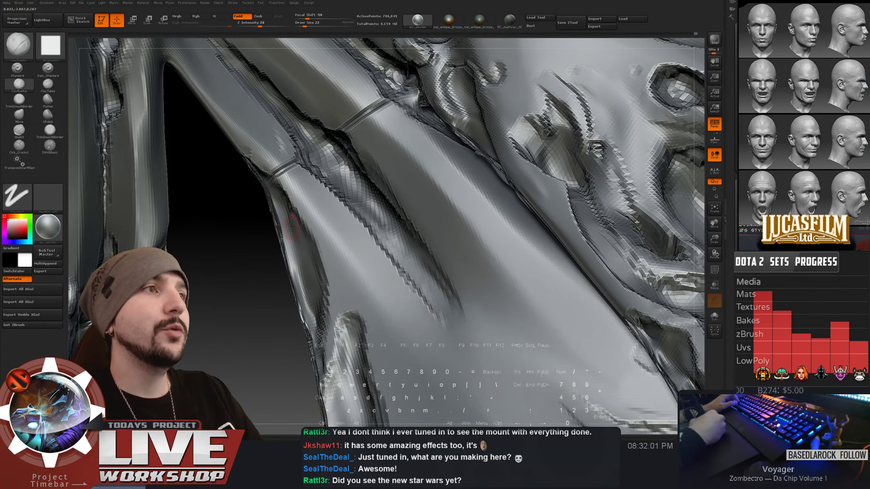
{"action": "key", "text": "alt"}
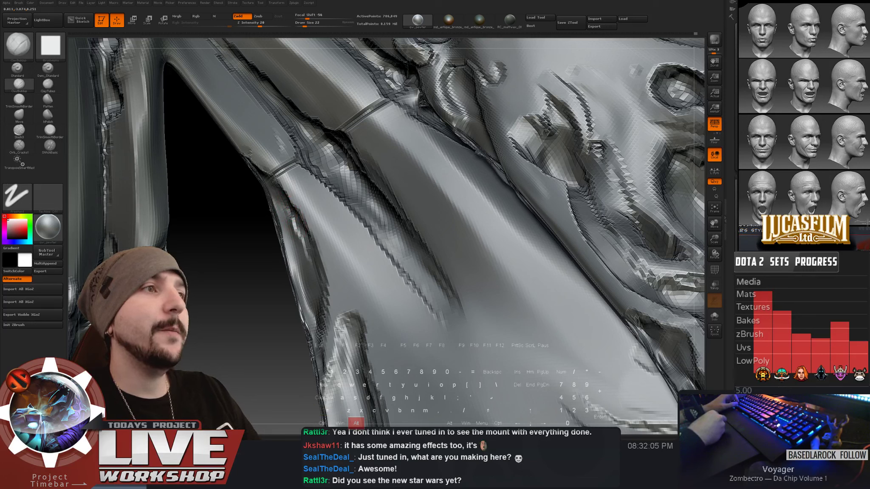
{"action": "key", "text": "shift"}
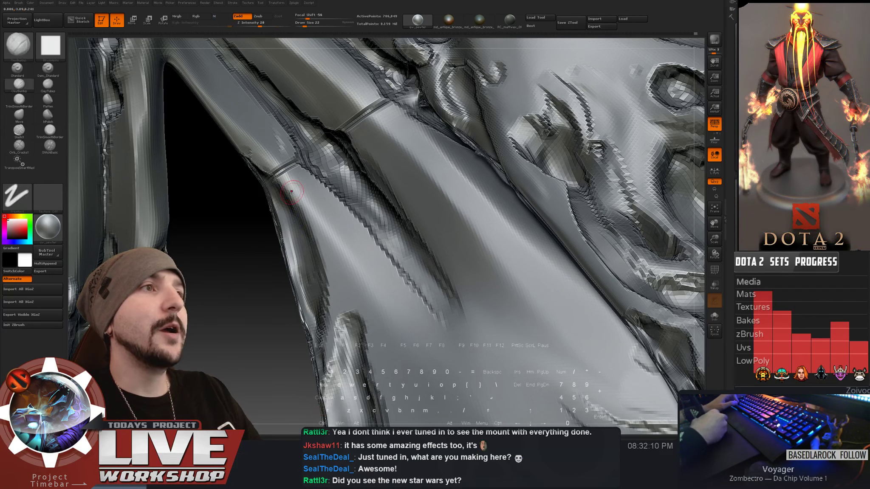
{"action": "key", "text": "alt"}
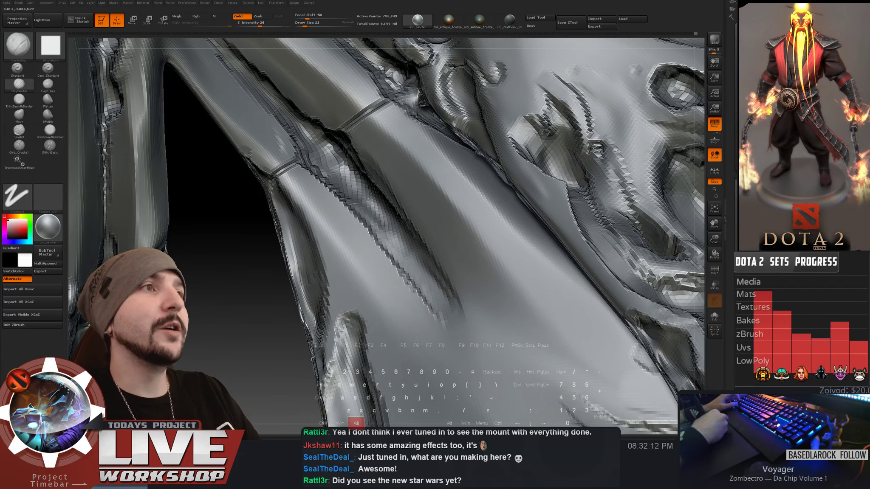
- Sculpt two short raised strands bridging the flap's seam, one on each side of the long tear
{"action": "key", "text": "s"}
{"action": "left_click", "coordinate": [282, 162]}
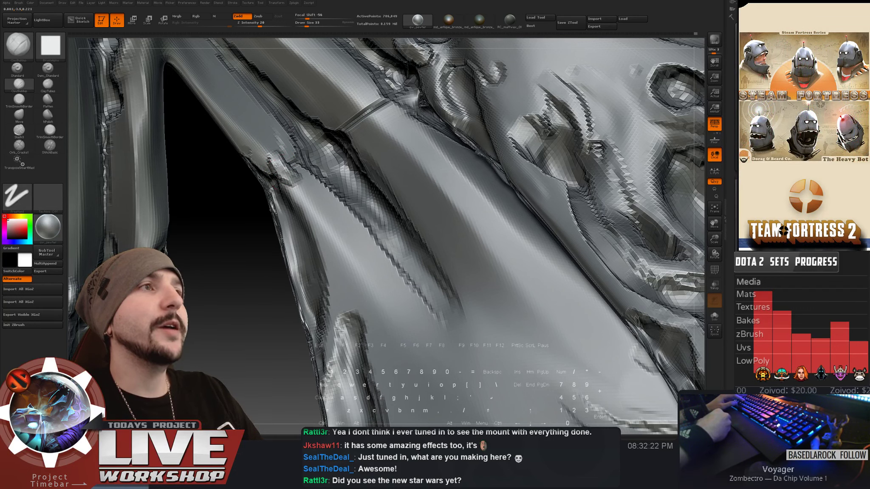
{"action": "mouse_move", "coordinate": [359, 110]}
{"action": "left_mouse_down"}
{"action": "mouse_move", "coordinate": [373, 119]}
{"action": "mouse_move", "coordinate": [365, 105]}
{"action": "mouse_move", "coordinate": [377, 122]}
{"action": "left_mouse_up"}
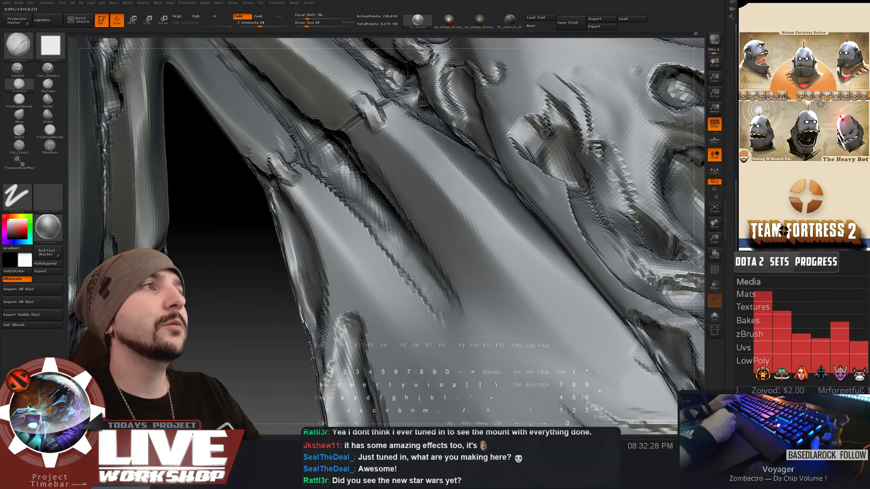
{"action": "key", "text": "f"}
{"action": "mouse_move", "coordinate": [584, 139]}
{"action": "left_mouse_down", "text": "alt"}
{"action": "mouse_move", "coordinate": [577, 164]}
{"action": "mouse_move", "coordinate": [592, 142]}
{"action": "mouse_move", "coordinate": [230, 278]}
{"action": "mouse_move", "coordinate": [255, 276]}
{"action": "left_mouse_up", "text": "alt"}
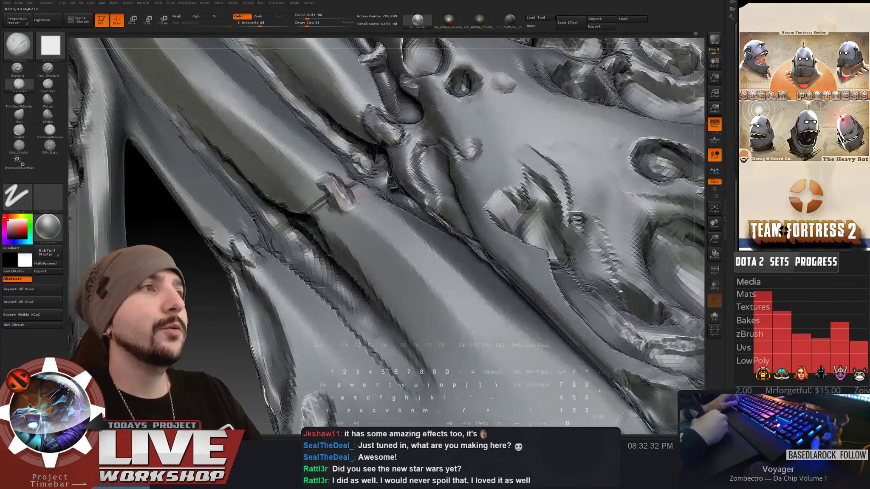
- Carve the seam away beside the two bridging strands to open gaps around them
{"action": "key", "text": "alt"}
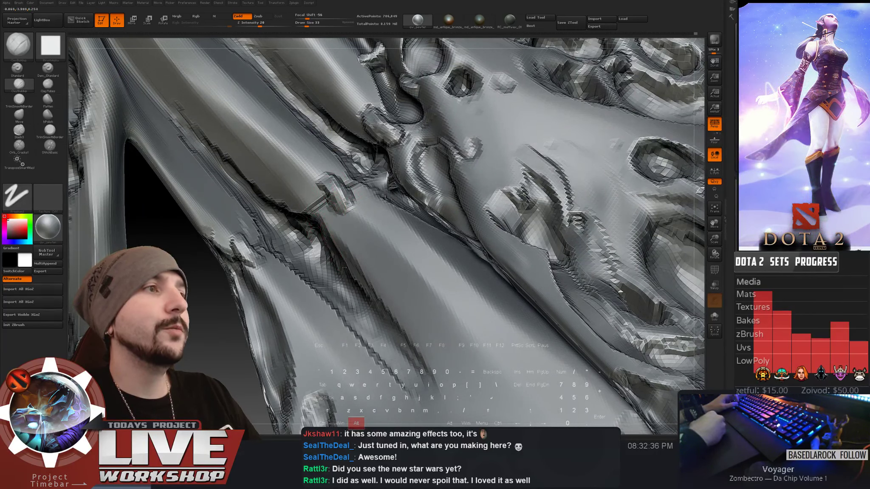
{"action": "key", "text": "s"}
{"action": "left_click_drag", "start_coordinate": [317, 221], "coordinate": [313, 219]}
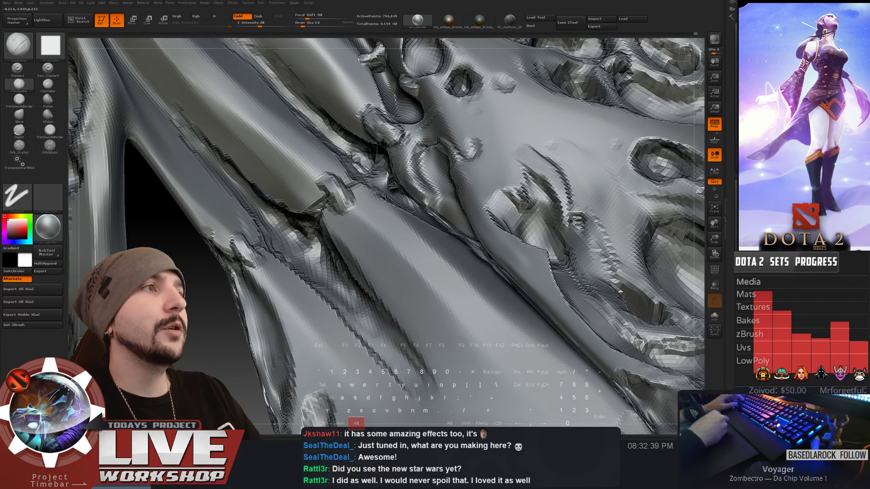
{"action": "mouse_move", "coordinate": [238, 255]}
{"action": "left_mouse_down", "text": "alt"}
{"action": "mouse_move", "coordinate": [531, 150]}
{"action": "mouse_move", "coordinate": [607, 137]}
{"action": "mouse_move", "coordinate": [600, 198]}
{"action": "mouse_move", "coordinate": [654, 106]}
{"action": "mouse_move", "coordinate": [627, 169]}
{"action": "left_mouse_up", "text": "alt"}
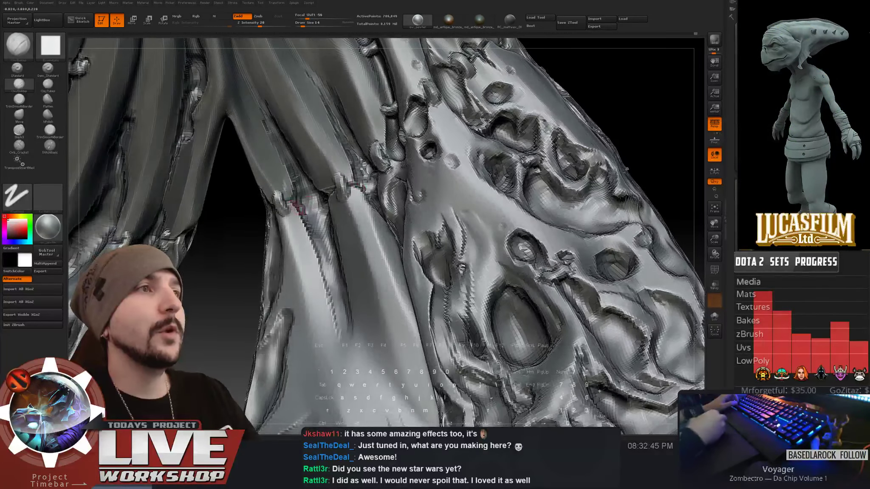
- Deepen the tear between the two bridging strands, above and below the seam, and smooth its edges
{"action": "key", "text": "alt"}
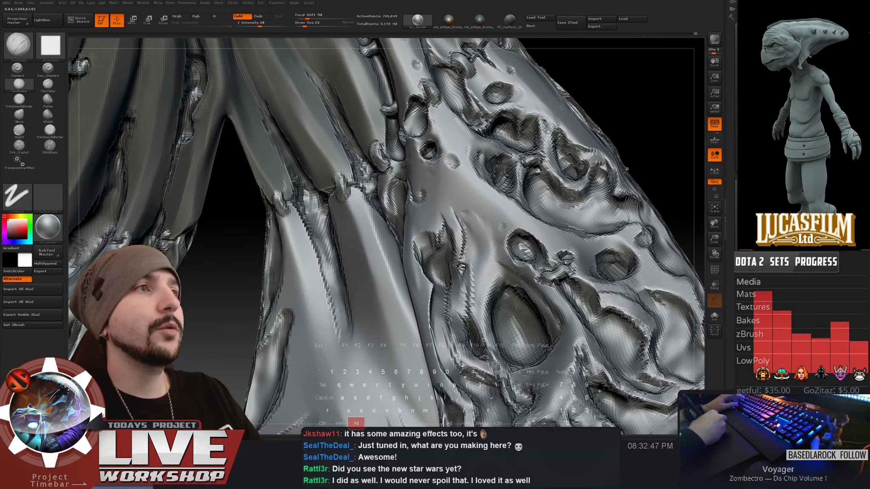
{"action": "left_click_drag", "start_coordinate": [313, 208], "coordinate": [337, 275], "text": "alt"}
{"action": "key", "text": "shift"}
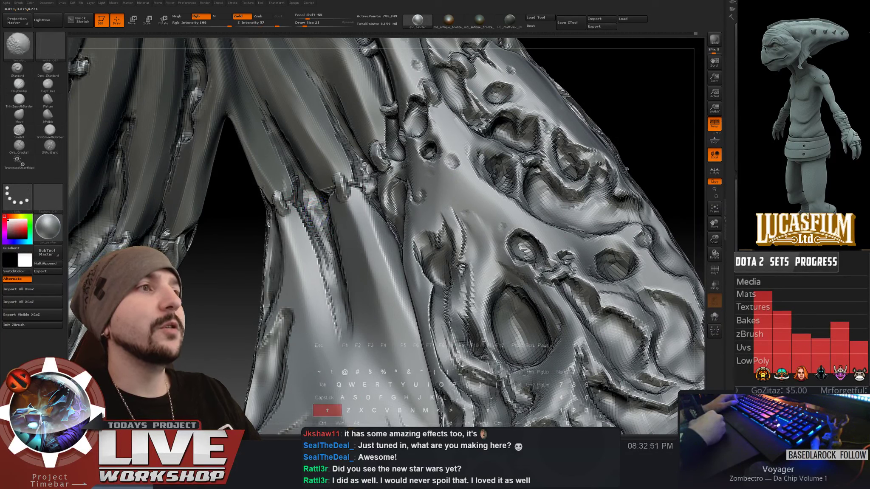
{"action": "left_click_drag", "start_coordinate": [229, 238], "coordinate": [262, 228]}
{"action": "left_click_drag", "start_coordinate": [330, 175], "coordinate": [327, 181]}
{"action": "key", "text": "alt"}
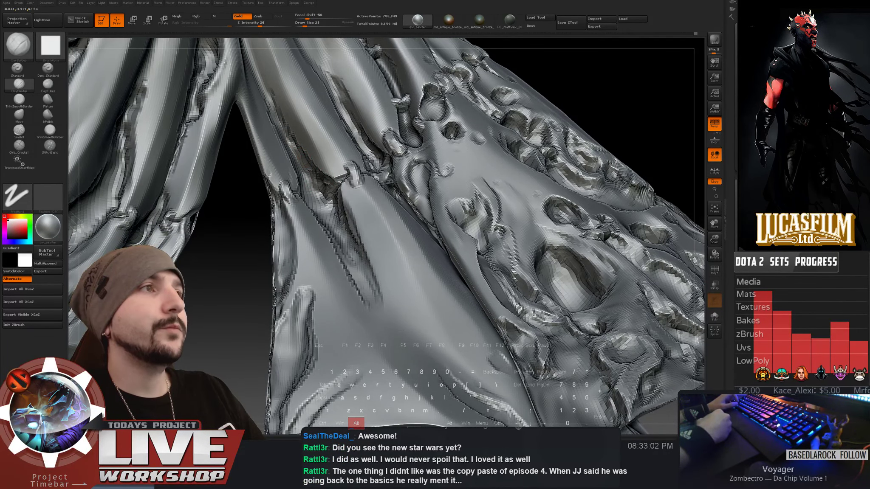
{"action": "key", "text": "shift"}
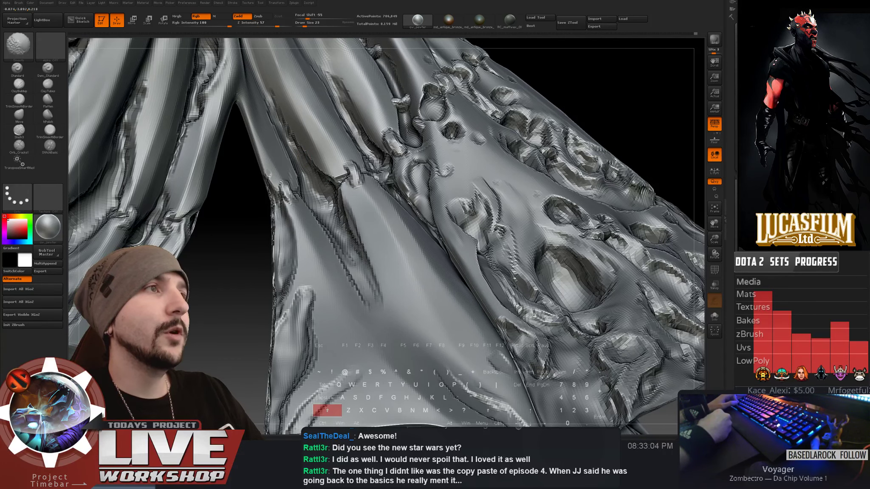
- Check the whole cape, and carve around the strands bridging the flap's seam to define them more sharply
{"action": "key", "text": "f"}
{"action": "left_click_drag", "start_coordinate": [518, 146], "coordinate": [528, 225]}
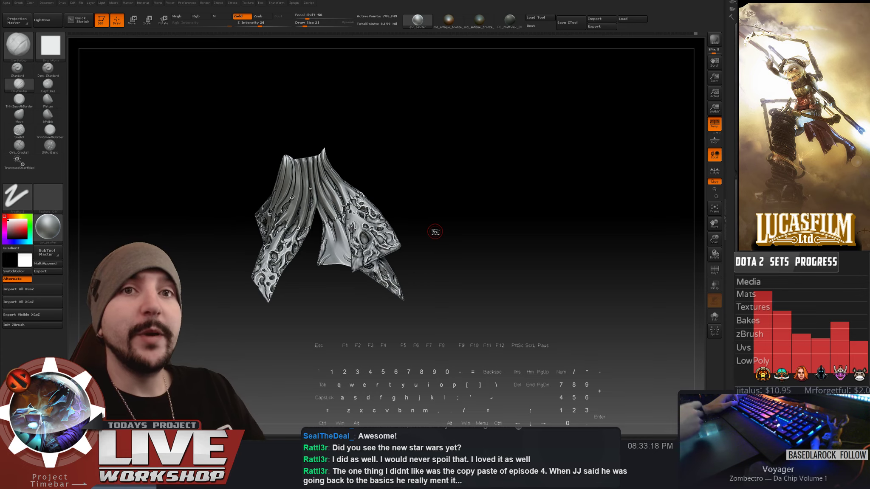
{"action": "mouse_move", "coordinate": [480, 186]}
{"action": "left_mouse_down", "text": "alt"}
{"action": "mouse_move", "coordinate": [494, 206]}
{"action": "mouse_move", "coordinate": [612, 142]}
{"action": "mouse_move", "coordinate": [595, 125]}
{"action": "mouse_move", "coordinate": [605, 98]}
{"action": "mouse_move", "coordinate": [340, 168]}
{"action": "left_mouse_up", "text": "alt"}
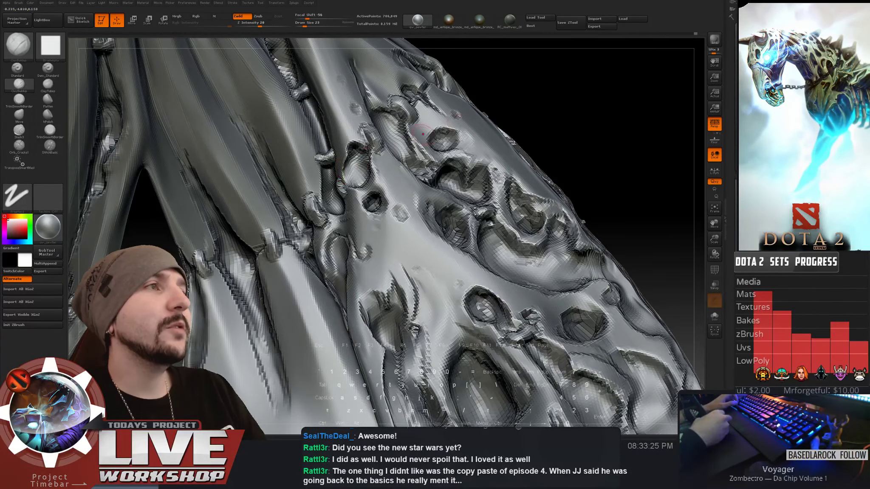
{"action": "mouse_move", "coordinate": [423, 134]}
{"action": "left_mouse_down", "text": "alt"}
{"action": "mouse_move", "coordinate": [612, 88]}
{"action": "mouse_move", "coordinate": [269, 206]}
{"action": "left_mouse_up", "text": "alt"}
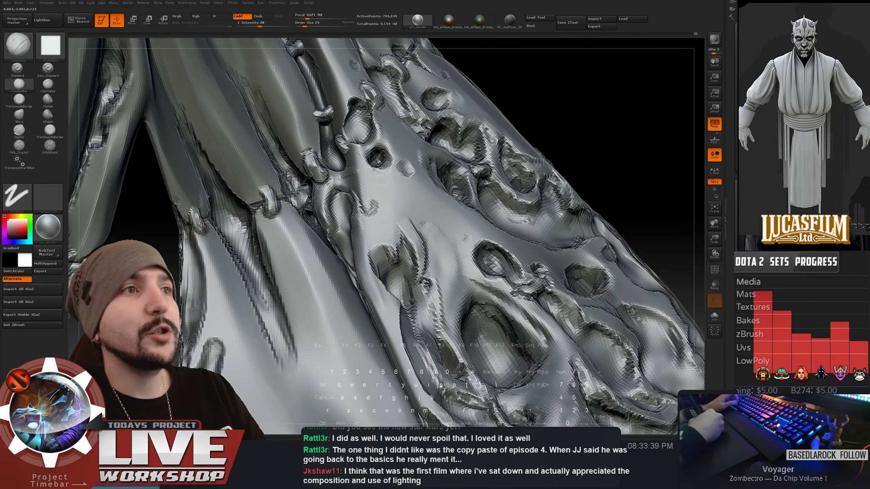
{"action": "key", "text": "alt"}
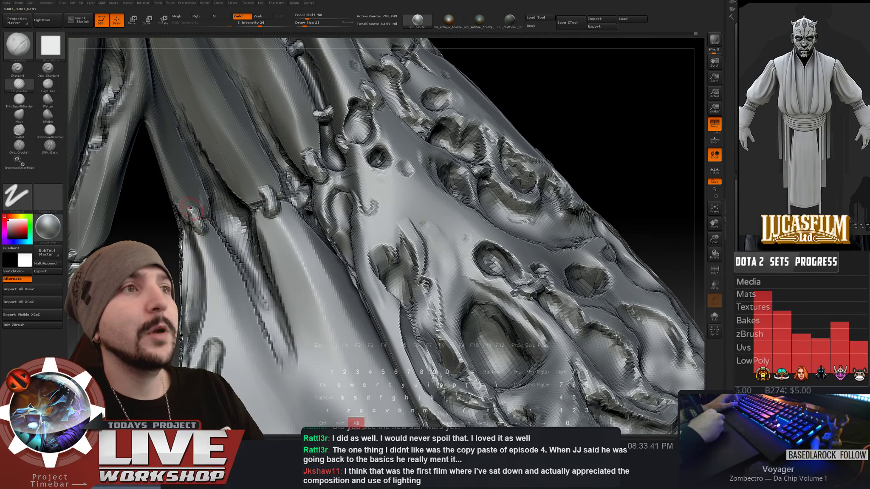
{"action": "mouse_move", "coordinate": [188, 217]}
{"action": "left_mouse_down"}
{"action": "mouse_move", "coordinate": [224, 216]}
{"action": "mouse_move", "coordinate": [222, 178]}
{"action": "left_mouse_up"}
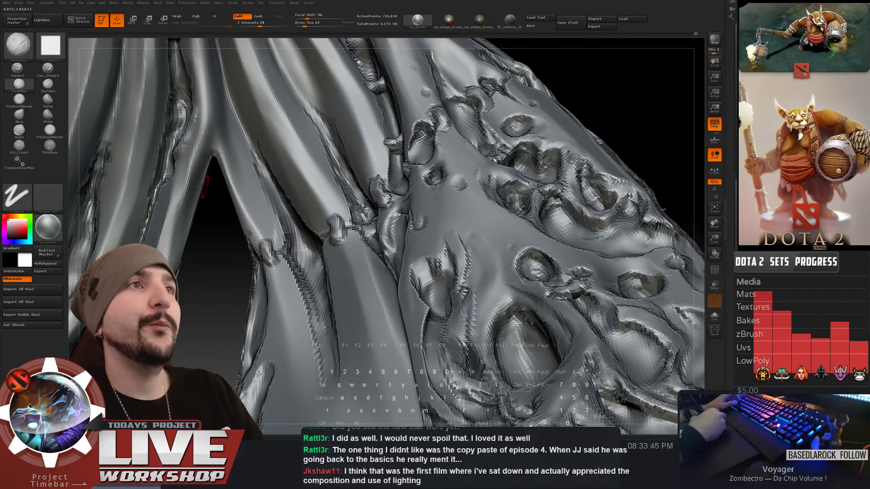
- Carve a small rounded notch into the top of the split between the two cape panels with ClayBuildup
{"action": "left_click", "coordinate": [18, 145]}
{"action": "mouse_move", "coordinate": [217, 227]}
{"action": "left_mouse_down"}
{"action": "mouse_move", "coordinate": [276, 285]}
{"action": "mouse_move", "coordinate": [270, 297]}
{"action": "mouse_move", "coordinate": [207, 151]}
{"action": "left_mouse_up"}
{"action": "left_click", "coordinate": [25, 90]}
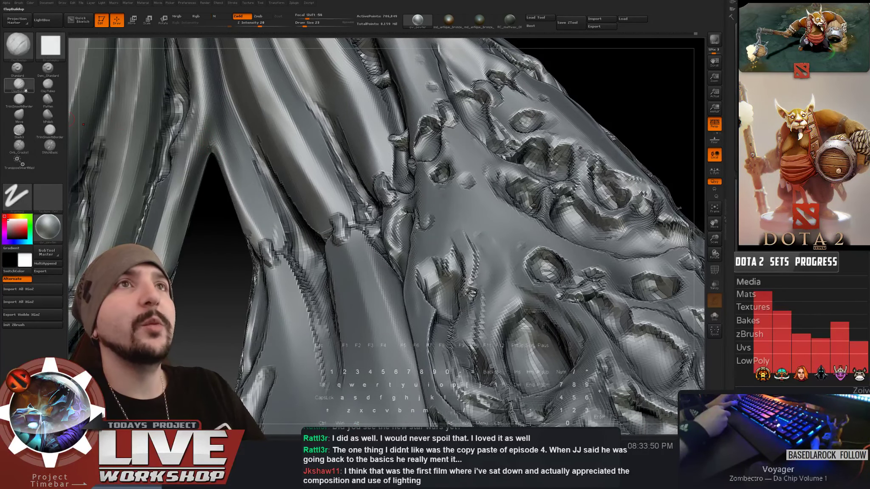
{"action": "key", "text": "["}
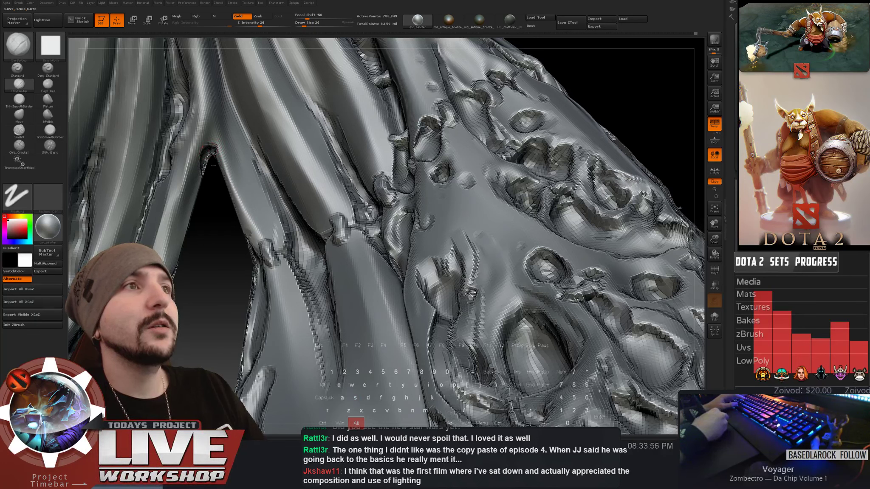
{"action": "key", "text": "]"}
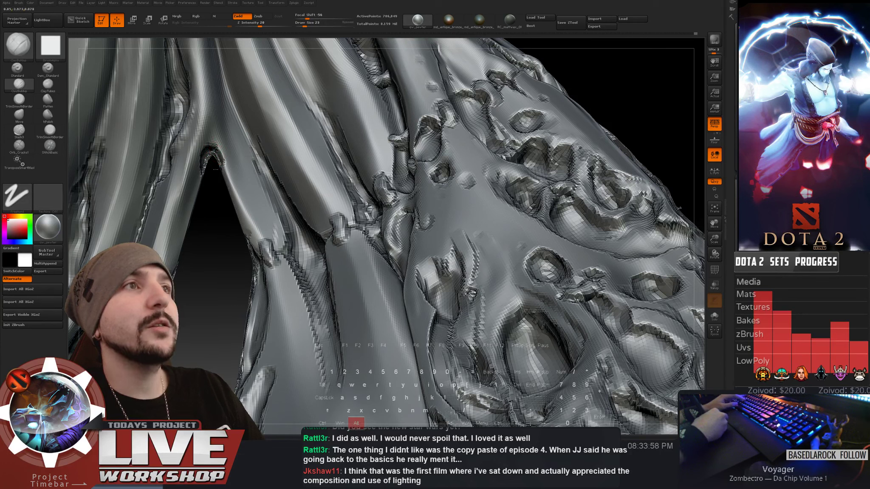
{"action": "key", "text": "shift"}
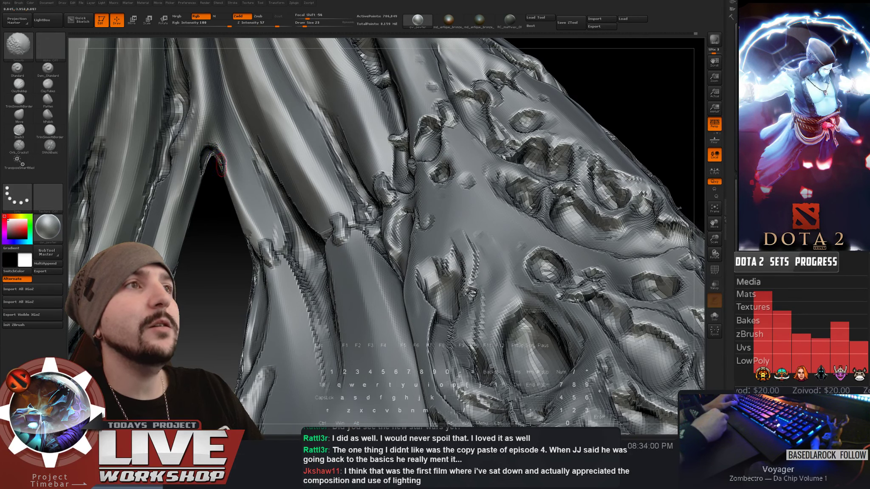
{"action": "key", "text": "s"}
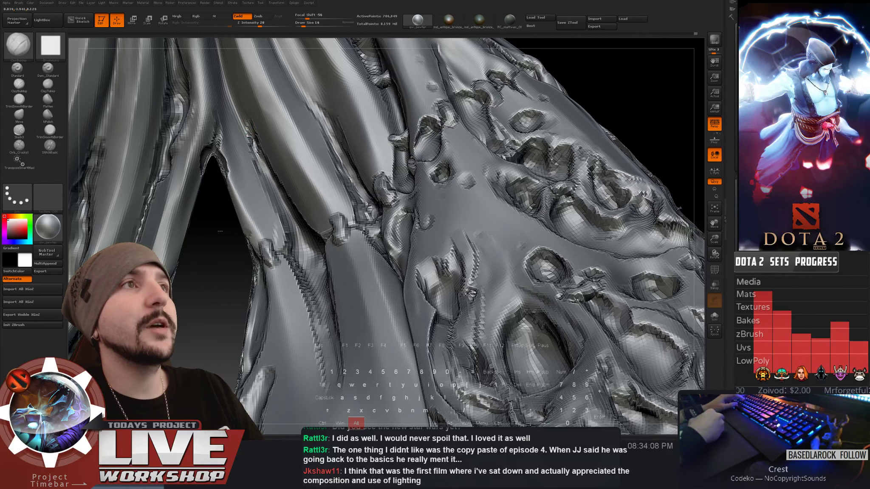
- Carve a narrow crack up the fold from the top of the split, smooth it, and check the whole cape
{"action": "left_click_drag", "start_coordinate": [220, 231], "coordinate": [241, 211], "text": "alt"}
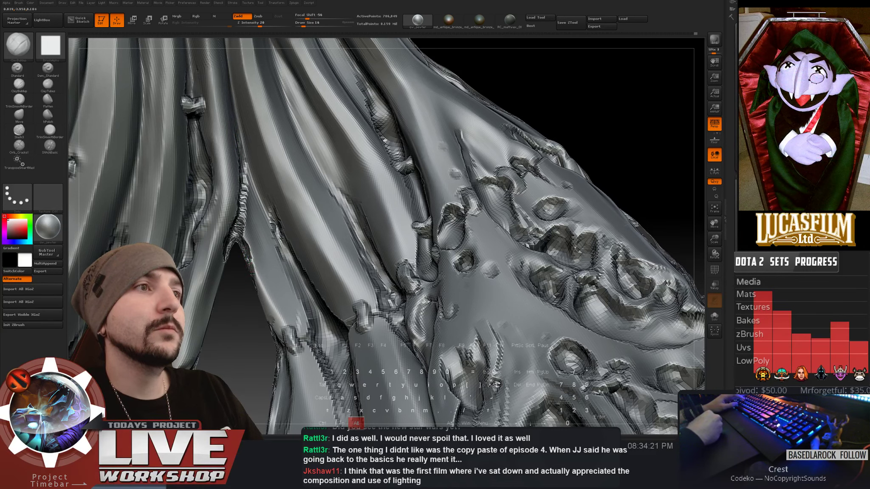
{"action": "key", "text": "shift"}
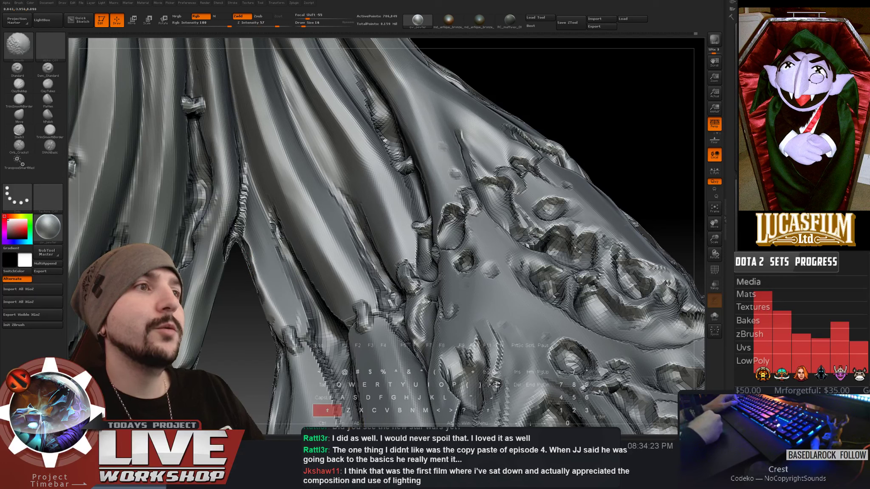
{"action": "key", "text": "alt"}
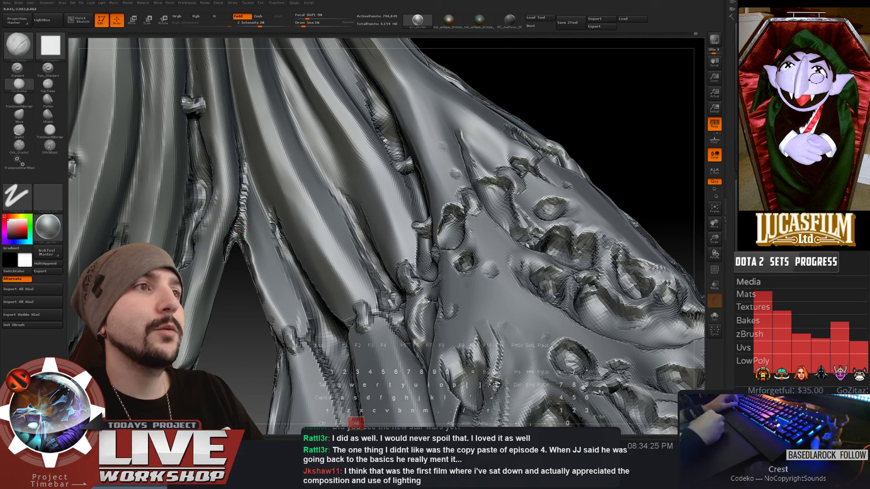
{"action": "key", "text": "shift"}
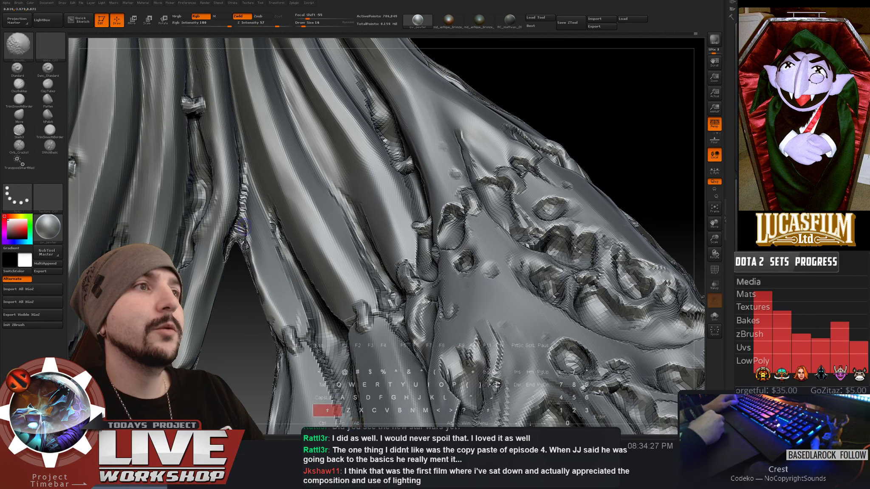
{"action": "key", "text": "alt"}
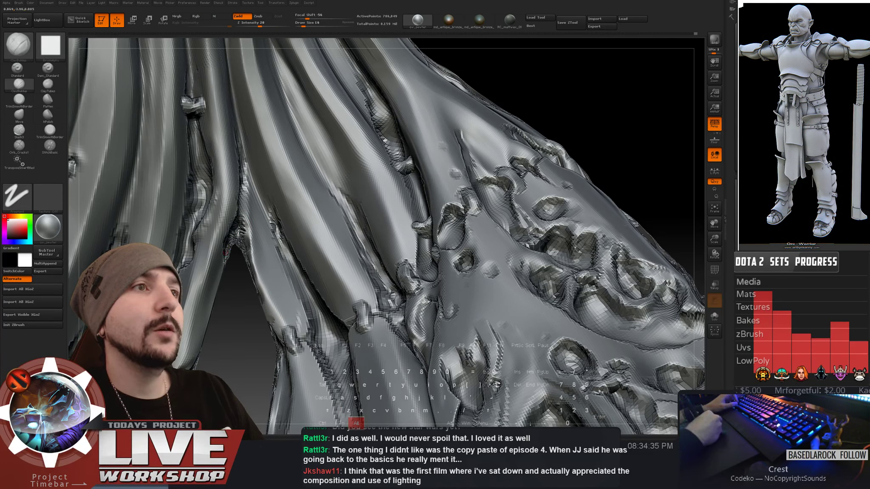
{"action": "key", "text": "shift"}
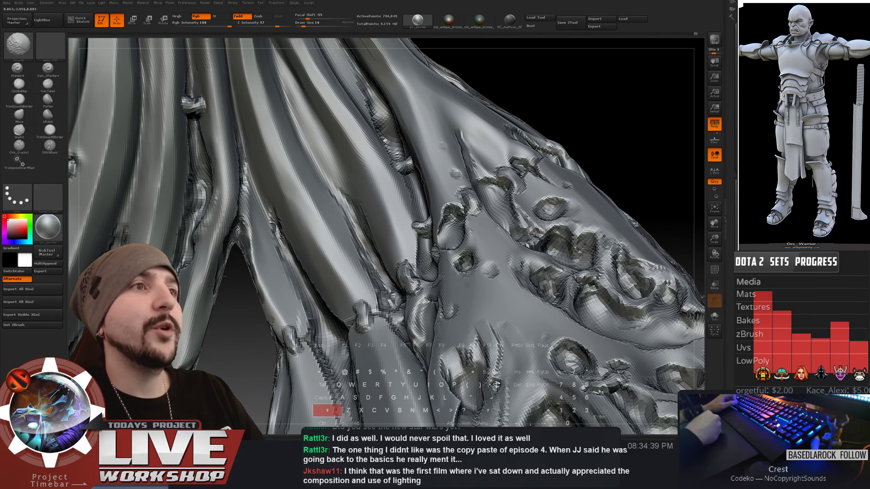
{"action": "key", "text": "alt"}
{"action": "mouse_move", "coordinate": [425, 170]}
{"action": "right_mouse_down"}
{"action": "mouse_move", "coordinate": [484, 209]}
{"action": "mouse_move", "coordinate": [540, 163]}
{"action": "mouse_move", "coordinate": [559, 187]}
{"action": "mouse_move", "coordinate": [212, 123]}
{"action": "right_mouse_up"}
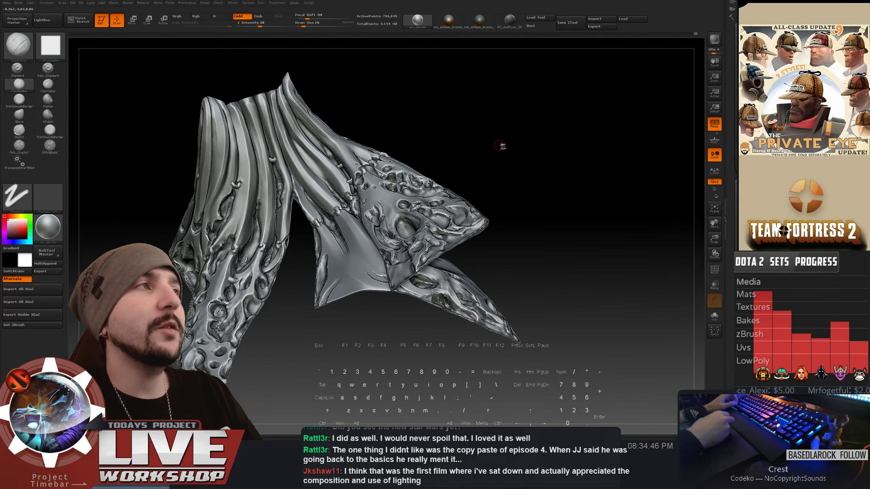
- Save the cape as a new ZTool version named aba_cursed_2bbb.ztl
{"action": "right_click_drag", "start_coordinate": [502, 141], "coordinate": [552, 64]}
{"action": "left_click", "coordinate": [570, 25]}
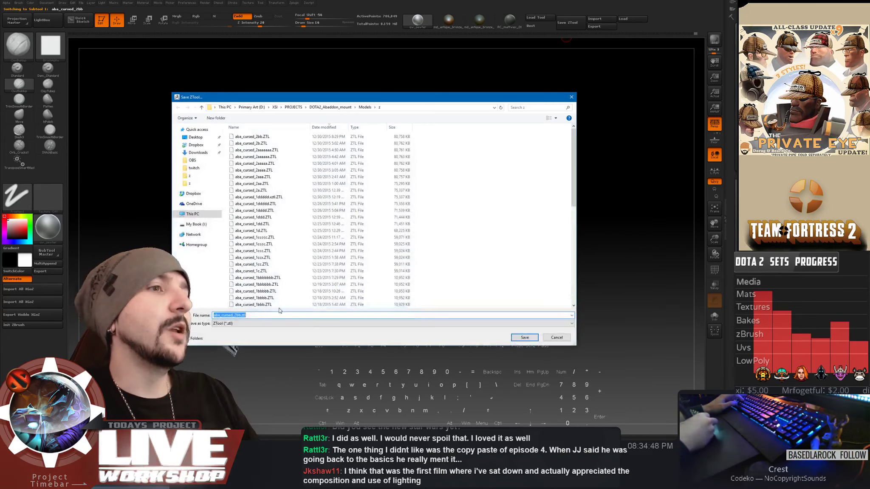
{"action": "key", "text": "Return"}
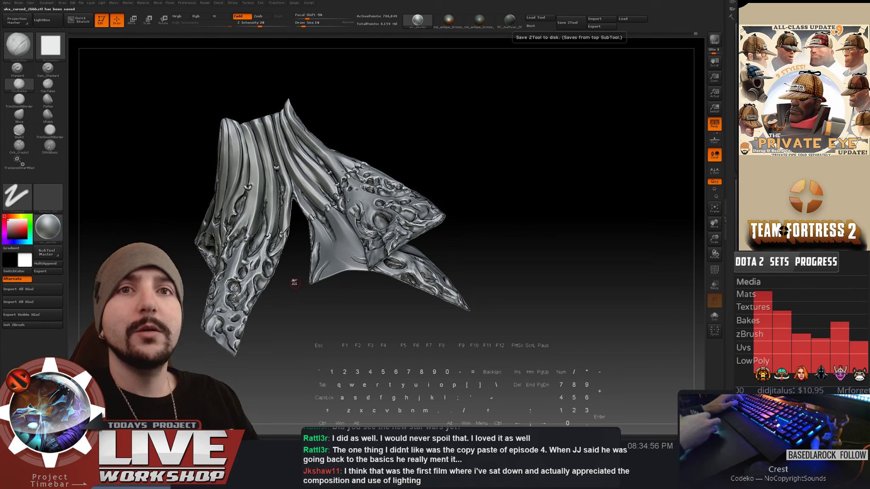
- Reshape the thin torn strand above the flap's large oval hole, undoing a stray stroke, and smooth it
{"action": "left_click_drag", "start_coordinate": [515, 188], "coordinate": [548, 164]}
{"action": "mouse_move", "coordinate": [566, 184]}
{"action": "left_mouse_down", "text": "alt"}
{"action": "mouse_move", "coordinate": [534, 161]}
{"action": "mouse_move", "coordinate": [555, 166]}
{"action": "mouse_move", "coordinate": [563, 155]}
{"action": "mouse_move", "coordinate": [577, 169]}
{"action": "mouse_move", "coordinate": [528, 175]}
{"action": "mouse_move", "coordinate": [517, 163]}
{"action": "mouse_move", "coordinate": [527, 145]}
{"action": "mouse_move", "coordinate": [611, 198]}
{"action": "mouse_move", "coordinate": [572, 144]}
{"action": "mouse_move", "coordinate": [601, 146]}
{"action": "mouse_move", "coordinate": [585, 146]}
{"action": "left_mouse_up", "text": "alt"}
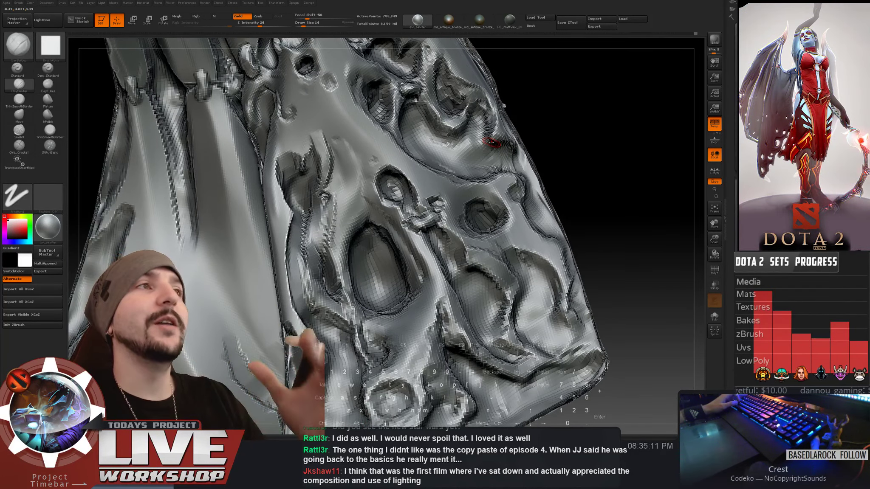
{"action": "left_click_drag", "start_coordinate": [586, 139], "coordinate": [591, 137]}
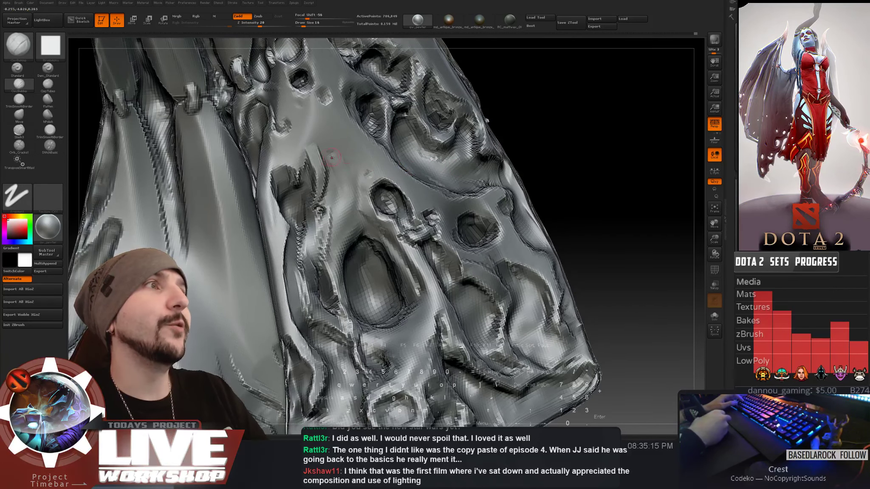
{"action": "key", "text": "ctrl+z"}
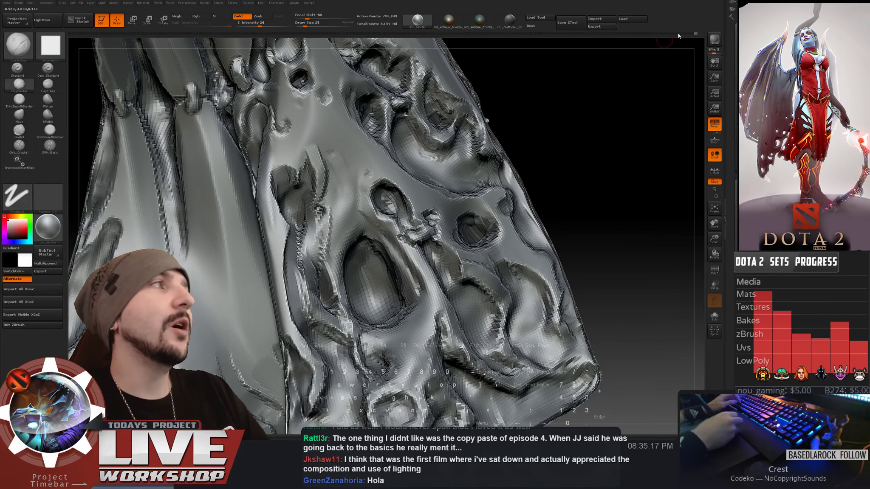
{"action": "key", "text": "alt+Tab"}
{"action": "key", "text": "alt+Tab"}
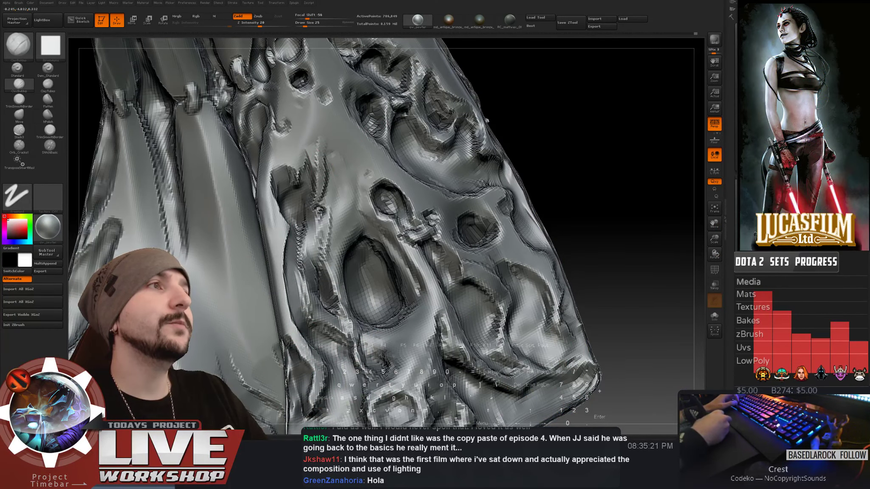
{"action": "key", "text": "shift"}
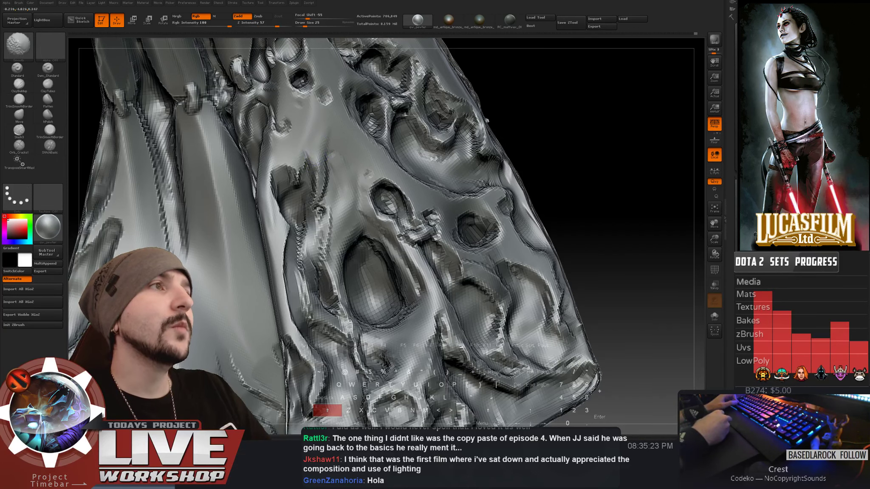
{"action": "left_click_drag", "start_coordinate": [604, 178], "coordinate": [583, 154], "text": "alt"}
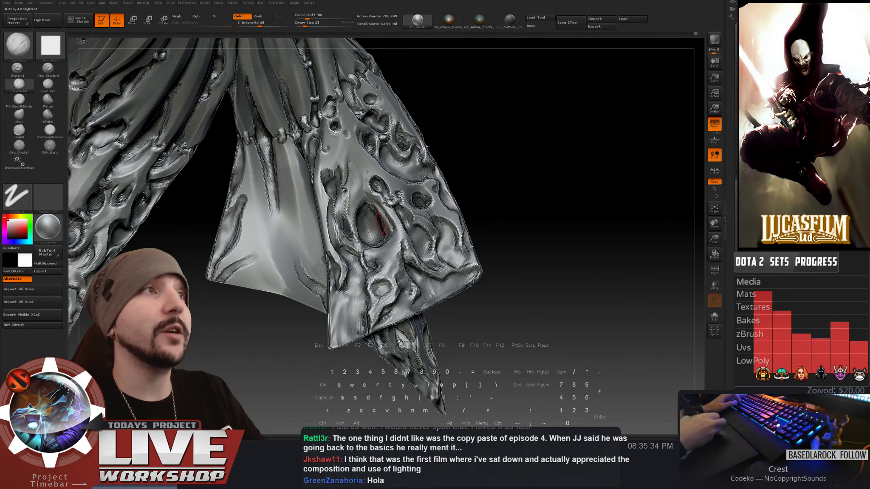
- Carve an elongated hole into the flap's inner edge, just below the seam
{"action": "mouse_move", "coordinate": [555, 157]}
{"action": "left_mouse_down", "text": "alt"}
{"action": "mouse_move", "coordinate": [597, 153]}
{"action": "mouse_move", "coordinate": [292, 196]}
{"action": "left_mouse_up", "text": "alt"}
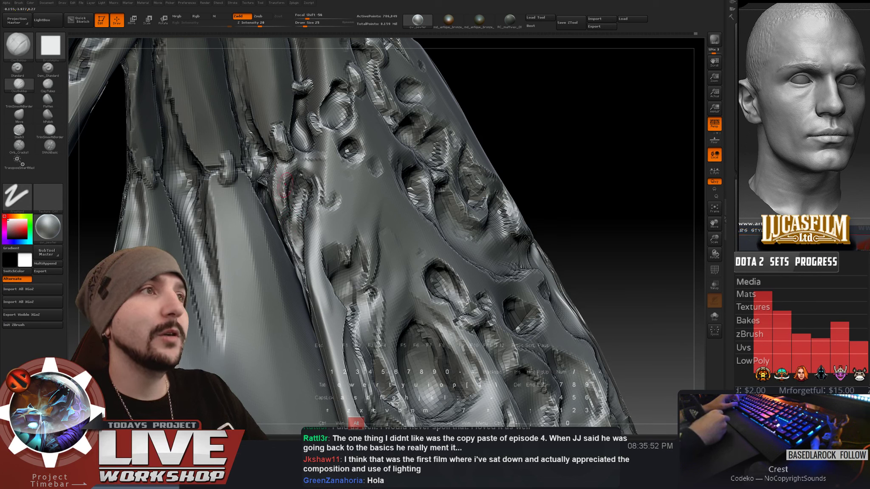
{"action": "key", "text": "shift"}
{"action": "key", "text": "alt"}
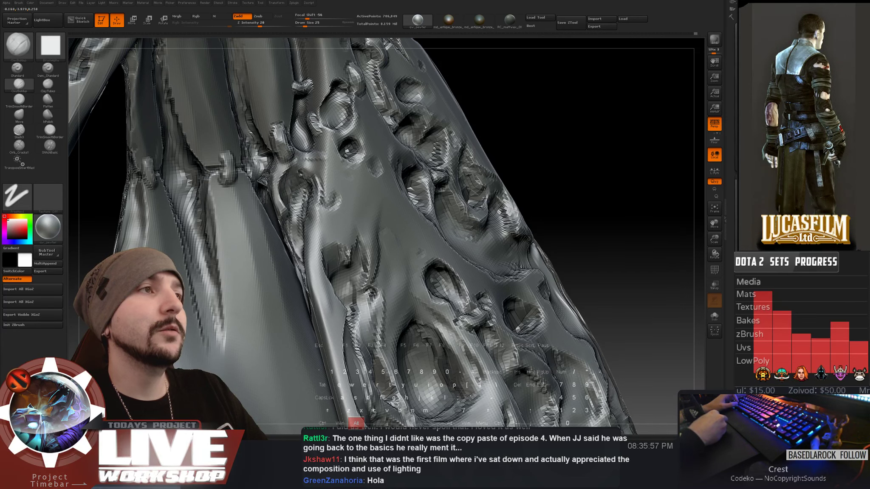
{"action": "left_click_drag", "start_coordinate": [509, 140], "coordinate": [316, 206], "text": "alt"}
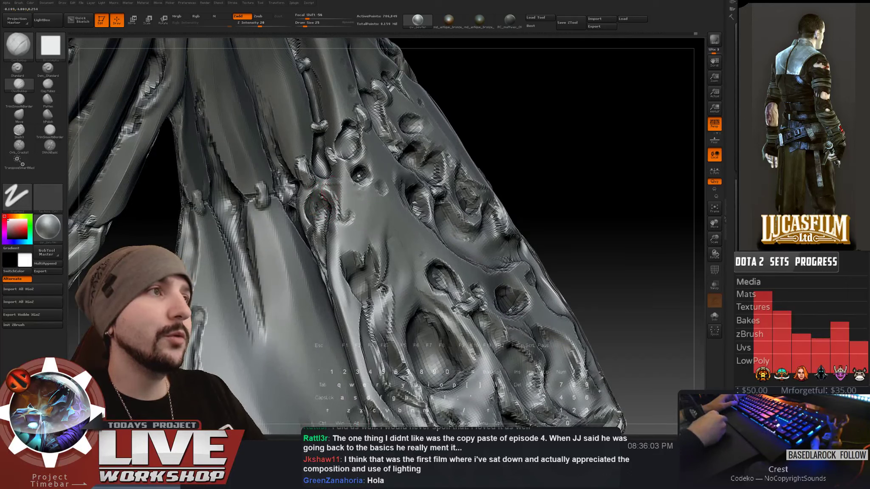
{"action": "key", "text": "shift"}
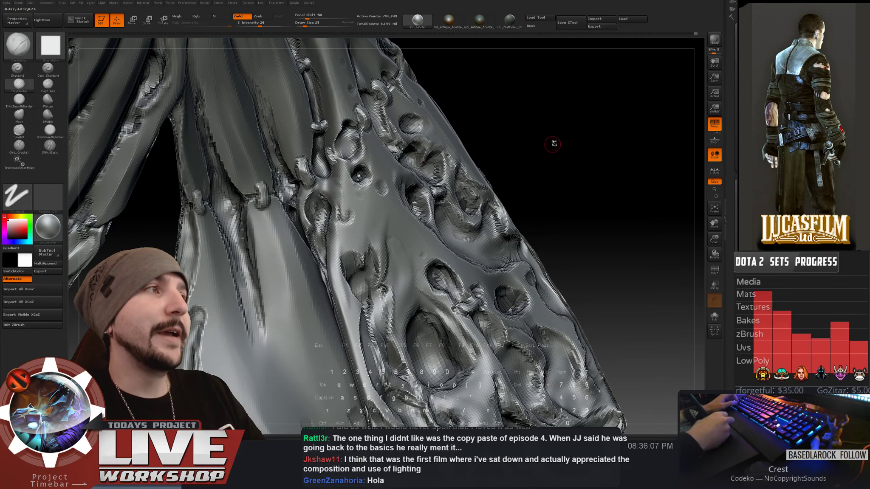
- Smooth the rim of the elongated hole below the seam and soften the small pit beside it
{"action": "left_click_drag", "start_coordinate": [332, 194], "coordinate": [321, 196], "text": "shift"}
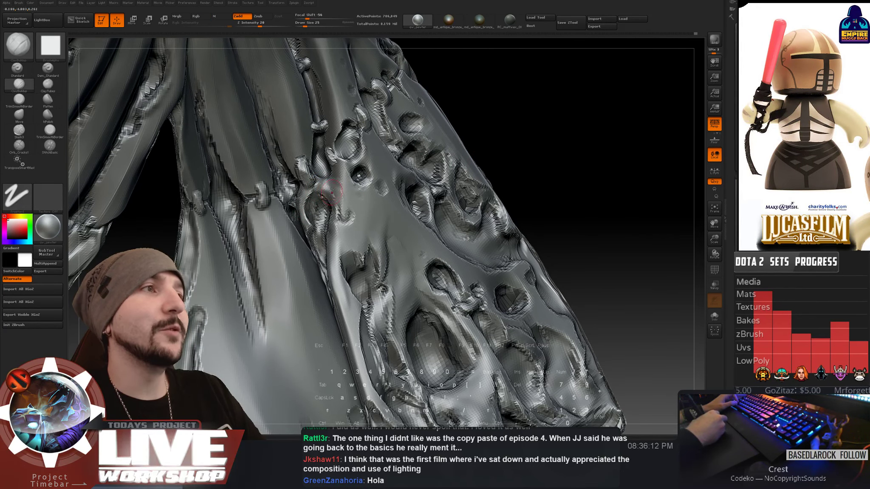
{"action": "key", "text": "shift"}
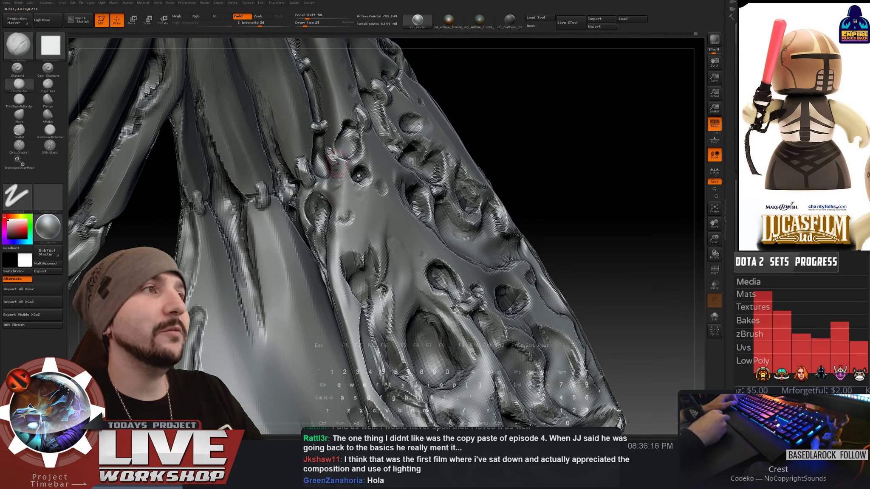
{"action": "key", "text": "shift"}
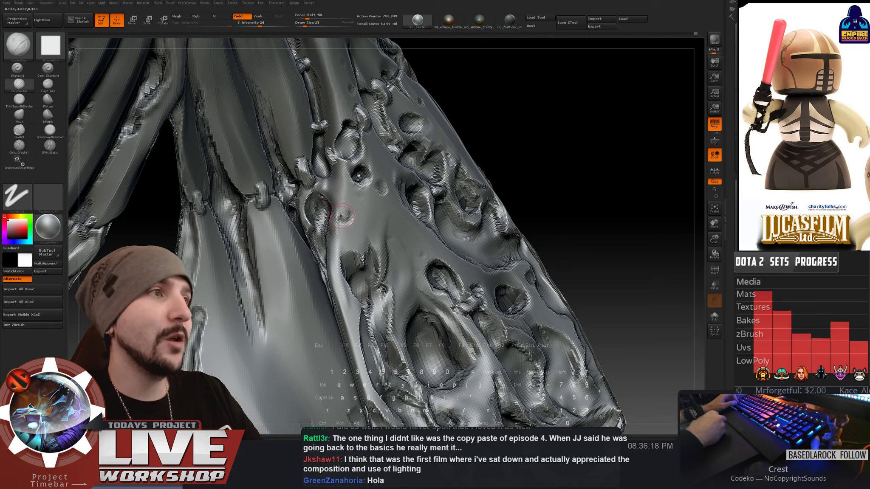
{"action": "key", "text": "shift"}
{"action": "key", "text": "shift"}
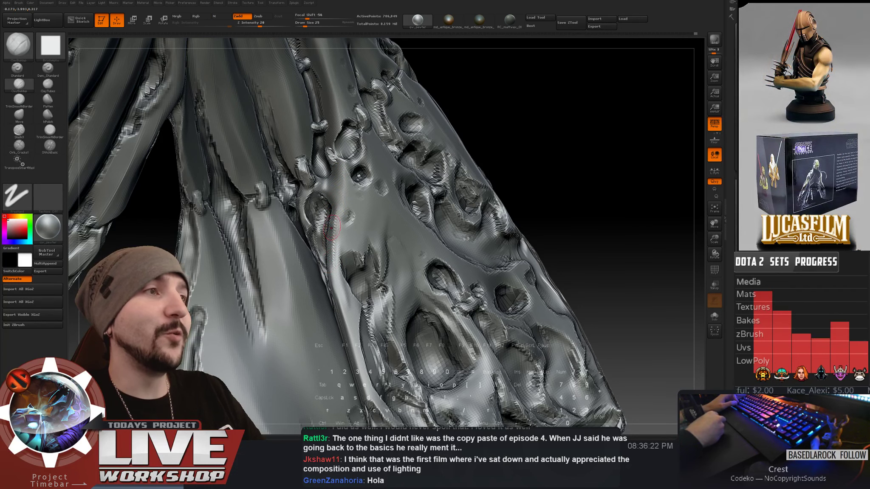
{"action": "key", "text": "shift"}
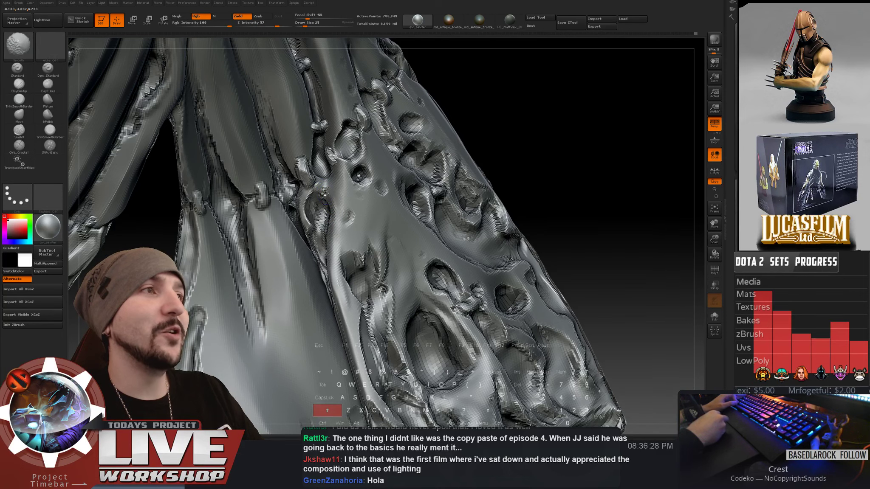
- Refine the elongated hole and the strand ends above it at the seam, smoothing the surface between them
{"action": "mouse_move", "coordinate": [580, 135]}
{"action": "left_mouse_down"}
{"action": "mouse_move", "coordinate": [578, 129]}
{"action": "mouse_move", "coordinate": [303, 191]}
{"action": "left_mouse_up"}
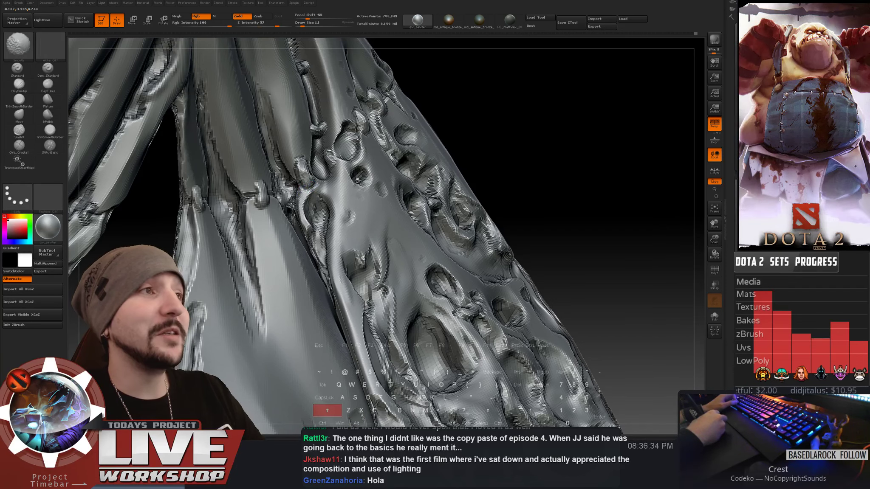
{"action": "mouse_move", "coordinate": [605, 174]}
{"action": "left_mouse_down"}
{"action": "mouse_move", "coordinate": [557, 159]}
{"action": "mouse_move", "coordinate": [565, 121]}
{"action": "mouse_move", "coordinate": [542, 128]}
{"action": "left_mouse_up"}
{"action": "key", "text": "bracketright"}
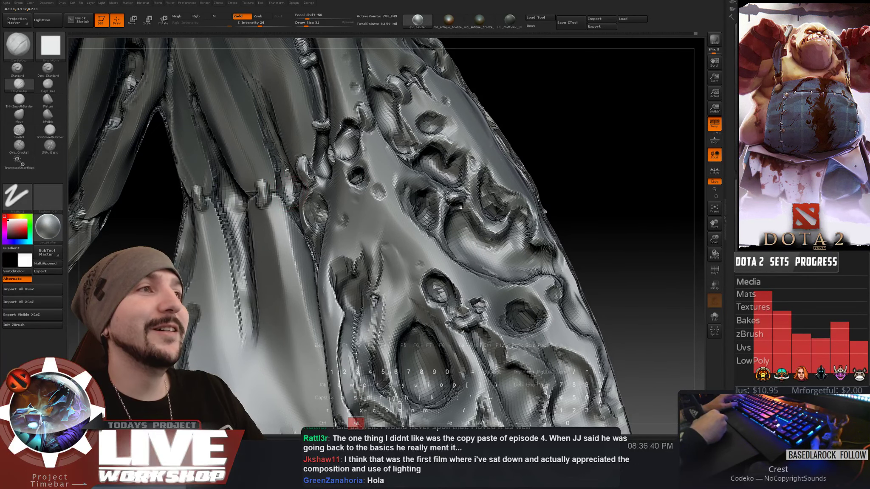
{"action": "key", "text": "shift"}
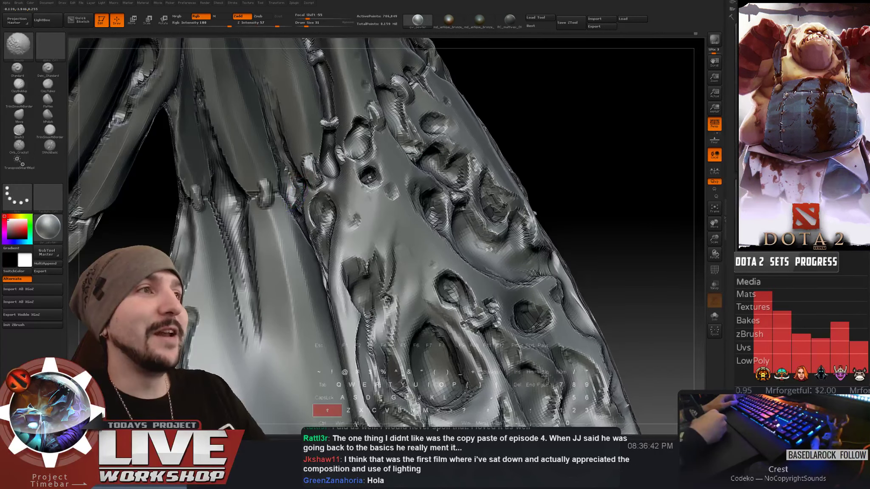
{"action": "left_click_drag", "start_coordinate": [587, 123], "coordinate": [616, 124]}
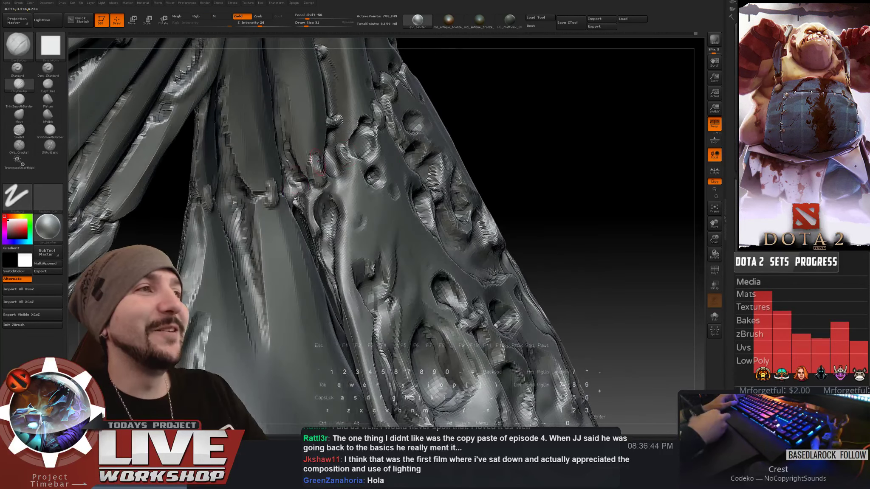
{"action": "key", "text": "shift"}
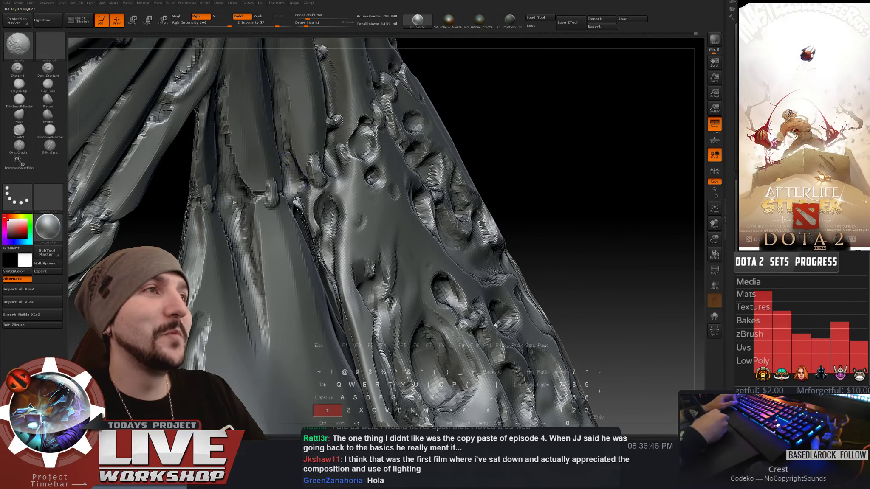
{"action": "mouse_move", "coordinate": [534, 103]}
{"action": "left_mouse_down"}
{"action": "mouse_move", "coordinate": [585, 90]}
{"action": "mouse_move", "coordinate": [552, 111]}
{"action": "mouse_move", "coordinate": [546, 129]}
{"action": "mouse_move", "coordinate": [510, 141]}
{"action": "left_mouse_up"}
{"action": "key", "text": "shift"}
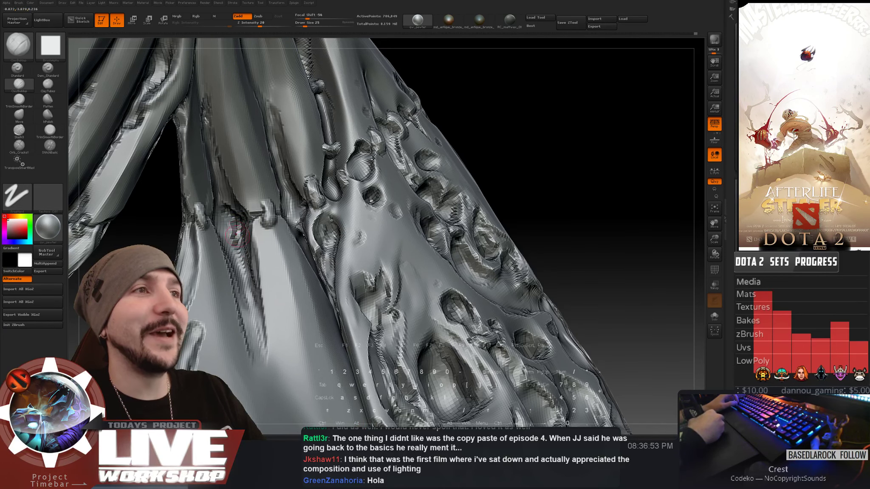
- Carve and smooth the tear between the two bridging strands on the inner panel, and check the whole cape
{"action": "key", "text": "shift"}
{"action": "left_click_drag", "start_coordinate": [224, 206], "coordinate": [219, 212]}
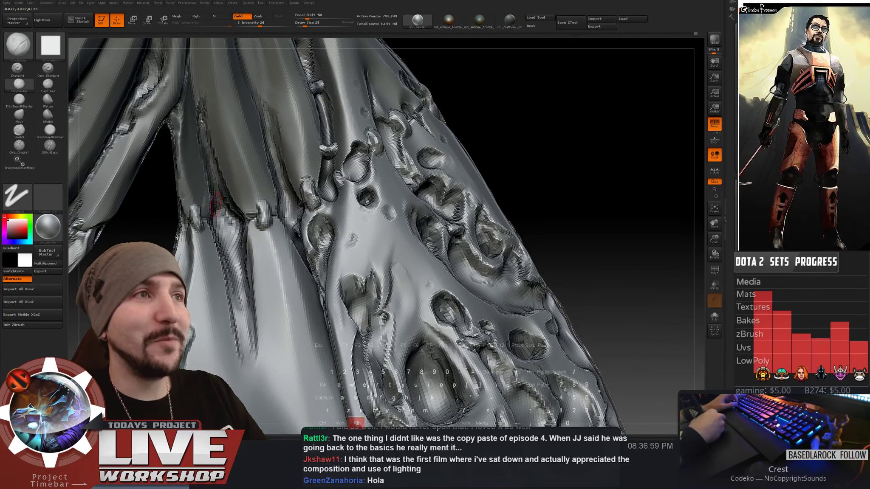
{"action": "key", "text": "shift"}
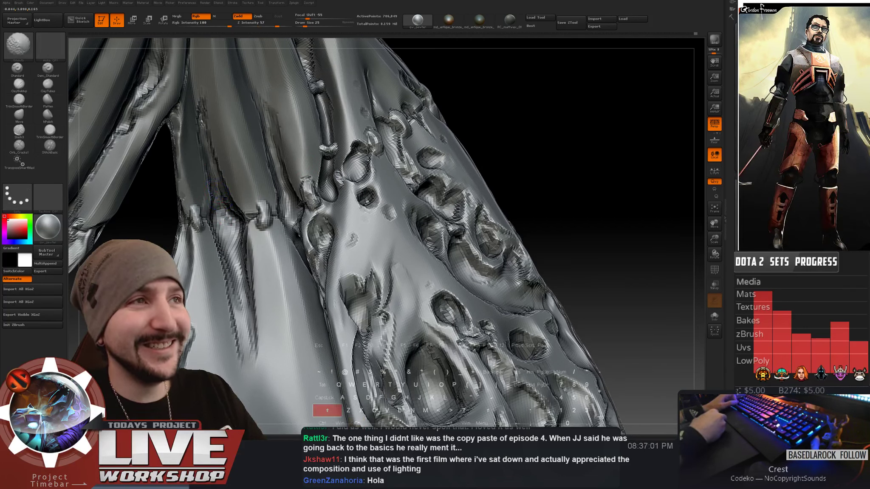
{"action": "key", "text": "alt"}
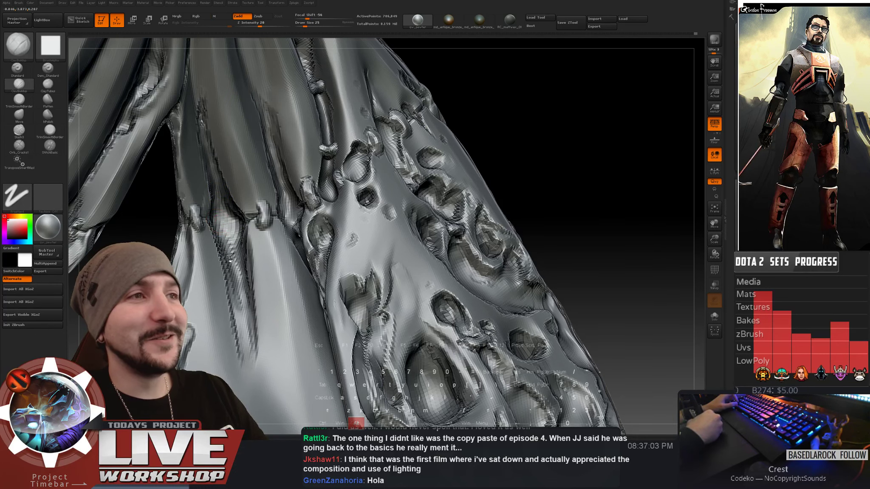
{"action": "mouse_move", "coordinate": [233, 245]}
{"action": "right_mouse_down", "text": "alt"}
{"action": "mouse_move", "coordinate": [452, 224]}
{"action": "mouse_move", "coordinate": [456, 242]}
{"action": "mouse_move", "coordinate": [466, 229]}
{"action": "mouse_move", "coordinate": [530, 226]}
{"action": "mouse_move", "coordinate": [536, 216]}
{"action": "mouse_move", "coordinate": [492, 218]}
{"action": "right_mouse_up", "text": "alt"}
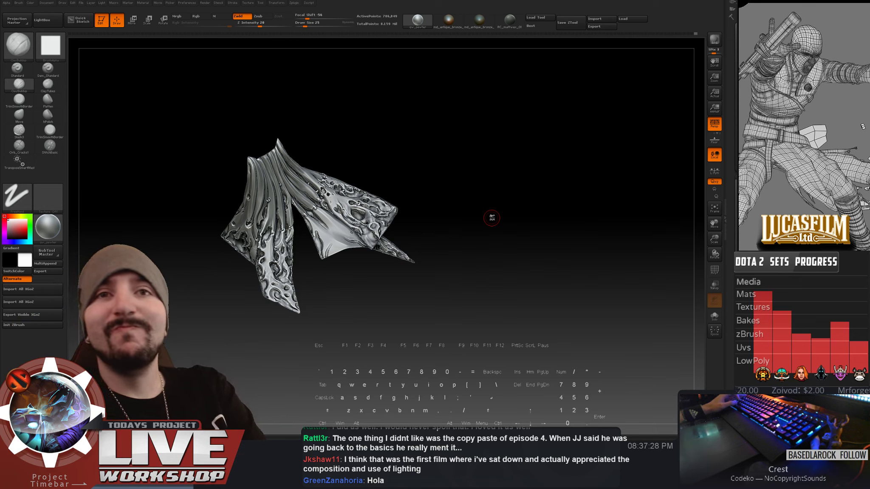
- Sharpen the narrow crack running up the fold above the bridging strands and smooth its edges
{"action": "left_click_drag", "start_coordinate": [432, 290], "coordinate": [570, 62]}
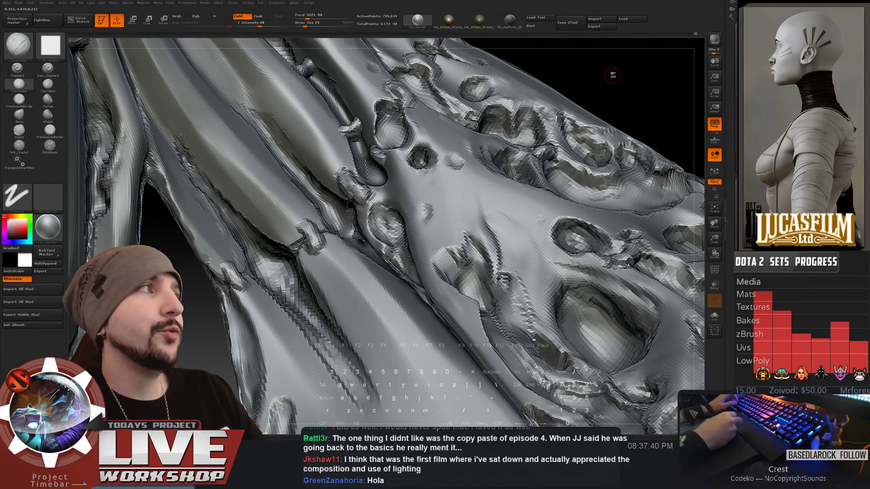
{"action": "left_click_drag", "start_coordinate": [612, 75], "coordinate": [262, 210]}
{"action": "key", "text": "shift"}
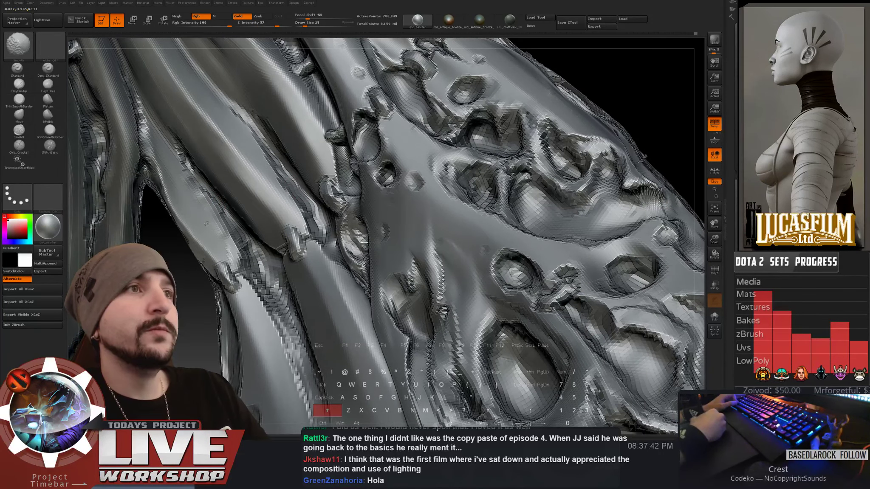
{"action": "left_click_drag", "start_coordinate": [174, 158], "coordinate": [193, 169]}
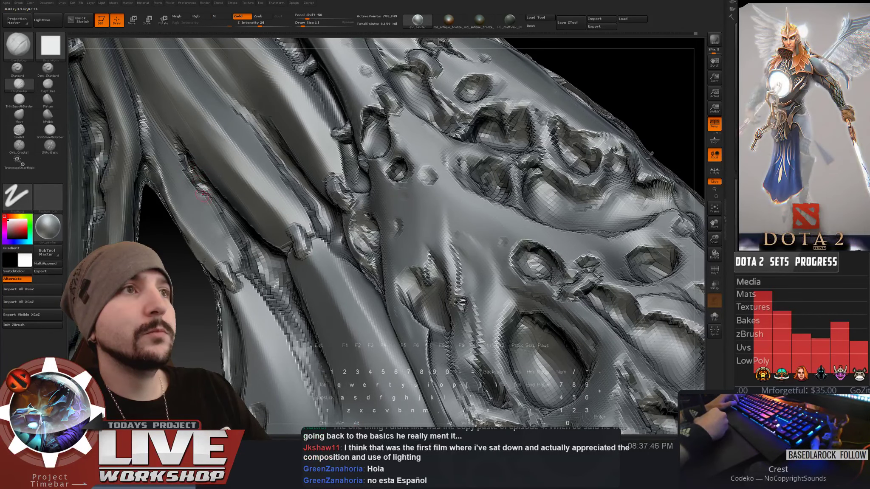
{"action": "key", "text": "shift"}
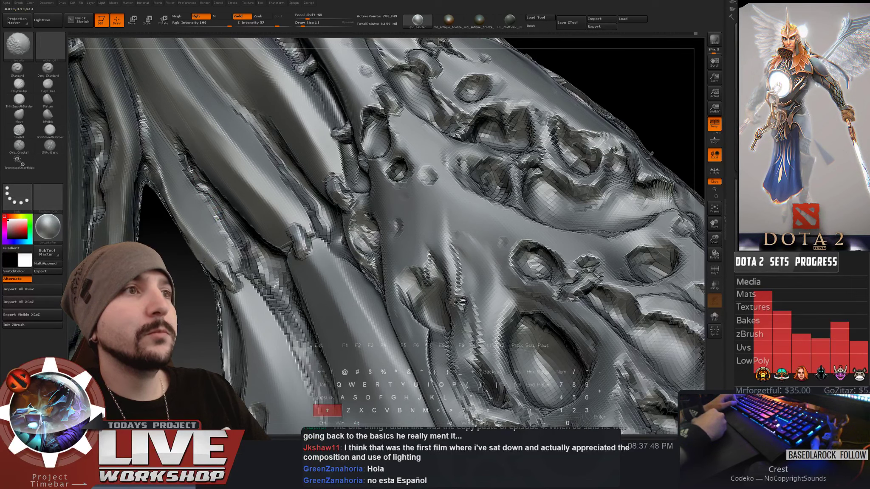
- Build a small strand bridging the crack above the seam, define its edges, and check the whole cape
{"action": "right_click_drag", "start_coordinate": [189, 182], "coordinate": [210, 191]}
{"action": "key", "text": "bracketright"}
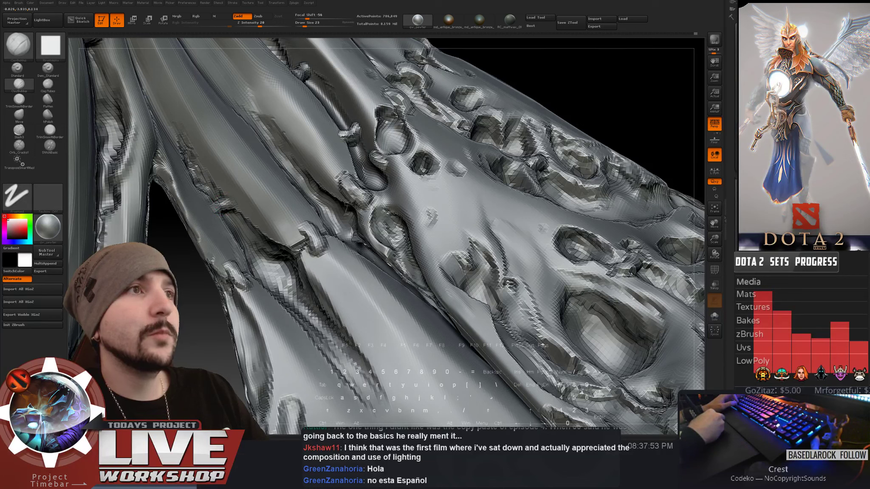
{"action": "key", "text": "shift"}
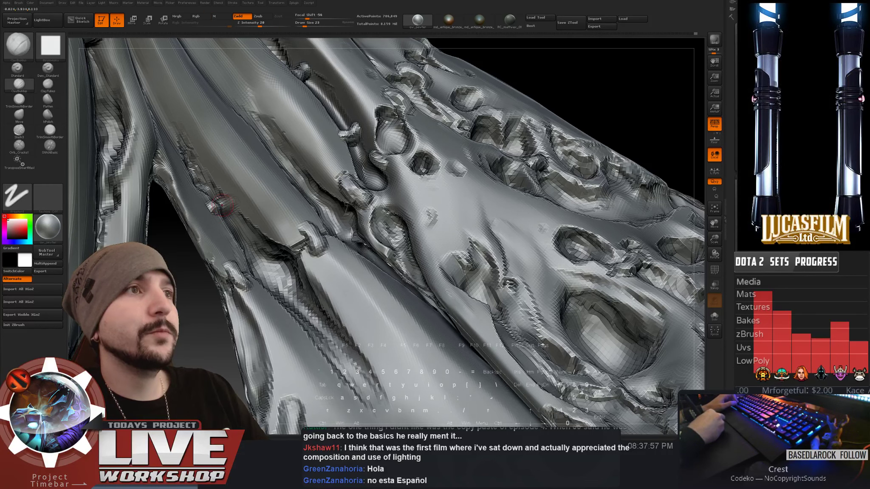
{"action": "key", "text": "alt"}
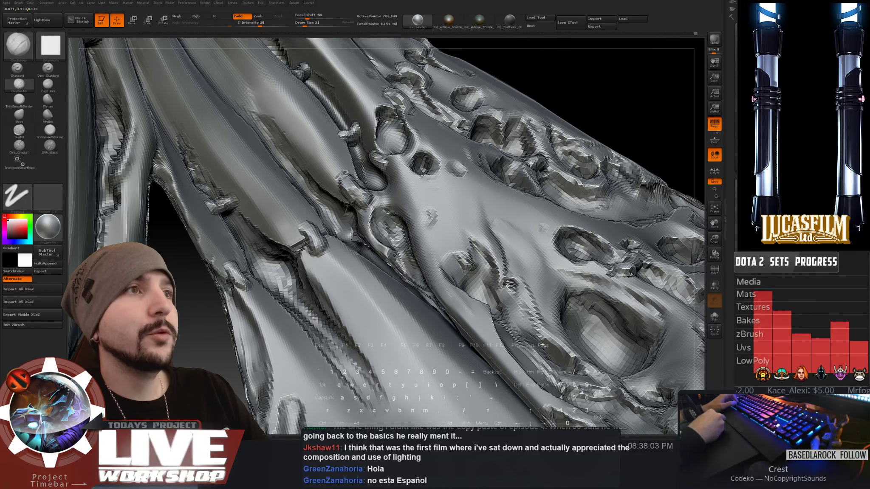
{"action": "key", "text": "f"}
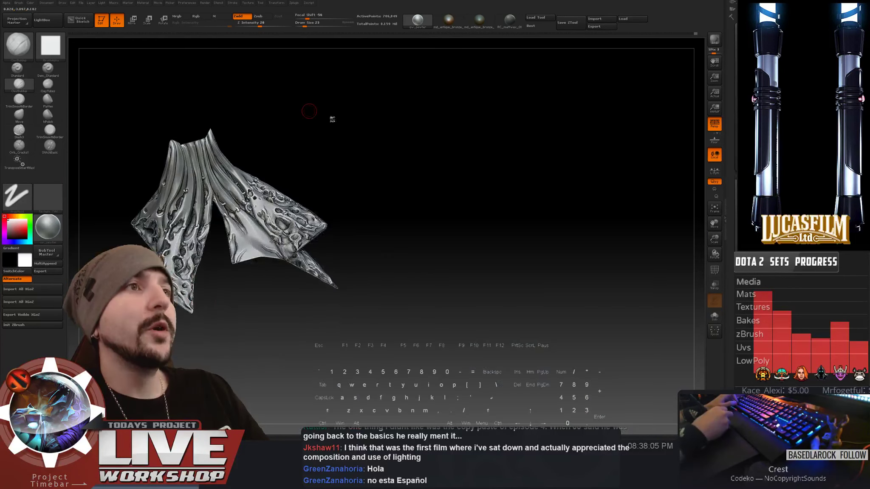
- Carve a notch at the upper end of the crack along the cape's outer edge and build a small strand across it
{"action": "mouse_move", "coordinate": [330, 120]}
{"action": "left_mouse_down"}
{"action": "mouse_move", "coordinate": [482, 155]}
{"action": "mouse_move", "coordinate": [493, 184]}
{"action": "mouse_move", "coordinate": [478, 135]}
{"action": "mouse_move", "coordinate": [451, 188]}
{"action": "mouse_move", "coordinate": [473, 196]}
{"action": "mouse_move", "coordinate": [484, 235]}
{"action": "mouse_move", "coordinate": [506, 203]}
{"action": "left_mouse_up"}
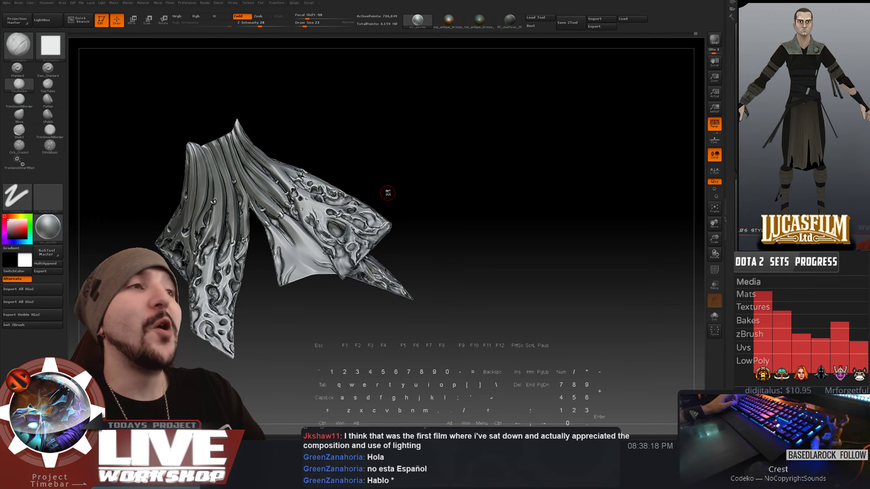
{"action": "mouse_move", "coordinate": [532, 200]}
{"action": "left_mouse_down"}
{"action": "mouse_move", "coordinate": [583, 183]}
{"action": "mouse_move", "coordinate": [589, 214]}
{"action": "mouse_move", "coordinate": [582, 175]}
{"action": "mouse_move", "coordinate": [591, 171]}
{"action": "mouse_move", "coordinate": [368, 166]}
{"action": "left_mouse_up"}
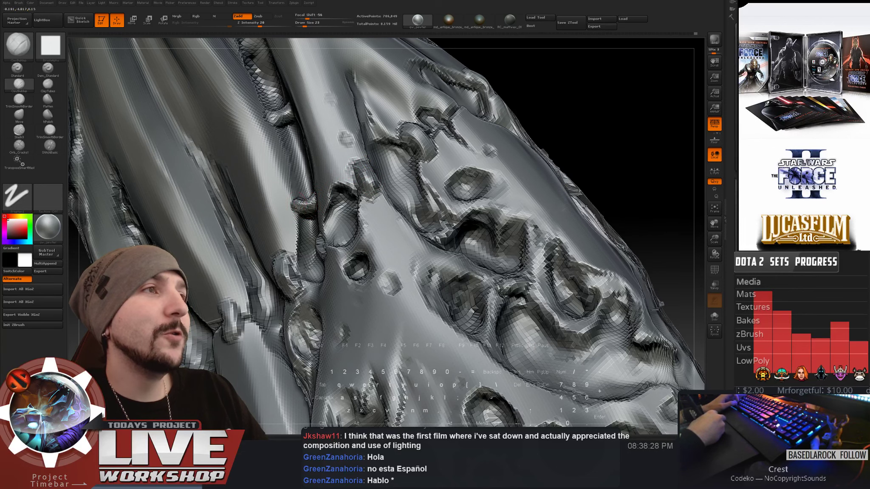
{"action": "mouse_move", "coordinate": [613, 197]}
{"action": "left_mouse_down", "text": "alt"}
{"action": "mouse_move", "coordinate": [513, 154]}
{"action": "mouse_move", "coordinate": [516, 179]}
{"action": "mouse_move", "coordinate": [509, 170]}
{"action": "mouse_move", "coordinate": [518, 134]}
{"action": "mouse_move", "coordinate": [524, 174]}
{"action": "mouse_move", "coordinate": [483, 133]}
{"action": "mouse_move", "coordinate": [480, 163]}
{"action": "mouse_move", "coordinate": [467, 170]}
{"action": "mouse_move", "coordinate": [476, 179]}
{"action": "left_mouse_up", "text": "alt"}
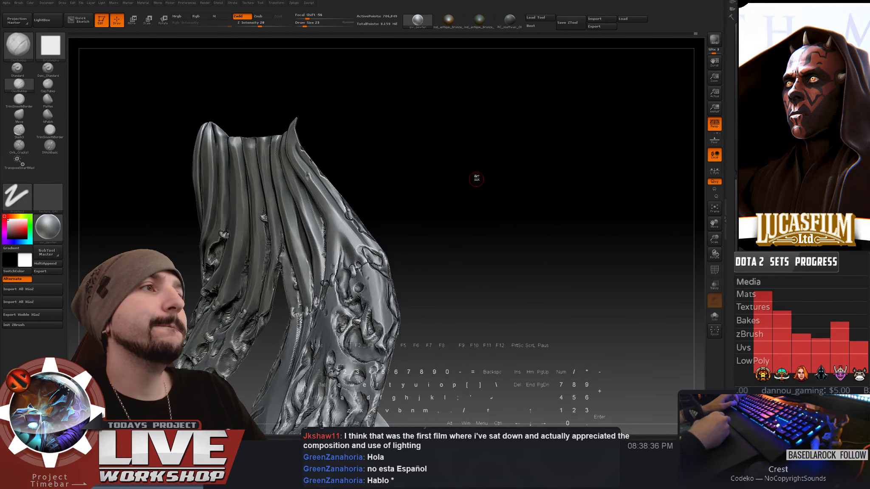
{"action": "mouse_move", "coordinate": [525, 165]}
{"action": "left_mouse_down"}
{"action": "mouse_move", "coordinate": [541, 172]}
{"action": "mouse_move", "coordinate": [575, 120]}
{"action": "mouse_move", "coordinate": [503, 185]}
{"action": "left_mouse_up"}
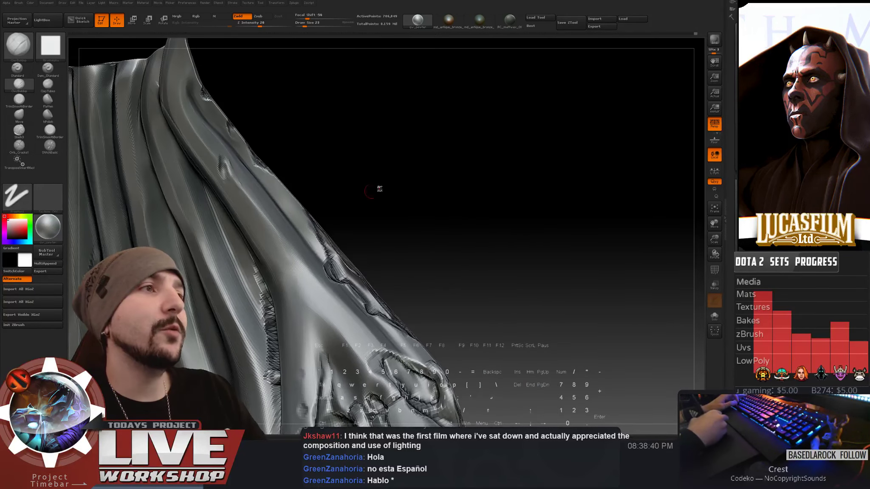
{"action": "mouse_move", "coordinate": [379, 188]}
{"action": "left_mouse_down"}
{"action": "mouse_move", "coordinate": [380, 225]}
{"action": "mouse_move", "coordinate": [340, 237]}
{"action": "left_mouse_up"}
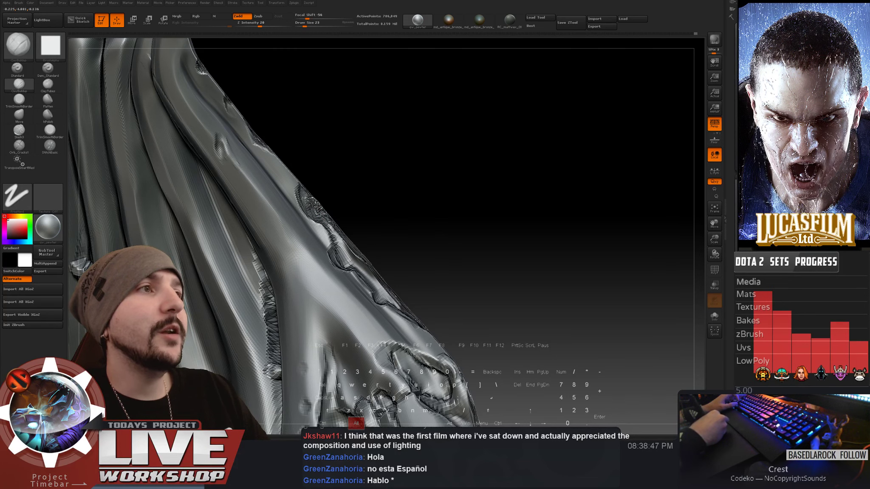
{"action": "key", "text": "shift"}
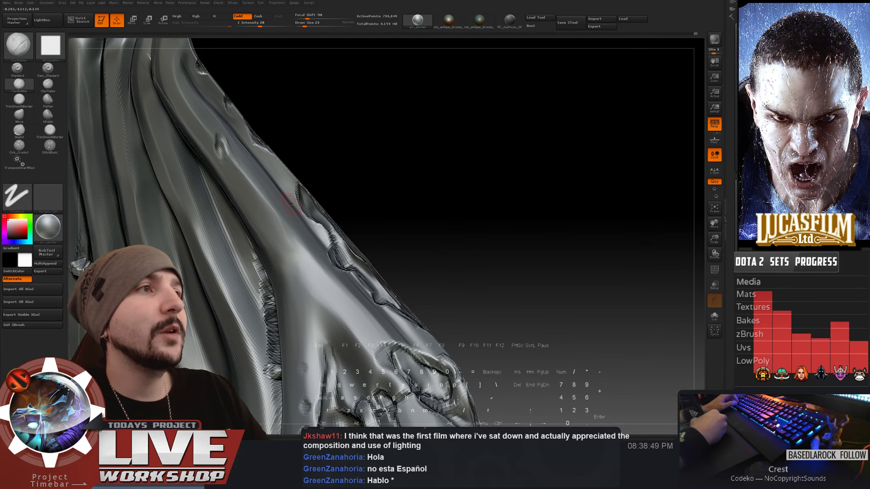
{"action": "left_click_drag", "start_coordinate": [363, 166], "coordinate": [393, 191]}
{"action": "mouse_move", "coordinate": [310, 196]}
{"action": "left_mouse_down"}
{"action": "mouse_move", "coordinate": [298, 193]}
{"action": "mouse_move", "coordinate": [284, 205]}
{"action": "left_mouse_up"}
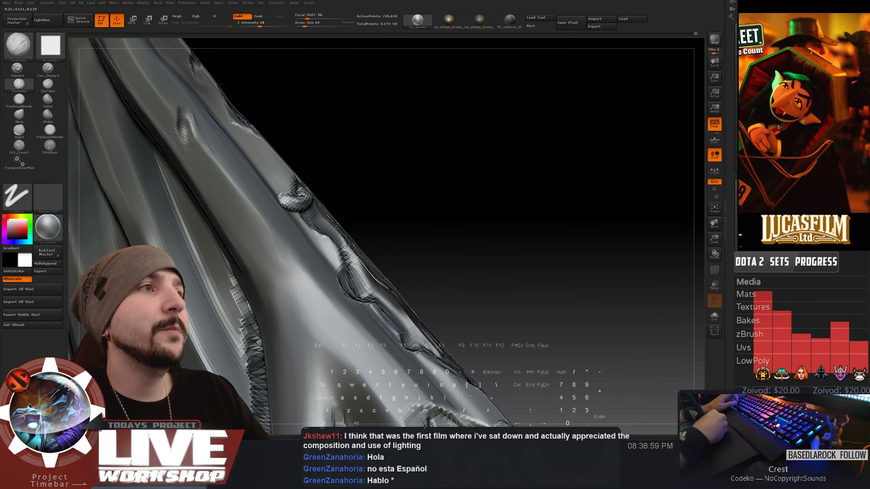
- Refine the curled strand on the outer edge by carving and smoothing around it, and check the whole cape
{"action": "left_click_drag", "start_coordinate": [452, 214], "coordinate": [483, 172]}
{"action": "scroll", "coordinate": [292, 197], "scroll_direction": "up", "scroll_amount": 10}
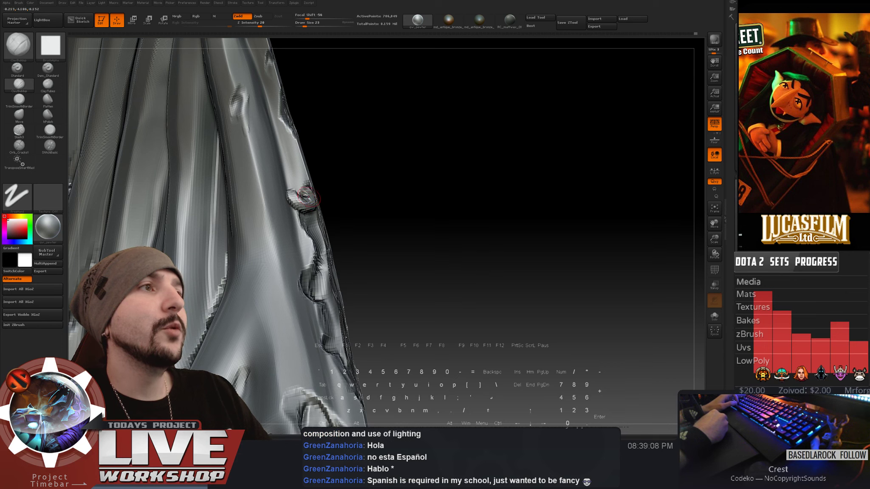
{"action": "left_click_drag", "start_coordinate": [308, 198], "coordinate": [305, 193], "text": "shift"}
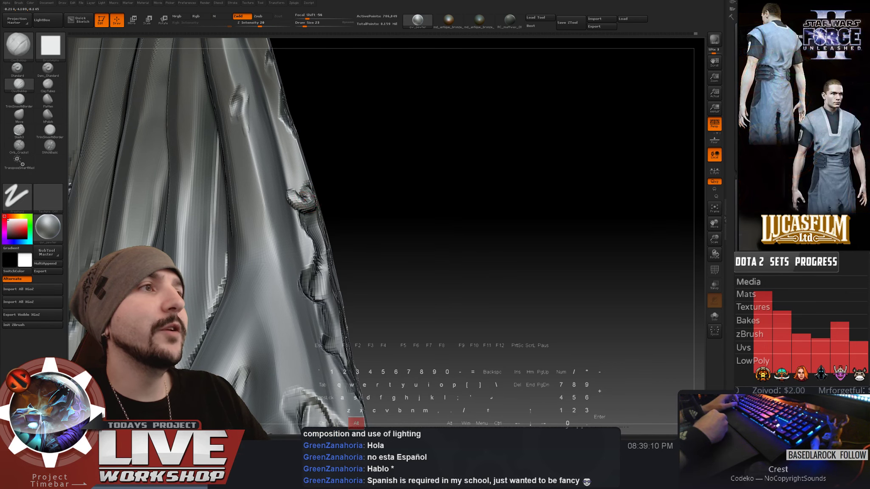
{"action": "left_click_drag", "start_coordinate": [370, 196], "coordinate": [437, 235], "text": "alt"}
{"action": "left_click_drag", "start_coordinate": [458, 177], "coordinate": [488, 269], "text": "alt"}
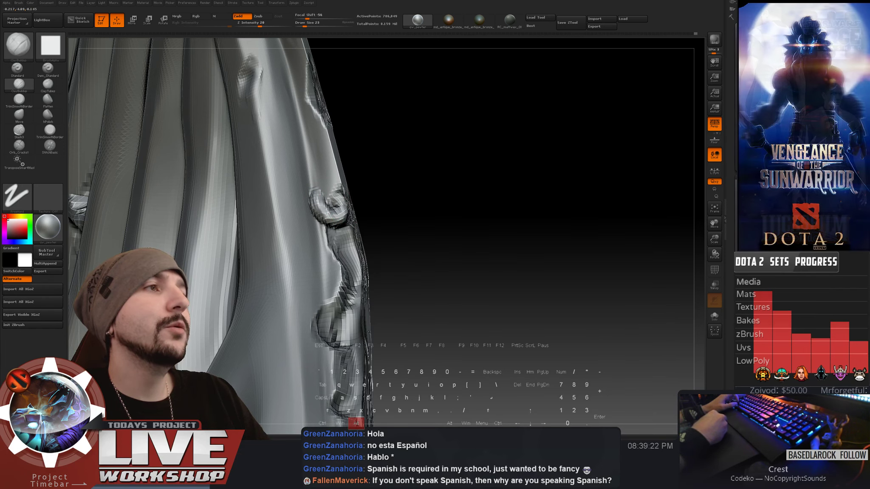
{"action": "mouse_move", "coordinate": [459, 266]}
{"action": "left_mouse_down", "text": "alt"}
{"action": "mouse_move", "coordinate": [435, 213]}
{"action": "mouse_move", "coordinate": [446, 210]}
{"action": "mouse_move", "coordinate": [441, 241]}
{"action": "mouse_move", "coordinate": [469, 196]}
{"action": "mouse_move", "coordinate": [494, 191]}
{"action": "mouse_move", "coordinate": [519, 216]}
{"action": "left_mouse_up", "text": "alt"}
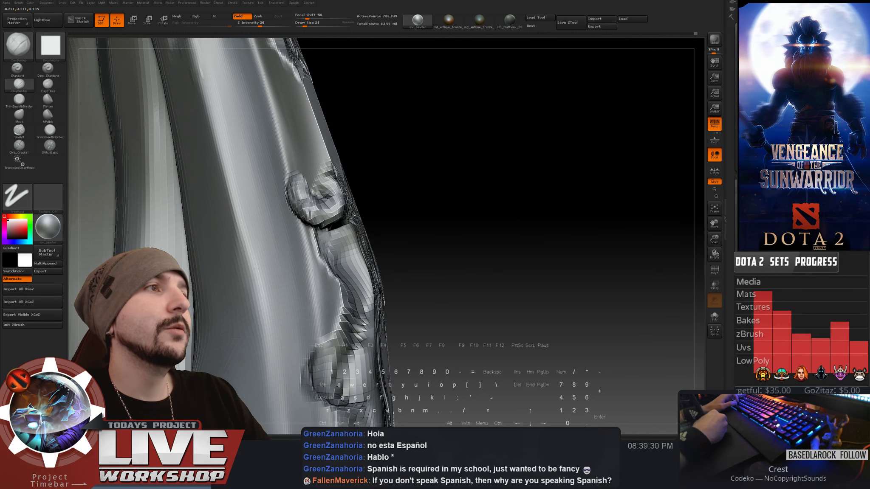
{"action": "key", "text": "shift"}
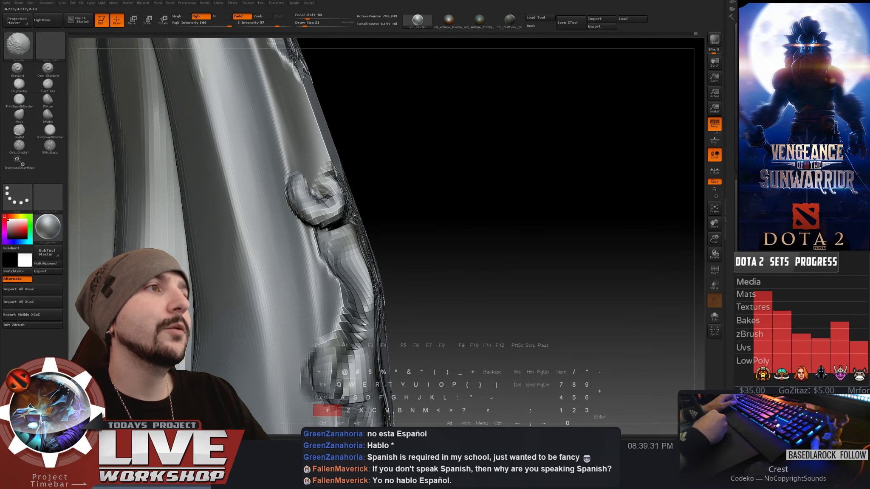
{"action": "key", "text": "f"}
{"action": "left_click_drag", "start_coordinate": [428, 165], "coordinate": [454, 237], "text": "alt"}
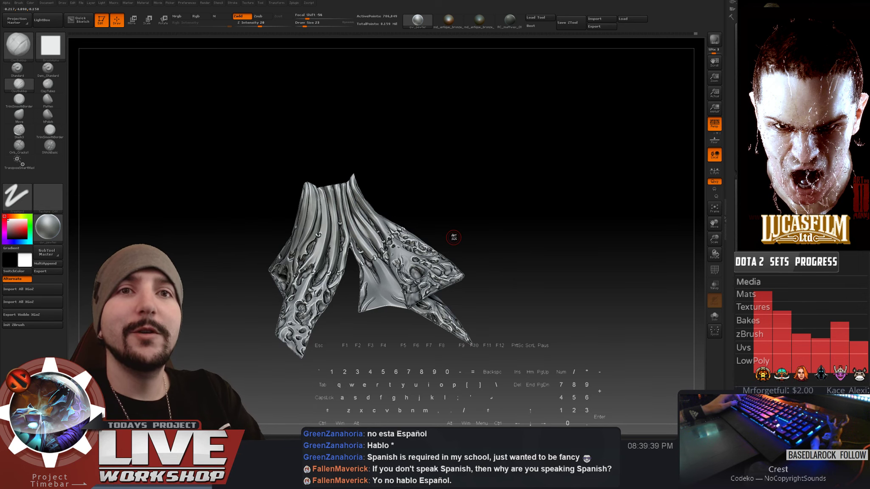
- Deepen and smooth the long crack in the fold above the bridging strands beside the perforated outer panel
{"action": "mouse_move", "coordinate": [431, 189]}
{"action": "left_mouse_down"}
{"action": "mouse_move", "coordinate": [524, 175]}
{"action": "mouse_move", "coordinate": [521, 162]}
{"action": "mouse_move", "coordinate": [551, 130]}
{"action": "mouse_move", "coordinate": [548, 158]}
{"action": "left_mouse_up"}
{"action": "left_click_drag", "start_coordinate": [508, 139], "coordinate": [526, 127], "text": "alt"}
{"action": "key", "text": "shift"}
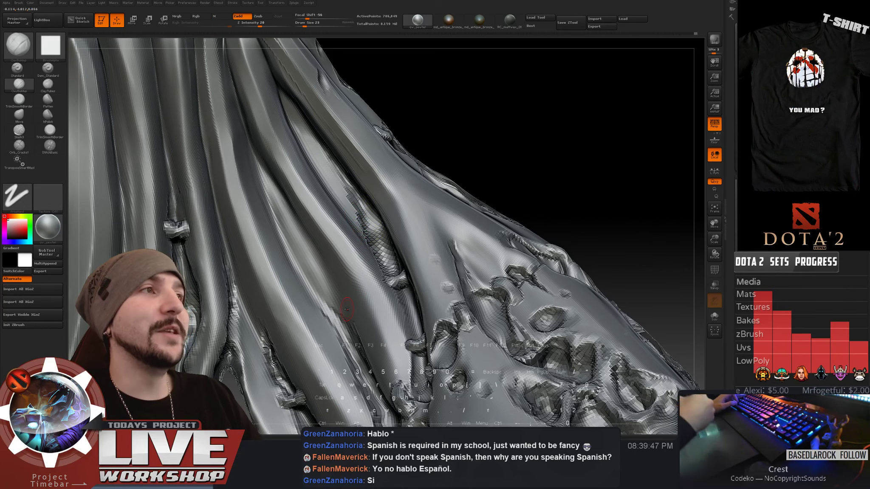
{"action": "left_click_drag", "start_coordinate": [614, 90], "coordinate": [339, 186]}
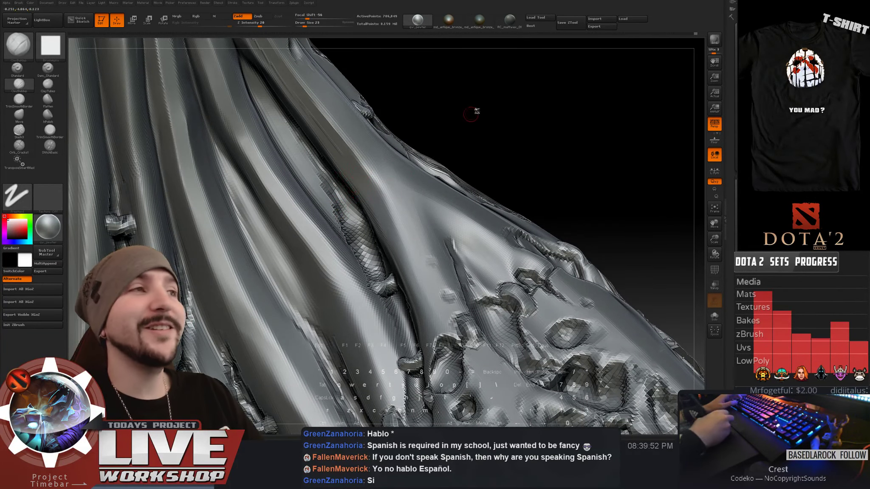
{"action": "left_click_drag", "start_coordinate": [470, 114], "coordinate": [336, 189]}
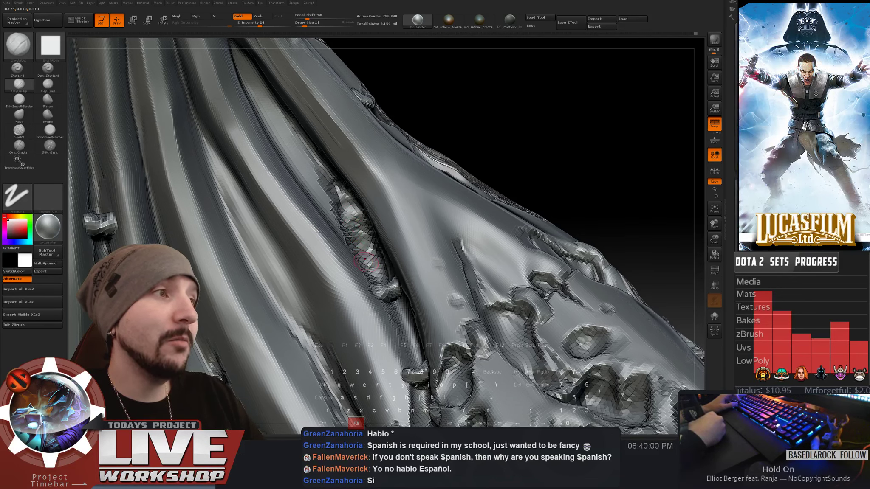
{"action": "key", "text": "shift"}
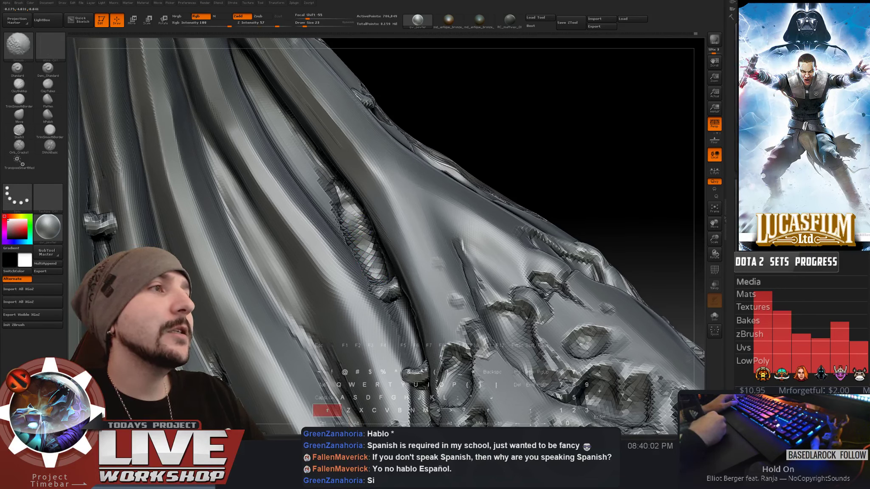
{"action": "mouse_move", "coordinate": [530, 120]}
{"action": "left_mouse_down"}
{"action": "mouse_move", "coordinate": [575, 127]}
{"action": "mouse_move", "coordinate": [567, 116]}
{"action": "mouse_move", "coordinate": [579, 107]}
{"action": "mouse_move", "coordinate": [584, 144]}
{"action": "left_mouse_up"}
{"action": "left_click_drag", "start_coordinate": [243, 259], "coordinate": [257, 316], "text": "alt"}
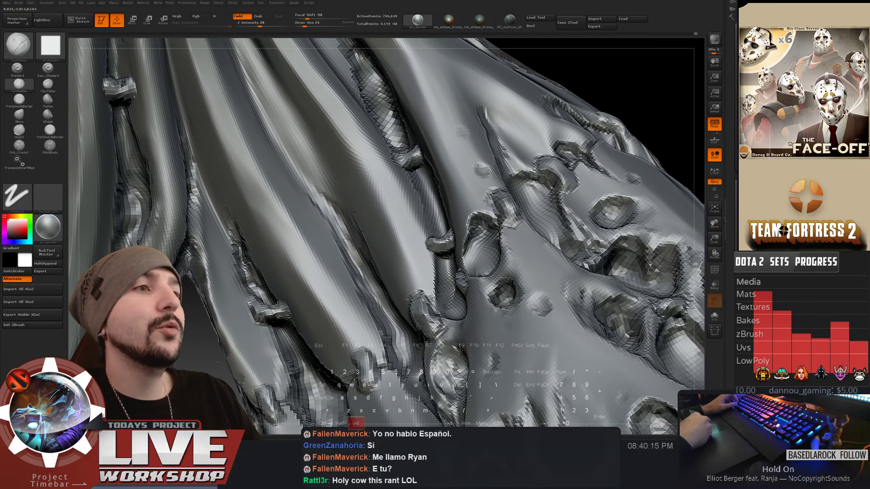
- Carve narrow grooves up from the inner panel's lower edge and along its side, adjusting the brush size for the groove tip
{"action": "key", "text": "f"}
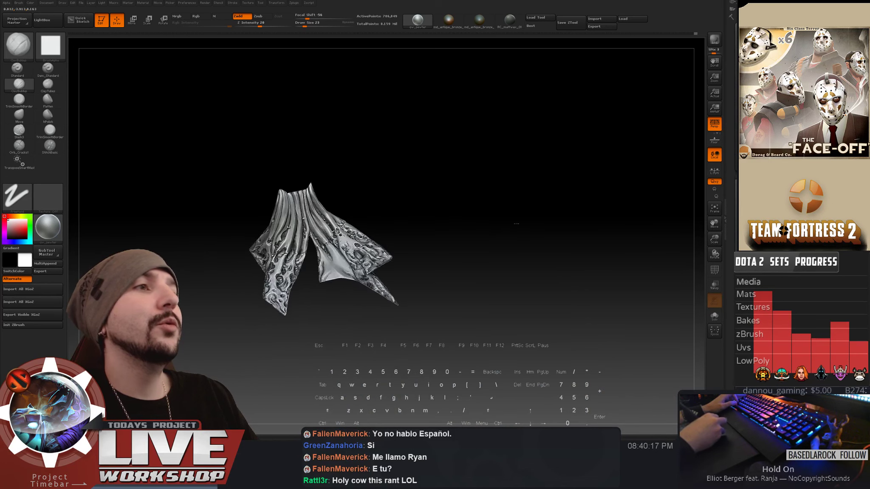
{"action": "left_click_drag", "start_coordinate": [517, 224], "coordinate": [440, 172]}
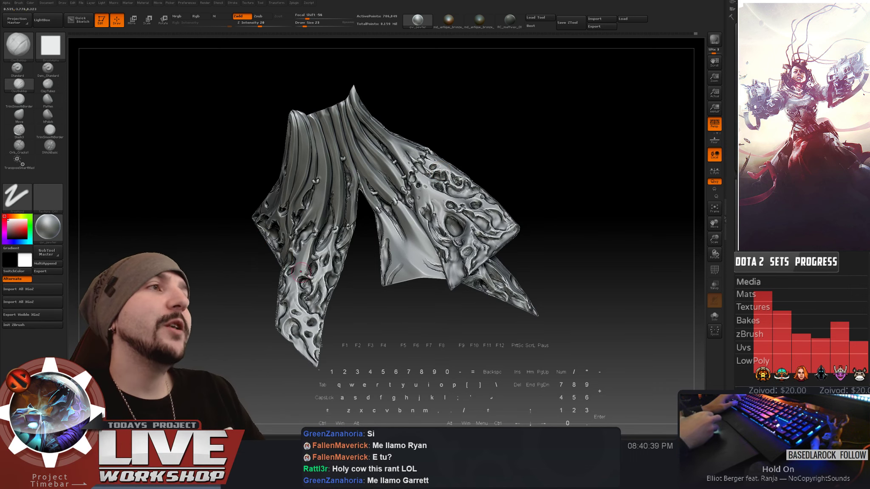
{"action": "mouse_move", "coordinate": [301, 271]}
{"action": "right_mouse_down"}
{"action": "mouse_move", "coordinate": [420, 352]}
{"action": "mouse_move", "coordinate": [311, 304]}
{"action": "right_mouse_up"}
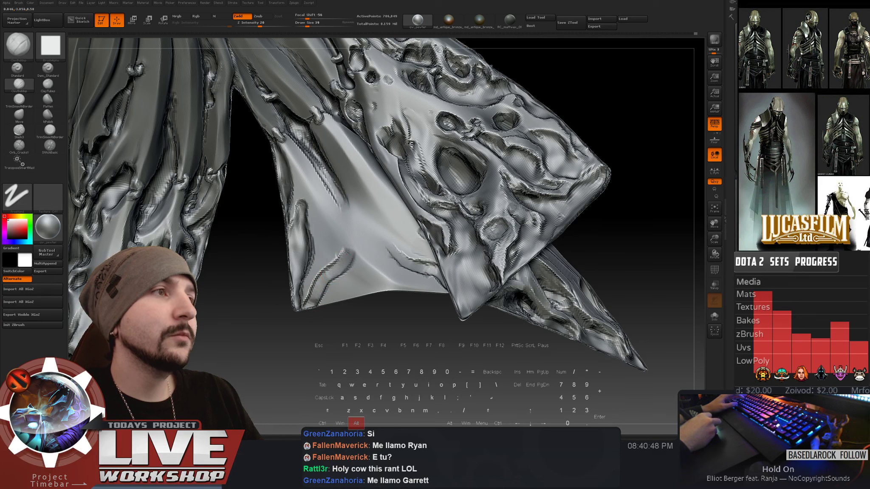
{"action": "key", "text": "["}
{"action": "key", "text": "["}
{"action": "key", "text": "["}
{"action": "key", "text": "["}
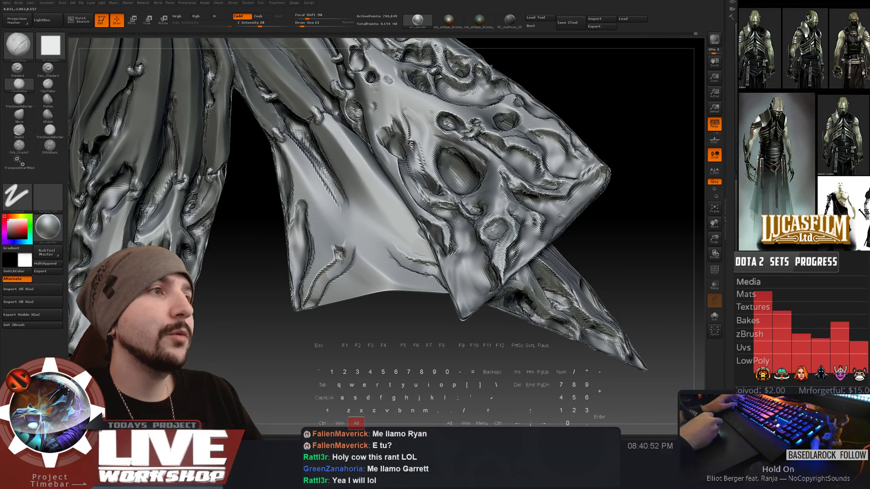
{"action": "key", "text": "]"}
{"action": "key", "text": "]"}
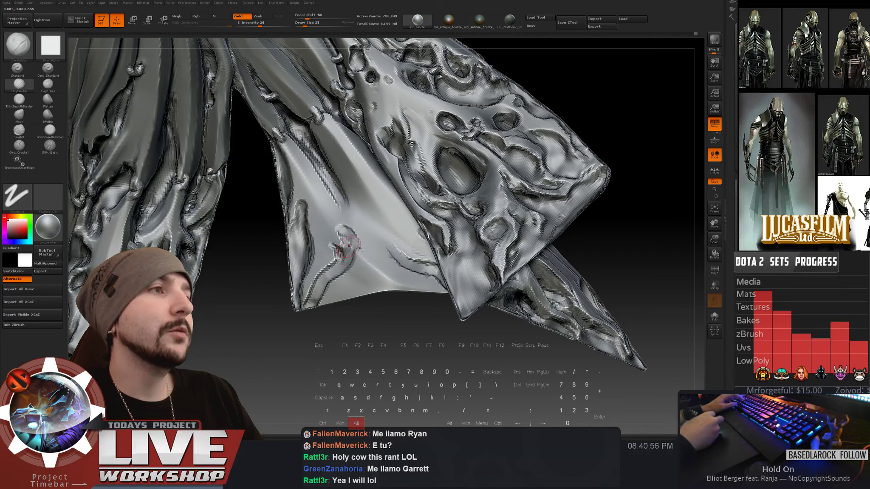
- Widen the grooves into one broad pointed tear along the inner panel's lower edge, smooth it, and check the whole cape
{"action": "mouse_move", "coordinate": [352, 245]}
{"action": "left_mouse_down", "text": "alt"}
{"action": "mouse_move", "coordinate": [342, 229]}
{"action": "mouse_move", "coordinate": [349, 235]}
{"action": "left_mouse_up", "text": "alt"}
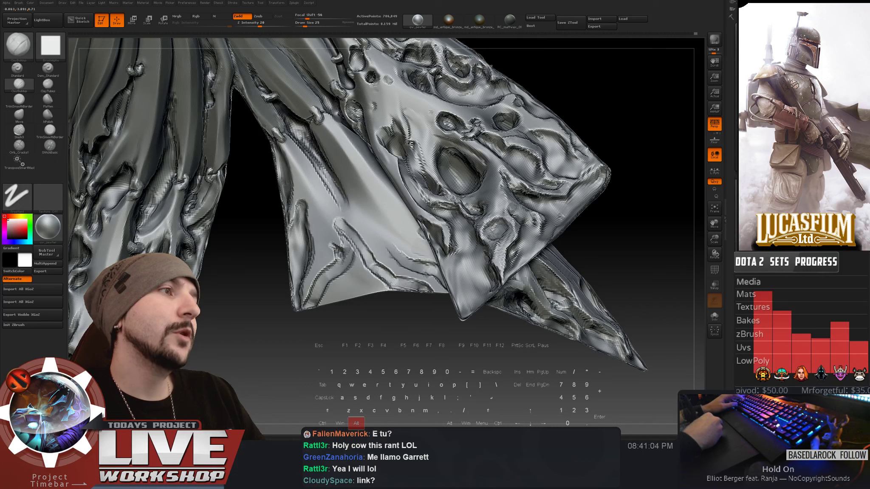
{"action": "mouse_move", "coordinate": [335, 272]}
{"action": "left_mouse_down", "text": "alt"}
{"action": "mouse_move", "coordinate": [327, 300]}
{"action": "mouse_move", "coordinate": [352, 258]}
{"action": "mouse_move", "coordinate": [388, 286]}
{"action": "mouse_move", "coordinate": [362, 257]}
{"action": "left_mouse_up", "text": "alt"}
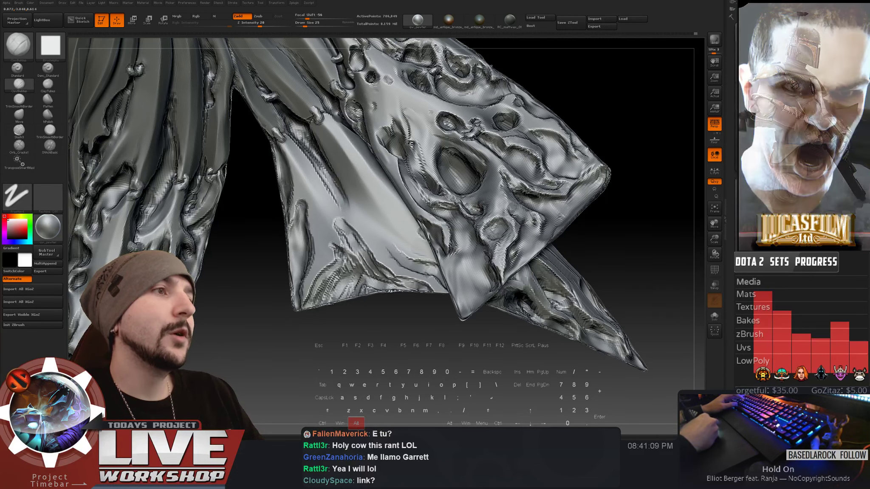
{"action": "key", "text": "shift"}
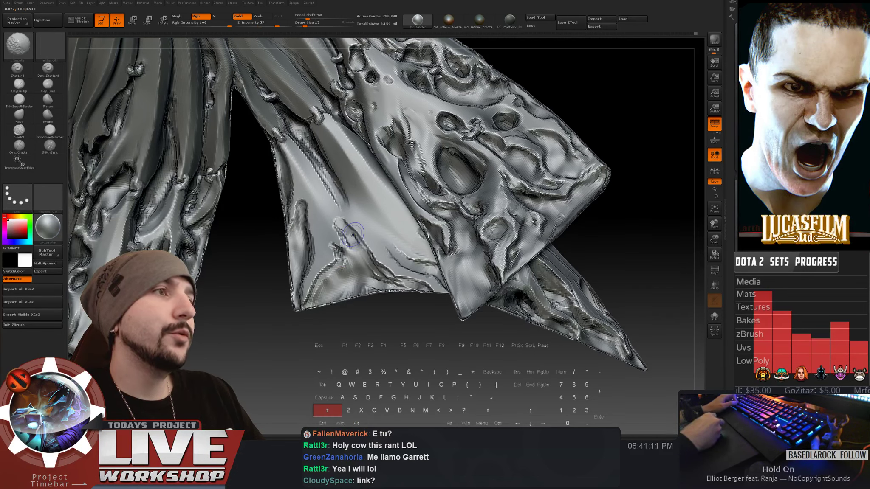
{"action": "key", "text": "alt"}
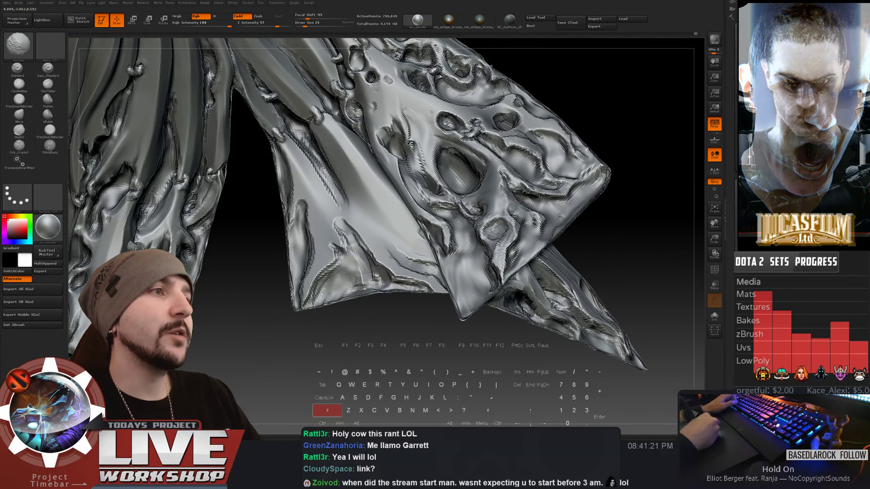
{"action": "key", "text": "shift"}
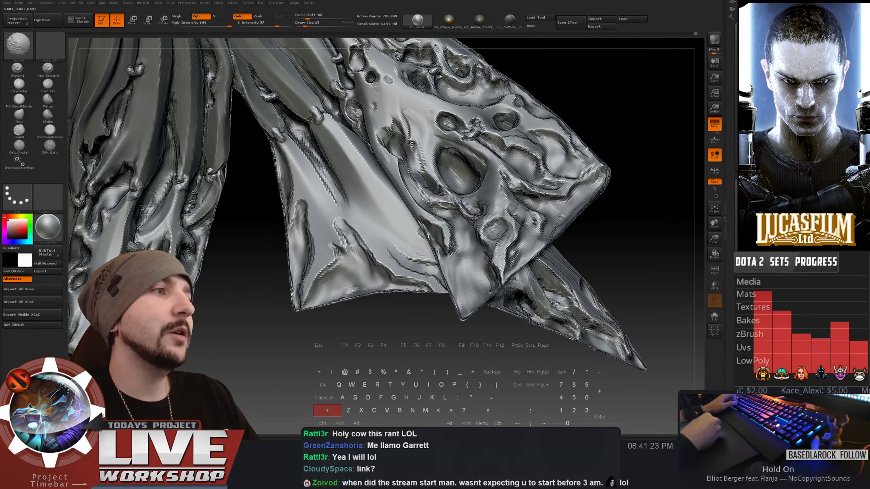
{"action": "key", "text": "f"}
{"action": "mouse_move", "coordinate": [324, 124]}
{"action": "left_mouse_down"}
{"action": "mouse_move", "coordinate": [558, 228]}
{"action": "mouse_move", "coordinate": [552, 247]}
{"action": "mouse_move", "coordinate": [542, 241]}
{"action": "mouse_move", "coordinate": [544, 274]}
{"action": "mouse_move", "coordinate": [553, 248]}
{"action": "mouse_move", "coordinate": [532, 255]}
{"action": "left_mouse_up"}
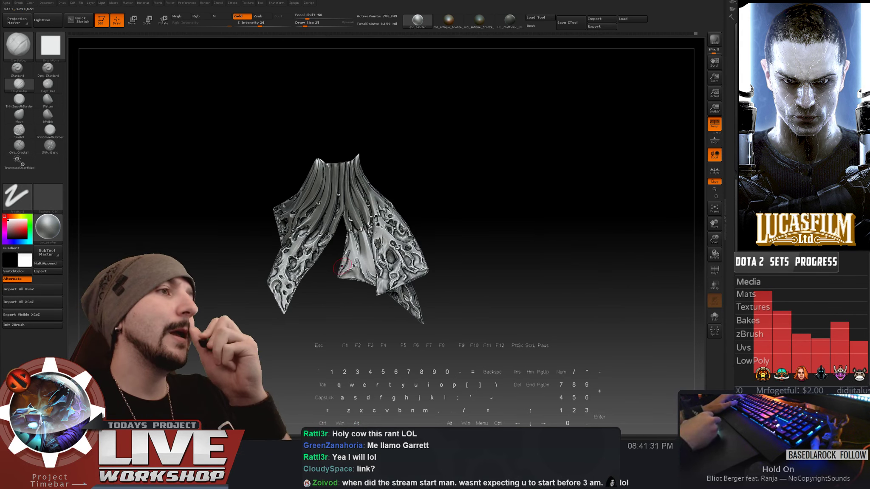
{"action": "left_click_drag", "start_coordinate": [342, 266], "coordinate": [355, 245], "text": "alt"}
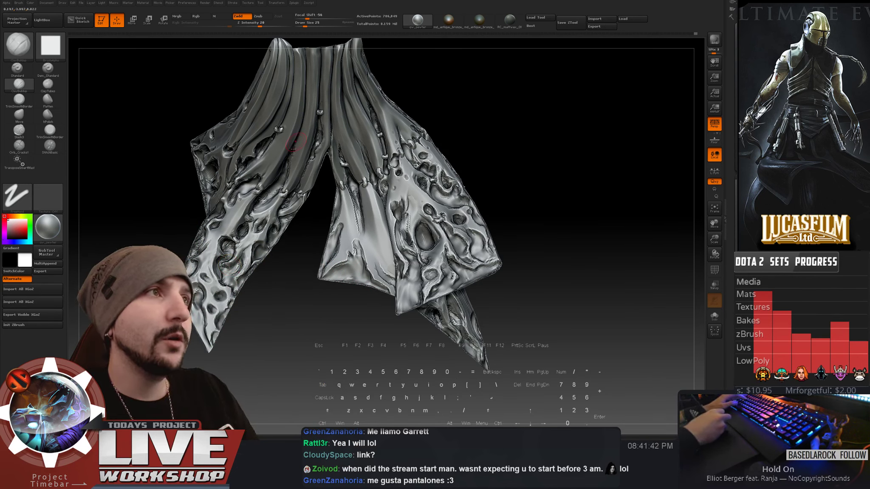
- Carve and smooth the crease directly above the split between the cape's two hanging panels
{"action": "left_click_drag", "start_coordinate": [291, 307], "coordinate": [212, 183]}
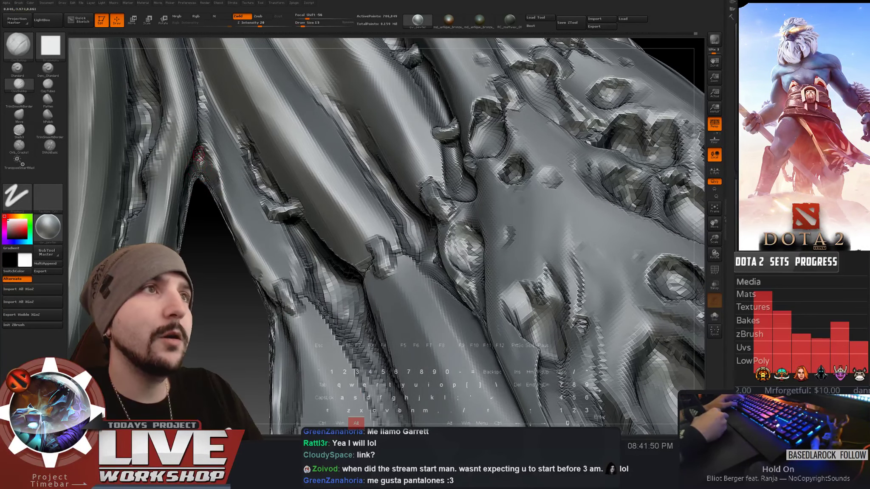
{"action": "key", "text": "shift"}
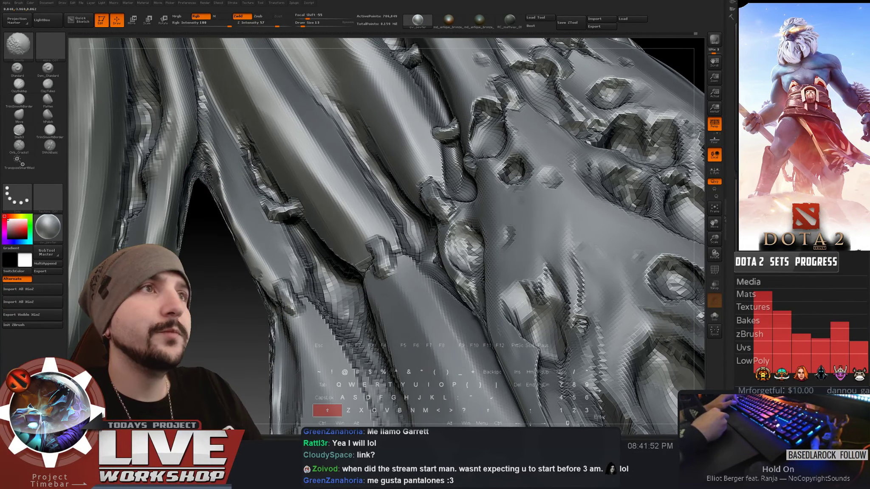
{"action": "left_click_drag", "start_coordinate": [211, 212], "coordinate": [203, 210]}
{"action": "left_click_drag", "start_coordinate": [202, 149], "coordinate": [199, 158], "text": "shift"}
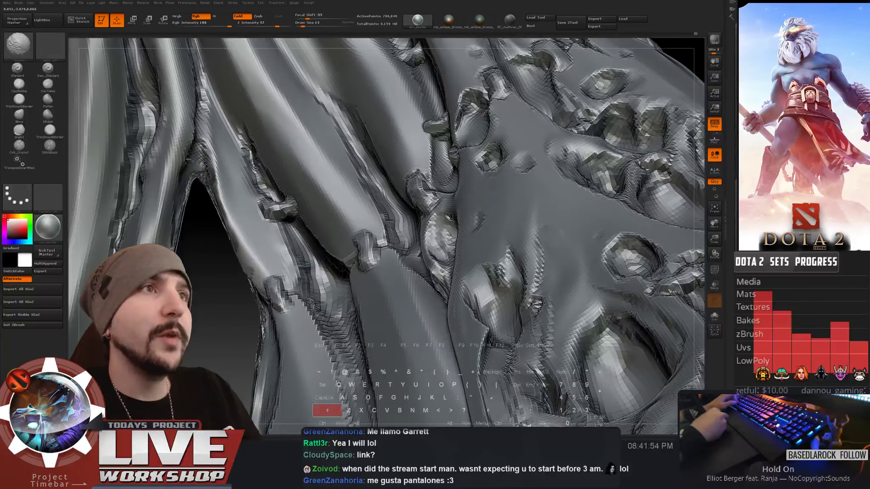
- Build two small strands bridging the crease above the split, one above the other, and smooth their ends
{"action": "key", "text": "s"}
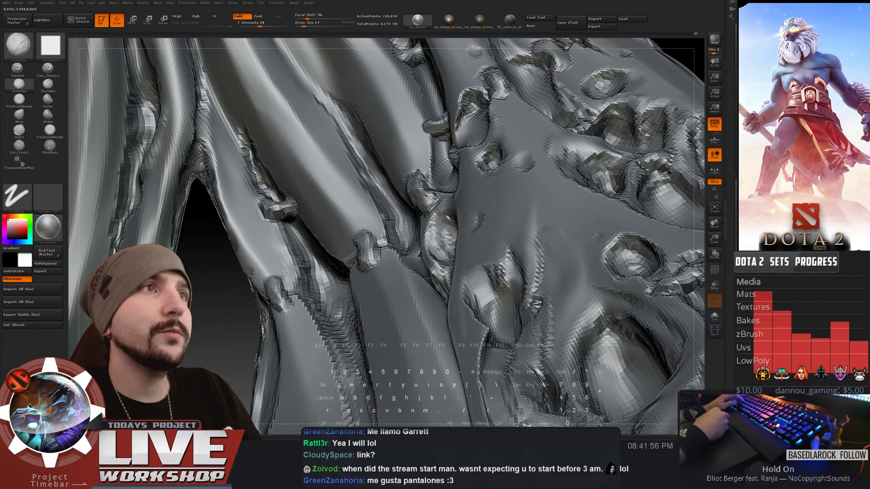
{"action": "key", "text": "shift"}
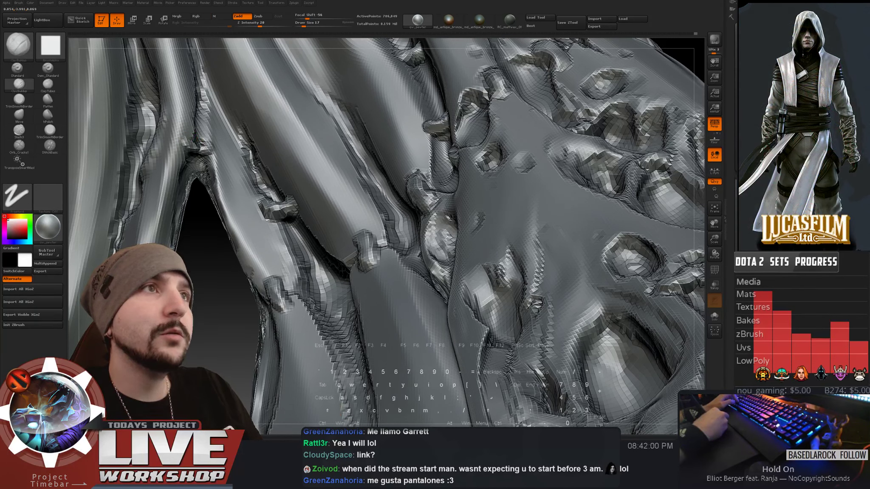
{"action": "key", "text": "shift"}
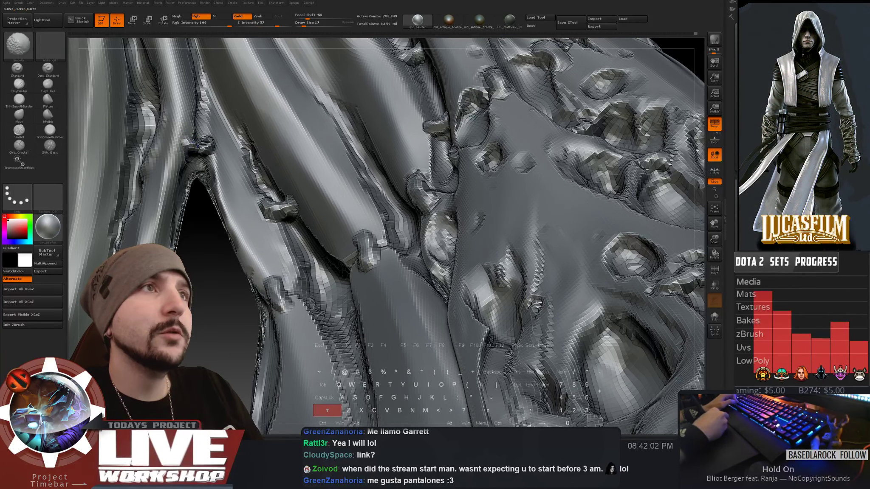
{"action": "right_click_drag", "start_coordinate": [204, 147], "coordinate": [184, 182]}
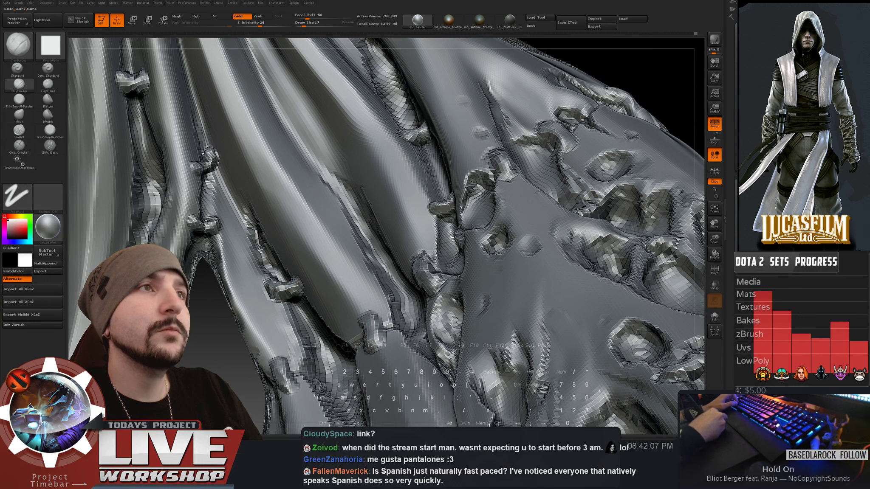
{"action": "key", "text": "shift"}
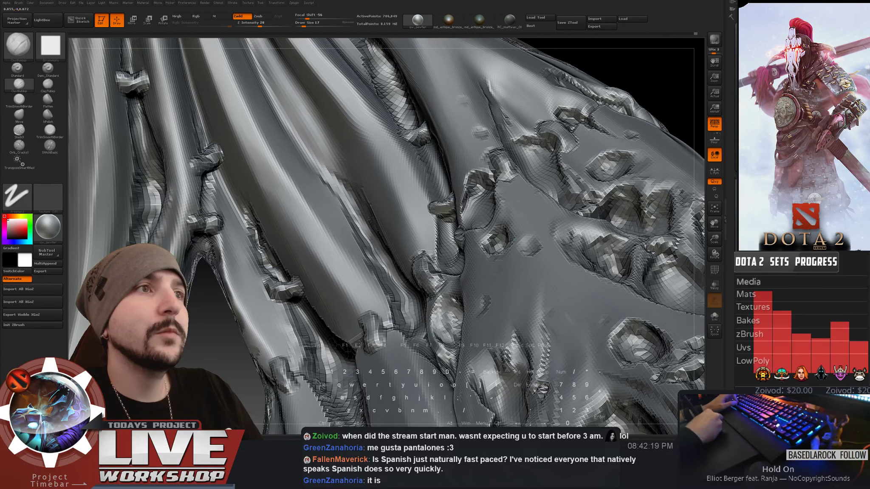
{"action": "right_click_drag", "start_coordinate": [238, 238], "coordinate": [218, 51], "text": "ctrl"}
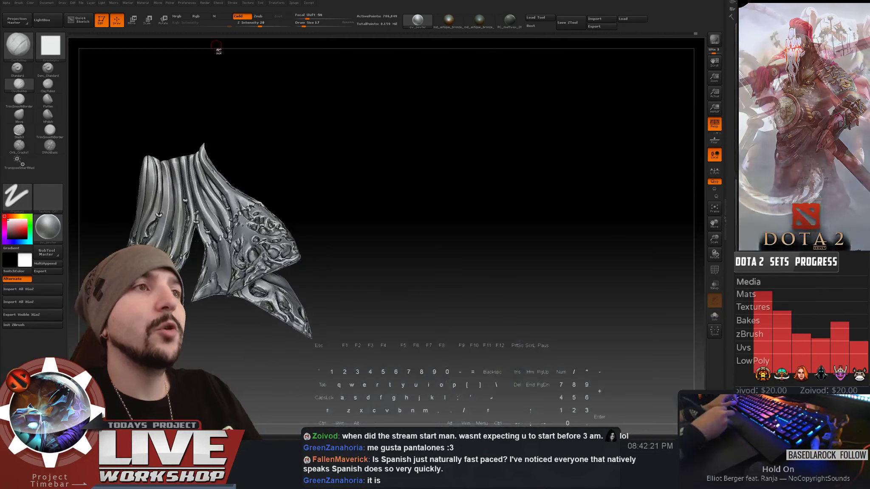
{"action": "mouse_move", "coordinate": [417, 238]}
{"action": "right_mouse_down", "text": "ctrl"}
{"action": "mouse_move", "coordinate": [427, 153]}
{"action": "mouse_move", "coordinate": [465, 220]}
{"action": "mouse_move", "coordinate": [430, 267]}
{"action": "mouse_move", "coordinate": [442, 257]}
{"action": "mouse_move", "coordinate": [435, 253]}
{"action": "right_mouse_up", "text": "ctrl"}
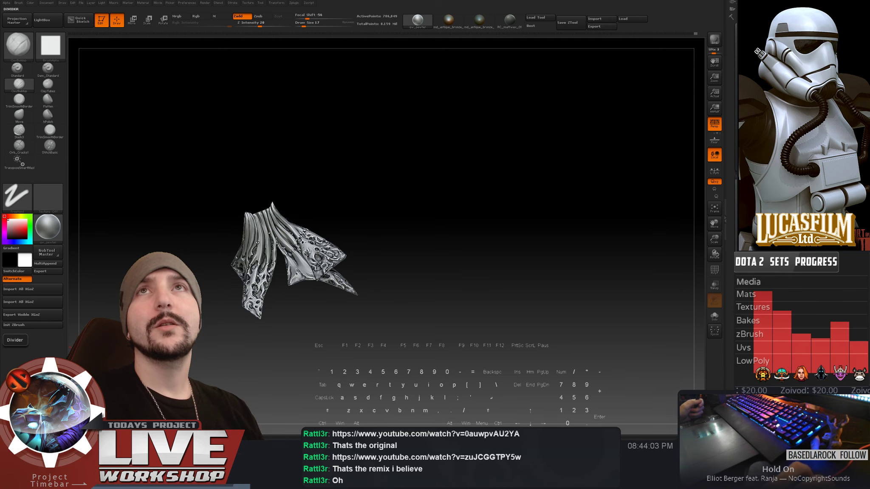
- Switch to the browser and sample the opening minute of the "Christian Bale Rant - Video Released" video, muting and restoring its sound
{"action": "key", "text": "alt+Tab"}
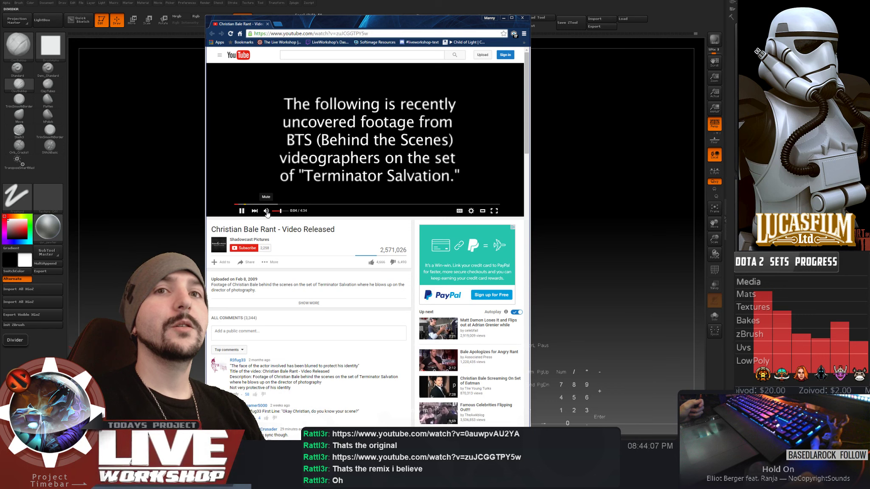
{"action": "left_click", "coordinate": [267, 211]}
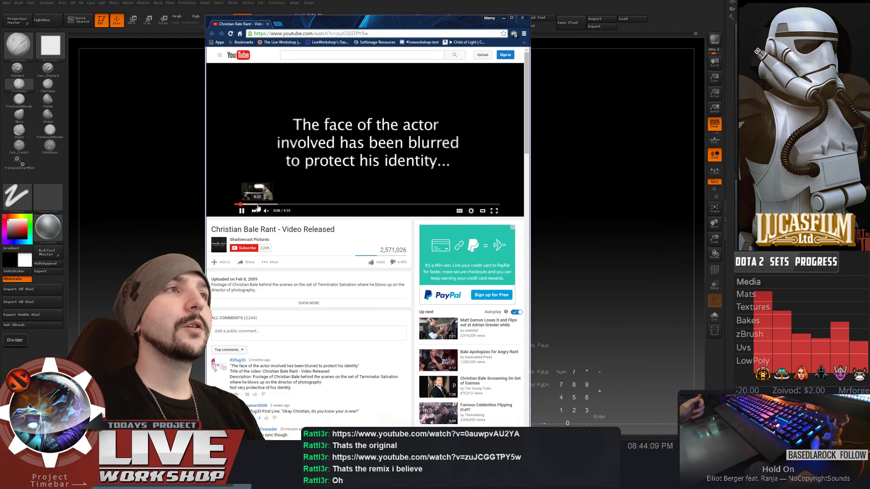
{"action": "left_click", "coordinate": [258, 205]}
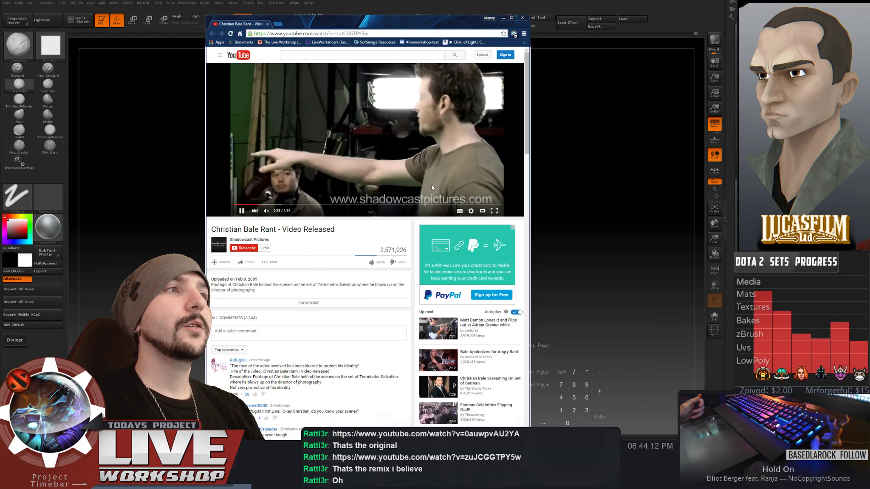
{"action": "left_click", "coordinate": [434, 184]}
{"action": "left_click", "coordinate": [281, 205]}
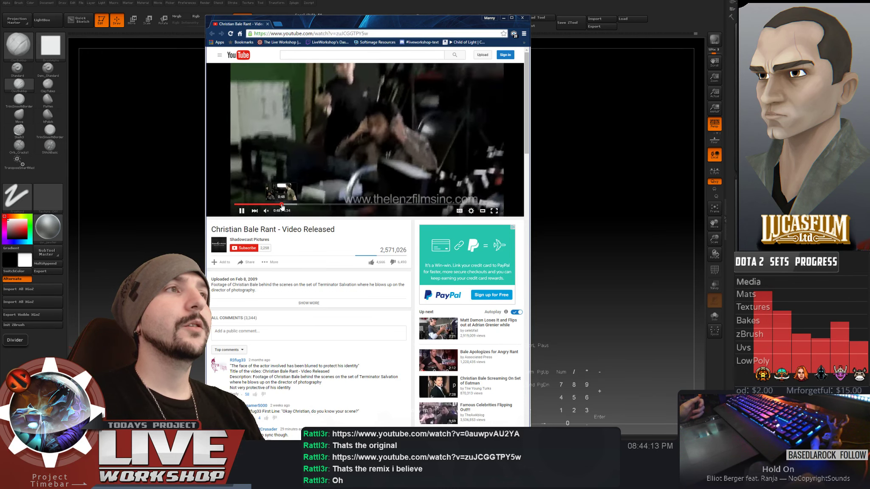
{"action": "left_click", "coordinate": [280, 212]}
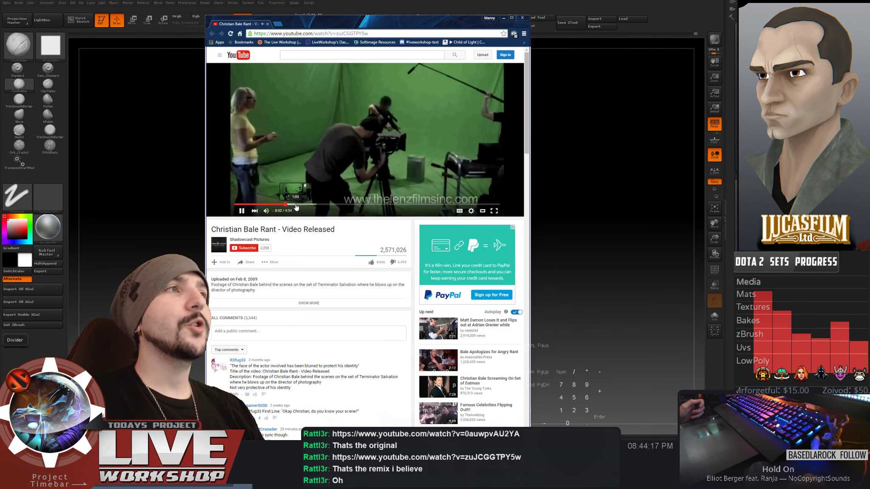
- Skip ahead through the rant video to about 2:50, pause it and close the browser window
{"action": "left_click", "coordinate": [304, 206]}
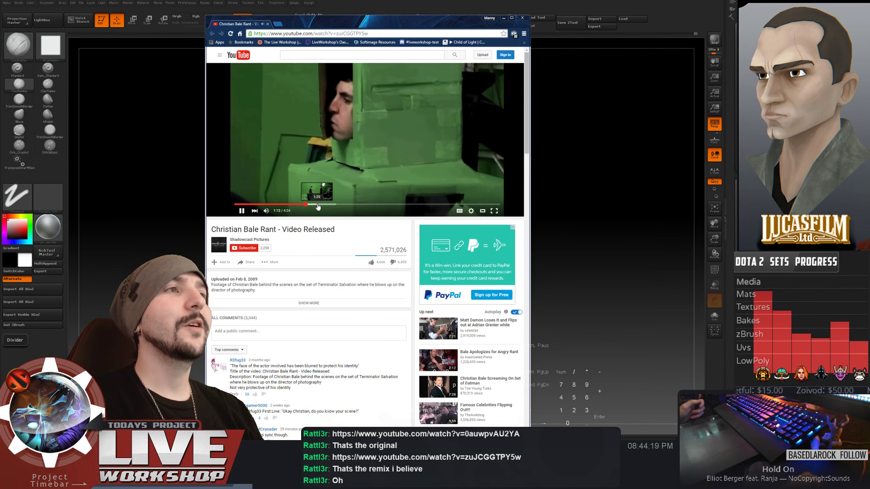
{"action": "left_click", "coordinate": [351, 205]}
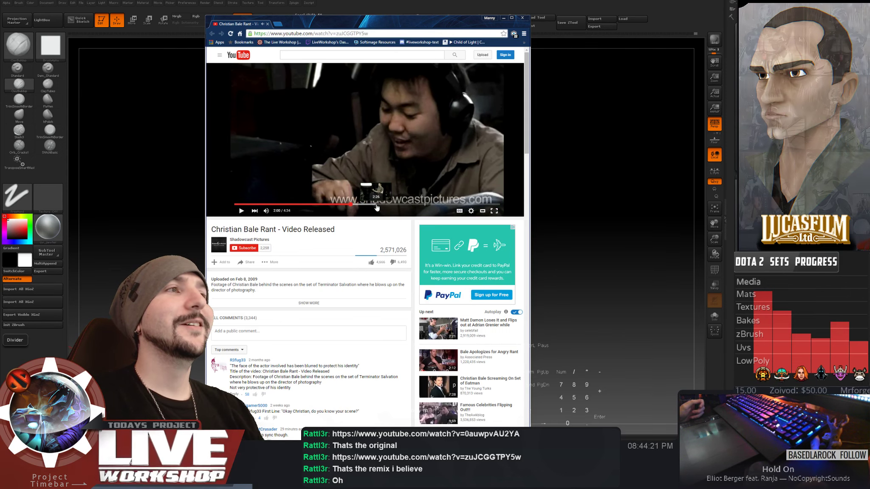
{"action": "left_click", "coordinate": [377, 205]}
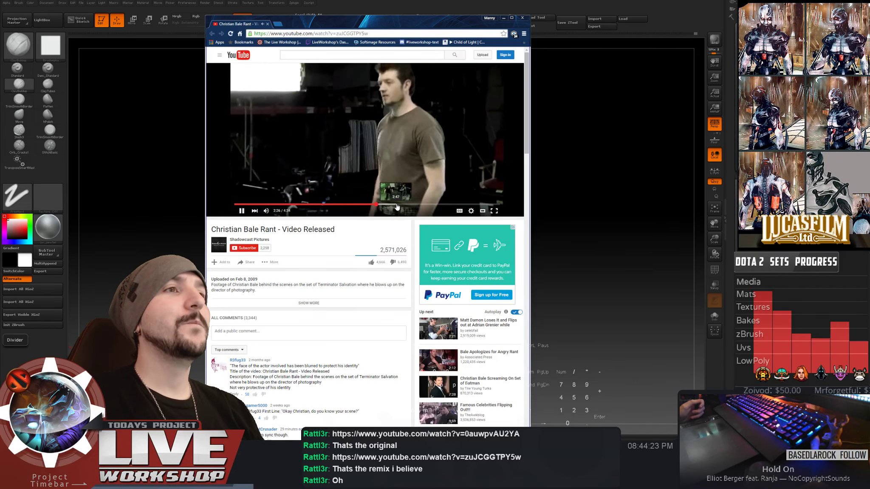
{"action": "left_click", "coordinate": [399, 206]}
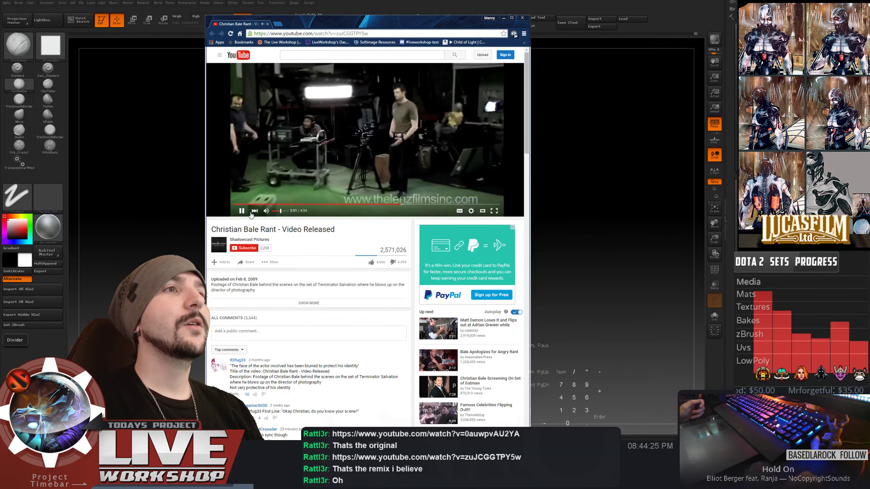
{"action": "left_click", "coordinate": [301, 198]}
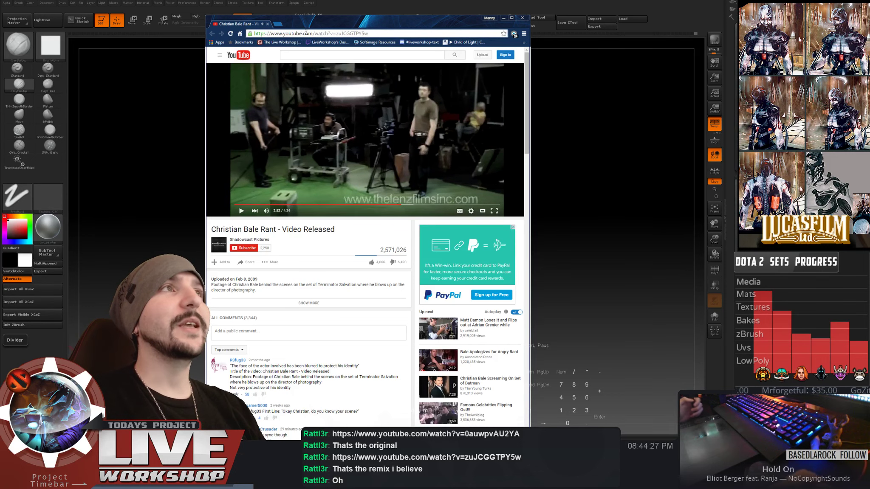
{"action": "left_click", "coordinate": [522, 18]}
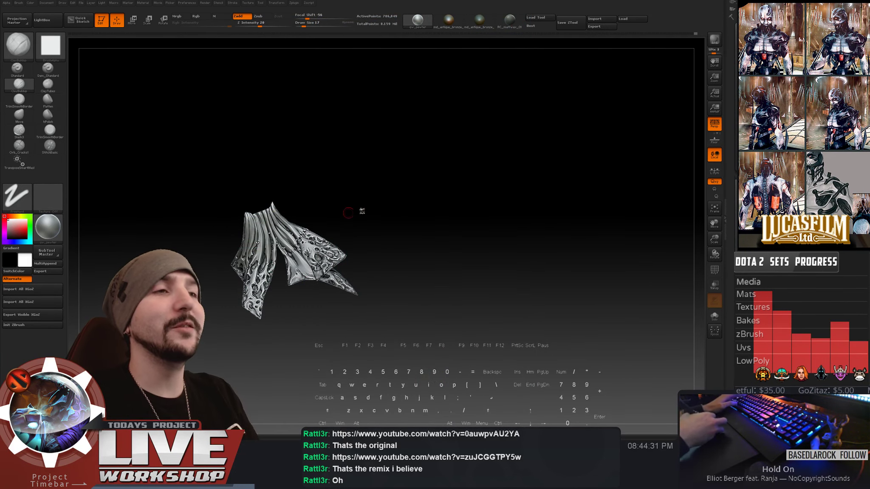
- Sculpt and smooth the fold creases around the small straps just above the gap between the cloth's hanging strips
{"action": "scroll", "coordinate": [456, 283], "scroll_direction": "up", "scroll_amount": 3}
{"action": "left_click_drag", "start_coordinate": [456, 283], "coordinate": [323, 170]}
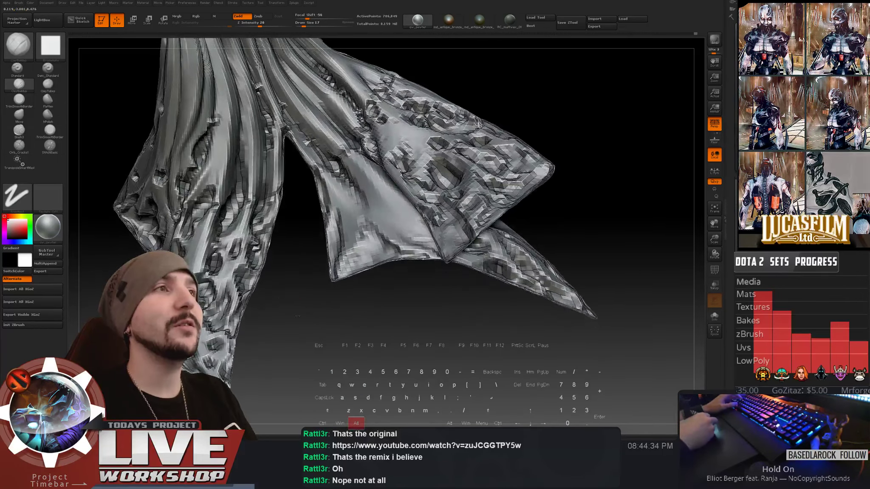
{"action": "scroll", "coordinate": [314, 161], "scroll_direction": "up", "scroll_amount": 3}
{"action": "scroll", "coordinate": [315, 199], "scroll_direction": "up", "scroll_amount": 5}
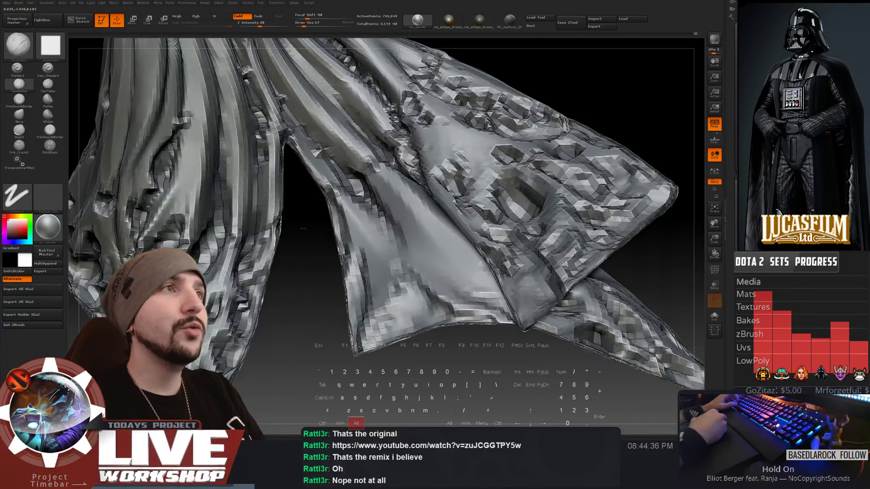
{"action": "left_click_drag", "start_coordinate": [315, 243], "coordinate": [283, 107]}
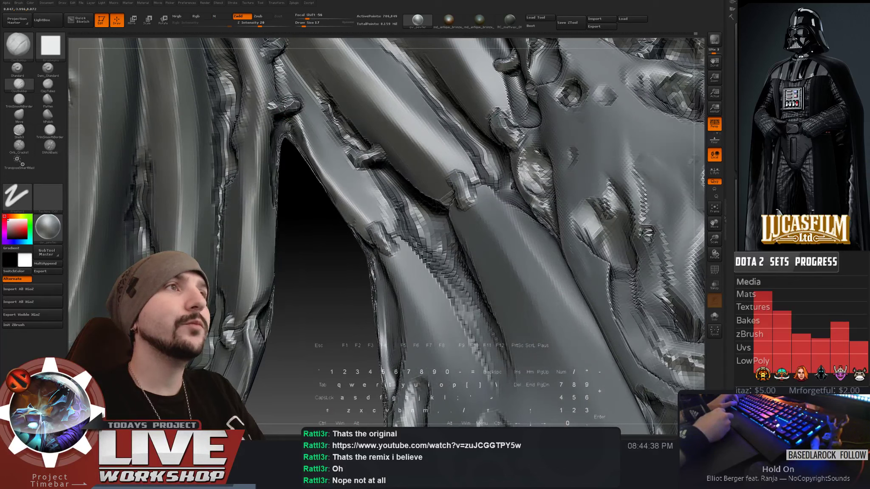
{"action": "key", "text": "shift"}
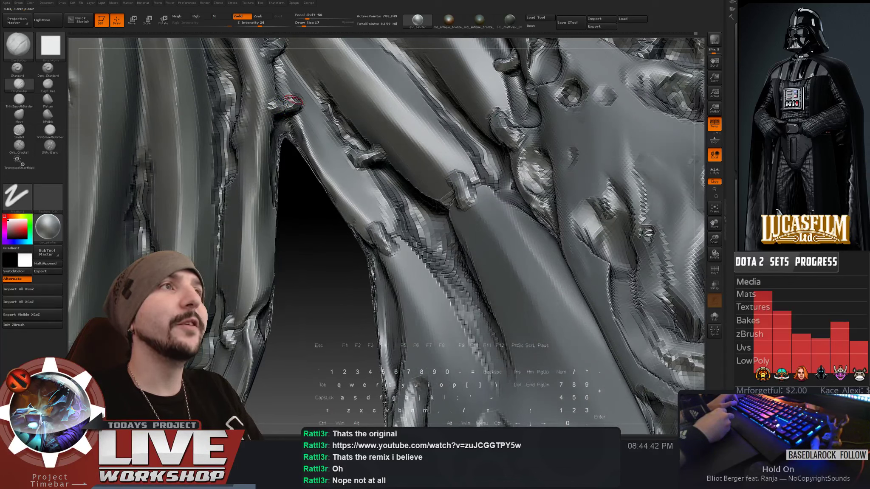
{"action": "key", "text": "shift"}
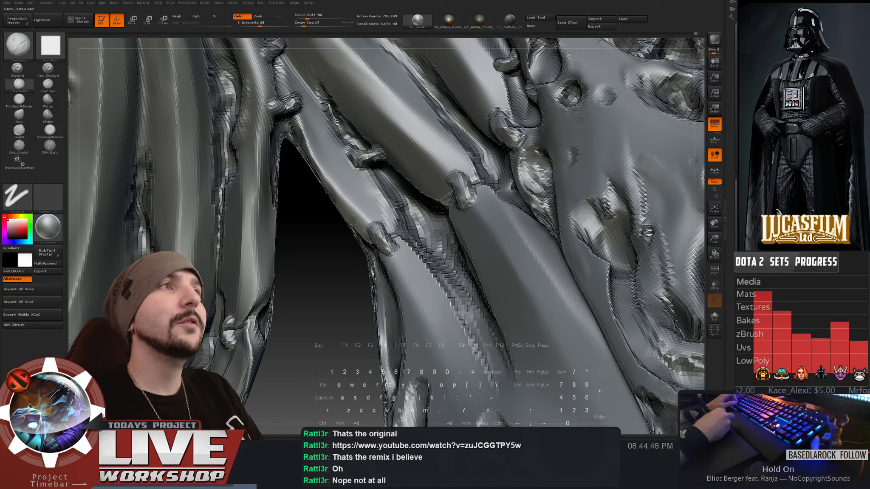
{"action": "left_click_drag", "start_coordinate": [305, 180], "coordinate": [323, 178]}
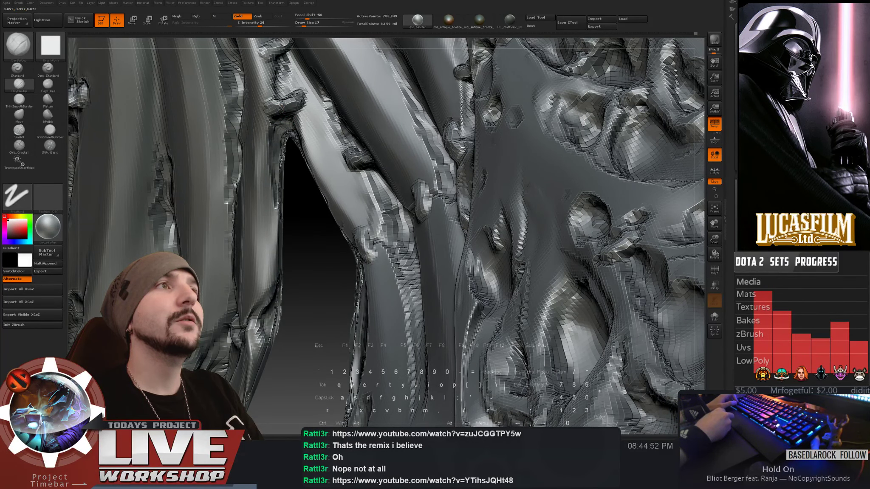
{"action": "key", "text": "shift"}
{"action": "key", "text": "shift"}
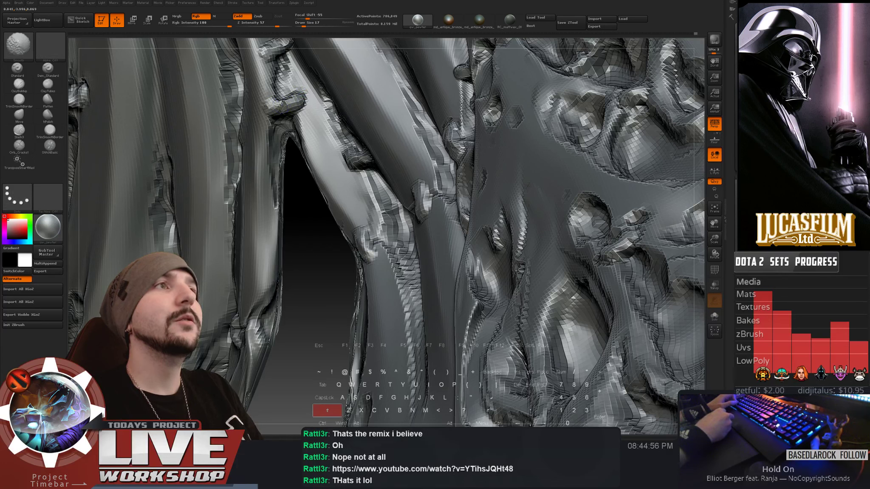
{"action": "mouse_move", "coordinate": [301, 195]}
{"action": "left_mouse_down"}
{"action": "mouse_move", "coordinate": [379, 159]}
{"action": "mouse_move", "coordinate": [465, 226]}
{"action": "mouse_move", "coordinate": [491, 180]}
{"action": "mouse_move", "coordinate": [410, 201]}
{"action": "left_mouse_up"}
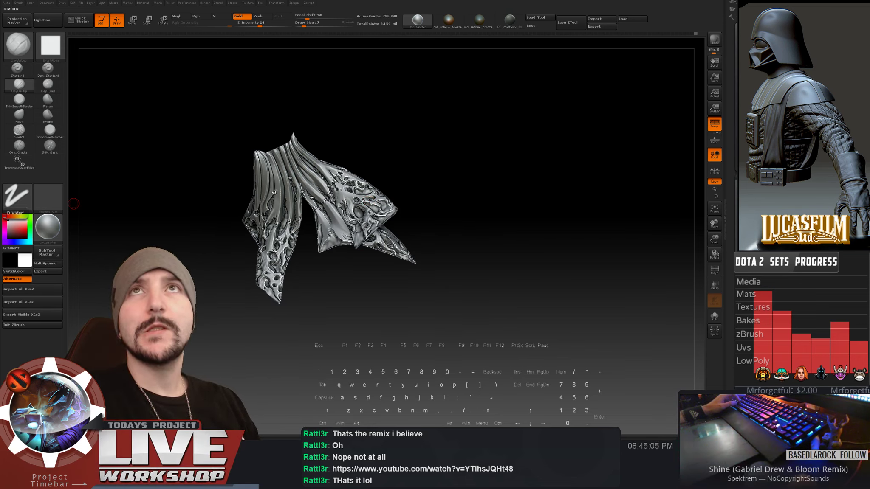
- Bring up the "Bale Out - RevoLucian's Christian Bale Remix!" video in the browser, then put the window away and return to ZBrush
{"action": "left_click_drag", "start_coordinate": [0, 15], "coordinate": [291, 37]}
{"action": "left_click", "coordinate": [209, 219]}
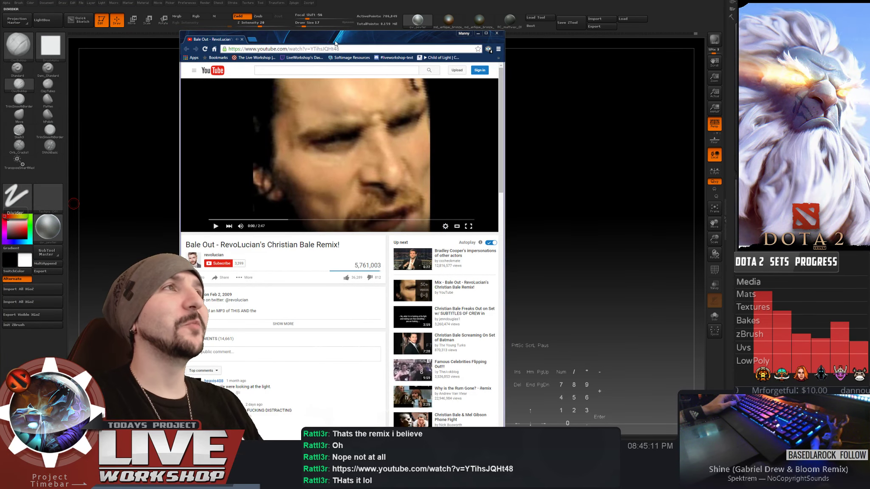
{"action": "left_click_drag", "start_coordinate": [335, 44], "coordinate": [376, 4]}
{"action": "key", "text": "super+Down"}
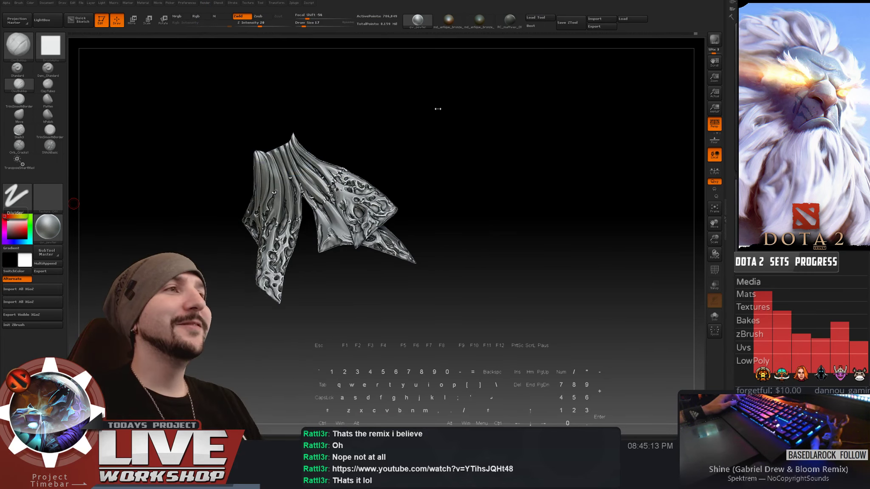
- Carve the torn crease leading down to the strap beside the cloth gap, alternating carving strokes with smoothing
{"action": "mouse_move", "coordinate": [466, 119]}
{"action": "left_mouse_down"}
{"action": "mouse_move", "coordinate": [518, 189]}
{"action": "mouse_move", "coordinate": [598, 157]}
{"action": "mouse_move", "coordinate": [546, 130]}
{"action": "left_mouse_up"}
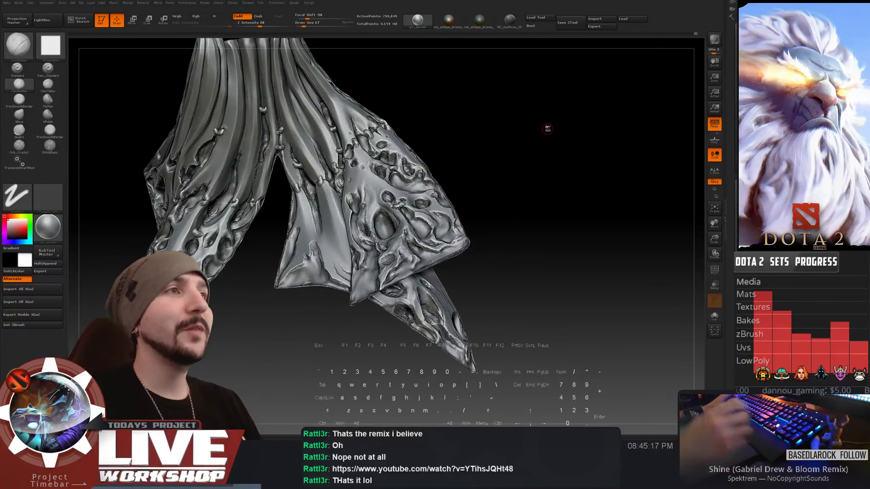
{"action": "mouse_move", "coordinate": [478, 219]}
{"action": "left_mouse_down", "text": "alt"}
{"action": "mouse_move", "coordinate": [525, 259]}
{"action": "mouse_move", "coordinate": [531, 306]}
{"action": "left_mouse_up", "text": "alt"}
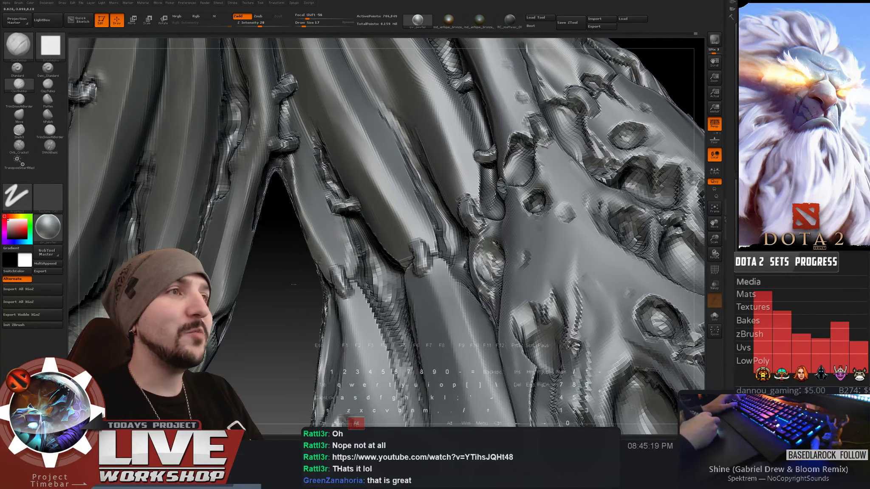
{"action": "left_click_drag", "start_coordinate": [293, 217], "coordinate": [359, 243], "text": "alt"}
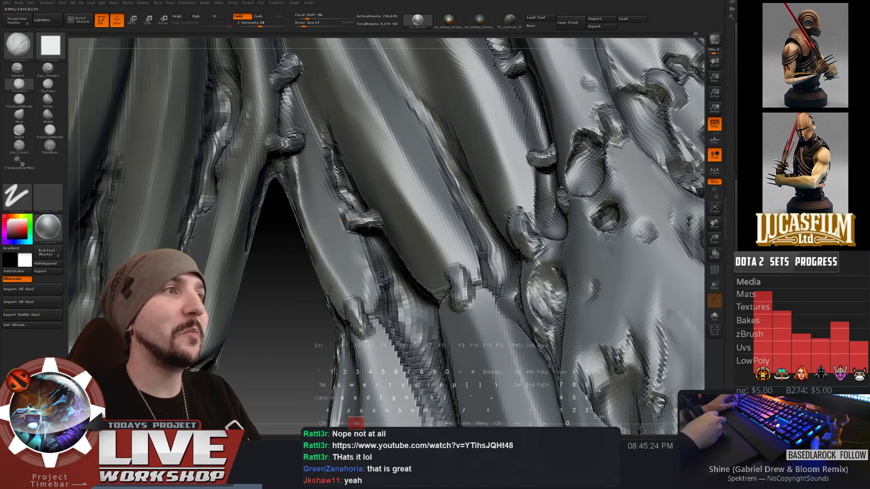
{"action": "key", "text": "shift"}
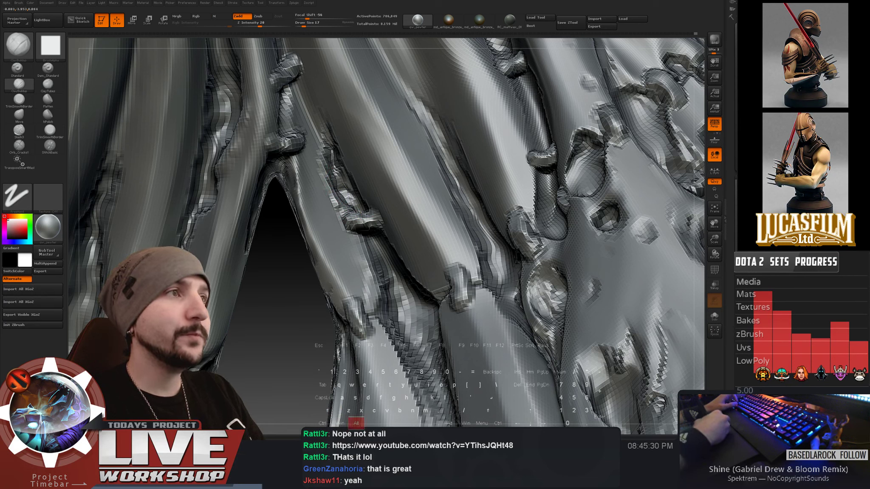
{"action": "key", "text": "shift"}
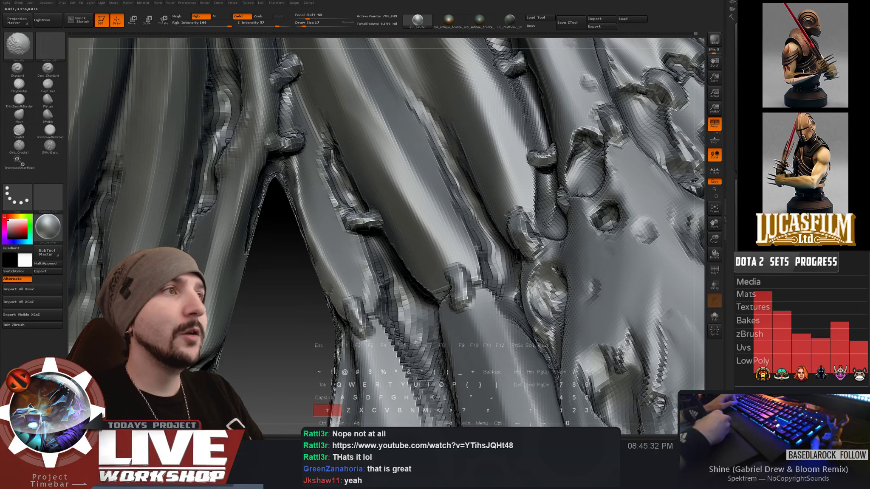
{"action": "key", "text": "alt"}
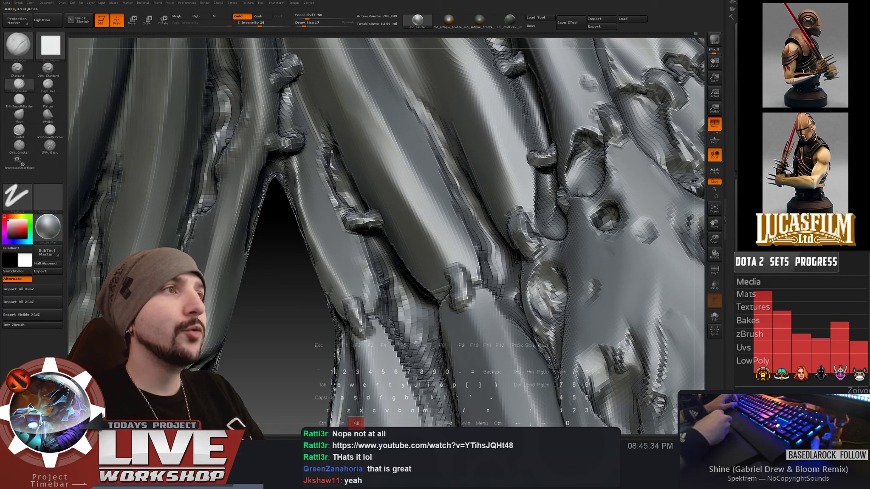
{"action": "key", "text": "shift"}
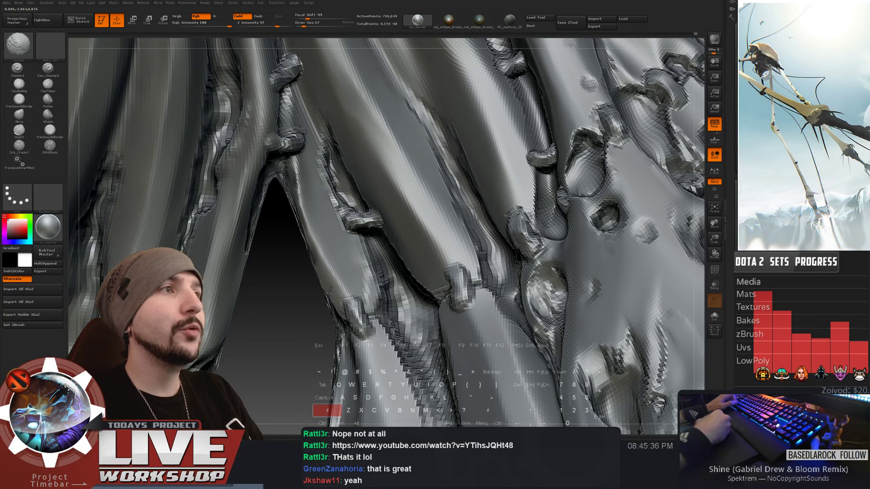
{"action": "key", "text": "alt"}
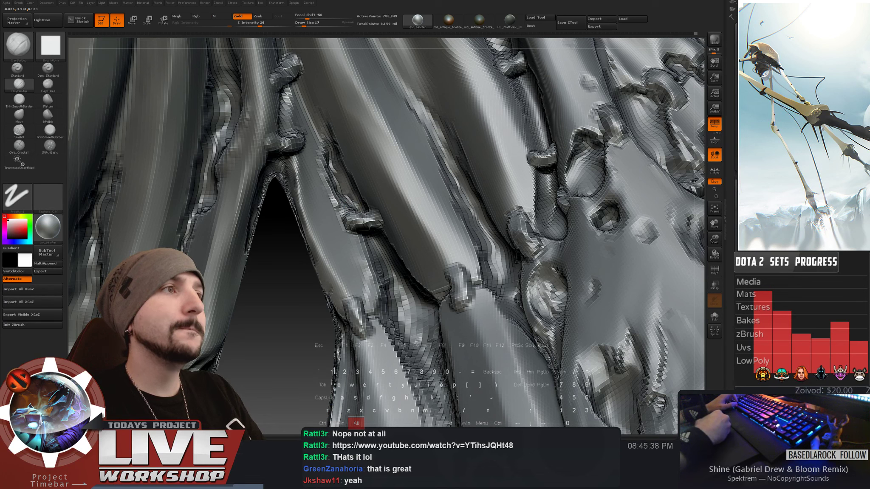
- Carve and smooth the crease between the straps above the gap, and trim the cloth edge across the gap
{"action": "left_click_drag", "start_coordinate": [329, 160], "coordinate": [335, 179], "text": "alt"}
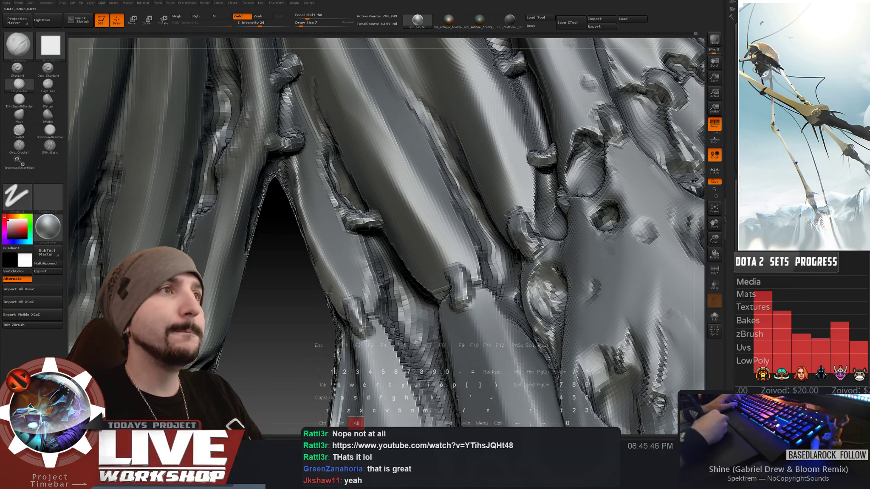
{"action": "key", "text": "shift"}
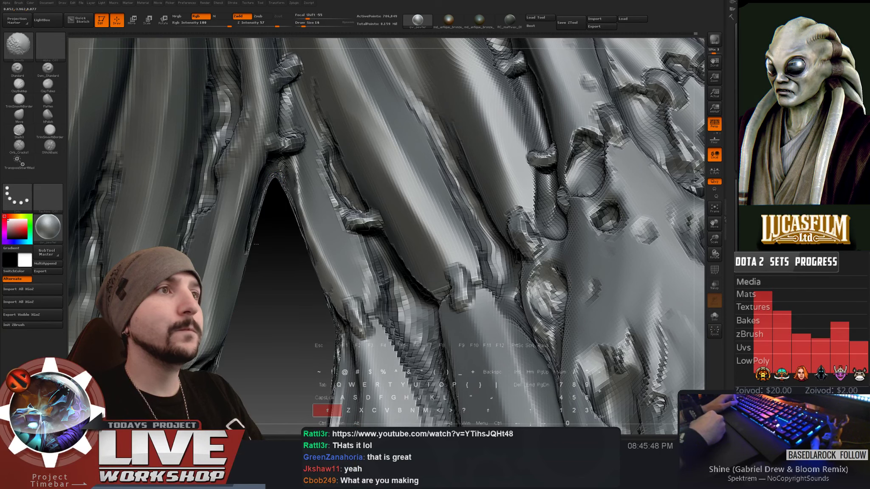
{"action": "key", "text": "alt"}
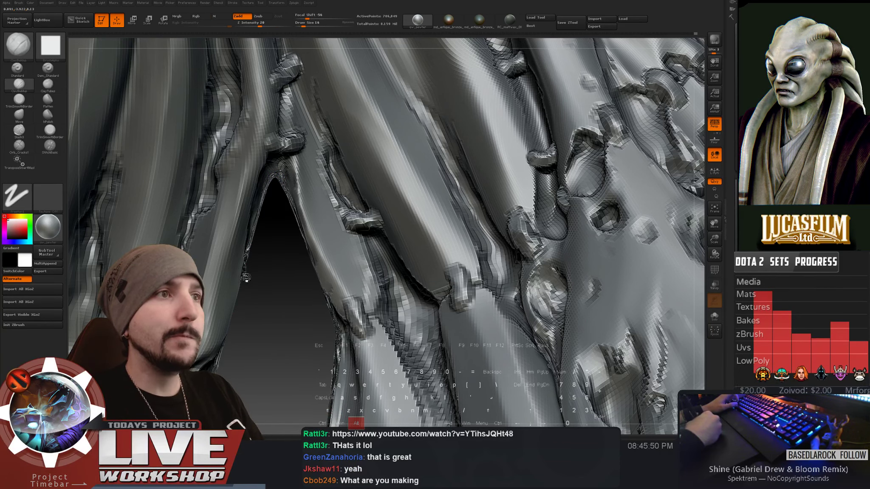
- Carve a torn crease along the hanging strip's inner edge just below the lowest strap beside the gap
{"action": "left_click_drag", "start_coordinate": [309, 310], "coordinate": [307, 197], "text": "alt"}
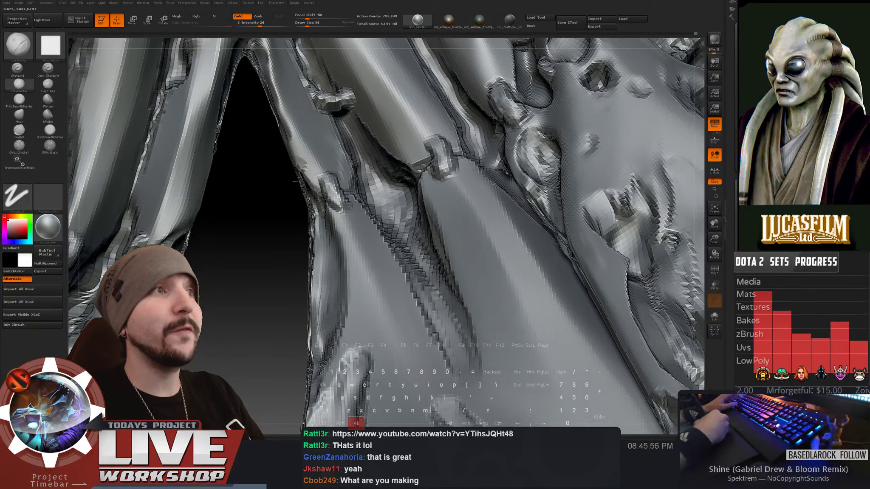
{"action": "key", "text": "shift"}
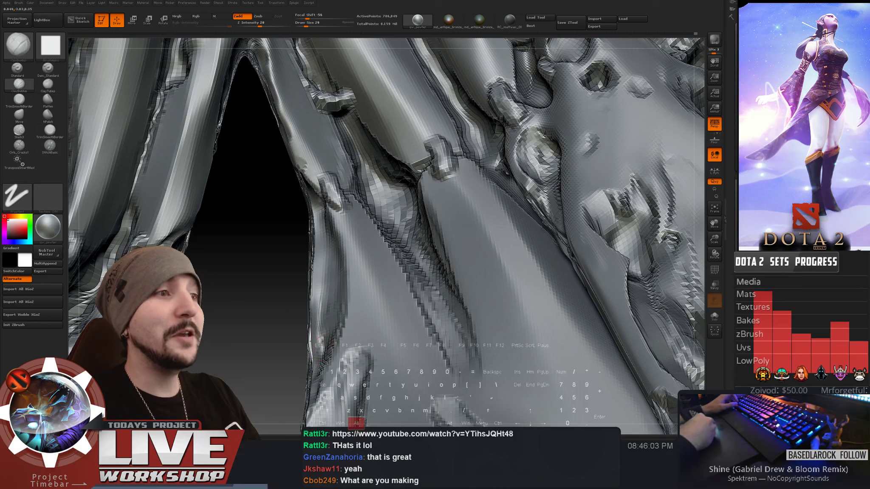
{"action": "mouse_move", "coordinate": [330, 336]}
{"action": "left_mouse_down", "text": "alt"}
{"action": "mouse_move", "coordinate": [331, 281]}
{"action": "mouse_move", "coordinate": [326, 329]}
{"action": "left_mouse_up", "text": "alt"}
{"action": "key", "text": "shift"}
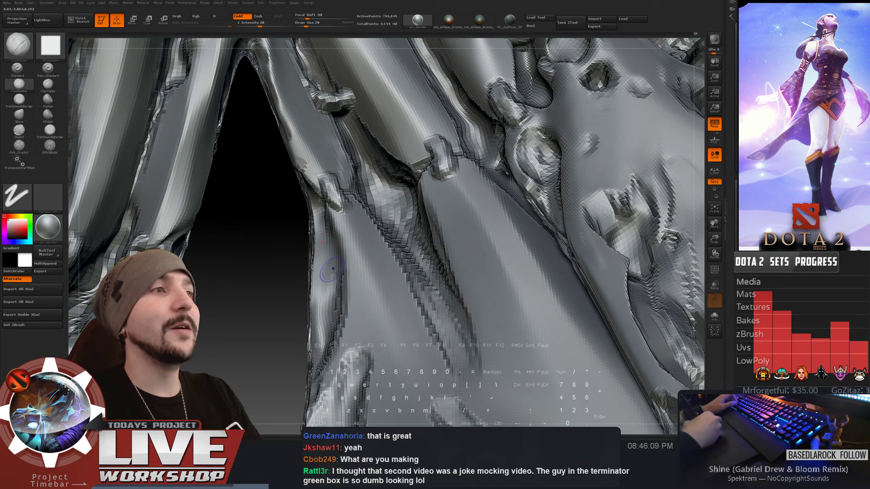
{"action": "key", "text": "alt"}
{"action": "mouse_move", "coordinate": [323, 244]}
{"action": "left_mouse_down", "text": "alt"}
{"action": "mouse_move", "coordinate": [327, 323]}
{"action": "mouse_move", "coordinate": [324, 277]}
{"action": "mouse_move", "coordinate": [333, 314]}
{"action": "left_mouse_up", "text": "alt"}
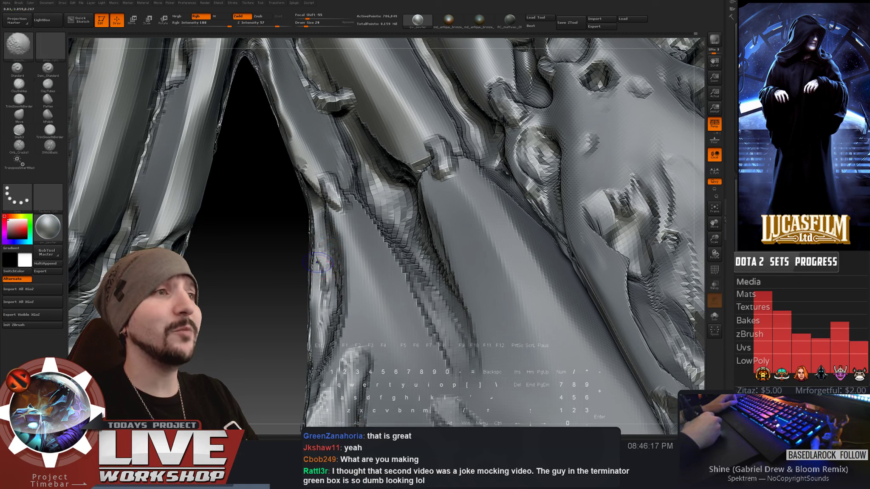
- Smooth the torn crease on the strip's inner edge and recarve its upper part beneath the strap
{"action": "left_click_drag", "start_coordinate": [326, 282], "coordinate": [315, 359], "text": "shift"}
{"action": "left_click_drag", "start_coordinate": [322, 313], "coordinate": [320, 336], "text": "shift"}
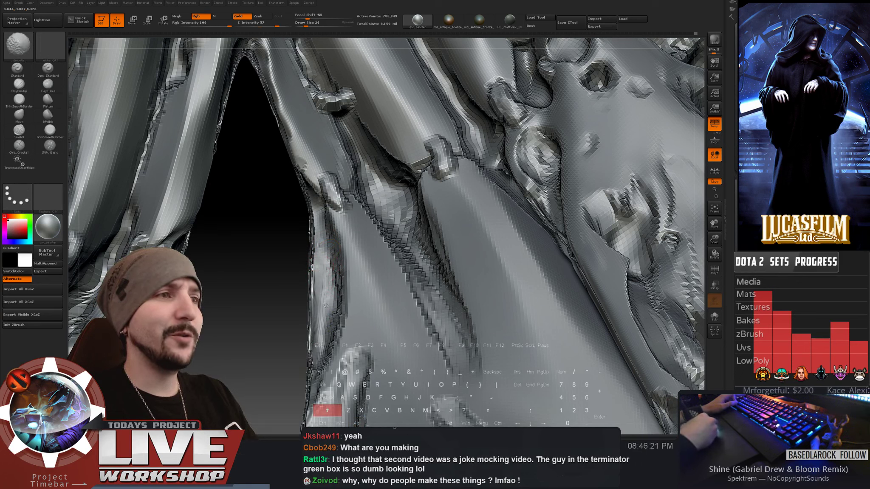
{"action": "mouse_move", "coordinate": [328, 258]}
{"action": "left_mouse_down", "text": "shift"}
{"action": "mouse_move", "coordinate": [324, 288]}
{"action": "mouse_move", "coordinate": [322, 259]}
{"action": "left_mouse_up", "text": "shift"}
{"action": "left_click_drag", "start_coordinate": [318, 207], "coordinate": [315, 215], "text": "alt"}
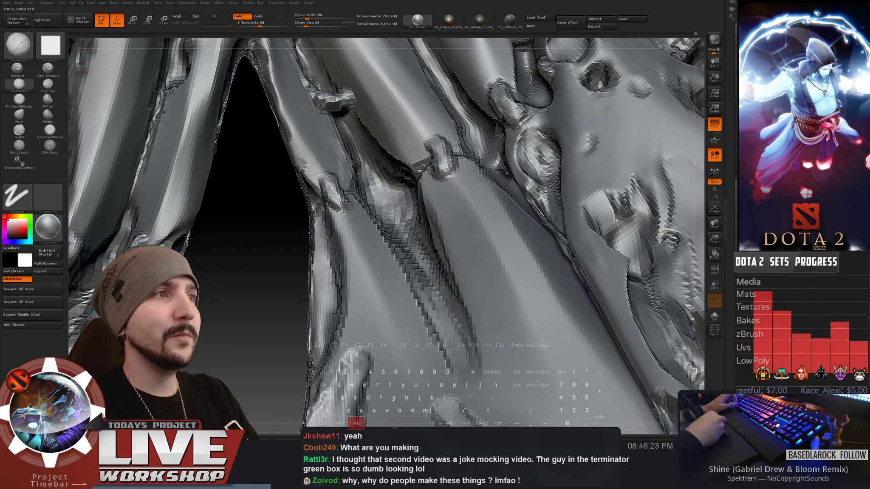
{"action": "mouse_move", "coordinate": [323, 246]}
{"action": "left_mouse_down", "text": "alt"}
{"action": "mouse_move", "coordinate": [316, 219]}
{"action": "mouse_move", "coordinate": [329, 283]}
{"action": "mouse_move", "coordinate": [314, 208]}
{"action": "mouse_move", "coordinate": [324, 287]}
{"action": "left_mouse_up", "text": "alt"}
- Resize the brush and carve the torn fold further down the strip's inner edge, near its lower corner
{"action": "key", "text": "f"}
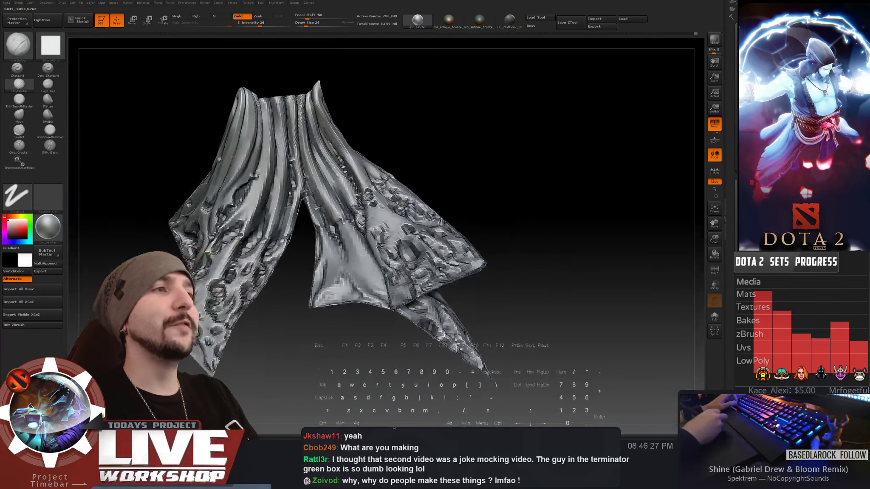
{"action": "mouse_move", "coordinate": [320, 327]}
{"action": "left_mouse_down"}
{"action": "mouse_move", "coordinate": [324, 357]}
{"action": "mouse_move", "coordinate": [356, 422]}
{"action": "mouse_move", "coordinate": [267, 322]}
{"action": "mouse_move", "coordinate": [248, 314]}
{"action": "mouse_move", "coordinate": [238, 276]}
{"action": "mouse_move", "coordinate": [239, 323]}
{"action": "left_mouse_up"}
{"action": "key", "text": "s"}
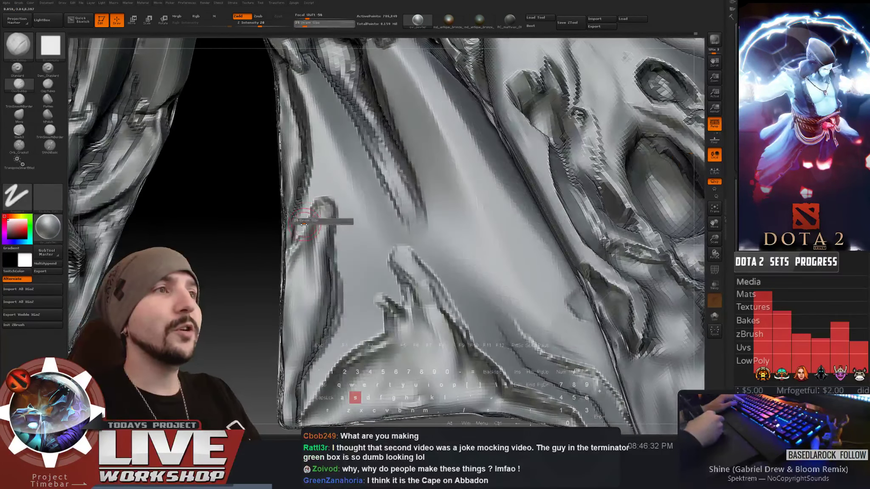
{"action": "left_click_drag", "start_coordinate": [303, 230], "coordinate": [299, 230]}
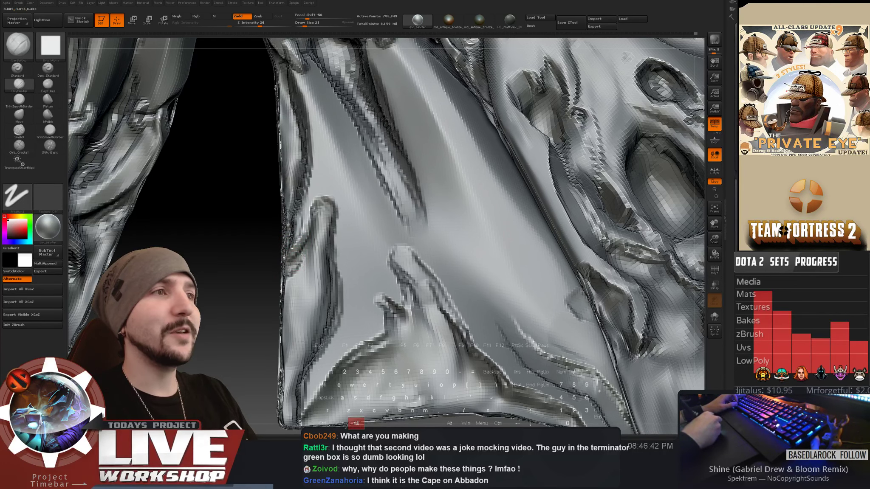
{"action": "mouse_move", "coordinate": [303, 253]}
{"action": "left_mouse_down"}
{"action": "mouse_move", "coordinate": [297, 272]}
{"action": "mouse_move", "coordinate": [300, 263]}
{"action": "mouse_move", "coordinate": [308, 289]}
{"action": "mouse_move", "coordinate": [293, 348]}
{"action": "mouse_move", "coordinate": [314, 313]}
{"action": "mouse_move", "coordinate": [300, 340]}
{"action": "mouse_move", "coordinate": [322, 236]}
{"action": "mouse_move", "coordinate": [303, 287]}
{"action": "mouse_move", "coordinate": [289, 280]}
{"action": "left_mouse_up"}
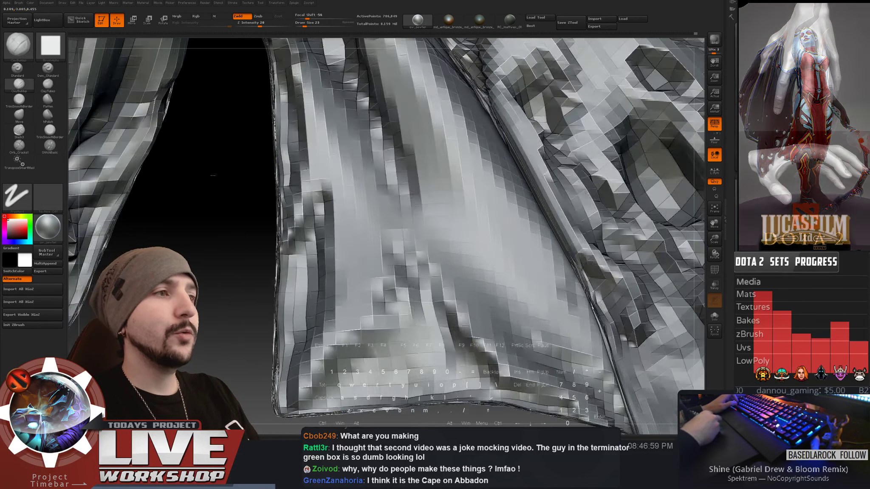
- Enlarge the brush, then carve and smooth the frayed hem along the short hanging strip's bottom edge
{"action": "key", "text": "f"}
{"action": "mouse_move", "coordinate": [355, 323]}
{"action": "left_mouse_down", "text": "alt"}
{"action": "mouse_move", "coordinate": [354, 379]}
{"action": "mouse_move", "coordinate": [329, 343]}
{"action": "left_mouse_up", "text": "alt"}
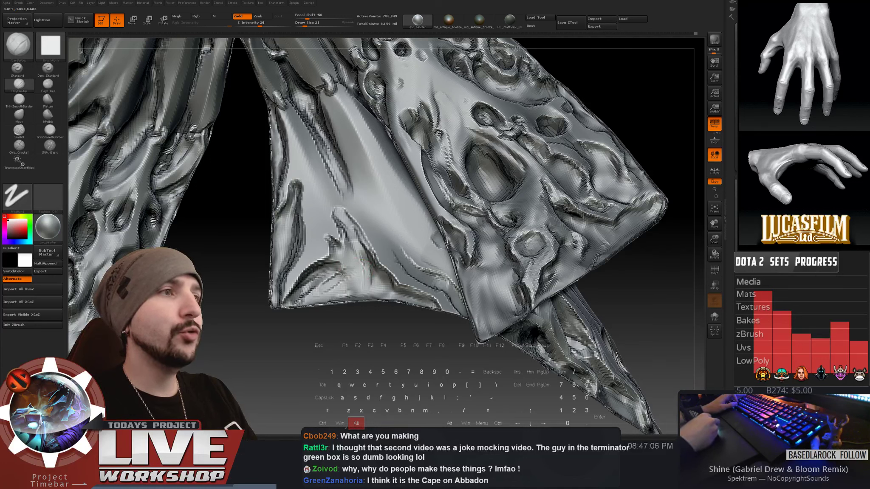
{"action": "key", "text": "bracketright"}
{"action": "key", "text": "bracketright"}
{"action": "key", "text": "bracketright"}
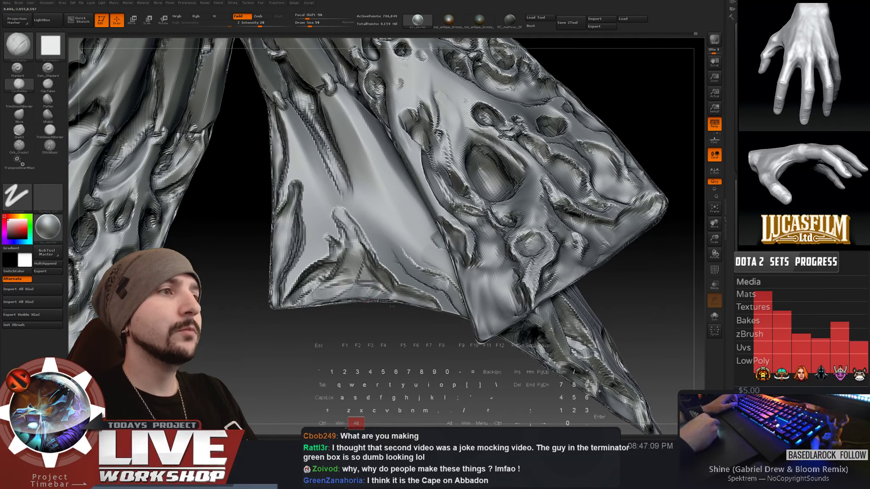
{"action": "key", "text": "shift"}
{"action": "mouse_move", "coordinate": [321, 294]}
{"action": "left_mouse_down", "text": "shift"}
{"action": "mouse_move", "coordinate": [369, 276]}
{"action": "mouse_move", "coordinate": [378, 293]}
{"action": "left_mouse_up", "text": "shift"}
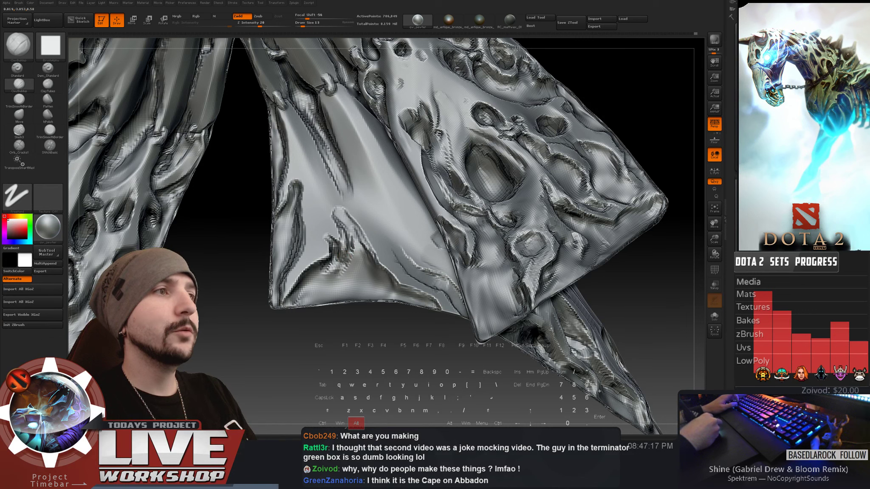
{"action": "key", "text": "shift"}
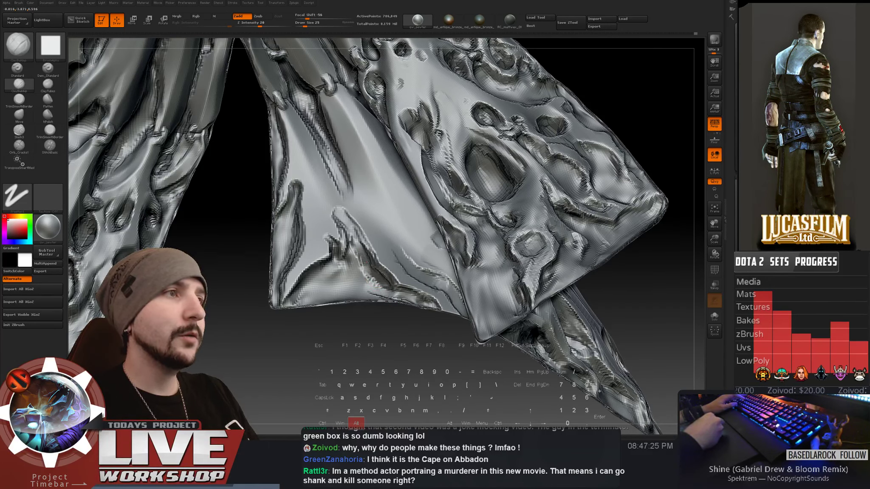
{"action": "key", "text": "shift"}
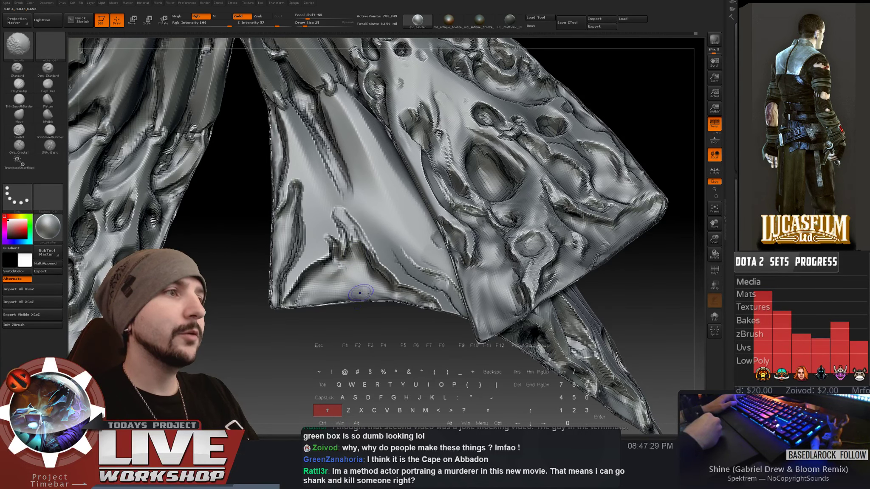
- Save the sculpted tool as aba_cursed_2bbb.ztl, overwriting the existing file
{"action": "key", "text": "f"}
{"action": "left_click_drag", "start_coordinate": [489, 264], "coordinate": [528, 262]}
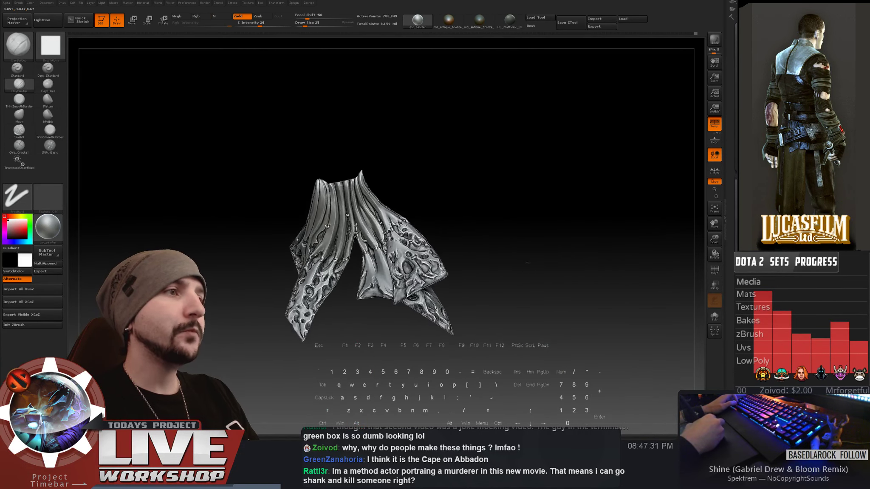
{"action": "left_click", "coordinate": [568, 22]}
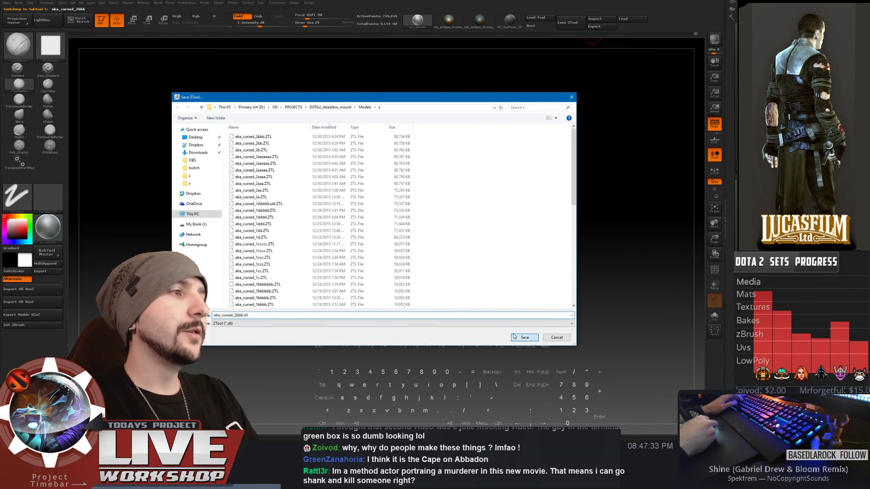
{"action": "left_click", "coordinate": [514, 337]}
{"action": "left_click", "coordinate": [385, 219]}
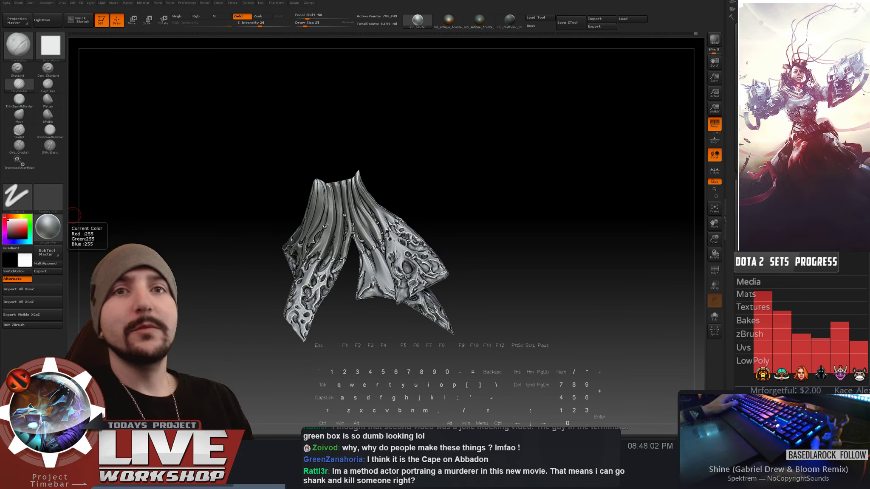
- Turn to the cloth's opposite side panel and carve a torn notch midway along its outer edge with a larger brush
{"action": "mouse_move", "coordinate": [505, 204]}
{"action": "left_mouse_down"}
{"action": "mouse_move", "coordinate": [594, 248]}
{"action": "mouse_move", "coordinate": [569, 297]}
{"action": "left_mouse_up"}
{"action": "mouse_move", "coordinate": [200, 254]}
{"action": "left_mouse_down"}
{"action": "mouse_move", "coordinate": [247, 300]}
{"action": "mouse_move", "coordinate": [261, 275]}
{"action": "mouse_move", "coordinate": [292, 294]}
{"action": "left_mouse_up"}
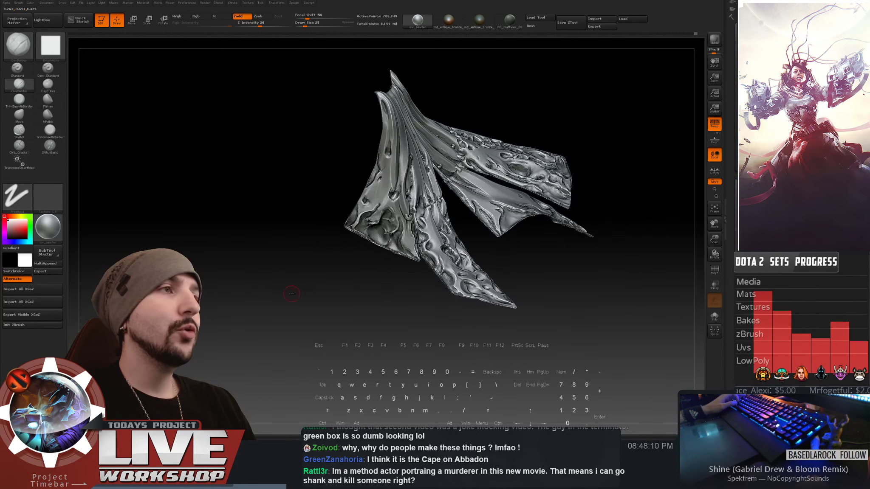
{"action": "left_click_drag", "start_coordinate": [251, 258], "coordinate": [313, 128], "text": "alt"}
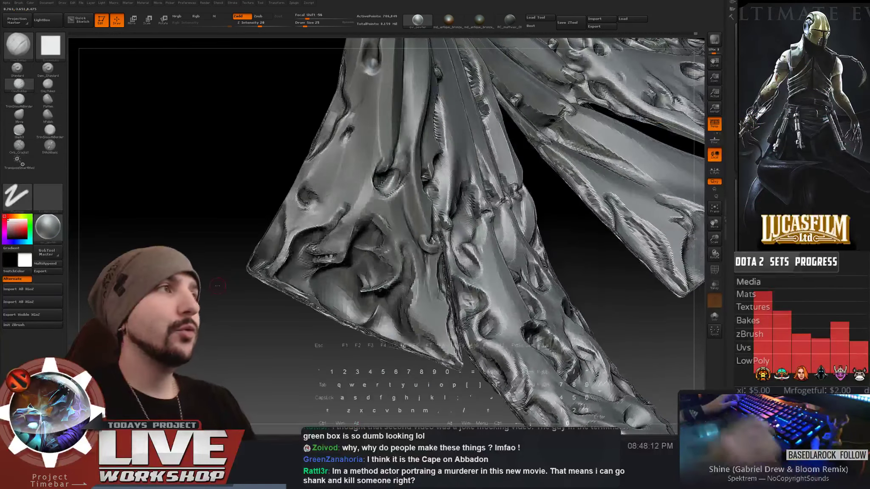
{"action": "key", "text": "]"}
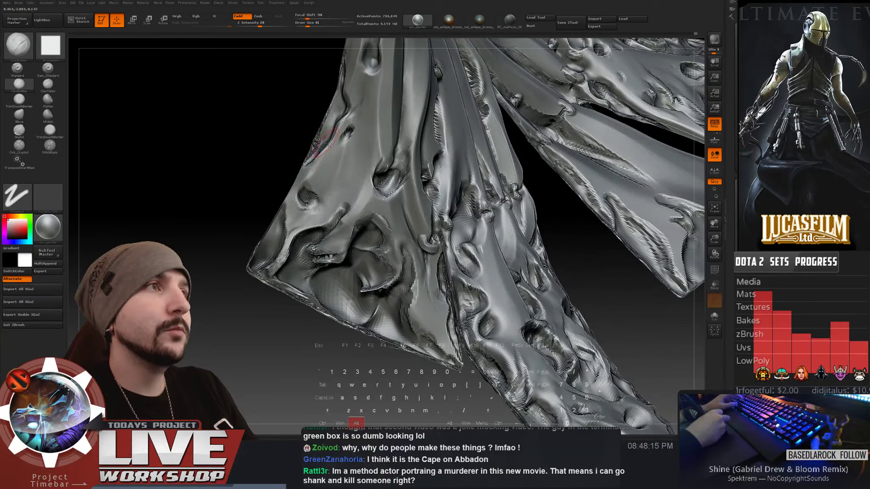
{"action": "left_click_drag", "start_coordinate": [308, 167], "coordinate": [319, 161], "text": "alt"}
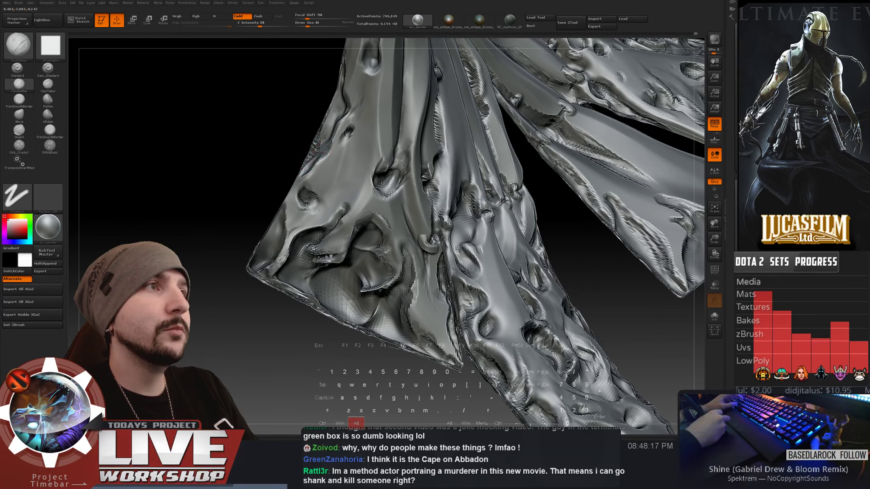
{"action": "mouse_move", "coordinate": [266, 184]}
{"action": "left_mouse_down"}
{"action": "mouse_move", "coordinate": [282, 183]}
{"action": "mouse_move", "coordinate": [316, 143]}
{"action": "mouse_move", "coordinate": [308, 172]}
{"action": "left_mouse_up"}
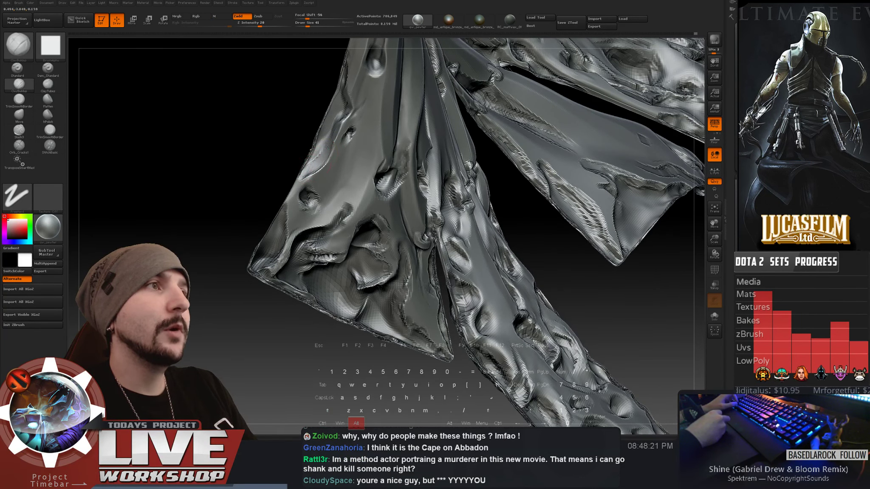
{"action": "left_click_drag", "start_coordinate": [238, 174], "coordinate": [241, 242], "text": "alt"}
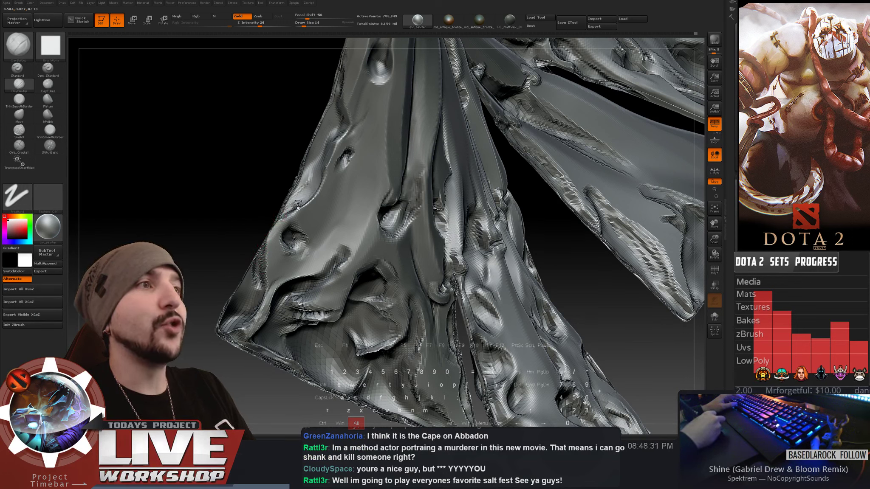
- Adjust the brush size and refine the side panel's outer edge down to its corner, alternating carving with smoothing
{"action": "key", "text": "shift"}
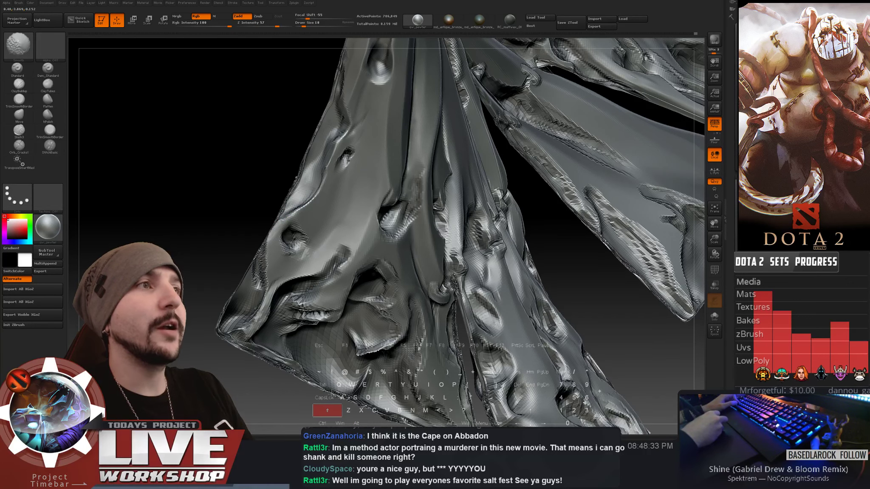
{"action": "key", "text": "s"}
{"action": "mouse_move", "coordinate": [306, 194]}
{"action": "left_mouse_down"}
{"action": "mouse_move", "coordinate": [316, 173]}
{"action": "mouse_move", "coordinate": [295, 196]}
{"action": "left_mouse_up"}
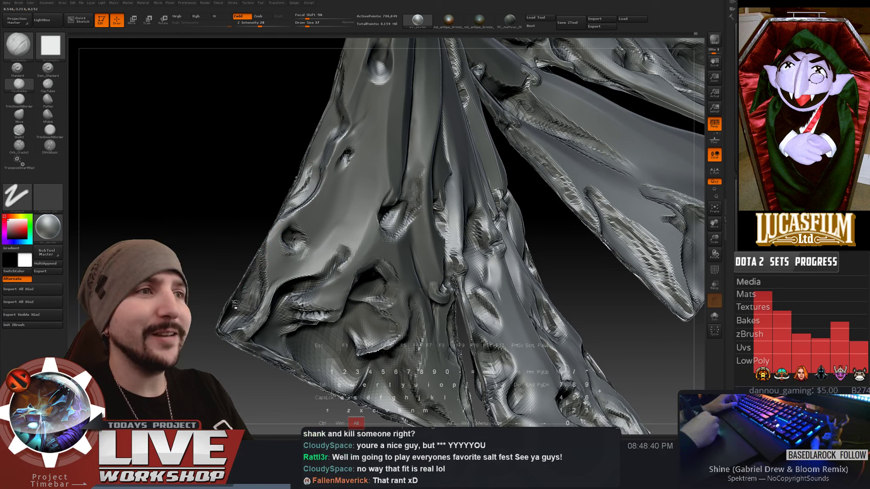
{"action": "key", "text": "shift"}
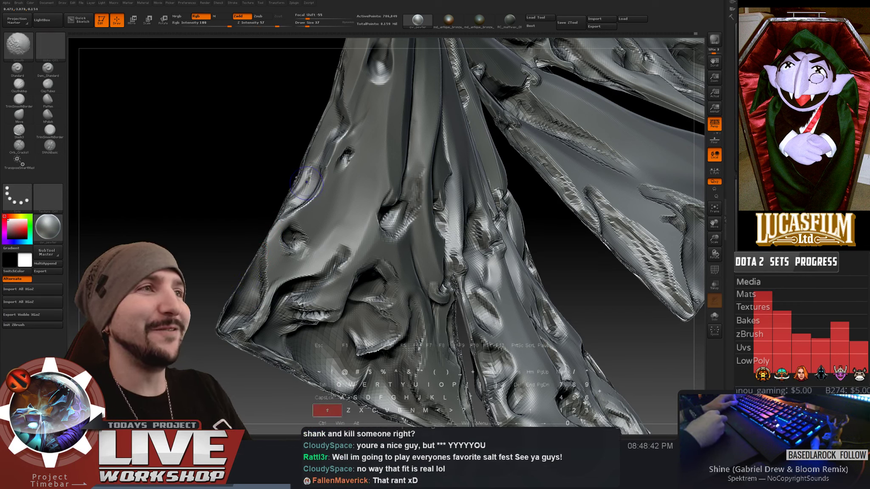
{"action": "key", "text": "alt"}
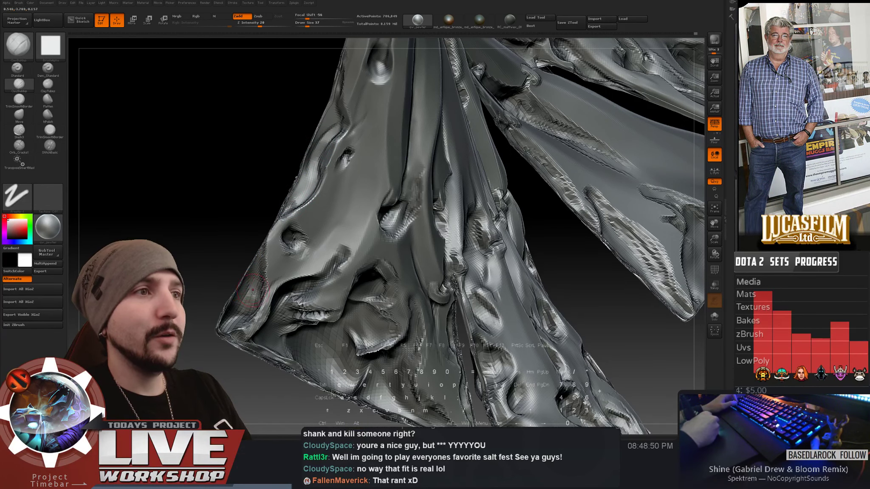
{"action": "left_click_drag", "start_coordinate": [286, 186], "coordinate": [288, 207], "text": "shift"}
- Carve and smooth the side panel's torn outer edge and the small holes beside it down to the lower corner
{"action": "left_click_drag", "start_coordinate": [242, 231], "coordinate": [234, 152], "text": "alt"}
{"action": "mouse_move", "coordinate": [336, 314]}
{"action": "left_mouse_down"}
{"action": "mouse_move", "coordinate": [368, 276]}
{"action": "mouse_move", "coordinate": [380, 283]}
{"action": "mouse_move", "coordinate": [344, 271]}
{"action": "left_mouse_up"}
{"action": "left_click_drag", "start_coordinate": [204, 204], "coordinate": [330, 181], "text": "alt"}
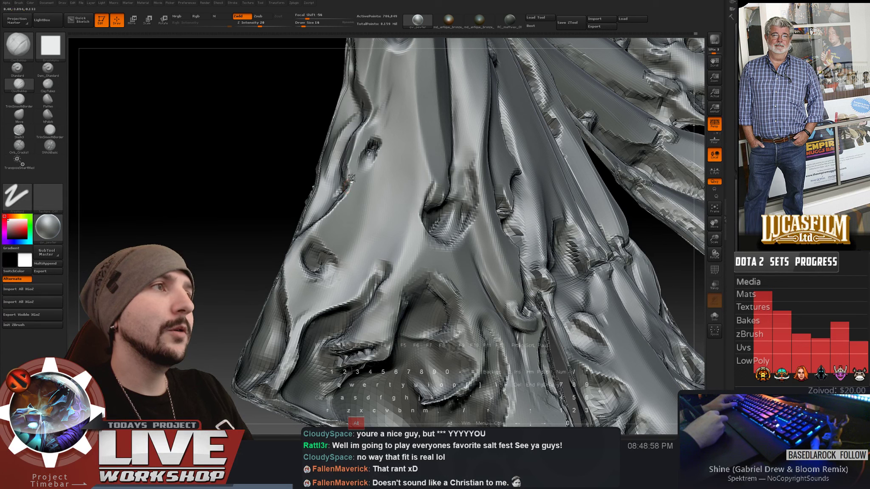
{"action": "key", "text": "shift"}
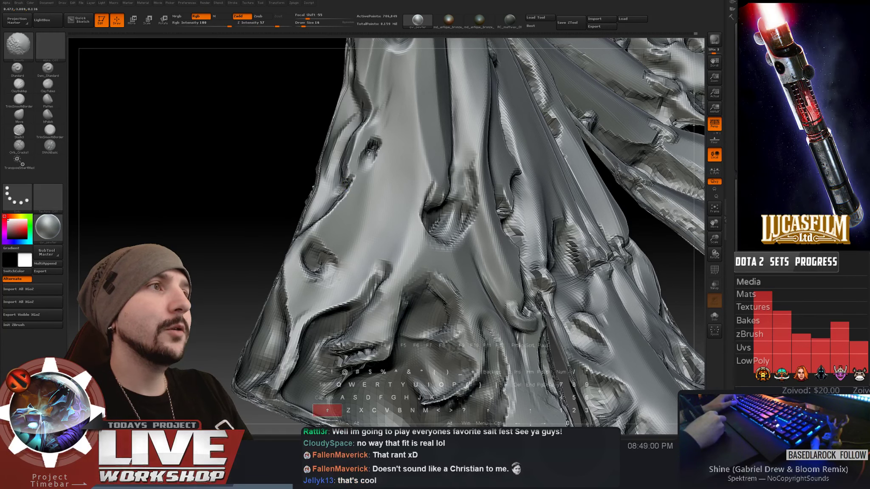
{"action": "key", "text": "alt"}
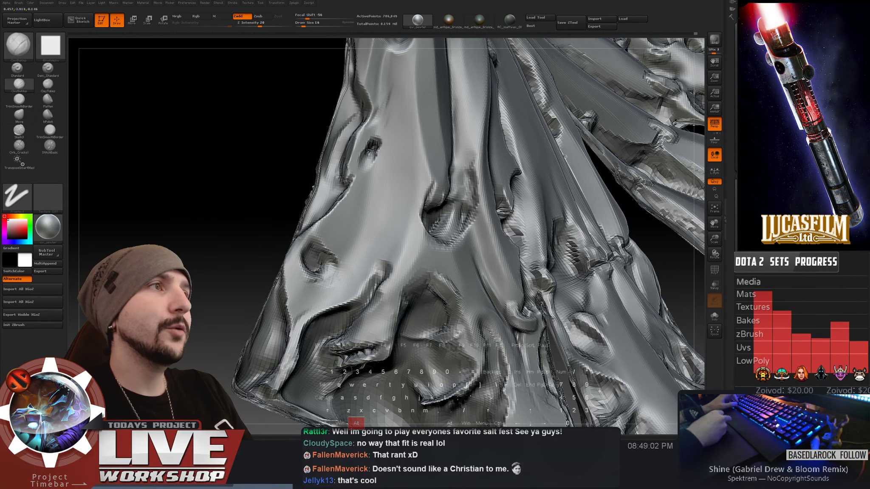
{"action": "key", "text": "shift"}
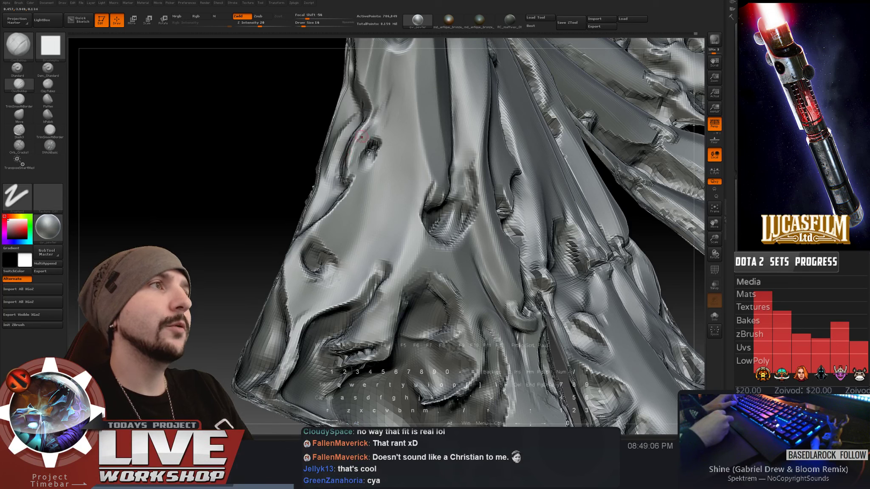
{"action": "key", "text": "shift"}
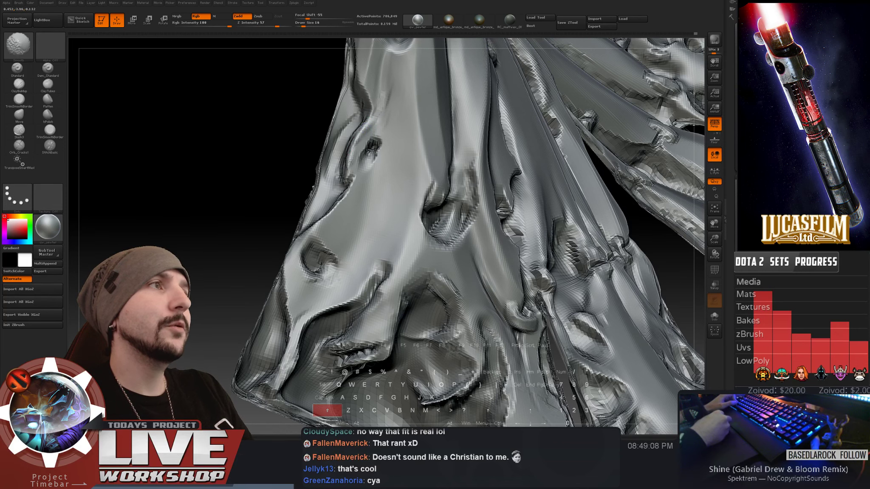
{"action": "left_click_drag", "start_coordinate": [223, 306], "coordinate": [230, 200], "text": "alt"}
{"action": "left_click_drag", "start_coordinate": [273, 245], "coordinate": [226, 293], "text": "alt"}
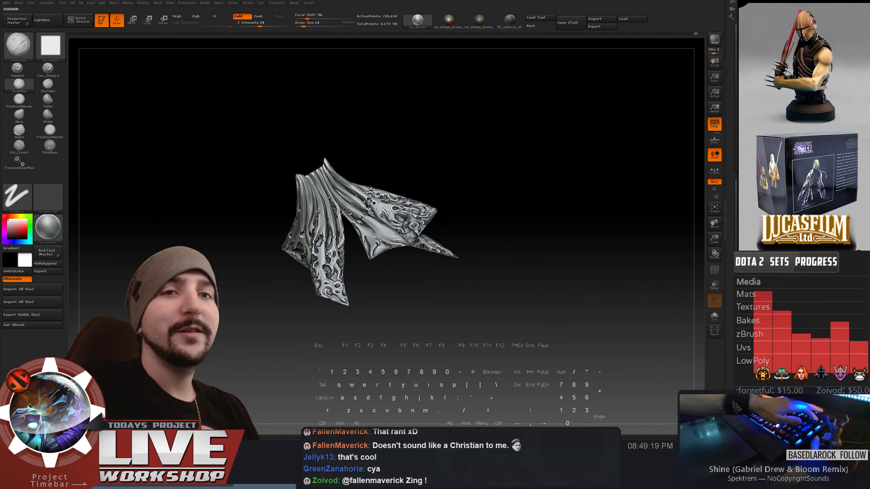
- Switch to the browser, play the "Bale Out - RevoLucian's Christian Bale Remix!" video, and move its window clear of the sculpt
{"action": "left_click", "coordinate": [212, 447]}
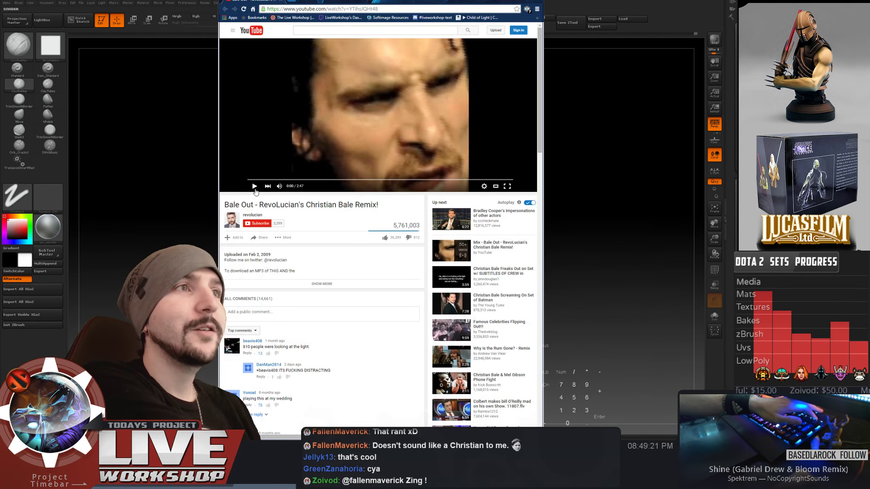
{"action": "left_click", "coordinate": [295, 187]}
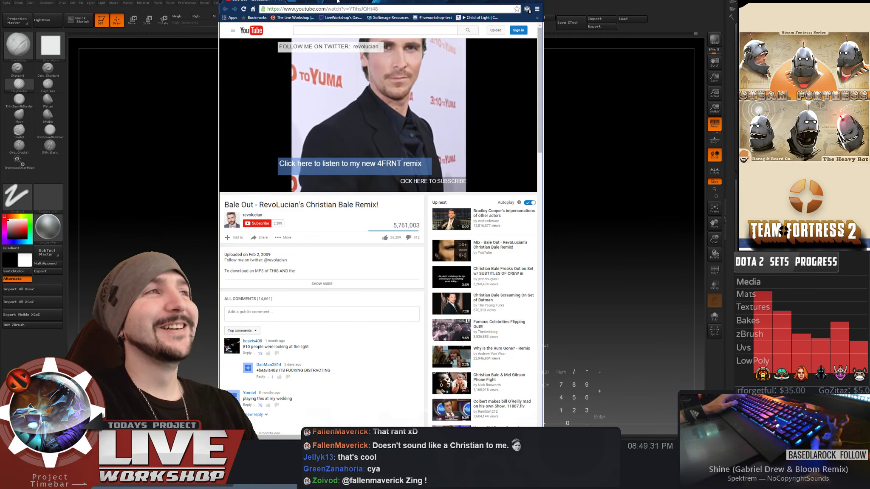
{"action": "mouse_move", "coordinate": [340, 2]}
{"action": "left_mouse_down"}
{"action": "mouse_move", "coordinate": [529, 160]}
{"action": "mouse_move", "coordinate": [653, 199]}
{"action": "mouse_move", "coordinate": [553, 249]}
{"action": "mouse_move", "coordinate": [569, 245]}
{"action": "left_mouse_up"}
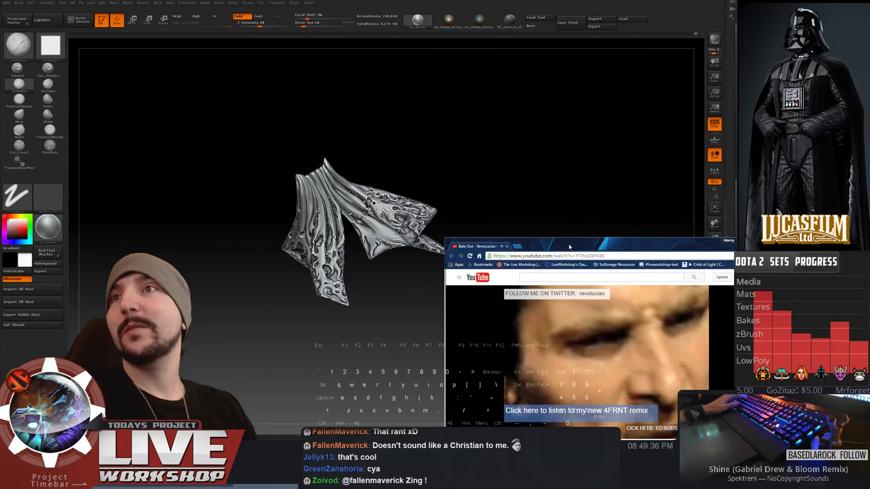
{"action": "left_click", "coordinate": [428, 147]}
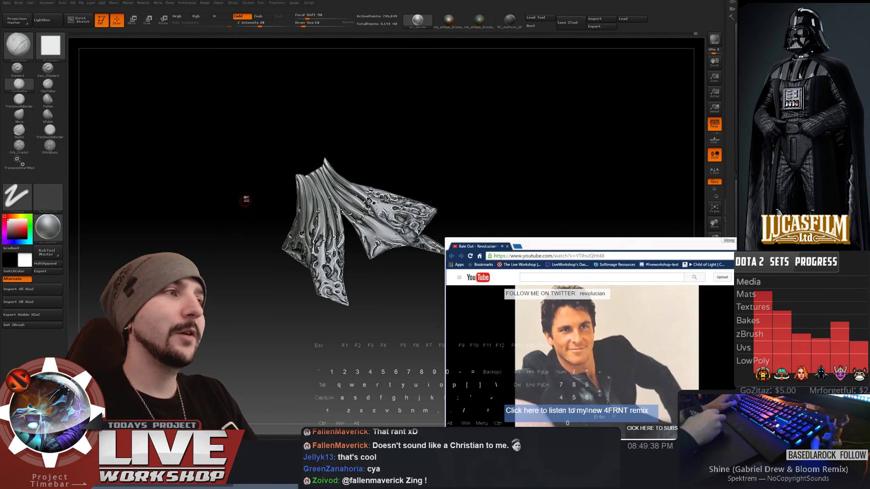
- Adjust the brush size, then carve and smooth the torn slit below the knot in the front folds and the neighbouring crease
{"action": "mouse_move", "coordinate": [246, 201]}
{"action": "left_mouse_down", "text": "alt"}
{"action": "mouse_move", "coordinate": [257, 200]}
{"action": "mouse_move", "coordinate": [140, 173]}
{"action": "mouse_move", "coordinate": [161, 174]}
{"action": "mouse_move", "coordinate": [183, 195]}
{"action": "mouse_move", "coordinate": [200, 198]}
{"action": "left_mouse_up", "text": "alt"}
{"action": "key", "text": "s"}
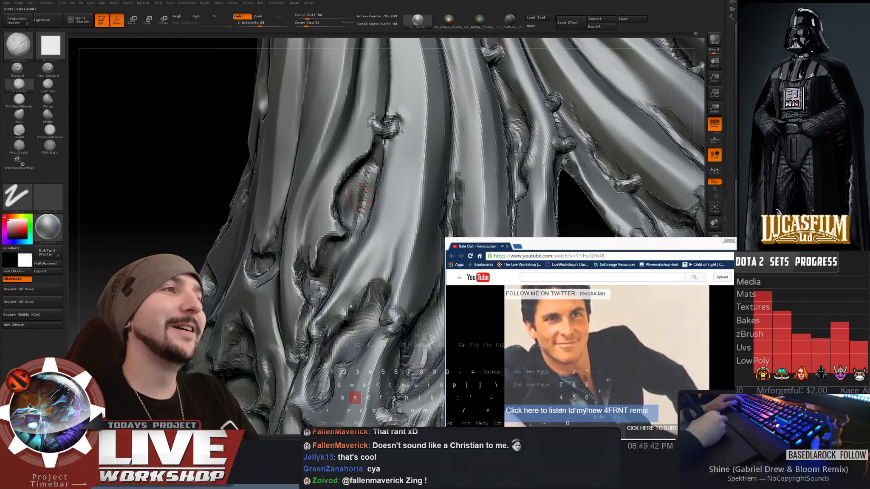
{"action": "key", "text": "shift"}
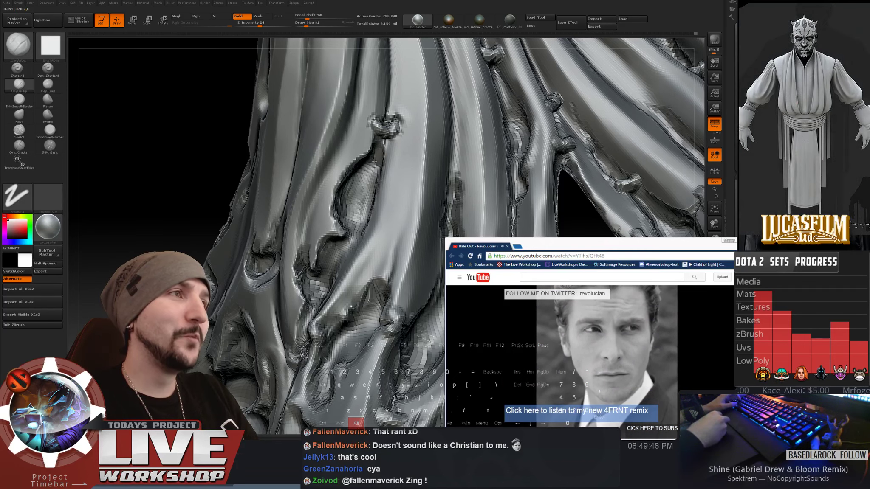
{"action": "key", "text": "shift"}
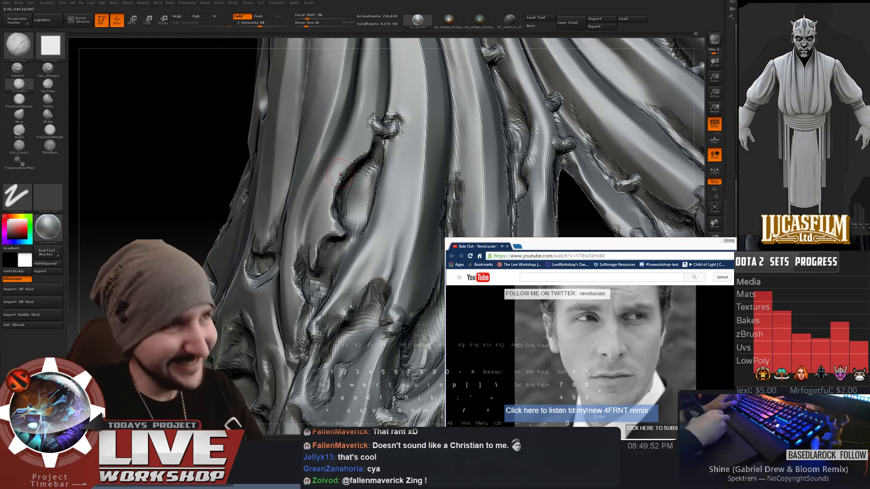
{"action": "key", "text": "bracketleft"}
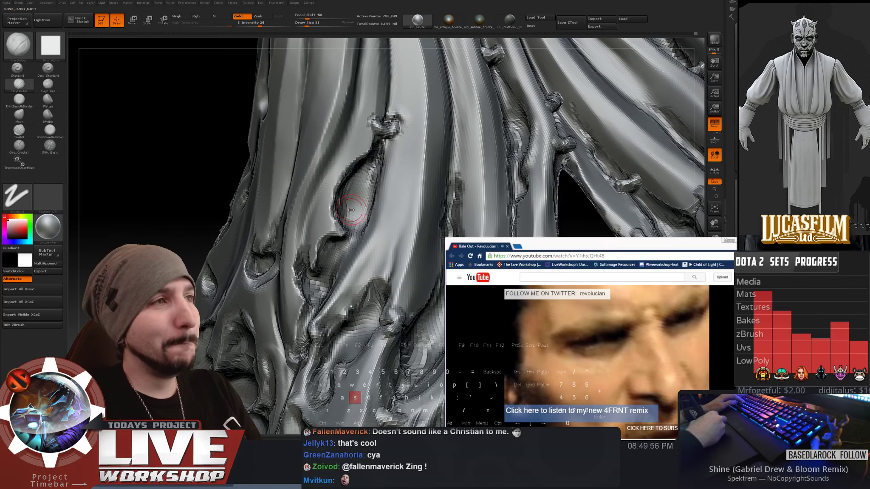
{"action": "key", "text": "bracketright"}
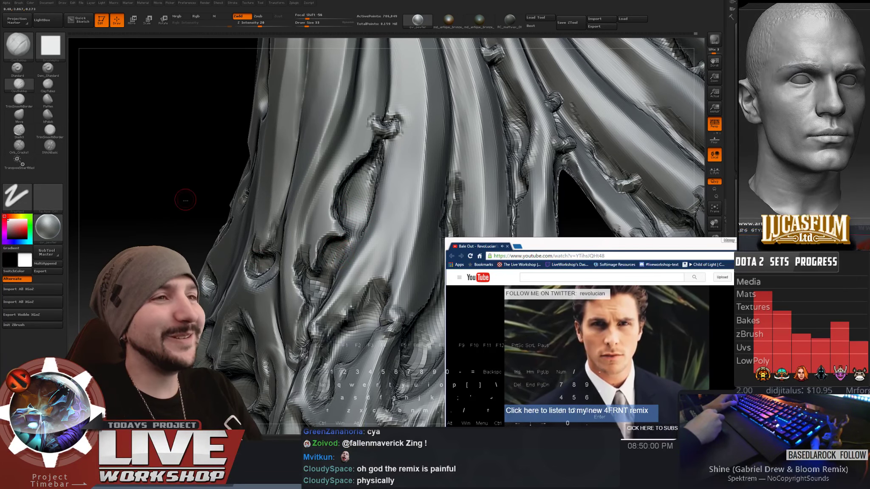
{"action": "mouse_move", "coordinate": [181, 196]}
{"action": "left_mouse_down"}
{"action": "mouse_move", "coordinate": [148, 168]}
{"action": "mouse_move", "coordinate": [305, 233]}
{"action": "left_mouse_up"}
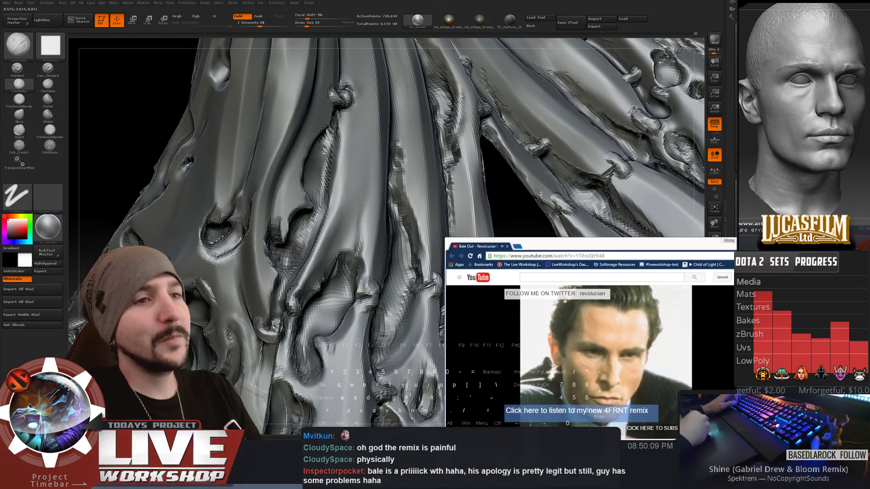
- Refine the creases and knotted bands on the folds above the gap between the two hanging panels, smoothing the strokes
{"action": "left_click_drag", "start_coordinate": [510, 183], "coordinate": [454, 136], "text": "alt"}
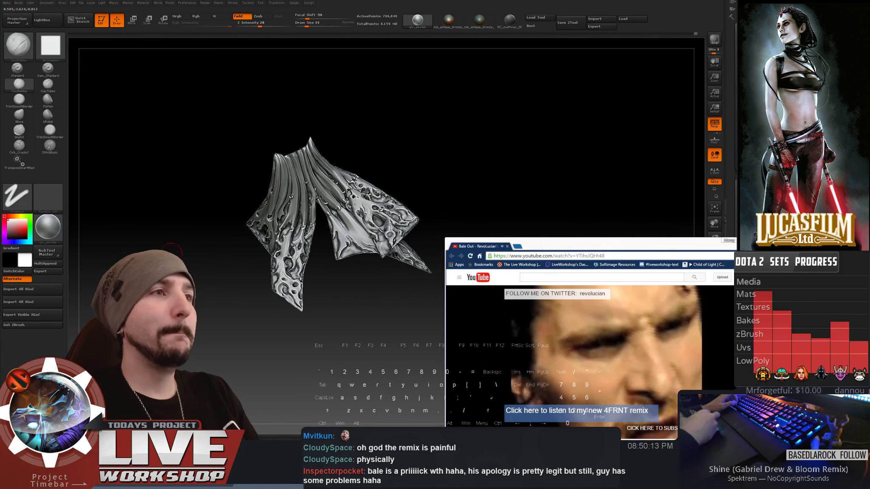
{"action": "left_click_drag", "start_coordinate": [172, 250], "coordinate": [531, 97]}
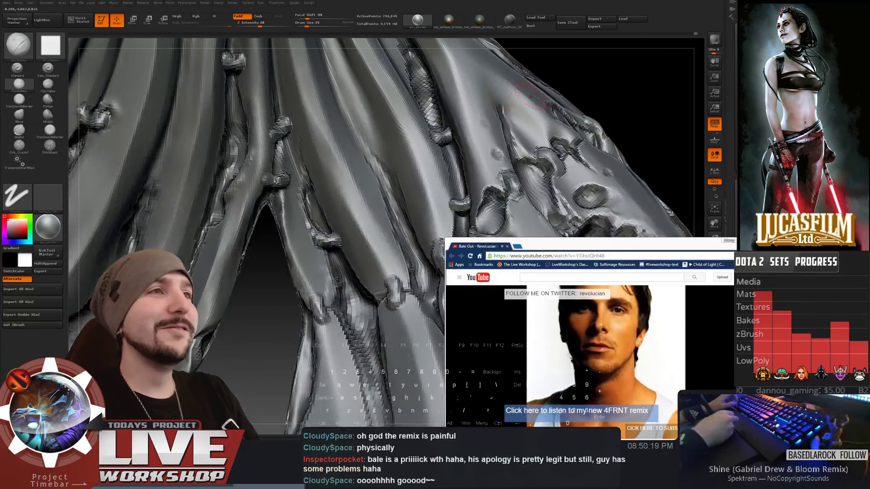
{"action": "left_click_drag", "start_coordinate": [580, 75], "coordinate": [275, 298], "text": "alt"}
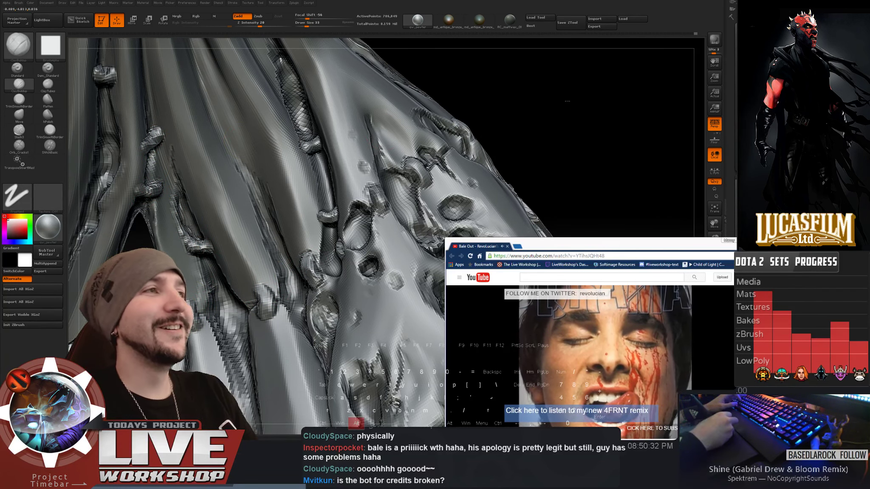
{"action": "left_click_drag", "start_coordinate": [382, 201], "coordinate": [359, 195], "text": "alt"}
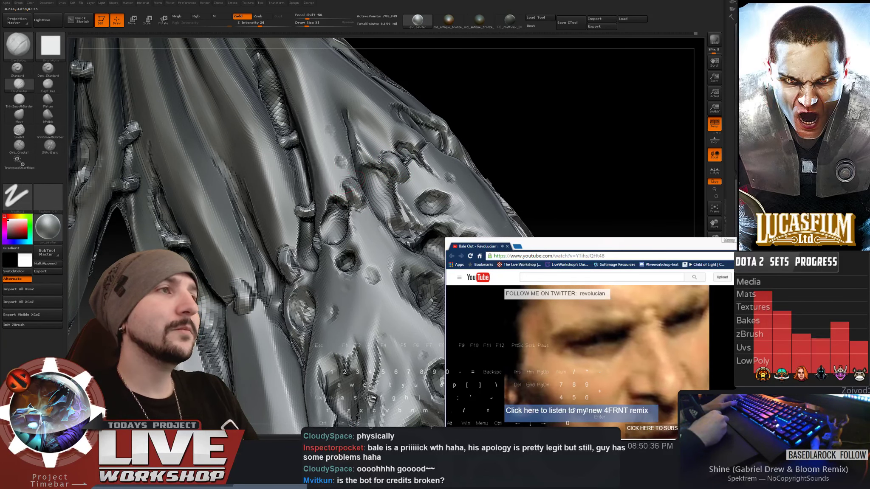
{"action": "left_click_drag", "start_coordinate": [463, 86], "coordinate": [342, 233]}
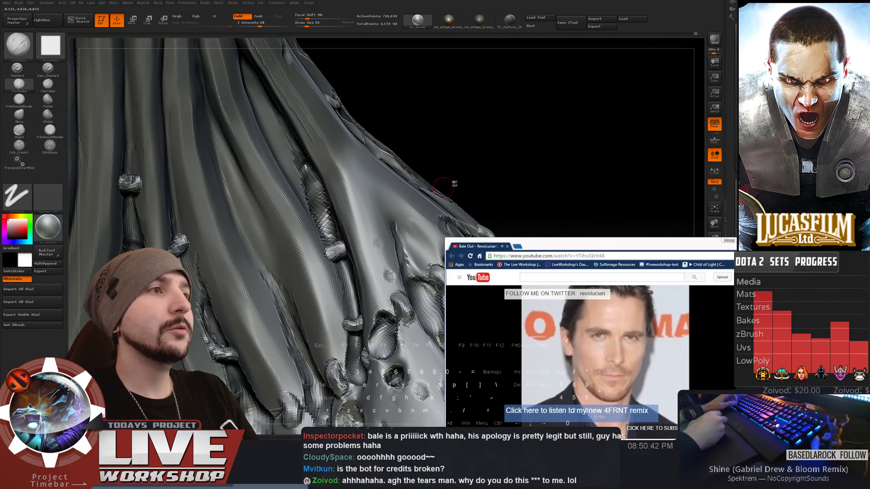
{"action": "left_click_drag", "start_coordinate": [454, 184], "coordinate": [205, 165]}
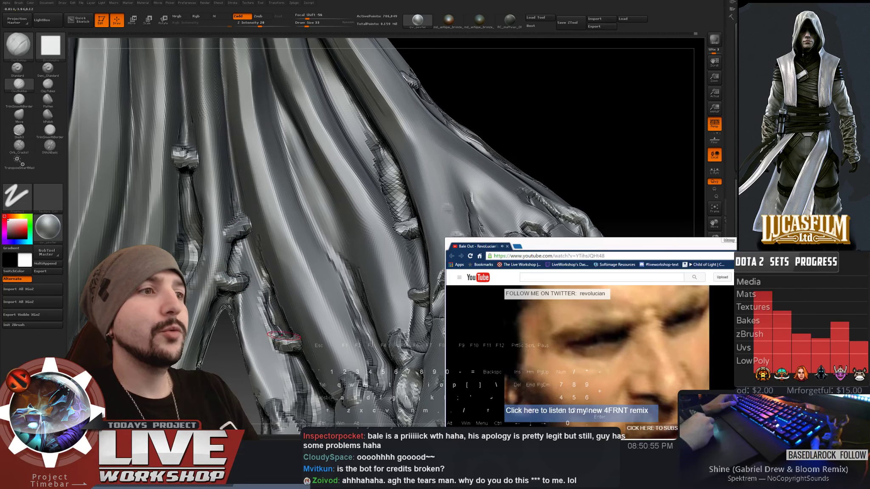
{"action": "key", "text": "shift"}
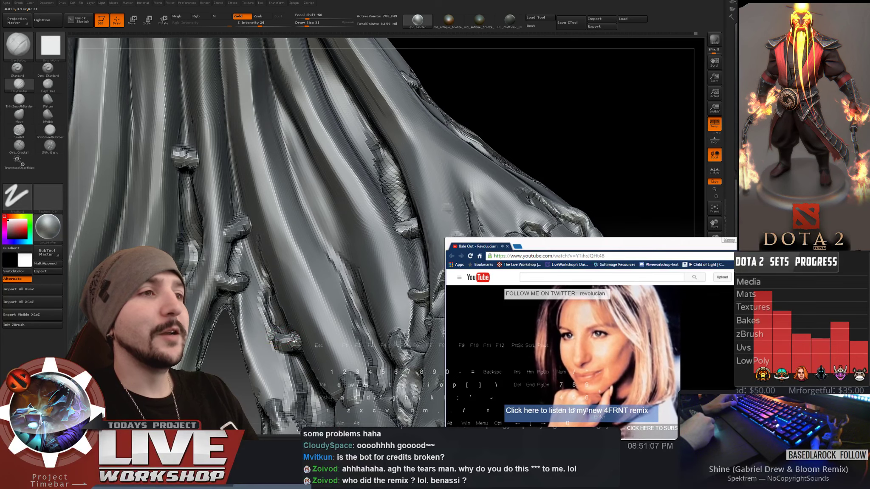
- Reduce the brush size and sharpen the torn folds along the upper part of the flap beside the central gap
{"action": "left_click_drag", "start_coordinate": [223, 374], "coordinate": [239, 154], "text": "alt"}
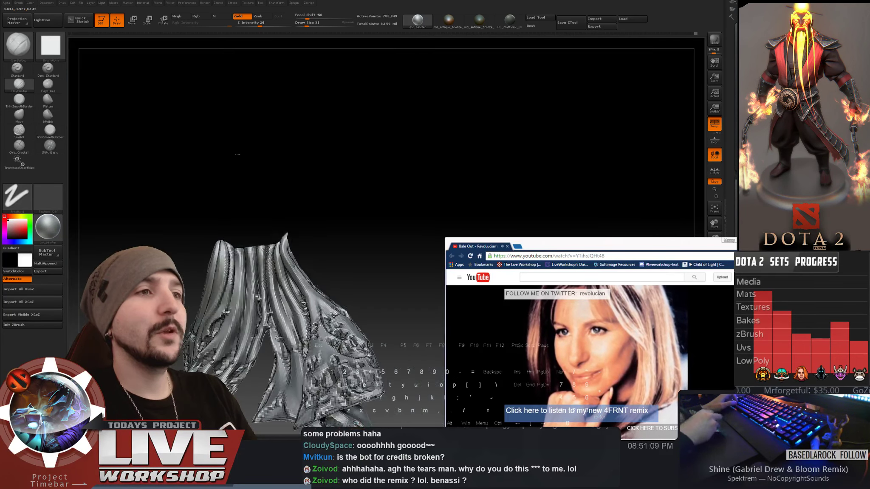
{"action": "left_click_drag", "start_coordinate": [423, 189], "coordinate": [416, 76], "text": "alt"}
{"action": "left_click_drag", "start_coordinate": [392, 165], "coordinate": [241, 168], "text": "alt"}
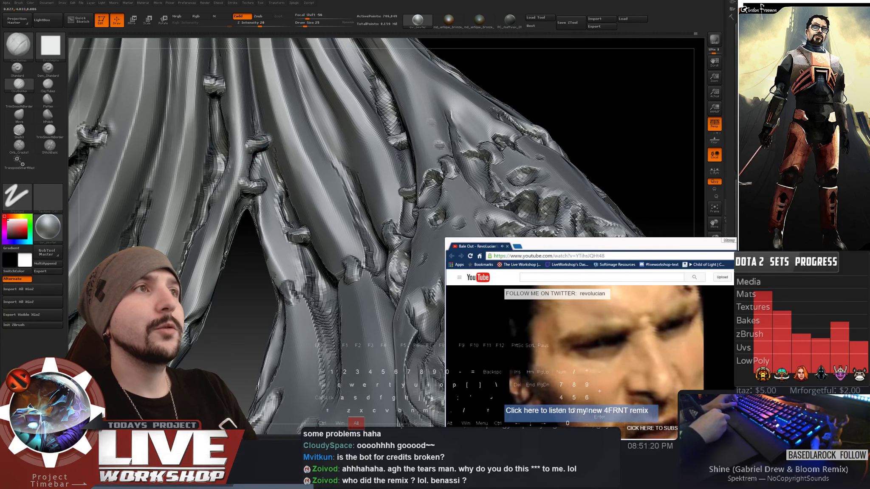
{"action": "key", "text": "["}
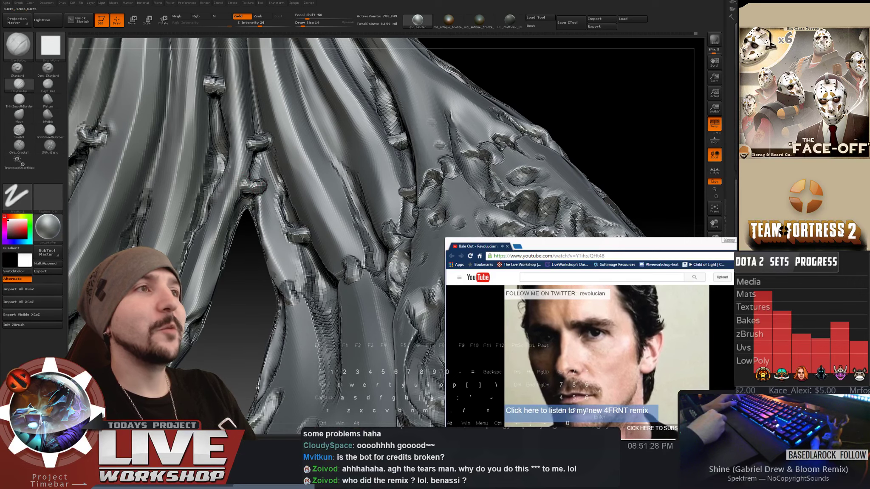
{"action": "mouse_move", "coordinate": [251, 189]}
{"action": "left_mouse_down"}
{"action": "mouse_move", "coordinate": [279, 318]}
{"action": "mouse_move", "coordinate": [322, 297]}
{"action": "mouse_move", "coordinate": [322, 318]}
{"action": "mouse_move", "coordinate": [305, 310]}
{"action": "mouse_move", "coordinate": [325, 342]}
{"action": "left_mouse_up"}
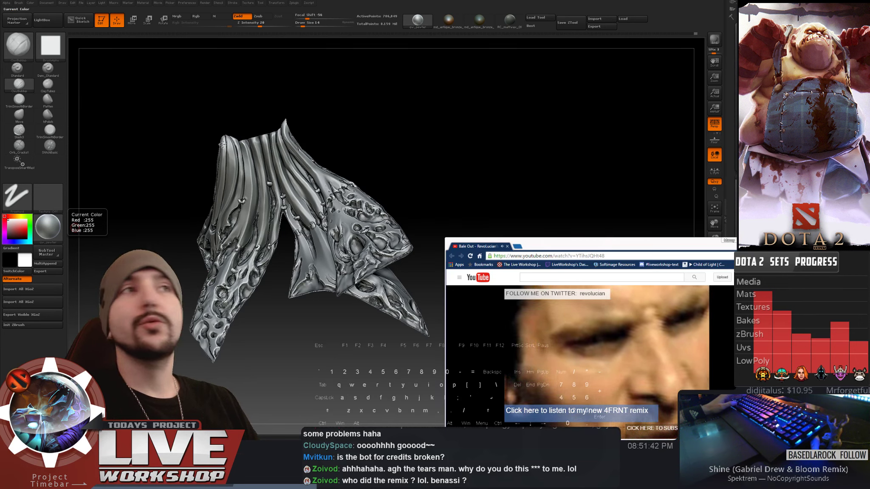
- Enlarge the brush and carve torn ridges into the plain middle flap along its inner edge and bottom hem
{"action": "mouse_move", "coordinate": [451, 106]}
{"action": "left_mouse_down", "text": "alt"}
{"action": "mouse_move", "coordinate": [452, 146]}
{"action": "mouse_move", "coordinate": [510, 107]}
{"action": "mouse_move", "coordinate": [304, 288]}
{"action": "left_mouse_up", "text": "alt"}
{"action": "key", "text": "]"}
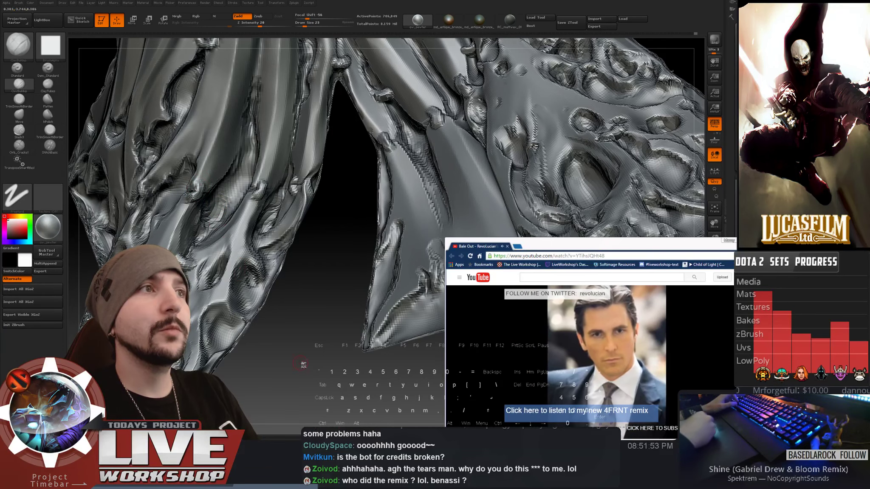
{"action": "mouse_move", "coordinate": [303, 364]}
{"action": "left_mouse_down"}
{"action": "mouse_move", "coordinate": [285, 298]}
{"action": "mouse_move", "coordinate": [291, 288]}
{"action": "mouse_move", "coordinate": [221, 314]}
{"action": "left_mouse_up"}
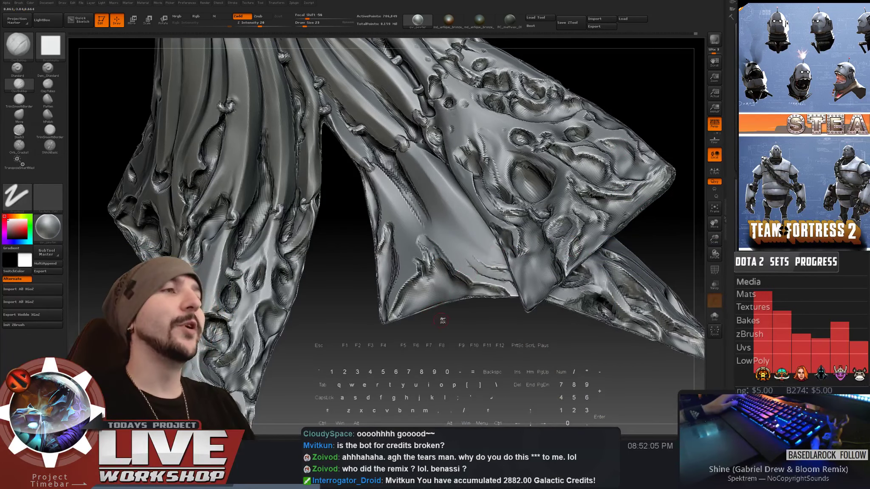
{"action": "left_click_drag", "start_coordinate": [443, 321], "coordinate": [376, 255]}
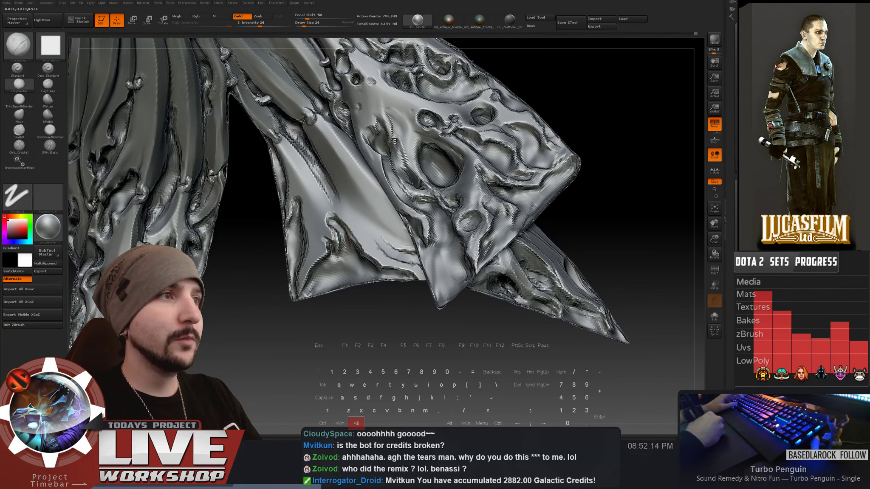
- Refine the middle flap's lower inner corner and torn edge, alternating carving with smoothing
{"action": "right_click_drag", "start_coordinate": [322, 277], "coordinate": [289, 277]}
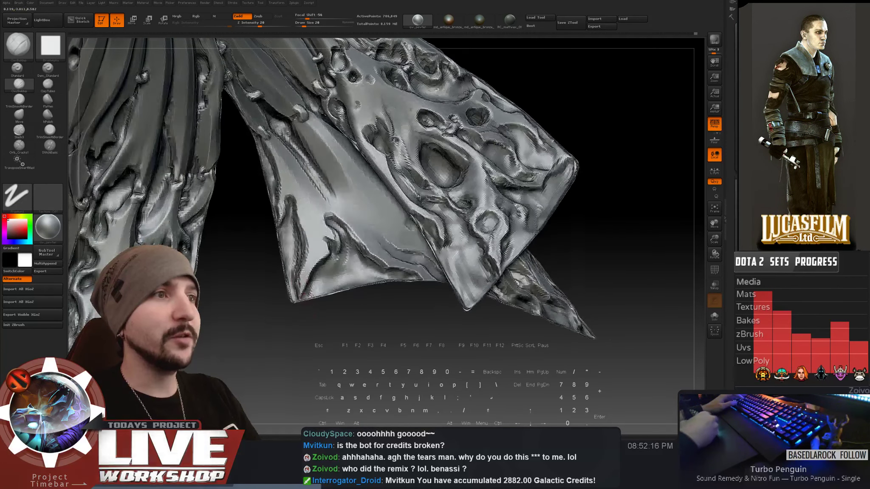
{"action": "key", "text": "alt"}
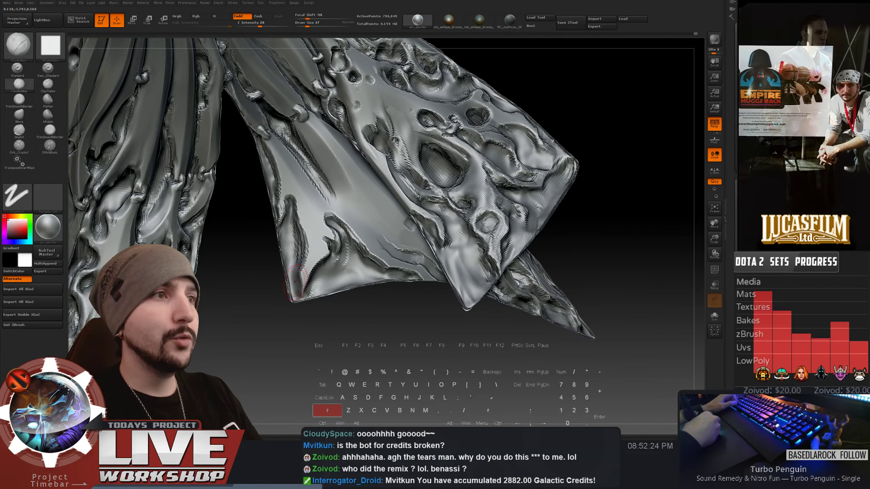
{"action": "left_click_drag", "start_coordinate": [291, 275], "coordinate": [298, 297], "text": "alt"}
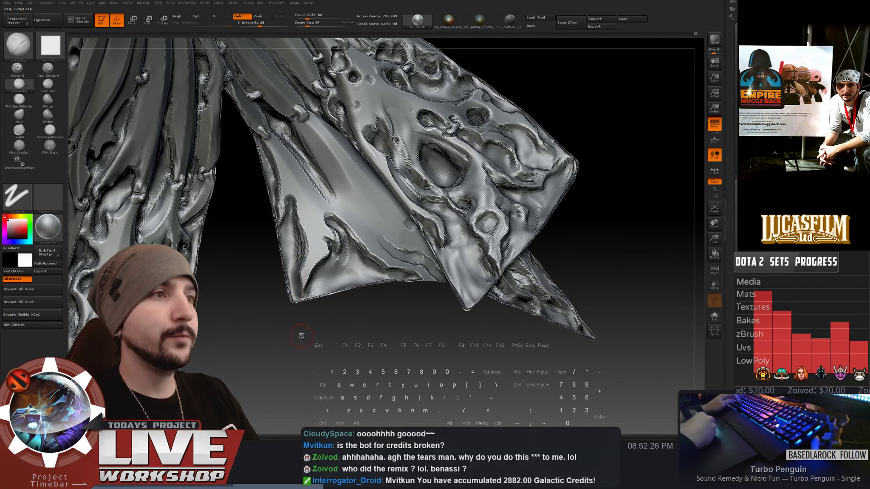
{"action": "left_click_drag", "start_coordinate": [301, 336], "coordinate": [318, 334]}
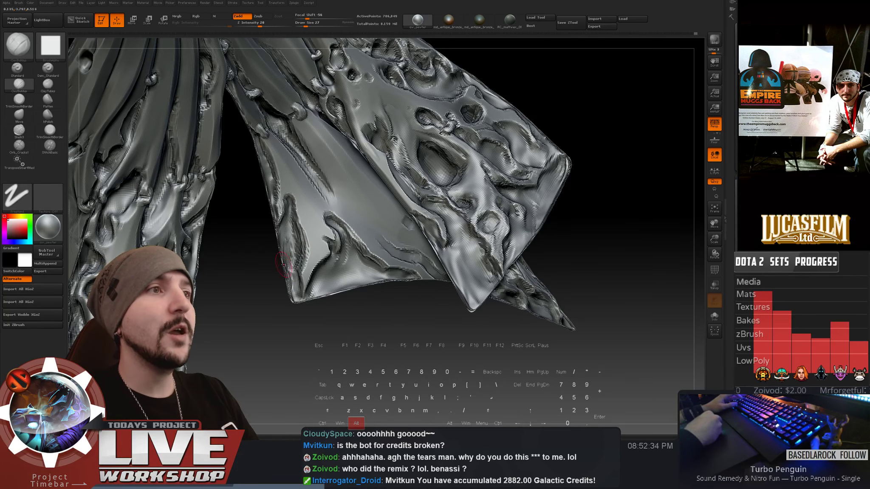
{"action": "key", "text": "shift"}
{"action": "mouse_move", "coordinate": [319, 335]}
{"action": "left_mouse_down", "text": "alt"}
{"action": "mouse_move", "coordinate": [314, 276]}
{"action": "mouse_move", "coordinate": [327, 329]}
{"action": "mouse_move", "coordinate": [324, 318]}
{"action": "left_mouse_up", "text": "alt"}
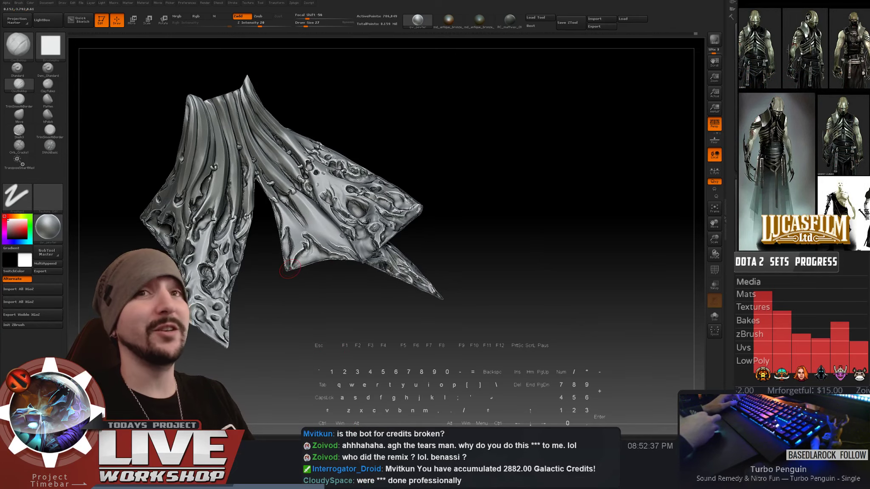
- Deepen and smooth the torn ridges along the middle flap's bottom hem and lower inner corner
{"action": "left_click_drag", "start_coordinate": [263, 288], "coordinate": [242, 203]}
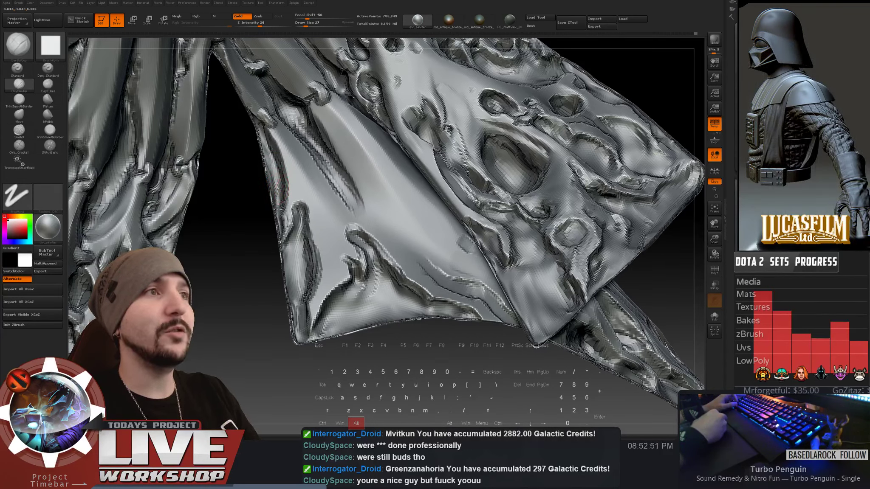
{"action": "key", "text": "shift"}
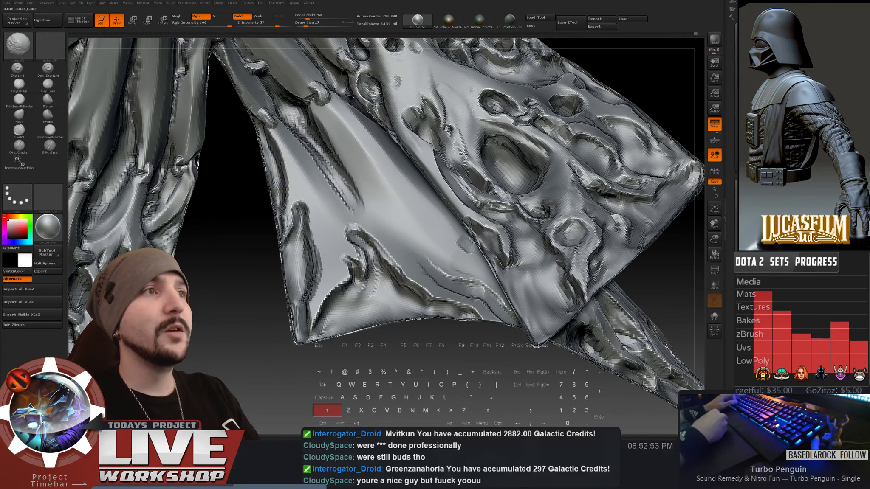
{"action": "mouse_move", "coordinate": [246, 300]}
{"action": "left_mouse_down", "text": "alt"}
{"action": "mouse_move", "coordinate": [263, 238]}
{"action": "mouse_move", "coordinate": [298, 292]}
{"action": "mouse_move", "coordinate": [340, 314]}
{"action": "mouse_move", "coordinate": [355, 336]}
{"action": "left_mouse_up", "text": "alt"}
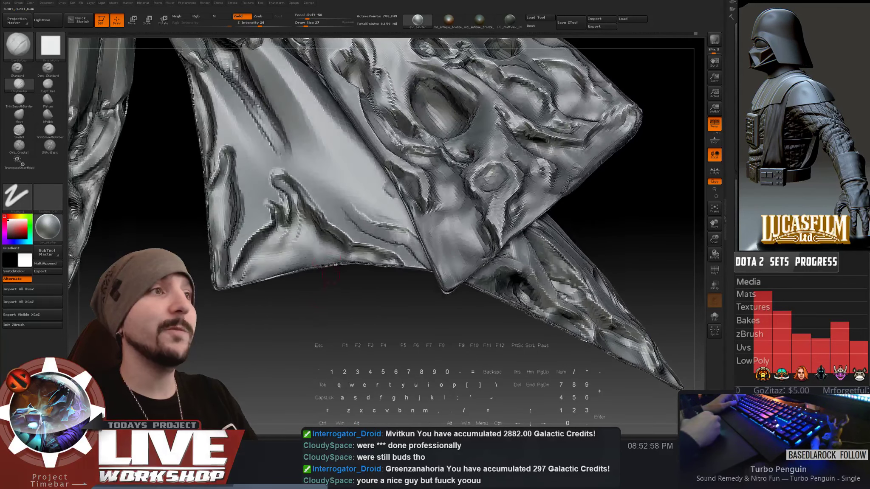
{"action": "mouse_move", "coordinate": [295, 216]}
{"action": "left_mouse_down"}
{"action": "mouse_move", "coordinate": [296, 231]}
{"action": "mouse_move", "coordinate": [304, 225]}
{"action": "left_mouse_up"}
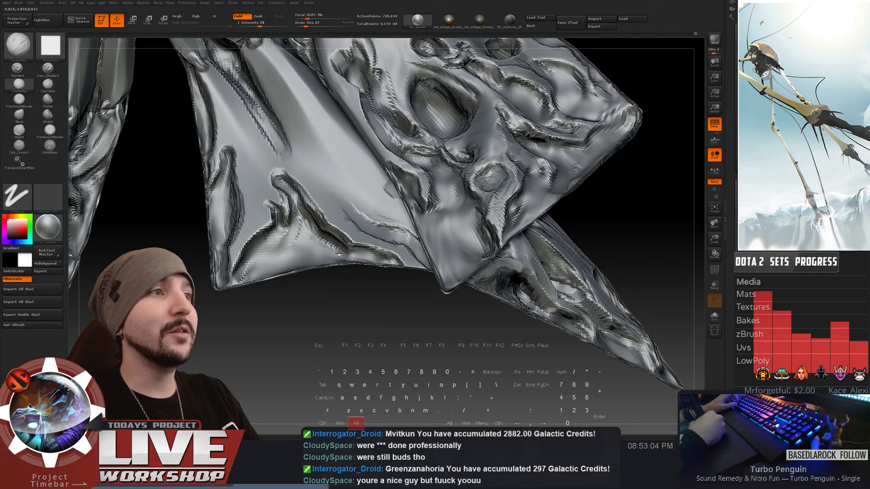
{"action": "key", "text": "shift"}
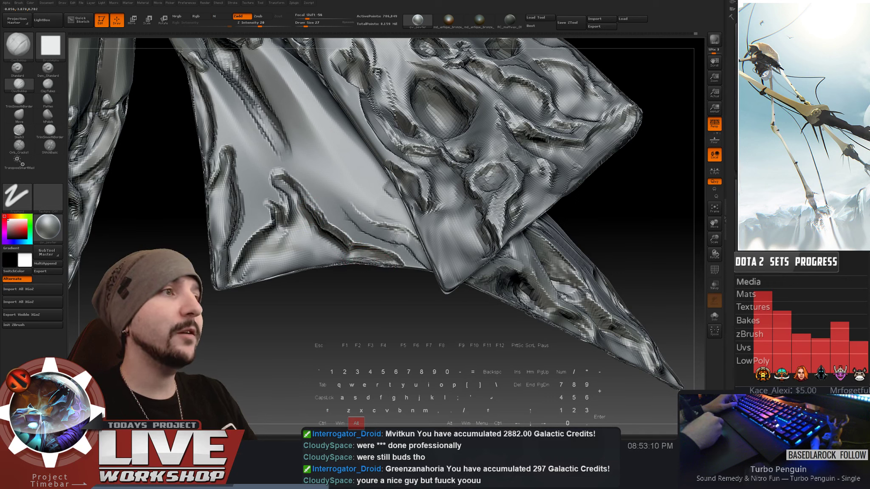
{"action": "key", "text": "shift"}
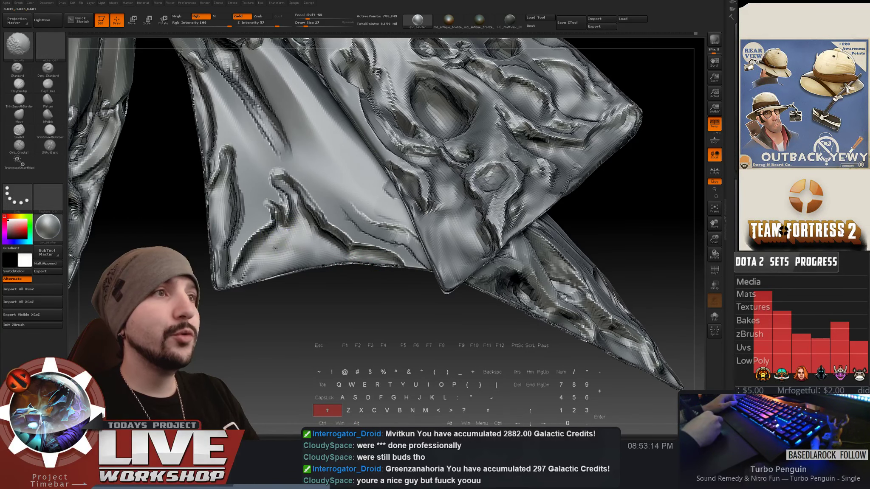
{"action": "key", "text": "alt"}
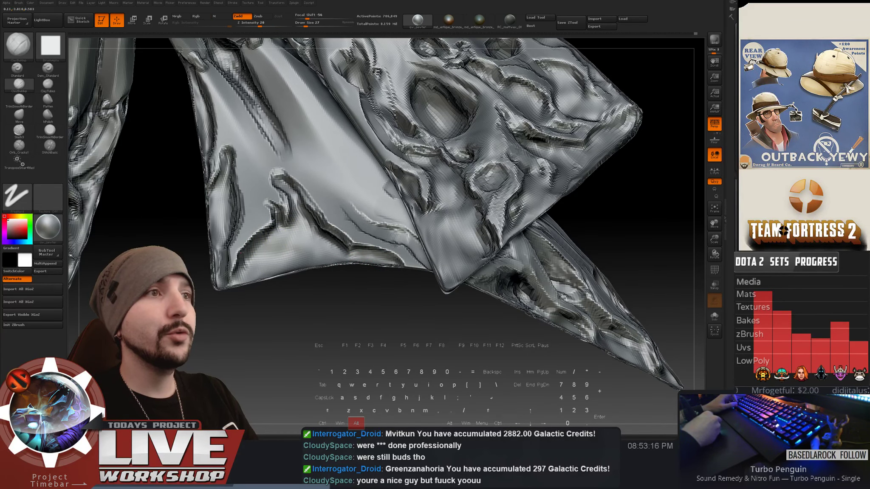
{"action": "right_click_drag", "start_coordinate": [255, 244], "coordinate": [260, 238]}
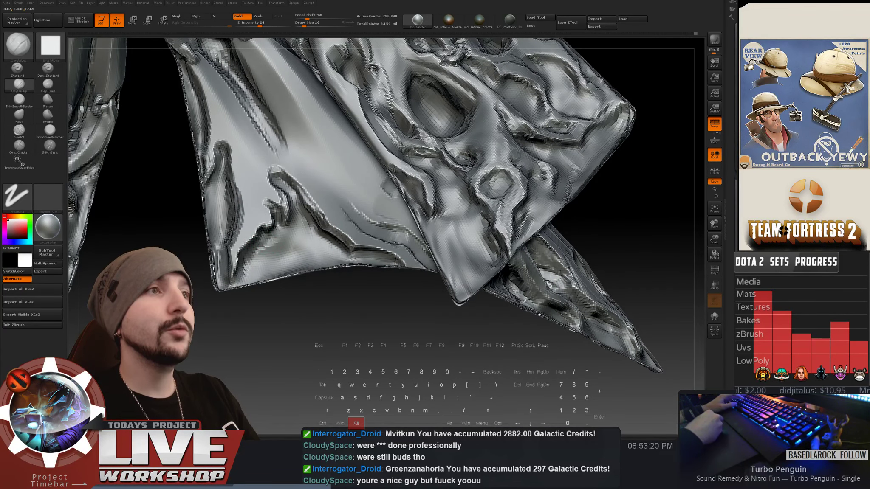
- Hide the neighbouring cloth sections with lasso selections to isolate the pointed flap for sculpting
{"action": "mouse_move", "coordinate": [271, 247]}
{"action": "right_mouse_down", "text": "alt"}
{"action": "mouse_move", "coordinate": [404, 172]}
{"action": "mouse_move", "coordinate": [406, 228]}
{"action": "right_mouse_up", "text": "alt"}
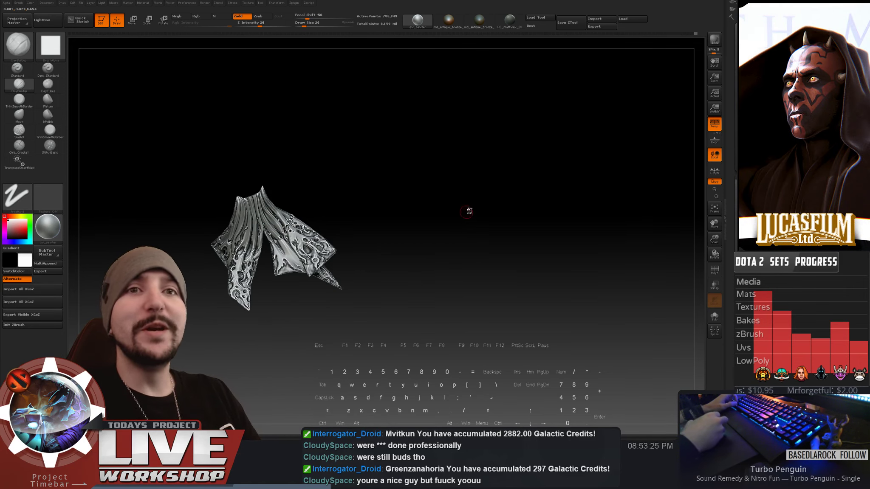
{"action": "mouse_move", "coordinate": [467, 211]}
{"action": "right_mouse_down"}
{"action": "mouse_move", "coordinate": [497, 182]}
{"action": "mouse_move", "coordinate": [497, 169]}
{"action": "mouse_move", "coordinate": [509, 176]}
{"action": "mouse_move", "coordinate": [532, 161]}
{"action": "mouse_move", "coordinate": [562, 175]}
{"action": "right_mouse_up"}
{"action": "mouse_move", "coordinate": [493, 258]}
{"action": "left_mouse_down", "text": "ctrl+alt+shift"}
{"action": "mouse_move", "coordinate": [459, 263]}
{"action": "mouse_move", "coordinate": [327, 236]}
{"action": "mouse_move", "coordinate": [251, 191]}
{"action": "mouse_move", "coordinate": [260, 107]}
{"action": "mouse_move", "coordinate": [461, 247]}
{"action": "left_mouse_up", "text": "ctrl+alt+shift"}
{"action": "mouse_move", "coordinate": [379, 137]}
{"action": "right_mouse_down", "text": "alt"}
{"action": "mouse_move", "coordinate": [380, 147]}
{"action": "mouse_move", "coordinate": [239, 113]}
{"action": "mouse_move", "coordinate": [228, 129]}
{"action": "mouse_move", "coordinate": [305, 136]}
{"action": "right_mouse_up", "text": "alt"}
{"action": "key", "text": "shift"}
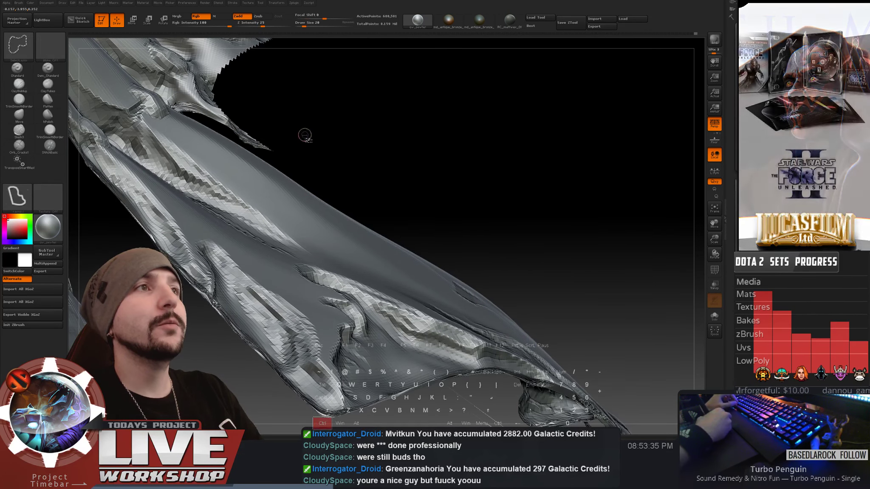
{"action": "mouse_move", "coordinate": [305, 136]}
{"action": "left_mouse_down", "text": "ctrl+alt+shift"}
{"action": "mouse_move", "coordinate": [271, 152]}
{"action": "mouse_move", "coordinate": [186, 114]}
{"action": "mouse_move", "coordinate": [314, 79]}
{"action": "mouse_move", "coordinate": [344, 110]}
{"action": "left_mouse_up", "text": "ctrl+alt+shift"}
{"action": "mouse_move", "coordinate": [483, 130]}
{"action": "left_mouse_down"}
{"action": "mouse_move", "coordinate": [546, 111]}
{"action": "mouse_move", "coordinate": [586, 116]}
{"action": "mouse_move", "coordinate": [569, 157]}
{"action": "mouse_move", "coordinate": [536, 187]}
{"action": "mouse_move", "coordinate": [476, 171]}
{"action": "mouse_move", "coordinate": [481, 175]}
{"action": "mouse_move", "coordinate": [444, 180]}
{"action": "mouse_move", "coordinate": [407, 211]}
{"action": "left_mouse_up"}
- Carve and smooth torn detail along the outer edge near the pointed flap's tip, adjusting the brush size
{"action": "key", "text": "shift"}
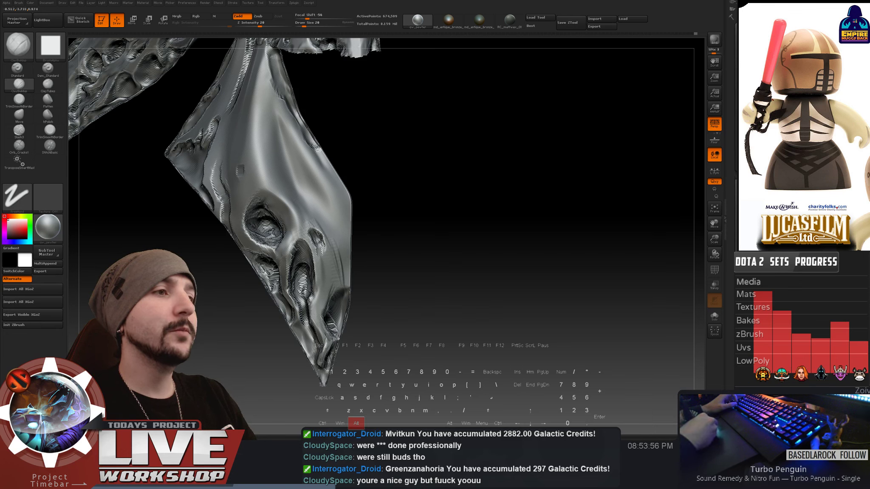
{"action": "key", "text": "shift"}
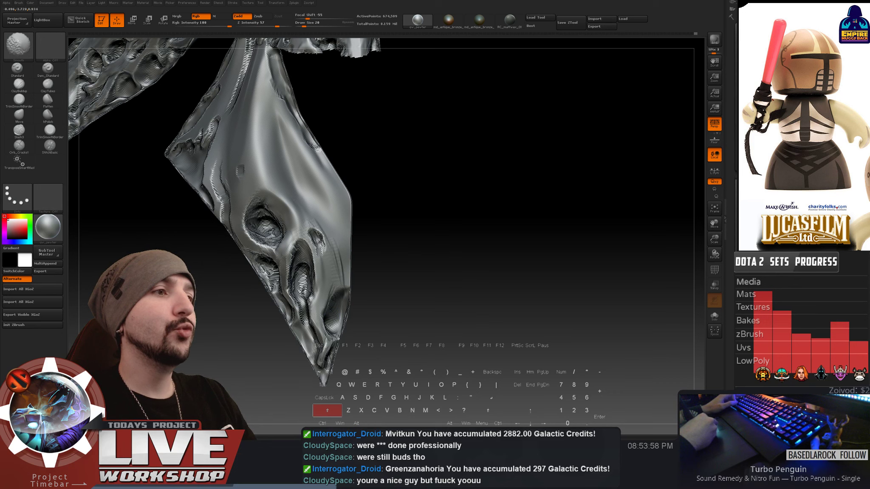
{"action": "key", "text": "alt"}
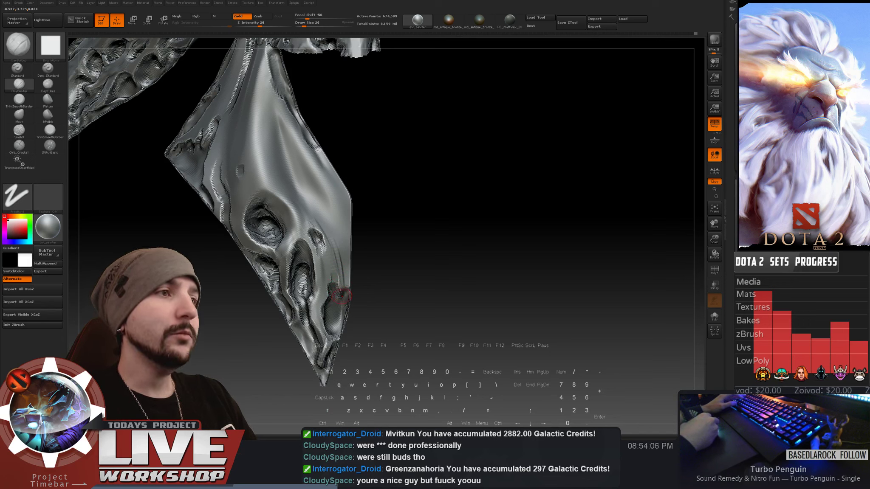
{"action": "key", "text": "bracketleft"}
{"action": "key", "text": "bracketleft"}
{"action": "key", "text": "bracketleft"}
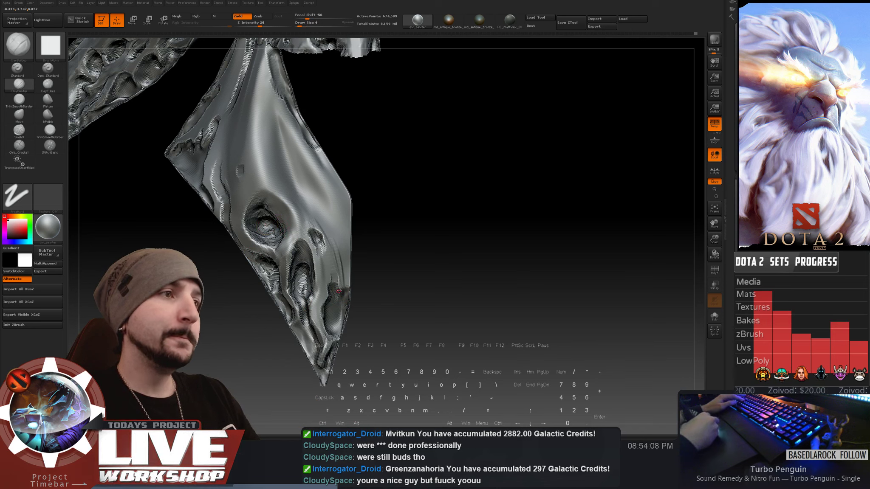
{"action": "key", "text": "bracketright"}
{"action": "key", "text": "bracketright"}
{"action": "key", "text": "bracketright"}
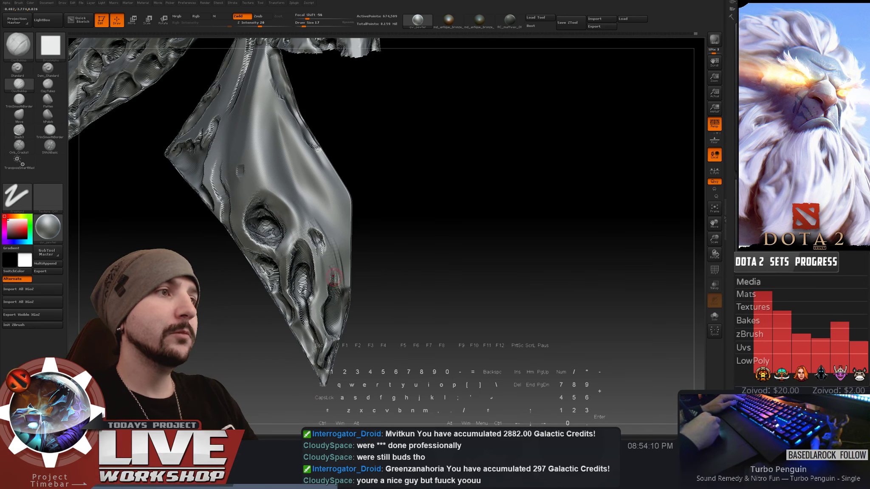
{"action": "key", "text": "bracketright"}
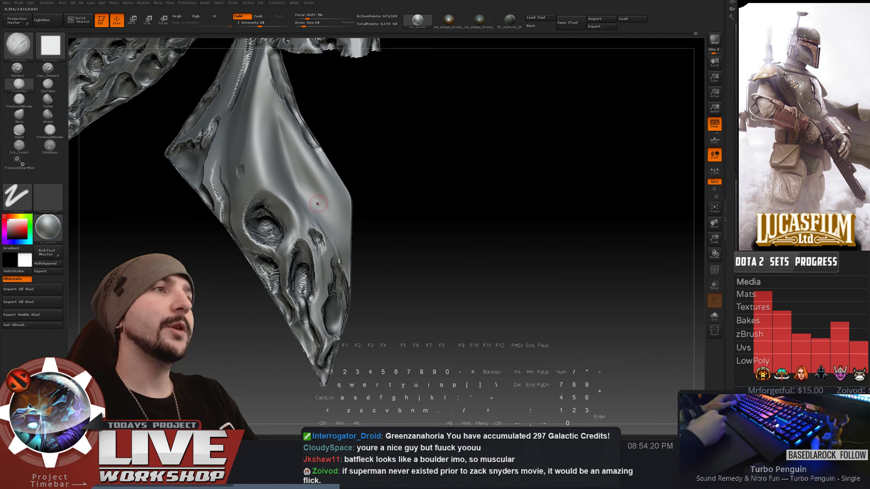
- Carve a narrow crease up the pointed flap's outer edge from the torn tip, using a smaller brush
{"action": "key", "text": "s"}
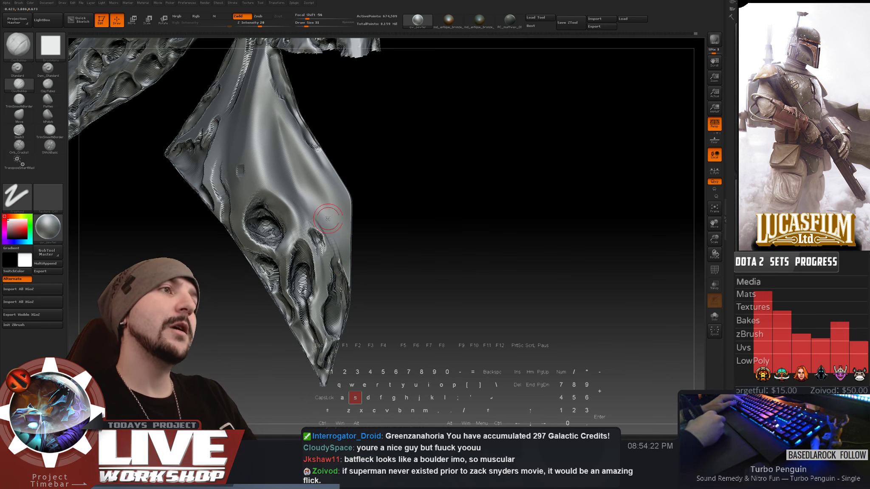
{"action": "left_click", "coordinate": [330, 210]}
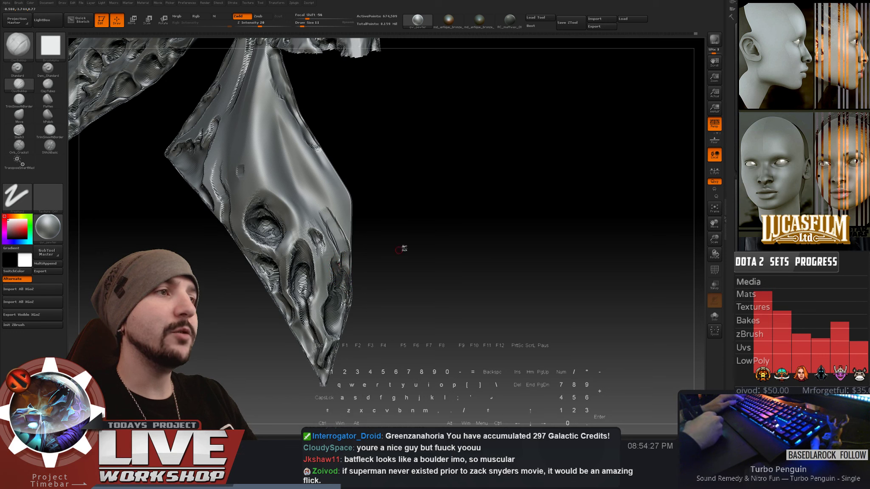
{"action": "left_click_drag", "start_coordinate": [404, 248], "coordinate": [368, 254]}
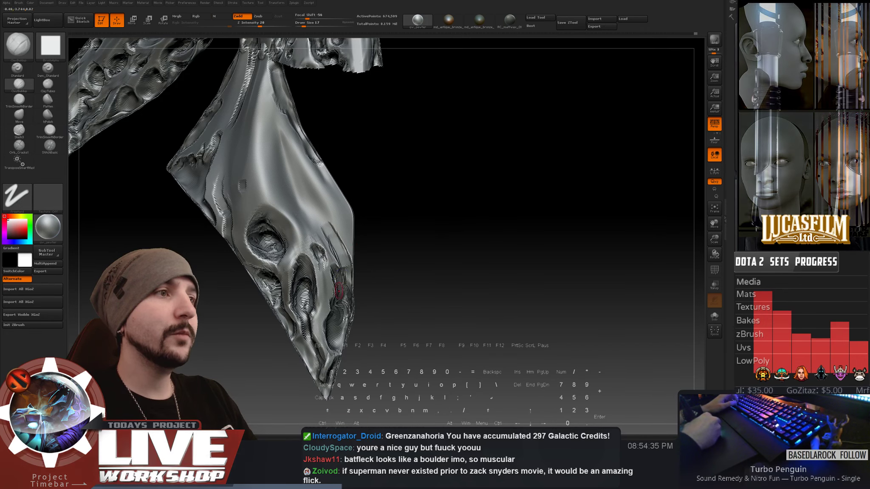
{"action": "key", "text": "shift"}
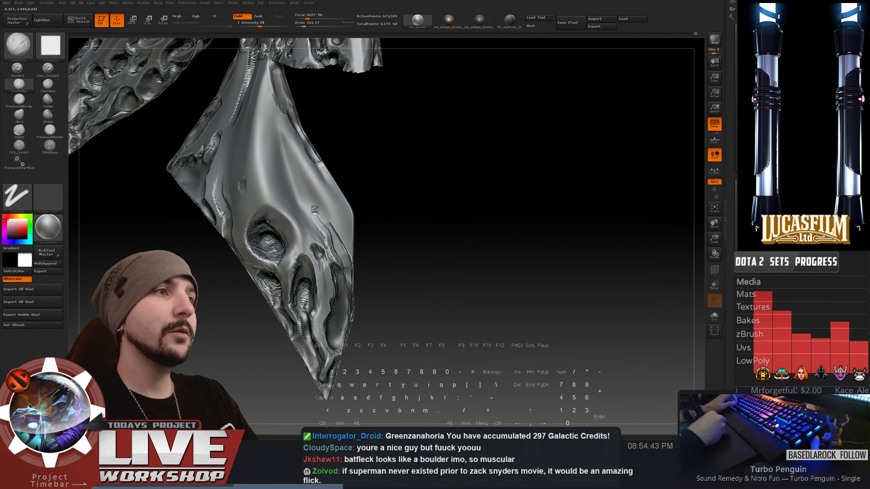
- Enlarge the brush, carve a rounded hollow at the upper end of the outer-edge crease, and smooth it
{"action": "key", "text": "bracketright"}
{"action": "key", "text": "bracketright"}
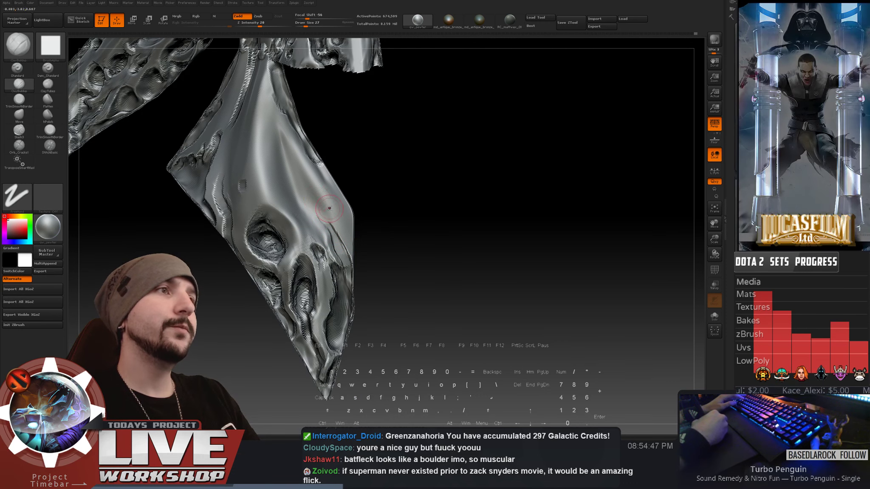
{"action": "key", "text": "alt"}
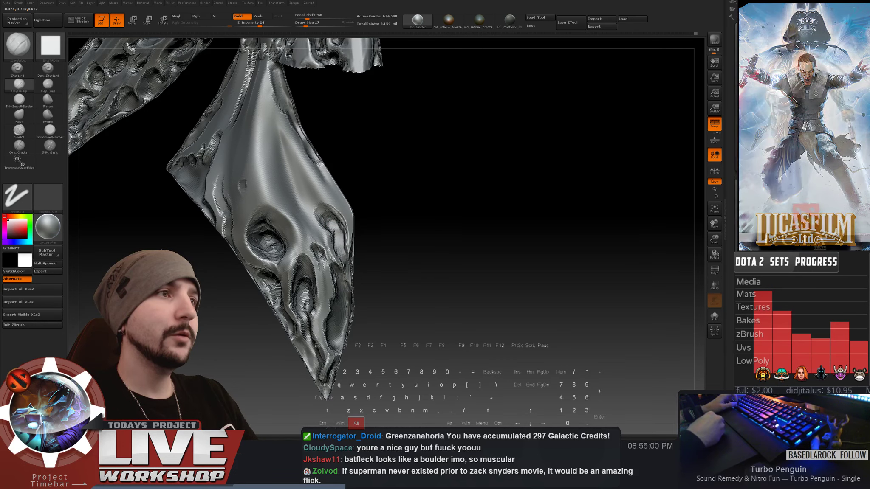
{"action": "key", "text": "shift"}
{"action": "key", "text": "shift"}
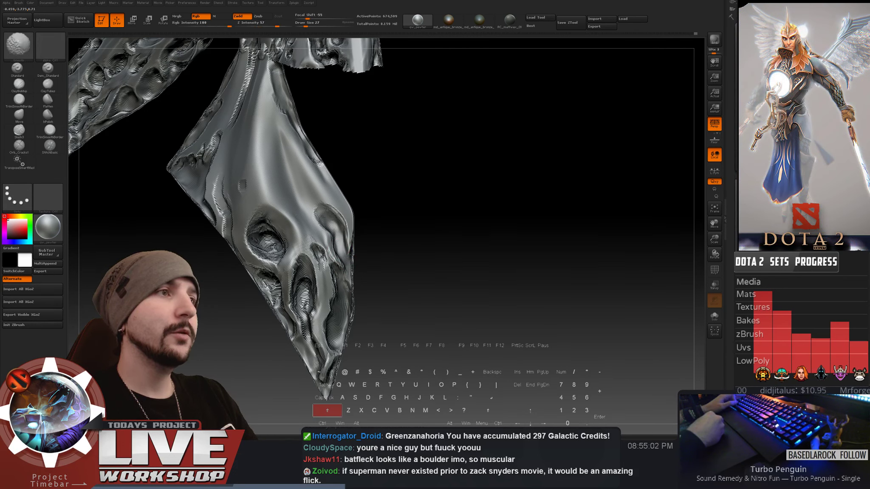
- Resize the brush and deepen the upper outer-edge hollow, shaping and smoothing a raised fold inside it
{"action": "mouse_move", "coordinate": [395, 280]}
{"action": "left_mouse_down", "text": "alt"}
{"action": "mouse_move", "coordinate": [381, 181]}
{"action": "mouse_move", "coordinate": [445, 255]}
{"action": "mouse_move", "coordinate": [481, 272]}
{"action": "left_mouse_up", "text": "alt"}
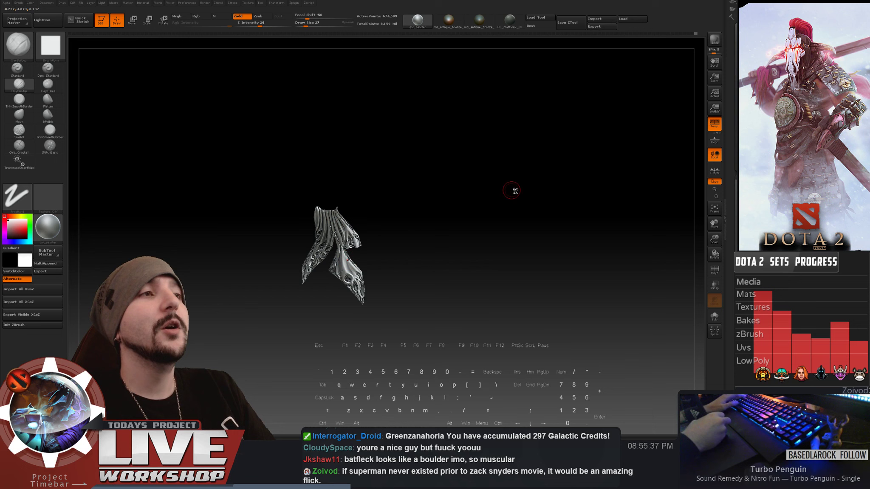
{"action": "mouse_move", "coordinate": [504, 186]}
{"action": "left_mouse_down", "text": "alt"}
{"action": "mouse_move", "coordinate": [511, 308]}
{"action": "mouse_move", "coordinate": [485, 191]}
{"action": "left_mouse_up", "text": "alt"}
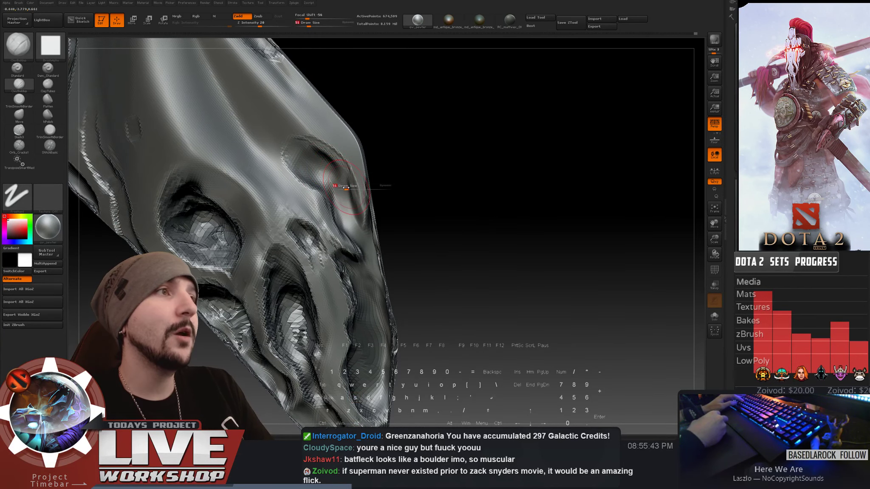
{"action": "mouse_move", "coordinate": [346, 187]}
{"action": "left_mouse_down"}
{"action": "mouse_move", "coordinate": [356, 208]}
{"action": "mouse_move", "coordinate": [348, 219]}
{"action": "left_mouse_up"}
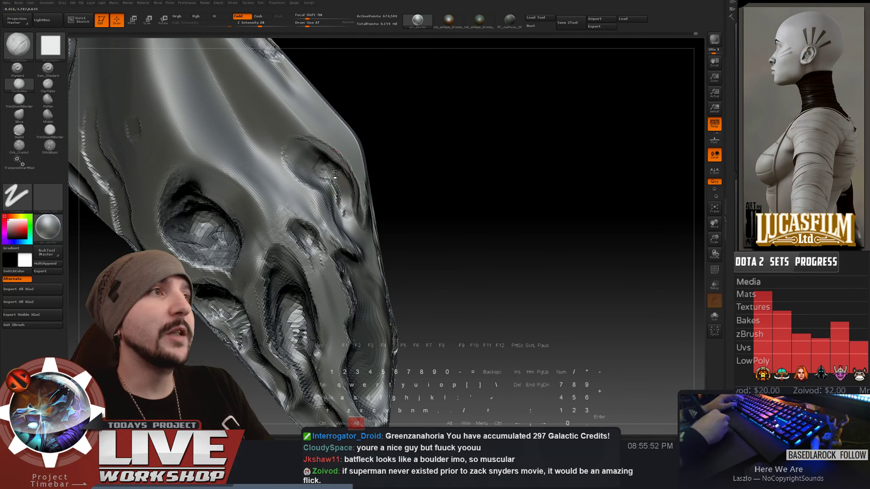
{"action": "left_click_drag", "start_coordinate": [321, 171], "coordinate": [329, 192], "text": "alt"}
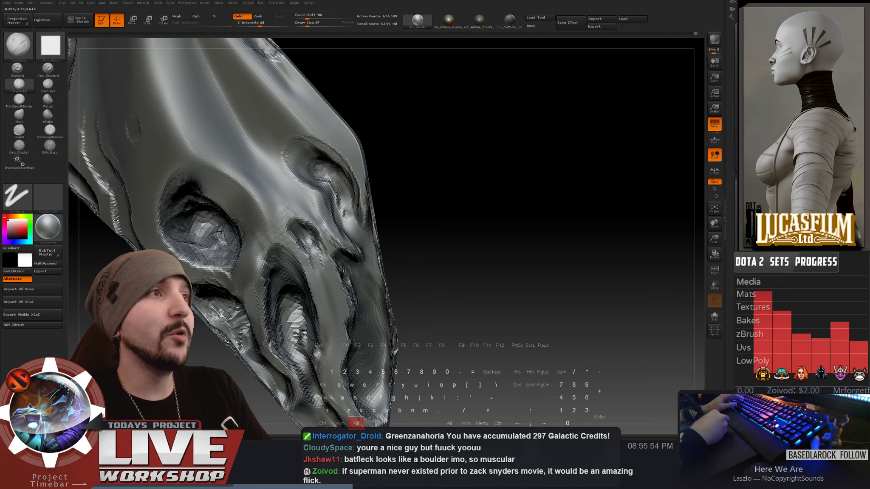
{"action": "key", "text": "s"}
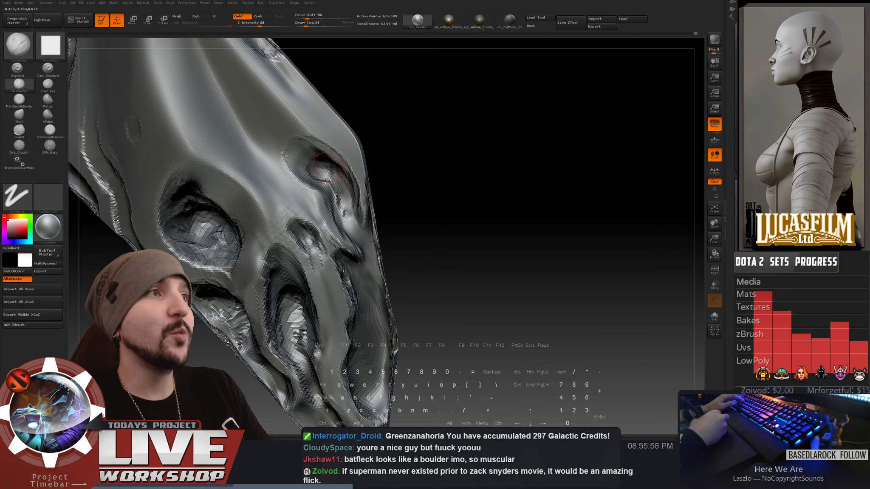
{"action": "key", "text": "alt"}
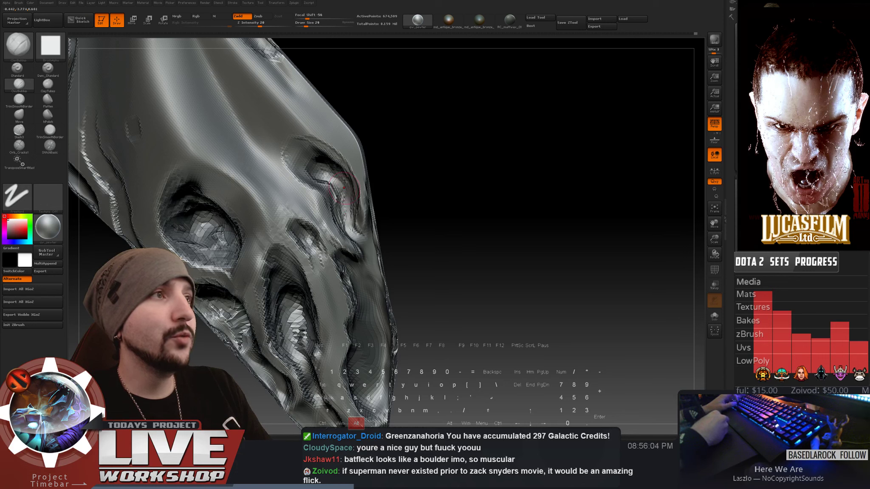
{"action": "key", "text": "shift"}
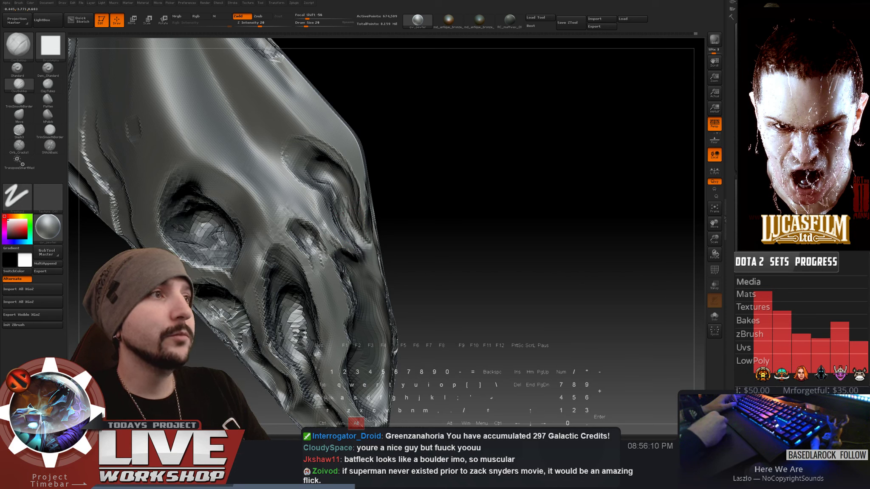
{"action": "key", "text": "shift"}
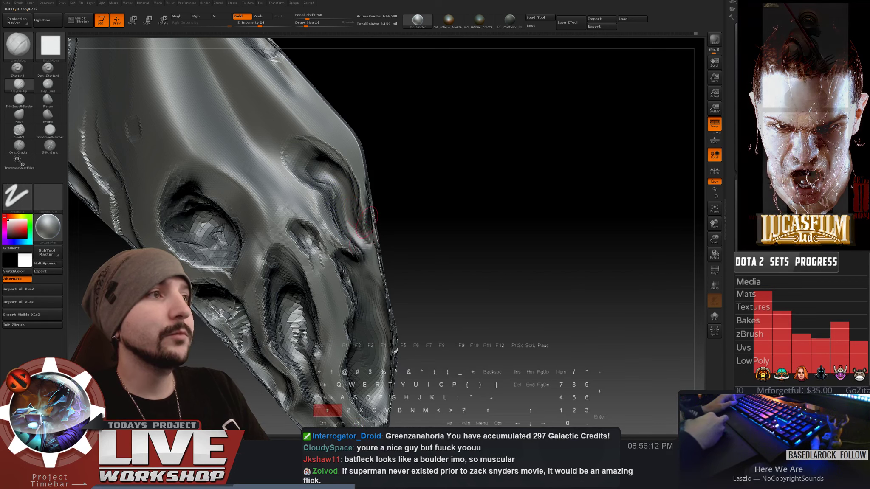
- Refine the cavity below the outer-edge hollow, carving its upper rim and smoothing the strokes
{"action": "key", "text": "alt"}
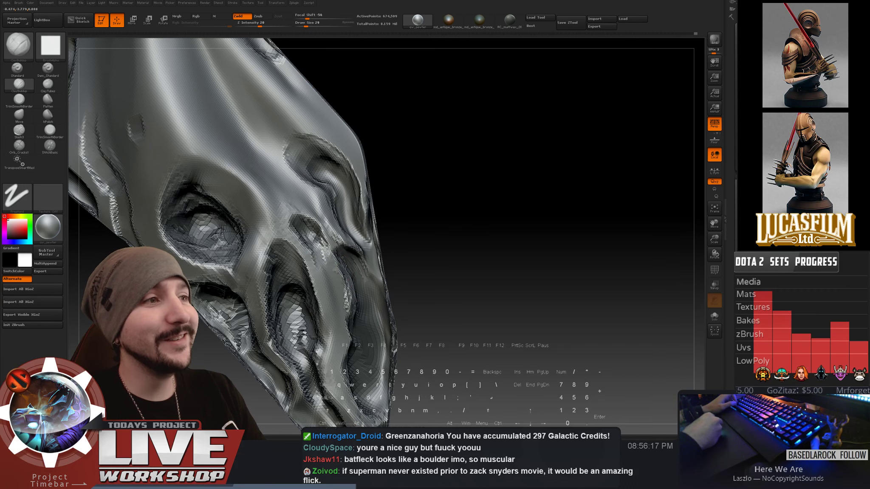
{"action": "key", "text": "alt"}
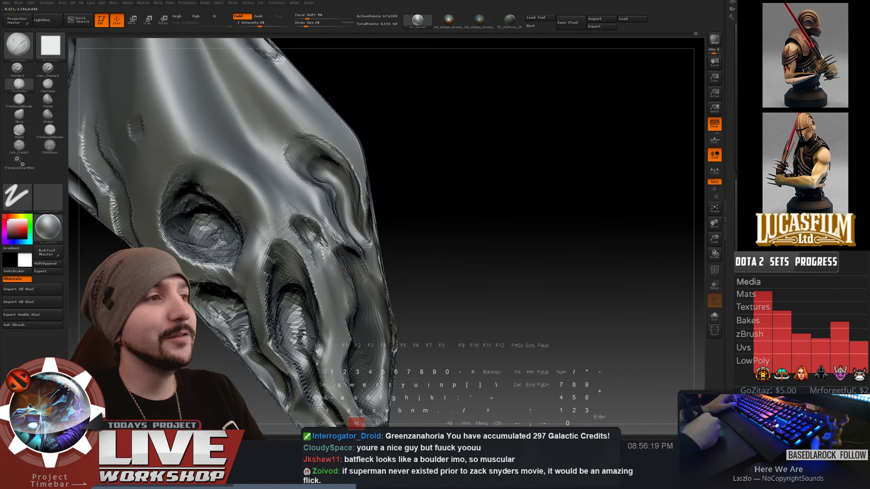
{"action": "left_click_drag", "start_coordinate": [414, 265], "coordinate": [468, 253]}
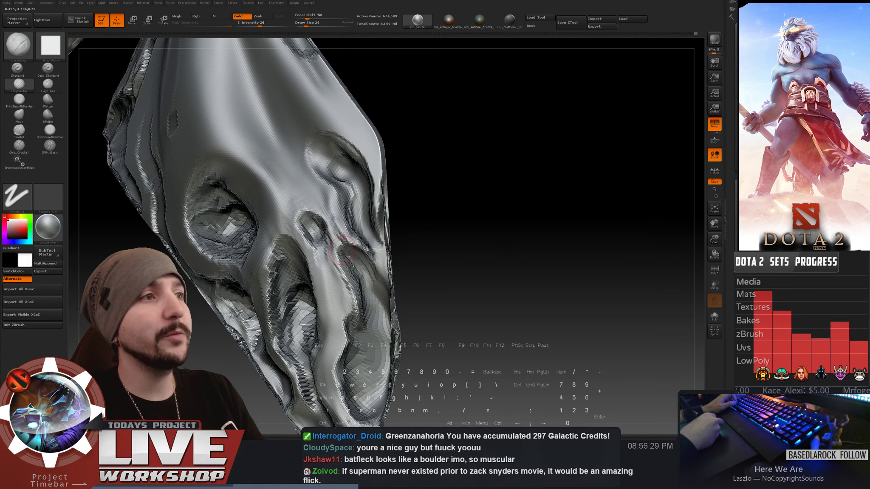
{"action": "key", "text": "alt"}
{"action": "key", "text": "shift"}
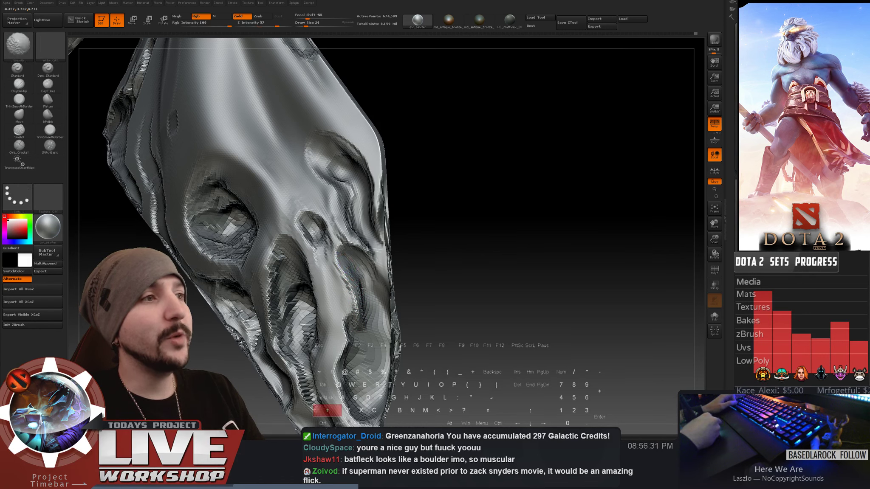
- Deepen the elongated cavity below the pointed flap's outer-edge hollow and smooth its walls
{"action": "key", "text": "alt"}
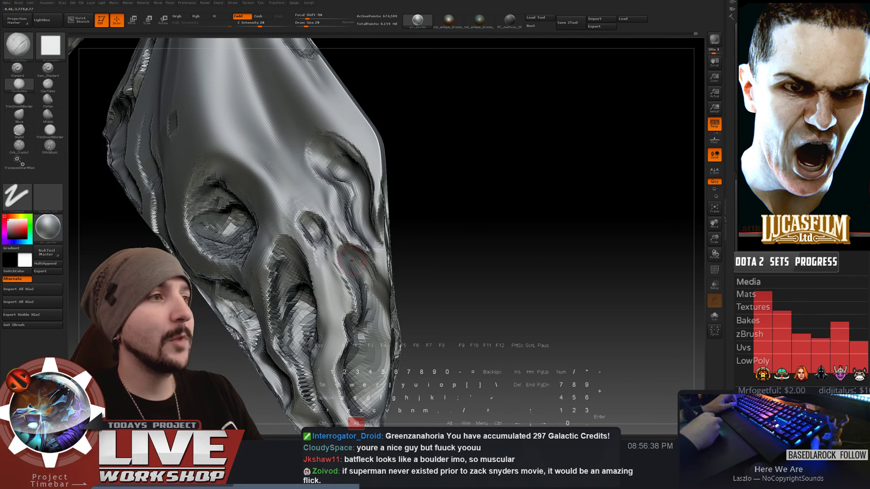
{"action": "left_click_drag", "start_coordinate": [443, 230], "coordinate": [461, 233]}
{"action": "left_click_drag", "start_coordinate": [370, 261], "coordinate": [374, 278], "text": "alt"}
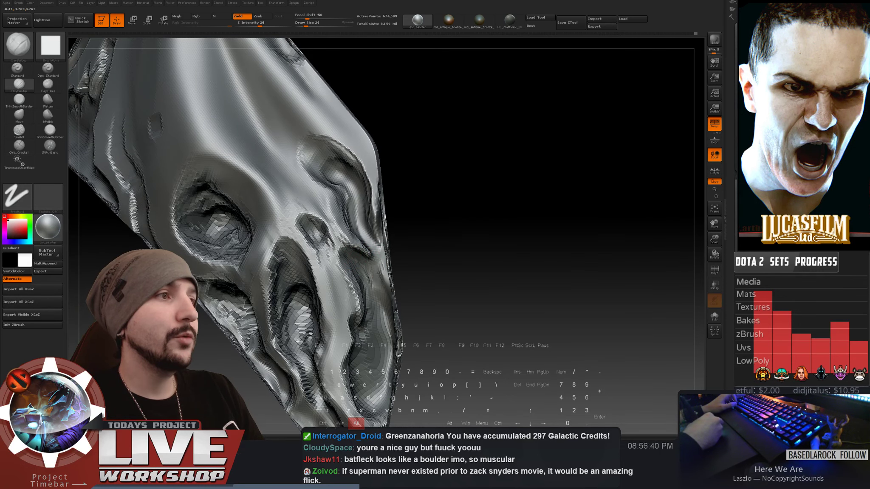
{"action": "key", "text": "shift"}
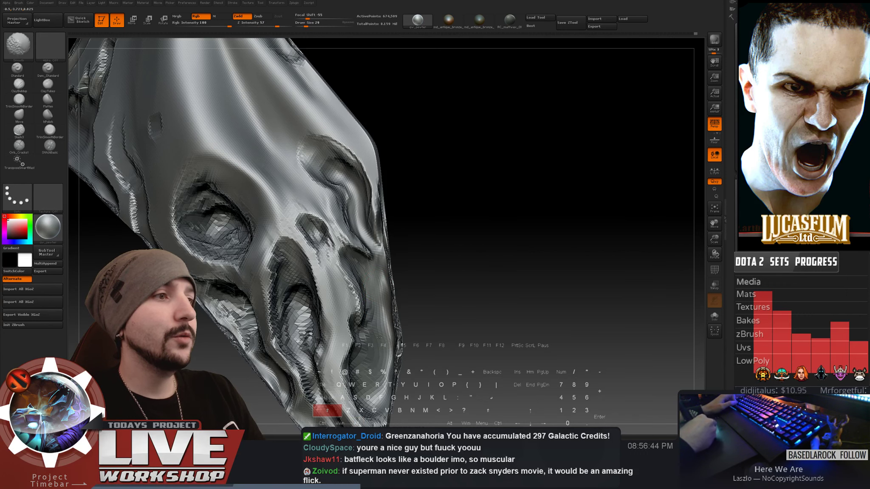
{"action": "key", "text": "f"}
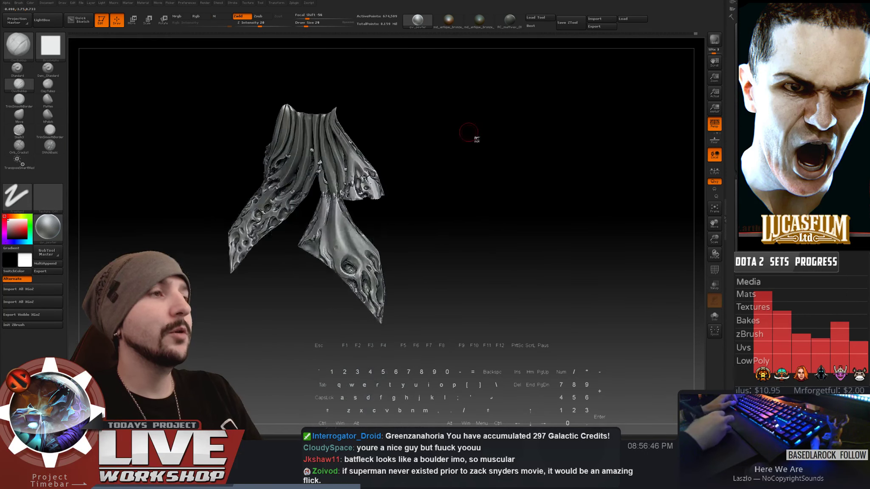
- Carve a deep notch between the outer-edge hollow and the cavity below it, and smooth the fold around the notch
{"action": "mouse_move", "coordinate": [476, 138]}
{"action": "left_mouse_down", "text": "alt"}
{"action": "mouse_move", "coordinate": [514, 211]}
{"action": "mouse_move", "coordinate": [363, 212]}
{"action": "mouse_move", "coordinate": [439, 152]}
{"action": "mouse_move", "coordinate": [372, 225]}
{"action": "left_mouse_up", "text": "alt"}
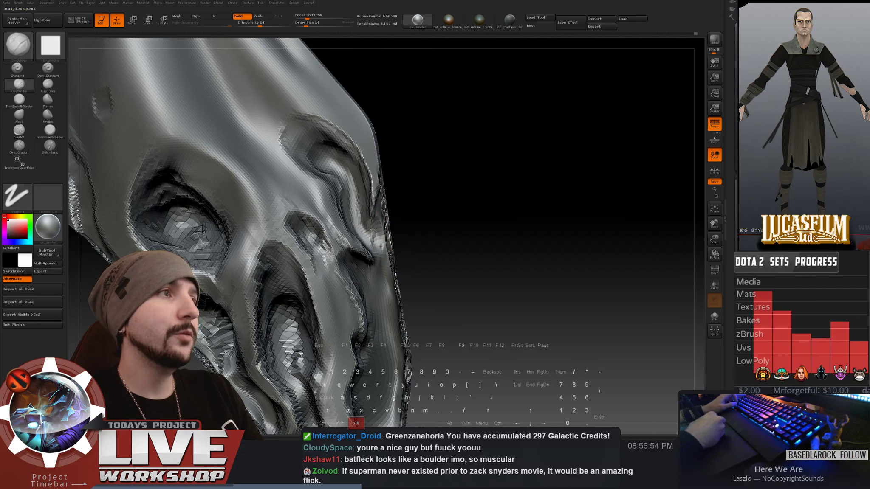
{"action": "key", "text": "shift"}
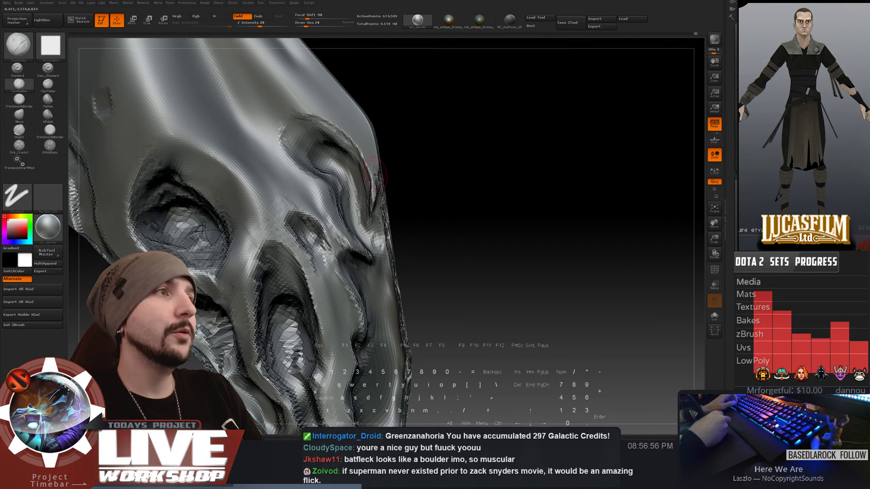
{"action": "key", "text": "alt"}
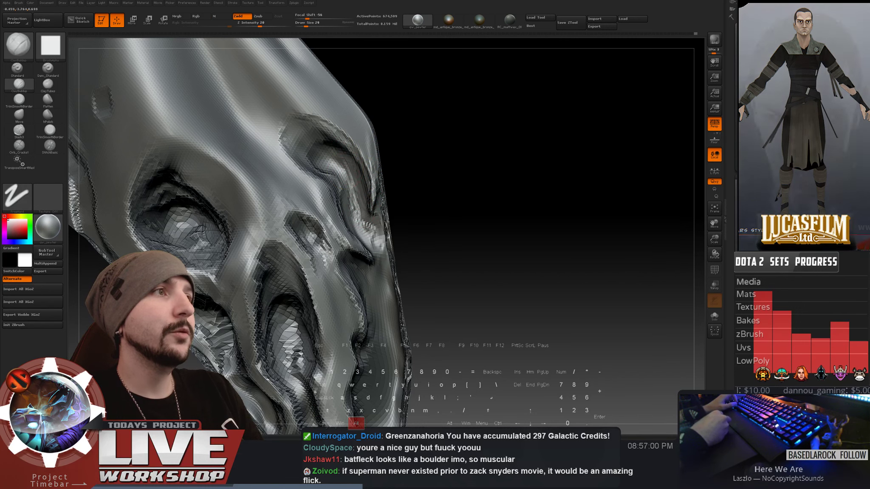
{"action": "key", "text": "shift"}
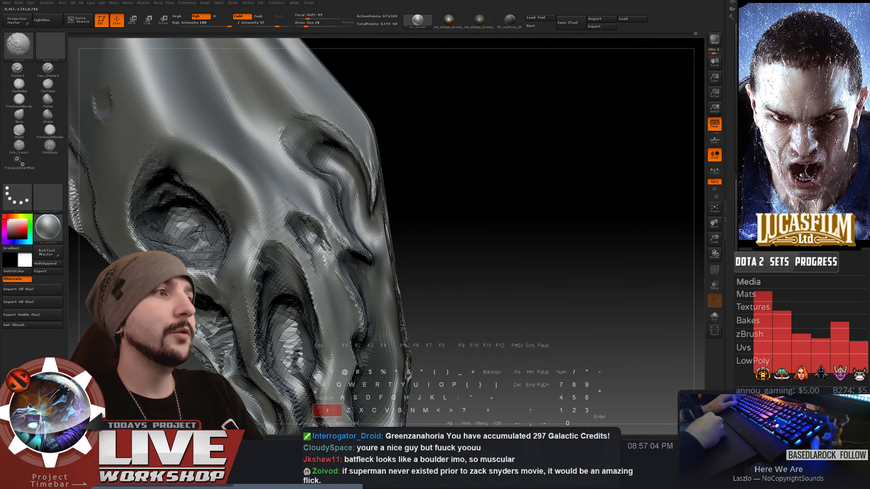
{"action": "mouse_move", "coordinate": [430, 119]}
{"action": "left_mouse_down"}
{"action": "mouse_move", "coordinate": [503, 218]}
{"action": "mouse_move", "coordinate": [541, 307]}
{"action": "mouse_move", "coordinate": [474, 215]}
{"action": "left_mouse_up"}
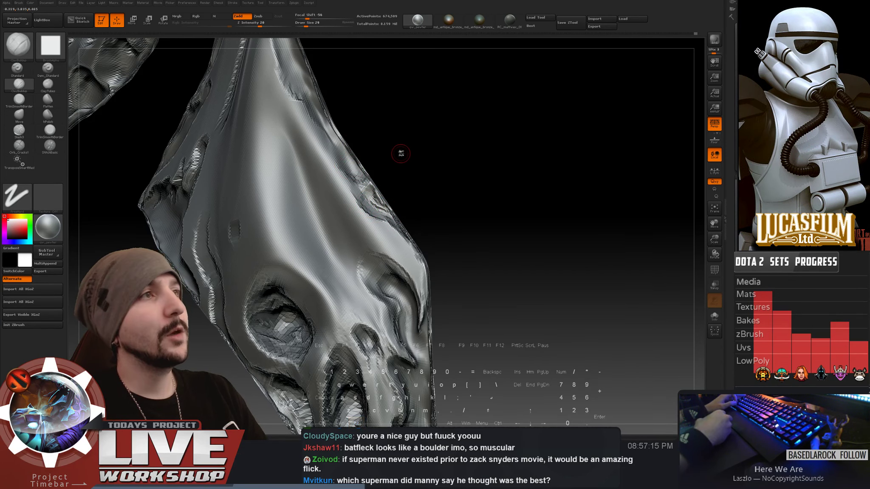
- Resize the brush and carve a lobed hollow higher up on the pointed flap's outer edge
{"action": "key", "text": "f"}
{"action": "mouse_move", "coordinate": [443, 179]}
{"action": "left_mouse_down", "text": "alt"}
{"action": "mouse_move", "coordinate": [443, 200]}
{"action": "mouse_move", "coordinate": [419, 102]}
{"action": "mouse_move", "coordinate": [372, 214]}
{"action": "left_mouse_up", "text": "alt"}
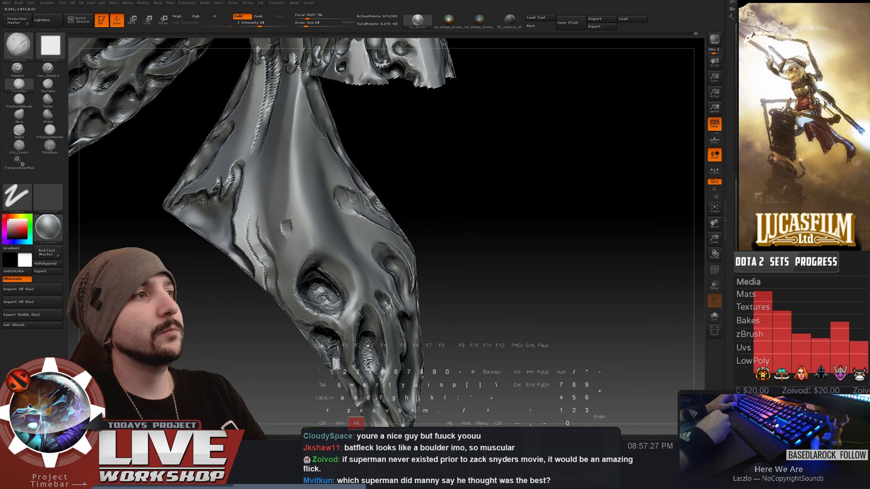
{"action": "left_click_drag", "start_coordinate": [354, 215], "coordinate": [368, 219]}
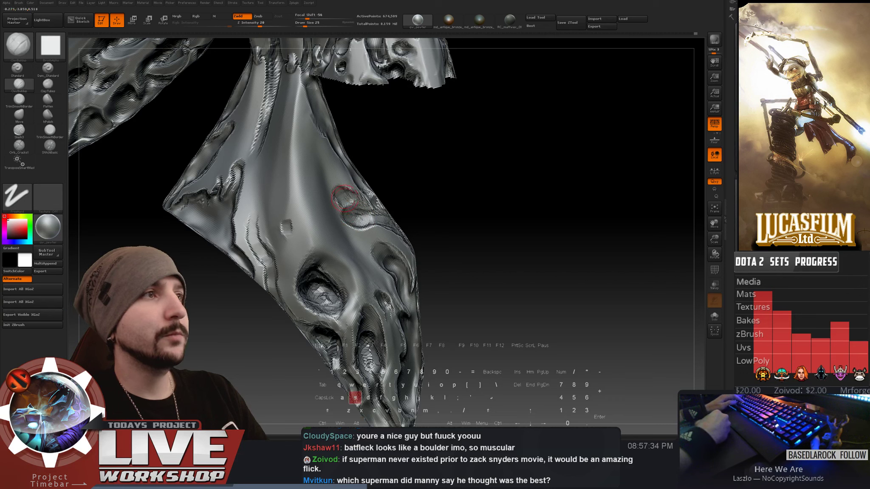
{"action": "key", "text": "alt"}
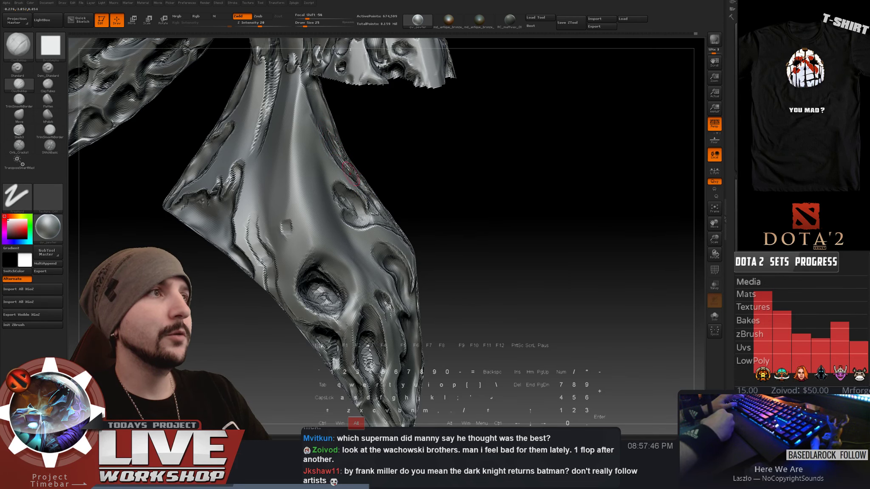
- Carve and smooth the narrow creases near the pointed flap's inner lower corner, using a smaller brush
{"action": "left_click_drag", "start_coordinate": [407, 171], "coordinate": [484, 246], "text": "alt"}
{"action": "left_click_drag", "start_coordinate": [472, 210], "coordinate": [509, 195]}
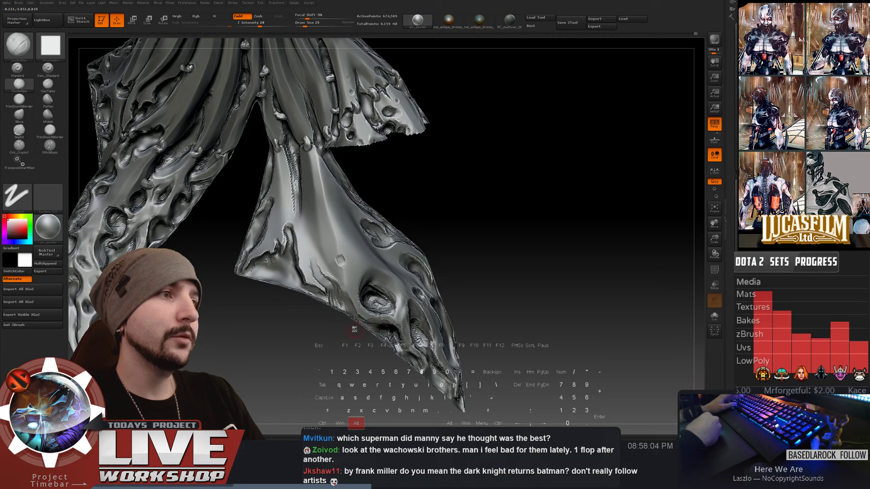
{"action": "key", "text": "shift"}
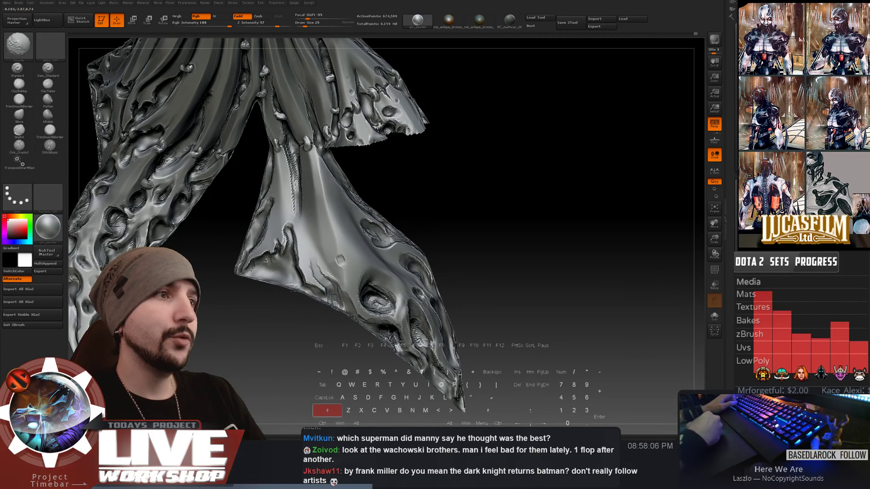
{"action": "key", "text": "alt"}
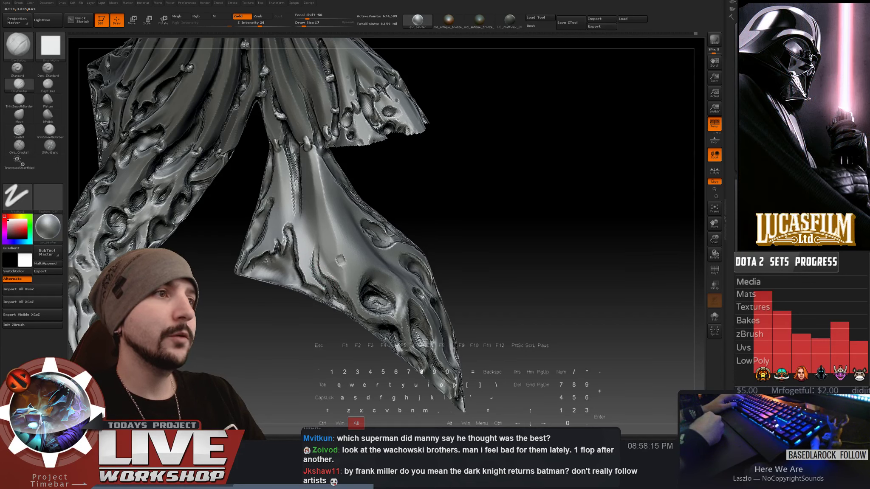
- Carve around the knot joining the pointed flap to the upper cloth to separate it from the surrounding fabric
{"action": "left_click_drag", "start_coordinate": [343, 316], "coordinate": [305, 142], "text": "alt"}
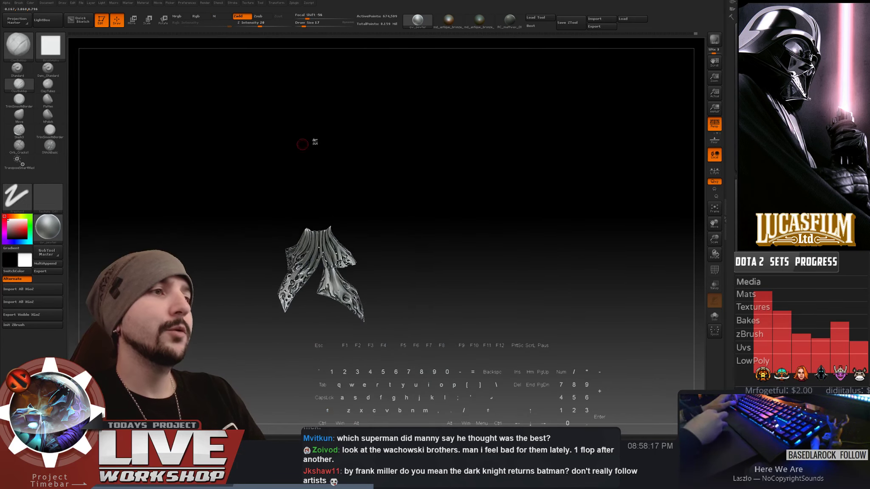
{"action": "left_click_drag", "start_coordinate": [408, 204], "coordinate": [433, 272]}
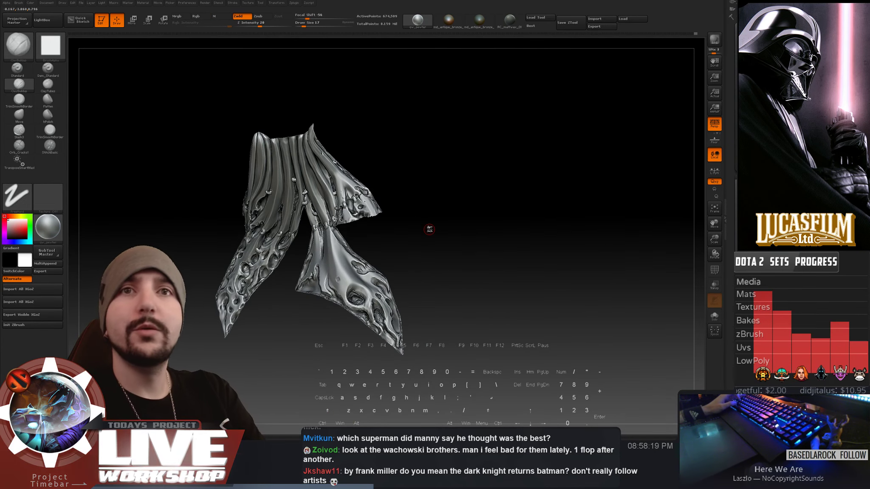
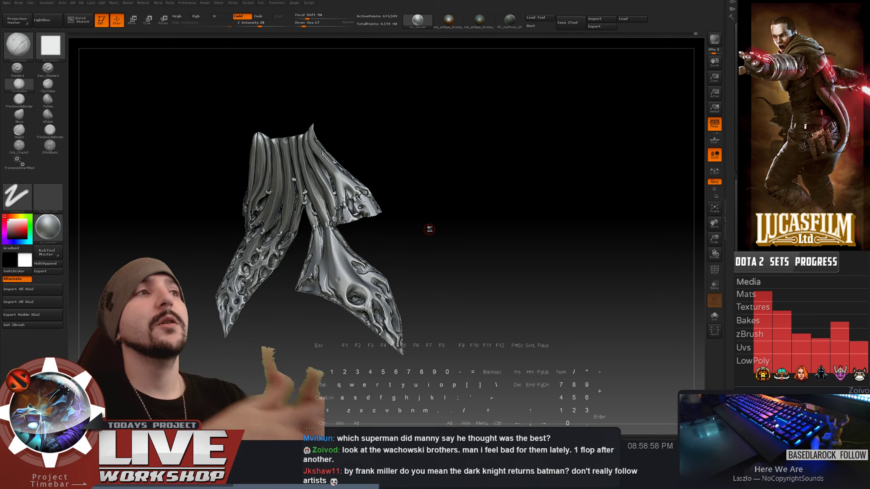
{"action": "mouse_move", "coordinate": [430, 229]}
{"action": "left_mouse_down"}
{"action": "mouse_move", "coordinate": [498, 215]}
{"action": "mouse_move", "coordinate": [511, 196]}
{"action": "mouse_move", "coordinate": [575, 254]}
{"action": "mouse_move", "coordinate": [595, 174]}
{"action": "mouse_move", "coordinate": [605, 181]}
{"action": "mouse_move", "coordinate": [594, 140]}
{"action": "left_mouse_up"}
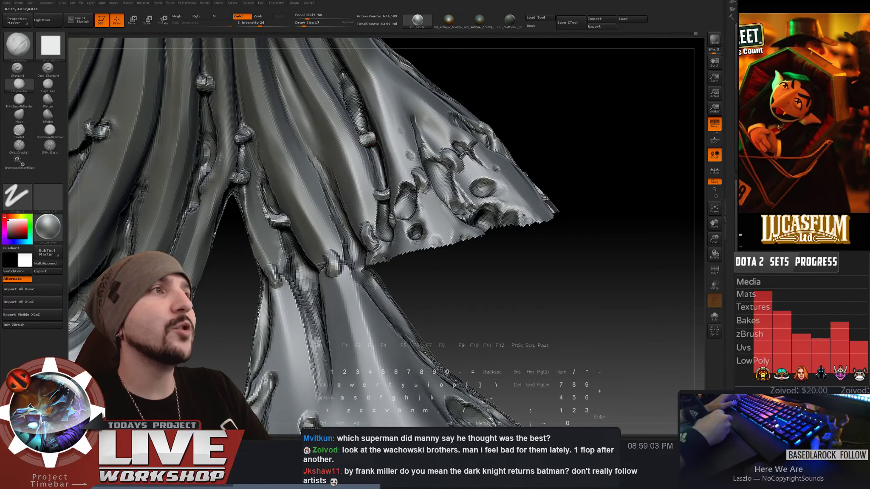
{"action": "key", "text": "alt"}
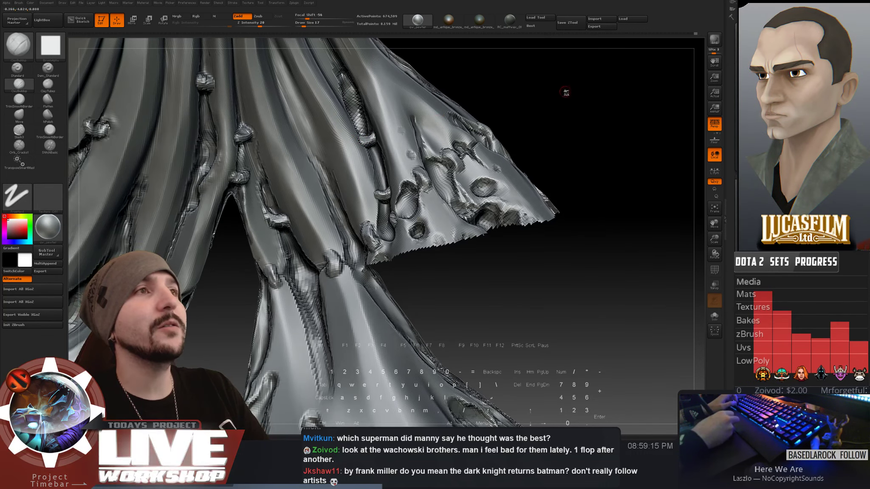
{"action": "left_click_drag", "start_coordinate": [565, 91], "coordinate": [513, 47], "text": "alt"}
{"action": "left_click_drag", "start_coordinate": [515, 161], "coordinate": [548, 217]}
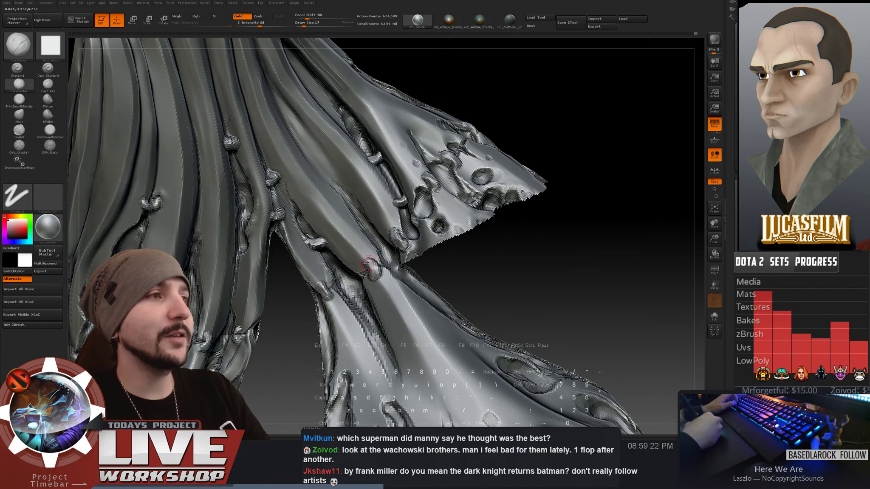
{"action": "left_click_drag", "start_coordinate": [363, 260], "coordinate": [371, 259], "text": "alt"}
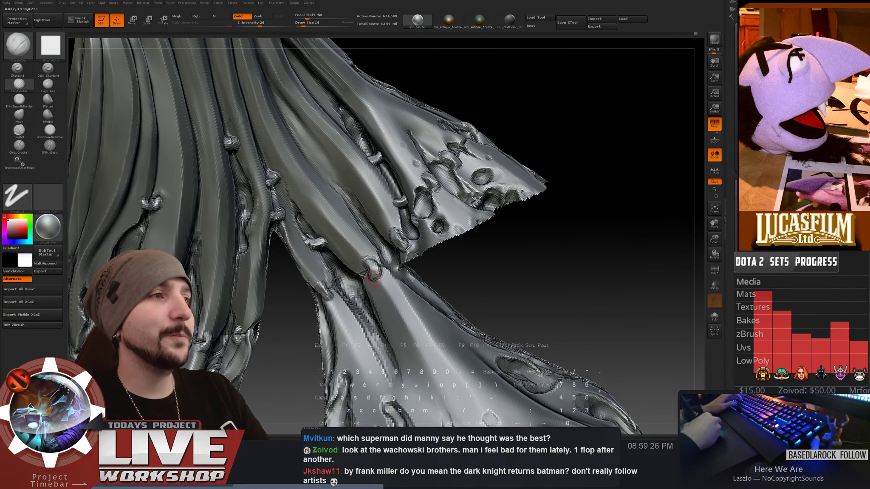
- Enlarge the brush, carve out the gap between the two knots at the top of the pointed flap, and smooth it
{"action": "left_click_drag", "start_coordinate": [546, 255], "coordinate": [476, 235], "text": "alt"}
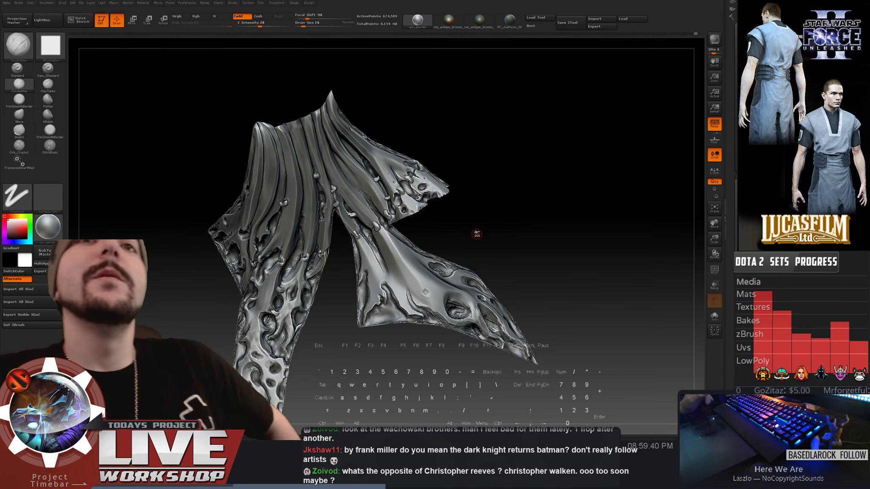
{"action": "mouse_move", "coordinate": [516, 200]}
{"action": "left_mouse_down"}
{"action": "mouse_move", "coordinate": [519, 188]}
{"action": "mouse_move", "coordinate": [570, 189]}
{"action": "mouse_move", "coordinate": [583, 212]}
{"action": "mouse_move", "coordinate": [596, 209]}
{"action": "mouse_move", "coordinate": [620, 174]}
{"action": "mouse_move", "coordinate": [596, 164]}
{"action": "mouse_move", "coordinate": [608, 161]}
{"action": "mouse_move", "coordinate": [613, 244]}
{"action": "left_mouse_up"}
{"action": "key", "text": "s"}
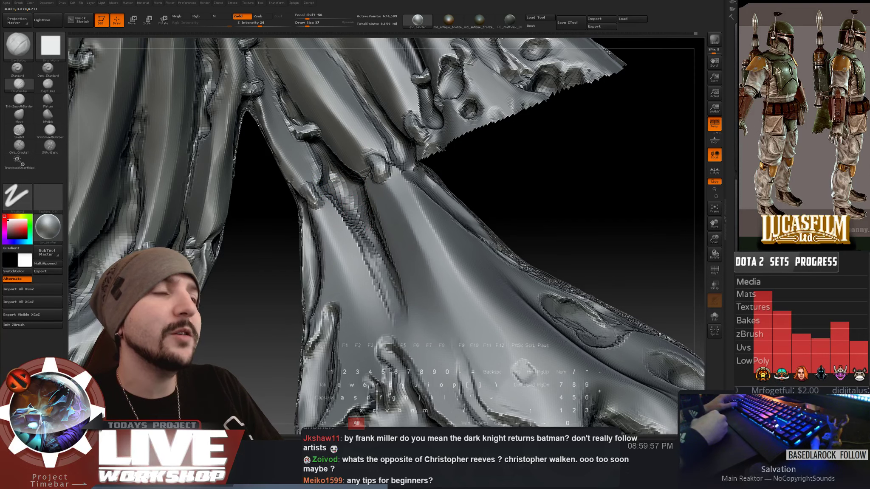
{"action": "left_click_drag", "start_coordinate": [572, 161], "coordinate": [535, 169]}
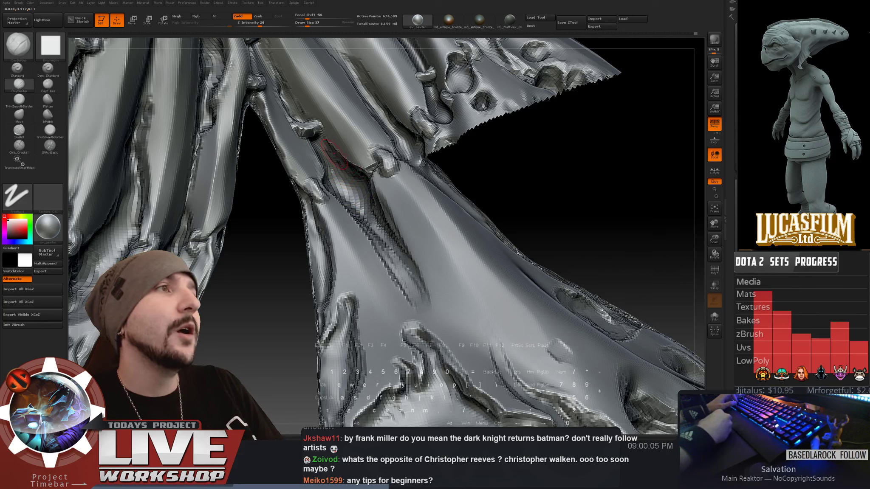
{"action": "key", "text": "shift"}
{"action": "key", "text": "alt"}
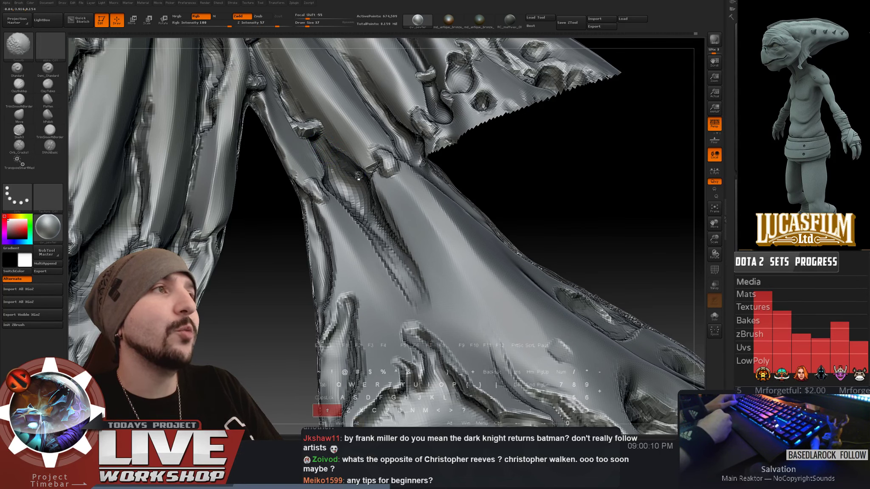
- Reduce the brush size and deepen the gap beneath the upper cloth's edge, right beside the joining knot
{"action": "mouse_move", "coordinate": [565, 183]}
{"action": "left_mouse_down"}
{"action": "mouse_move", "coordinate": [593, 169]}
{"action": "mouse_move", "coordinate": [586, 179]}
{"action": "left_mouse_up"}
{"action": "key", "text": "s"}
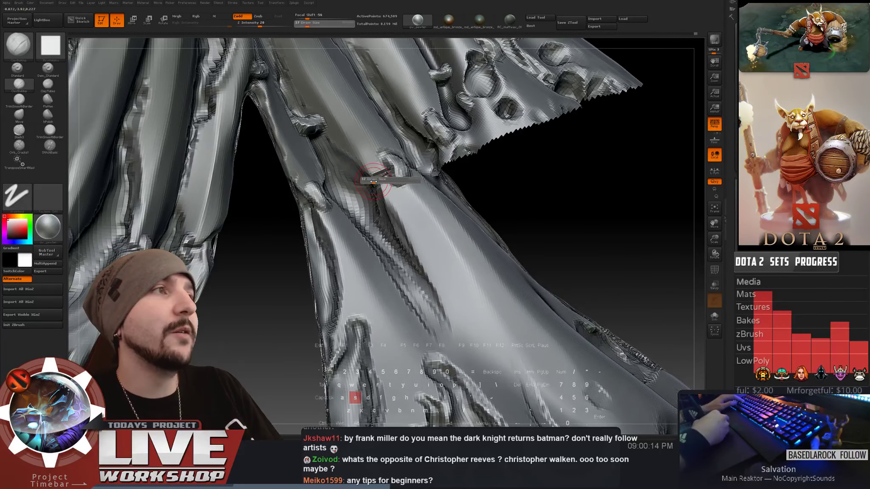
{"action": "left_click_drag", "start_coordinate": [364, 182], "coordinate": [372, 182]}
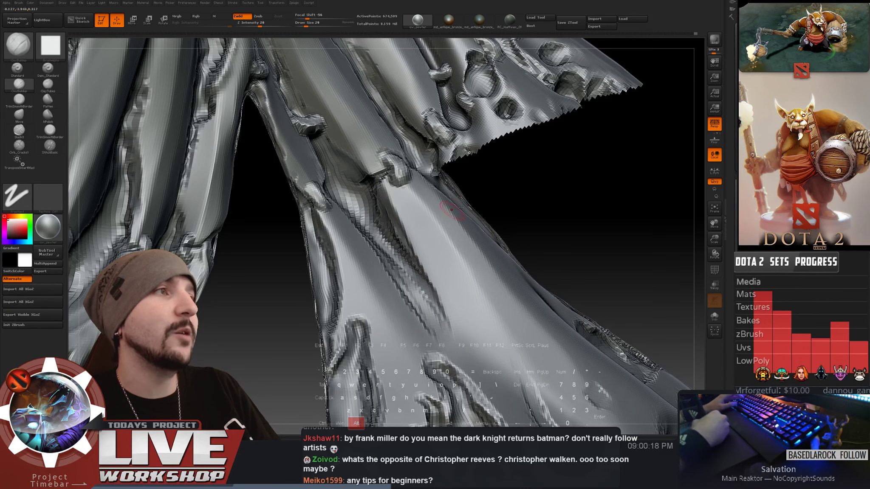
{"action": "mouse_move", "coordinate": [452, 210]}
{"action": "left_mouse_down"}
{"action": "mouse_move", "coordinate": [602, 171]}
{"action": "mouse_move", "coordinate": [332, 199]}
{"action": "left_mouse_up"}
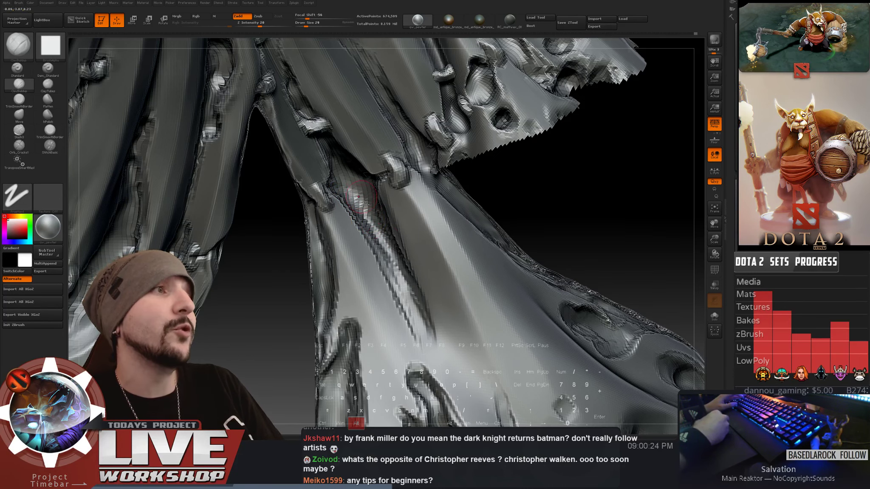
- Carve a crease along the pointed flap's inner edge below the smaller knot and smooth it
{"action": "right_click_drag", "start_coordinate": [381, 243], "coordinate": [327, 214]}
{"action": "key", "text": "alt"}
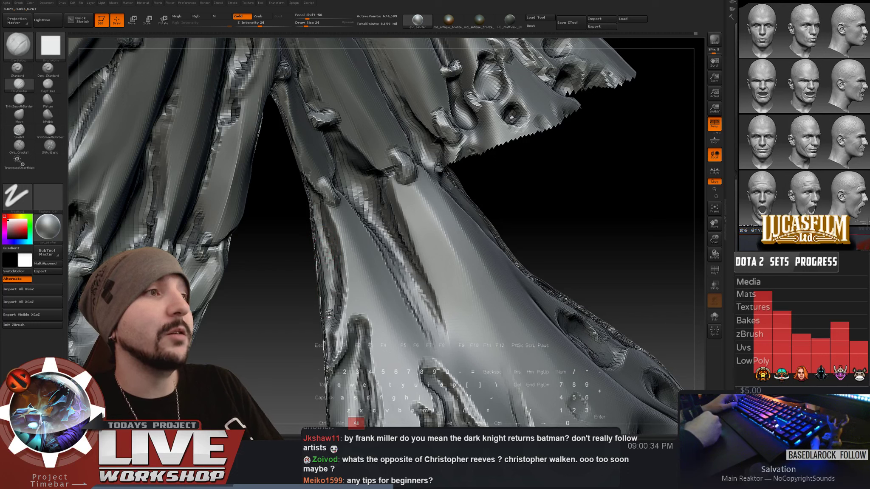
{"action": "key", "text": "shift"}
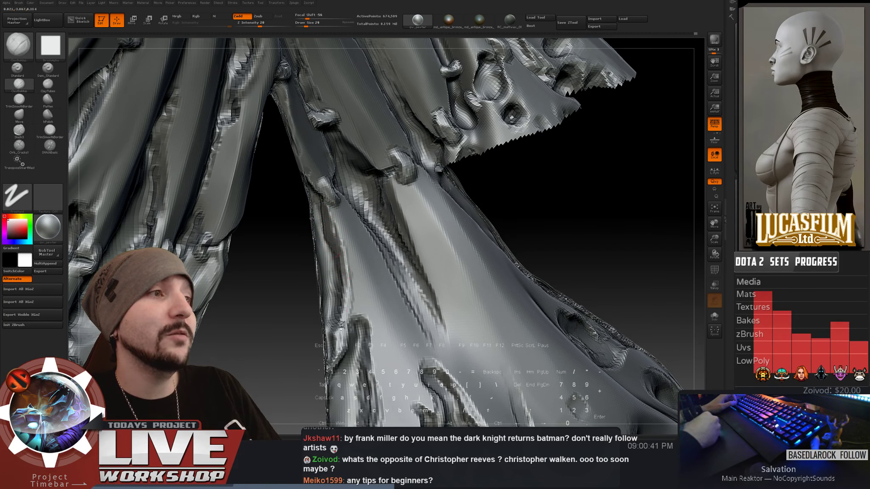
{"action": "key", "text": "shift"}
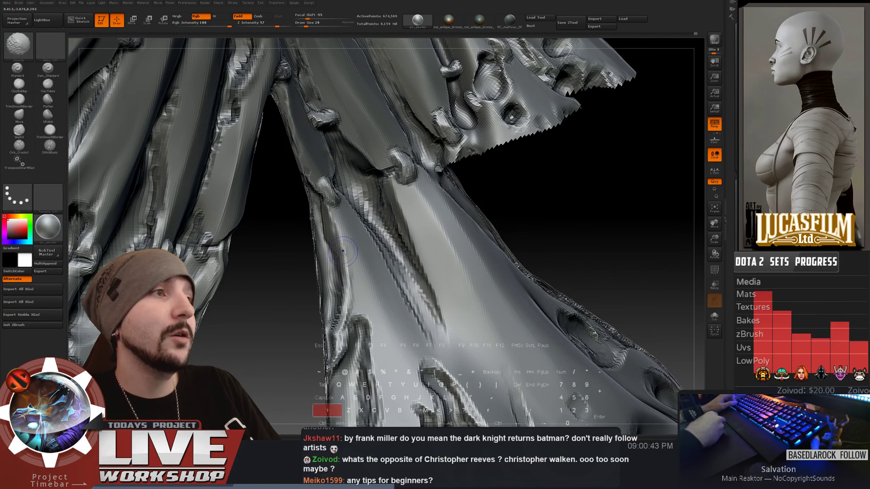
- Refine the long crease running down from the gap between the knots, carving its lower end with a smaller brush
{"action": "left_click_drag", "start_coordinate": [289, 322], "coordinate": [325, 132], "text": "alt"}
{"action": "mouse_move", "coordinate": [530, 201]}
{"action": "left_mouse_down"}
{"action": "mouse_move", "coordinate": [520, 204]}
{"action": "mouse_move", "coordinate": [520, 189]}
{"action": "mouse_move", "coordinate": [549, 176]}
{"action": "mouse_move", "coordinate": [588, 185]}
{"action": "mouse_move", "coordinate": [521, 182]}
{"action": "left_mouse_up"}
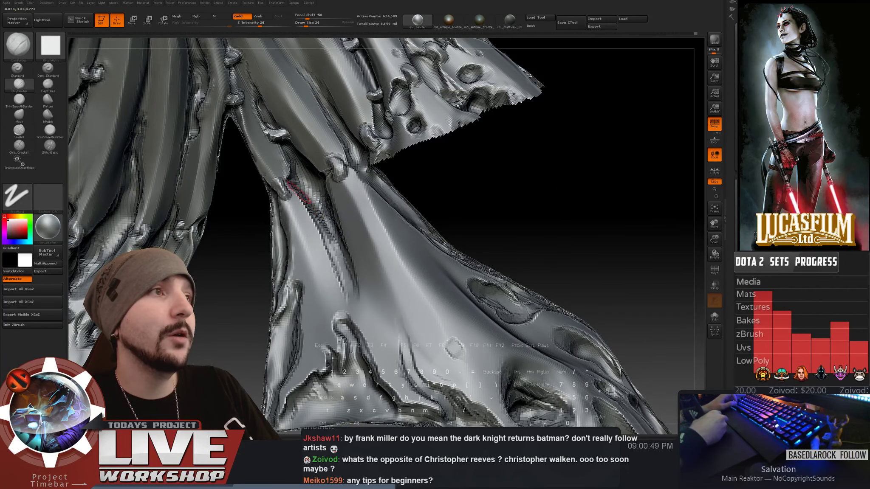
{"action": "key", "text": "shift"}
{"action": "left_click_drag", "start_coordinate": [518, 200], "coordinate": [515, 189]}
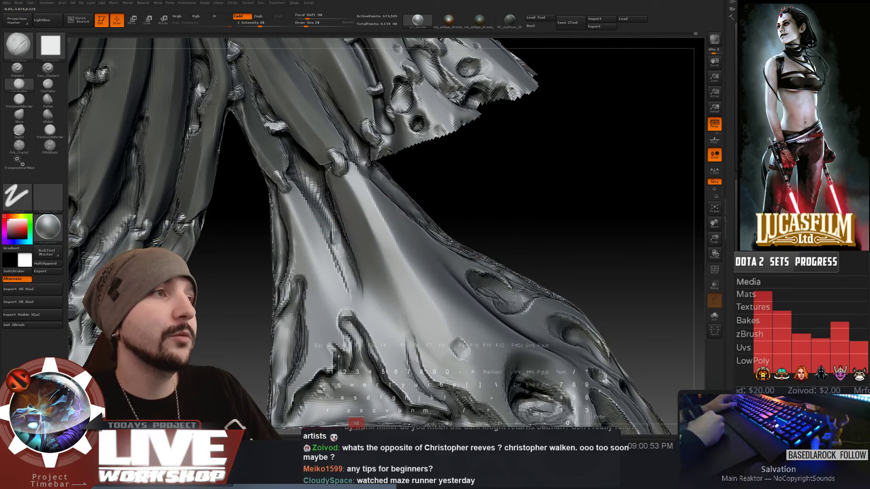
{"action": "key", "text": "alt"}
{"action": "key", "text": "["}
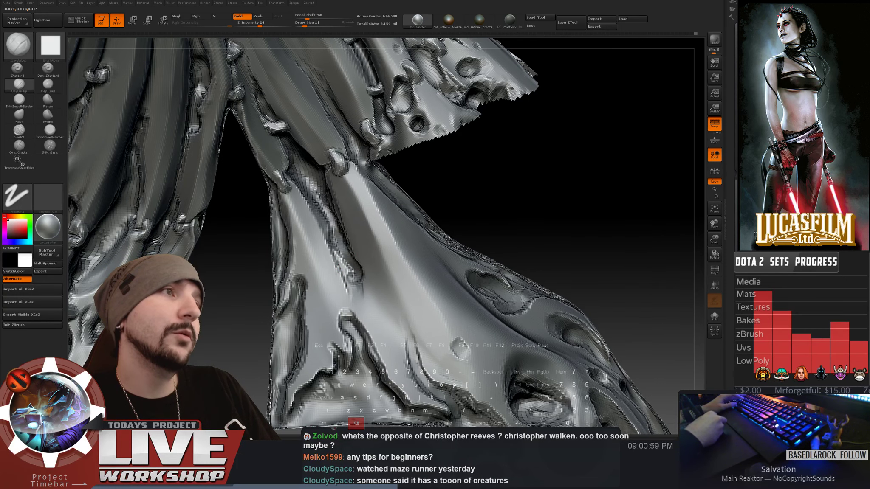
- Carve a thin crease onward from the long crease's lower end with a smaller brush, and smooth the small knot above the gap
{"action": "left_click_drag", "start_coordinate": [537, 179], "coordinate": [339, 173]}
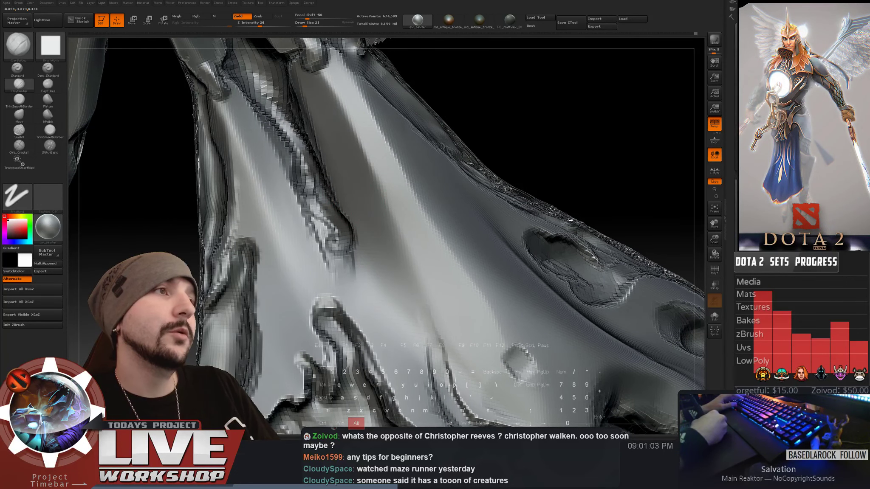
{"action": "key", "text": "["}
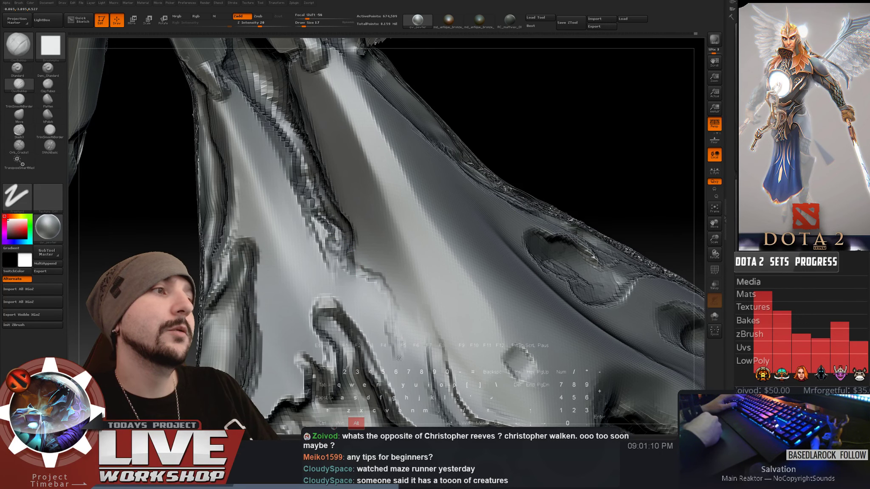
{"action": "key", "text": "f"}
{"action": "left_click_drag", "start_coordinate": [561, 158], "coordinate": [536, 182]}
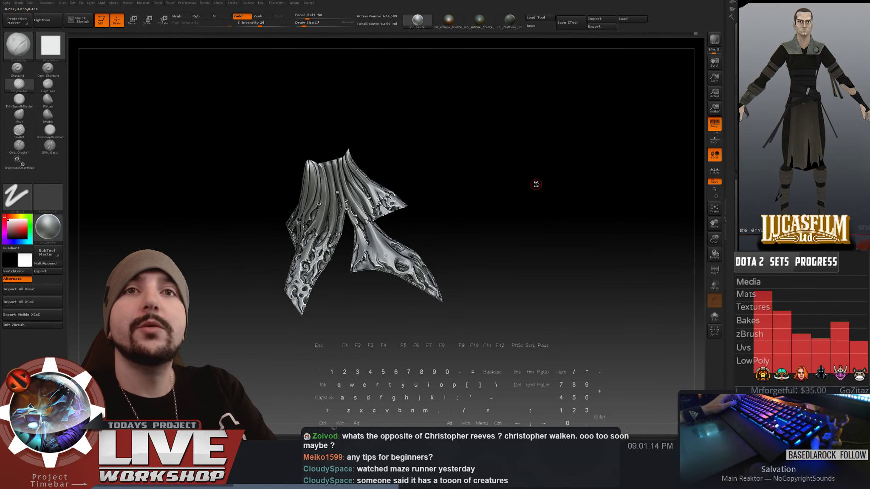
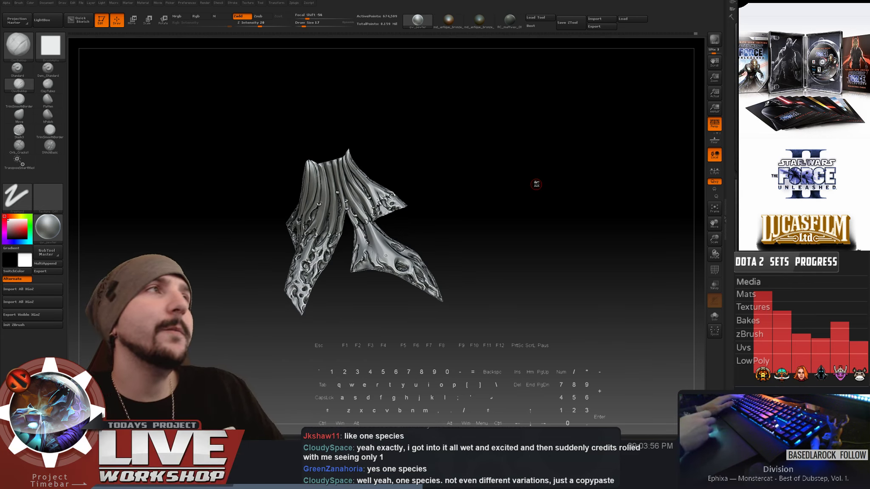
{"action": "mouse_move", "coordinate": [535, 204]}
{"action": "left_mouse_down"}
{"action": "mouse_move", "coordinate": [530, 188]}
{"action": "mouse_move", "coordinate": [564, 198]}
{"action": "mouse_move", "coordinate": [562, 164]}
{"action": "mouse_move", "coordinate": [542, 258]}
{"action": "left_mouse_up"}
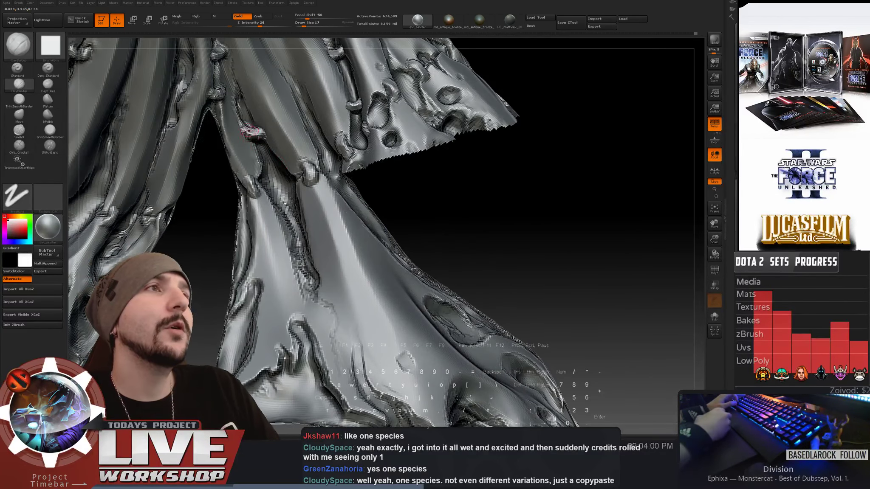
{"action": "left_click_drag", "start_coordinate": [250, 131], "coordinate": [244, 134], "text": "shift"}
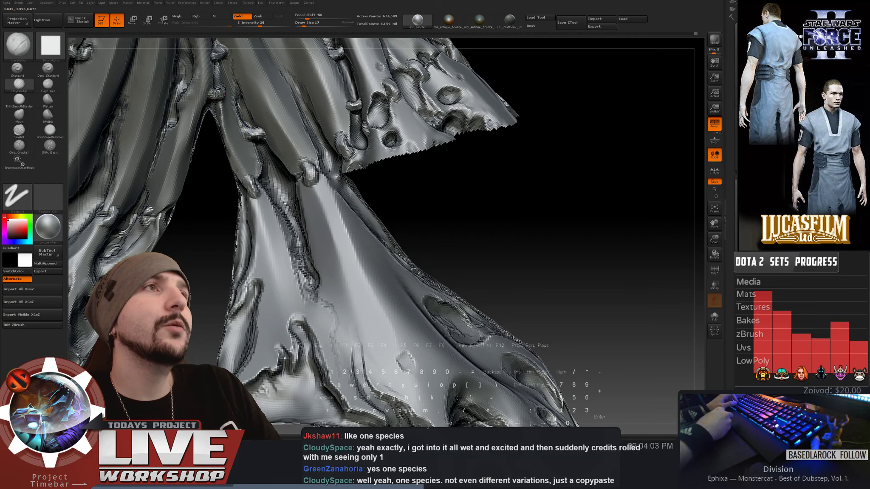
- Sculpt a small knob at the upper edge of the large hollow in the opposite side flap and carve around it
{"action": "key", "text": "f"}
{"action": "mouse_move", "coordinate": [404, 229]}
{"action": "left_mouse_down"}
{"action": "mouse_move", "coordinate": [450, 223]}
{"action": "mouse_move", "coordinate": [486, 207]}
{"action": "mouse_move", "coordinate": [482, 202]}
{"action": "mouse_move", "coordinate": [472, 218]}
{"action": "mouse_move", "coordinate": [492, 205]}
{"action": "mouse_move", "coordinate": [492, 223]}
{"action": "mouse_move", "coordinate": [505, 222]}
{"action": "mouse_move", "coordinate": [511, 212]}
{"action": "mouse_move", "coordinate": [514, 272]}
{"action": "mouse_move", "coordinate": [617, 196]}
{"action": "mouse_move", "coordinate": [619, 237]}
{"action": "mouse_move", "coordinate": [646, 240]}
{"action": "left_mouse_up"}
{"action": "left_click_drag", "start_coordinate": [173, 256], "coordinate": [203, 212]}
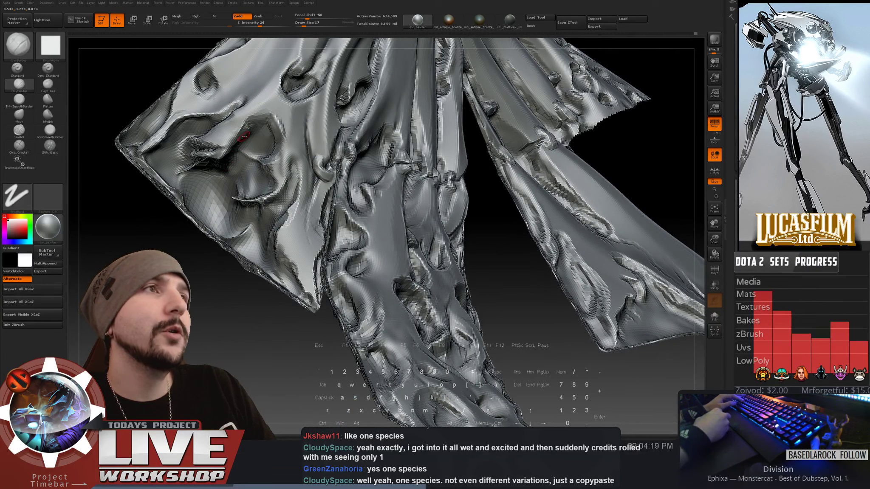
{"action": "key", "text": "bracketright"}
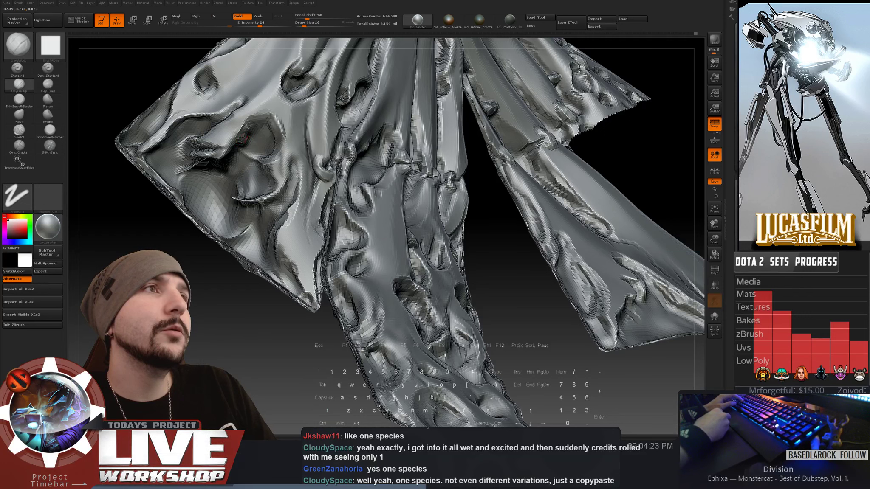
{"action": "key", "text": "bracketleft"}
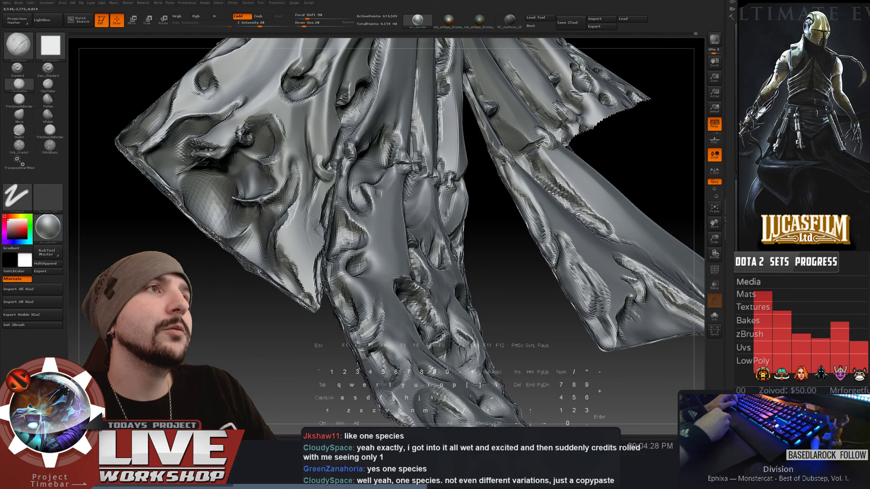
{"action": "key", "text": "shift"}
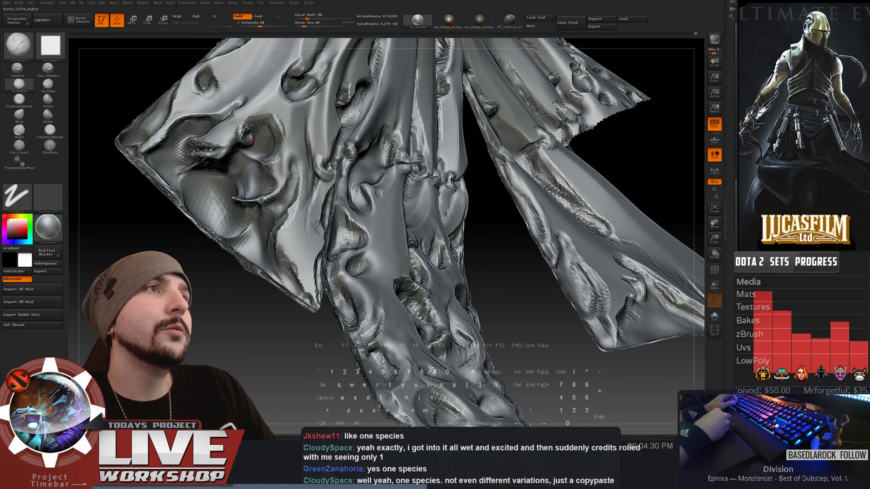
{"action": "left_click_drag", "start_coordinate": [246, 139], "coordinate": [247, 134], "text": "shift"}
{"action": "key", "text": "ctrl+z"}
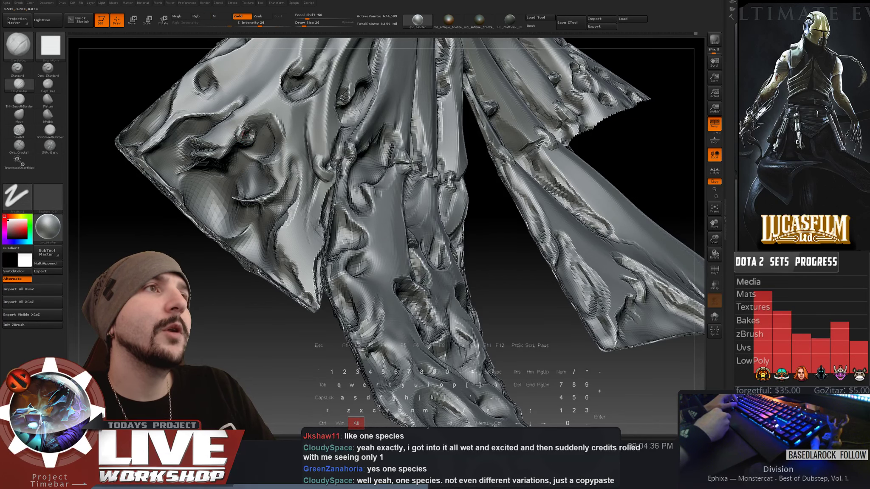
{"action": "left_click_drag", "start_coordinate": [249, 136], "coordinate": [250, 138], "text": "alt"}
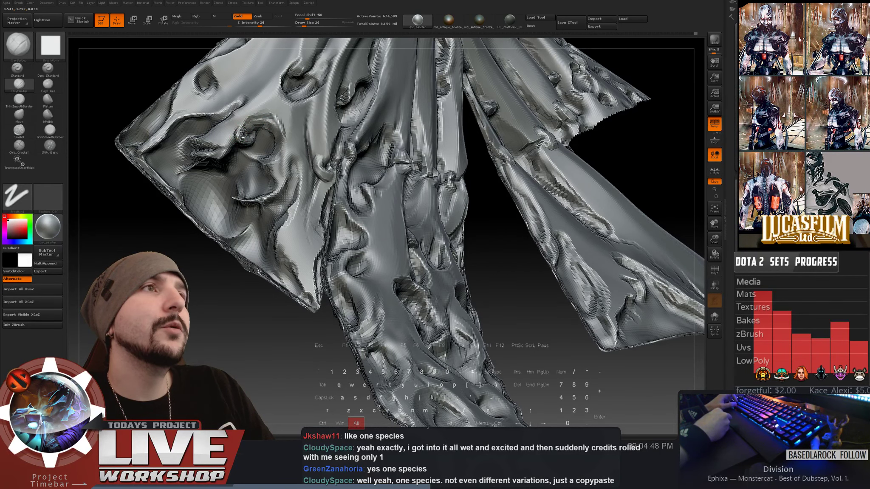
- Carve a recess beneath the joining knot at the top of the pointed flap's outer edge and smooth it
{"action": "left_click_drag", "start_coordinate": [145, 99], "coordinate": [136, 60], "text": "alt"}
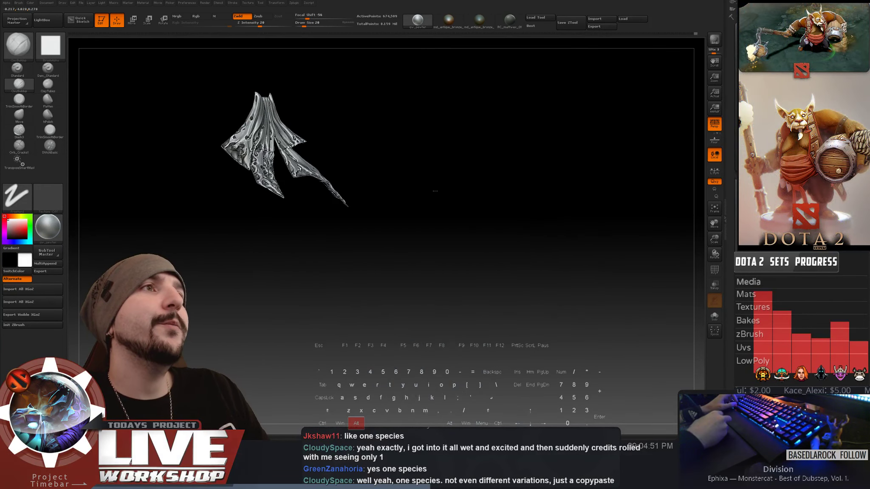
{"action": "left_click_drag", "start_coordinate": [435, 191], "coordinate": [483, 223], "text": "alt"}
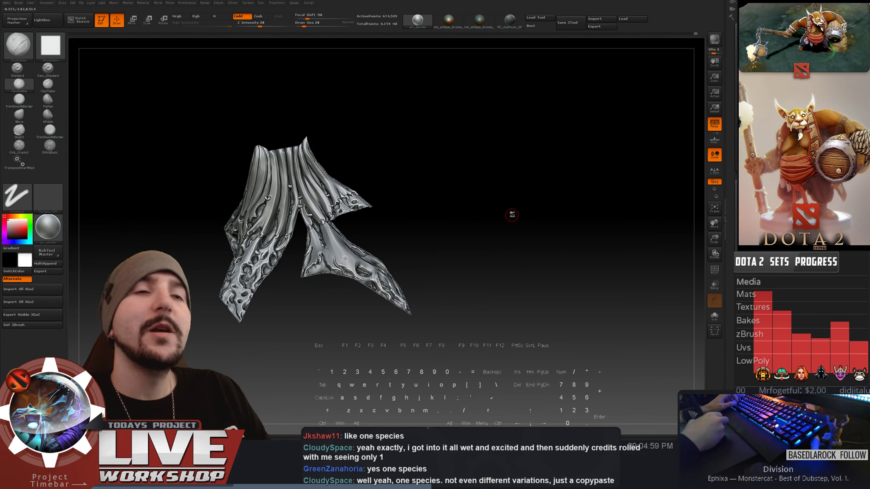
{"action": "left_click_drag", "start_coordinate": [511, 214], "coordinate": [370, 159]}
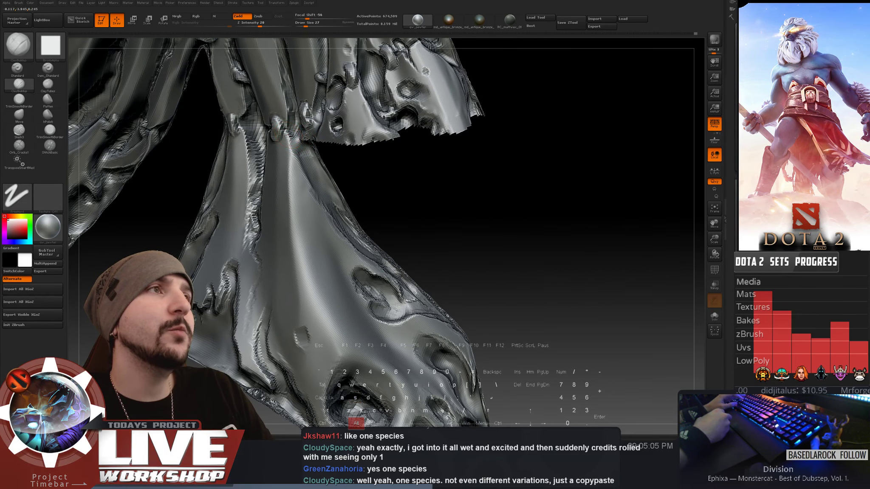
{"action": "left_click_drag", "start_coordinate": [287, 137], "coordinate": [305, 140], "text": "alt"}
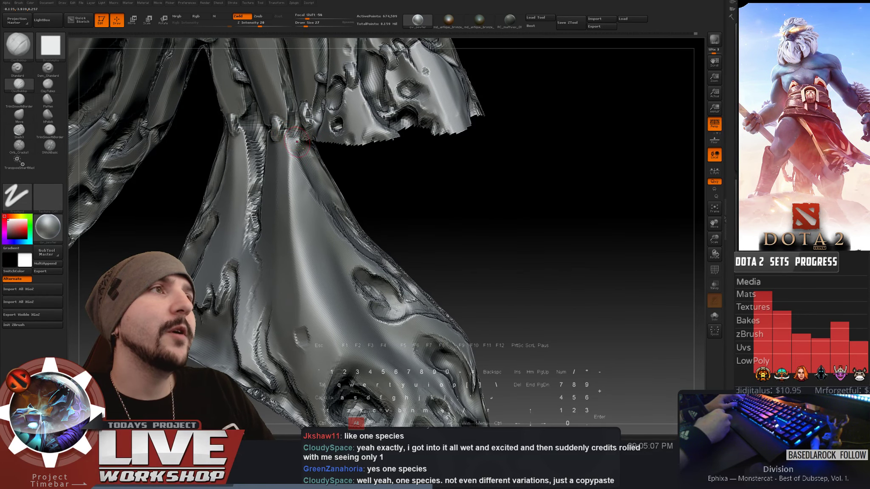
{"action": "left_click_drag", "start_coordinate": [423, 183], "coordinate": [393, 170]}
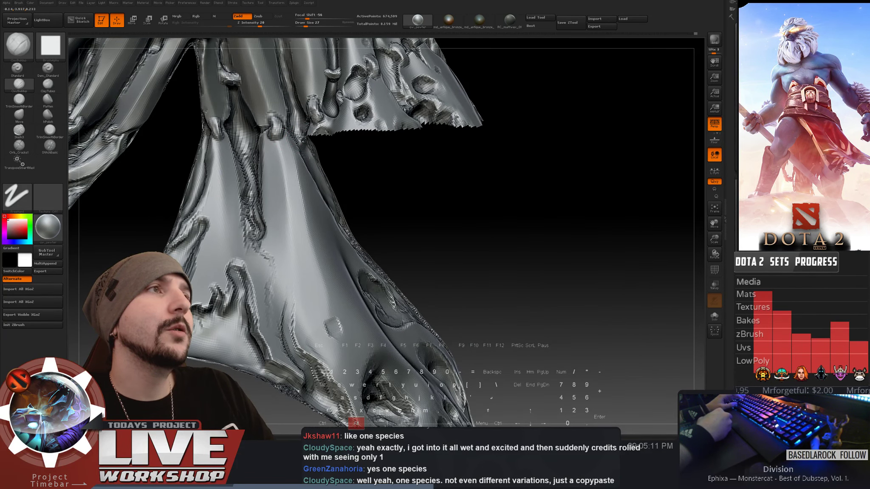
{"action": "key", "text": "shift"}
{"action": "key", "text": "alt"}
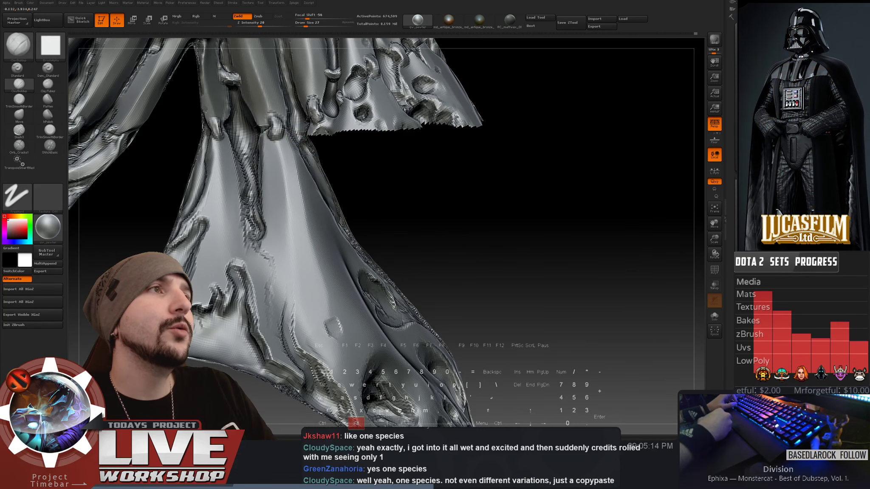
{"action": "key", "text": "shift"}
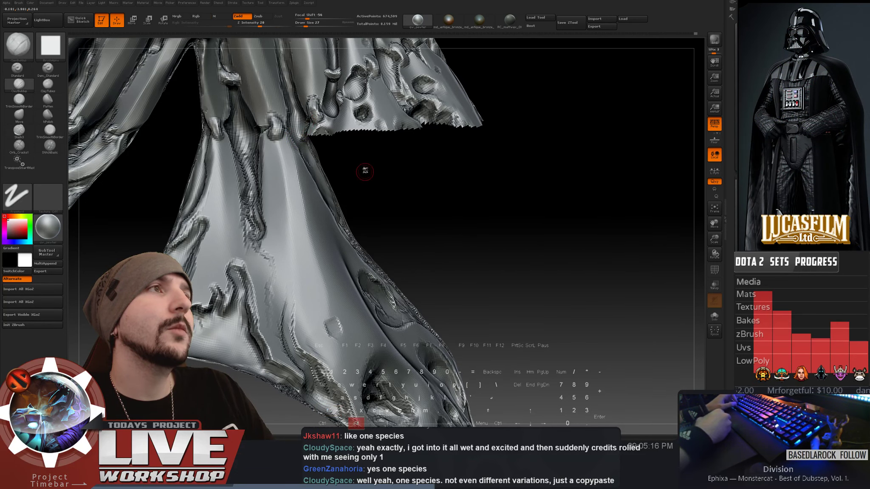
{"action": "left_click_drag", "start_coordinate": [364, 171], "coordinate": [347, 159]}
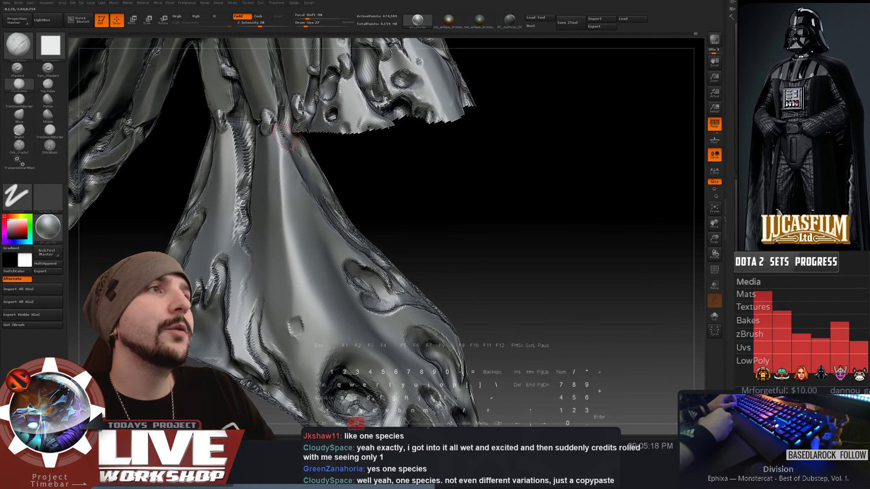
{"action": "key", "text": "alt"}
{"action": "left_click_drag", "start_coordinate": [285, 117], "coordinate": [288, 127], "text": "alt"}
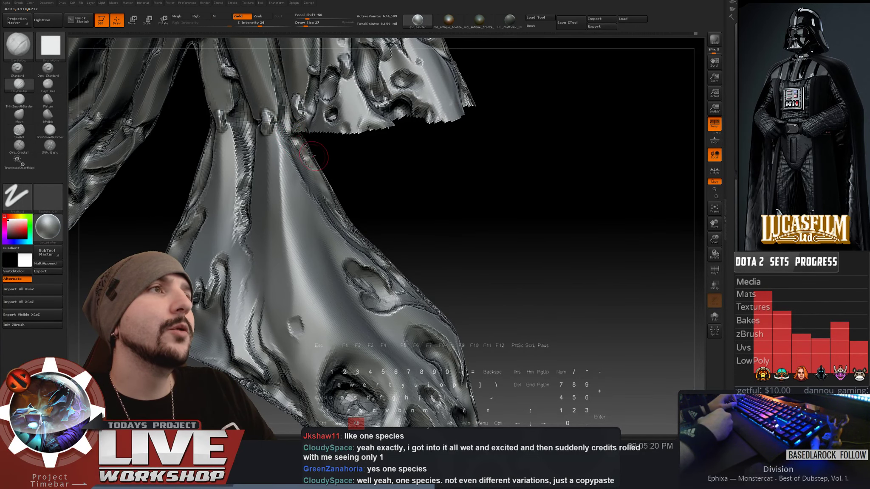
- Extend the carved crease down along the pointed flap's outer edge, sharpen its hooked end with a smaller brush, and smooth it
{"action": "left_click_drag", "start_coordinate": [359, 161], "coordinate": [317, 156]}
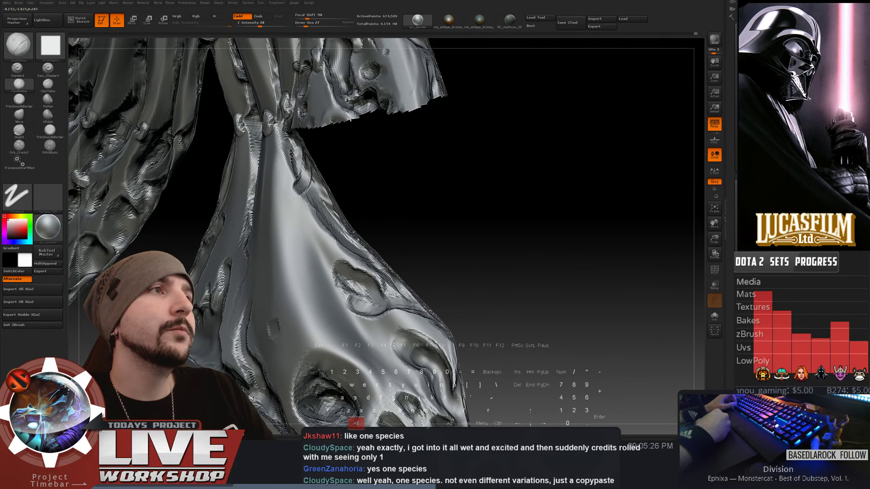
{"action": "mouse_move", "coordinate": [299, 163]}
{"action": "left_mouse_down", "text": "alt"}
{"action": "mouse_move", "coordinate": [307, 186]}
{"action": "mouse_move", "coordinate": [299, 190]}
{"action": "mouse_move", "coordinate": [318, 196]}
{"action": "mouse_move", "coordinate": [344, 247]}
{"action": "mouse_move", "coordinate": [305, 183]}
{"action": "mouse_move", "coordinate": [302, 158]}
{"action": "mouse_move", "coordinate": [345, 143]}
{"action": "mouse_move", "coordinate": [291, 138]}
{"action": "left_mouse_up", "text": "alt"}
{"action": "key", "text": "shift"}
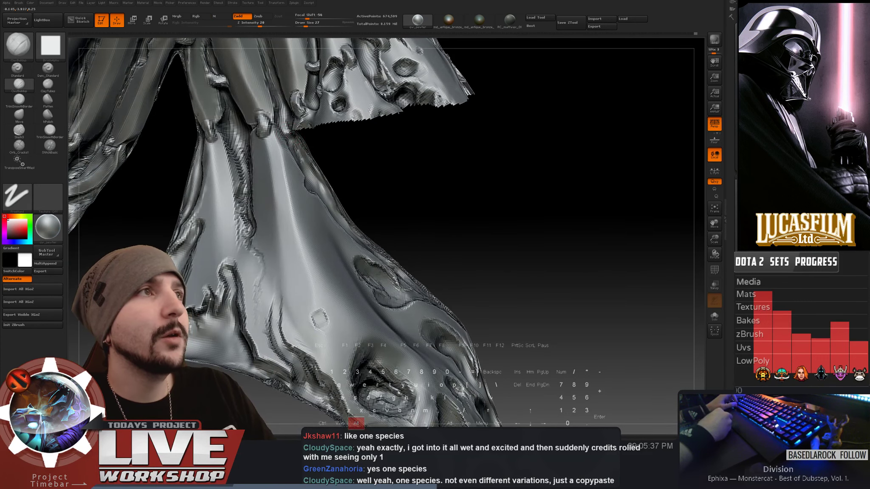
{"action": "mouse_move", "coordinate": [331, 158]}
{"action": "left_mouse_down"}
{"action": "mouse_move", "coordinate": [347, 165]}
{"action": "mouse_move", "coordinate": [299, 185]}
{"action": "left_mouse_up"}
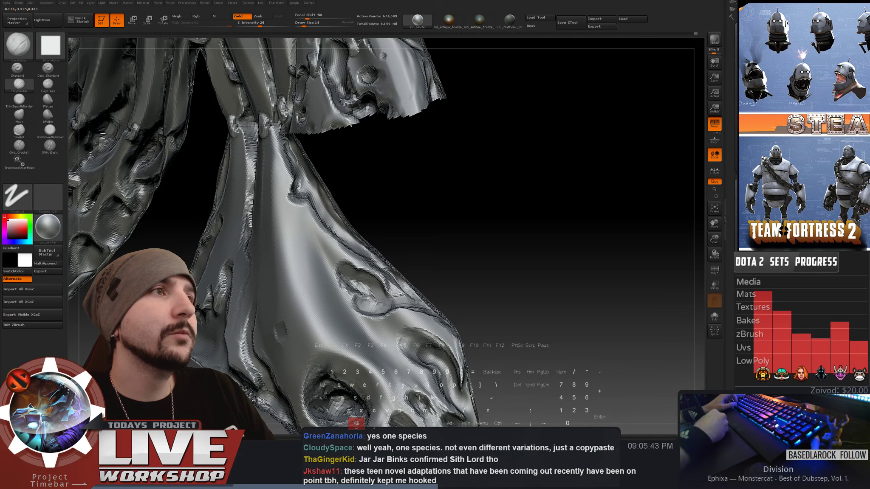
{"action": "key", "text": "shift"}
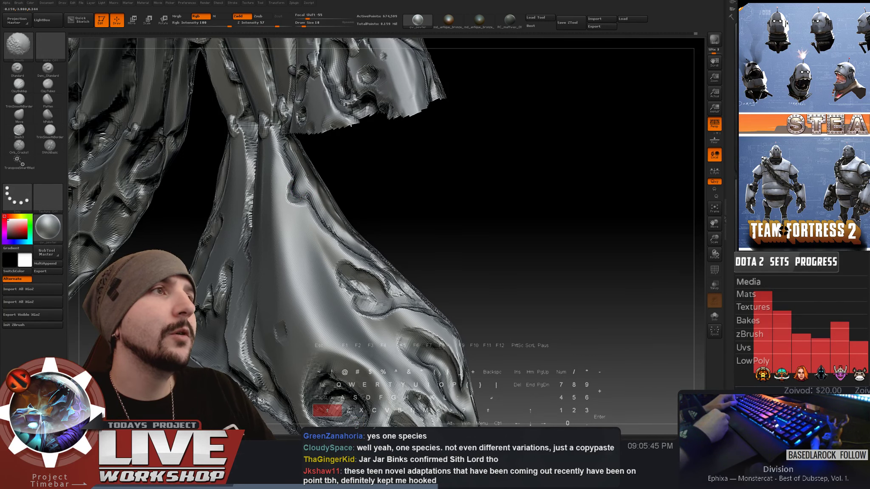
- Reduce the brush size and carve out the small round hole in the middle of the pointed flap, smoothing its rim
{"action": "key", "text": "f"}
{"action": "left_click_drag", "start_coordinate": [442, 152], "coordinate": [288, 206], "text": "alt"}
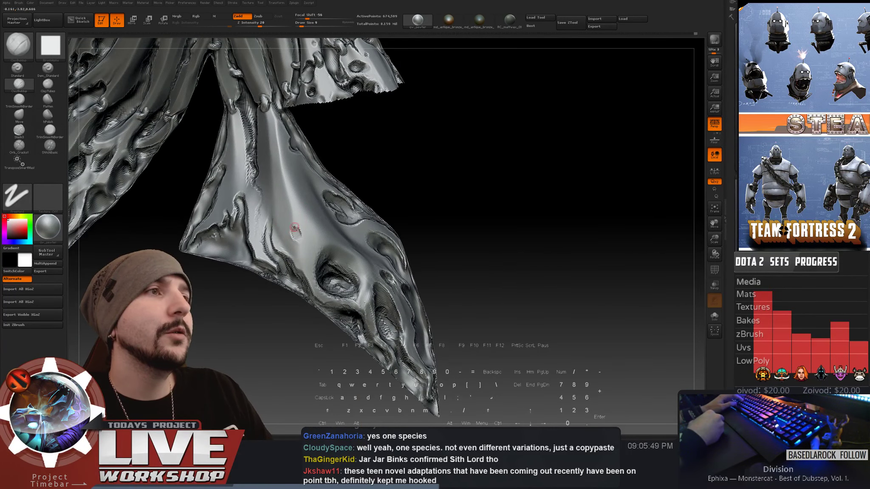
{"action": "mouse_move", "coordinate": [234, 206]}
{"action": "left_mouse_down", "text": "alt"}
{"action": "mouse_move", "coordinate": [292, 242]}
{"action": "mouse_move", "coordinate": [291, 229]}
{"action": "left_mouse_up", "text": "alt"}
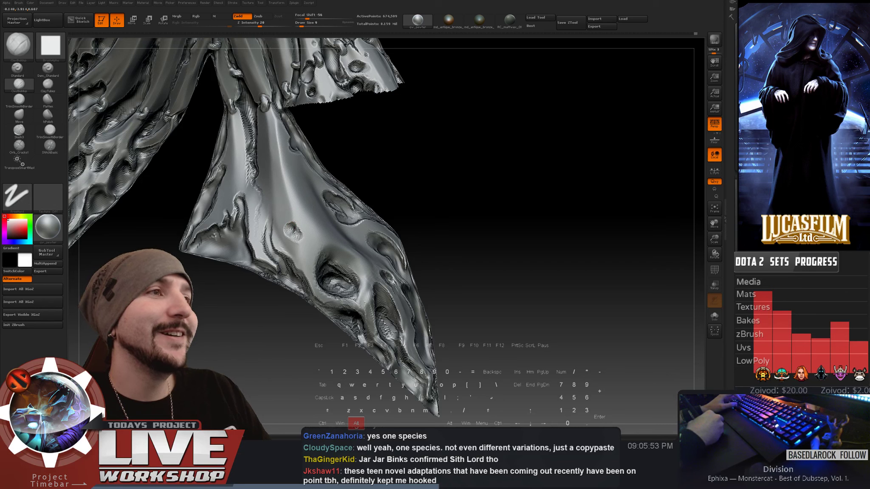
{"action": "left_click", "coordinate": [292, 231], "text": "alt"}
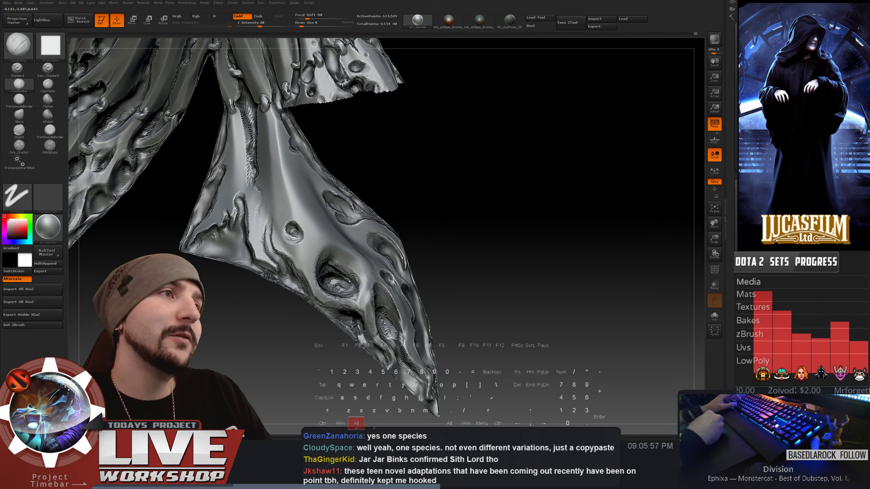
{"action": "key", "text": "shift"}
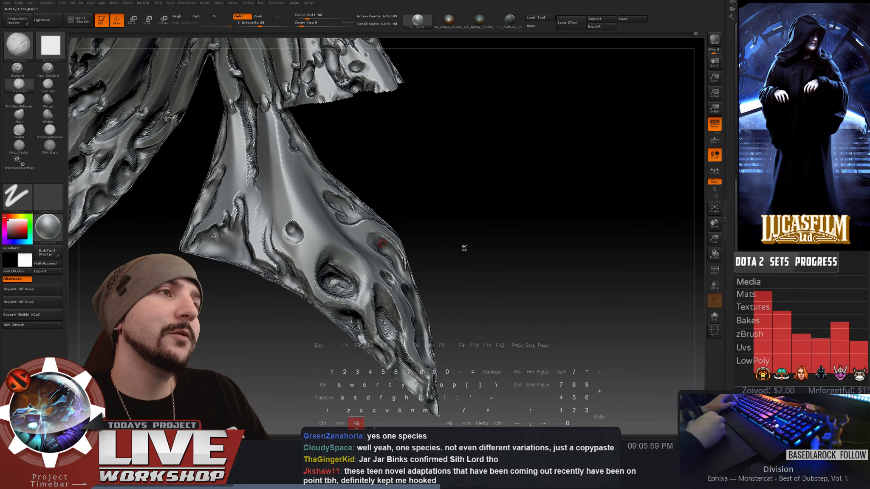
- Carve a small hole beside the upper outer tear on the pointed flap and deepen the hollow near its outer edge
{"action": "mouse_move", "coordinate": [465, 247]}
{"action": "left_mouse_down", "text": "alt"}
{"action": "mouse_move", "coordinate": [464, 174]}
{"action": "mouse_move", "coordinate": [500, 206]}
{"action": "mouse_move", "coordinate": [501, 245]}
{"action": "mouse_move", "coordinate": [441, 204]}
{"action": "left_mouse_up", "text": "alt"}
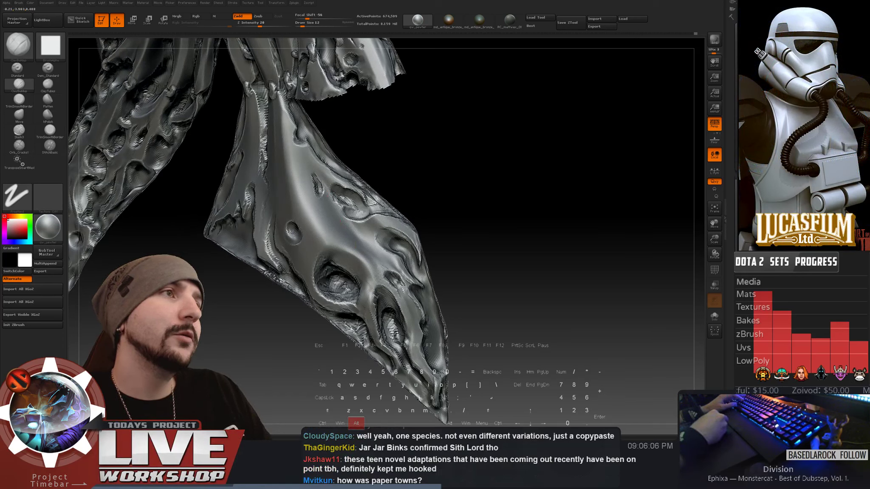
{"action": "key", "text": "shift"}
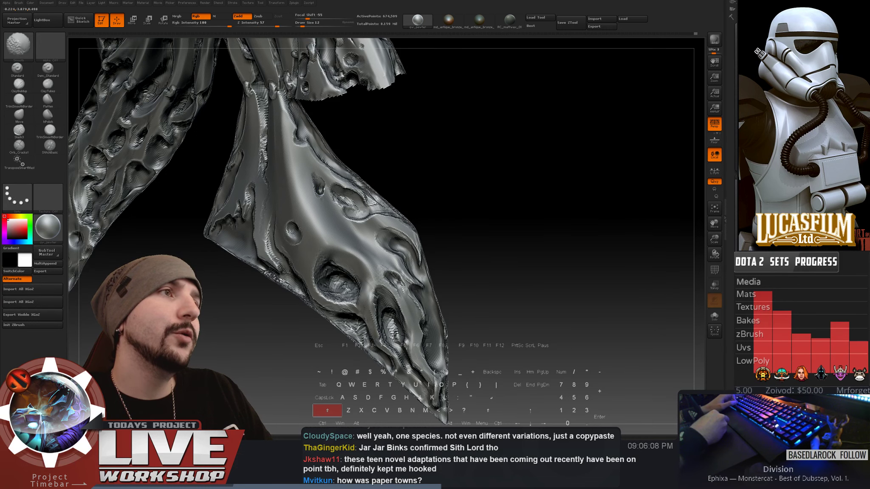
{"action": "left_click_drag", "start_coordinate": [407, 194], "coordinate": [425, 195]}
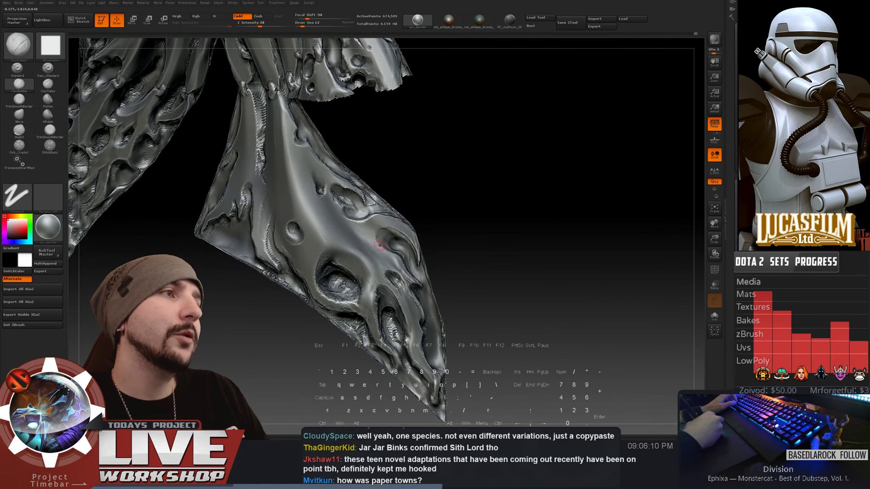
{"action": "key", "text": "alt"}
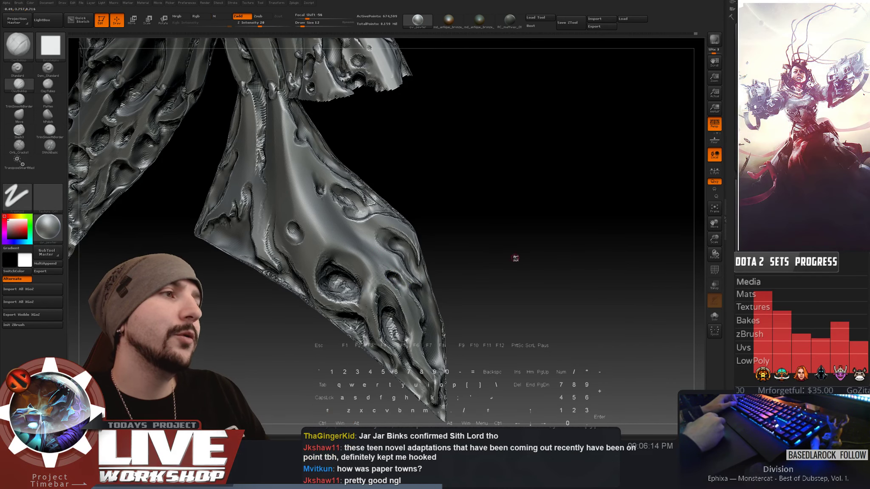
- Enlarge the brush to size 25, then narrow and smooth the central crease running down from the knots on the pointed flap
{"action": "key", "text": "f"}
{"action": "left_click_drag", "start_coordinate": [504, 223], "coordinate": [287, 210]}
{"action": "key", "text": "alt"}
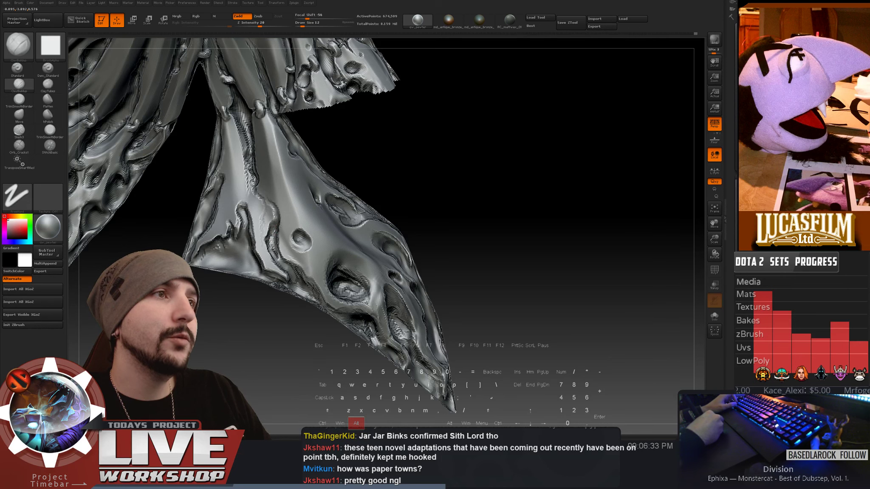
{"action": "key", "text": "shift"}
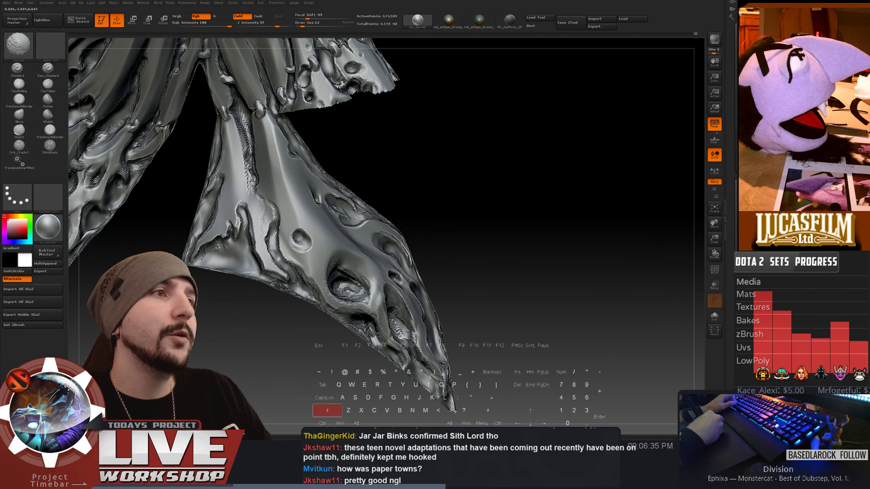
{"action": "key", "text": "f"}
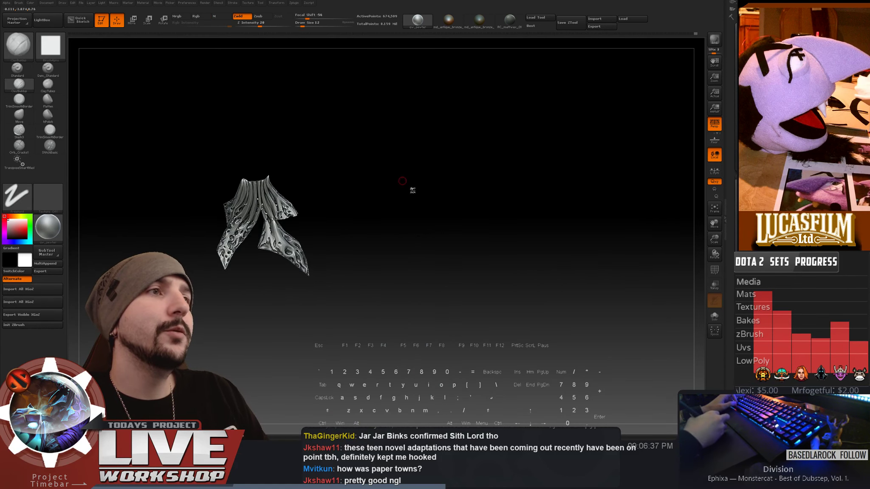
{"action": "mouse_move", "coordinate": [412, 188]}
{"action": "left_mouse_down"}
{"action": "mouse_move", "coordinate": [461, 233]}
{"action": "mouse_move", "coordinate": [482, 231]}
{"action": "left_mouse_up"}
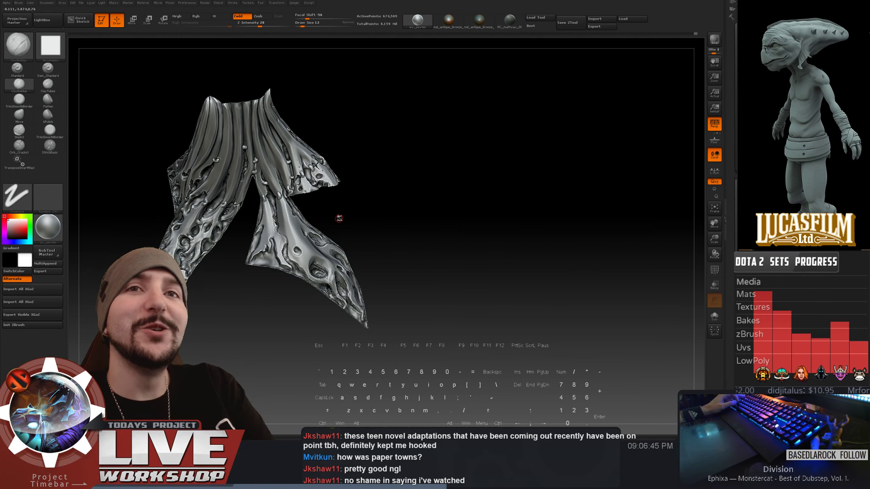
{"action": "mouse_move", "coordinate": [475, 233]}
{"action": "left_mouse_down", "text": "alt"}
{"action": "mouse_move", "coordinate": [552, 198]}
{"action": "mouse_move", "coordinate": [534, 204]}
{"action": "mouse_move", "coordinate": [315, 168]}
{"action": "mouse_move", "coordinate": [272, 184]}
{"action": "left_mouse_up", "text": "alt"}
{"action": "key", "text": "s"}
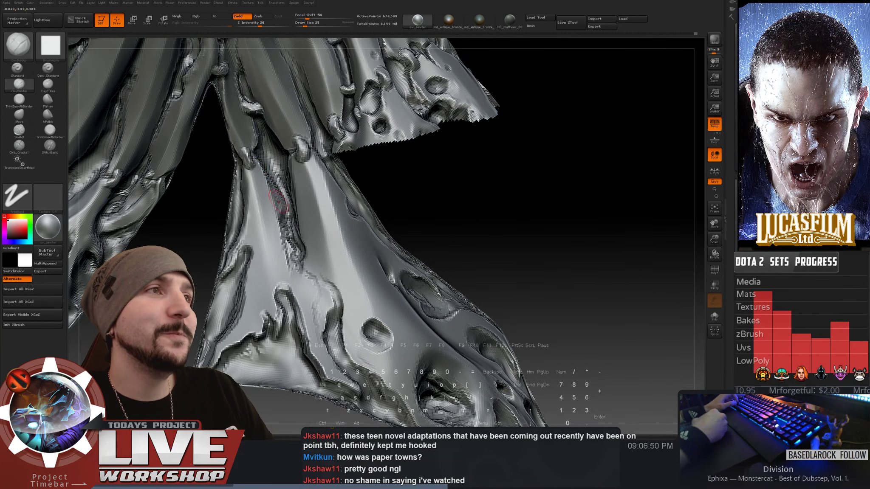
{"action": "key", "text": "shift"}
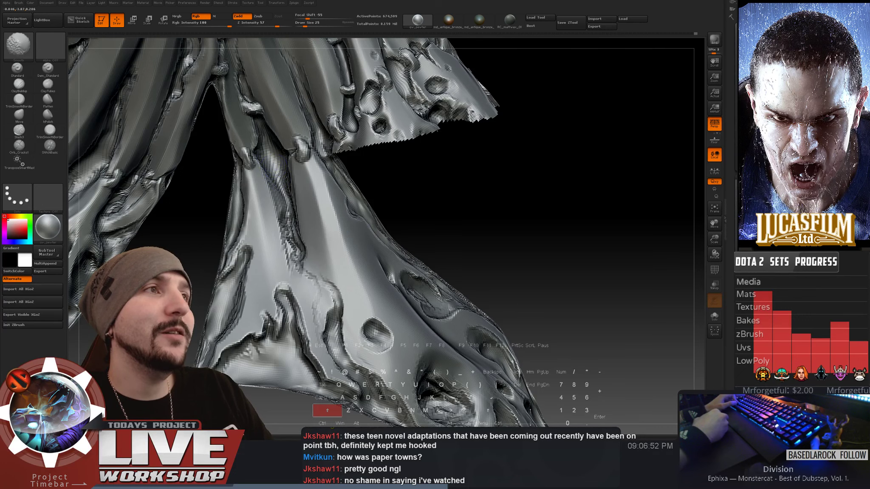
{"action": "left_click_drag", "start_coordinate": [425, 173], "coordinate": [286, 211]}
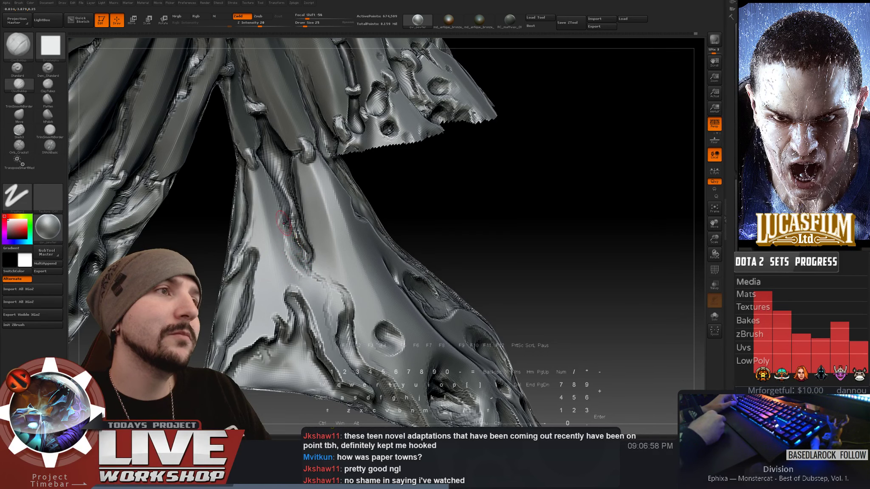
{"action": "key", "text": "shift"}
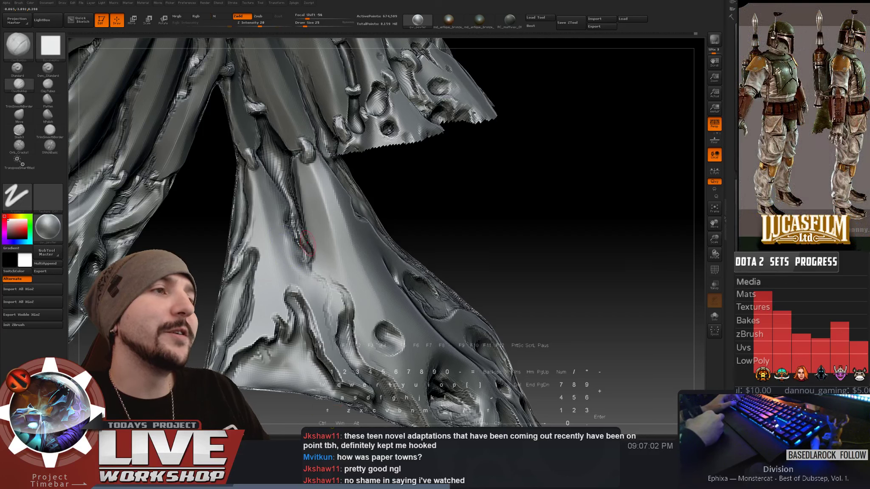
- Reduce the brush size to taper the central crease's lower end and carve a fine ragged crease beside it on the pointed flap
{"action": "key", "text": "alt"}
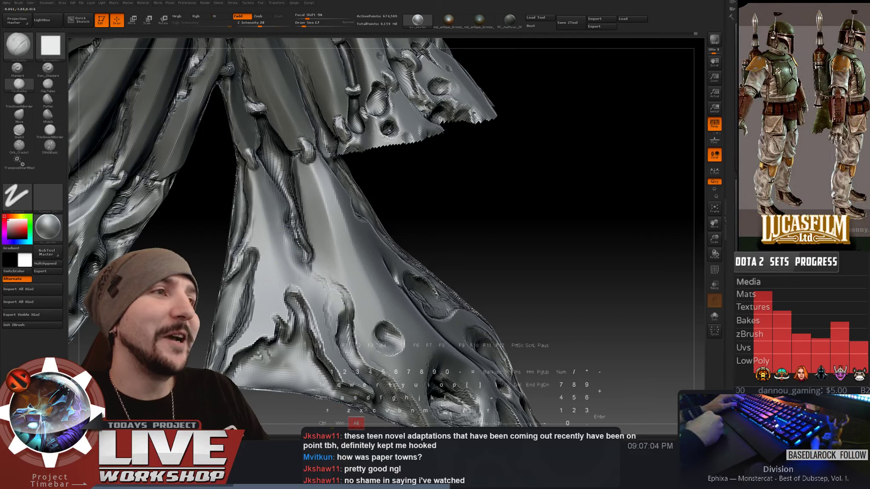
{"action": "left_click_drag", "start_coordinate": [305, 259], "coordinate": [309, 273], "text": "alt"}
{"action": "key", "text": "s"}
{"action": "left_click_drag", "start_coordinate": [309, 272], "coordinate": [311, 275], "text": "alt"}
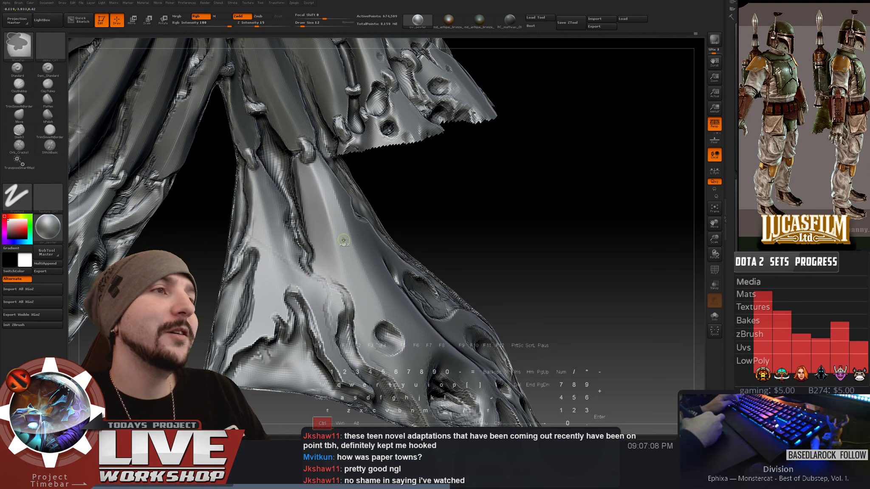
{"action": "key", "text": "s"}
{"action": "left_click_drag", "start_coordinate": [312, 274], "coordinate": [323, 283], "text": "alt"}
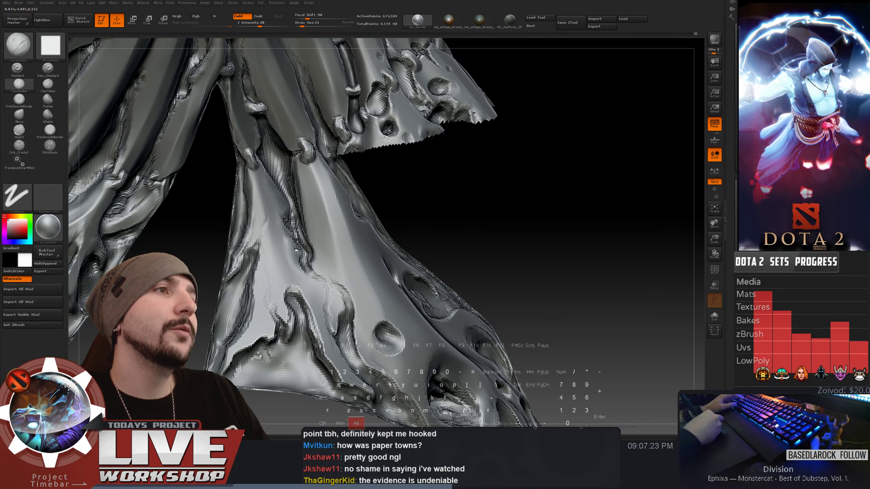
- Fill in the broad hollow on the inner edge of the long left flap and rework it into narrower creases with brush size 41
{"action": "left_click_drag", "start_coordinate": [454, 128], "coordinate": [431, 206], "text": "alt"}
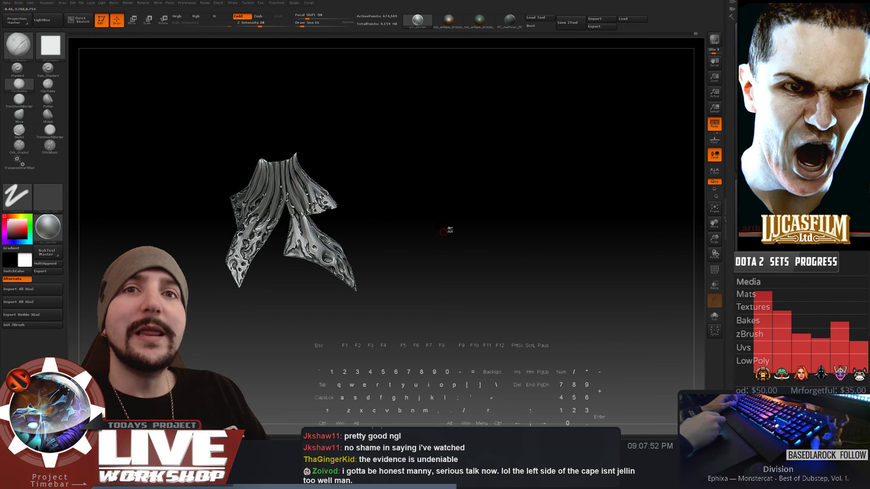
{"action": "left_click_drag", "start_coordinate": [451, 229], "coordinate": [474, 228]}
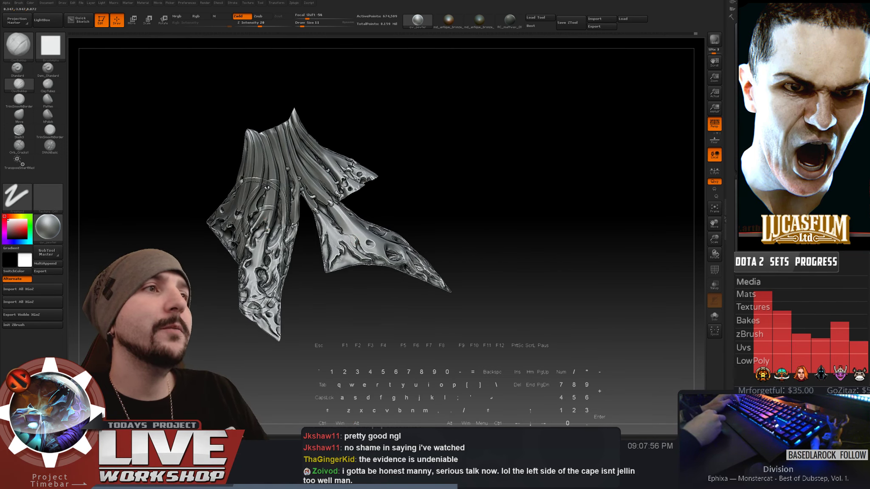
{"action": "left_click_drag", "start_coordinate": [342, 362], "coordinate": [404, 156], "text": "alt"}
{"action": "left_click_drag", "start_coordinate": [424, 188], "coordinate": [367, 172], "text": "alt"}
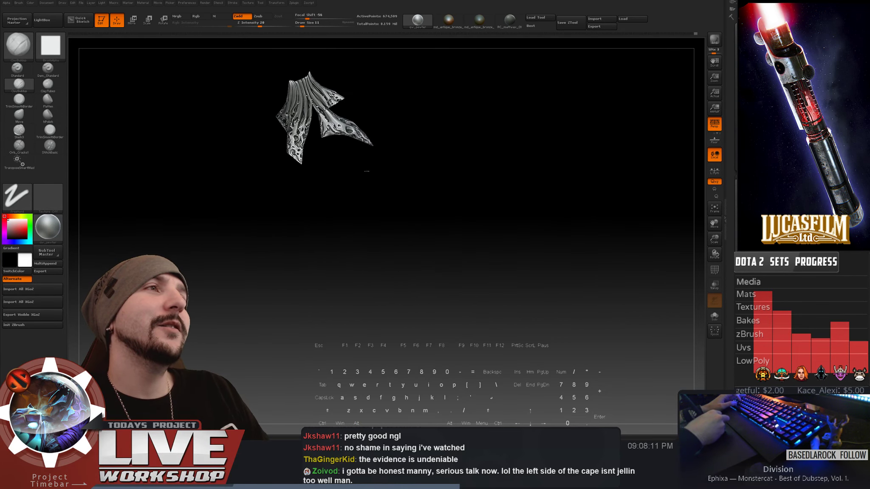
{"action": "left_click_drag", "start_coordinate": [375, 220], "coordinate": [353, 252]}
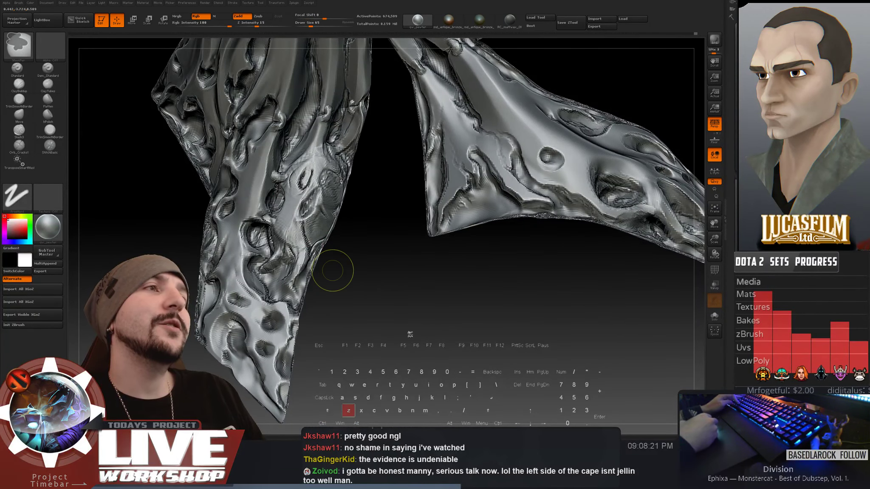
{"action": "left_click_drag", "start_coordinate": [285, 259], "coordinate": [346, 87]}
{"action": "left_click_drag", "start_coordinate": [397, 259], "coordinate": [289, 238]}
{"action": "mouse_move", "coordinate": [340, 272]}
{"action": "left_mouse_down"}
{"action": "mouse_move", "coordinate": [376, 286]}
{"action": "mouse_move", "coordinate": [391, 280]}
{"action": "mouse_move", "coordinate": [369, 277]}
{"action": "mouse_move", "coordinate": [378, 275]}
{"action": "mouse_move", "coordinate": [373, 227]}
{"action": "mouse_move", "coordinate": [399, 321]}
{"action": "mouse_move", "coordinate": [354, 213]}
{"action": "left_mouse_up"}
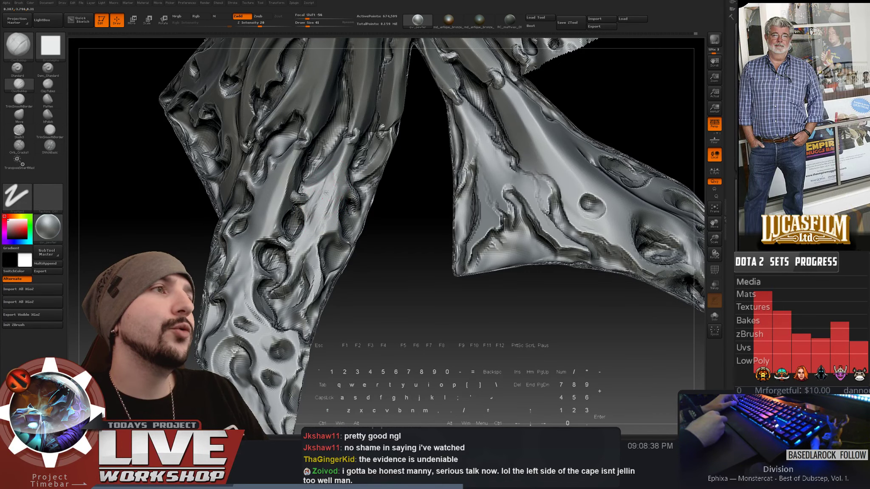
{"action": "key", "text": "shift"}
{"action": "left_click_drag", "start_coordinate": [323, 220], "coordinate": [350, 216]}
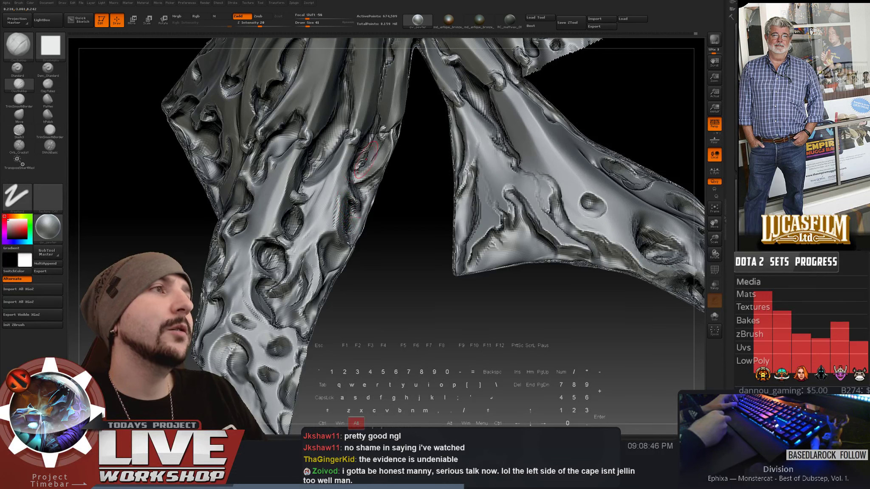
{"action": "key", "text": "alt"}
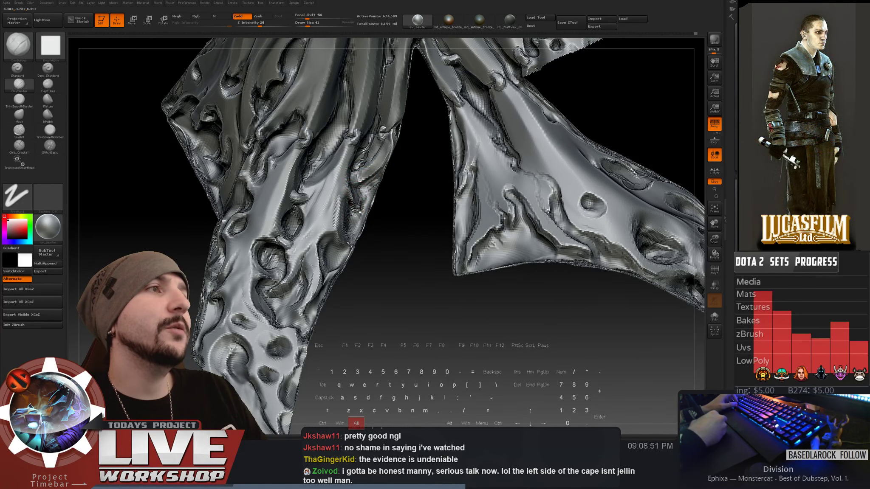
- Fill in the small round holes above the long left flap's tip with brush size 25 and smooth the surface
{"action": "mouse_move", "coordinate": [359, 219]}
{"action": "left_mouse_down", "text": "alt"}
{"action": "mouse_move", "coordinate": [377, 266]}
{"action": "mouse_move", "coordinate": [361, 244]}
{"action": "mouse_move", "coordinate": [382, 259]}
{"action": "mouse_move", "coordinate": [325, 246]}
{"action": "mouse_move", "coordinate": [383, 246]}
{"action": "mouse_move", "coordinate": [398, 229]}
{"action": "mouse_move", "coordinate": [409, 296]}
{"action": "mouse_move", "coordinate": [408, 222]}
{"action": "mouse_move", "coordinate": [408, 285]}
{"action": "mouse_move", "coordinate": [388, 262]}
{"action": "mouse_move", "coordinate": [347, 255]}
{"action": "left_mouse_up", "text": "alt"}
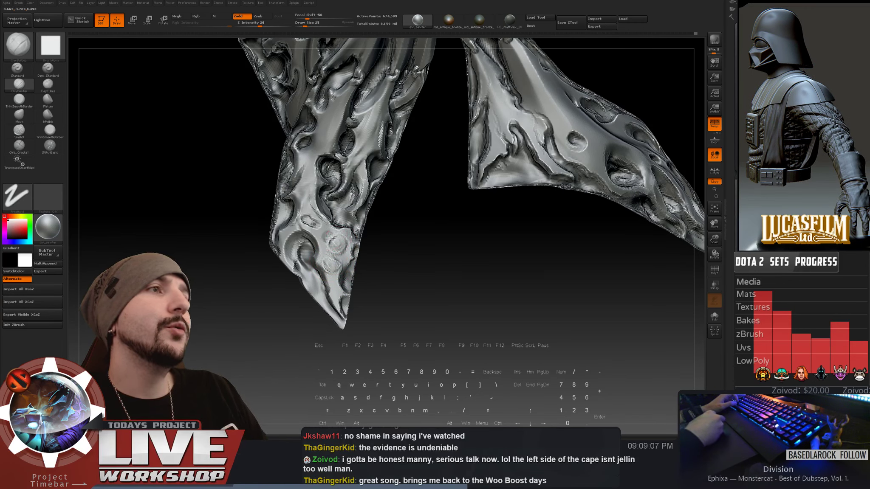
{"action": "key", "text": "shift"}
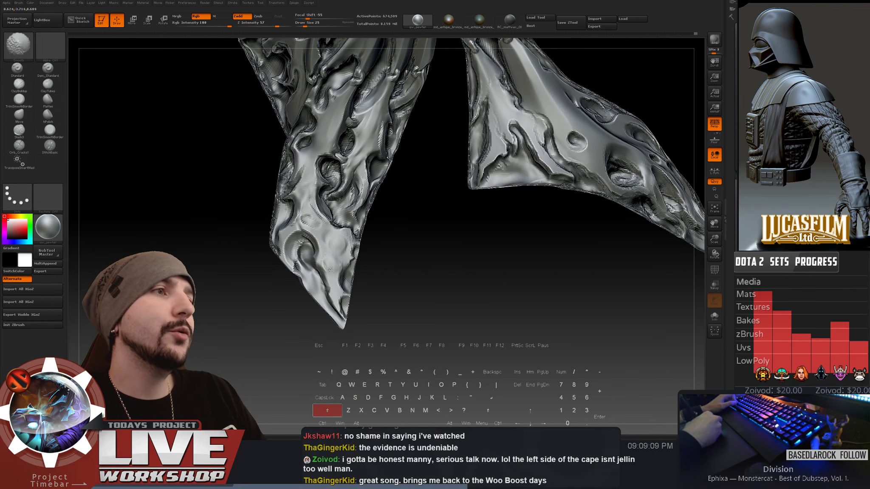
{"action": "mouse_move", "coordinate": [331, 269]}
{"action": "right_mouse_down", "text": "alt"}
{"action": "mouse_move", "coordinate": [425, 296]}
{"action": "mouse_move", "coordinate": [397, 231]}
{"action": "mouse_move", "coordinate": [328, 206]}
{"action": "right_mouse_up", "text": "alt"}
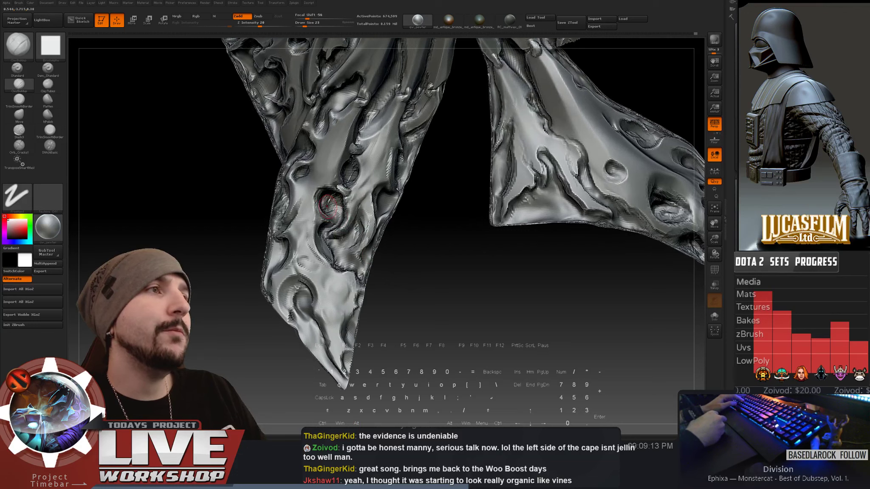
- Enlarge the brush to size 41, fill in the hooked hole in the middle of the long left flap, and smooth it
{"action": "key", "text": "s"}
{"action": "left_click_drag", "start_coordinate": [330, 219], "coordinate": [340, 219]}
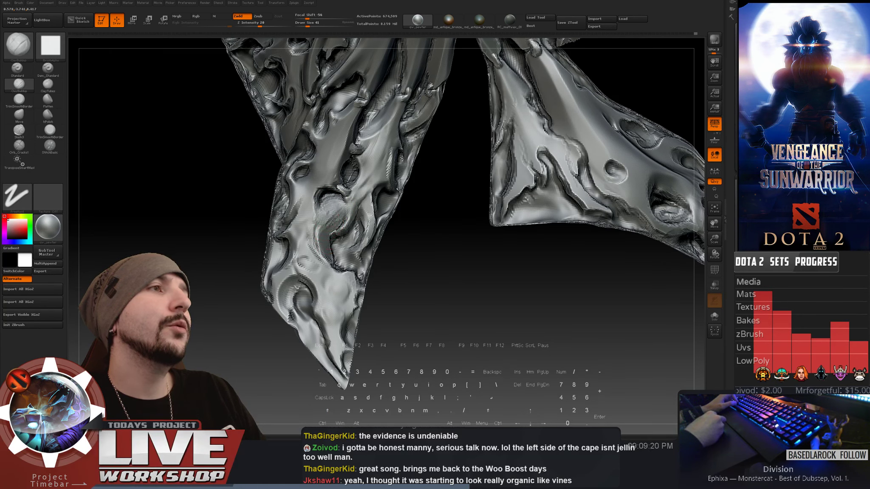
{"action": "key", "text": "shift"}
{"action": "mouse_move", "coordinate": [384, 293]}
{"action": "left_mouse_down", "text": "alt"}
{"action": "mouse_move", "coordinate": [389, 269]}
{"action": "mouse_move", "coordinate": [395, 279]}
{"action": "mouse_move", "coordinate": [425, 274]}
{"action": "mouse_move", "coordinate": [341, 218]}
{"action": "left_mouse_up", "text": "alt"}
- Carve an oval hollow near the long left flap's inner edge and a small round hole above it, smoothing their rims
{"action": "key", "text": "s"}
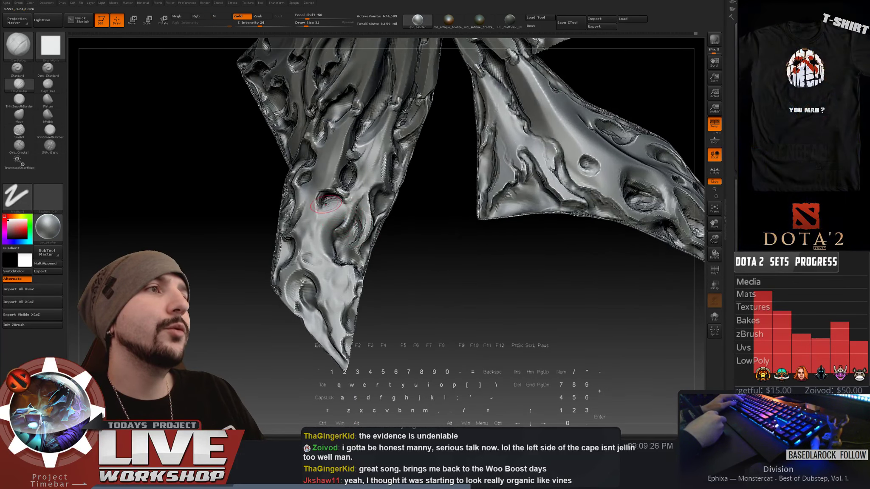
{"action": "key", "text": "alt"}
{"action": "key", "text": "bracketleft"}
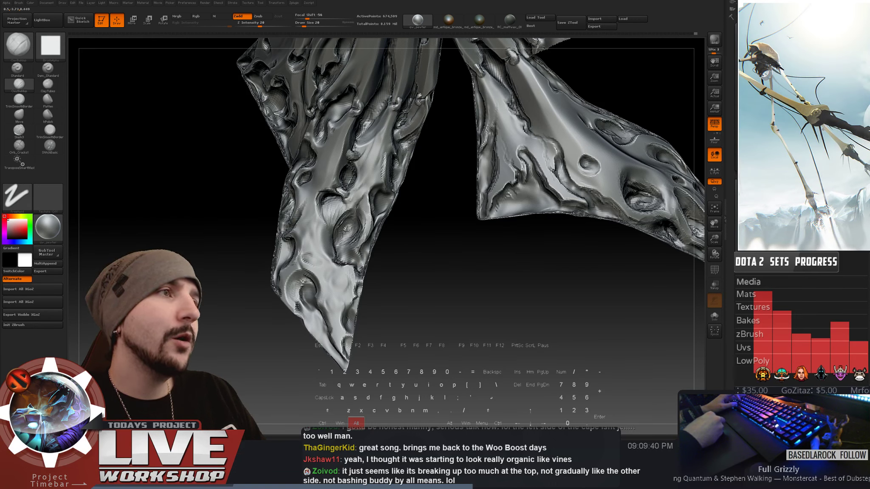
{"action": "key", "text": "shift"}
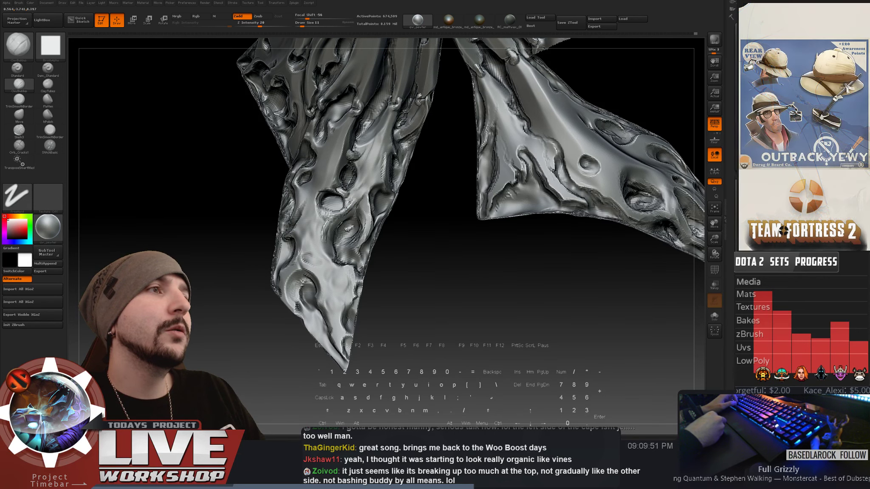
{"action": "key", "text": "shift"}
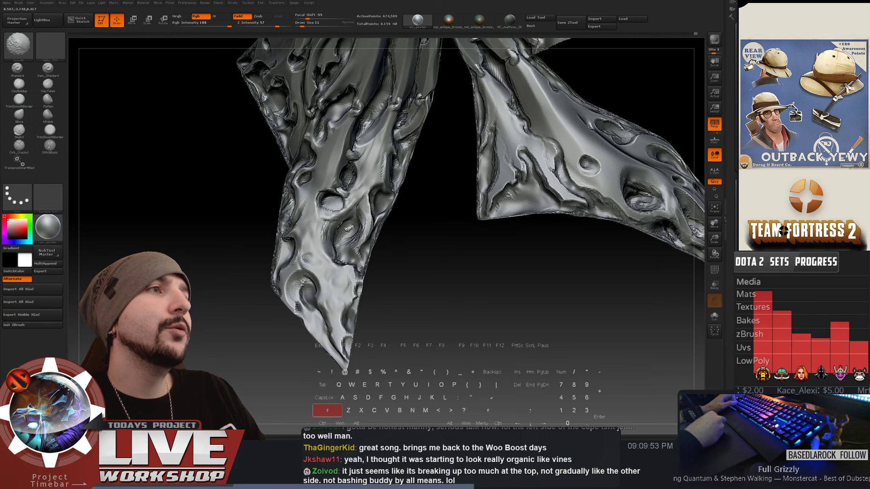
- Enlarge the brush slightly, deepen the round hole's upper rim, and carve a thin crease above the oval hollow on the long left flap
{"action": "mouse_move", "coordinate": [408, 297]}
{"action": "left_mouse_down", "text": "alt"}
{"action": "mouse_move", "coordinate": [456, 210]}
{"action": "mouse_move", "coordinate": [505, 218]}
{"action": "mouse_move", "coordinate": [532, 251]}
{"action": "mouse_move", "coordinate": [461, 190]}
{"action": "left_mouse_up", "text": "alt"}
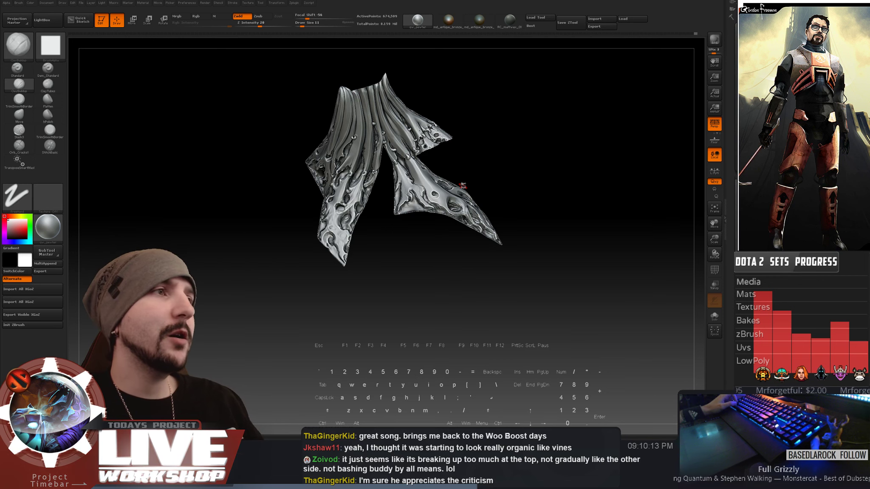
{"action": "key", "text": "alt"}
{"action": "mouse_move", "coordinate": [413, 257]}
{"action": "left_mouse_down", "text": "alt"}
{"action": "mouse_move", "coordinate": [443, 252]}
{"action": "mouse_move", "coordinate": [445, 272]}
{"action": "mouse_move", "coordinate": [440, 256]}
{"action": "left_mouse_up", "text": "alt"}
{"action": "key", "text": "]"}
{"action": "left_click_drag", "start_coordinate": [332, 214], "coordinate": [310, 216]}
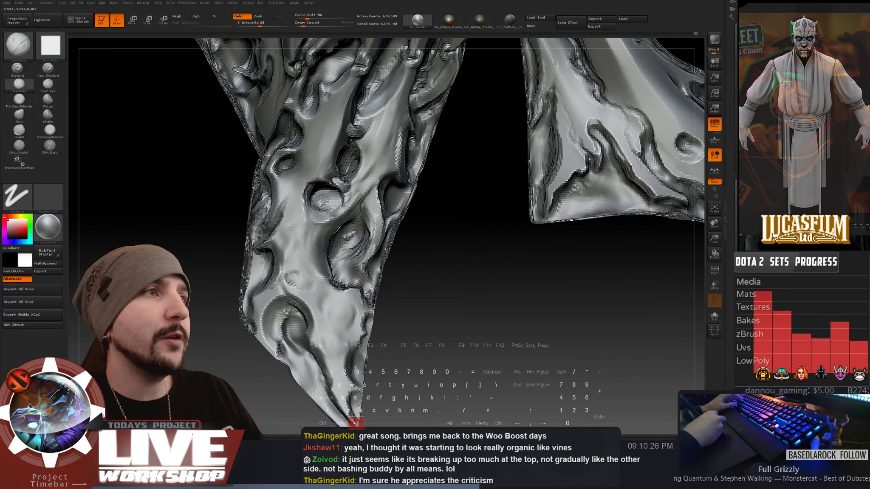
{"action": "key", "text": "shift"}
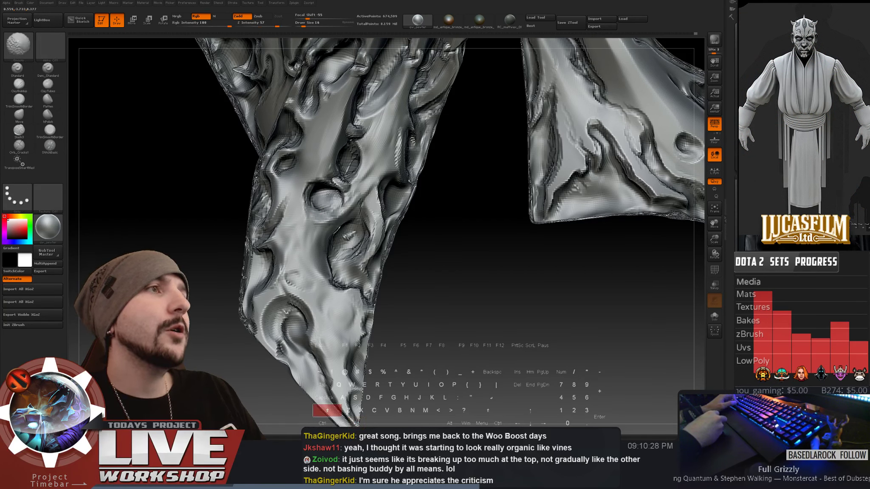
{"action": "key", "text": "shift"}
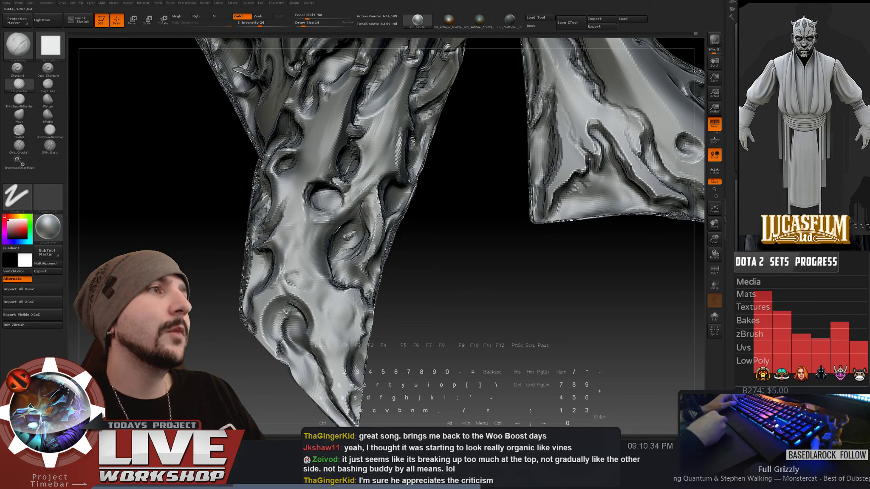
- Blend away the thin crease above the oval hollow, then deepen the hollow and smooth its rim
{"action": "key", "text": "shift"}
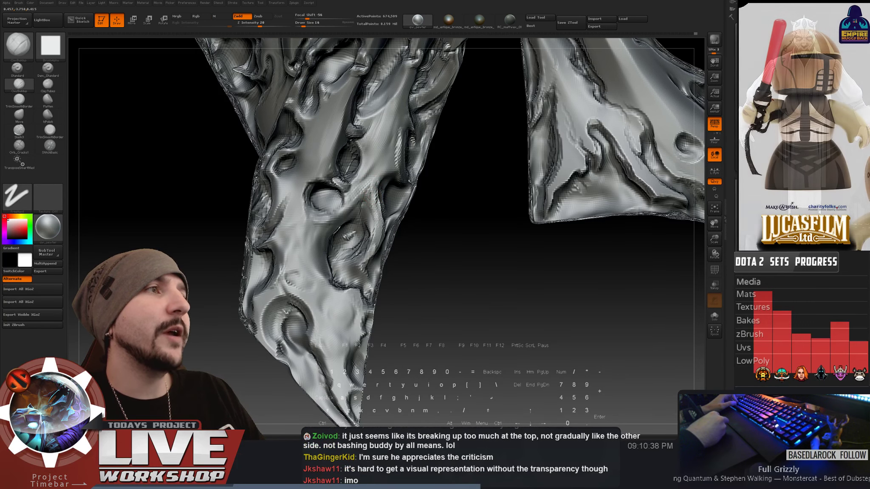
{"action": "key", "text": "shift"}
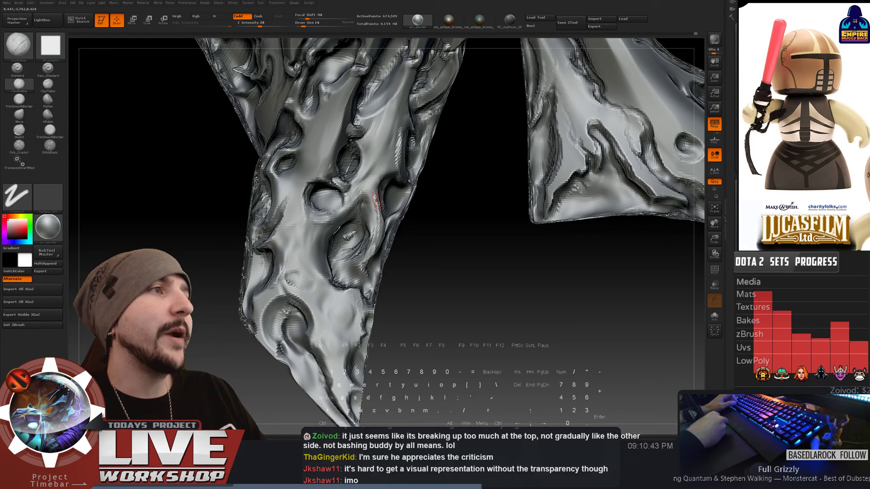
{"action": "key", "text": "shift"}
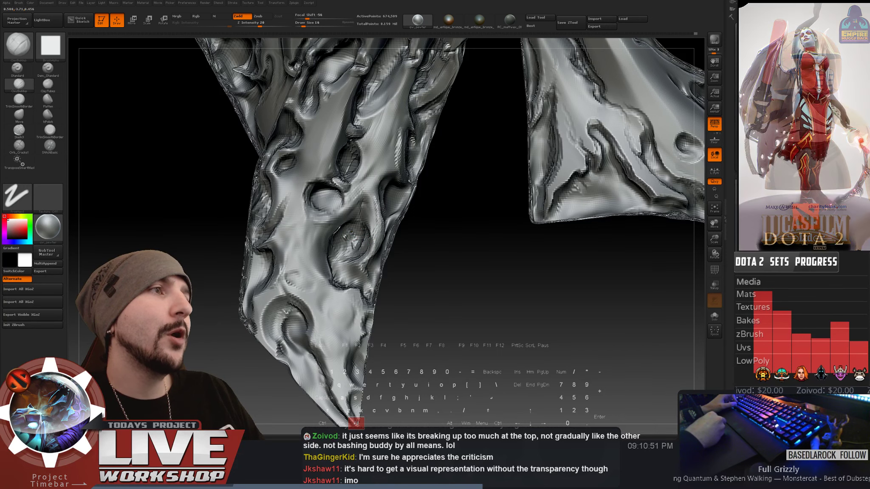
{"action": "key", "text": "shift"}
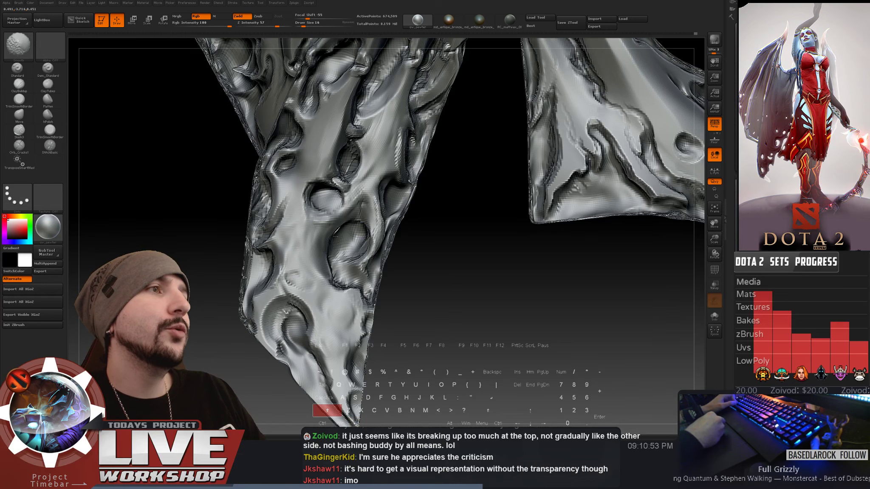
{"action": "left_click_drag", "start_coordinate": [442, 264], "coordinate": [408, 130], "text": "alt"}
{"action": "mouse_move", "coordinate": [408, 280]}
{"action": "left_mouse_down"}
{"action": "mouse_move", "coordinate": [427, 288]}
{"action": "mouse_move", "coordinate": [415, 266]}
{"action": "mouse_move", "coordinate": [432, 283]}
{"action": "mouse_move", "coordinate": [431, 318]}
{"action": "mouse_move", "coordinate": [412, 262]}
{"action": "left_mouse_up"}
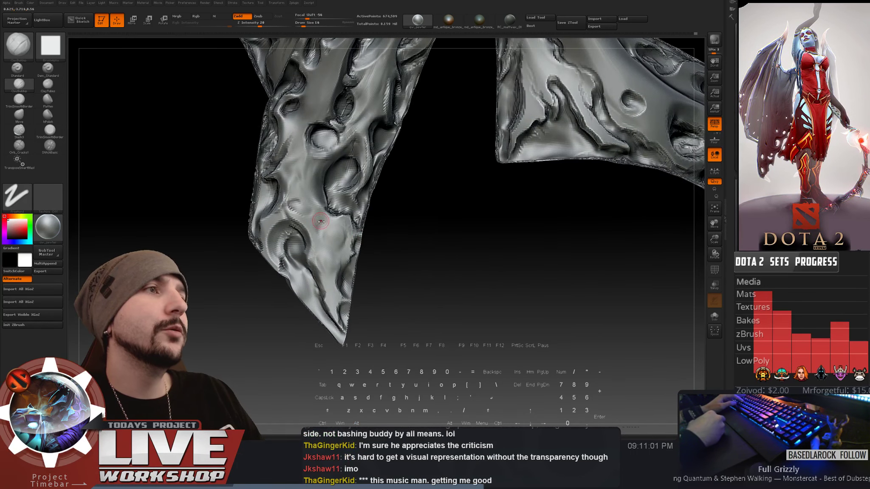
- Enlarge the brush to size 27 and carve a winding crease along the inner edge near the long left flap's tip
{"action": "key", "text": "s"}
{"action": "left_click_drag", "start_coordinate": [321, 222], "coordinate": [324, 222]}
{"action": "key", "text": "s"}
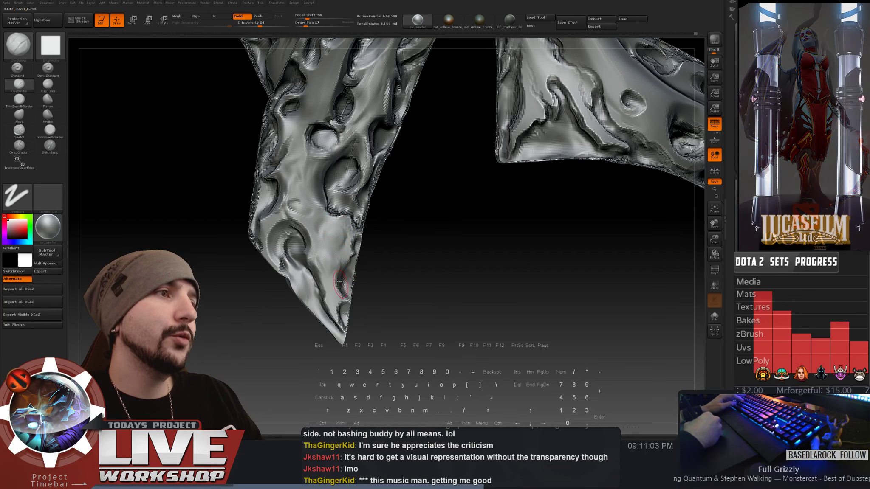
{"action": "key", "text": "alt"}
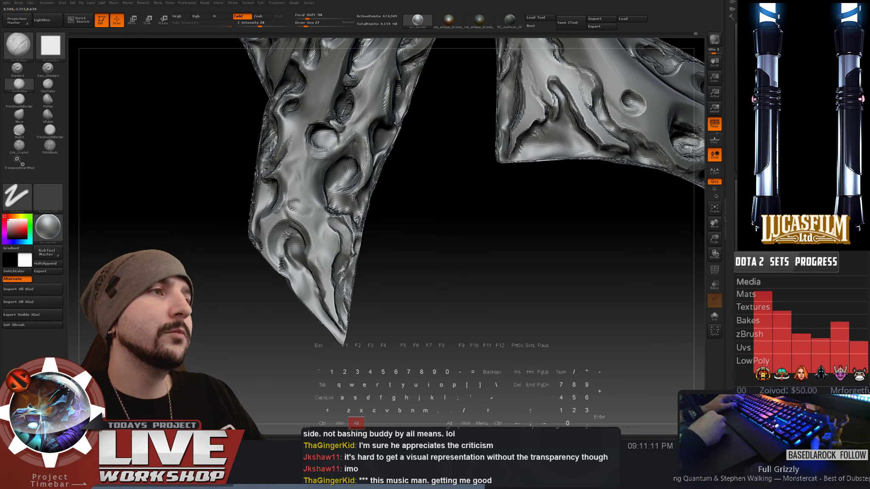
{"action": "mouse_move", "coordinate": [338, 218]}
{"action": "left_mouse_down", "text": "alt"}
{"action": "mouse_move", "coordinate": [350, 227]}
{"action": "mouse_move", "coordinate": [355, 255]}
{"action": "left_mouse_up", "text": "alt"}
- Enlarge the brush, carve a hollow into the outer edge of the long left flap's upper half, and smooth around it
{"action": "left_click_drag", "start_coordinate": [394, 282], "coordinate": [356, 156], "text": "alt"}
{"action": "mouse_move", "coordinate": [345, 277]}
{"action": "left_mouse_down"}
{"action": "mouse_move", "coordinate": [371, 283]}
{"action": "mouse_move", "coordinate": [407, 249]}
{"action": "mouse_move", "coordinate": [442, 251]}
{"action": "mouse_move", "coordinate": [424, 272]}
{"action": "mouse_move", "coordinate": [455, 296]}
{"action": "mouse_move", "coordinate": [286, 188]}
{"action": "left_mouse_up"}
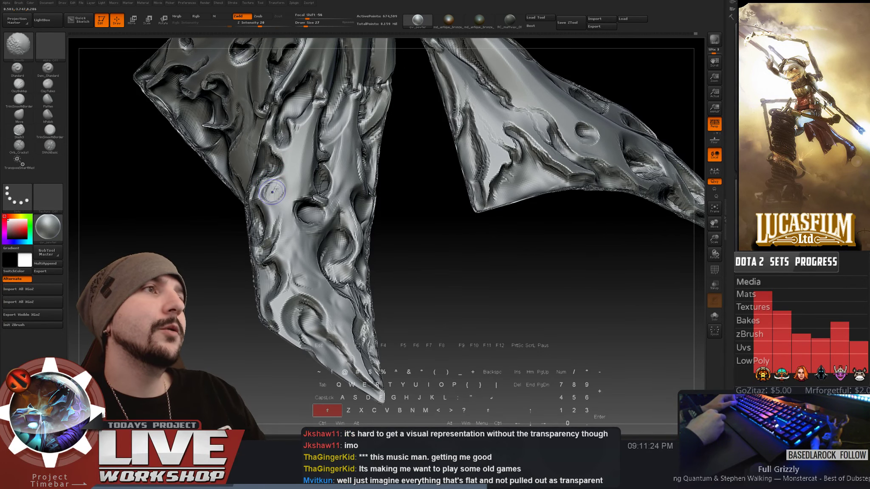
{"action": "mouse_move", "coordinate": [386, 238]}
{"action": "left_mouse_down"}
{"action": "mouse_move", "coordinate": [339, 196]}
{"action": "mouse_move", "coordinate": [274, 157]}
{"action": "left_mouse_up"}
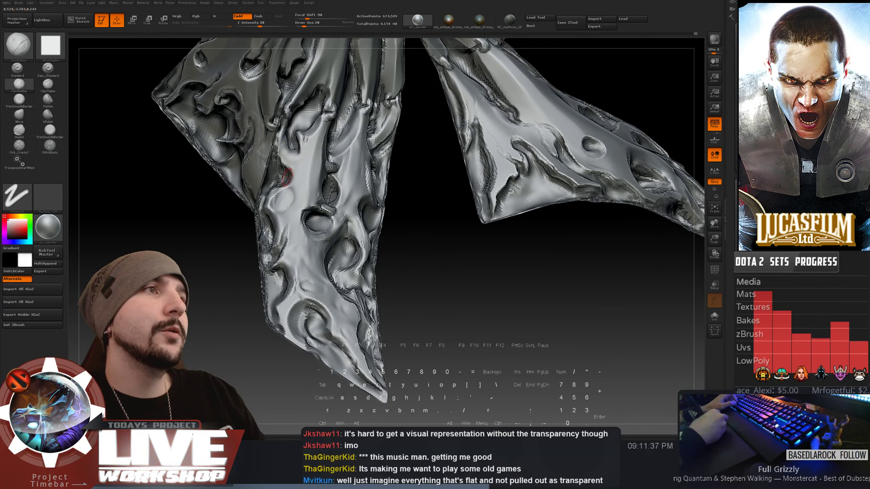
{"action": "key", "text": "bracketright"}
{"action": "left_click_drag", "start_coordinate": [278, 194], "coordinate": [276, 180], "text": "alt"}
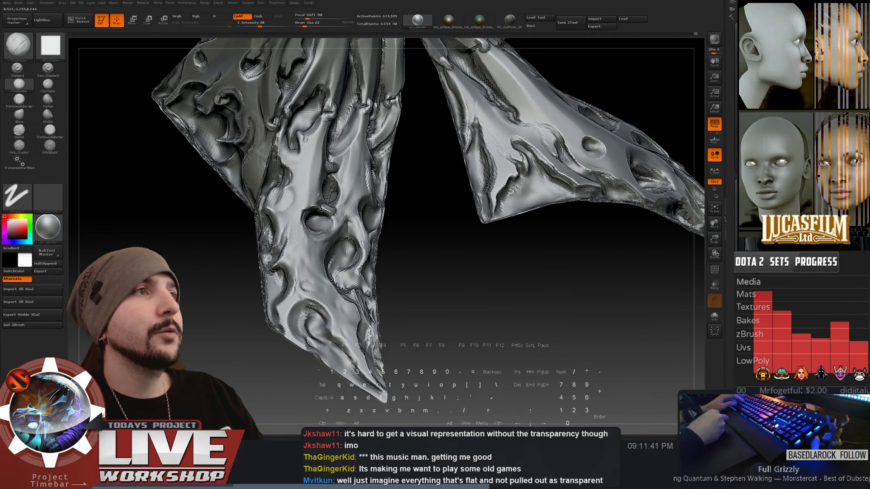
{"action": "key", "text": "shift"}
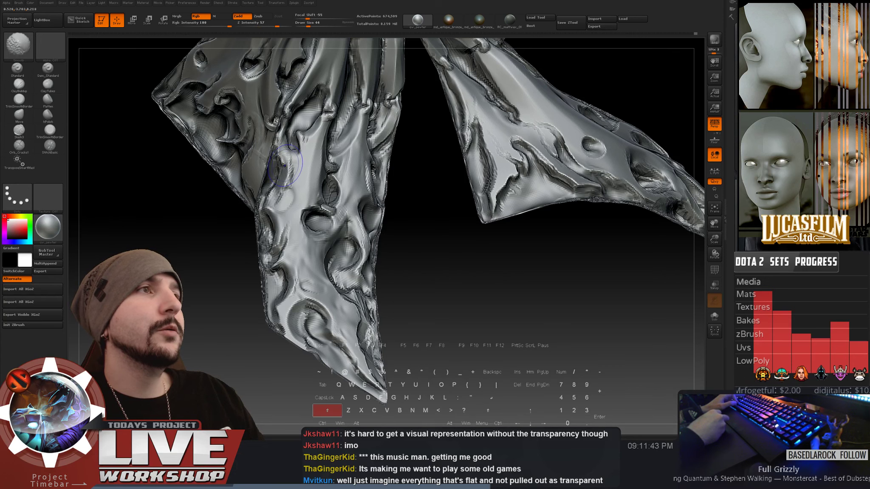
{"action": "left_click_drag", "start_coordinate": [285, 177], "coordinate": [279, 156], "text": "shift"}
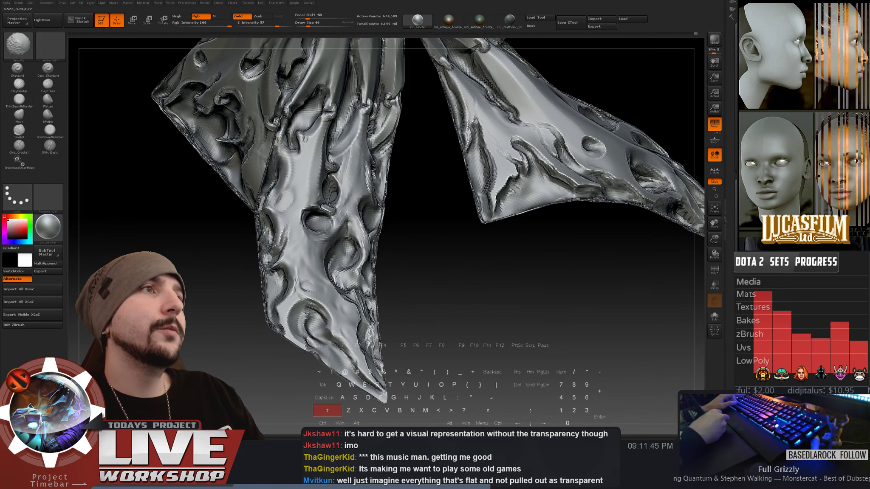
- Deepen the hollow on the long left flap's outer edge and define its rim beside the overlapping fold
{"action": "mouse_move", "coordinate": [242, 258]}
{"action": "left_mouse_down", "text": "alt"}
{"action": "mouse_move", "coordinate": [229, 227]}
{"action": "mouse_move", "coordinate": [220, 305]}
{"action": "left_mouse_up", "text": "alt"}
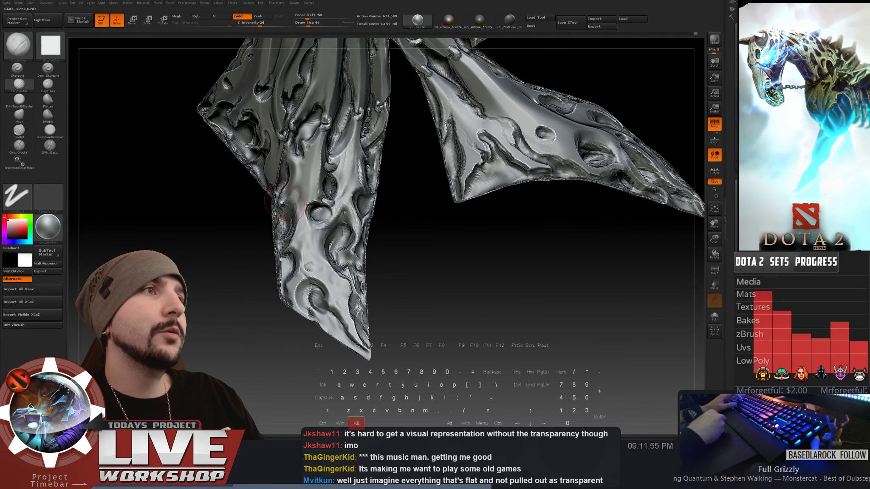
{"action": "left_click_drag", "start_coordinate": [264, 204], "coordinate": [283, 193]}
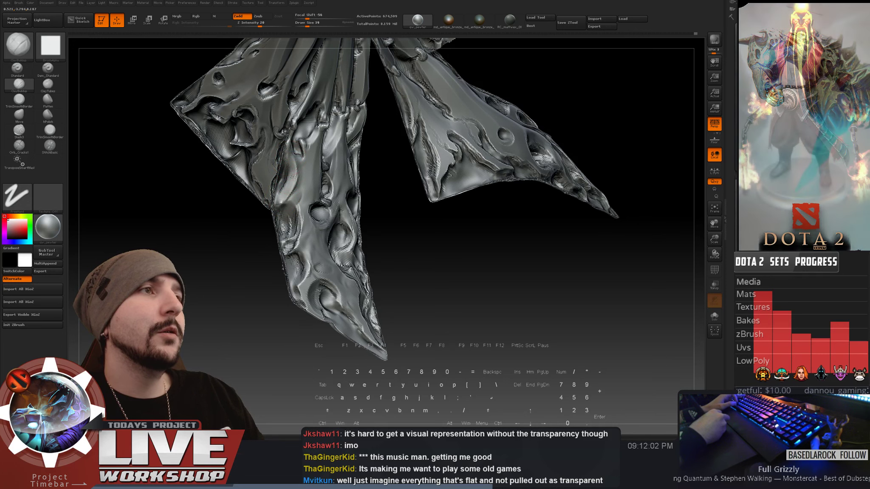
{"action": "left_click_drag", "start_coordinate": [298, 200], "coordinate": [266, 272]}
{"action": "left_click_drag", "start_coordinate": [394, 248], "coordinate": [445, 292], "text": "alt"}
- Shrink the brush, reshape the lower end of the oval hollow on the long left flap, and smooth its rim
{"action": "key", "text": "bracketleft"}
{"action": "key", "text": "bracketleft"}
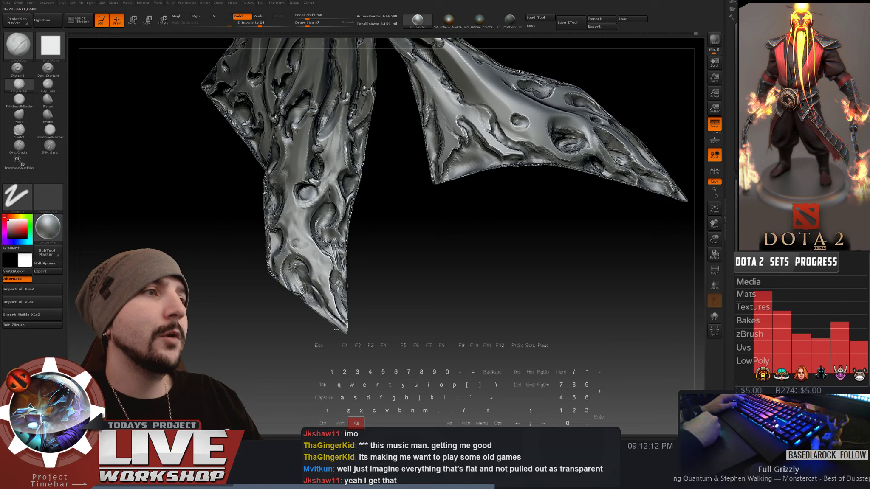
{"action": "key", "text": "shift"}
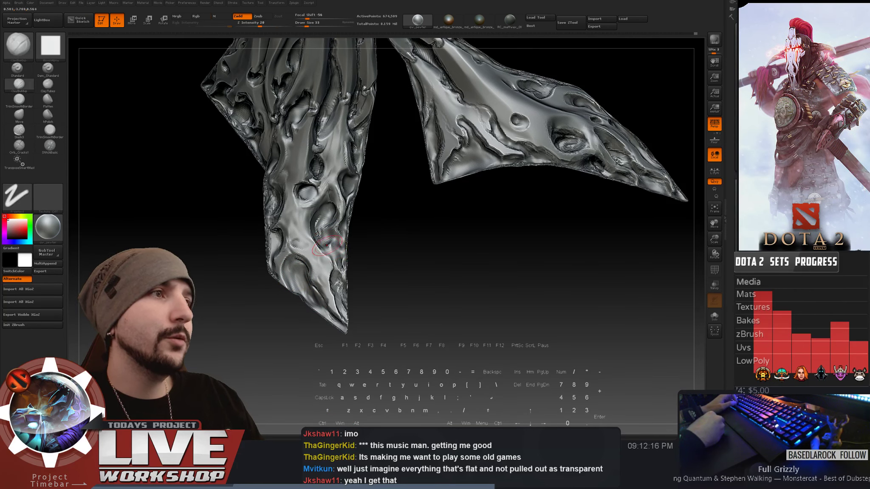
{"action": "key", "text": "alt"}
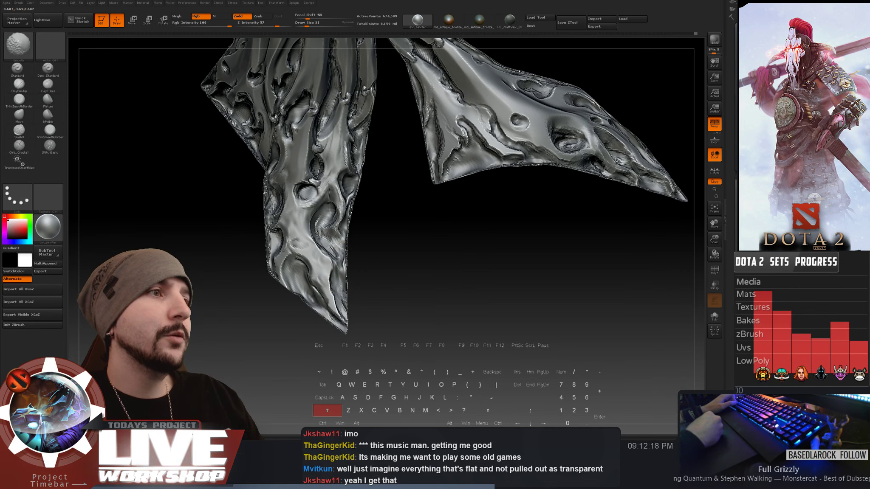
{"action": "key", "text": "shift"}
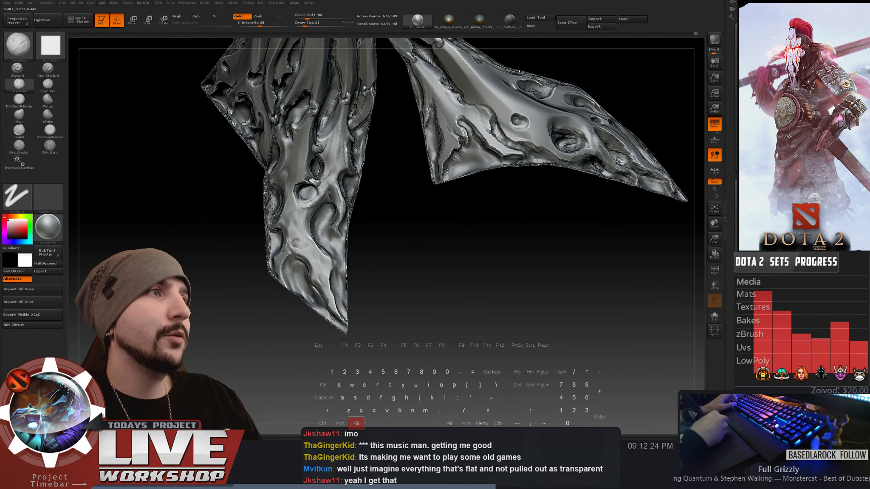
{"action": "key", "text": "shift"}
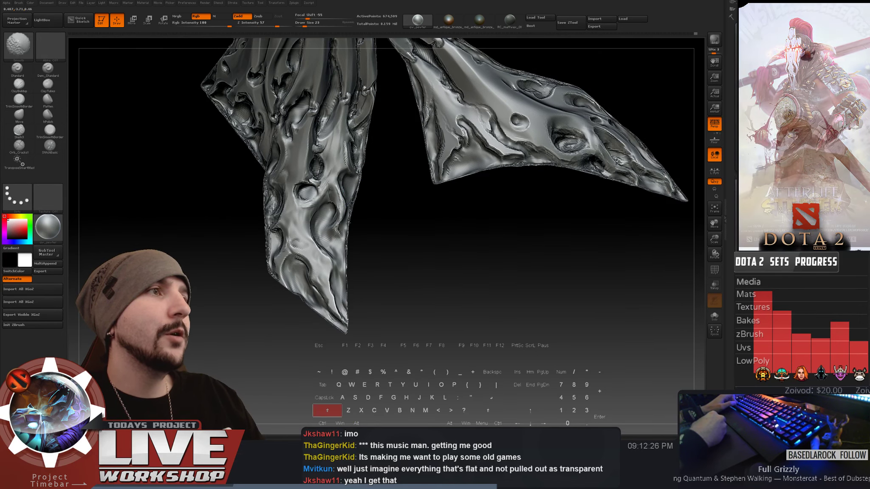
- Switch to the first subtool and save the ZTool in the Abaddon mount project's Models z folder
{"action": "mouse_move", "coordinate": [425, 178]}
{"action": "left_mouse_down", "text": "alt"}
{"action": "mouse_move", "coordinate": [428, 248]}
{"action": "mouse_move", "coordinate": [471, 255]}
{"action": "mouse_move", "coordinate": [511, 232]}
{"action": "mouse_move", "coordinate": [504, 219]}
{"action": "mouse_move", "coordinate": [441, 199]}
{"action": "left_mouse_up", "text": "alt"}
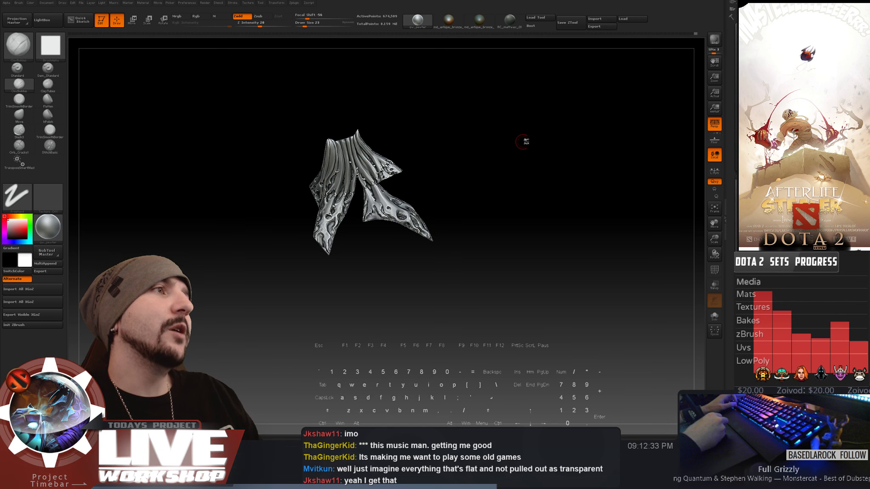
{"action": "left_click", "coordinate": [580, 52], "text": "ctrl+shift"}
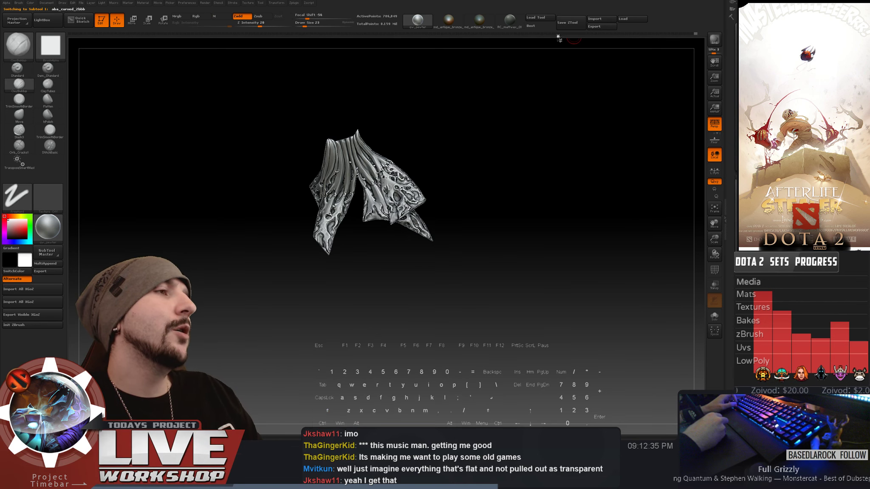
{"action": "left_click", "coordinate": [568, 22]}
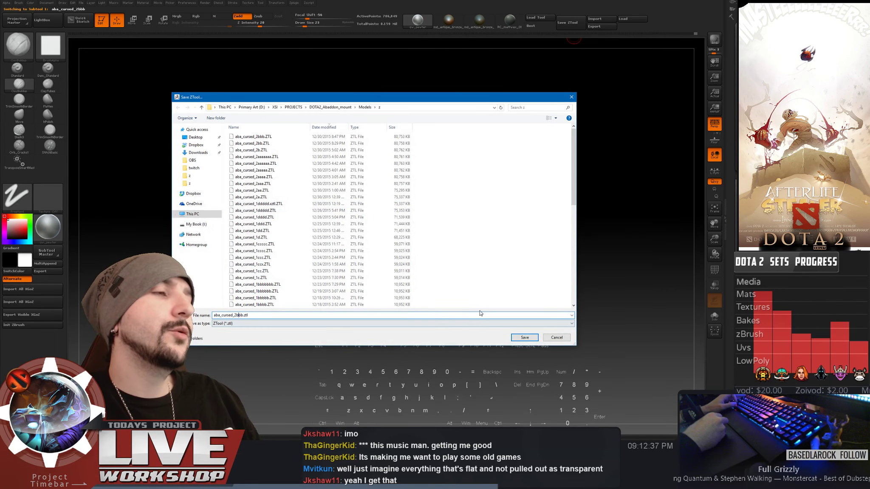
{"action": "left_click", "coordinate": [525, 337]}
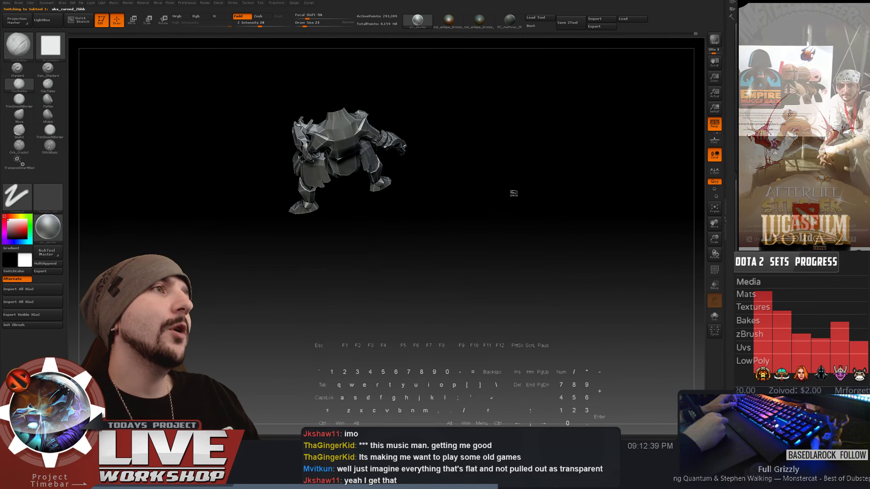
- Mask the hollows and holes on the long left flap with brush sizes 12 and 27 to mark the transparent areas
{"action": "mouse_move", "coordinate": [568, 192]}
{"action": "left_mouse_down"}
{"action": "mouse_move", "coordinate": [576, 204]}
{"action": "mouse_move", "coordinate": [569, 180]}
{"action": "mouse_move", "coordinate": [574, 206]}
{"action": "mouse_move", "coordinate": [564, 221]}
{"action": "mouse_move", "coordinate": [549, 219]}
{"action": "mouse_move", "coordinate": [576, 201]}
{"action": "mouse_move", "coordinate": [493, 233]}
{"action": "left_mouse_up"}
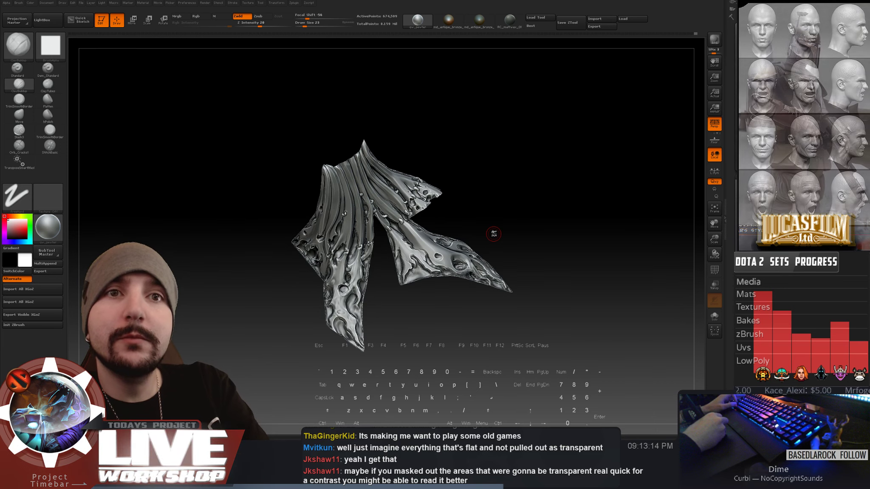
{"action": "mouse_move", "coordinate": [563, 187]}
{"action": "left_mouse_down", "text": "alt"}
{"action": "mouse_move", "coordinate": [530, 164]}
{"action": "mouse_move", "coordinate": [597, 156]}
{"action": "mouse_move", "coordinate": [417, 308]}
{"action": "mouse_move", "coordinate": [386, 176]}
{"action": "mouse_move", "coordinate": [435, 235]}
{"action": "mouse_move", "coordinate": [458, 224]}
{"action": "mouse_move", "coordinate": [463, 267]}
{"action": "mouse_move", "coordinate": [460, 249]}
{"action": "mouse_move", "coordinate": [336, 246]}
{"action": "left_mouse_up", "text": "alt"}
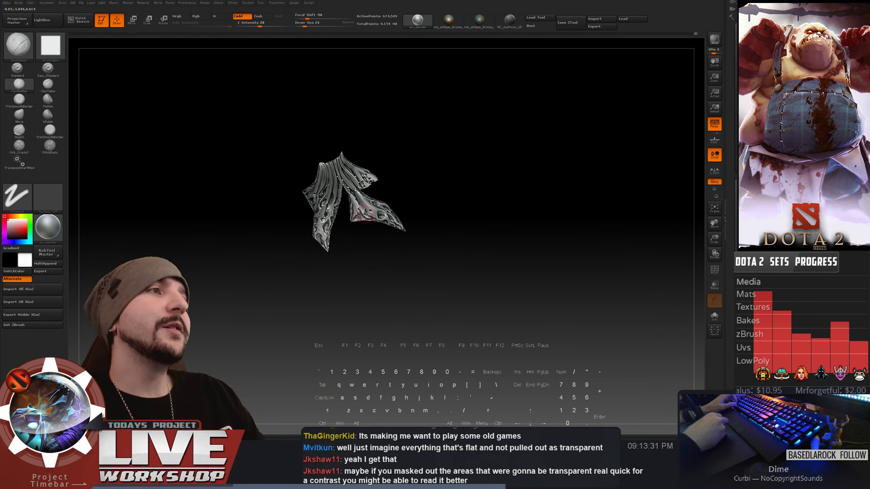
{"action": "left_click_drag", "start_coordinate": [465, 198], "coordinate": [407, 244], "text": "alt"}
{"action": "key", "text": "ctrl"}
{"action": "left_click_drag", "start_coordinate": [301, 245], "coordinate": [312, 257], "text": "ctrl"}
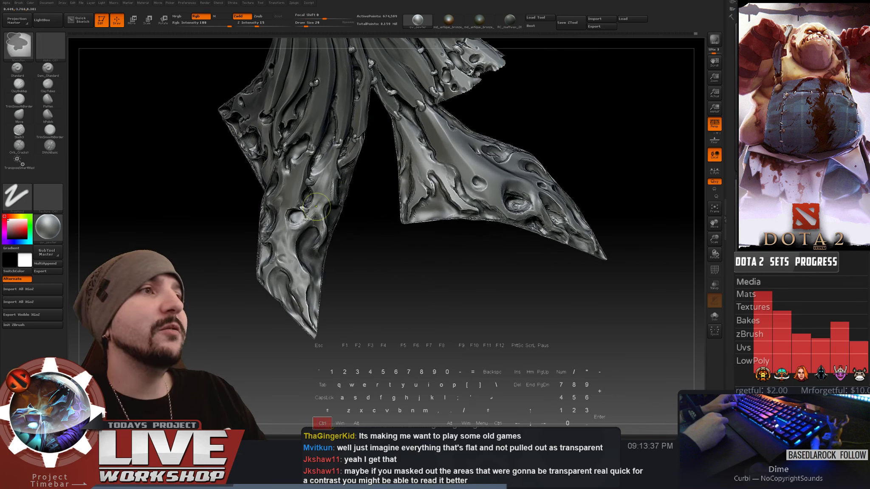
{"action": "key", "text": "s"}
{"action": "left_click_drag", "start_coordinate": [316, 208], "coordinate": [310, 208]}
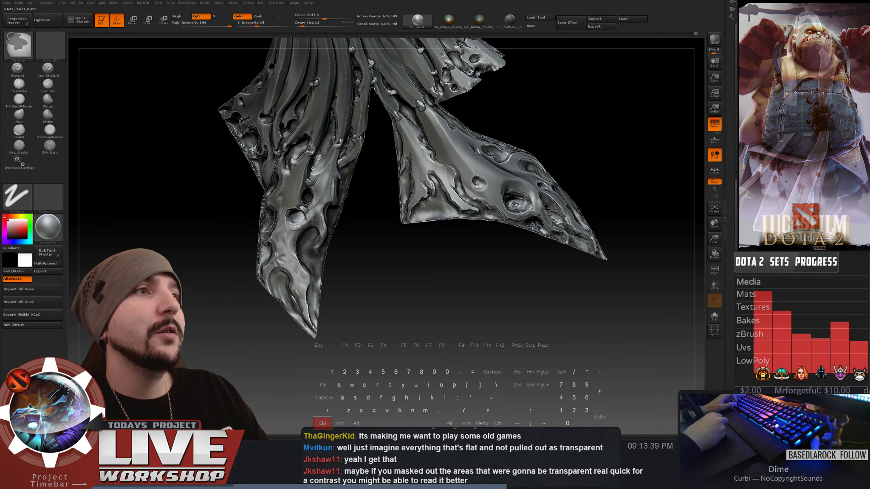
{"action": "key", "text": "s"}
{"action": "left_click_drag", "start_coordinate": [268, 221], "coordinate": [277, 221]}
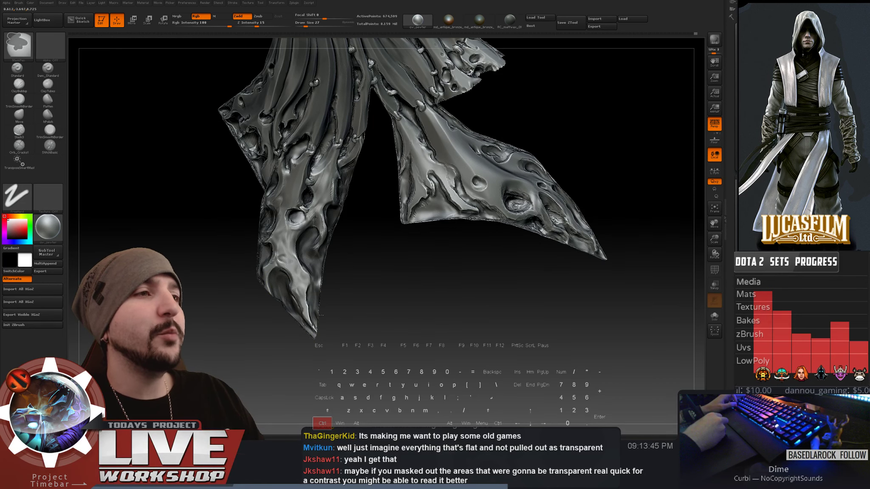
- Mask the recessed holes and torn areas of the right flap, and review the cloth's contrast from several angles
{"action": "left_click_drag", "start_coordinate": [407, 271], "coordinate": [340, 297], "text": "alt"}
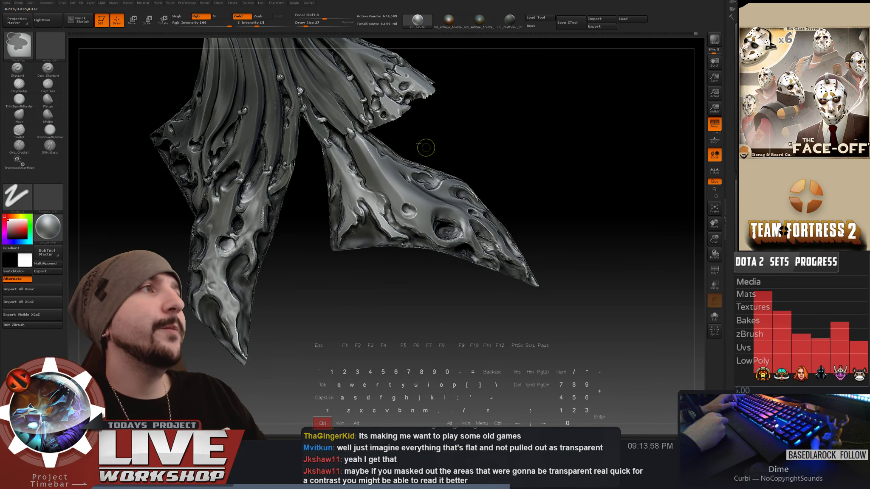
{"action": "left_click_drag", "start_coordinate": [515, 125], "coordinate": [445, 134]}
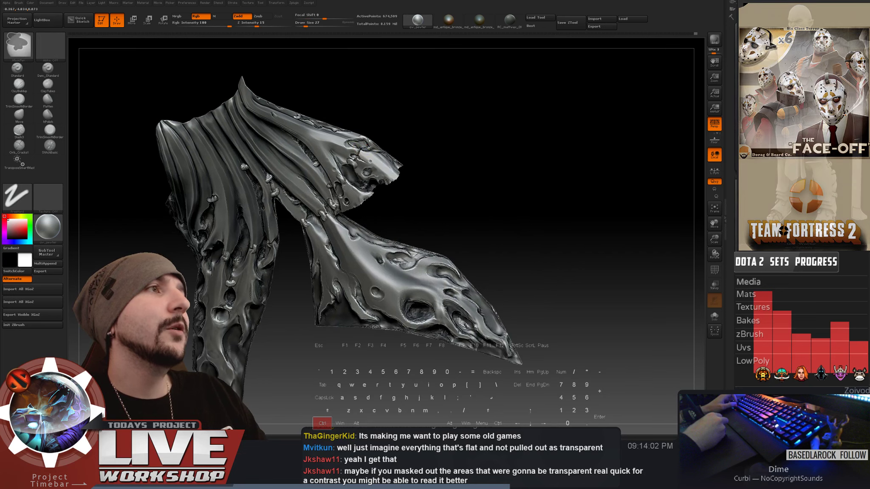
{"action": "left_click_drag", "start_coordinate": [441, 168], "coordinate": [442, 154], "text": "alt"}
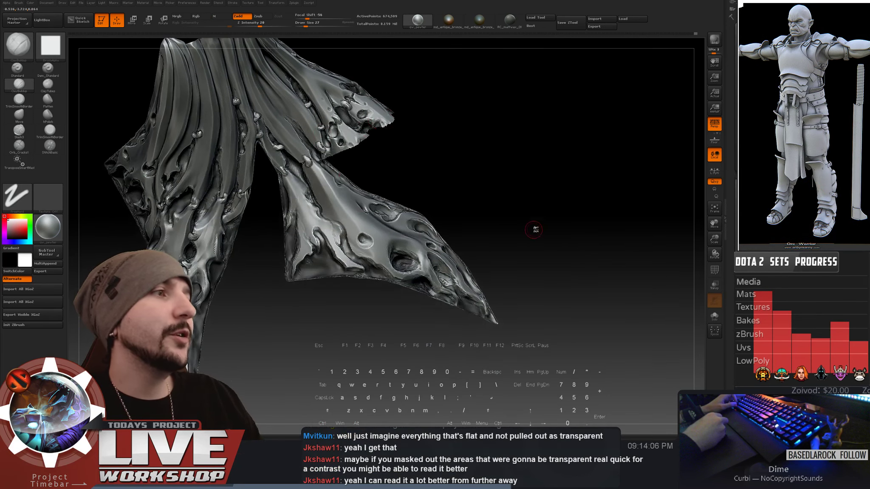
{"action": "left_click_drag", "start_coordinate": [534, 229], "coordinate": [506, 240]}
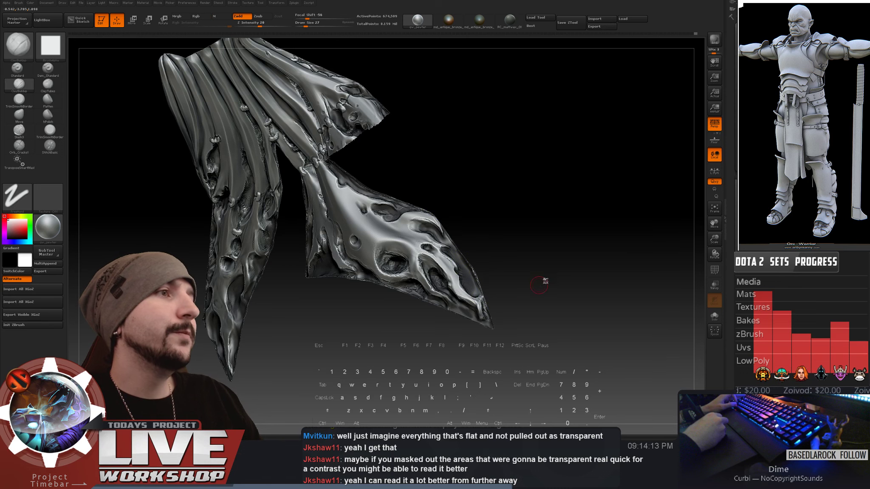
{"action": "left_click_drag", "start_coordinate": [545, 282], "coordinate": [532, 226]}
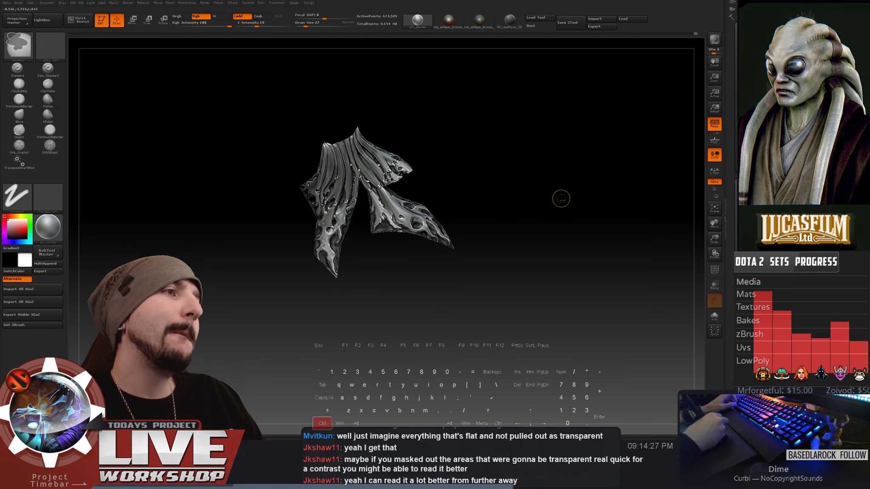
- Build up the cloth between the round hole and the inner edge above the oval hollow on the left flap, and smooth it
{"action": "left_click_drag", "start_coordinate": [550, 194], "coordinate": [314, 226], "text": "alt"}
{"action": "left_click_drag", "start_coordinate": [438, 287], "coordinate": [349, 216], "text": "alt"}
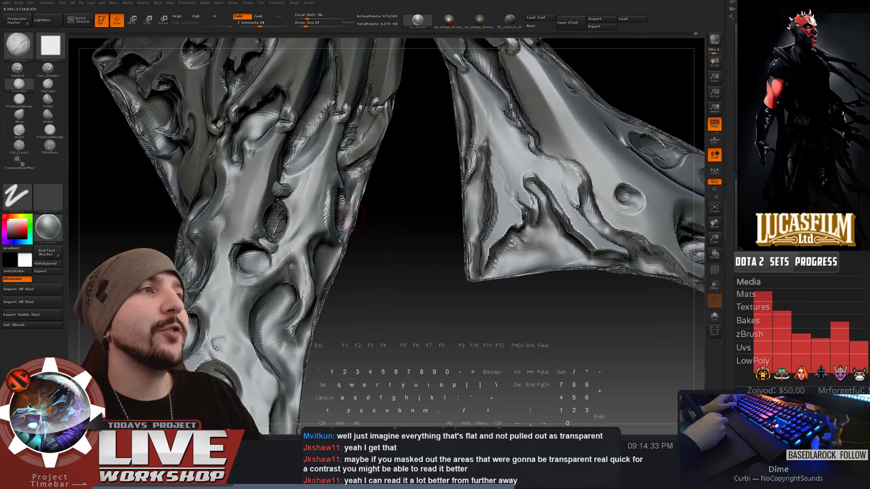
{"action": "key", "text": "shift"}
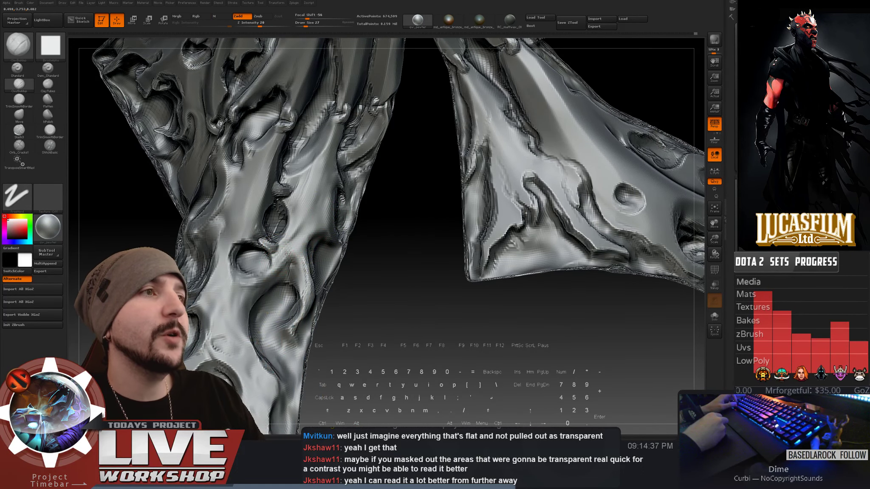
{"action": "right_click_drag", "start_coordinate": [293, 260], "coordinate": [312, 264]}
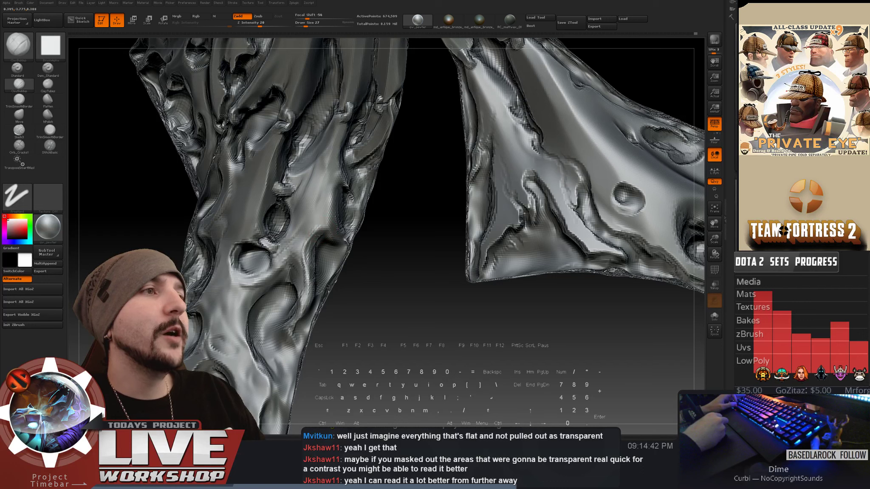
{"action": "key", "text": "shift"}
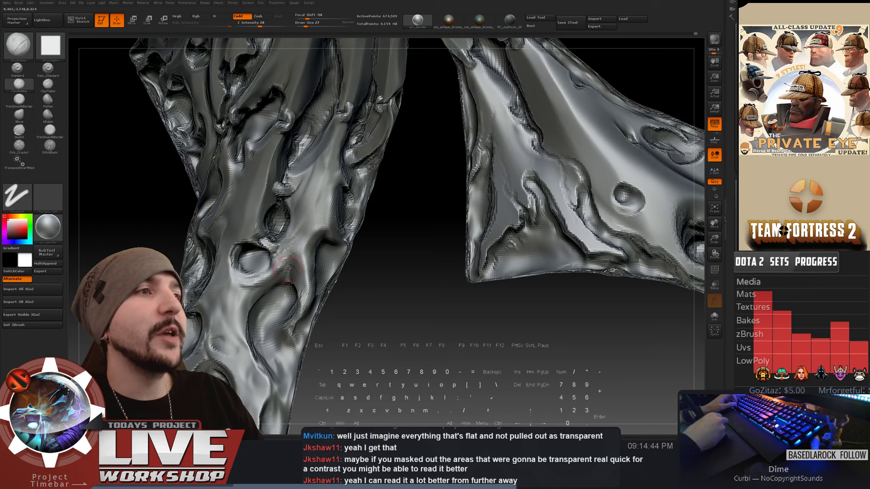
{"action": "key", "text": "shift"}
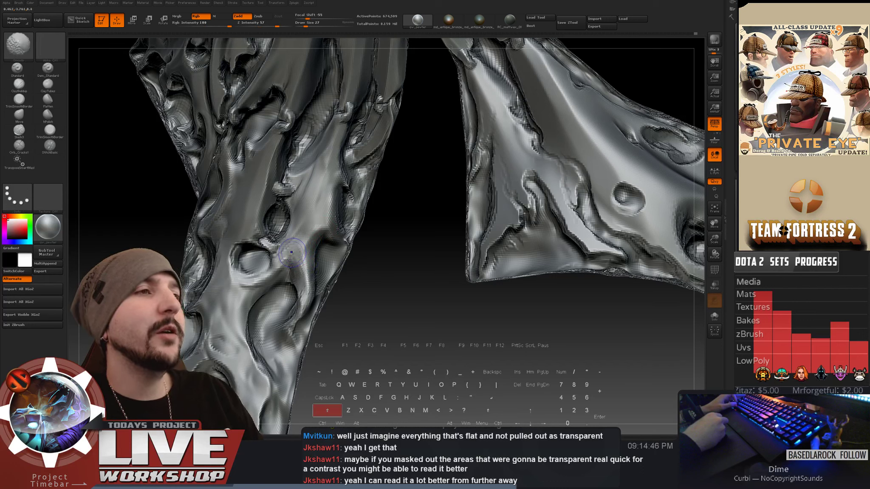
- Carve an elongated hollow into the left flap's inner edge above the oval hollow and smooth its rim
{"action": "mouse_move", "coordinate": [337, 219]}
{"action": "right_mouse_down", "text": "alt"}
{"action": "mouse_move", "coordinate": [330, 235]}
{"action": "mouse_move", "coordinate": [347, 222]}
{"action": "mouse_move", "coordinate": [382, 276]}
{"action": "right_mouse_up", "text": "alt"}
{"action": "key", "text": "alt"}
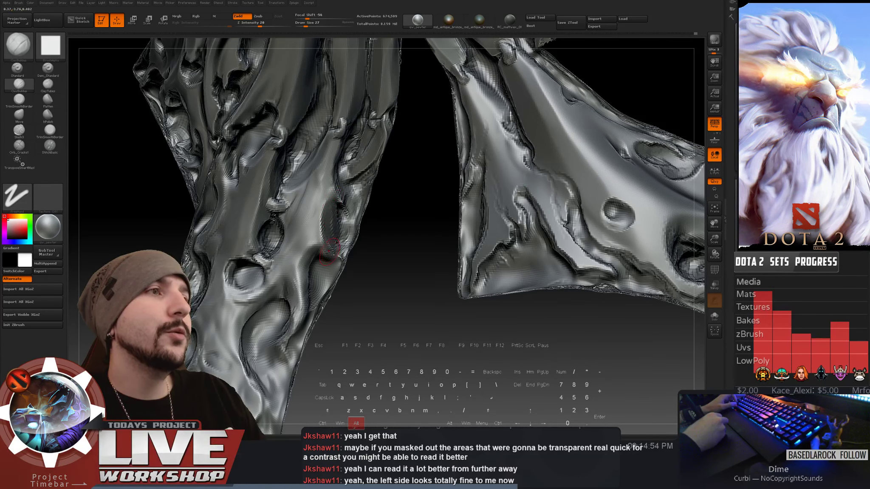
{"action": "key", "text": "shift"}
{"action": "key", "text": "alt"}
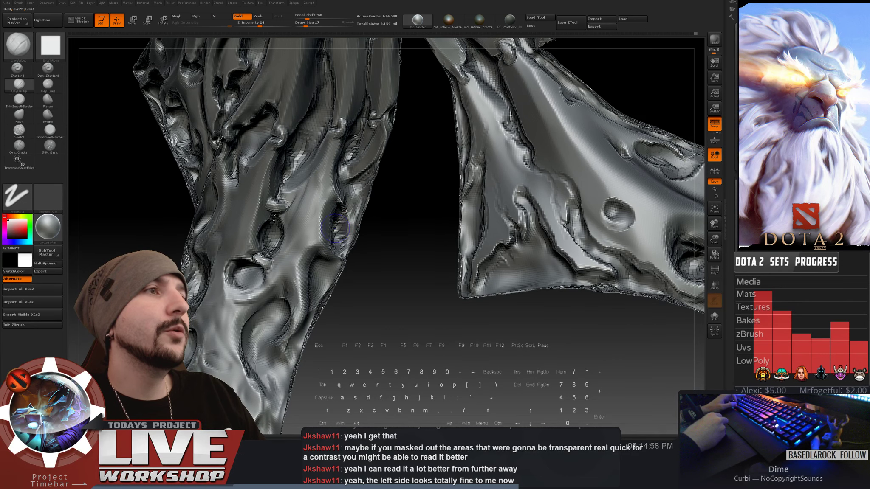
- Smooth the elongated hollow on the left flap's inner edge and carve a narrow crease above it with a smaller brush
{"action": "key", "text": "shift"}
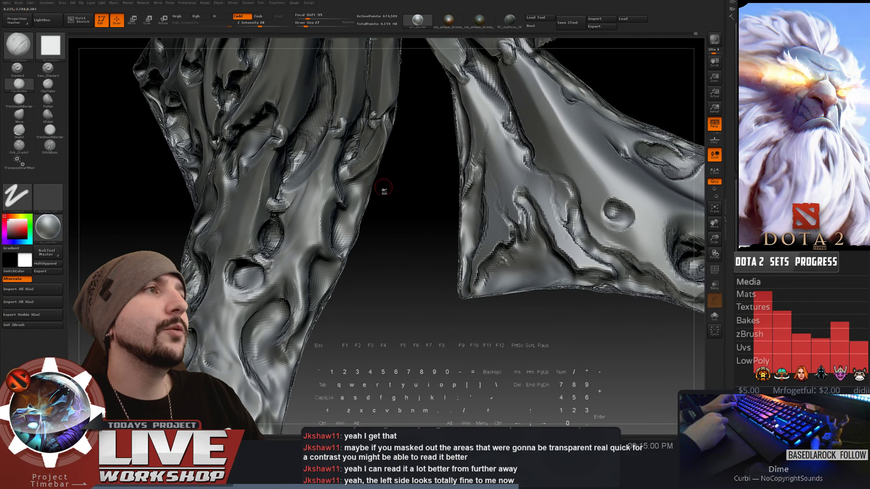
{"action": "left_click_drag", "start_coordinate": [384, 191], "coordinate": [398, 166]}
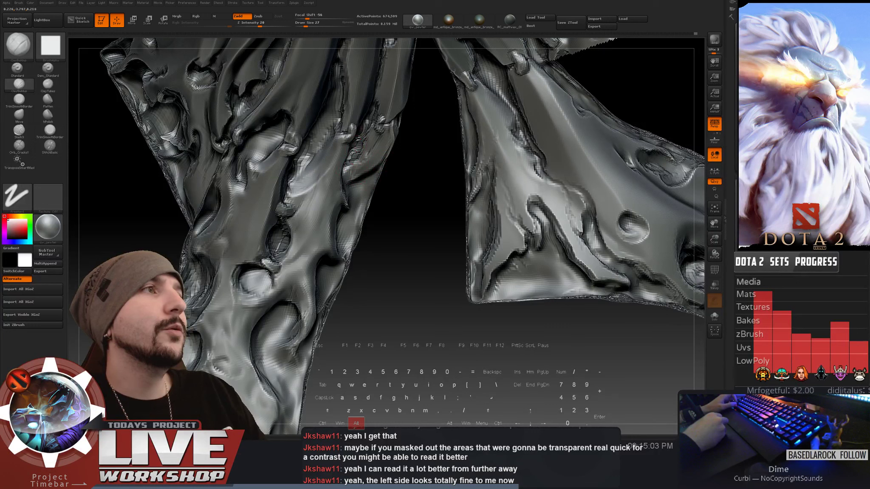
{"action": "key", "text": "s"}
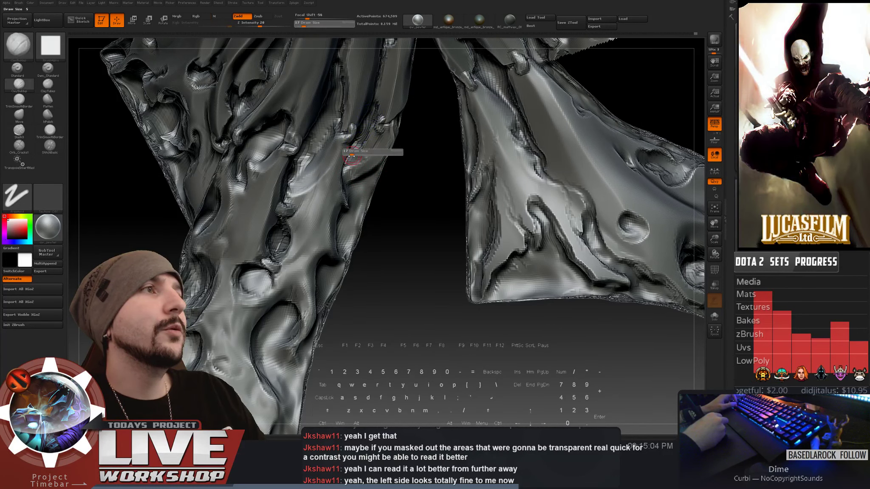
{"action": "left_click_drag", "start_coordinate": [352, 156], "coordinate": [351, 156]}
{"action": "left_click_drag", "start_coordinate": [356, 147], "coordinate": [346, 166], "text": "alt"}
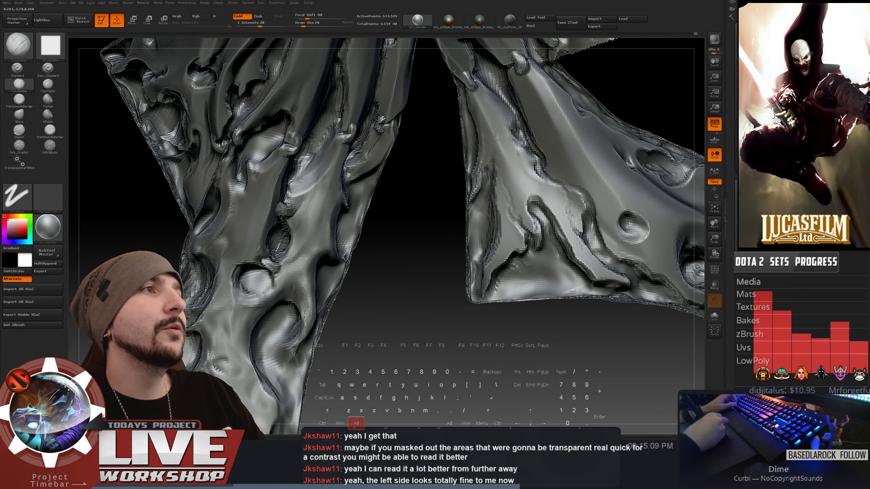
{"action": "key", "text": "shift"}
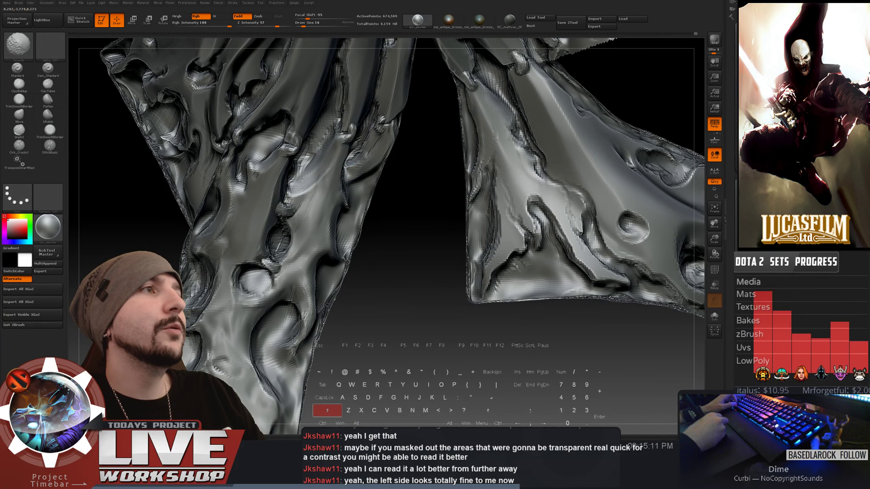
{"action": "left_click_drag", "start_coordinate": [399, 195], "coordinate": [427, 323], "text": "alt"}
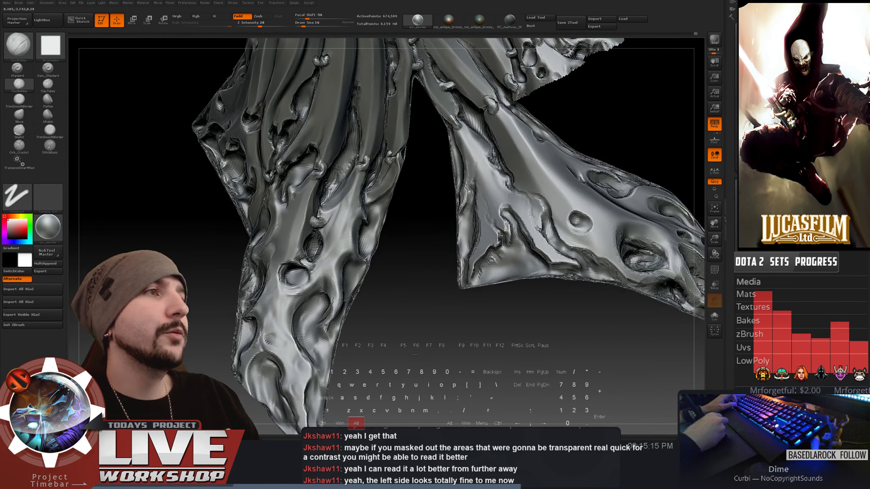
- Deepen the crease running alongside the inner-edge hollow of the left flap, refine its rim with a small brush, and smooth it
{"action": "left_click_drag", "start_coordinate": [425, 272], "coordinate": [429, 310], "text": "alt"}
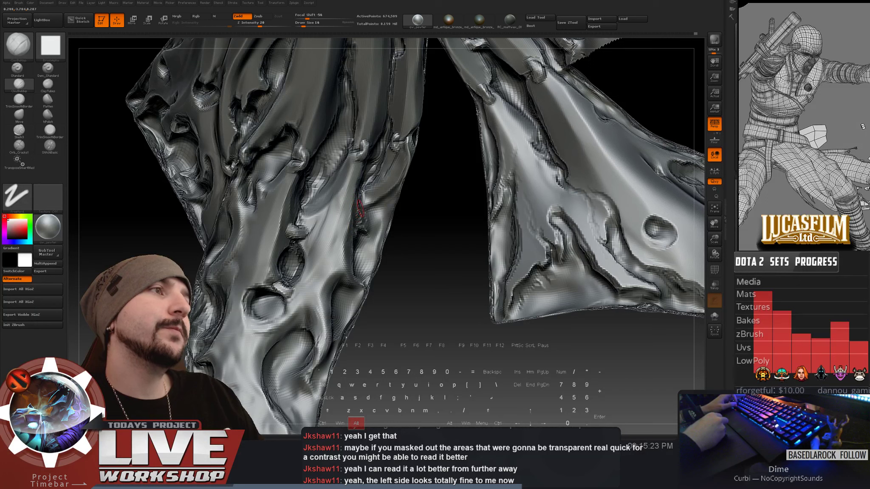
{"action": "key", "text": "shift"}
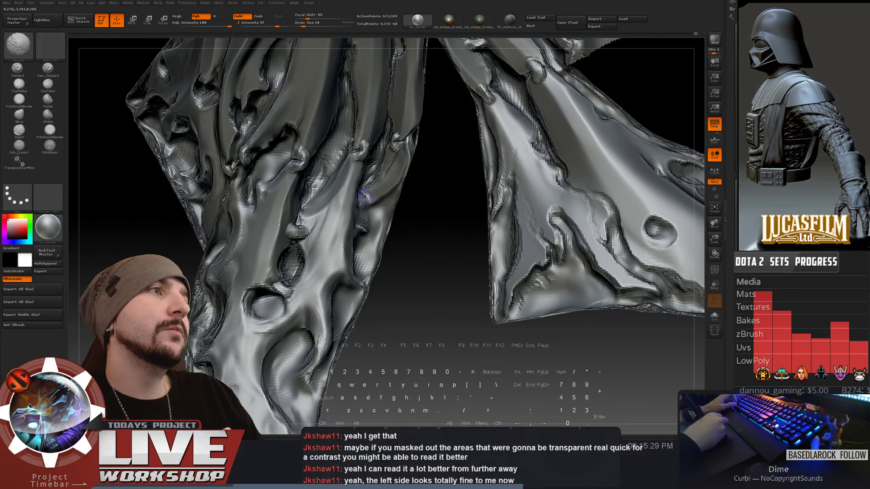
{"action": "key", "text": "alt"}
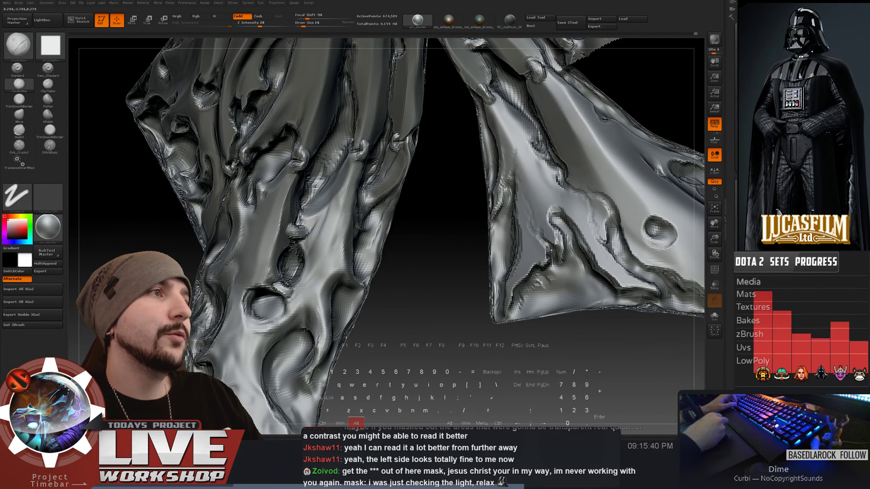
{"action": "right_click_drag", "start_coordinate": [356, 212], "coordinate": [346, 213]}
{"action": "key", "text": "bracketright"}
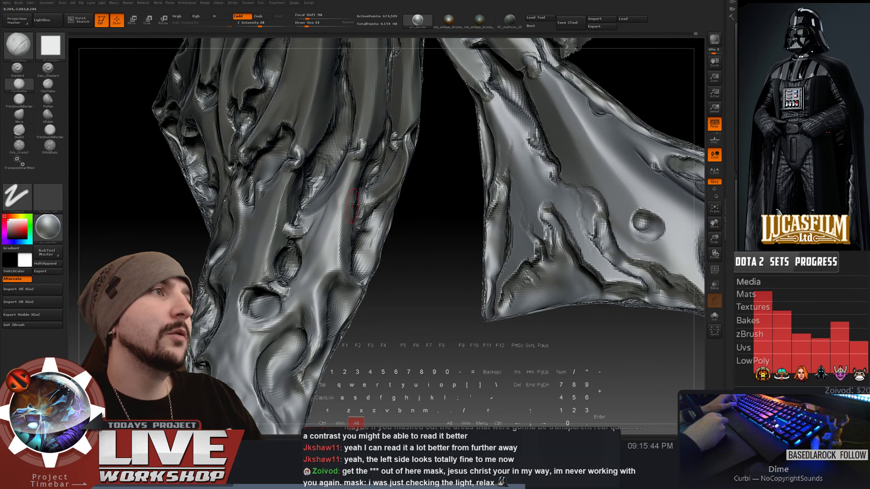
{"action": "right_click_drag", "start_coordinate": [353, 206], "coordinate": [344, 207]}
{"action": "key", "text": "shift"}
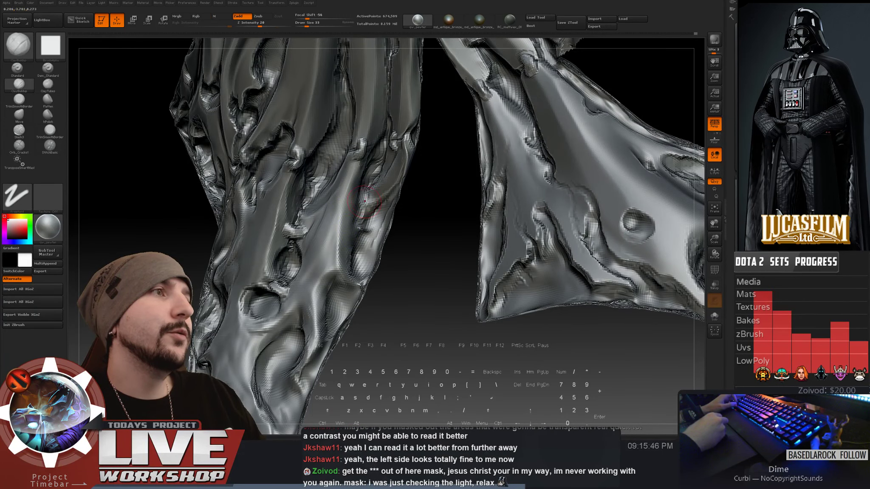
{"action": "key", "text": "s"}
{"action": "left_click_drag", "start_coordinate": [362, 199], "coordinate": [355, 200]}
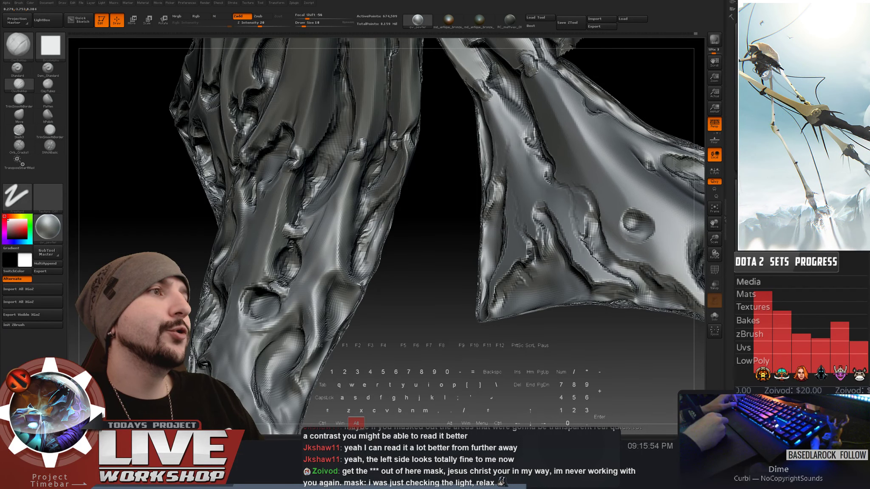
{"action": "key", "text": "shift"}
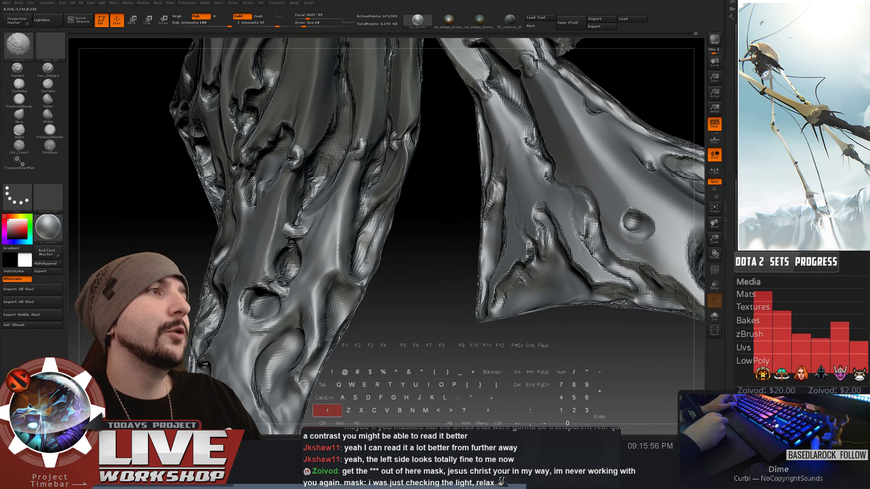
- Carve and smooth the hollow on the left flap's outer edge, level with the round hole
{"action": "key", "text": "f"}
{"action": "mouse_move", "coordinate": [290, 383]}
{"action": "left_mouse_down"}
{"action": "mouse_move", "coordinate": [431, 309]}
{"action": "mouse_move", "coordinate": [318, 263]}
{"action": "left_mouse_up"}
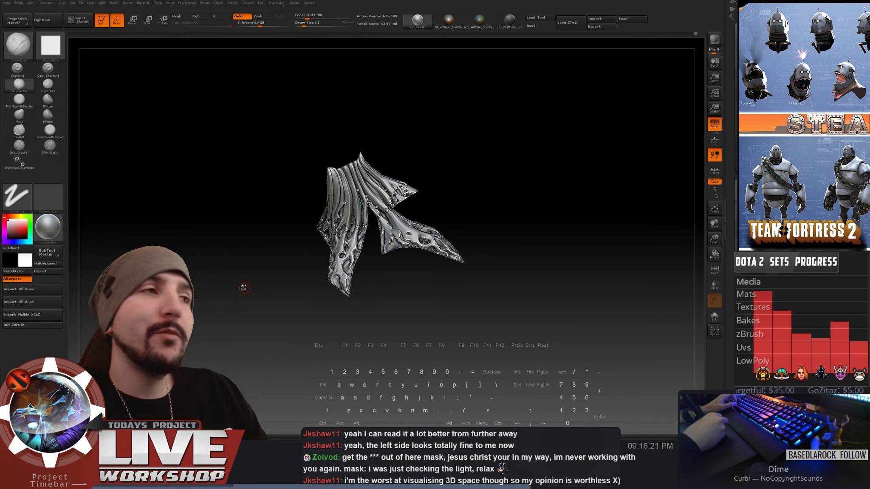
{"action": "mouse_move", "coordinate": [244, 288]}
{"action": "left_mouse_down"}
{"action": "mouse_move", "coordinate": [243, 295]}
{"action": "mouse_move", "coordinate": [405, 260]}
{"action": "mouse_move", "coordinate": [409, 286]}
{"action": "mouse_move", "coordinate": [447, 340]}
{"action": "mouse_move", "coordinate": [486, 303]}
{"action": "mouse_move", "coordinate": [494, 311]}
{"action": "mouse_move", "coordinate": [296, 230]}
{"action": "left_mouse_up"}
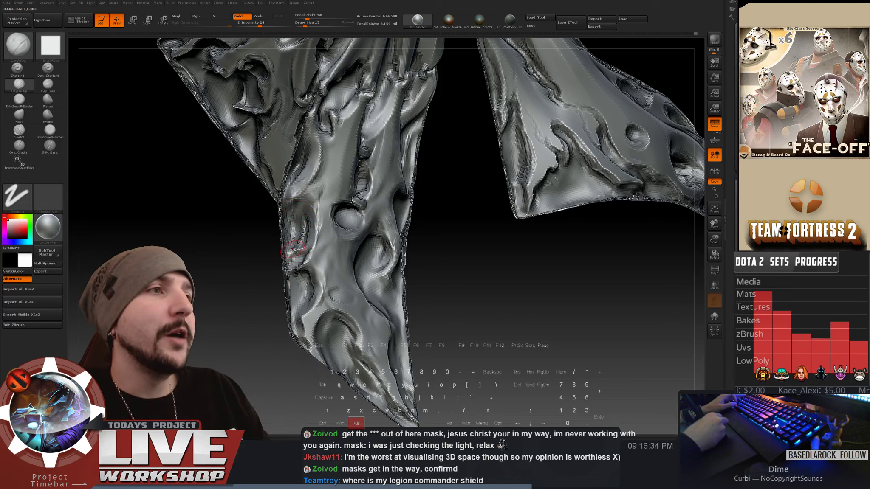
{"action": "key", "text": "shift"}
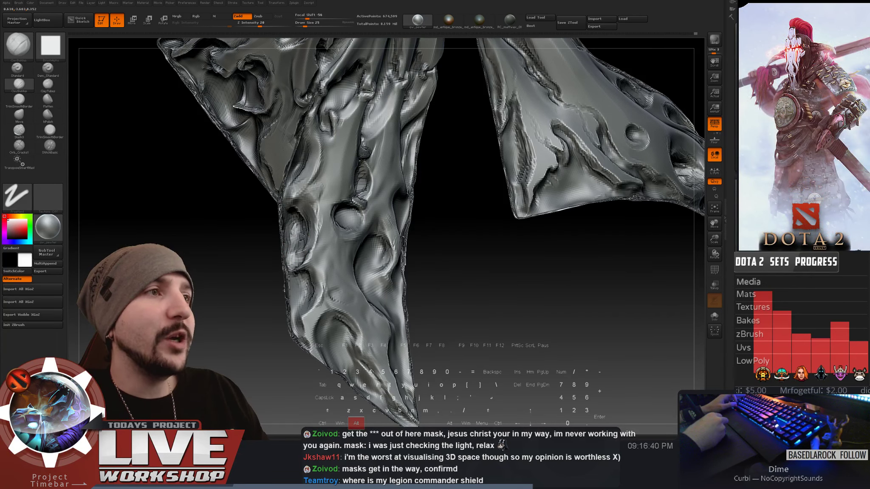
{"action": "left_click_drag", "start_coordinate": [204, 277], "coordinate": [231, 280]}
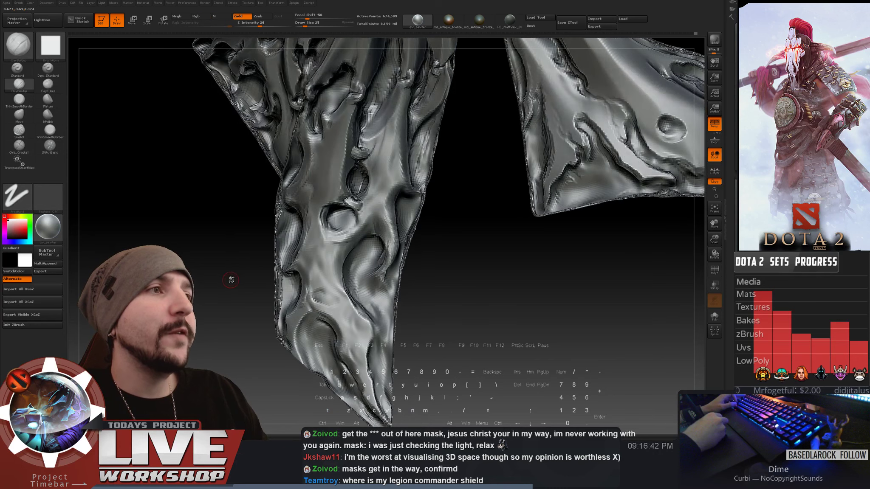
- Sculpt the fold along the left flap's outer edge above the outer-edge hollow and smooth the transition
{"action": "mouse_move", "coordinate": [252, 221]}
{"action": "left_mouse_down"}
{"action": "mouse_move", "coordinate": [238, 217]}
{"action": "mouse_move", "coordinate": [289, 162]}
{"action": "left_mouse_up"}
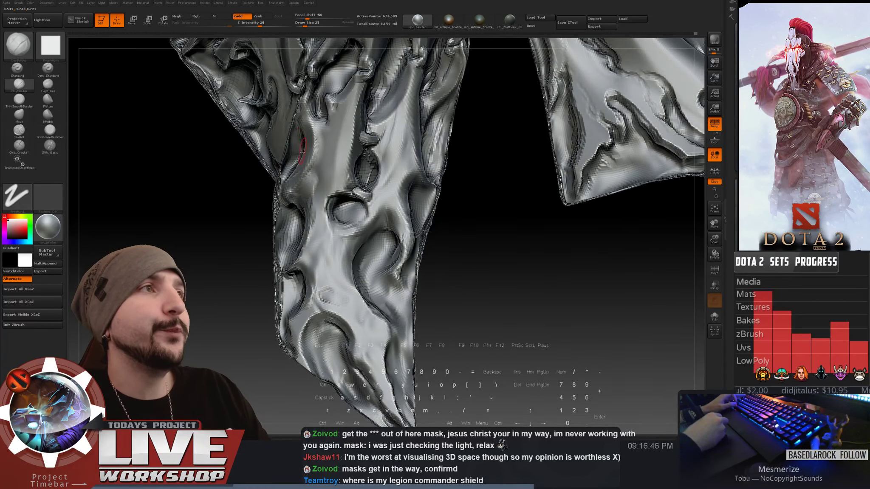
{"action": "left_click_drag", "start_coordinate": [229, 188], "coordinate": [274, 159]}
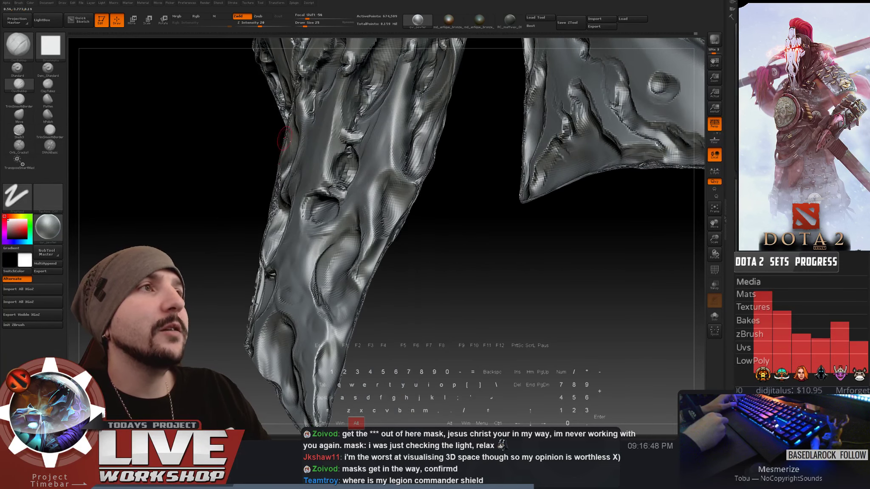
{"action": "key", "text": "shift"}
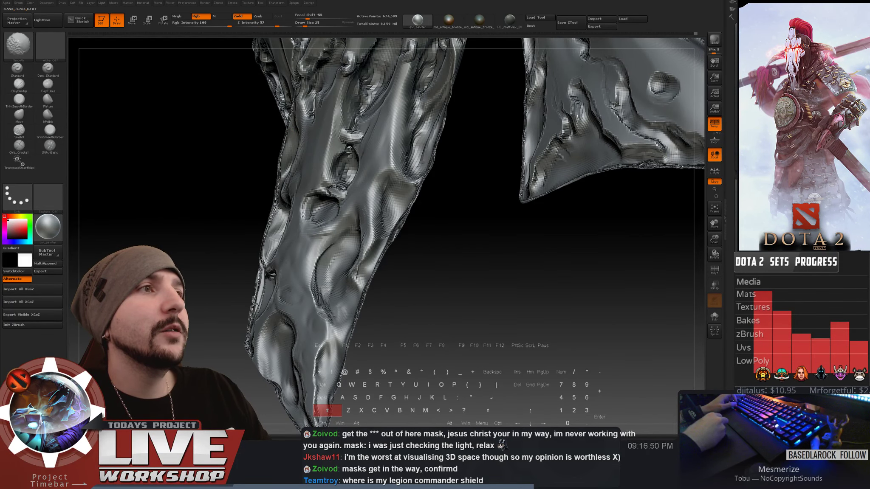
{"action": "mouse_move", "coordinate": [271, 200]}
{"action": "left_mouse_down"}
{"action": "mouse_move", "coordinate": [284, 174]}
{"action": "mouse_move", "coordinate": [276, 202]}
{"action": "mouse_move", "coordinate": [210, 269]}
{"action": "mouse_move", "coordinate": [287, 149]}
{"action": "left_mouse_up"}
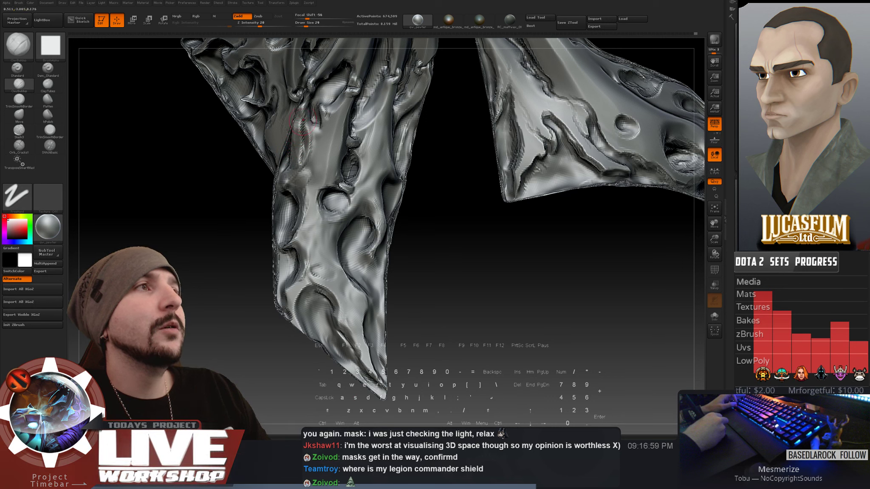
- Shape a long crease down the outer side of the left flap, up and left of the round hole, and smooth its sides
{"action": "key", "text": "shift"}
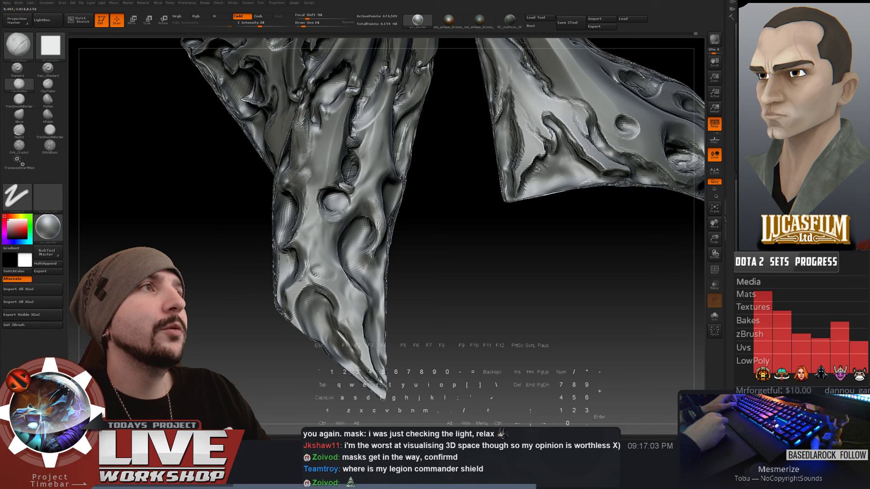
{"action": "key", "text": "shift"}
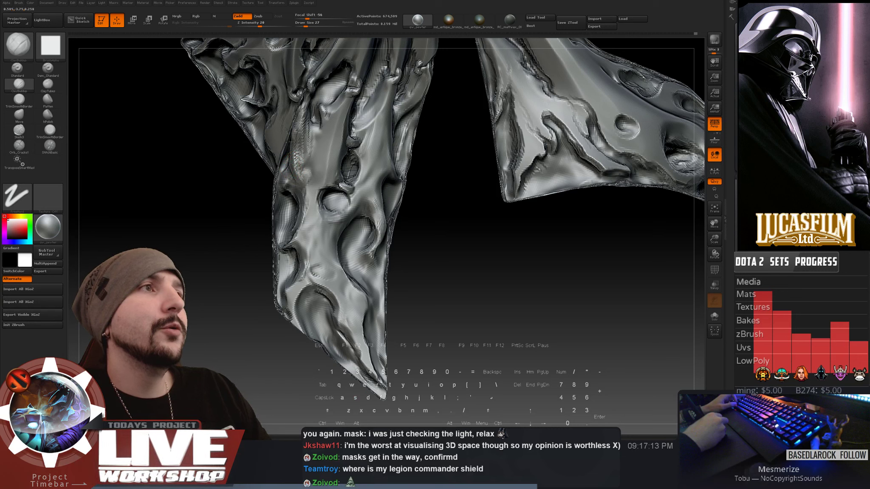
{"action": "key", "text": "shift"}
{"action": "left_click_drag", "start_coordinate": [293, 150], "coordinate": [304, 128]}
{"action": "key", "text": "shift"}
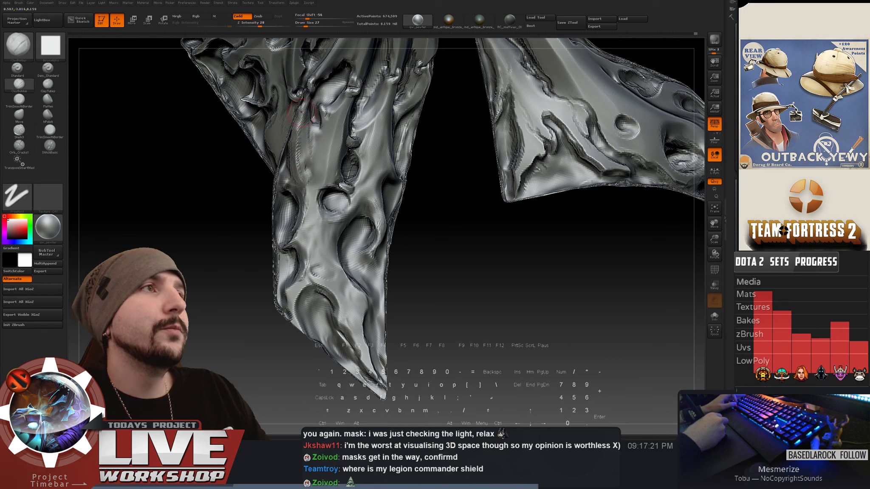
- Refine the new outer crease with a smaller brush, then carve and smooth a groove below the upper rounded hollow beside it
{"action": "key", "text": "s"}
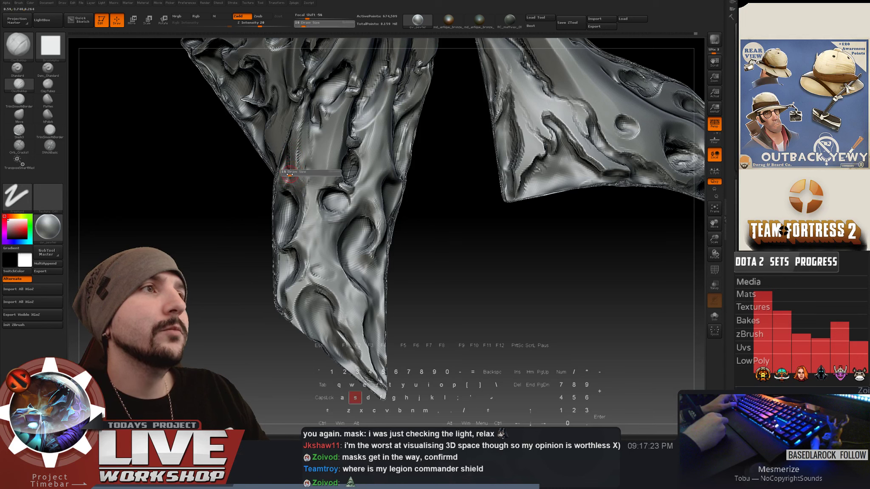
{"action": "left_click_drag", "start_coordinate": [291, 174], "coordinate": [289, 174]}
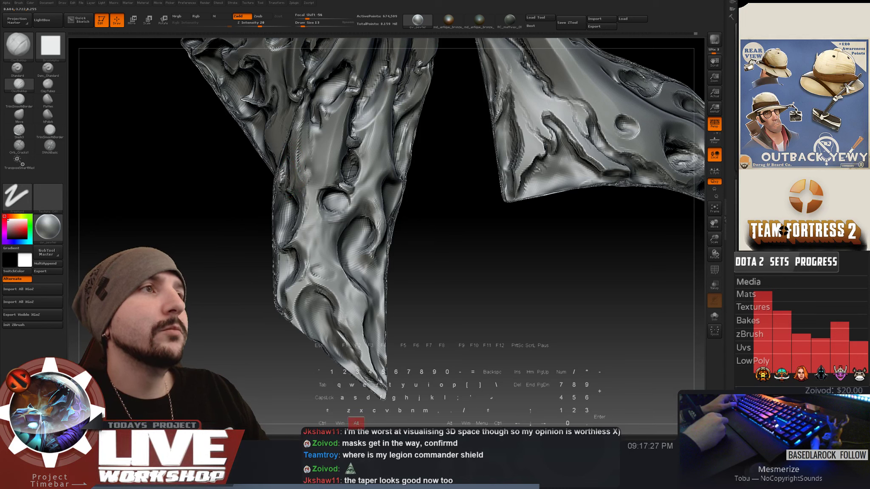
{"action": "key", "text": "shift"}
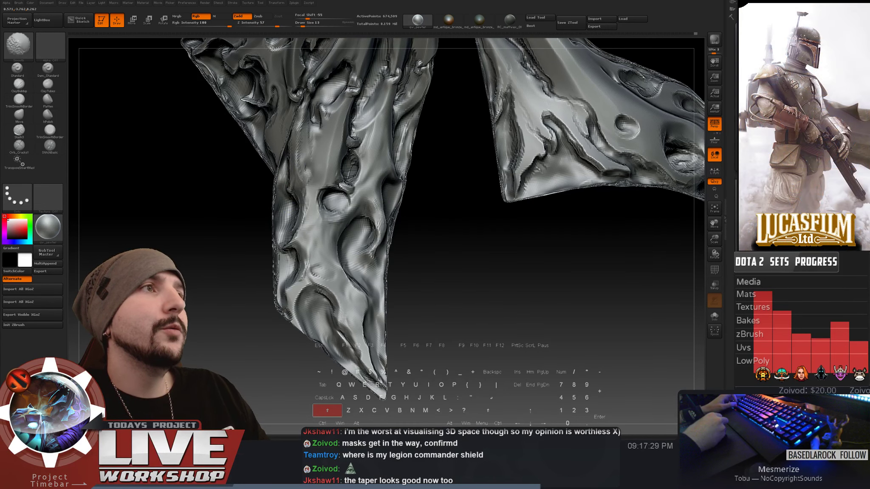
{"action": "key", "text": "shift"}
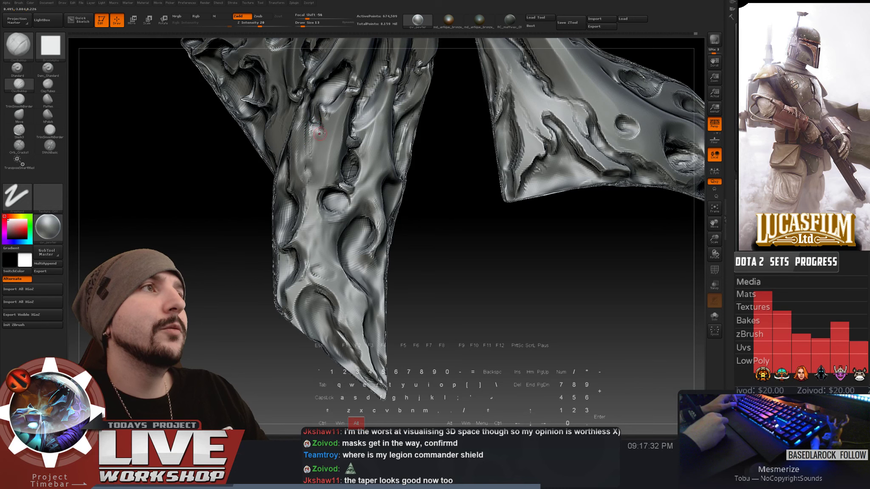
{"action": "key", "text": "alt"}
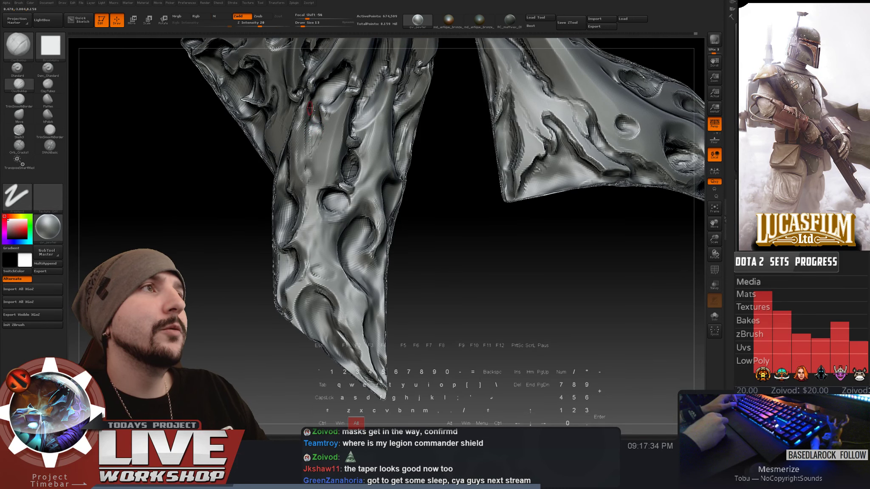
{"action": "left_click_drag", "start_coordinate": [313, 102], "coordinate": [314, 114], "text": "alt"}
{"action": "key", "text": "shift"}
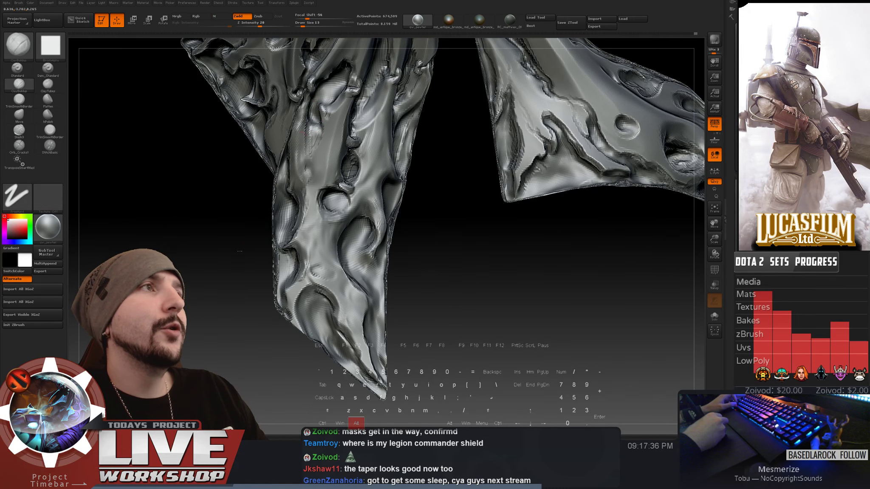
- Enlarge the brush to size 22, then deepen and smooth the rounded hollow near the left flap's lower tip
{"action": "mouse_move", "coordinate": [418, 263]}
{"action": "left_mouse_down", "text": "alt"}
{"action": "mouse_move", "coordinate": [381, 169]}
{"action": "mouse_move", "coordinate": [409, 217]}
{"action": "mouse_move", "coordinate": [526, 149]}
{"action": "mouse_move", "coordinate": [488, 159]}
{"action": "left_mouse_up", "text": "alt"}
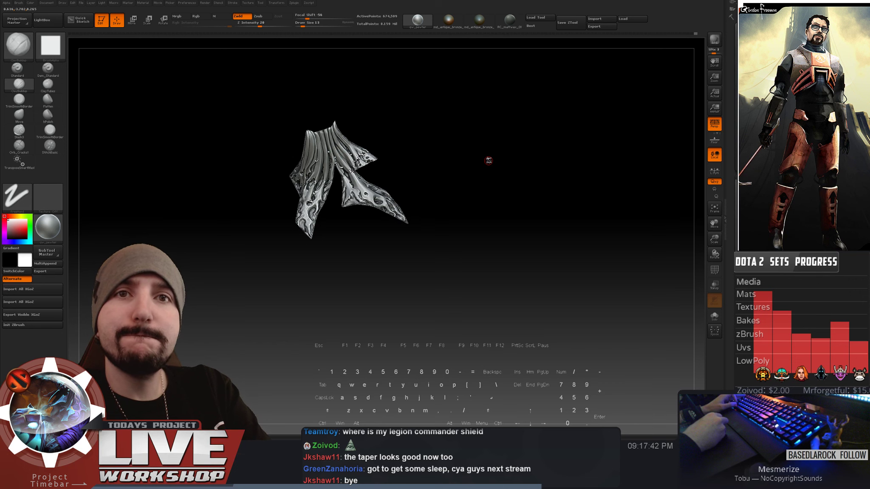
{"action": "mouse_move", "coordinate": [338, 231]}
{"action": "left_mouse_down", "text": "alt"}
{"action": "mouse_move", "coordinate": [400, 300]}
{"action": "mouse_move", "coordinate": [383, 289]}
{"action": "left_mouse_up", "text": "alt"}
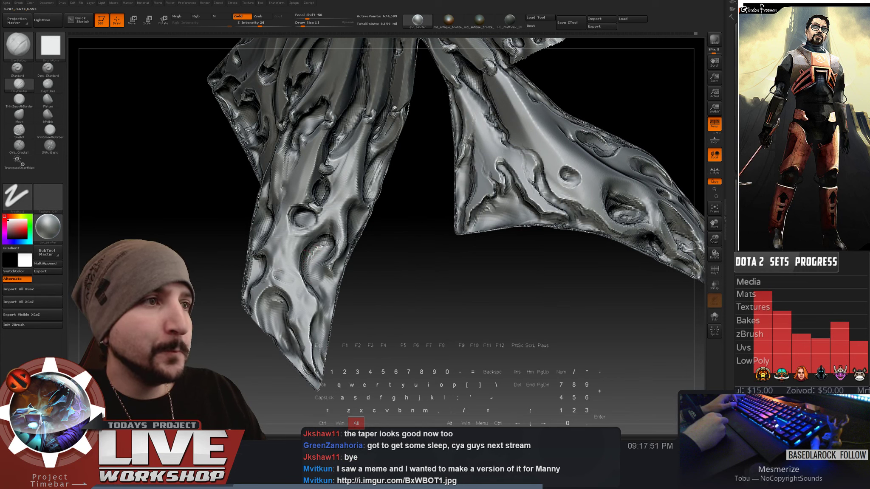
{"action": "key", "text": "bracketright"}
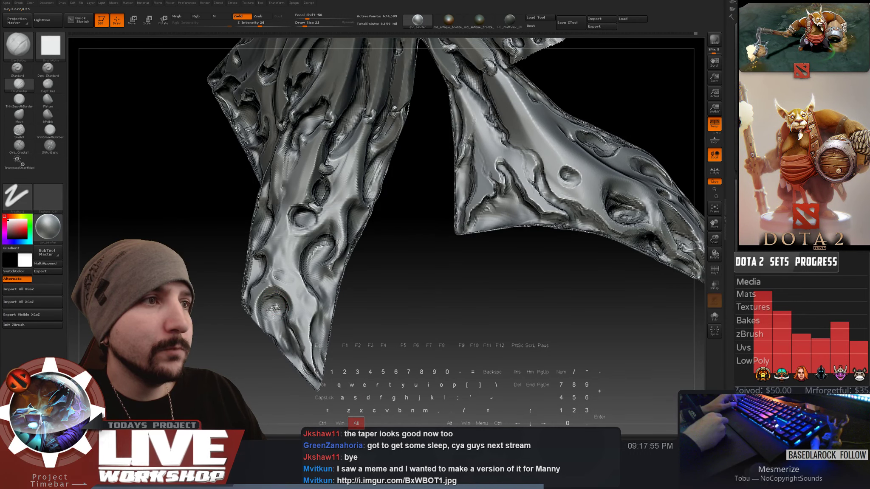
{"action": "right_click_drag", "start_coordinate": [272, 311], "coordinate": [249, 319]}
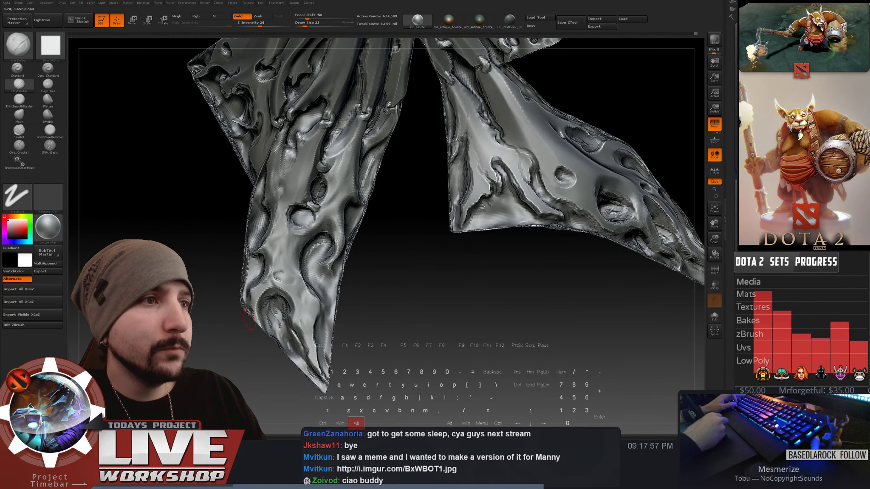
{"action": "key", "text": "shift"}
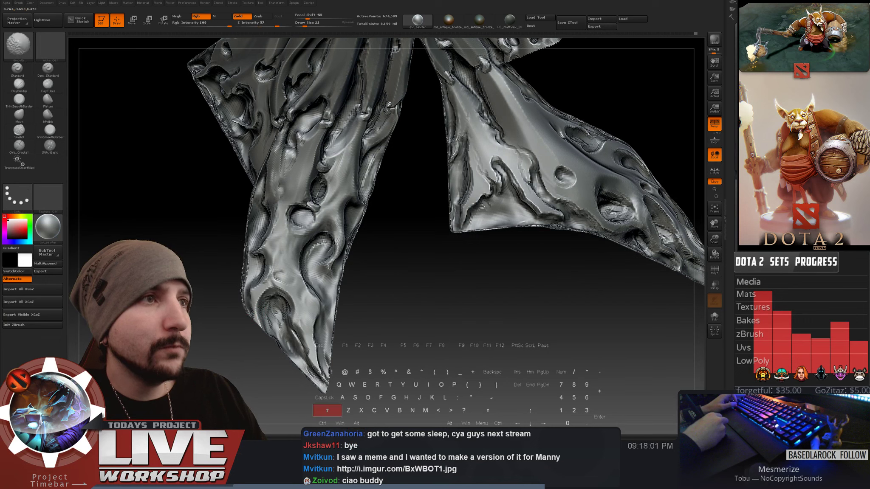
{"action": "key", "text": "alt"}
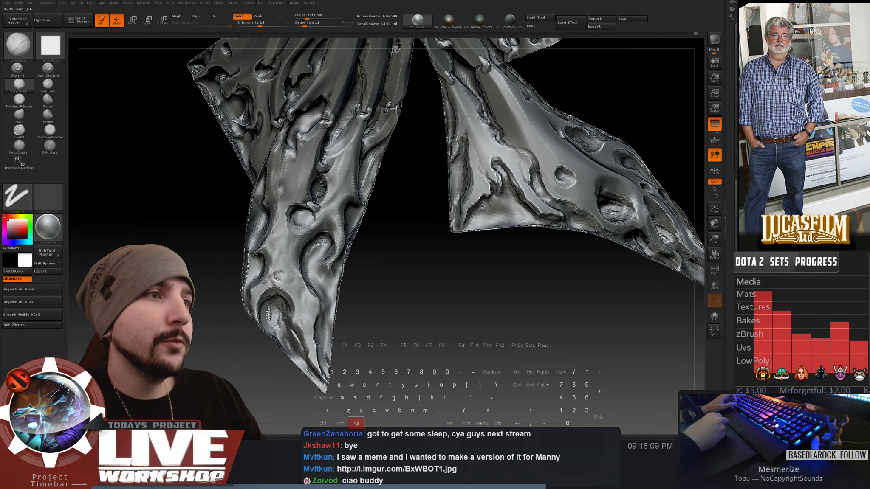
{"action": "key", "text": "shift"}
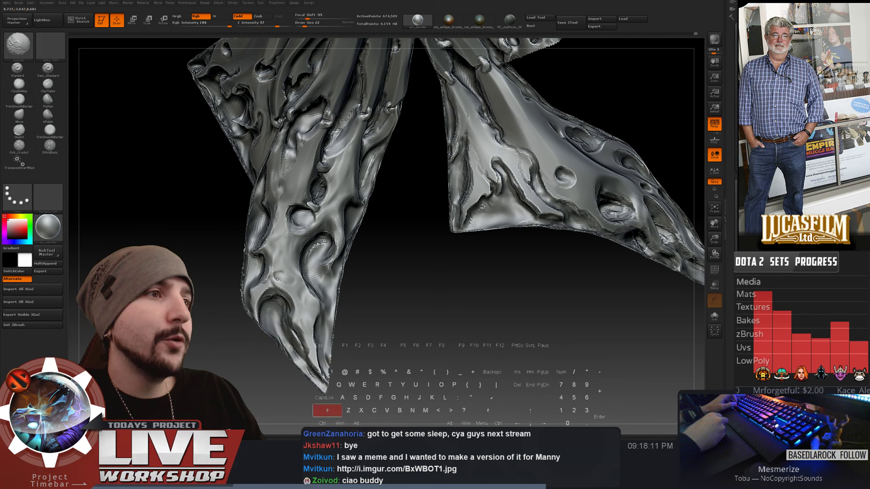
{"action": "key", "text": "alt"}
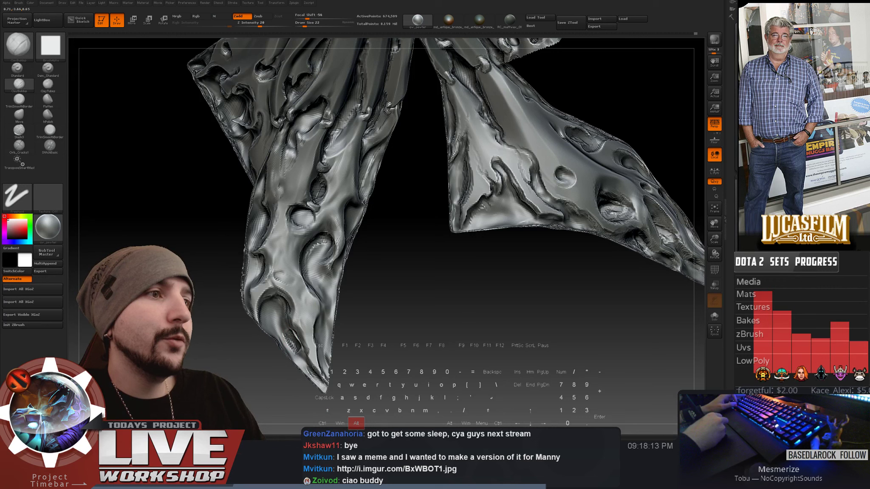
{"action": "key", "text": "shift"}
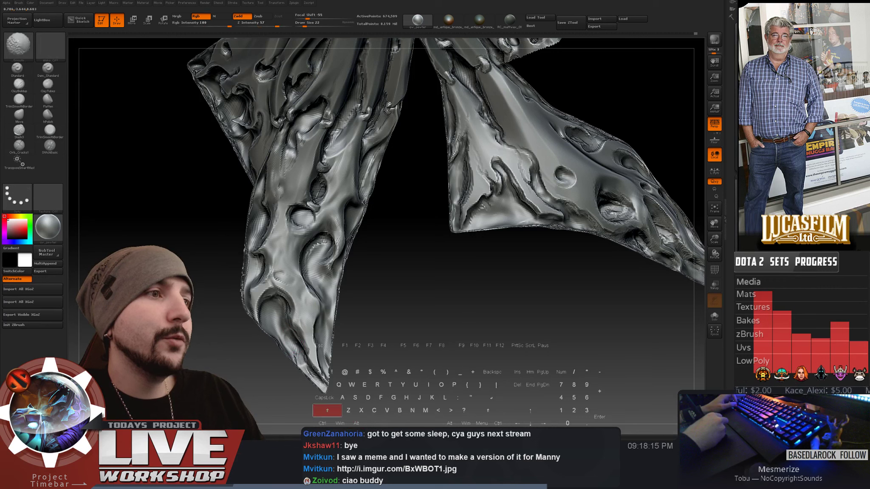
{"action": "key", "text": "alt"}
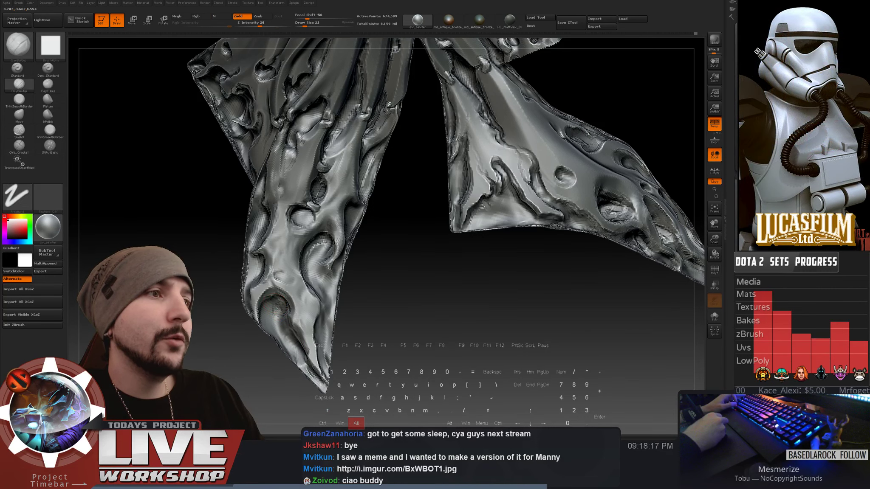
{"action": "key", "text": "shift"}
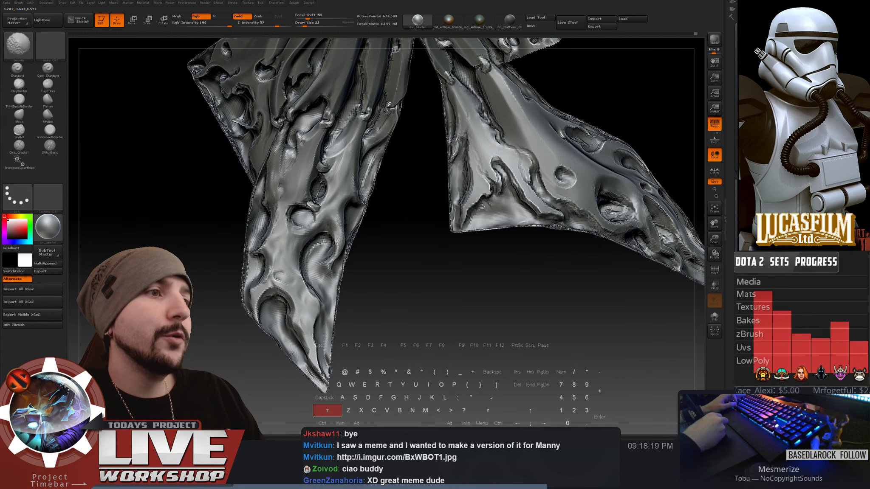
- View the imgur meme shared in the stream chat in the browser, and return to the ZBrush sculpt
{"action": "left_click_drag", "start_coordinate": [328, 392], "coordinate": [366, 211], "text": "alt"}
{"action": "mouse_move", "coordinate": [480, 226]}
{"action": "left_mouse_down"}
{"action": "mouse_move", "coordinate": [570, 227]}
{"action": "mouse_move", "coordinate": [534, 239]}
{"action": "mouse_move", "coordinate": [498, 207]}
{"action": "left_mouse_up"}
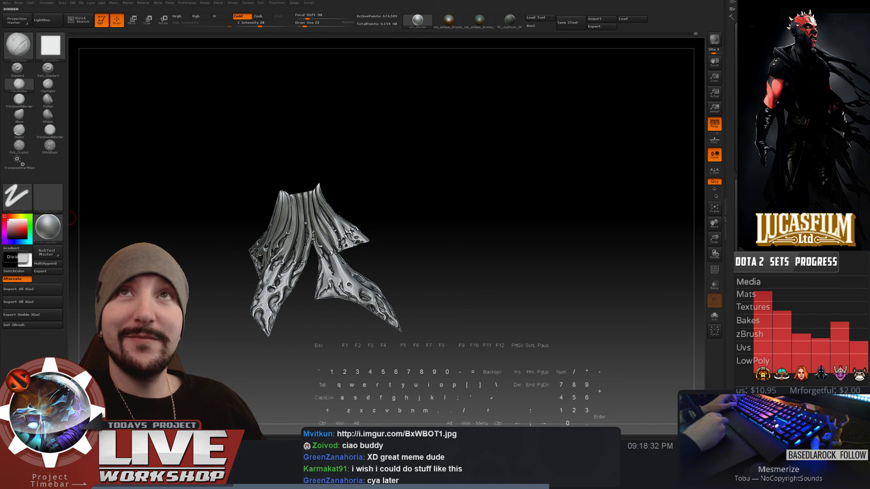
{"action": "left_click_drag", "start_coordinate": [0, 21], "coordinate": [255, 39]}
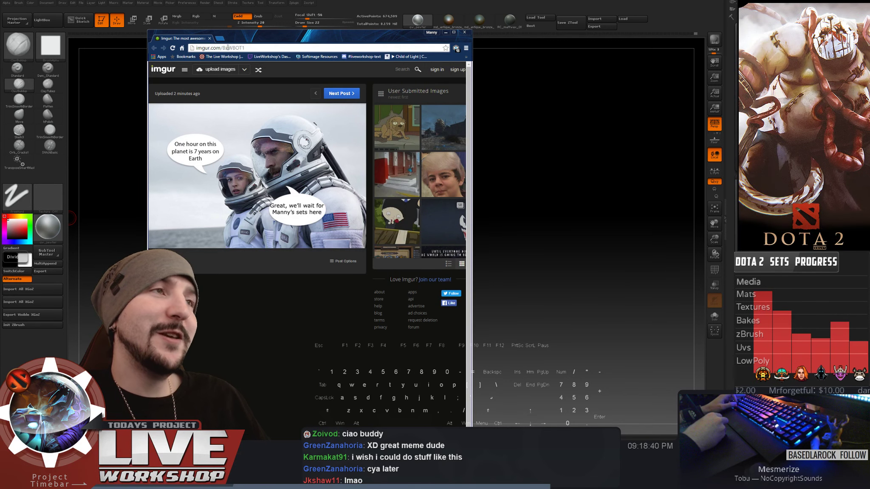
{"action": "left_click_drag", "start_coordinate": [181, 35], "coordinate": [208, 32]}
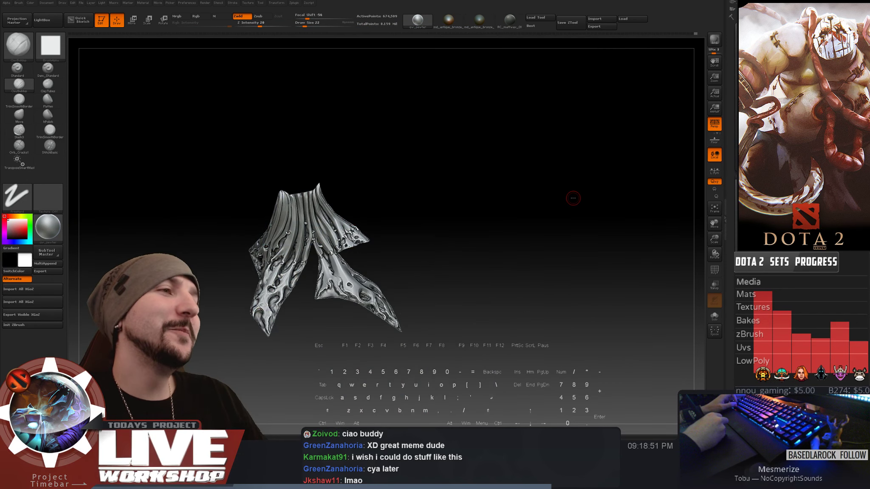
- Carve the crease along the right flap's inner edge farther up with a slightly larger brush and smooth it
{"action": "left_click_drag", "start_coordinate": [511, 204], "coordinate": [542, 164], "text": "alt"}
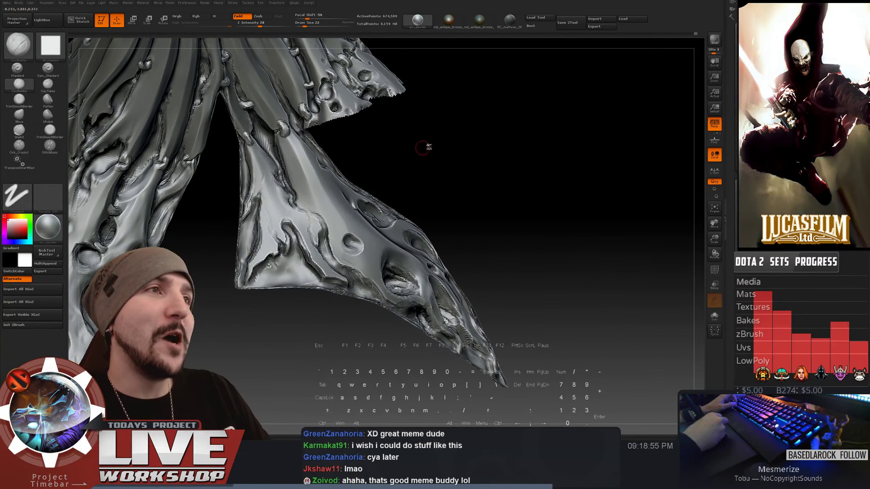
{"action": "left_click_drag", "start_coordinate": [429, 147], "coordinate": [363, 169], "text": "alt"}
{"action": "left_click_drag", "start_coordinate": [421, 146], "coordinate": [284, 159], "text": "alt"}
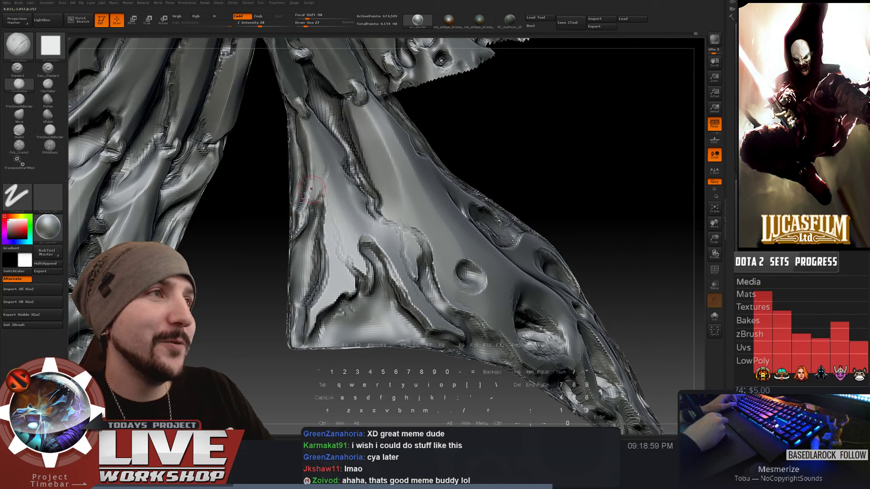
{"action": "key", "text": "shift"}
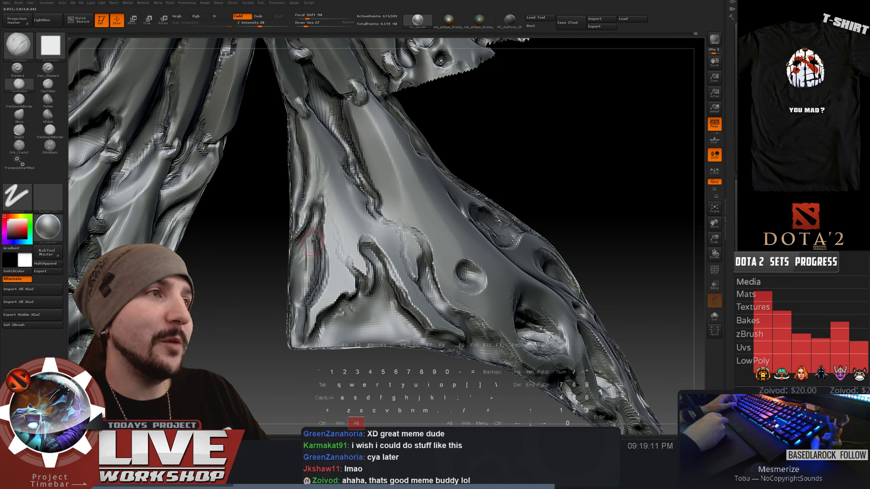
{"action": "key", "text": "shift"}
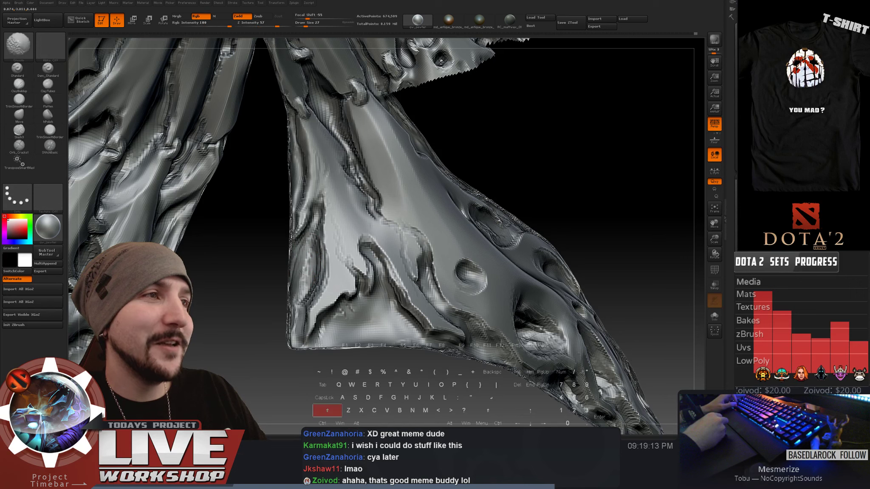
- Carve and smooth the worn folds and holes along the cape's torn lower flap
{"action": "key", "text": "alt"}
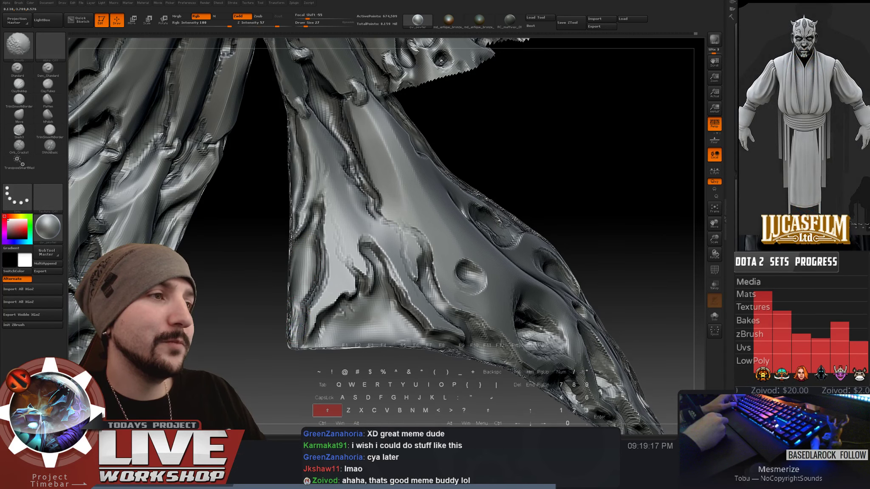
{"action": "mouse_move", "coordinate": [472, 276]}
{"action": "left_mouse_down"}
{"action": "mouse_move", "coordinate": [327, 259]}
{"action": "mouse_move", "coordinate": [324, 317]}
{"action": "left_mouse_up"}
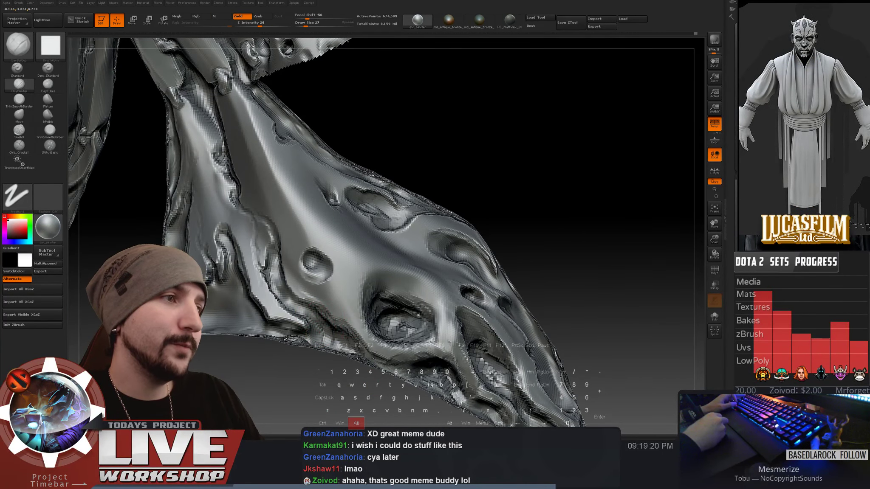
{"action": "key", "text": "shift"}
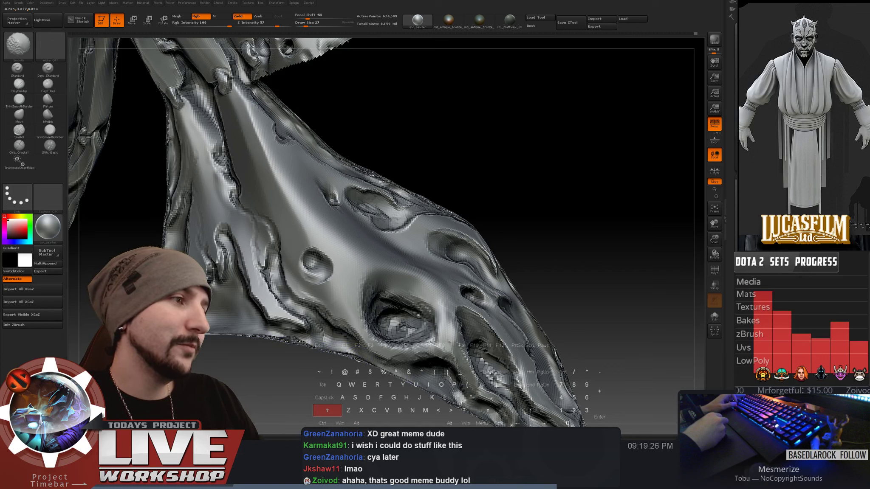
{"action": "key", "text": "alt"}
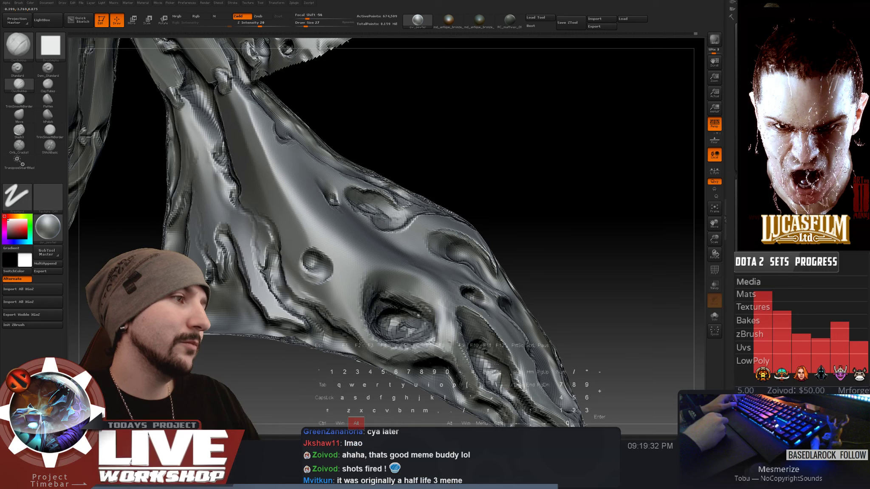
- Set the draw size to 22 and build up cloth across the deep vertical crease of the cape's lower flap
{"action": "key", "text": "f"}
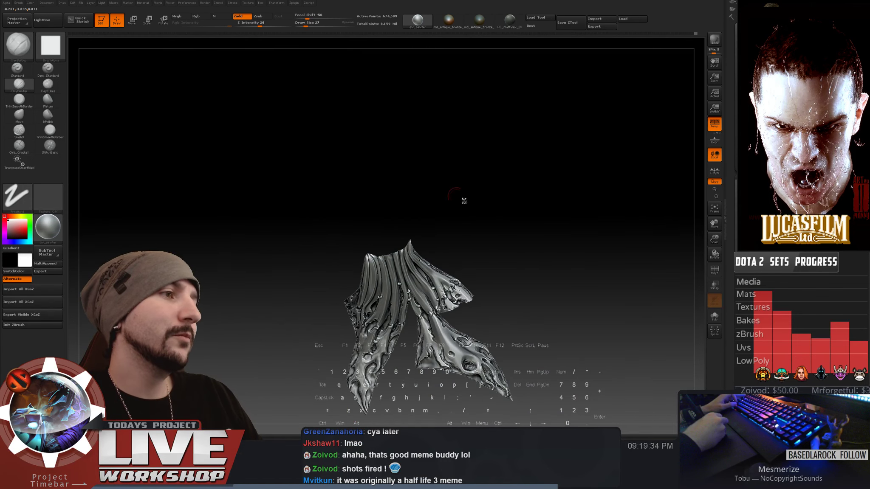
{"action": "mouse_move", "coordinate": [463, 198]}
{"action": "left_mouse_down"}
{"action": "mouse_move", "coordinate": [509, 188]}
{"action": "mouse_move", "coordinate": [534, 212]}
{"action": "mouse_move", "coordinate": [457, 209]}
{"action": "left_mouse_up"}
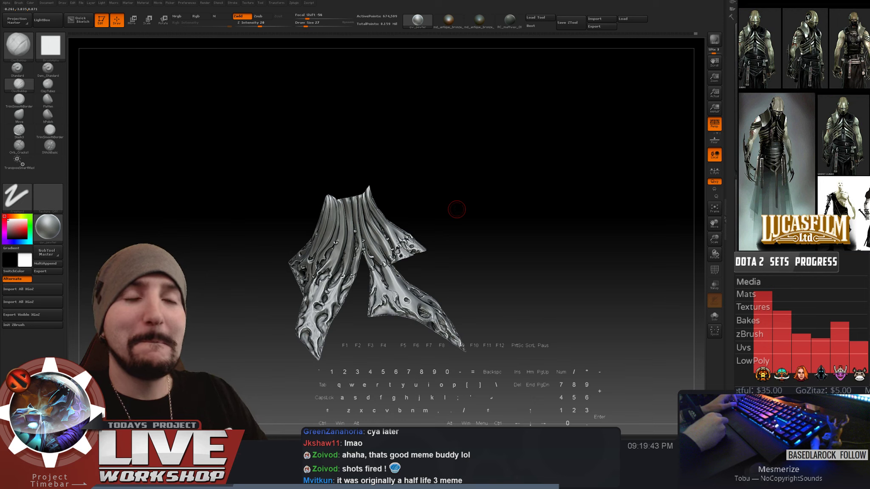
{"action": "mouse_move", "coordinate": [457, 209]}
{"action": "left_mouse_down"}
{"action": "mouse_move", "coordinate": [551, 208]}
{"action": "mouse_move", "coordinate": [579, 244]}
{"action": "mouse_move", "coordinate": [583, 225]}
{"action": "mouse_move", "coordinate": [608, 242]}
{"action": "mouse_move", "coordinate": [587, 242]}
{"action": "mouse_move", "coordinate": [585, 278]}
{"action": "mouse_move", "coordinate": [552, 255]}
{"action": "mouse_move", "coordinate": [602, 237]}
{"action": "mouse_move", "coordinate": [616, 211]}
{"action": "mouse_move", "coordinate": [557, 208]}
{"action": "left_mouse_up"}
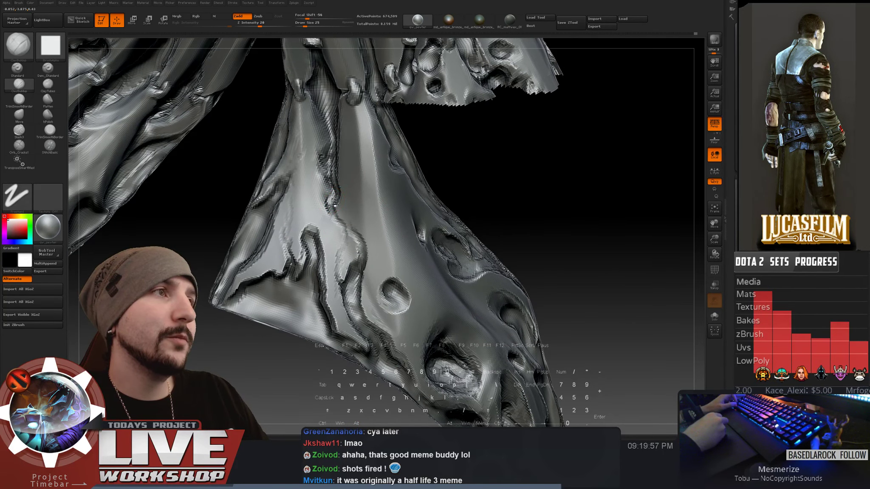
{"action": "key", "text": "s"}
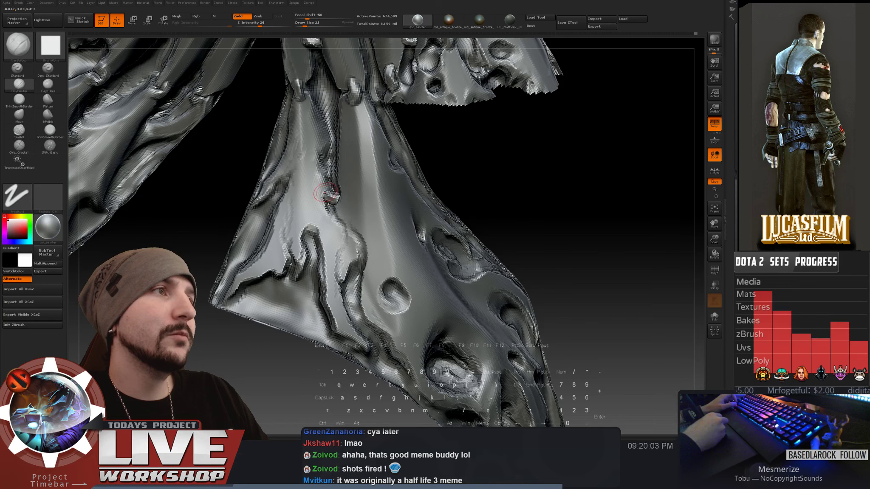
- Make the rest of the character visible around the cape and review the torn cloth from behind and from the side
{"action": "key", "text": "f"}
{"action": "mouse_move", "coordinate": [506, 140]}
{"action": "left_mouse_down"}
{"action": "mouse_move", "coordinate": [492, 241]}
{"action": "mouse_move", "coordinate": [484, 231]}
{"action": "mouse_move", "coordinate": [515, 227]}
{"action": "mouse_move", "coordinate": [491, 228]}
{"action": "mouse_move", "coordinate": [480, 240]}
{"action": "mouse_move", "coordinate": [488, 225]}
{"action": "mouse_move", "coordinate": [480, 194]}
{"action": "mouse_move", "coordinate": [462, 203]}
{"action": "mouse_move", "coordinate": [478, 210]}
{"action": "mouse_move", "coordinate": [499, 242]}
{"action": "mouse_move", "coordinate": [497, 218]}
{"action": "mouse_move", "coordinate": [513, 318]}
{"action": "left_mouse_up"}
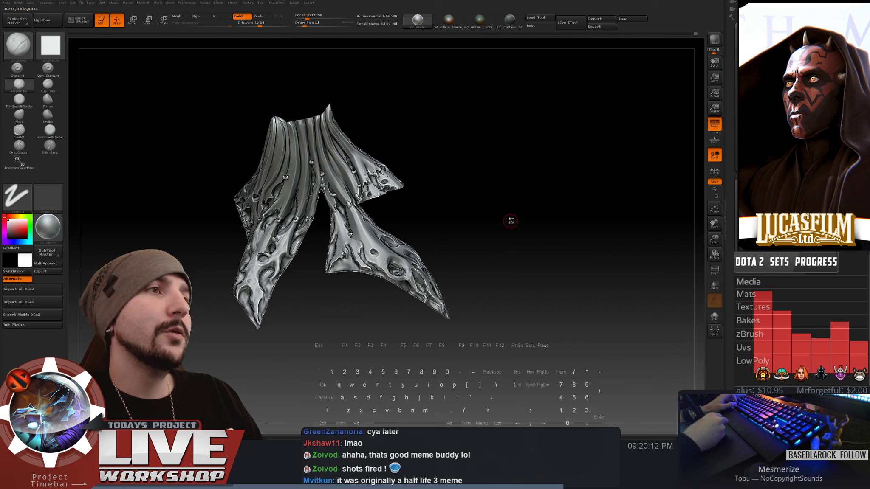
{"action": "mouse_move", "coordinate": [511, 221]}
{"action": "left_mouse_down"}
{"action": "mouse_move", "coordinate": [537, 229]}
{"action": "mouse_move", "coordinate": [557, 210]}
{"action": "mouse_move", "coordinate": [577, 215]}
{"action": "mouse_move", "coordinate": [559, 217]}
{"action": "mouse_move", "coordinate": [651, 264]}
{"action": "left_mouse_up"}
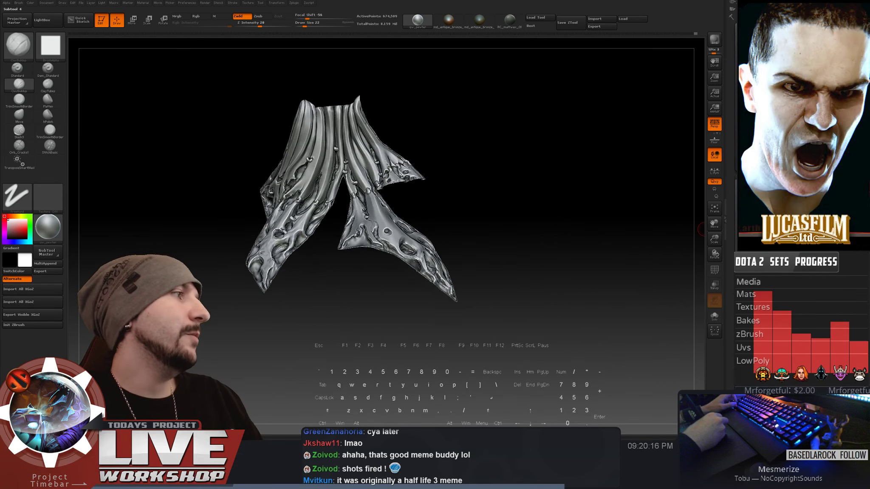
{"action": "left_click", "coordinate": [844, 221]}
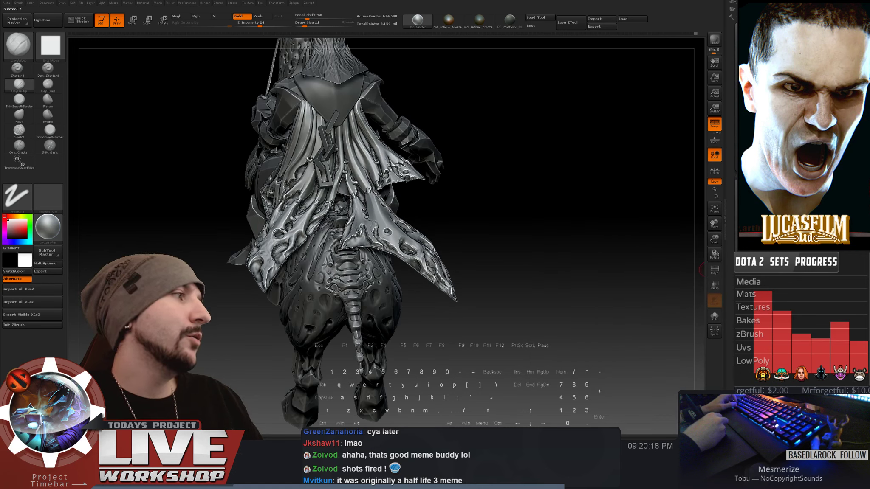
{"action": "left_click_drag", "start_coordinate": [595, 225], "coordinate": [643, 196]}
{"action": "left_click_drag", "start_coordinate": [641, 223], "coordinate": [636, 216]}
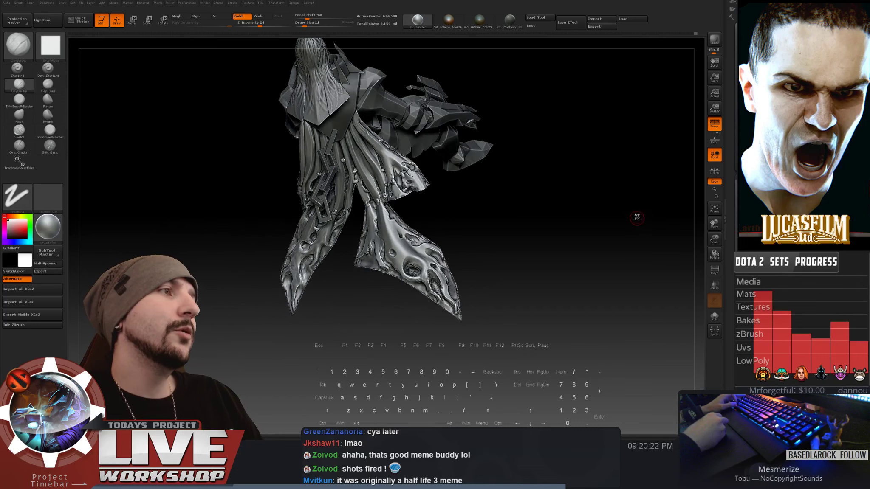
{"action": "mouse_move", "coordinate": [606, 188]}
{"action": "left_mouse_down"}
{"action": "mouse_move", "coordinate": [625, 195]}
{"action": "mouse_move", "coordinate": [612, 239]}
{"action": "mouse_move", "coordinate": [620, 240]}
{"action": "mouse_move", "coordinate": [593, 235]}
{"action": "mouse_move", "coordinate": [577, 216]}
{"action": "mouse_move", "coordinate": [550, 235]}
{"action": "mouse_move", "coordinate": [563, 224]}
{"action": "mouse_move", "coordinate": [422, 209]}
{"action": "left_mouse_up"}
- Enlarge the brush, then carve and smooth the cloth around the small holes on the cape's side flap
{"action": "key", "text": "bracketright"}
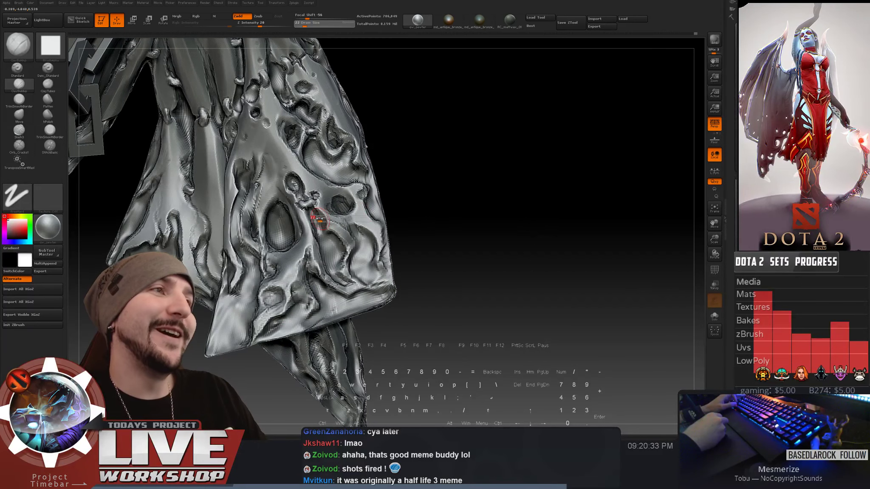
{"action": "left_click_drag", "start_coordinate": [320, 216], "coordinate": [322, 216], "text": "alt"}
{"action": "left_click_drag", "start_coordinate": [533, 243], "coordinate": [359, 429], "text": "alt"}
{"action": "key", "text": "shift"}
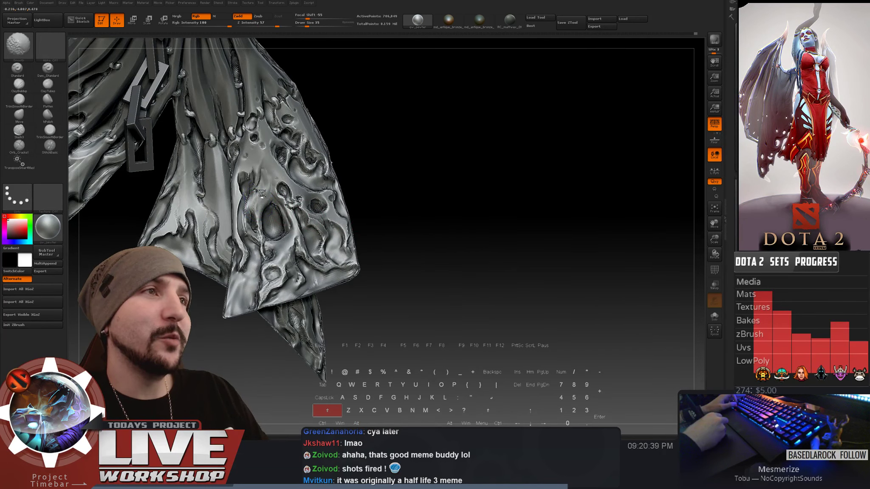
- Preview the character in the dark matte material, check the cape's side flap, and restore the pewter material
{"action": "left_click", "coordinate": [512, 21]}
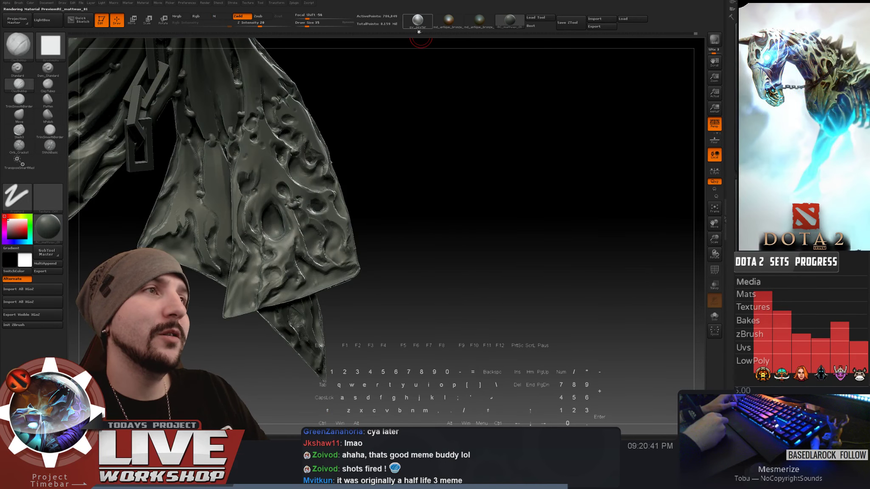
{"action": "left_click_drag", "start_coordinate": [446, 166], "coordinate": [438, 74], "text": "alt"}
{"action": "left_click_drag", "start_coordinate": [435, 107], "coordinate": [433, 204], "text": "alt"}
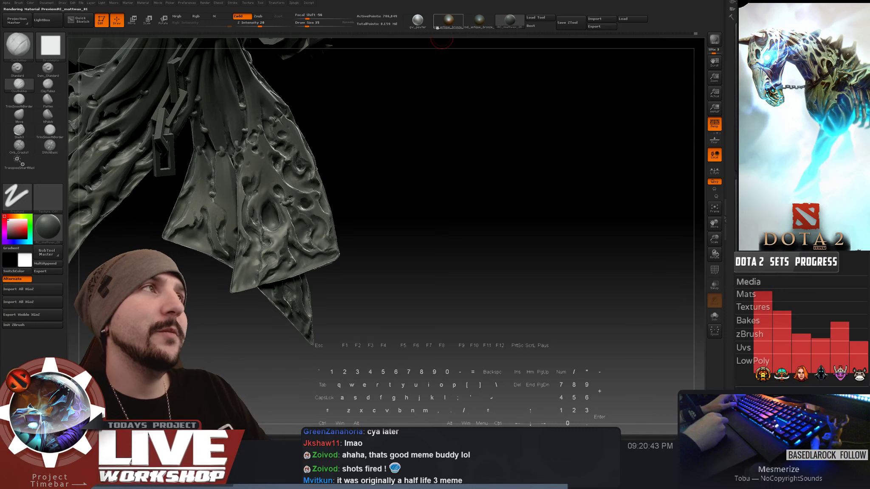
{"action": "left_click", "coordinate": [418, 25]}
{"action": "left_click_drag", "start_coordinate": [429, 175], "coordinate": [481, 190]}
- Set the draw size to 25 and carve and smooth a round hole above the crescent-shaped recess on the side flap
{"action": "key", "text": "["}
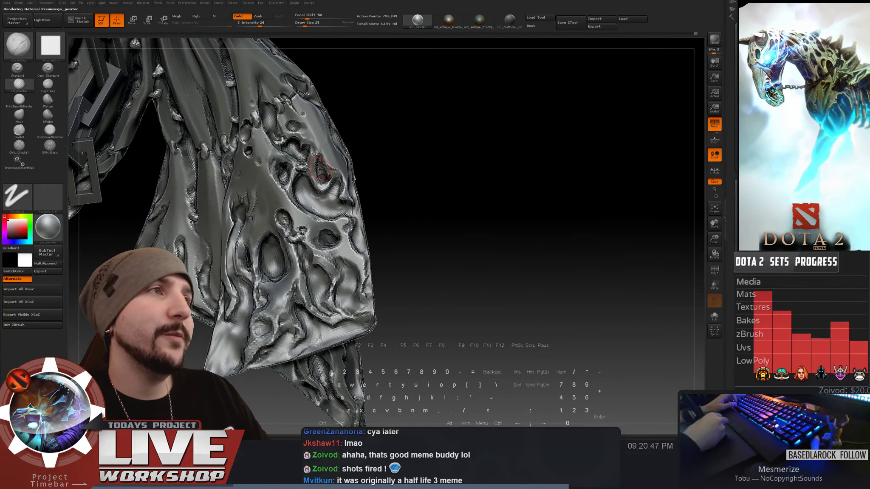
{"action": "left_click_drag", "start_coordinate": [321, 168], "coordinate": [365, 140], "text": "alt"}
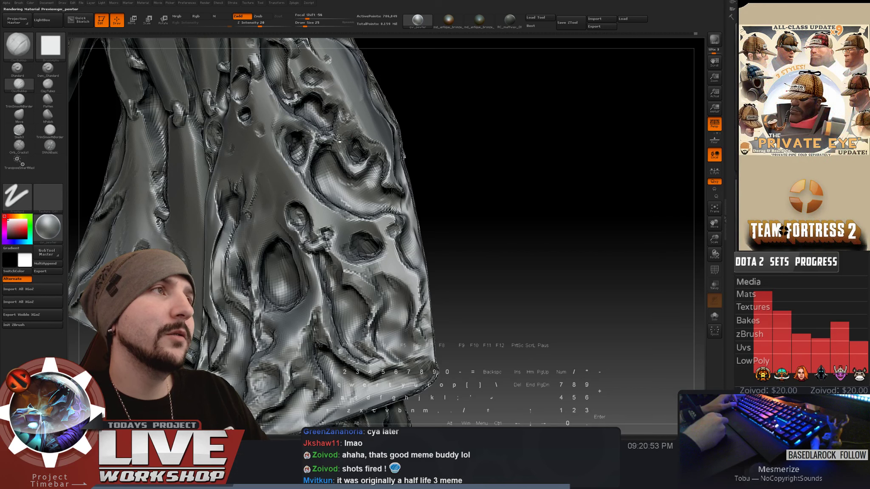
{"action": "key", "text": "shift"}
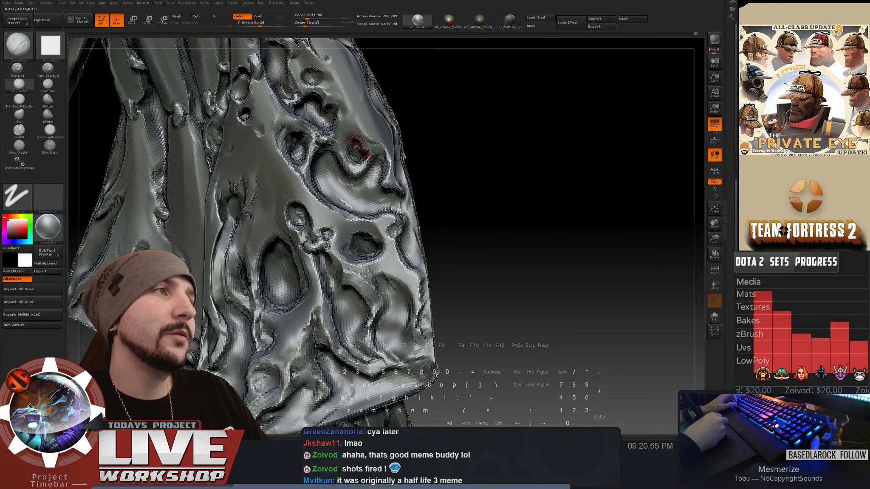
{"action": "key", "text": "alt"}
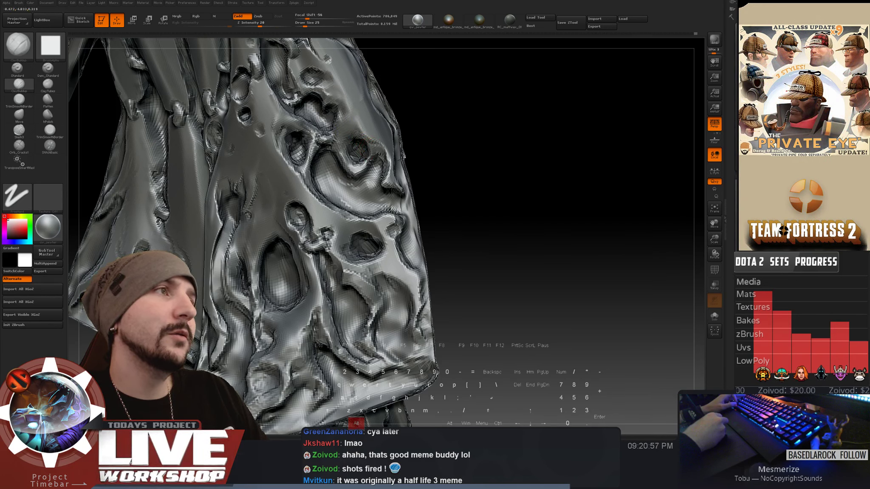
{"action": "key", "text": "shift"}
{"action": "key", "text": "alt"}
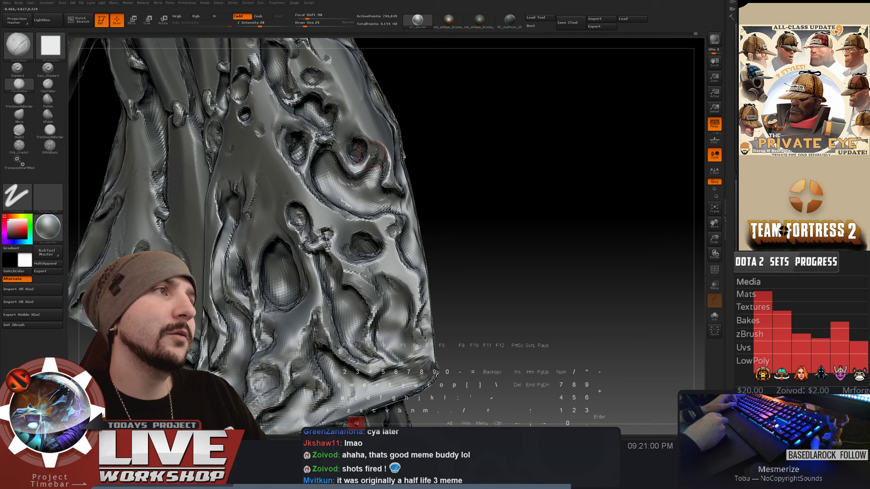
{"action": "key", "text": "shift"}
{"action": "key", "text": "alt"}
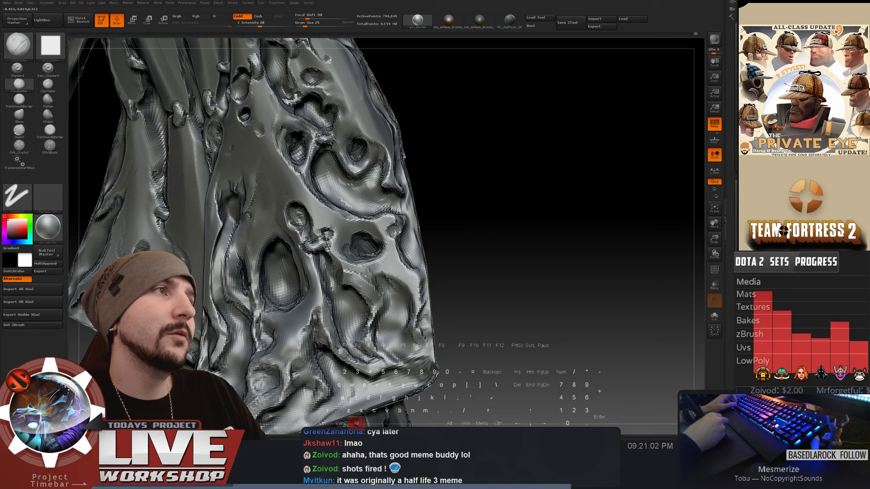
{"action": "key", "text": "alt"}
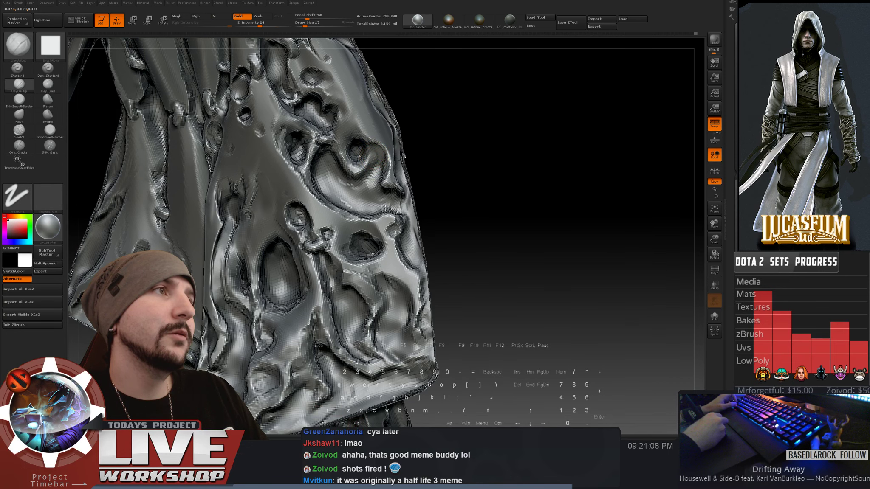
{"action": "key", "text": "alt"}
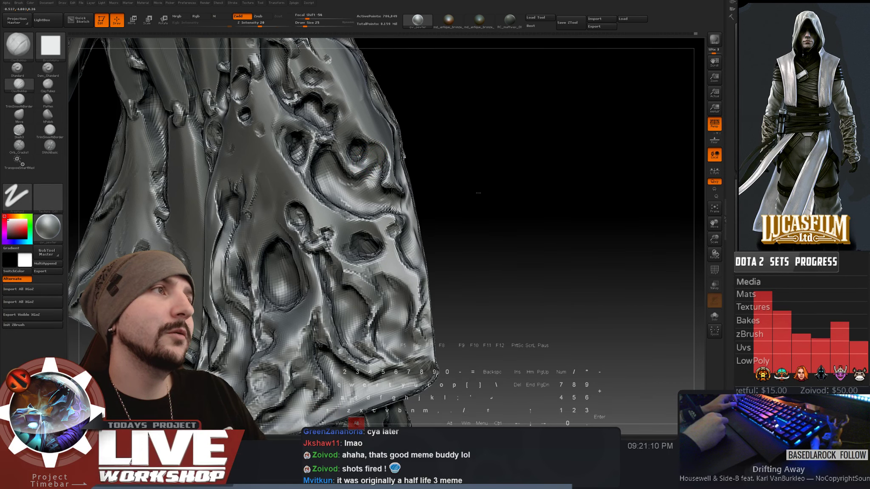
- Shape and smooth the small hole near the upper edge of the side flap with a smaller brush
{"action": "left_click_drag", "start_coordinate": [479, 192], "coordinate": [495, 211], "text": "alt"}
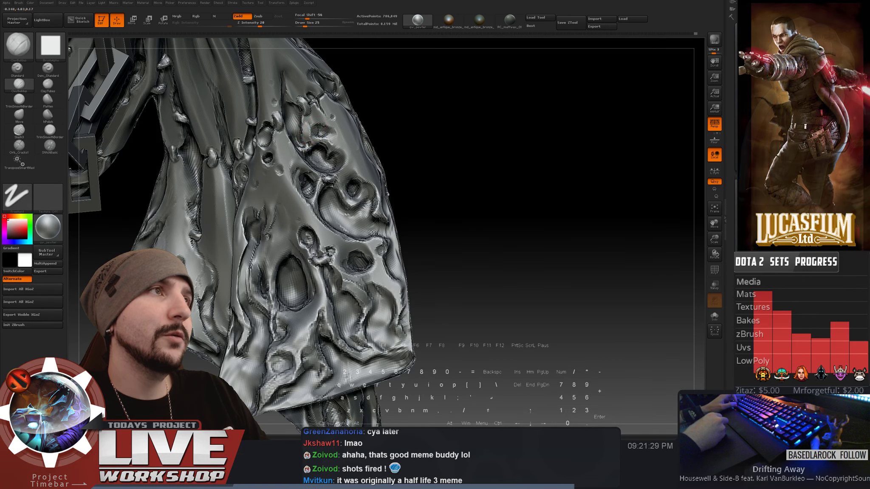
{"action": "key", "text": "shift"}
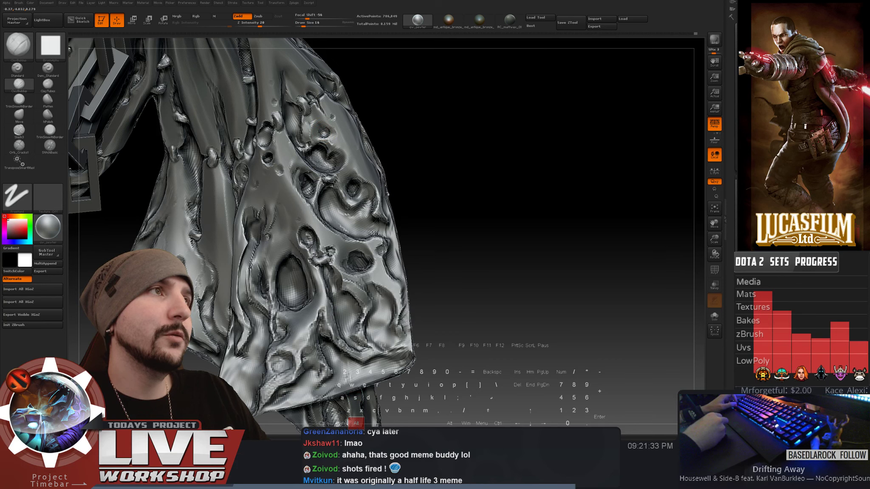
{"action": "key", "text": "shift"}
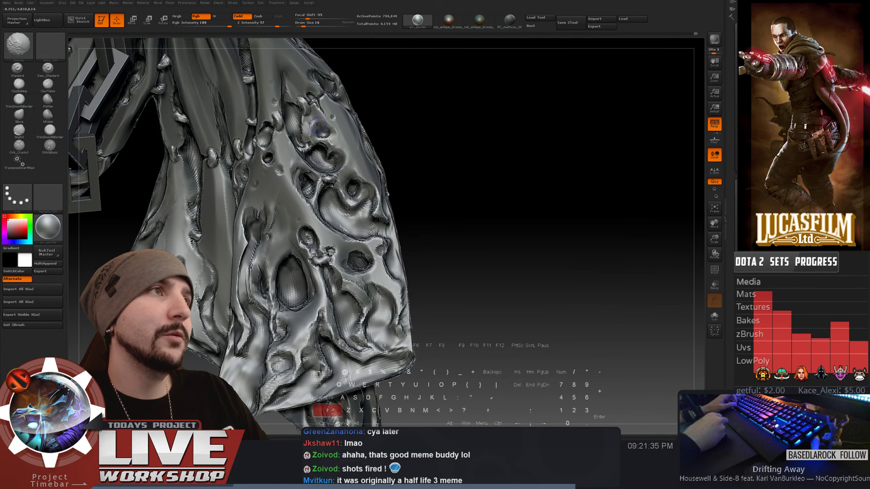
- Set the draw size to 23 and refine the rim and depth of the round hole beside the crescent-shaped recess
{"action": "left_click_drag", "start_coordinate": [461, 213], "coordinate": [500, 210], "text": "alt"}
{"action": "left_click_drag", "start_coordinate": [435, 175], "coordinate": [446, 178]}
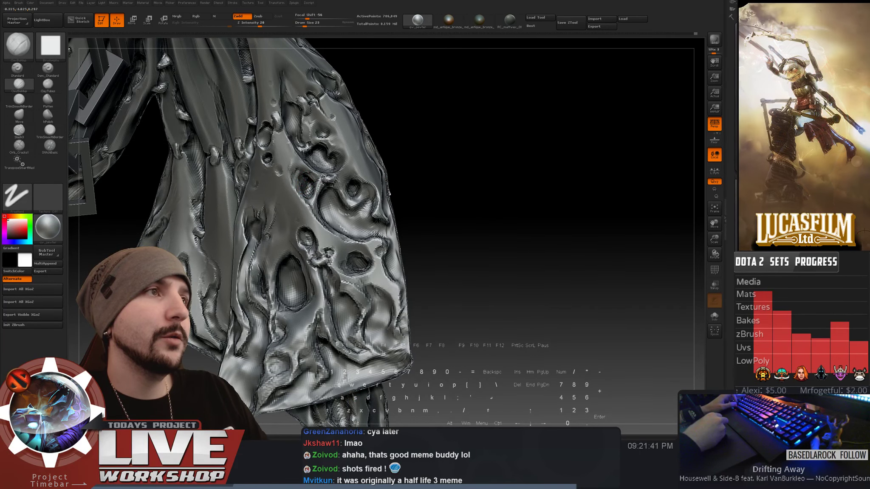
{"action": "key", "text": "shift"}
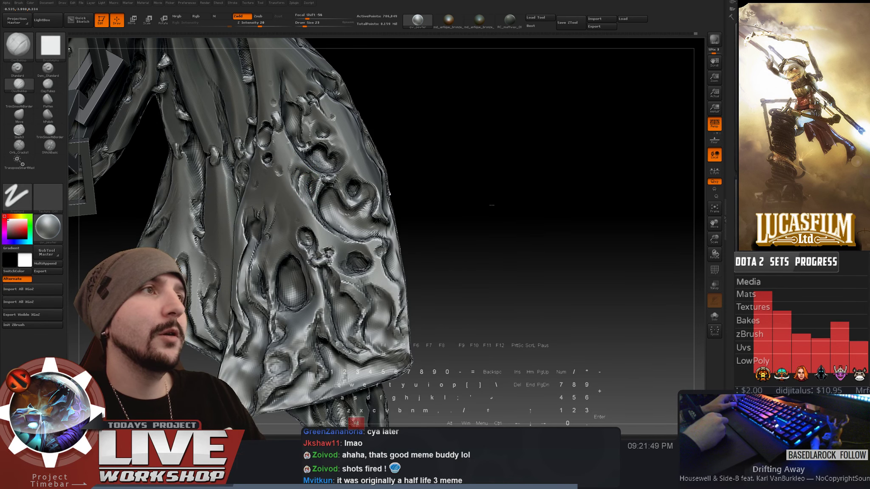
{"action": "left_click_drag", "start_coordinate": [492, 205], "coordinate": [425, 175], "text": "alt"}
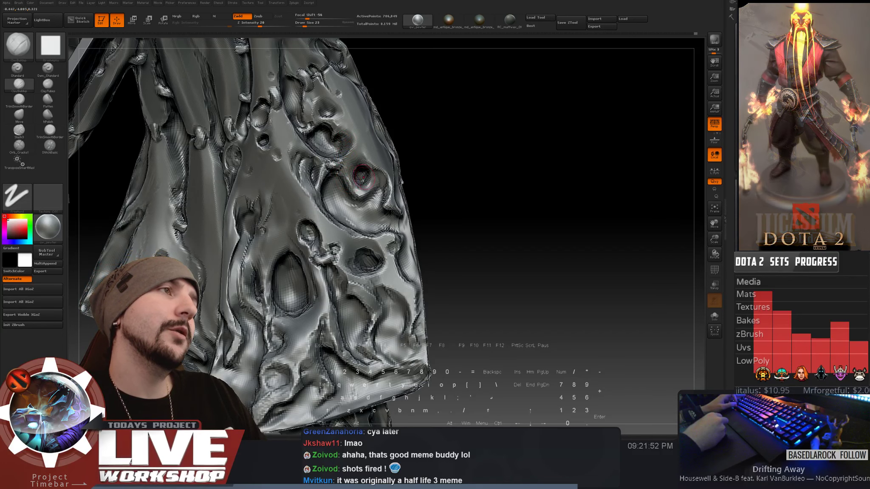
- Enlarge the brush, open the round hole into the crescent-shaped recess, and smooth the merged area
{"action": "left_click_drag", "start_coordinate": [477, 187], "coordinate": [475, 136], "text": "alt"}
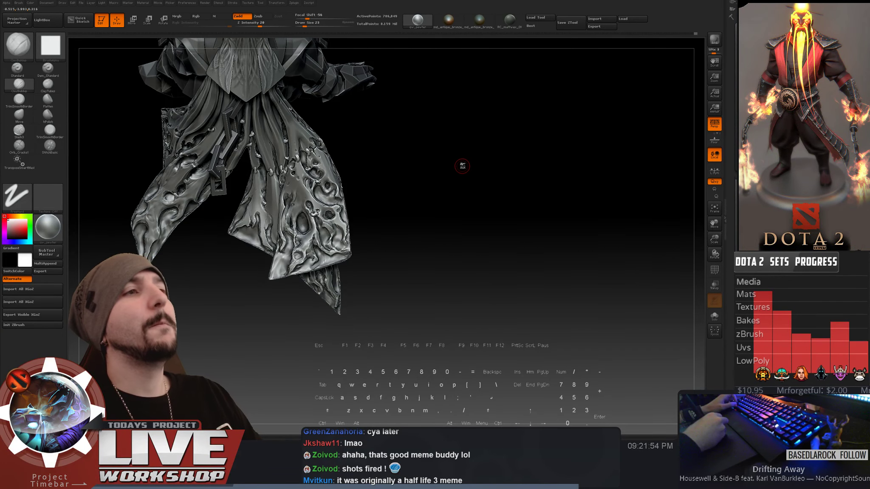
{"action": "left_click_drag", "start_coordinate": [457, 165], "coordinate": [476, 169]}
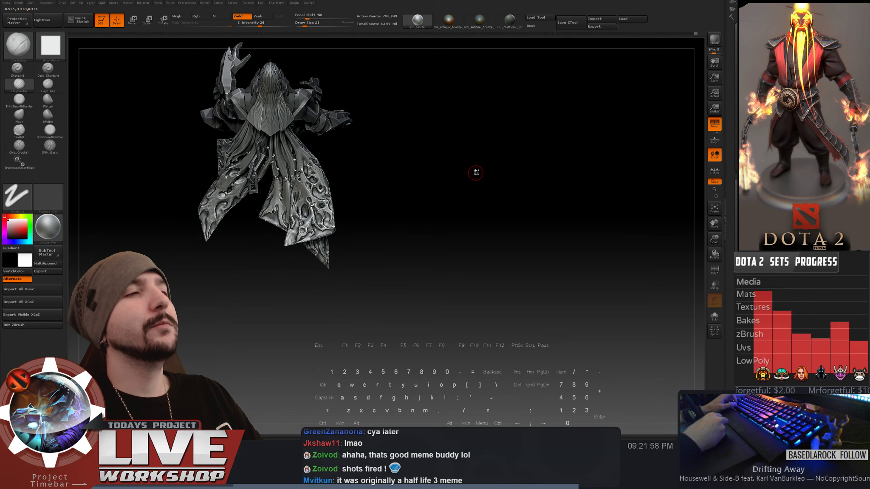
{"action": "left_click_drag", "start_coordinate": [478, 127], "coordinate": [456, 248], "text": "alt"}
{"action": "key", "text": "bracketright"}
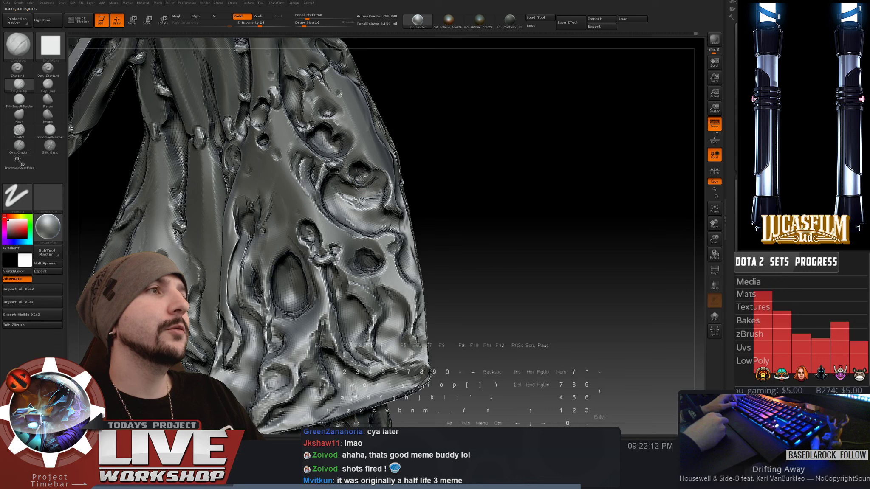
{"action": "key", "text": "shift"}
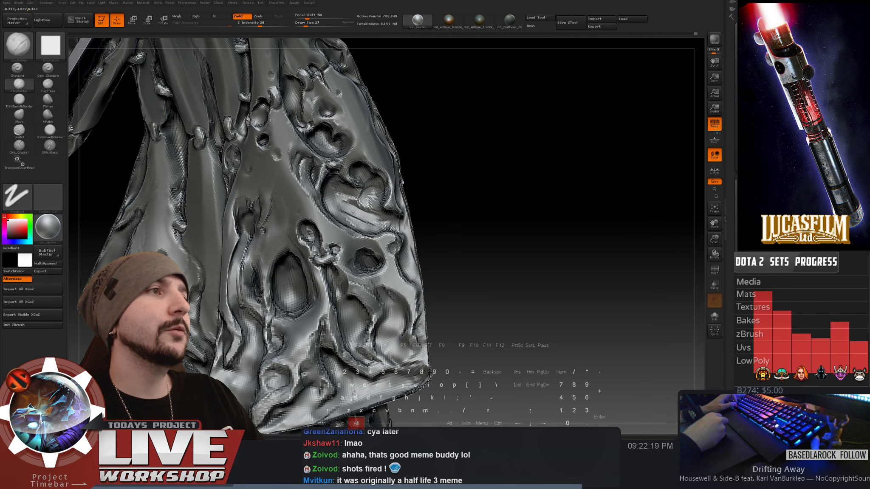
{"action": "key", "text": "shift"}
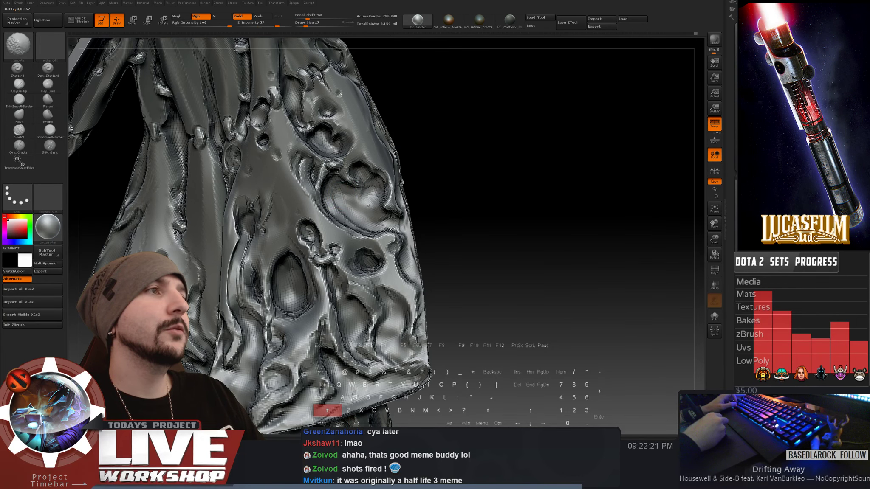
- Smooth the crescent-shaped recess on the side flap and check the cape from a distance
{"action": "left_click_drag", "start_coordinate": [369, 205], "coordinate": [338, 201], "text": "shift"}
{"action": "mouse_move", "coordinate": [519, 266]}
{"action": "left_mouse_down", "text": "alt"}
{"action": "mouse_move", "coordinate": [459, 171]}
{"action": "mouse_move", "coordinate": [477, 191]}
{"action": "mouse_move", "coordinate": [468, 196]}
{"action": "mouse_move", "coordinate": [480, 152]}
{"action": "mouse_move", "coordinate": [487, 222]}
{"action": "mouse_move", "coordinate": [488, 162]}
{"action": "left_mouse_up", "text": "alt"}
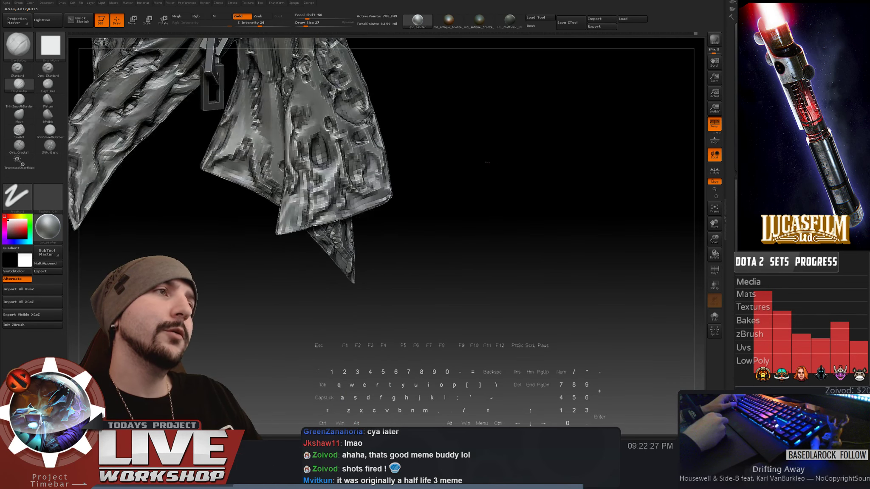
{"action": "mouse_move", "coordinate": [505, 134]}
{"action": "left_mouse_down"}
{"action": "mouse_move", "coordinate": [509, 166]}
{"action": "mouse_move", "coordinate": [485, 142]}
{"action": "left_mouse_up"}
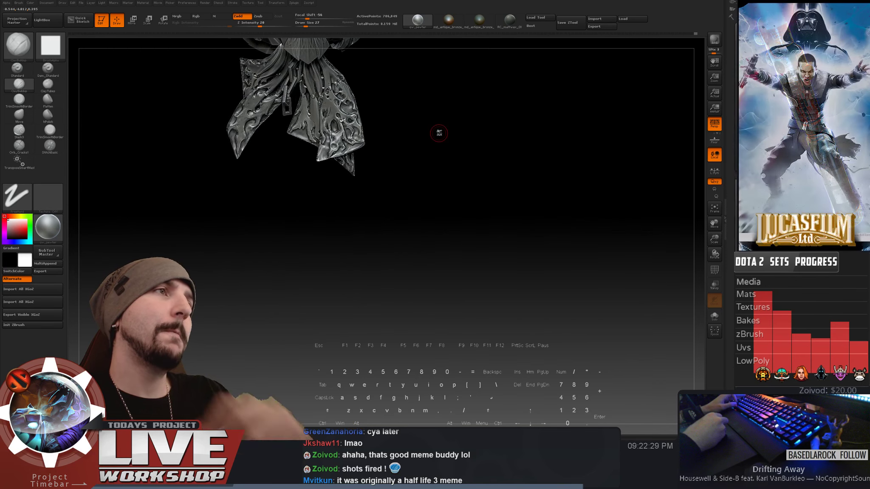
{"action": "left_click_drag", "start_coordinate": [389, 178], "coordinate": [443, 196], "text": "alt"}
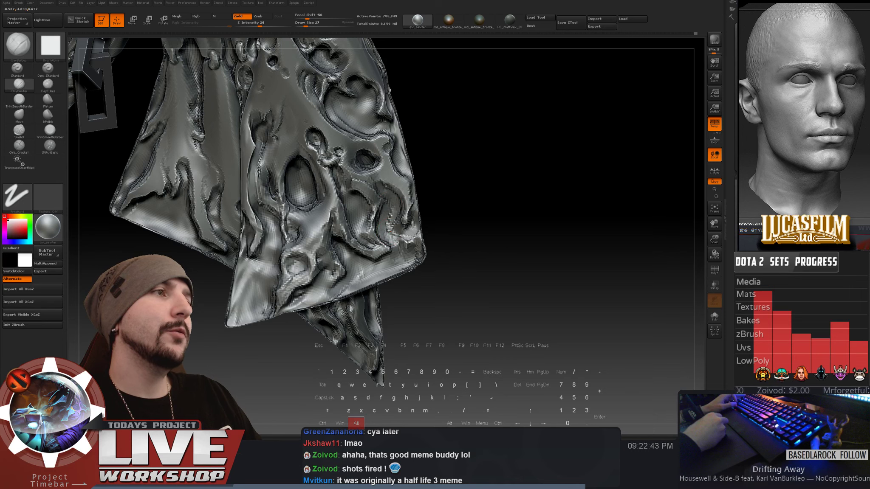
- Carve and smooth the elongated recess beneath the small round hole, beside the large oval hole
{"action": "key", "text": "shift"}
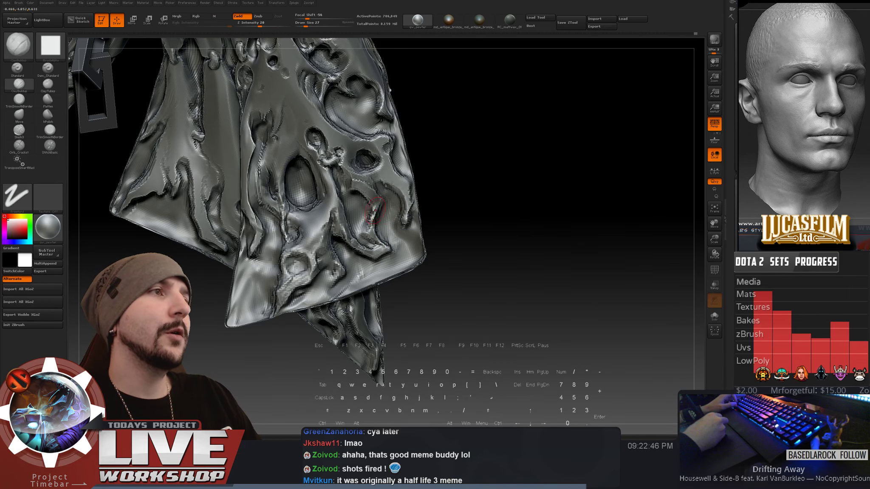
{"action": "left_click_drag", "start_coordinate": [374, 211], "coordinate": [521, 299]}
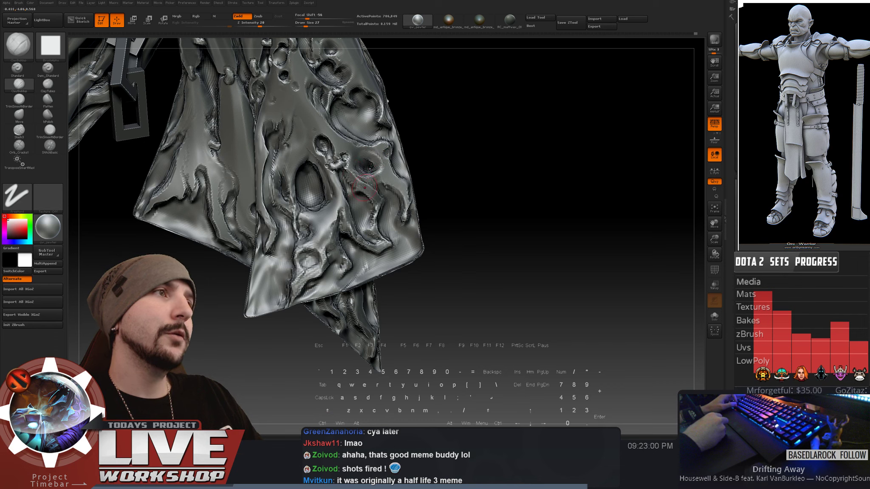
{"action": "key", "text": "alt"}
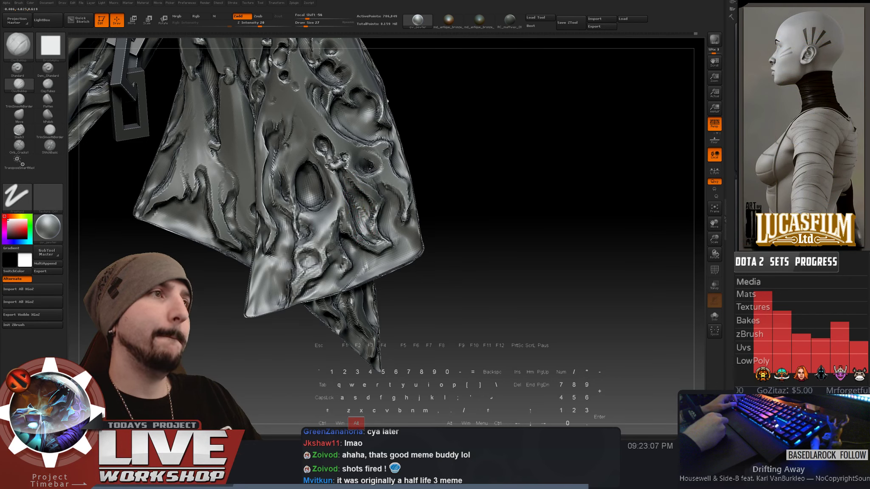
{"action": "key", "text": "shift"}
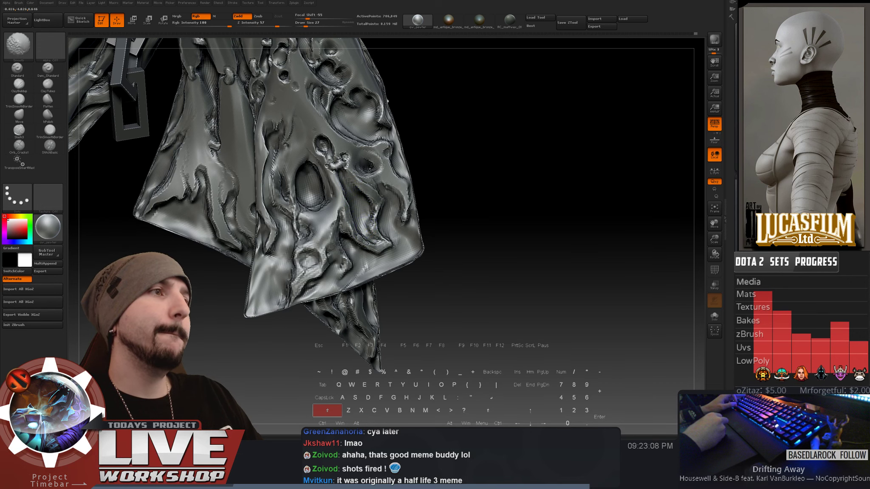
- Change the brush size and refine the ridges between the elongated recess and the side flap's lower hem
{"action": "left_click_drag", "start_coordinate": [354, 235], "coordinate": [362, 238]}
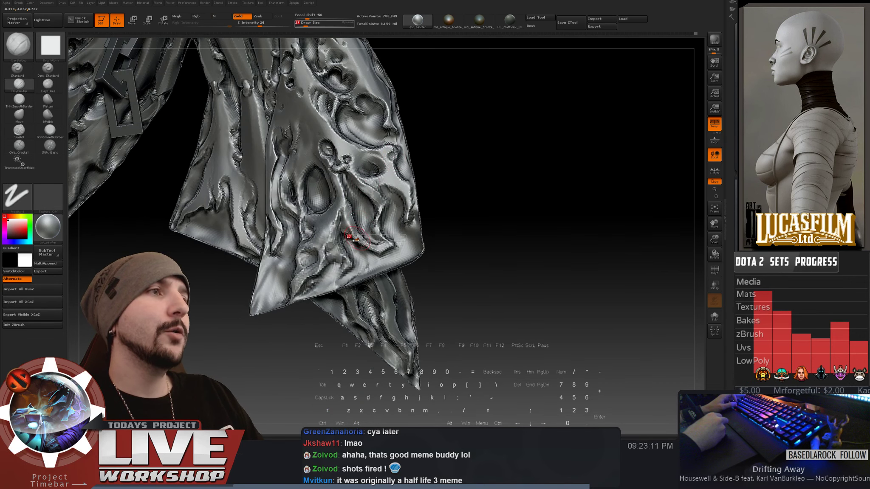
{"action": "key", "text": "s"}
{"action": "key", "text": "shift"}
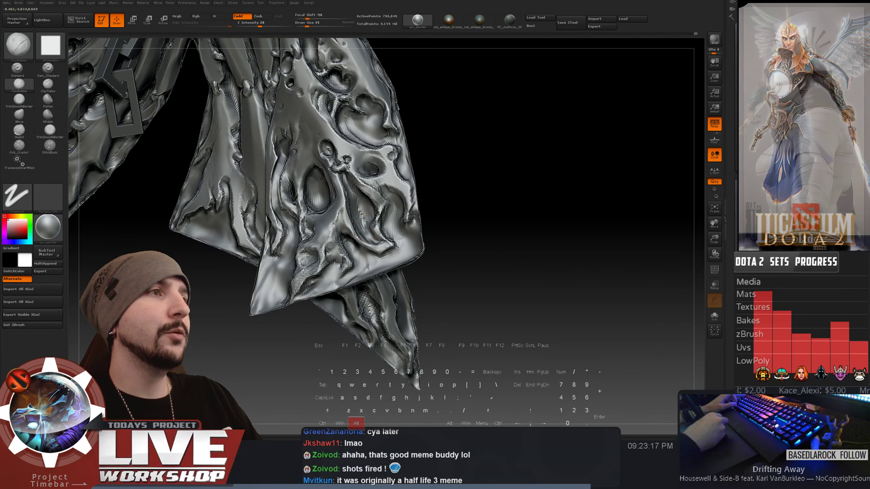
{"action": "key", "text": "shift"}
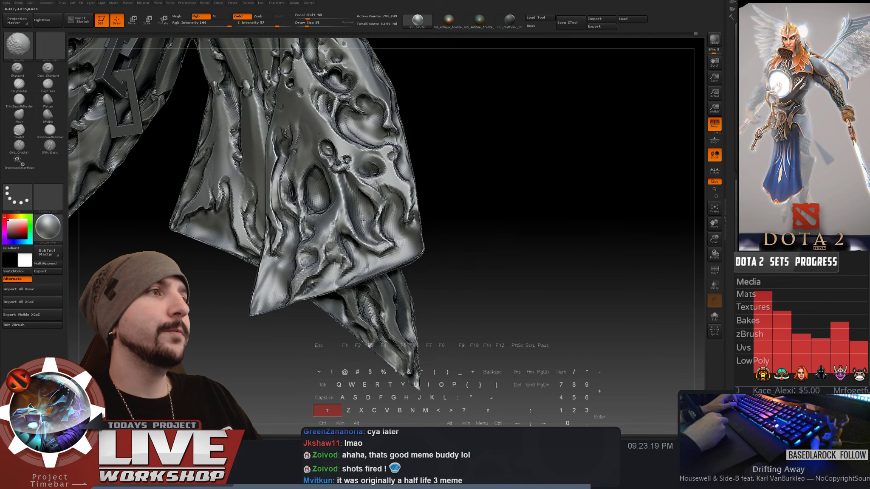
{"action": "mouse_move", "coordinate": [480, 192]}
{"action": "left_mouse_down", "text": "alt"}
{"action": "mouse_move", "coordinate": [473, 159]}
{"action": "mouse_move", "coordinate": [499, 194]}
{"action": "mouse_move", "coordinate": [480, 173]}
{"action": "mouse_move", "coordinate": [487, 194]}
{"action": "mouse_move", "coordinate": [522, 191]}
{"action": "left_mouse_up", "text": "alt"}
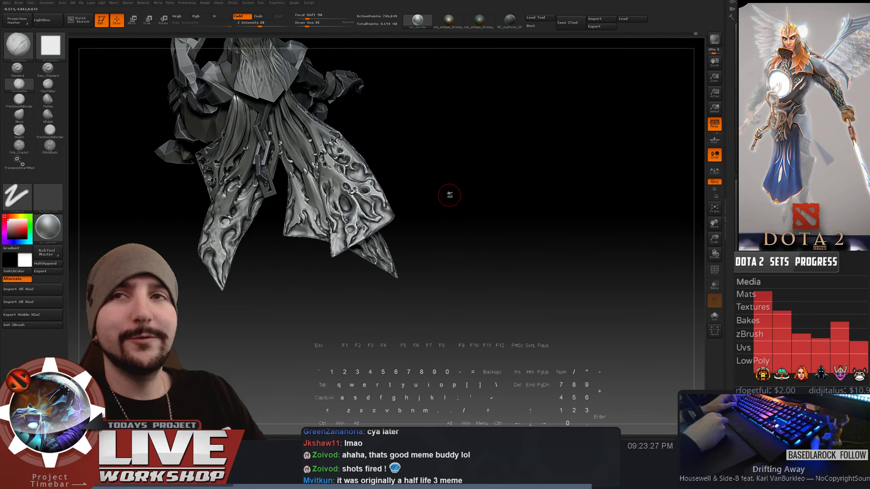
- Carve and smooth torn folds along the side flap's inner edge, next to the large oval hole
{"action": "mouse_move", "coordinate": [564, 163]}
{"action": "left_mouse_down"}
{"action": "mouse_move", "coordinate": [544, 200]}
{"action": "mouse_move", "coordinate": [563, 217]}
{"action": "mouse_move", "coordinate": [459, 213]}
{"action": "mouse_move", "coordinate": [565, 140]}
{"action": "mouse_move", "coordinate": [556, 170]}
{"action": "mouse_move", "coordinate": [307, 206]}
{"action": "left_mouse_up"}
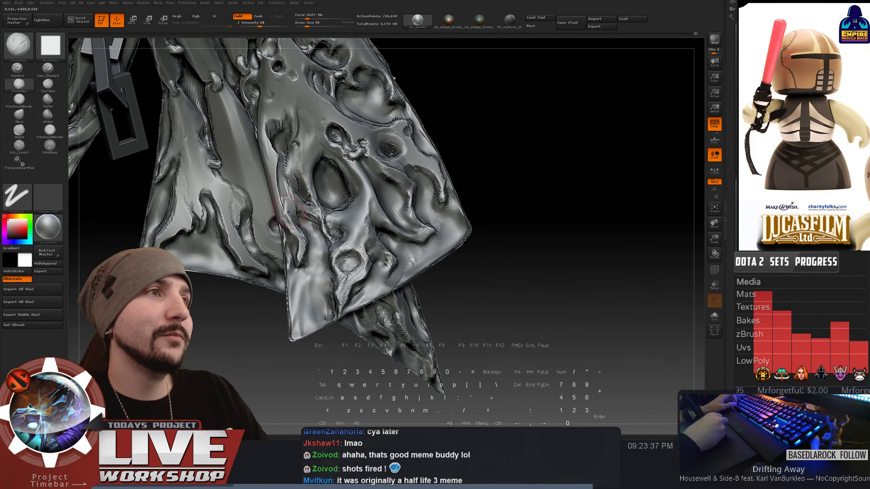
{"action": "key", "text": "shift"}
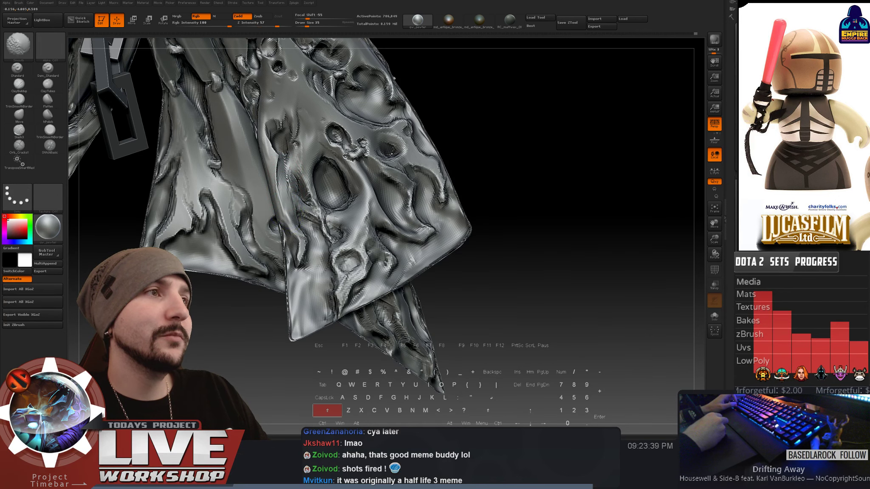
{"action": "mouse_move", "coordinate": [459, 144]}
{"action": "left_mouse_down"}
{"action": "mouse_move", "coordinate": [441, 115]}
{"action": "mouse_move", "coordinate": [444, 132]}
{"action": "mouse_move", "coordinate": [277, 219]}
{"action": "left_mouse_up"}
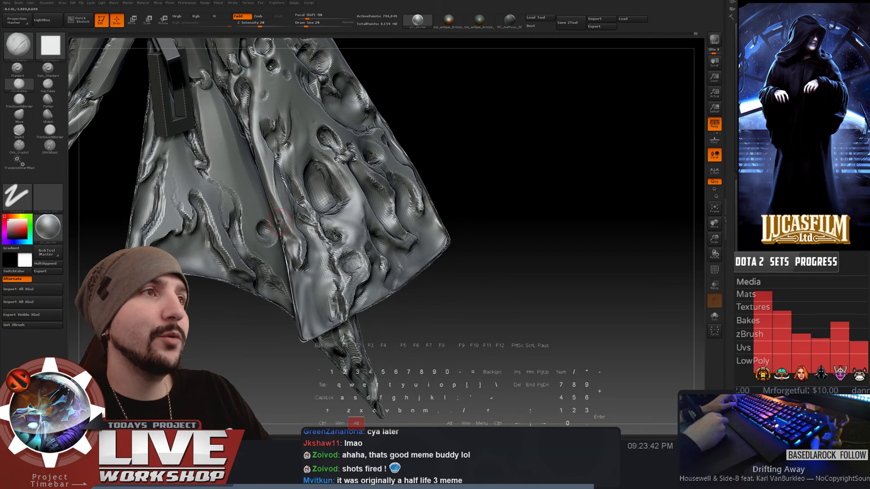
{"action": "left_click_drag", "start_coordinate": [437, 116], "coordinate": [301, 142]}
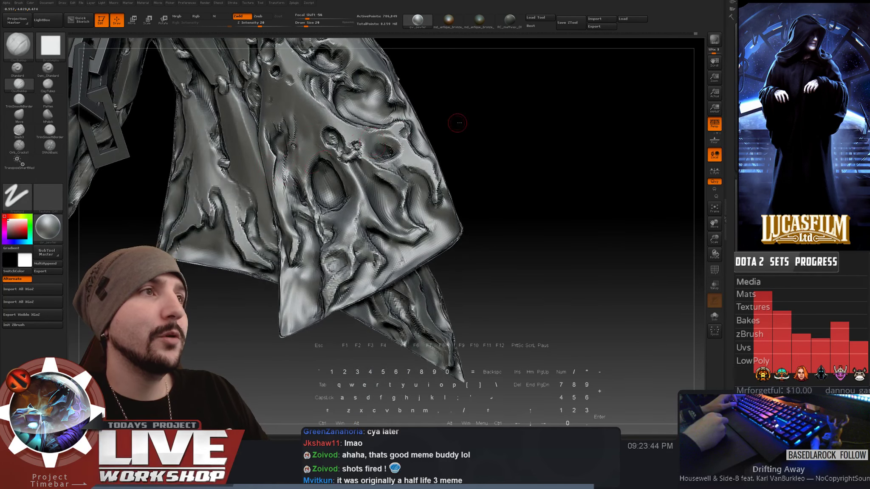
{"action": "left_click_drag", "start_coordinate": [456, 120], "coordinate": [278, 216]}
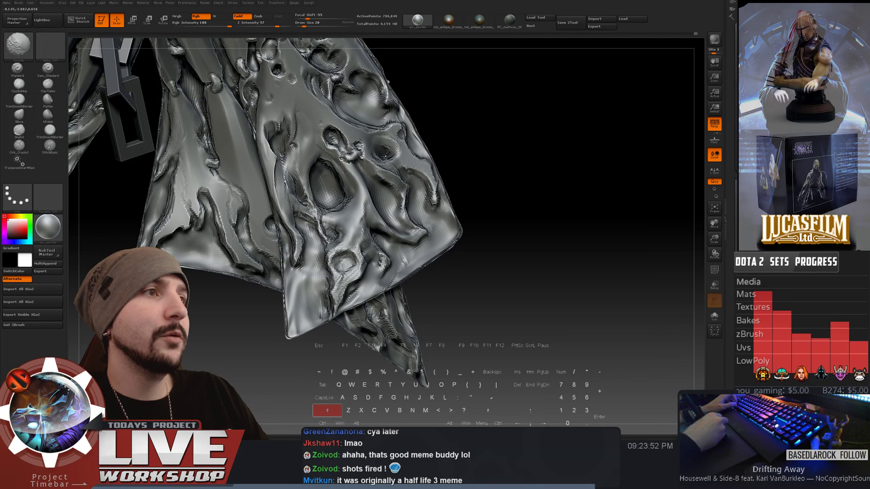
- Set the draw size to 41 and shape and smooth the broad surface at the side flap's lower inner corner
{"action": "key", "text": "s"}
{"action": "left_click", "coordinate": [295, 282]}
{"action": "mouse_move", "coordinate": [296, 281]}
{"action": "left_mouse_down", "text": "alt"}
{"action": "mouse_move", "coordinate": [293, 313]}
{"action": "mouse_move", "coordinate": [306, 284]}
{"action": "mouse_move", "coordinate": [311, 316]}
{"action": "mouse_move", "coordinate": [319, 285]}
{"action": "left_mouse_up", "text": "alt"}
{"action": "key", "text": "shift"}
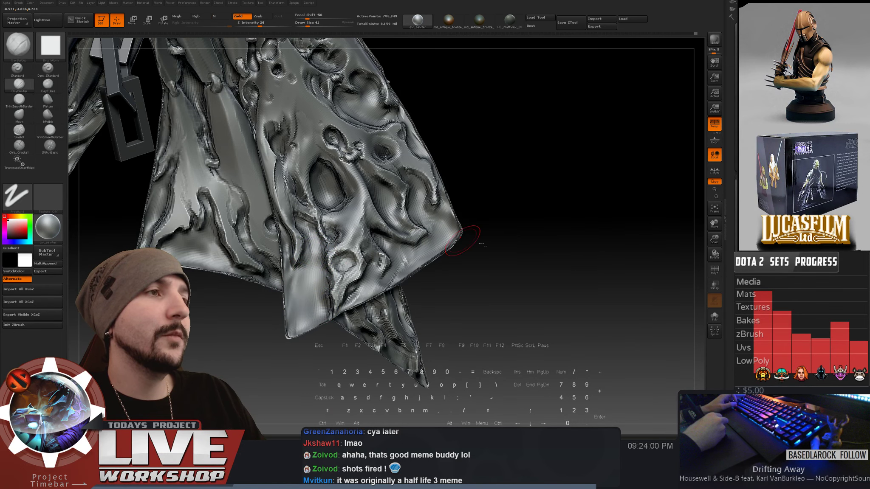
- Carve a torn recess above the side flap's lower hem and undo the last stroke
{"action": "mouse_move", "coordinate": [471, 229]}
{"action": "left_mouse_down", "text": "alt"}
{"action": "mouse_move", "coordinate": [567, 174]}
{"action": "mouse_move", "coordinate": [534, 209]}
{"action": "mouse_move", "coordinate": [540, 191]}
{"action": "mouse_move", "coordinate": [548, 242]}
{"action": "left_mouse_up", "text": "alt"}
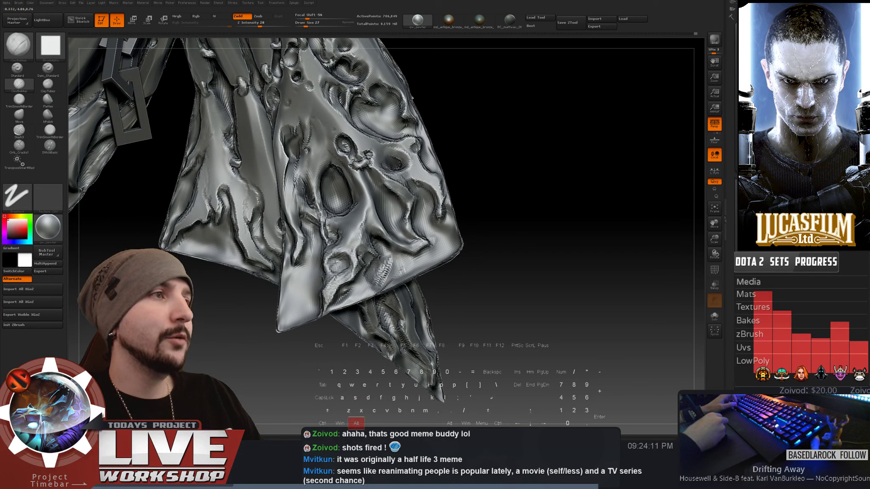
{"action": "left_click_drag", "start_coordinate": [501, 238], "coordinate": [509, 242]}
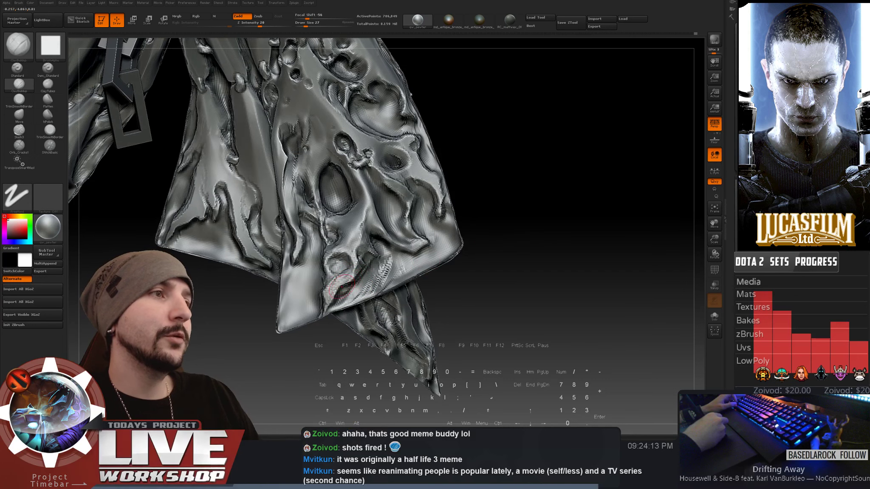
{"action": "left_click_drag", "start_coordinate": [354, 272], "coordinate": [343, 299], "text": "alt"}
{"action": "mouse_move", "coordinate": [528, 235]}
{"action": "left_mouse_down", "text": "alt"}
{"action": "mouse_move", "coordinate": [507, 210]}
{"action": "mouse_move", "coordinate": [498, 136]}
{"action": "left_mouse_up", "text": "alt"}
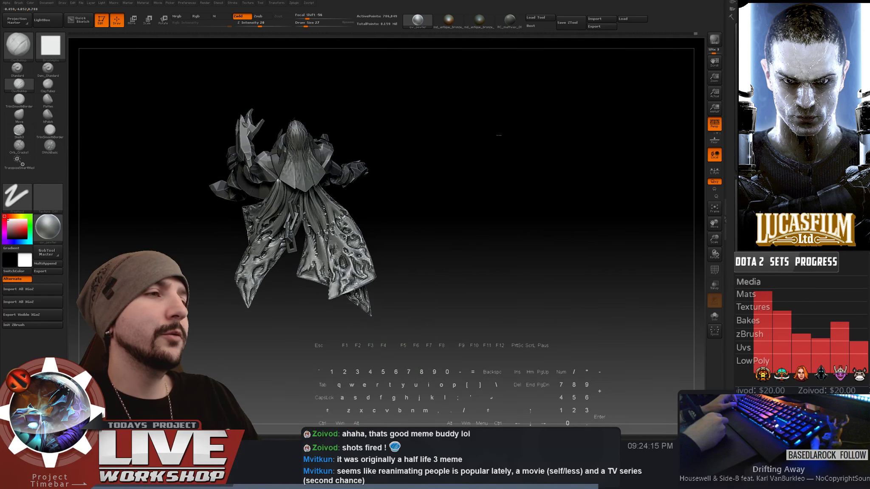
{"action": "key", "text": "ctrl+z"}
{"action": "mouse_move", "coordinate": [494, 175]}
{"action": "left_mouse_down", "text": "alt"}
{"action": "mouse_move", "coordinate": [495, 251]}
{"action": "mouse_move", "coordinate": [519, 248]}
{"action": "left_mouse_up", "text": "alt"}
- Set the draw size to 18, then carve and smooth torn strands around the small hole near the side flap's lower hem
{"action": "key", "text": "["}
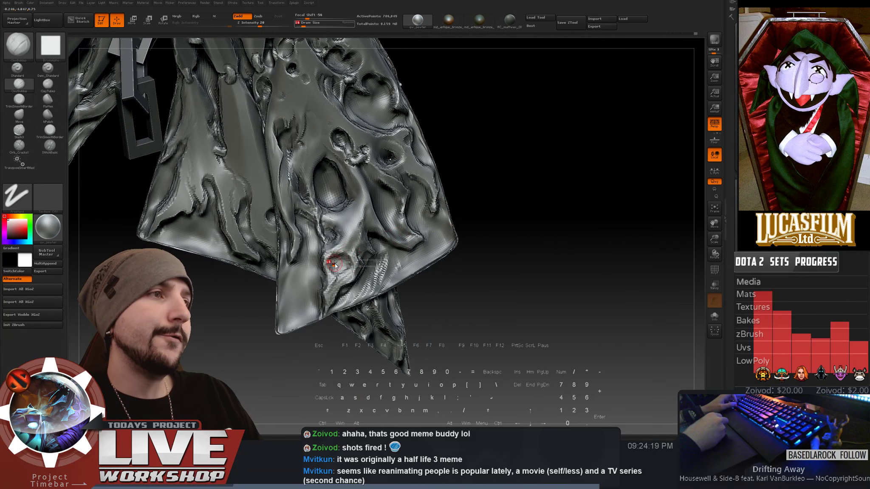
{"action": "key", "text": "["}
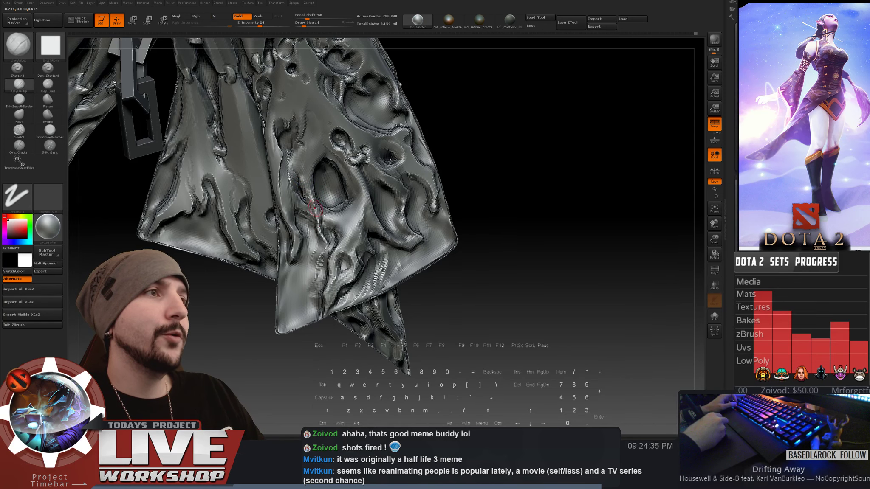
{"action": "left_click_drag", "start_coordinate": [501, 254], "coordinate": [458, 223], "text": "alt"}
{"action": "key", "text": "shift"}
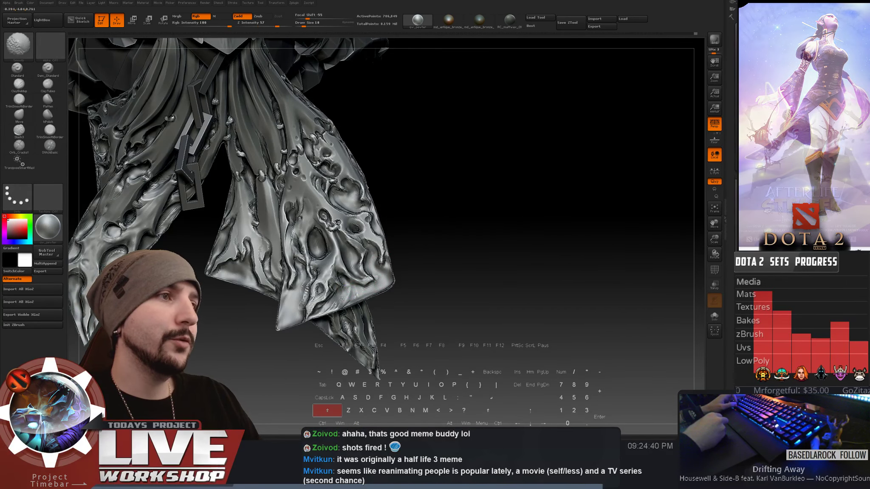
{"action": "left_click_drag", "start_coordinate": [476, 218], "coordinate": [449, 254], "text": "alt"}
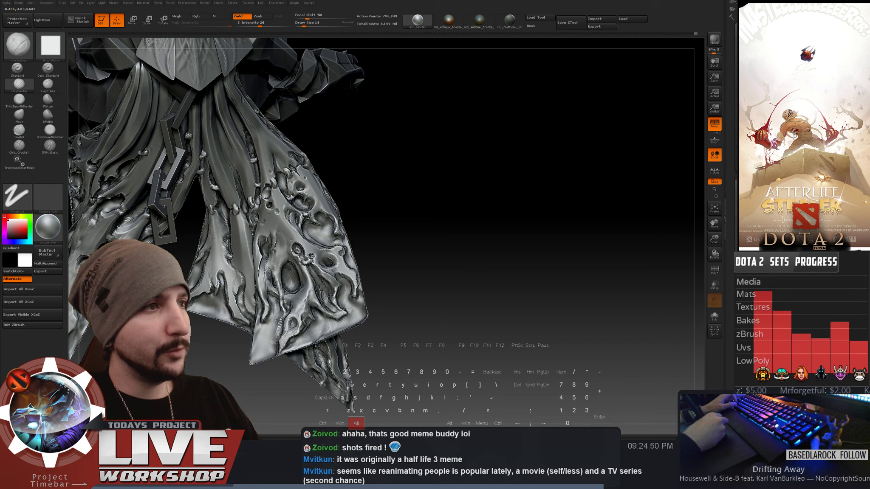
{"action": "left_click_drag", "start_coordinate": [324, 290], "coordinate": [317, 281], "text": "shift"}
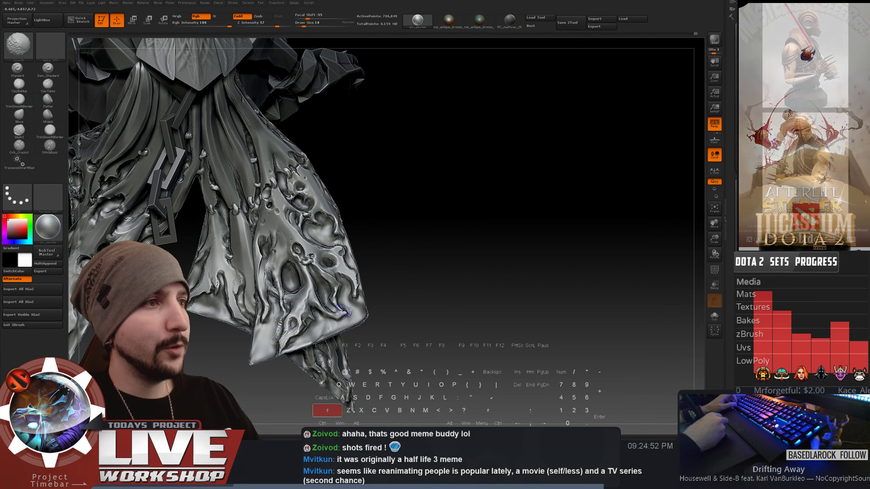
{"action": "mouse_move", "coordinate": [382, 264]}
{"action": "left_mouse_down", "text": "alt"}
{"action": "mouse_move", "coordinate": [381, 163]}
{"action": "mouse_move", "coordinate": [420, 250]}
{"action": "mouse_move", "coordinate": [445, 246]}
{"action": "mouse_move", "coordinate": [465, 229]}
{"action": "mouse_move", "coordinate": [474, 282]}
{"action": "mouse_move", "coordinate": [493, 249]}
{"action": "mouse_move", "coordinate": [540, 231]}
{"action": "left_mouse_up", "text": "alt"}
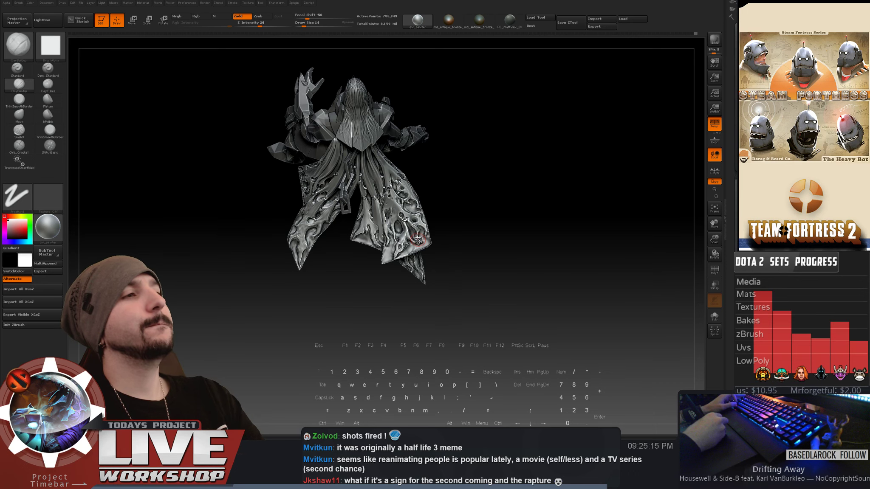
- Set the draw size to 25, deepen the elongated recess beneath the small round hole, and check the cape's overall silhouette
{"action": "left_click_drag", "start_coordinate": [446, 240], "coordinate": [442, 285], "text": "alt"}
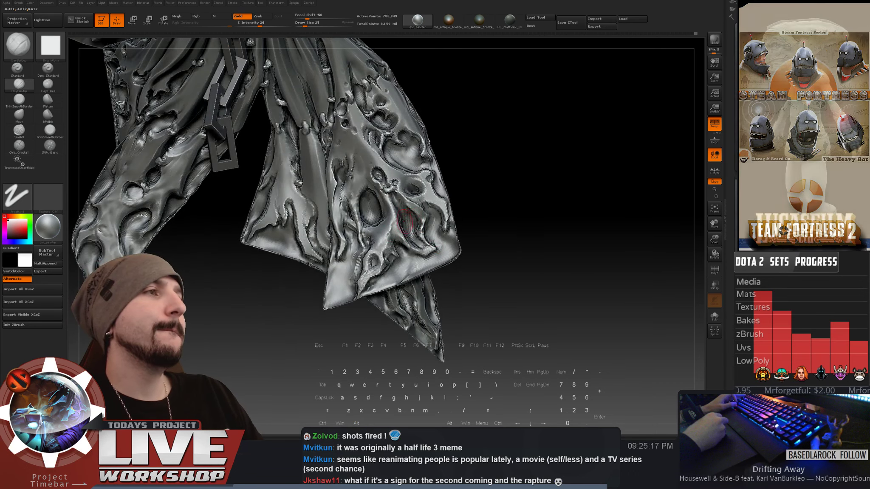
{"action": "key", "text": "alt"}
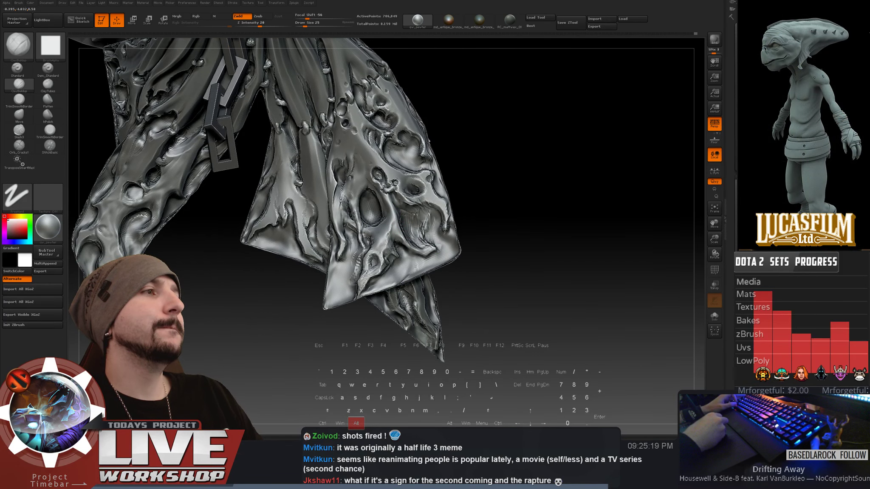
{"action": "mouse_move", "coordinate": [427, 232]}
{"action": "left_mouse_down", "text": "alt"}
{"action": "mouse_move", "coordinate": [414, 213]}
{"action": "mouse_move", "coordinate": [438, 244]}
{"action": "left_mouse_up", "text": "alt"}
{"action": "mouse_move", "coordinate": [511, 251]}
{"action": "left_mouse_down", "text": "alt"}
{"action": "mouse_move", "coordinate": [507, 145]}
{"action": "mouse_move", "coordinate": [528, 201]}
{"action": "mouse_move", "coordinate": [546, 195]}
{"action": "mouse_move", "coordinate": [540, 186]}
{"action": "mouse_move", "coordinate": [517, 221]}
{"action": "left_mouse_up", "text": "alt"}
{"action": "left_click_drag", "start_coordinate": [463, 138], "coordinate": [488, 154]}
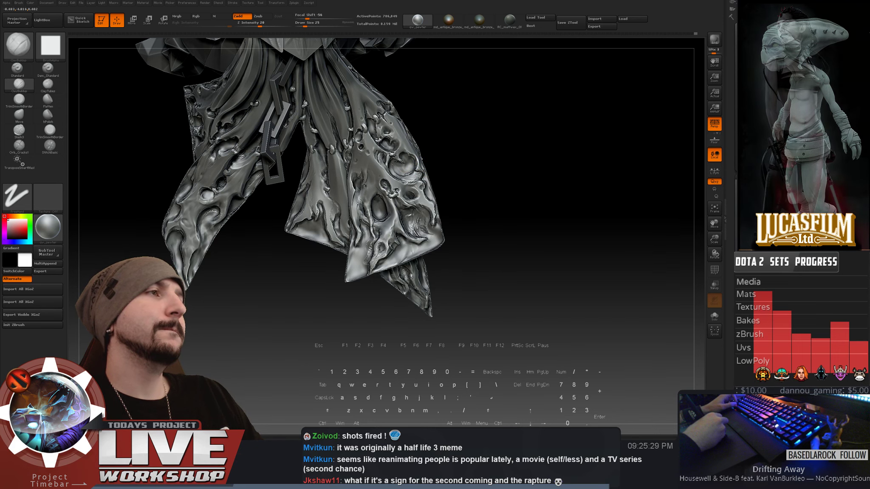
{"action": "left_click_drag", "start_coordinate": [492, 179], "coordinate": [484, 106], "text": "alt"}
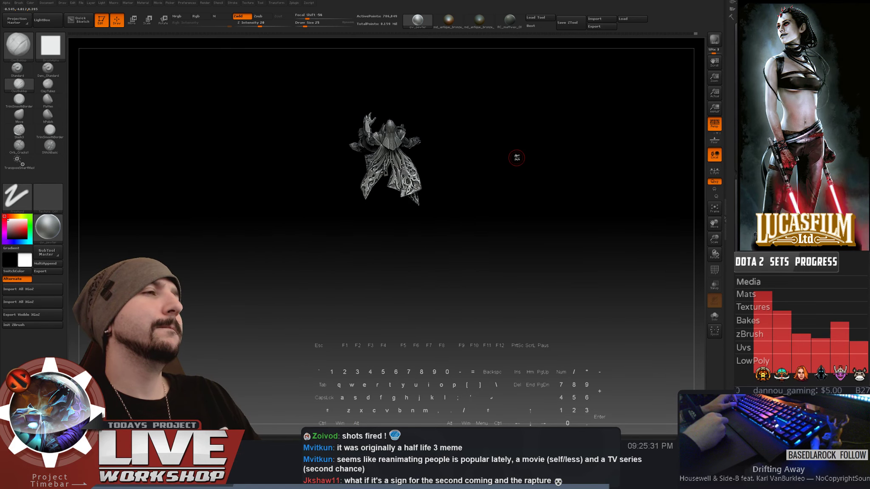
{"action": "left_click_drag", "start_coordinate": [516, 158], "coordinate": [542, 163]}
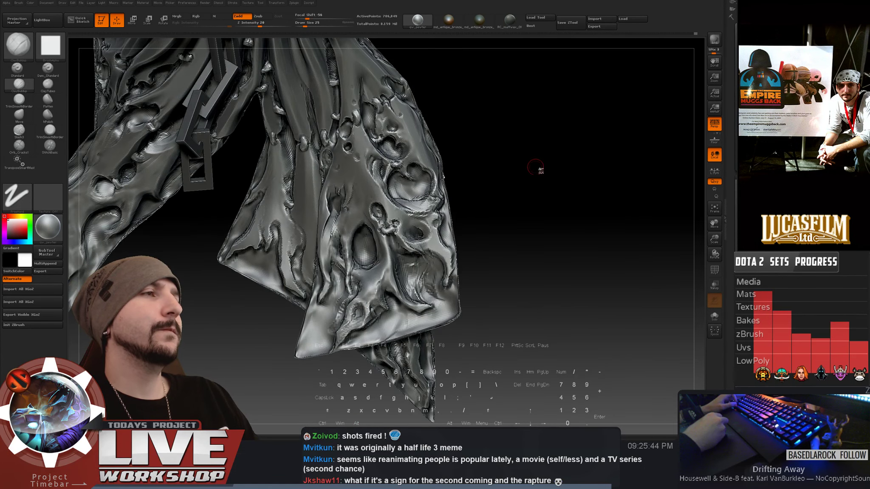
- Paint a mask into the crescent-shaped recess and along the side flap's lower hem, and review the whole cape
{"action": "key", "text": "f"}
{"action": "key", "text": "ctrl"}
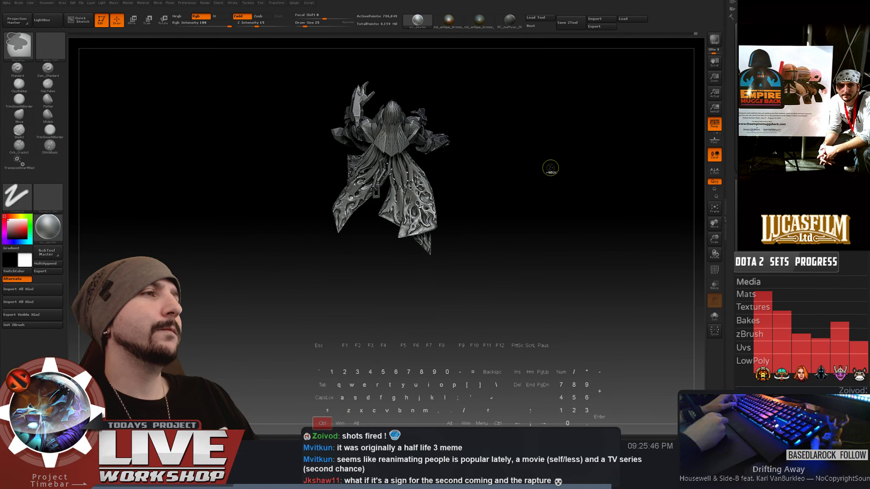
{"action": "mouse_move", "coordinate": [546, 170]}
{"action": "left_mouse_down"}
{"action": "mouse_move", "coordinate": [550, 185]}
{"action": "mouse_move", "coordinate": [546, 168]}
{"action": "left_mouse_up"}
{"action": "right_click_drag", "start_coordinate": [546, 168], "coordinate": [404, 191], "text": "ctrl"}
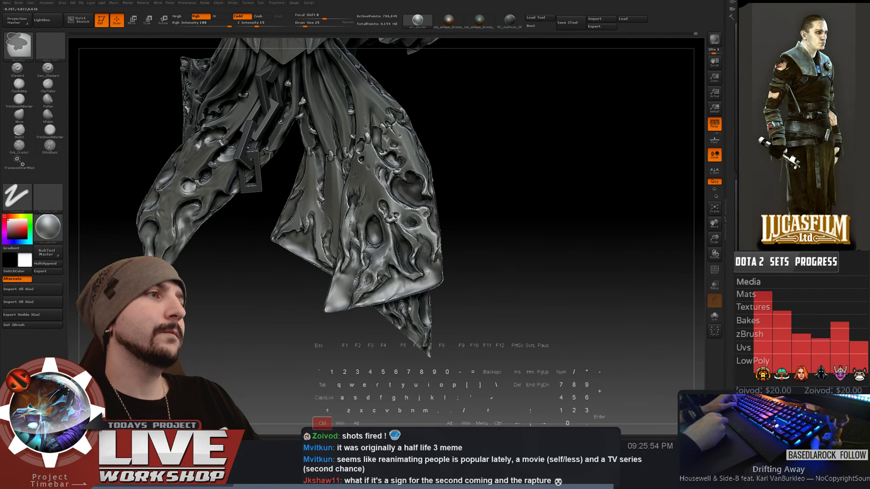
{"action": "left_click_drag", "start_coordinate": [422, 284], "coordinate": [373, 302], "text": "ctrl"}
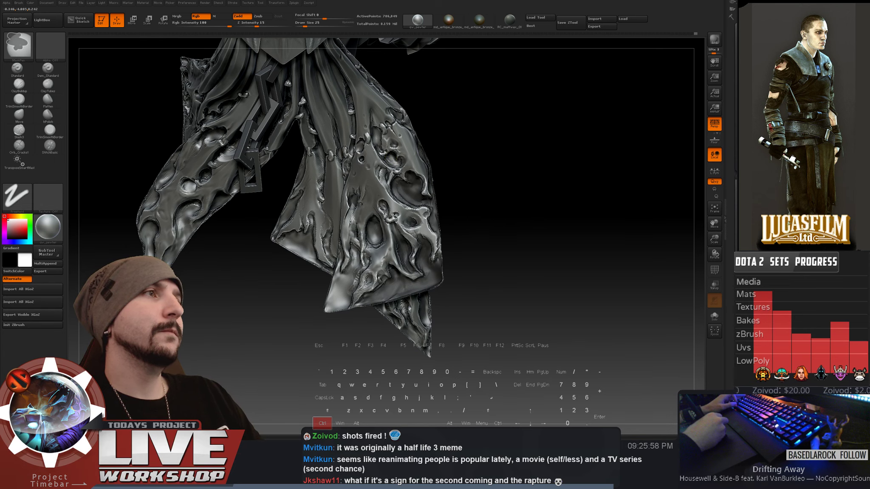
{"action": "left_click_drag", "start_coordinate": [501, 187], "coordinate": [498, 77], "text": "alt"}
{"action": "mouse_move", "coordinate": [492, 171]}
{"action": "left_mouse_down"}
{"action": "mouse_move", "coordinate": [505, 184]}
{"action": "mouse_move", "coordinate": [498, 187]}
{"action": "mouse_move", "coordinate": [503, 209]}
{"action": "mouse_move", "coordinate": [505, 200]}
{"action": "mouse_move", "coordinate": [530, 226]}
{"action": "mouse_move", "coordinate": [520, 204]}
{"action": "mouse_move", "coordinate": [526, 179]}
{"action": "mouse_move", "coordinate": [346, 246]}
{"action": "left_mouse_up"}
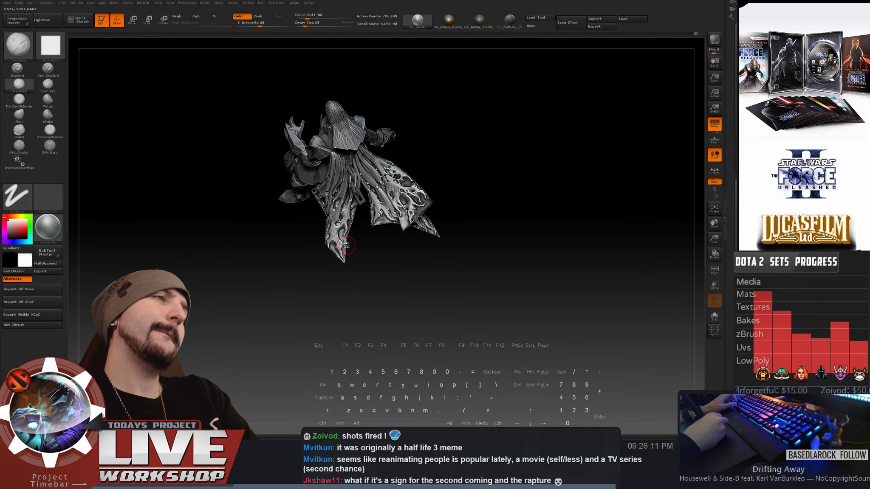
- Smooth and carve the upper hollow of the large recess near the side flap's outer edge
{"action": "mouse_move", "coordinate": [346, 246]}
{"action": "left_mouse_down", "text": "alt"}
{"action": "mouse_move", "coordinate": [537, 168]}
{"action": "mouse_move", "coordinate": [494, 60]}
{"action": "mouse_move", "coordinate": [376, 185]}
{"action": "left_mouse_up", "text": "alt"}
{"action": "key", "text": "f"}
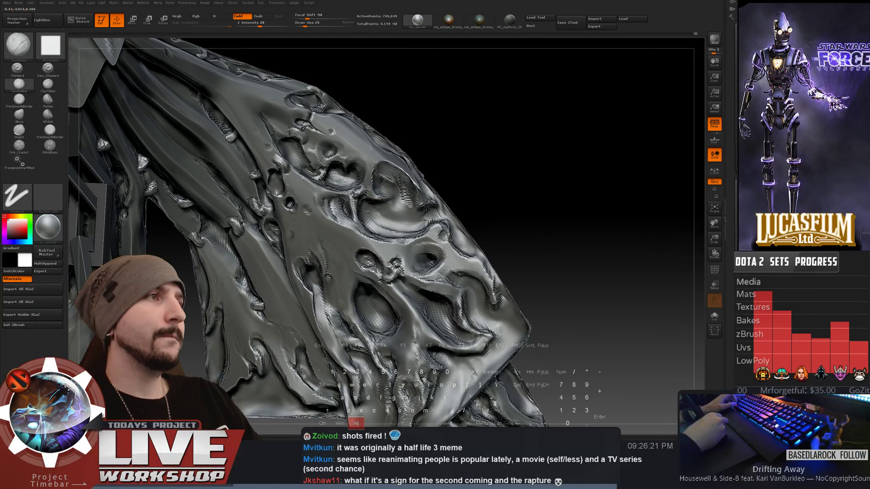
{"action": "key", "text": "shift"}
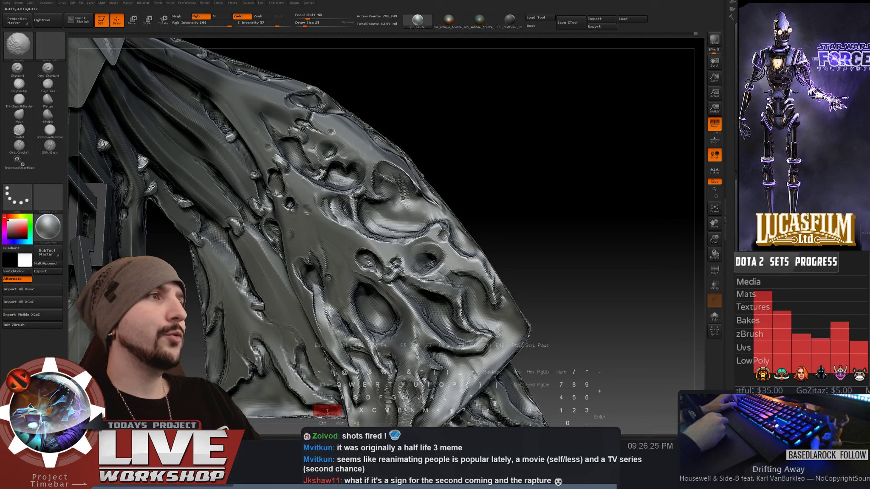
{"action": "key", "text": "alt"}
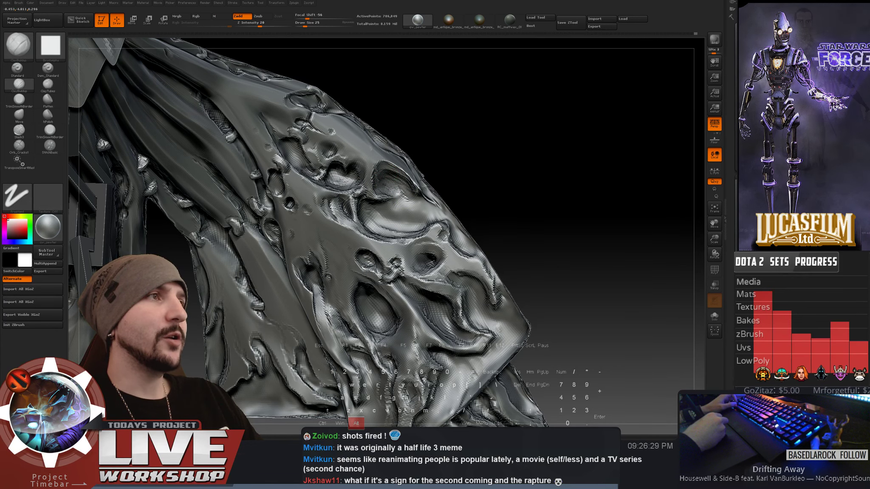
- Carve and smooth a groove along the side flap's outer edge beside the large recess, and check the cape's overall silhouette
{"action": "left_click_drag", "start_coordinate": [468, 161], "coordinate": [420, 184]}
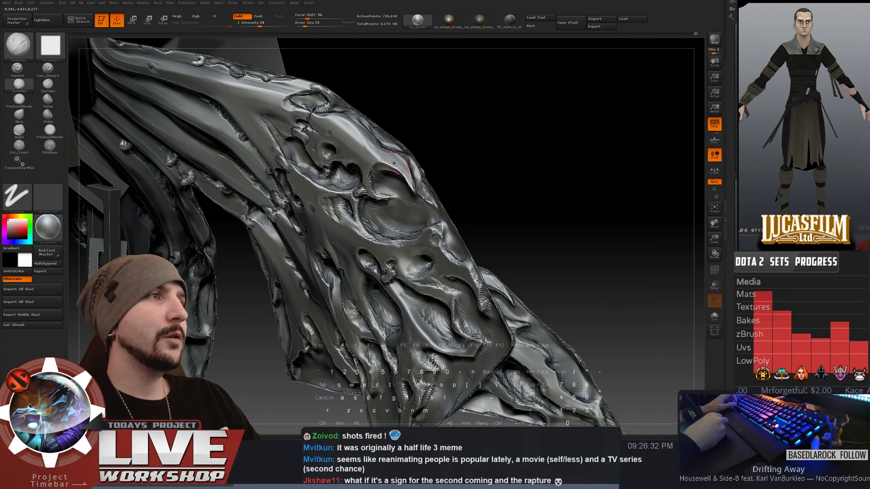
{"action": "key", "text": "shift"}
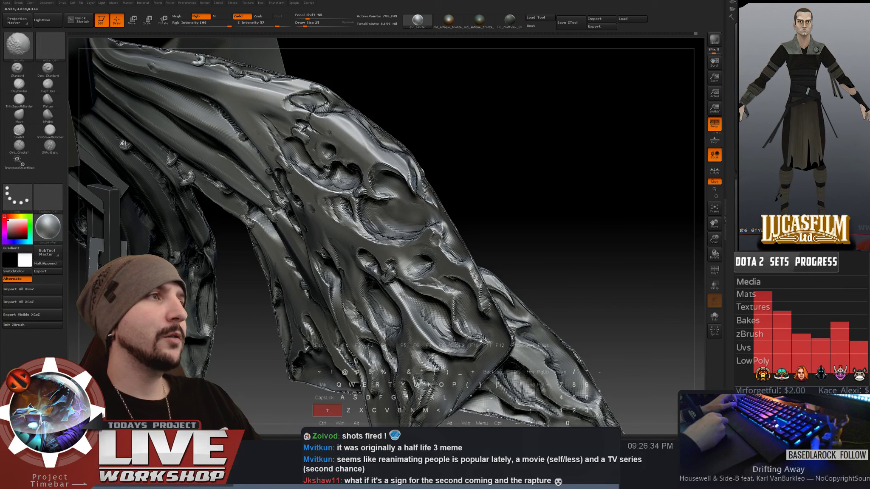
{"action": "key", "text": "alt"}
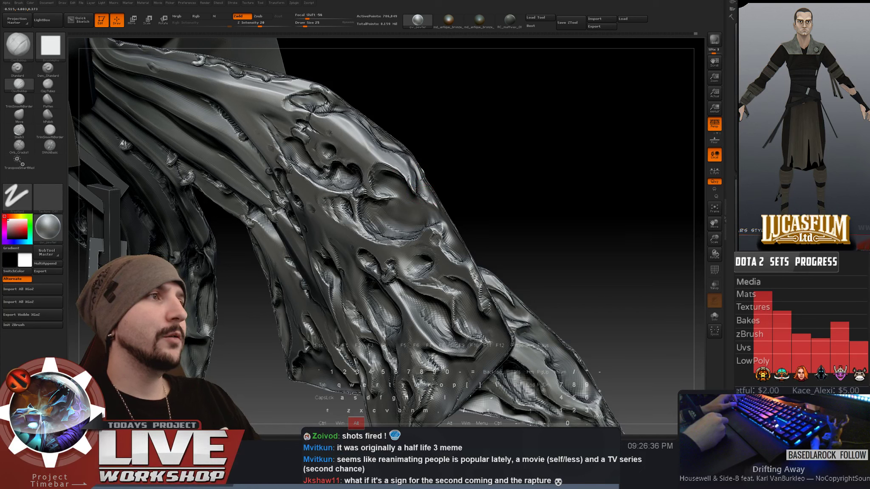
{"action": "key", "text": "shift"}
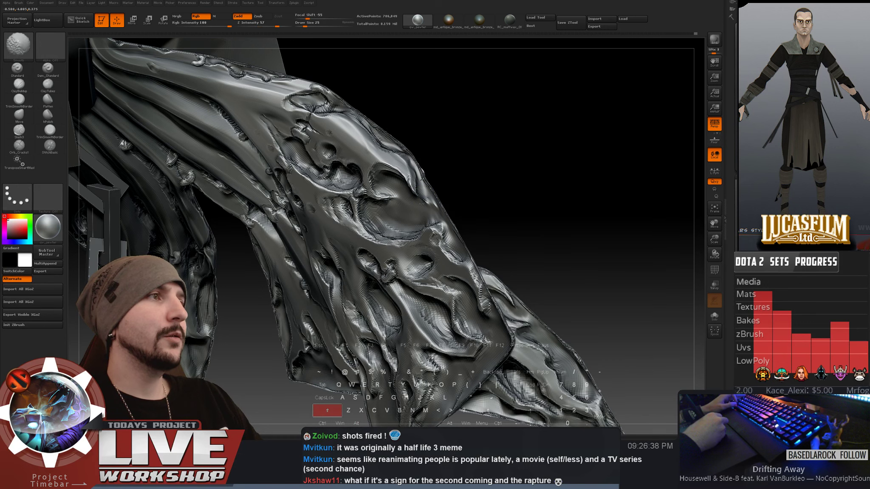
{"action": "key", "text": "alt"}
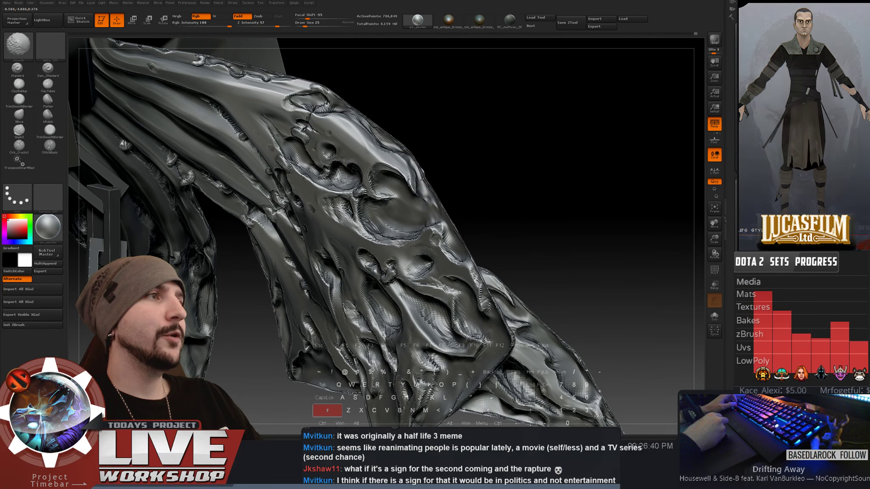
{"action": "mouse_move", "coordinate": [429, 179]}
{"action": "left_mouse_down"}
{"action": "mouse_move", "coordinate": [475, 164]}
{"action": "mouse_move", "coordinate": [389, 177]}
{"action": "left_mouse_up"}
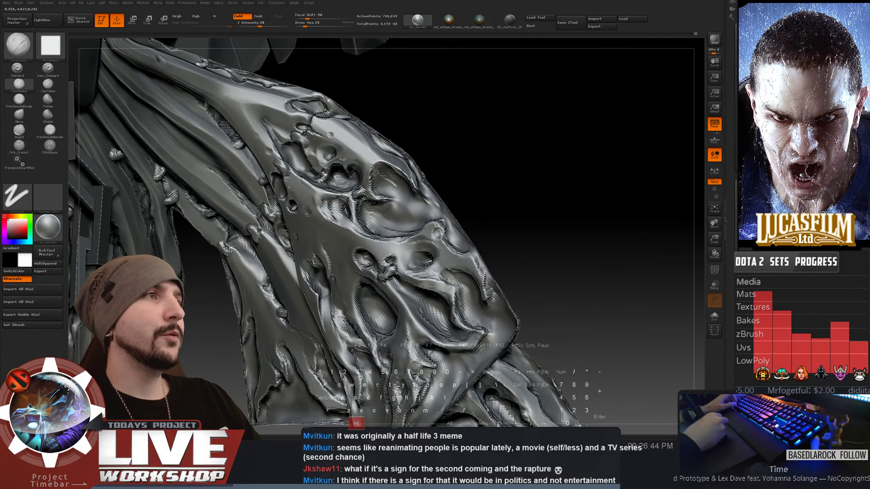
{"action": "key", "text": "shift"}
{"action": "key", "text": "f"}
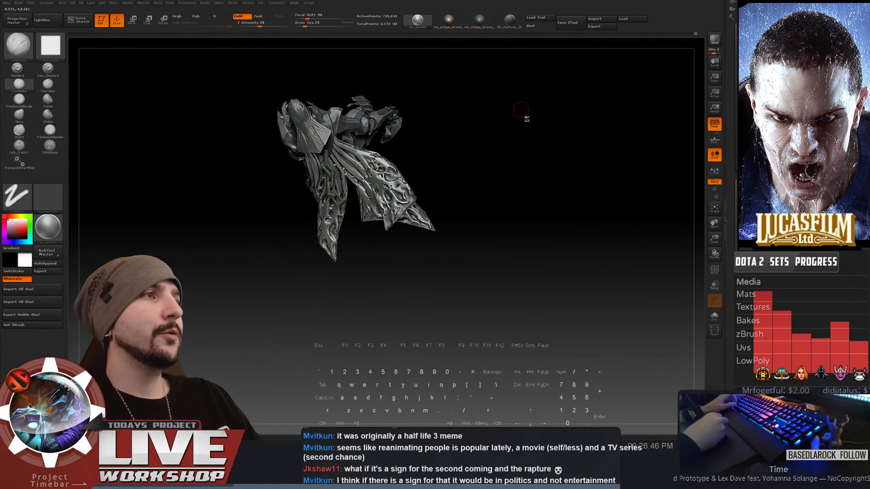
- Carve and smooth the inner rim of the large recess on the side flap
{"action": "mouse_move", "coordinate": [524, 117]}
{"action": "left_mouse_down"}
{"action": "mouse_move", "coordinate": [596, 120]}
{"action": "mouse_move", "coordinate": [588, 161]}
{"action": "mouse_move", "coordinate": [593, 146]}
{"action": "mouse_move", "coordinate": [523, 129]}
{"action": "mouse_move", "coordinate": [525, 170]}
{"action": "mouse_move", "coordinate": [509, 175]}
{"action": "mouse_move", "coordinate": [536, 184]}
{"action": "mouse_move", "coordinate": [528, 235]}
{"action": "mouse_move", "coordinate": [417, 211]}
{"action": "mouse_move", "coordinate": [323, 216]}
{"action": "left_mouse_up"}
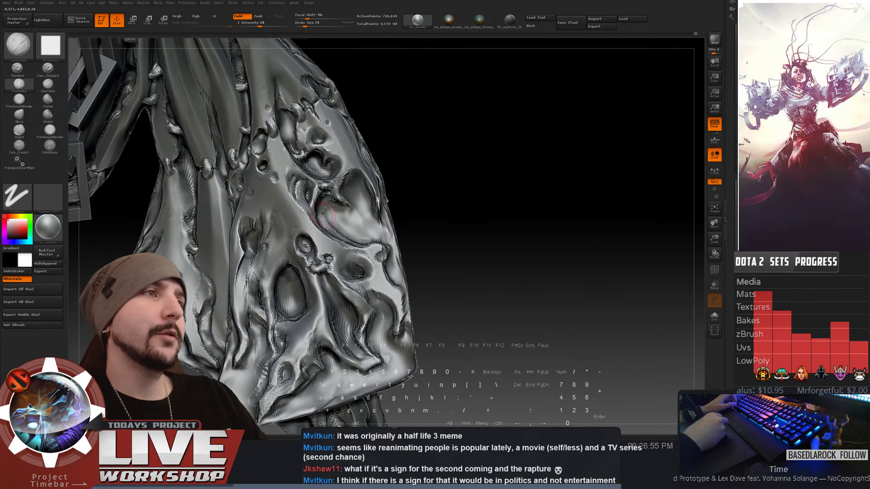
{"action": "left_click_drag", "start_coordinate": [456, 199], "coordinate": [312, 213]}
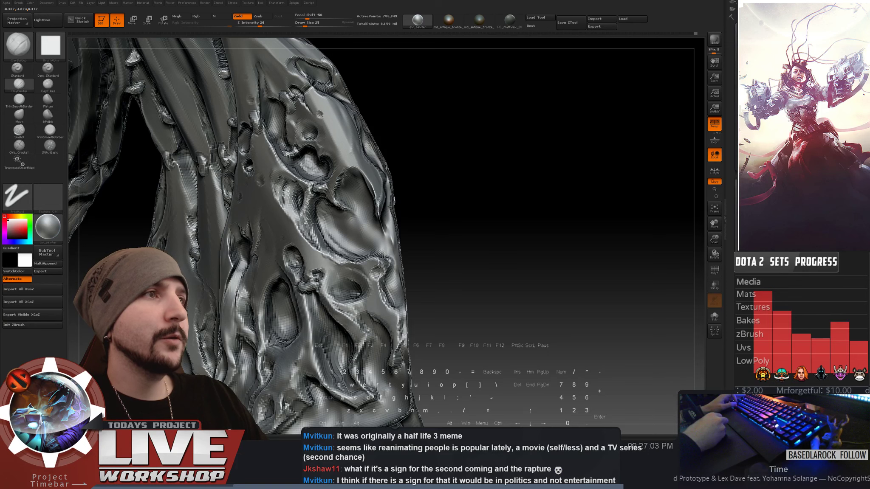
{"action": "mouse_move", "coordinate": [313, 219]}
{"action": "left_mouse_down"}
{"action": "mouse_move", "coordinate": [312, 247]}
{"action": "mouse_move", "coordinate": [310, 225]}
{"action": "left_mouse_up"}
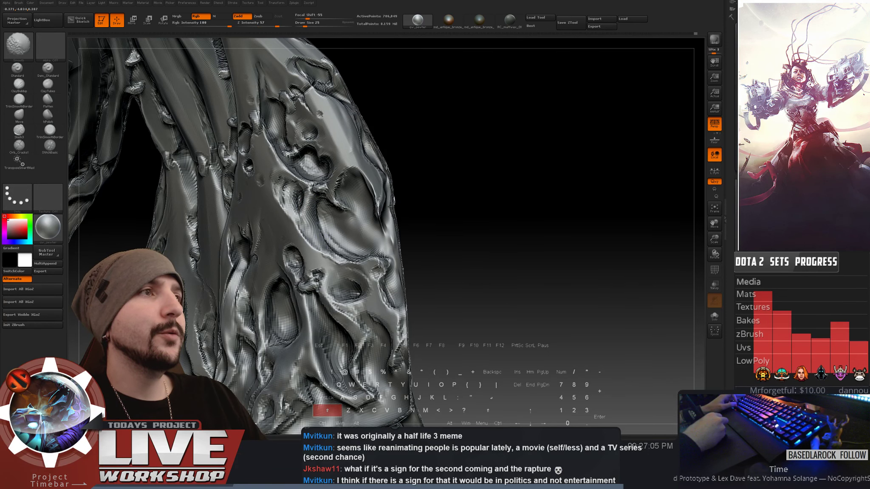
{"action": "mouse_move", "coordinate": [473, 155]}
{"action": "left_mouse_down", "text": "alt"}
{"action": "mouse_move", "coordinate": [460, 138]}
{"action": "mouse_move", "coordinate": [460, 102]}
{"action": "left_mouse_up", "text": "alt"}
{"action": "mouse_move", "coordinate": [467, 170]}
{"action": "left_mouse_down"}
{"action": "mouse_move", "coordinate": [490, 207]}
{"action": "mouse_move", "coordinate": [409, 195]}
{"action": "left_mouse_up"}
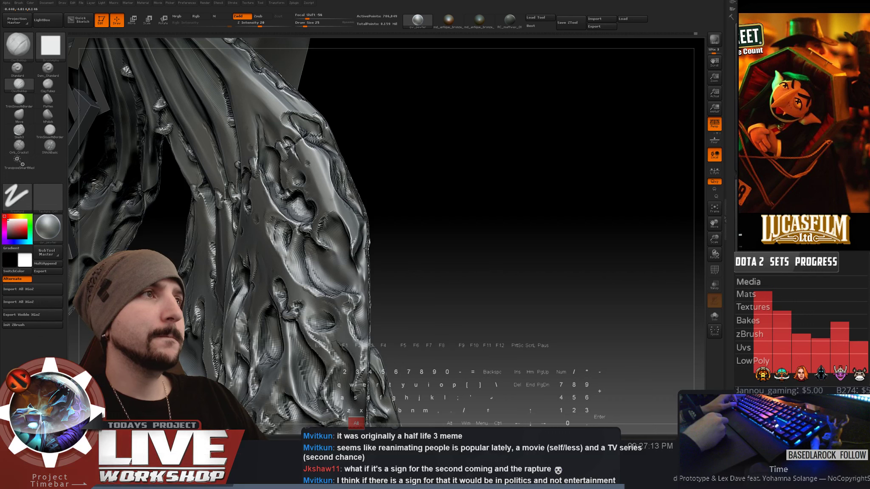
- Deepen the elongated groove along the side flap's outer edge and extend it up toward the recess above
{"action": "key", "text": "shift"}
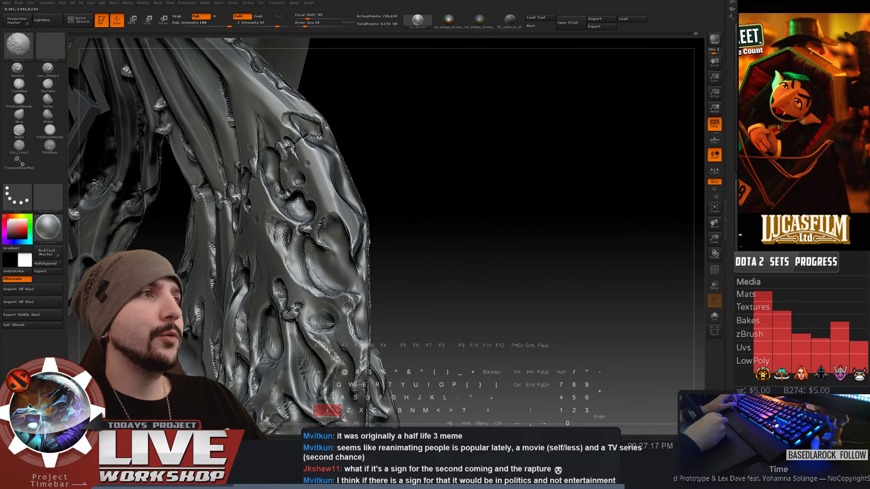
{"action": "key", "text": "alt"}
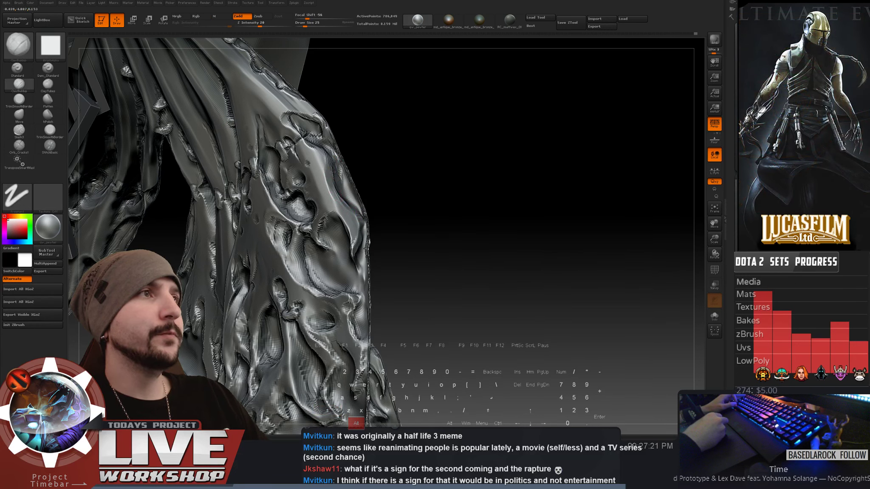
{"action": "key", "text": "shift"}
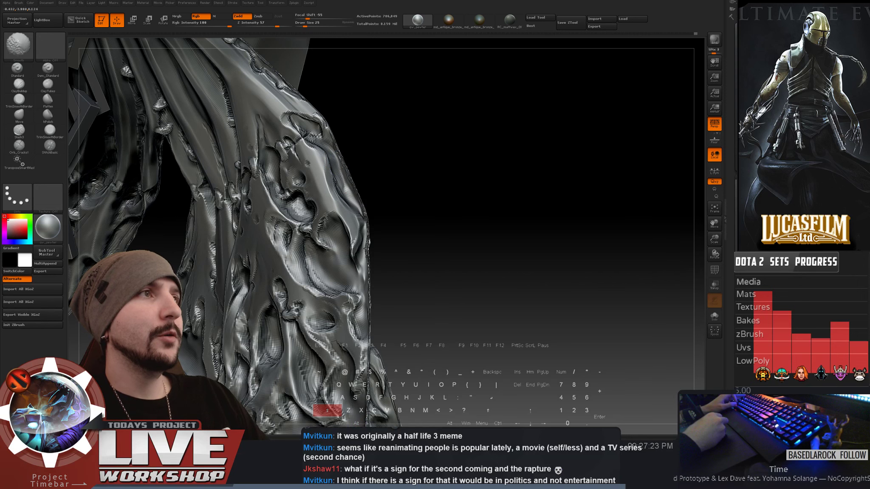
{"action": "mouse_move", "coordinate": [410, 173]}
{"action": "left_mouse_down", "text": "alt"}
{"action": "mouse_move", "coordinate": [480, 165]}
{"action": "mouse_move", "coordinate": [424, 182]}
{"action": "mouse_move", "coordinate": [426, 207]}
{"action": "mouse_move", "coordinate": [409, 190]}
{"action": "left_mouse_up", "text": "alt"}
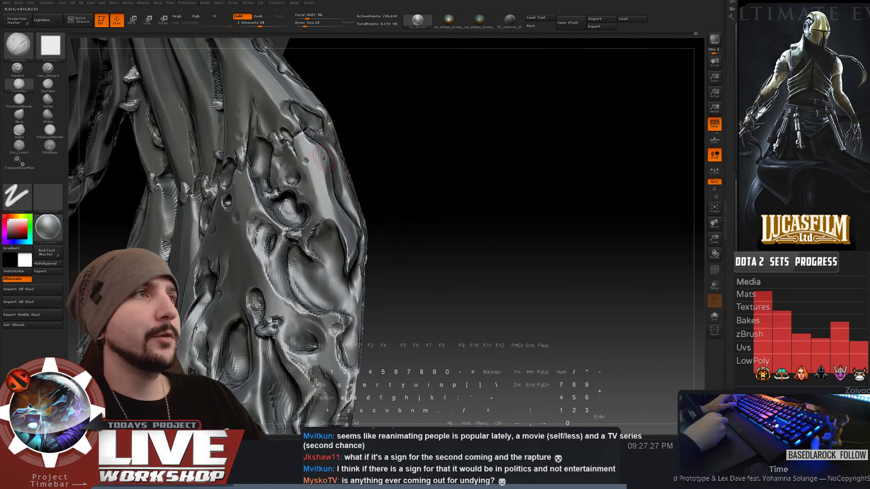
{"action": "key", "text": "alt"}
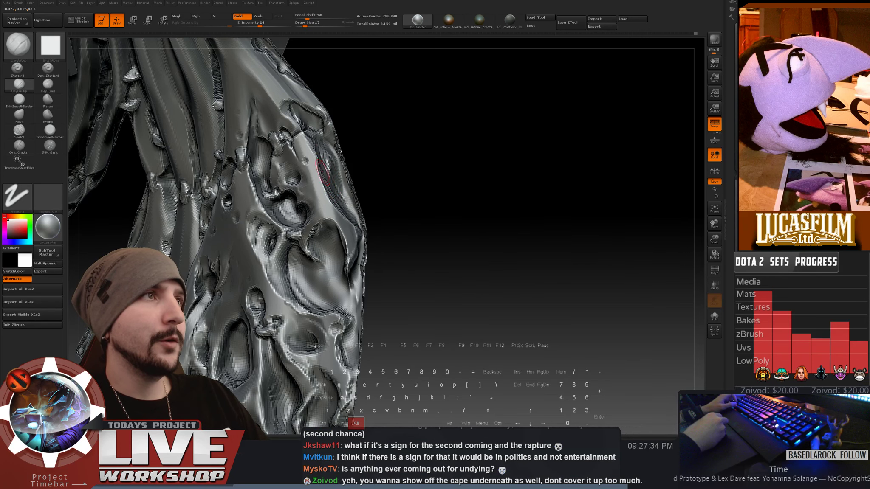
{"action": "left_click_drag", "start_coordinate": [372, 155], "coordinate": [305, 134]}
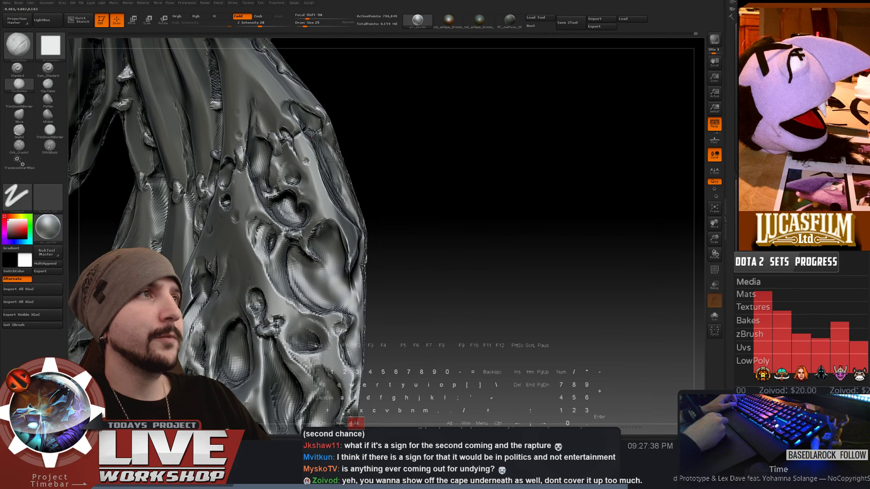
{"action": "mouse_move", "coordinate": [348, 144]}
{"action": "left_mouse_down"}
{"action": "mouse_move", "coordinate": [376, 133]}
{"action": "mouse_move", "coordinate": [312, 136]}
{"action": "left_mouse_up"}
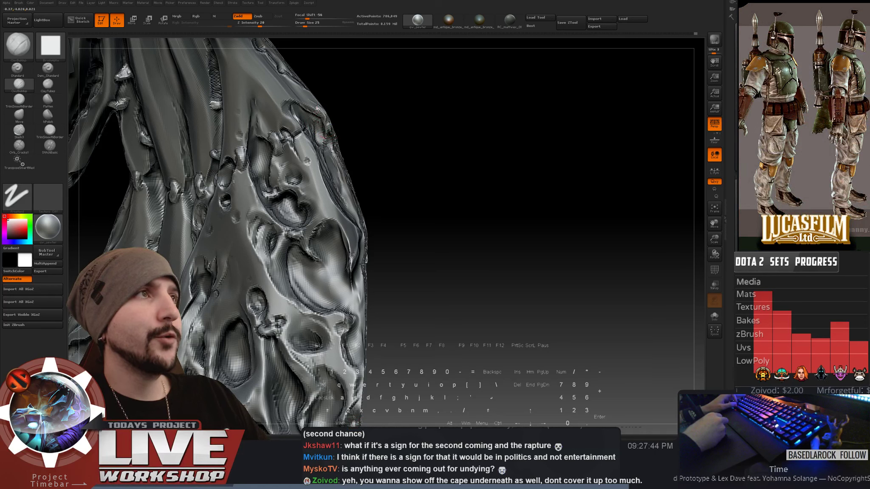
- Smooth and carve the small recess at the upper end of the outer-edge groove
{"action": "key", "text": "shift"}
{"action": "mouse_move", "coordinate": [325, 114]}
{"action": "left_mouse_down", "text": "shift"}
{"action": "mouse_move", "coordinate": [335, 144]}
{"action": "mouse_move", "coordinate": [362, 140]}
{"action": "mouse_move", "coordinate": [316, 143]}
{"action": "left_mouse_up", "text": "shift"}
{"action": "key", "text": "shift"}
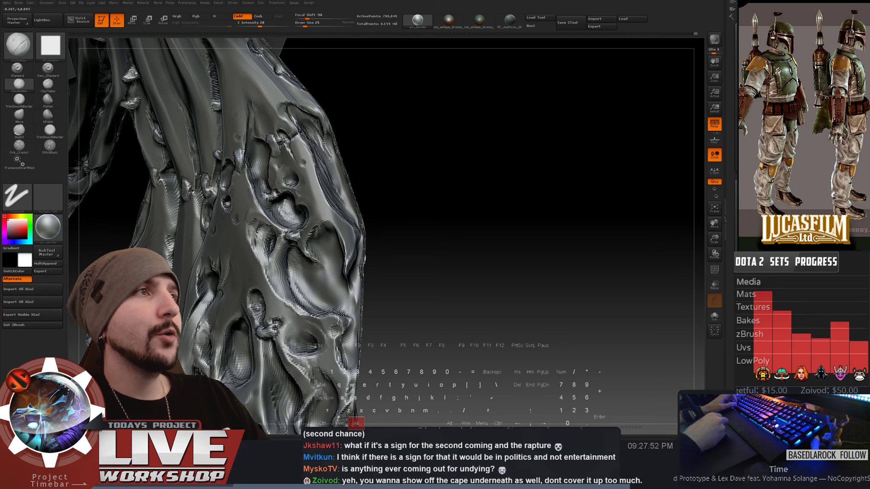
{"action": "left_click_drag", "start_coordinate": [319, 155], "coordinate": [316, 137], "text": "alt"}
{"action": "mouse_move", "coordinate": [460, 188]}
{"action": "left_mouse_down", "text": "alt"}
{"action": "mouse_move", "coordinate": [451, 156]}
{"action": "mouse_move", "coordinate": [485, 230]}
{"action": "mouse_move", "coordinate": [474, 225]}
{"action": "mouse_move", "coordinate": [488, 246]}
{"action": "mouse_move", "coordinate": [493, 229]}
{"action": "mouse_move", "coordinate": [493, 244]}
{"action": "mouse_move", "coordinate": [440, 200]}
{"action": "mouse_move", "coordinate": [507, 236]}
{"action": "left_mouse_up", "text": "alt"}
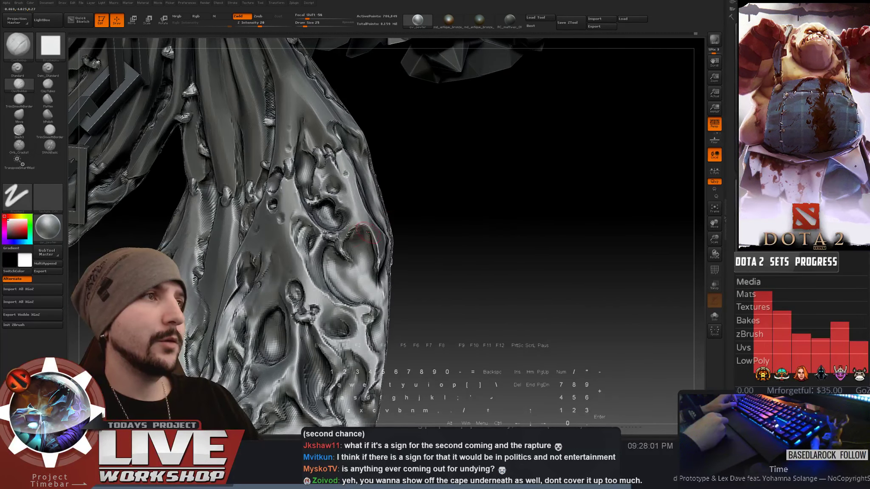
- Carve and smooth the strip between the large recess and the side flap's outer edge
{"action": "left_click_drag", "start_coordinate": [377, 259], "coordinate": [370, 264]}
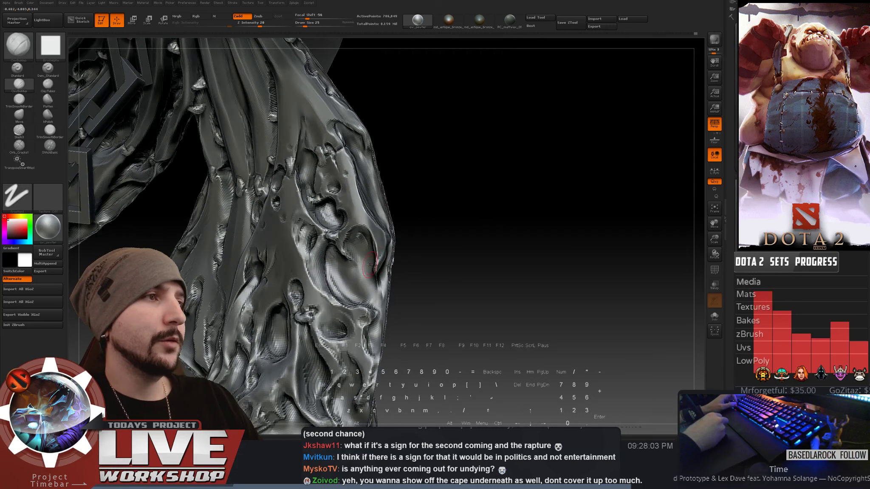
{"action": "key", "text": "shift"}
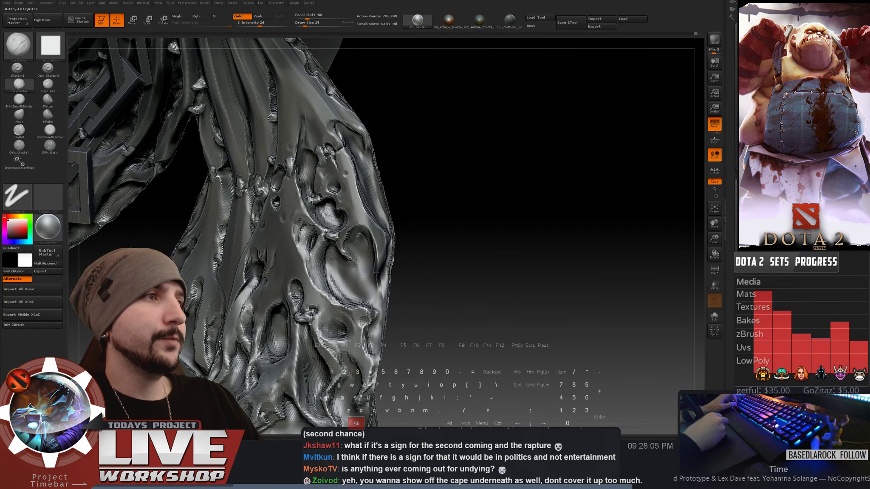
{"action": "key", "text": "alt"}
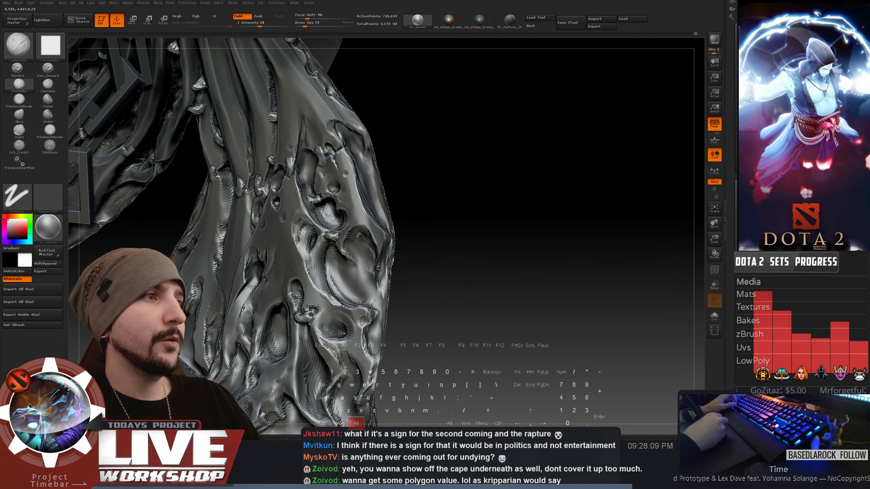
{"action": "key", "text": "shift"}
{"action": "mouse_move", "coordinate": [429, 263]}
{"action": "left_mouse_down"}
{"action": "mouse_move", "coordinate": [412, 276]}
{"action": "mouse_move", "coordinate": [367, 254]}
{"action": "mouse_move", "coordinate": [402, 260]}
{"action": "mouse_move", "coordinate": [393, 259]}
{"action": "left_mouse_up"}
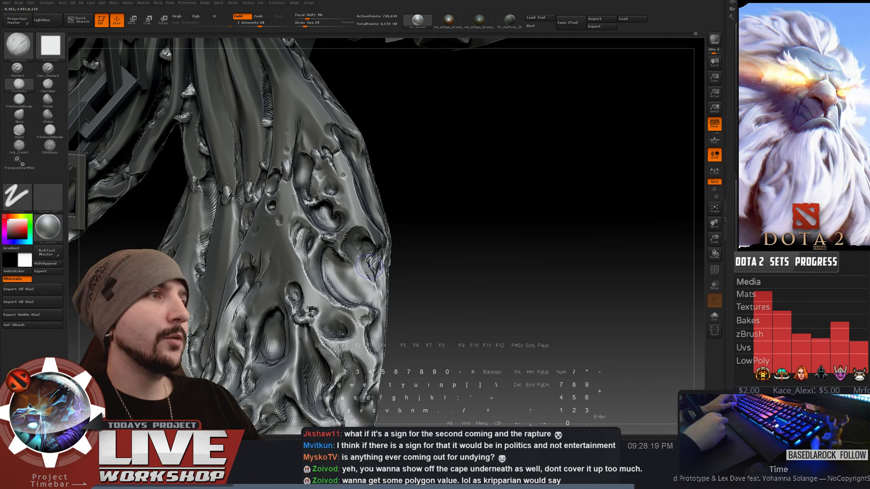
- Refine the outer rim of the large recess with alternating smoothing and carving strokes
{"action": "key", "text": "shift"}
{"action": "mouse_move", "coordinate": [419, 267]}
{"action": "left_mouse_down"}
{"action": "mouse_move", "coordinate": [446, 265]}
{"action": "mouse_move", "coordinate": [395, 259]}
{"action": "mouse_move", "coordinate": [420, 266]}
{"action": "mouse_move", "coordinate": [412, 264]}
{"action": "left_mouse_up"}
{"action": "key", "text": "shift"}
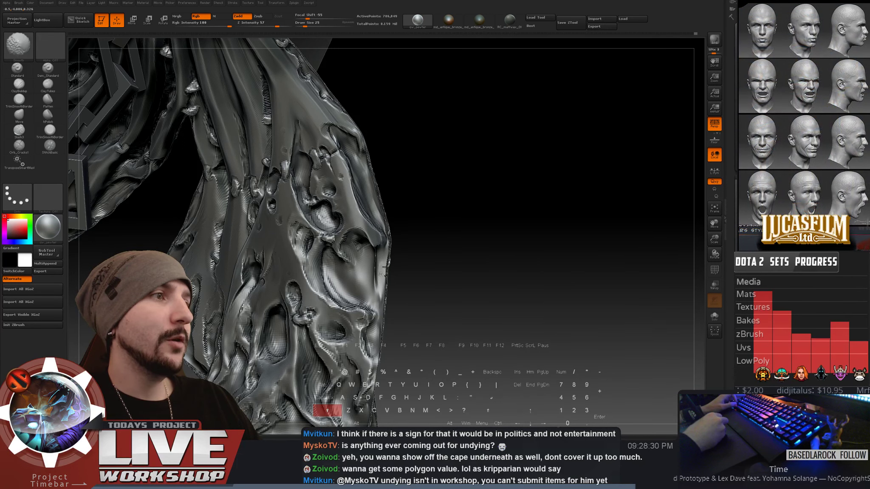
{"action": "left_click_drag", "start_coordinate": [379, 269], "coordinate": [378, 278], "text": "shift"}
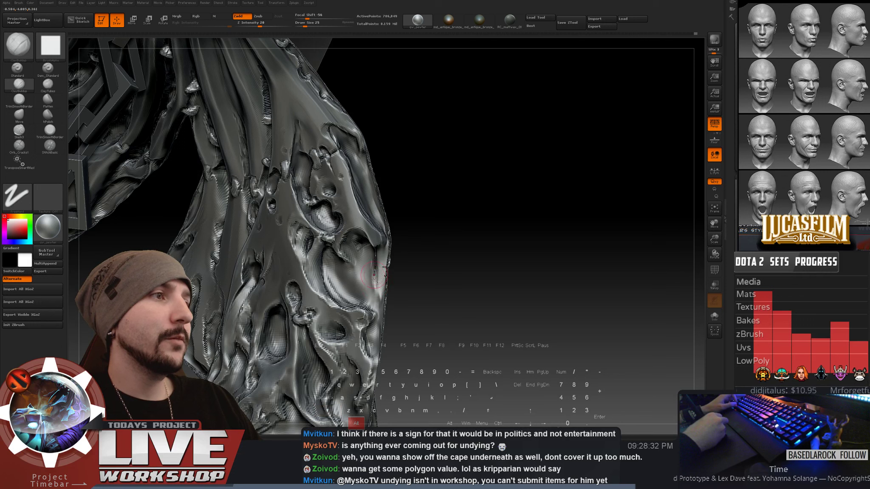
{"action": "key", "text": "shift"}
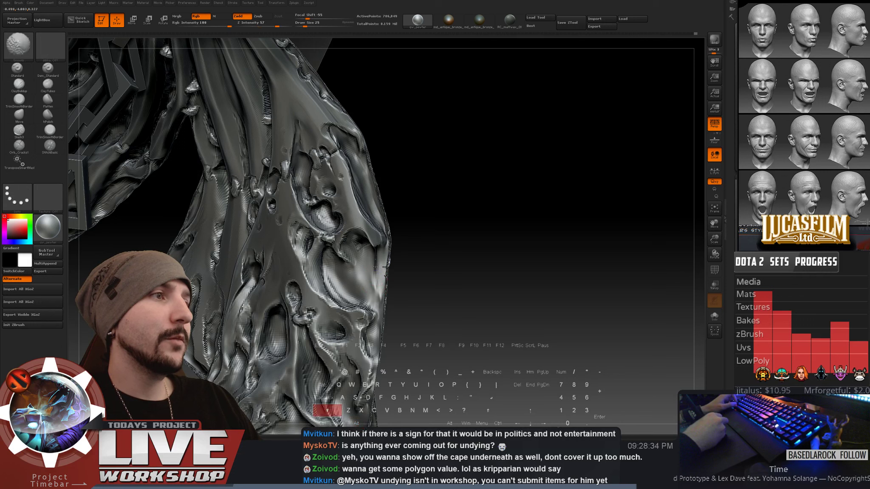
{"action": "left_click_drag", "start_coordinate": [381, 271], "coordinate": [377, 258], "text": "alt"}
{"action": "key", "text": "shift"}
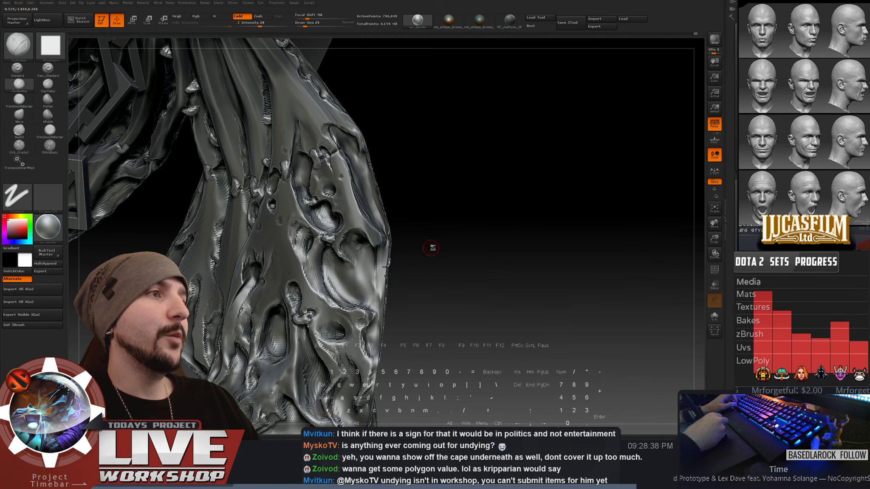
- Carve and smooth a ragged ridge across the floor of the large recess with a smaller brush
{"action": "mouse_move", "coordinate": [432, 247]}
{"action": "left_mouse_down", "text": "alt"}
{"action": "mouse_move", "coordinate": [449, 139]}
{"action": "mouse_move", "coordinate": [503, 228]}
{"action": "mouse_move", "coordinate": [534, 259]}
{"action": "mouse_move", "coordinate": [501, 206]}
{"action": "mouse_move", "coordinate": [524, 258]}
{"action": "mouse_move", "coordinate": [495, 262]}
{"action": "mouse_move", "coordinate": [521, 256]}
{"action": "mouse_move", "coordinate": [513, 292]}
{"action": "mouse_move", "coordinate": [497, 241]}
{"action": "mouse_move", "coordinate": [481, 246]}
{"action": "left_mouse_up", "text": "alt"}
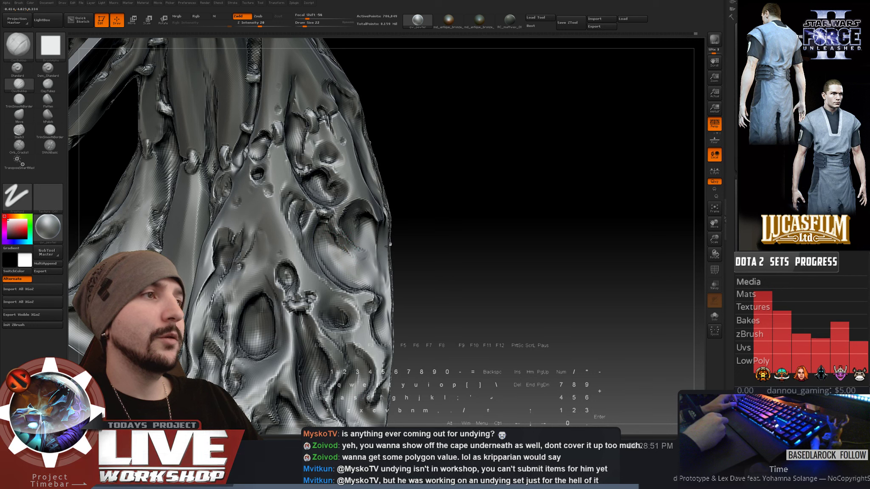
{"action": "key", "text": "alt"}
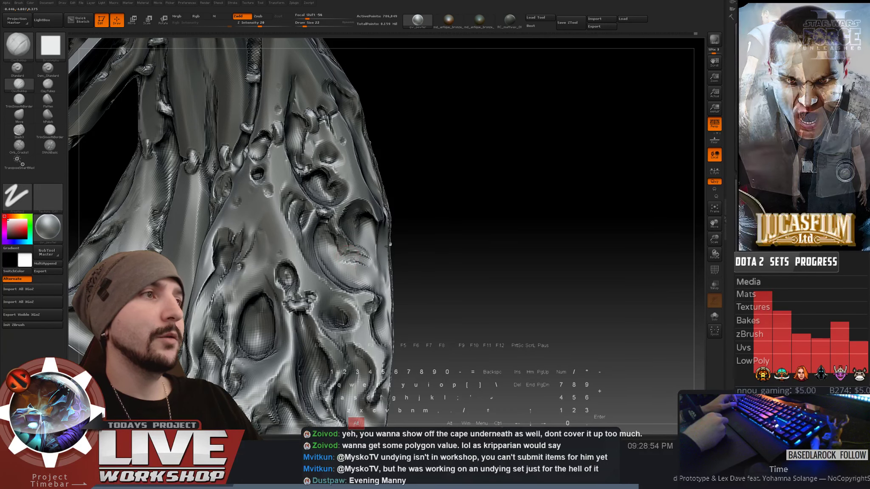
{"action": "key", "text": "s"}
{"action": "left_click_drag", "start_coordinate": [342, 255], "coordinate": [353, 258], "text": "alt"}
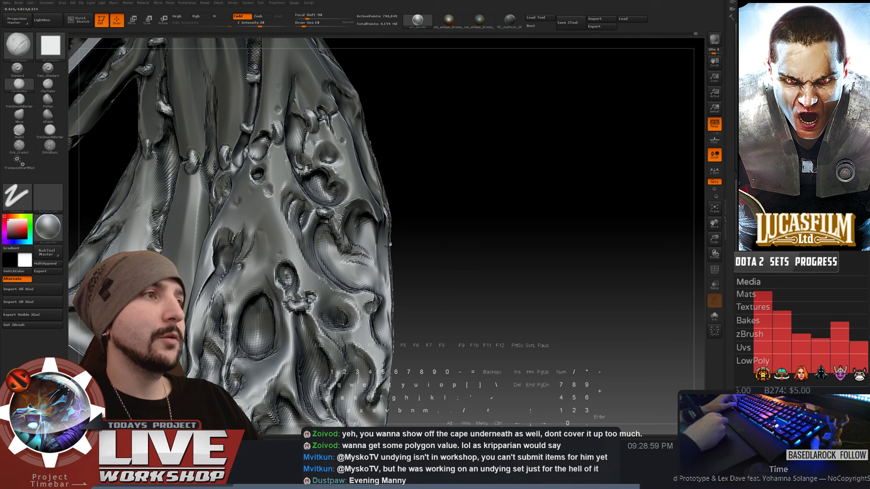
{"action": "key", "text": "shift"}
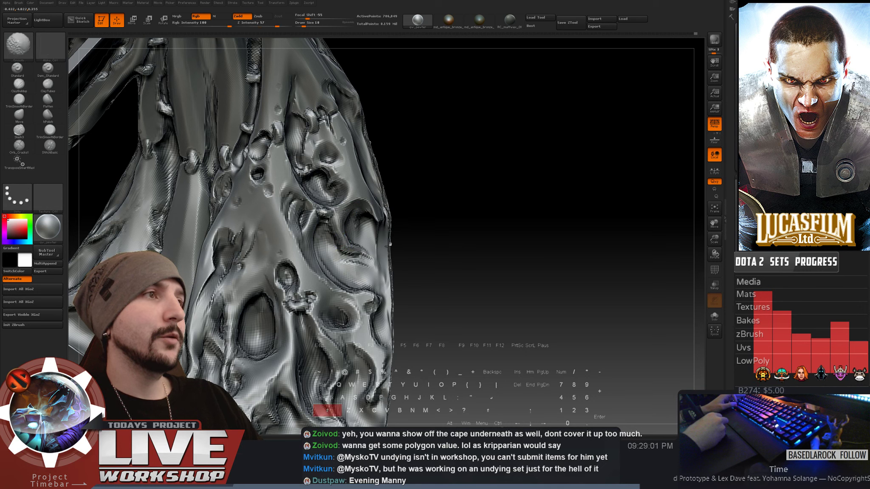
{"action": "key", "text": "alt"}
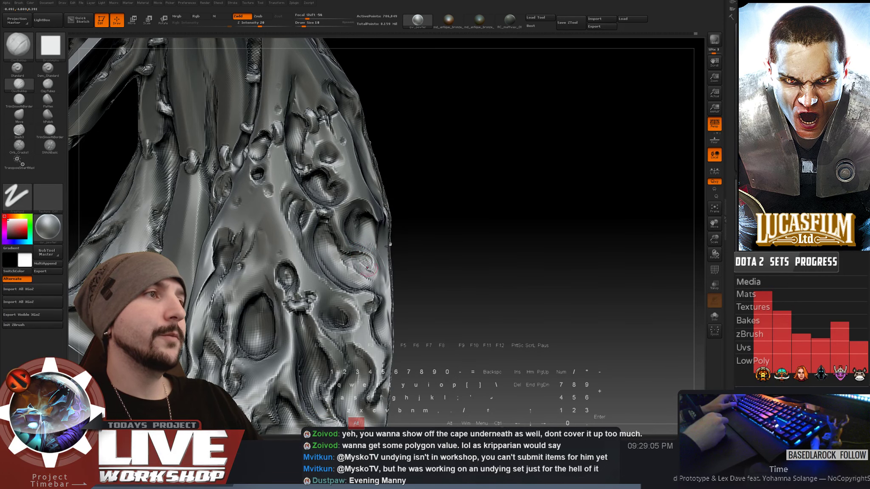
- Deepen and smooth the upper pocket of the large recess, defining its rim beside the side flap's outer edge
{"action": "left_click_drag", "start_coordinate": [422, 200], "coordinate": [372, 215]}
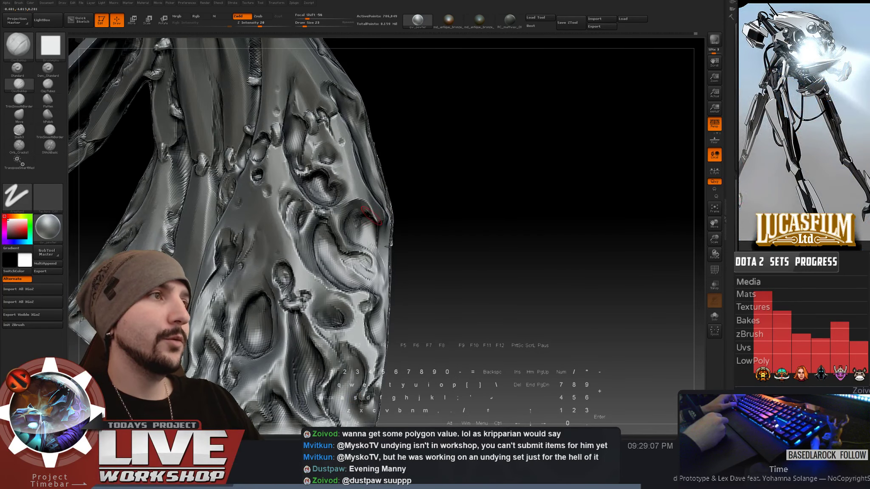
{"action": "key", "text": "alt"}
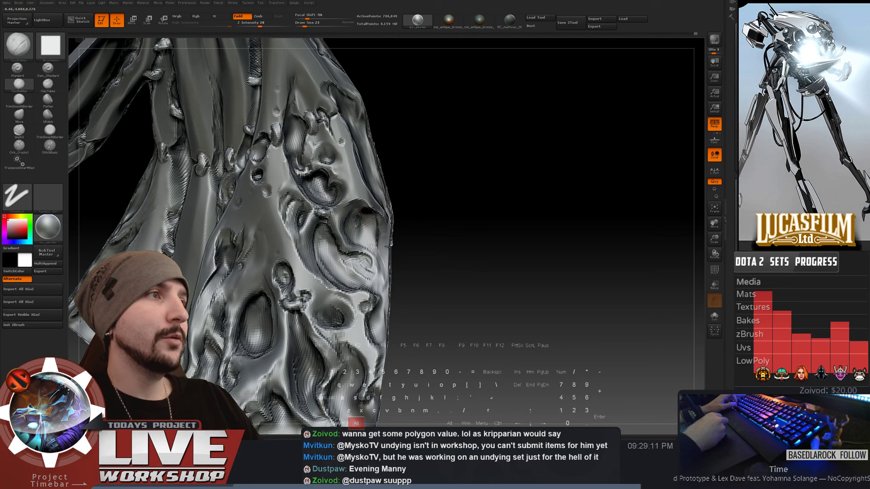
{"action": "key", "text": "shift"}
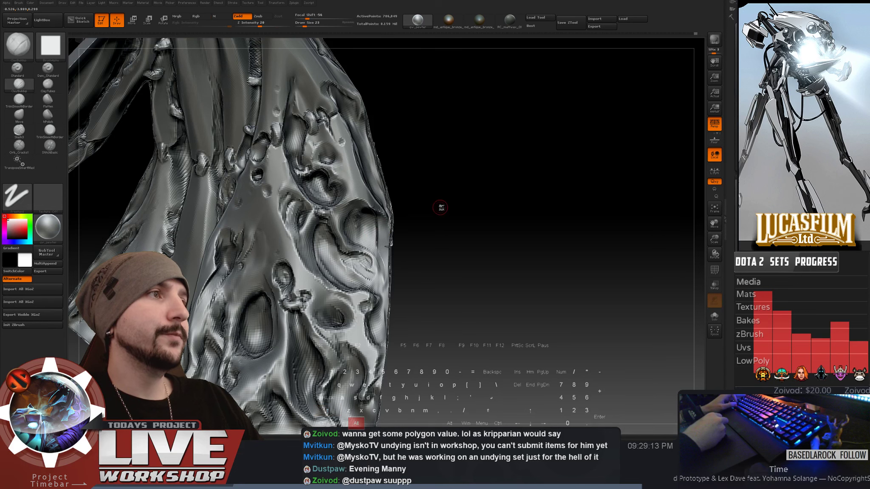
{"action": "mouse_move", "coordinate": [438, 206]}
{"action": "left_mouse_down"}
{"action": "mouse_move", "coordinate": [395, 206]}
{"action": "mouse_move", "coordinate": [373, 284]}
{"action": "left_mouse_up"}
{"action": "key", "text": "alt"}
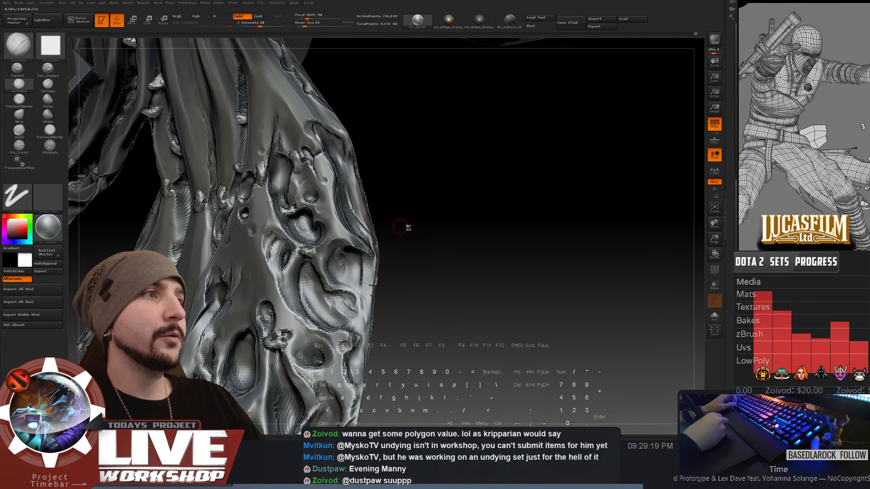
- Reshape the heart-shaped recess above the large one, carving a curved overhanging upper lip and smoothing its interior
{"action": "mouse_move", "coordinate": [408, 227]}
{"action": "left_mouse_down"}
{"action": "mouse_move", "coordinate": [510, 306]}
{"action": "mouse_move", "coordinate": [501, 217]}
{"action": "mouse_move", "coordinate": [521, 191]}
{"action": "mouse_move", "coordinate": [530, 197]}
{"action": "mouse_move", "coordinate": [548, 289]}
{"action": "mouse_move", "coordinate": [519, 180]}
{"action": "mouse_move", "coordinate": [389, 247]}
{"action": "left_mouse_up"}
{"action": "key", "text": "f"}
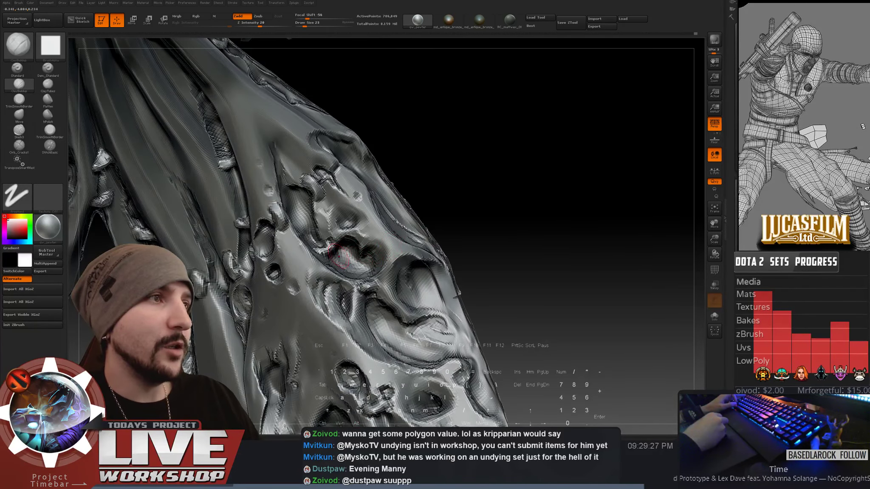
{"action": "right_click_drag", "start_coordinate": [334, 255], "coordinate": [310, 223]}
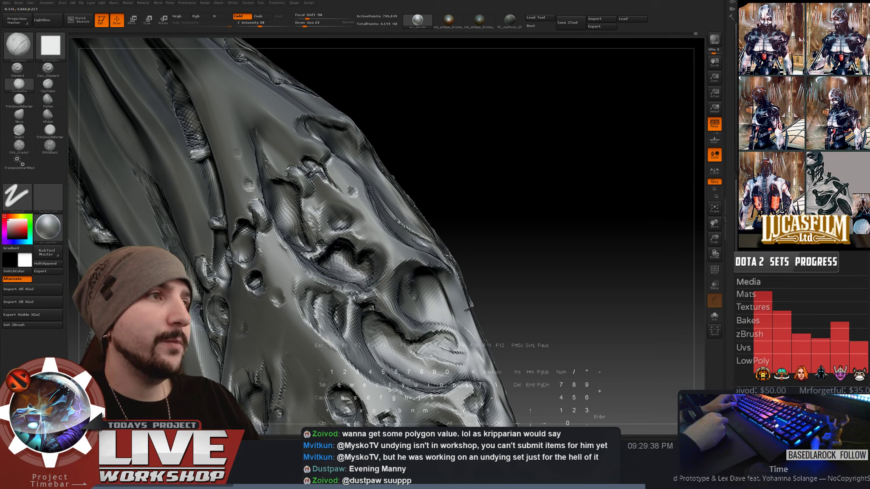
{"action": "key", "text": "shift"}
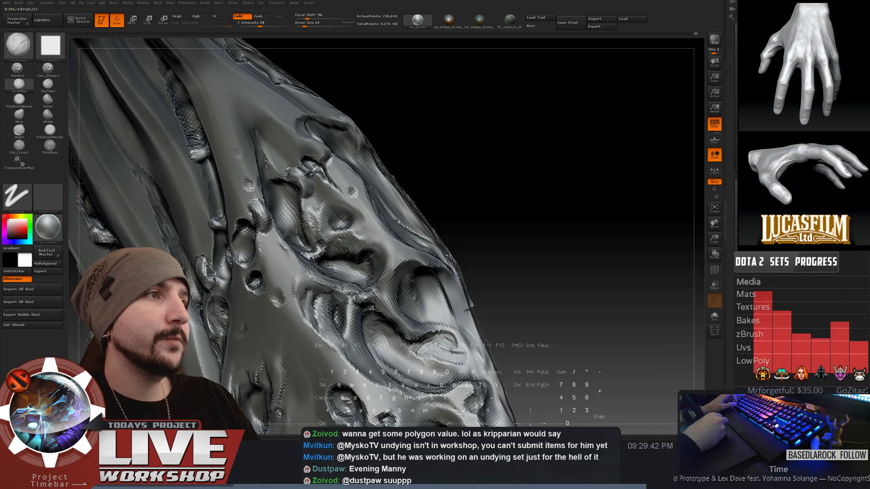
{"action": "key", "text": "shift"}
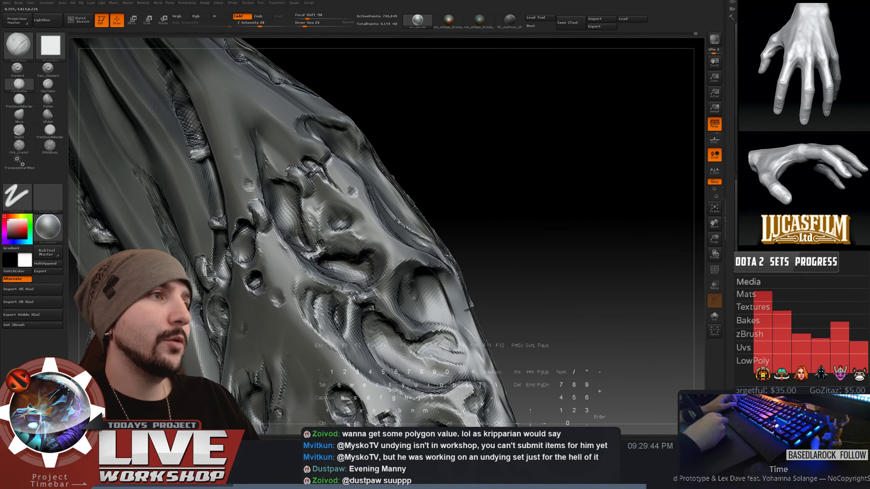
{"action": "mouse_move", "coordinate": [458, 220]}
{"action": "left_mouse_down", "text": "alt"}
{"action": "mouse_move", "coordinate": [458, 142]}
{"action": "mouse_move", "coordinate": [489, 304]}
{"action": "mouse_move", "coordinate": [353, 250]}
{"action": "left_mouse_up", "text": "alt"}
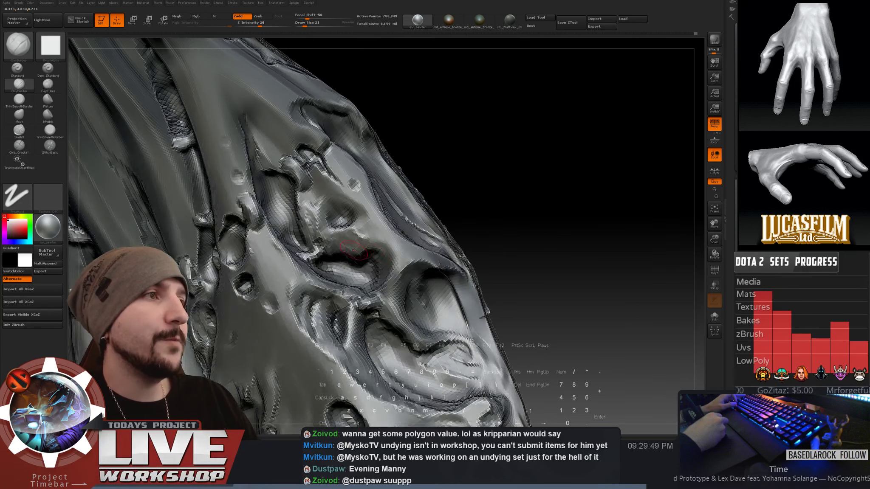
{"action": "key", "text": "shift"}
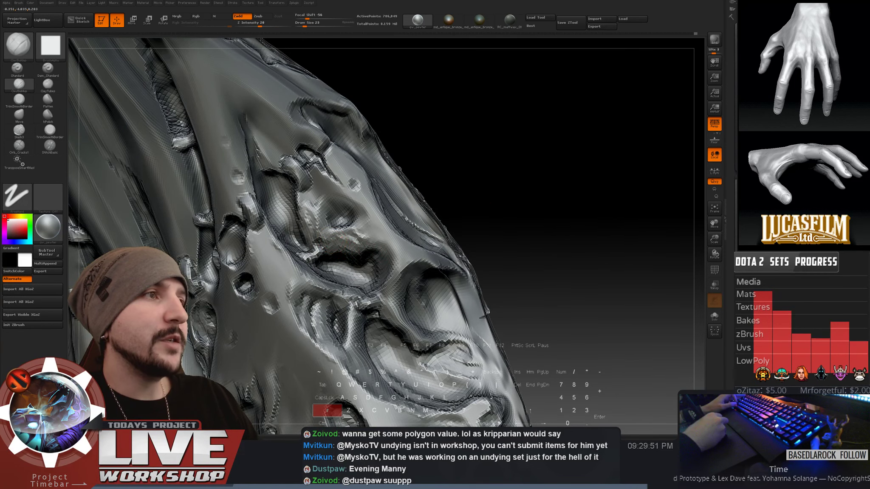
{"action": "key", "text": "shift"}
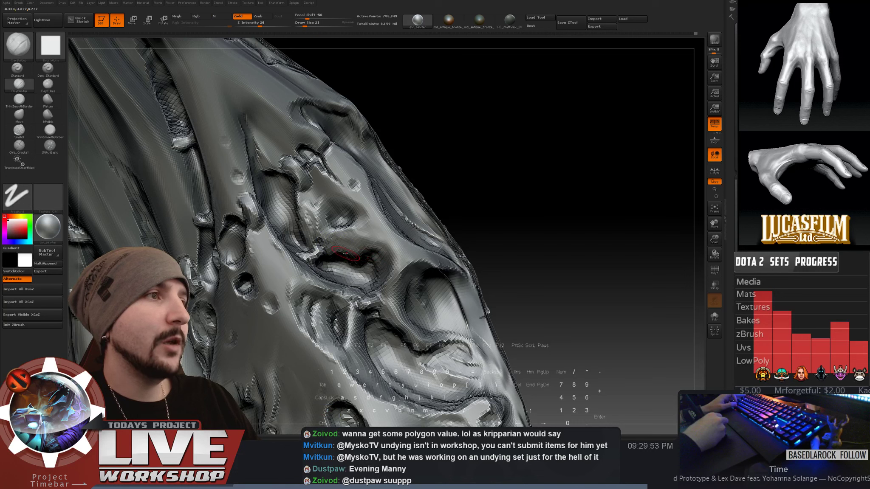
- Sculpt the small dent above the curved recess into a rounder hollow and smooth the surface around it with a larger brush
{"action": "key", "text": "]"}
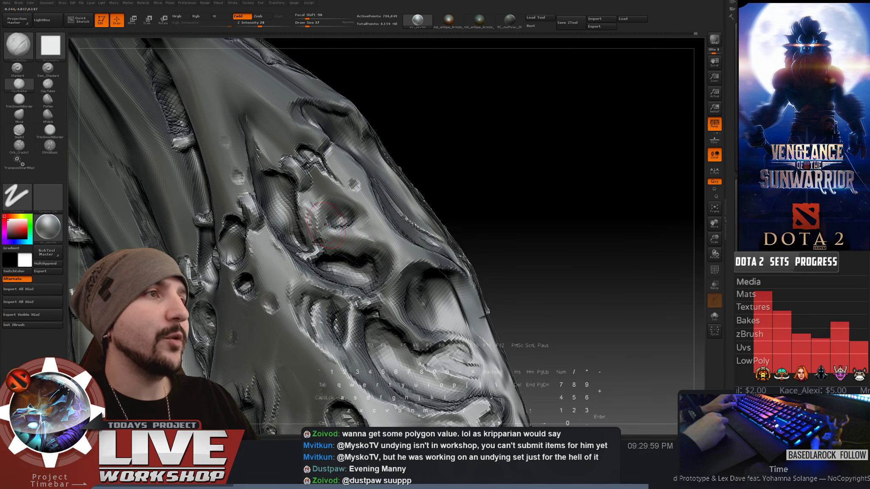
{"action": "key", "text": "s"}
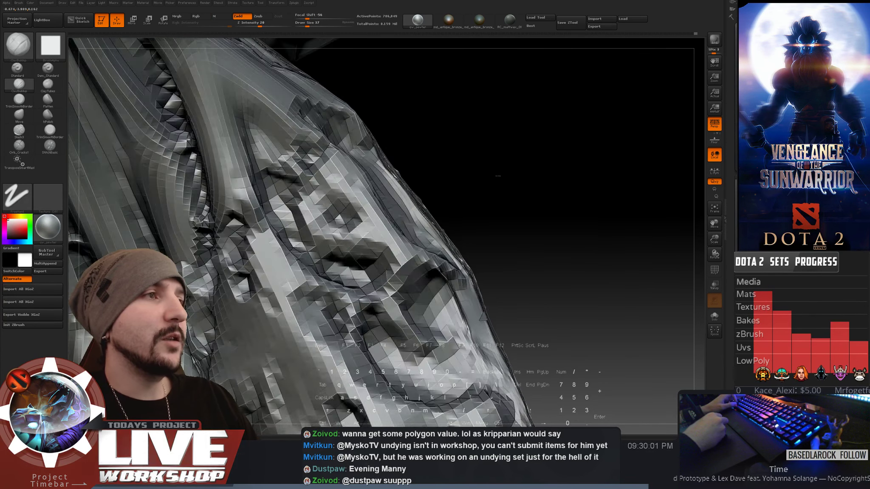
{"action": "left_click_drag", "start_coordinate": [376, 258], "coordinate": [356, 258]}
{"action": "key", "text": "]"}
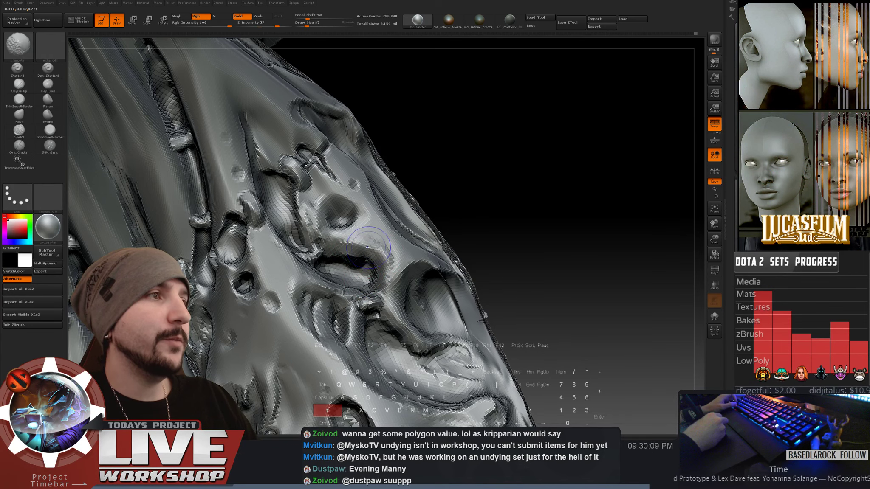
- Carve and smooth the rim of the small hole above the knotted strands in the middle of the side flap
{"action": "key", "text": "f"}
{"action": "mouse_move", "coordinate": [547, 199]}
{"action": "left_mouse_down"}
{"action": "mouse_move", "coordinate": [565, 246]}
{"action": "mouse_move", "coordinate": [547, 258]}
{"action": "mouse_move", "coordinate": [548, 248]}
{"action": "mouse_move", "coordinate": [553, 363]}
{"action": "mouse_move", "coordinate": [507, 170]}
{"action": "left_mouse_up"}
{"action": "key", "text": "shift"}
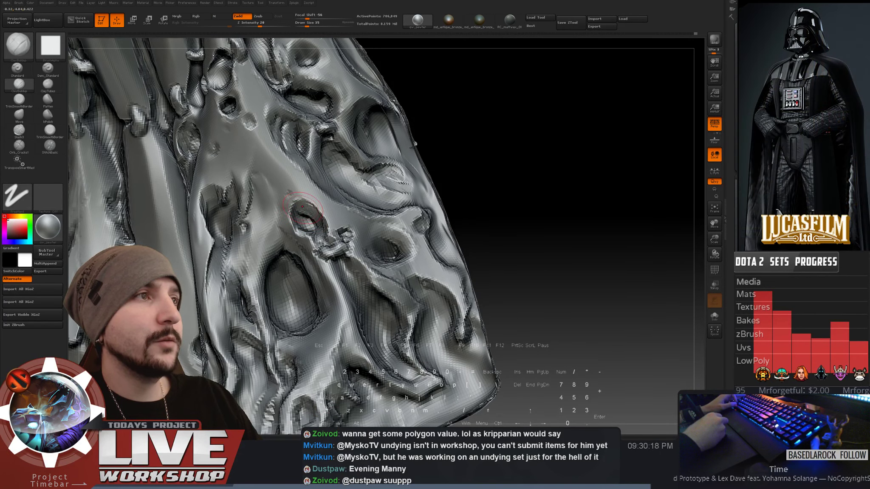
{"action": "left_click_drag", "start_coordinate": [312, 229], "coordinate": [319, 225], "text": "shift"}
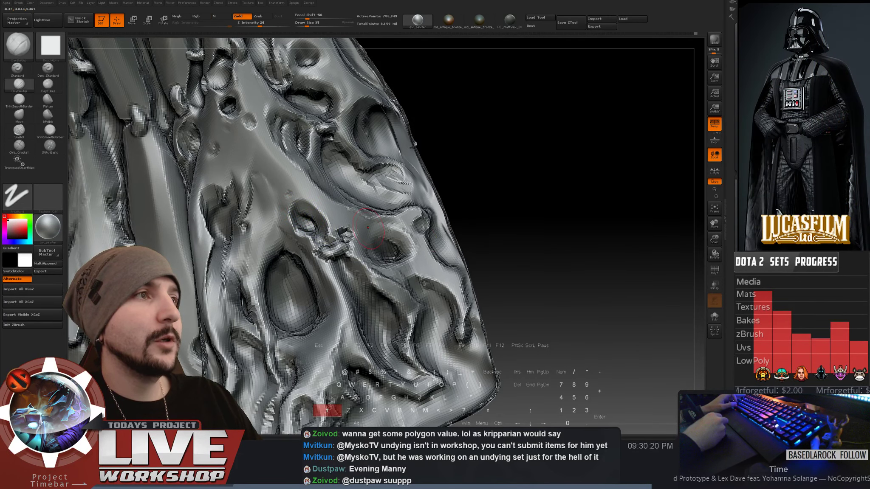
- Carve and smooth the round pit between the knotted strands and the side flap's outer edge with a smaller brush
{"action": "left_click_drag", "start_coordinate": [505, 225], "coordinate": [492, 142], "text": "alt"}
{"action": "mouse_move", "coordinate": [450, 204]}
{"action": "left_mouse_down"}
{"action": "mouse_move", "coordinate": [474, 205]}
{"action": "mouse_move", "coordinate": [489, 220]}
{"action": "mouse_move", "coordinate": [461, 238]}
{"action": "left_mouse_up"}
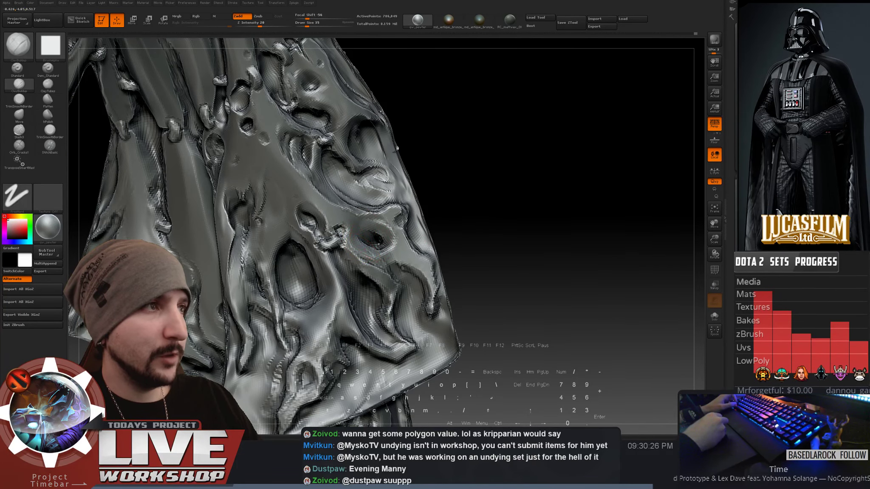
{"action": "mouse_move", "coordinate": [367, 236]}
{"action": "left_mouse_down", "text": "shift"}
{"action": "mouse_move", "coordinate": [364, 246]}
{"action": "mouse_move", "coordinate": [377, 242]}
{"action": "left_mouse_up", "text": "shift"}
{"action": "key", "text": "s"}
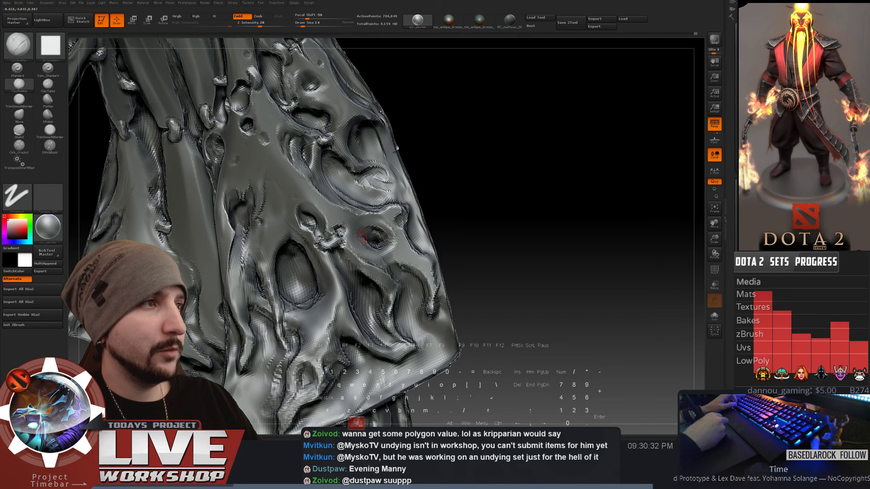
{"action": "key", "text": "shift"}
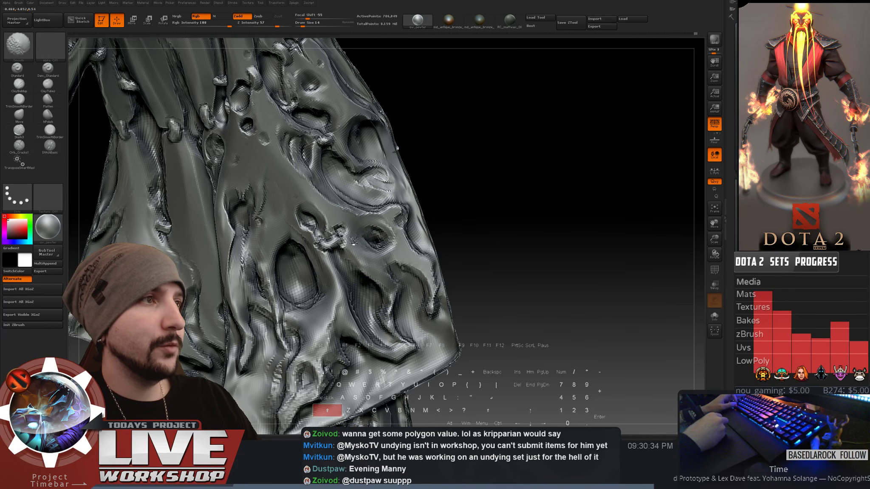
{"action": "left_click_drag", "start_coordinate": [518, 262], "coordinate": [494, 229], "text": "alt"}
- Save the ZTool as aba_cursed_2bbbb.ZTL, replacing the existing file
{"action": "key", "text": "ctrl+s"}
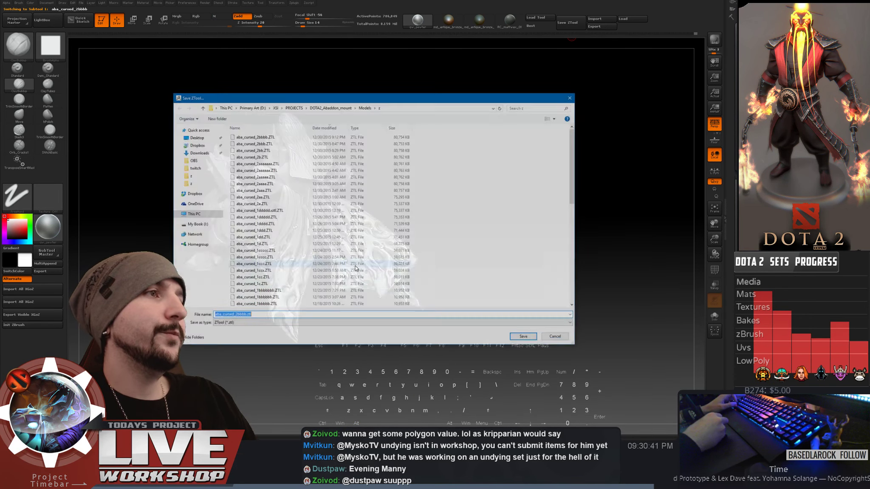
{"action": "left_click", "coordinate": [524, 338]}
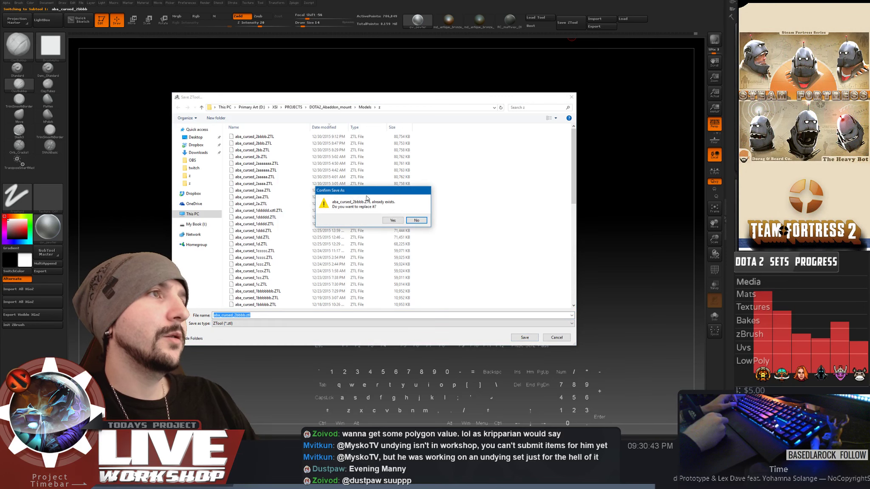
{"action": "left_click", "coordinate": [388, 219]}
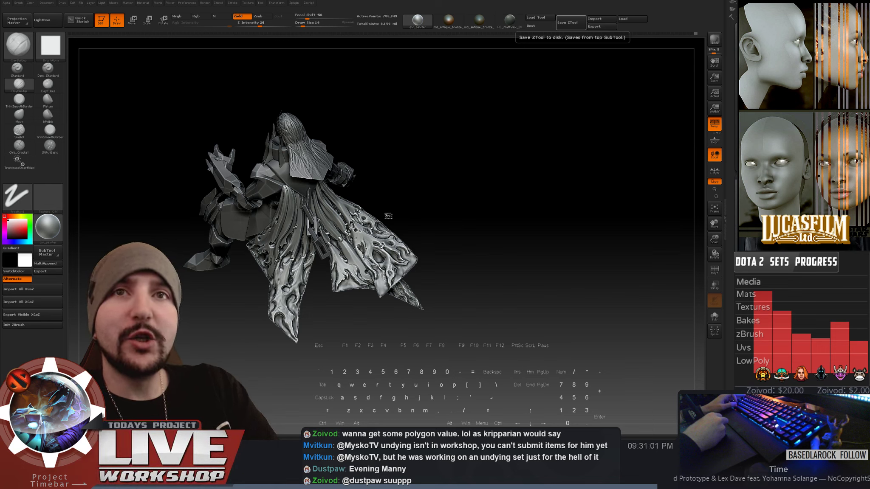
- View the whole character from a distance, and switch to Softimage to examine the low-poly cape on the mounted rider from several angles
{"action": "mouse_move", "coordinate": [507, 225]}
{"action": "left_mouse_down"}
{"action": "mouse_move", "coordinate": [544, 208]}
{"action": "mouse_move", "coordinate": [574, 222]}
{"action": "mouse_move", "coordinate": [528, 145]}
{"action": "left_mouse_up"}
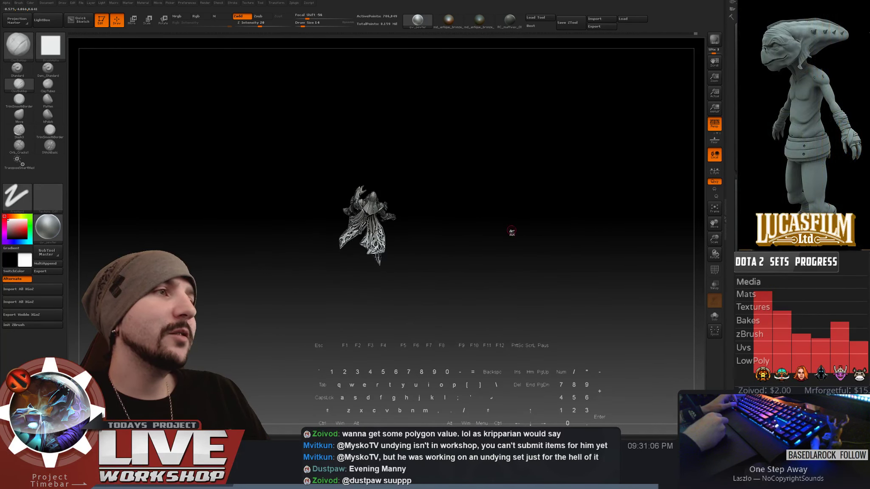
{"action": "left_click_drag", "start_coordinate": [510, 235], "coordinate": [509, 230]}
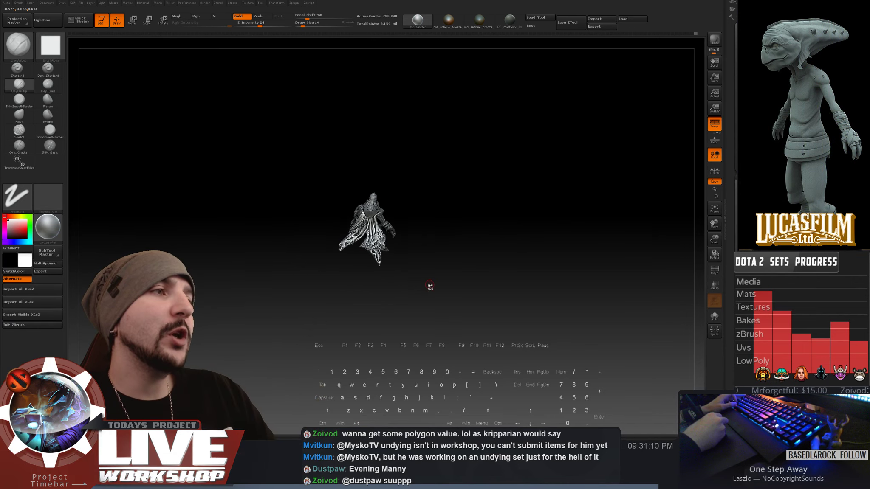
{"action": "key", "text": "alt+Tab"}
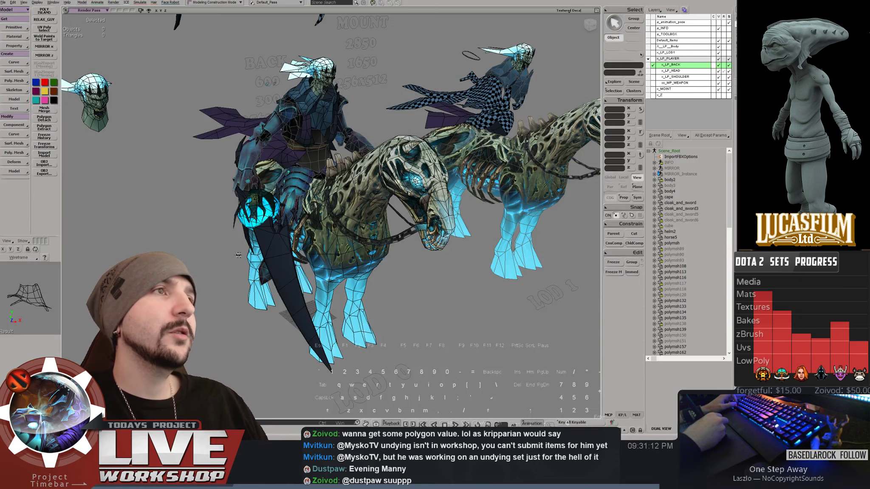
{"action": "right_click_drag", "start_coordinate": [239, 255], "coordinate": [311, 187]}
{"action": "scroll", "coordinate": [293, 256], "scroll_direction": "down", "scroll_amount": 5}
{"action": "scroll", "coordinate": [360, 281], "scroll_direction": "up", "scroll_amount": 5}
{"action": "left_click", "coordinate": [304, 184]}
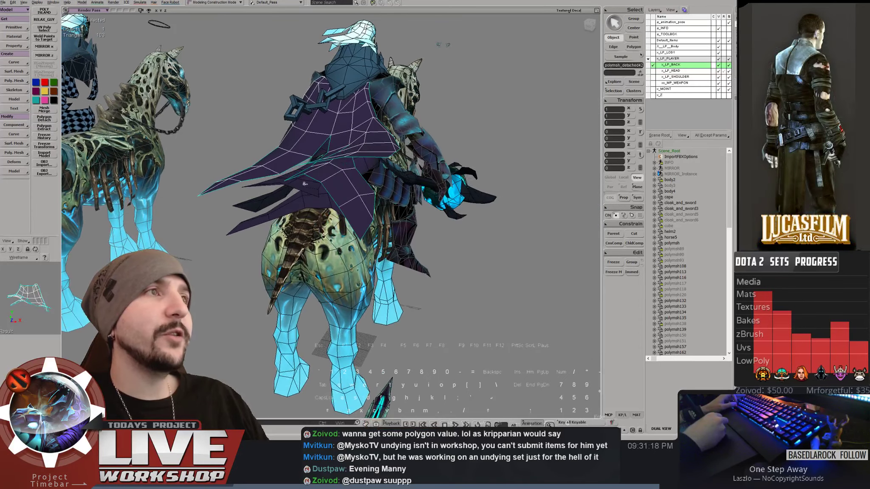
{"action": "right_click_drag", "start_coordinate": [324, 255], "coordinate": [434, 262]}
{"action": "key", "text": "space"}
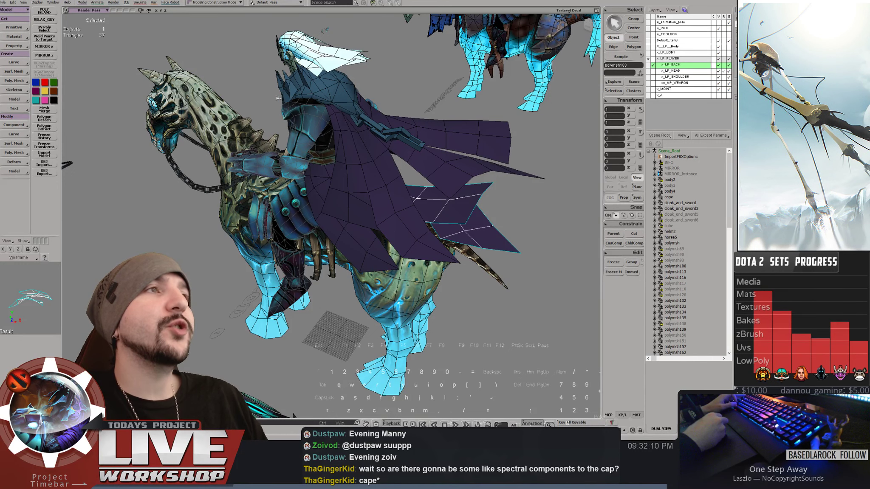
{"action": "left_click_drag", "start_coordinate": [278, 98], "coordinate": [314, 45]}
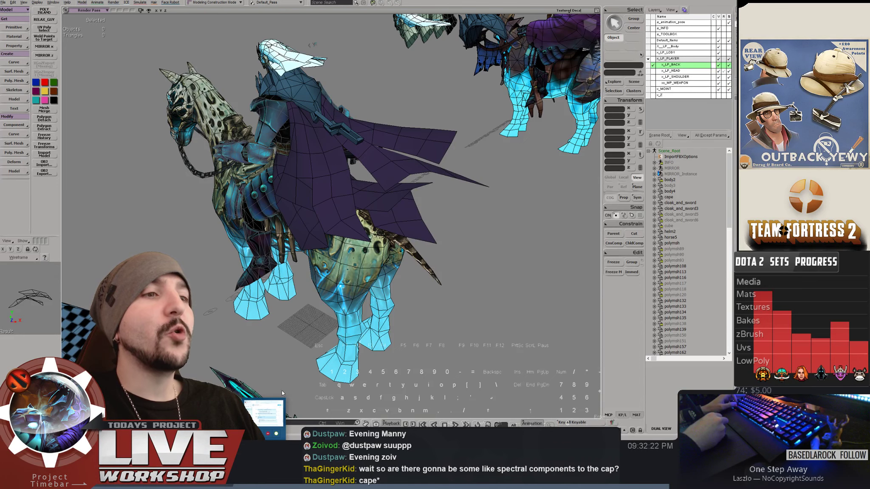
- Return to ZBrush and view the caped character from the side
{"action": "key", "text": "alt+Tab"}
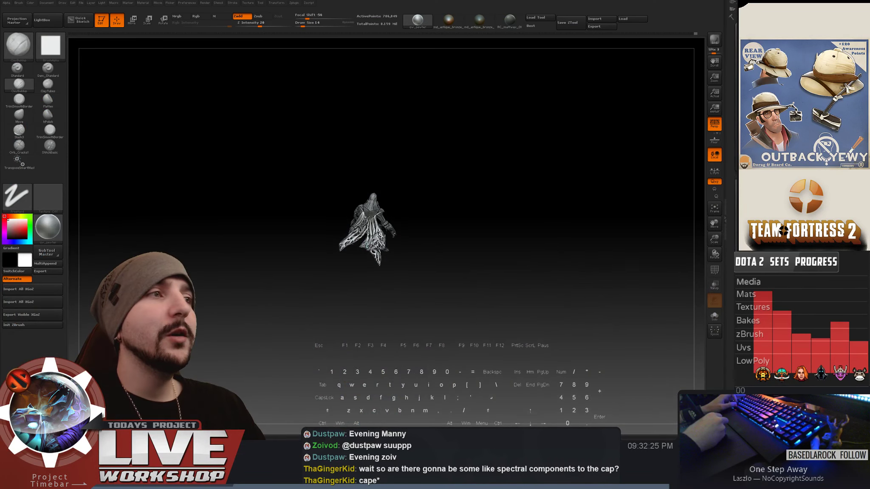
{"action": "left_click_drag", "start_coordinate": [504, 303], "coordinate": [374, 282]}
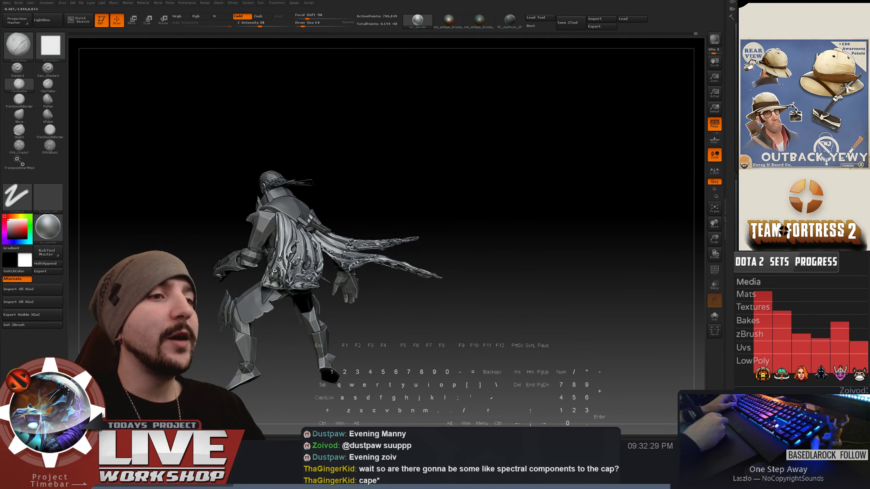
- Switch to Softimage and examine the low-poly cape and the cloth pieces beneath it on the mounted rider from several angles
{"action": "key", "text": "alt+Tab"}
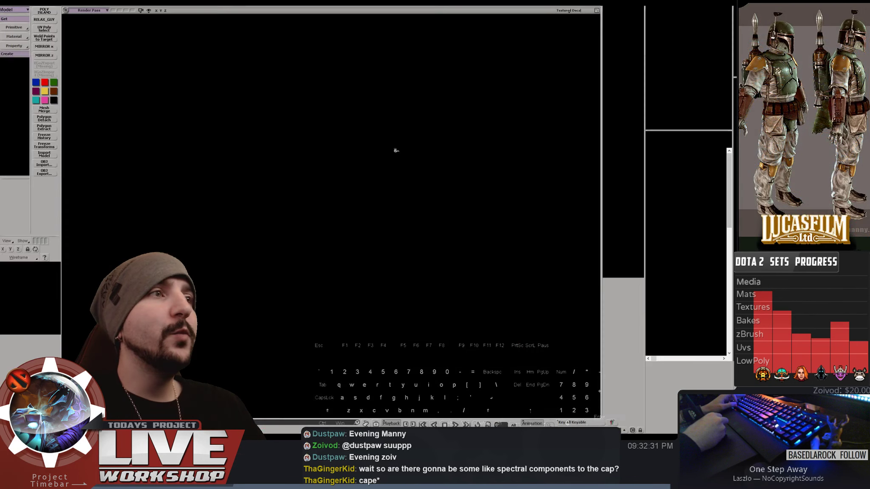
{"action": "middle_click_drag", "start_coordinate": [448, 204], "coordinate": [363, 171]}
{"action": "left_click", "coordinate": [317, 133], "text": "shift"}
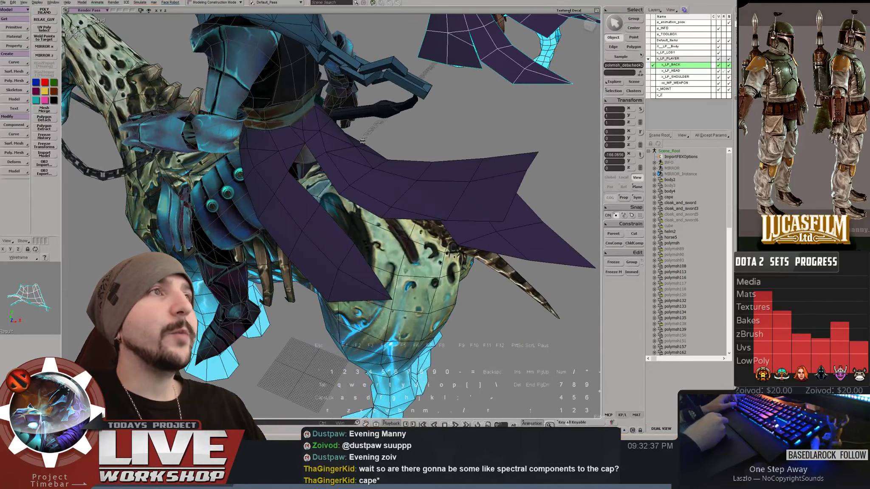
{"action": "middle_click_drag", "start_coordinate": [363, 140], "coordinate": [339, 89]}
{"action": "left_click", "coordinate": [349, 166]}
{"action": "left_click", "coordinate": [444, 110]}
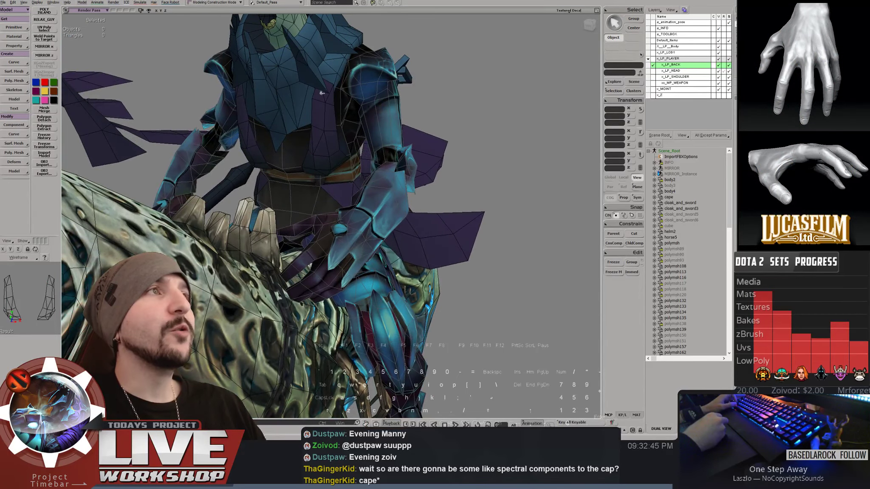
{"action": "middle_click_drag", "start_coordinate": [467, 121], "coordinate": [212, 225]}
{"action": "left_click", "coordinate": [399, 211]}
{"action": "left_click", "coordinate": [264, 184]}
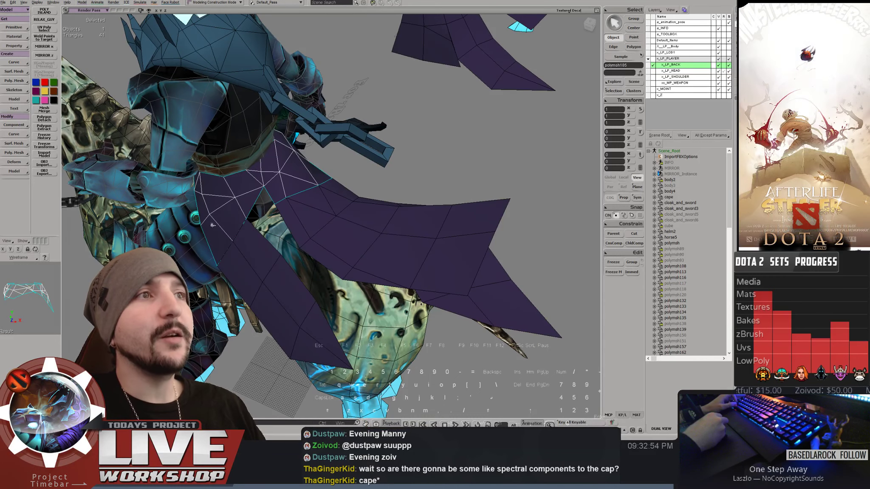
{"action": "middle_click_drag", "start_coordinate": [332, 193], "coordinate": [404, 147]}
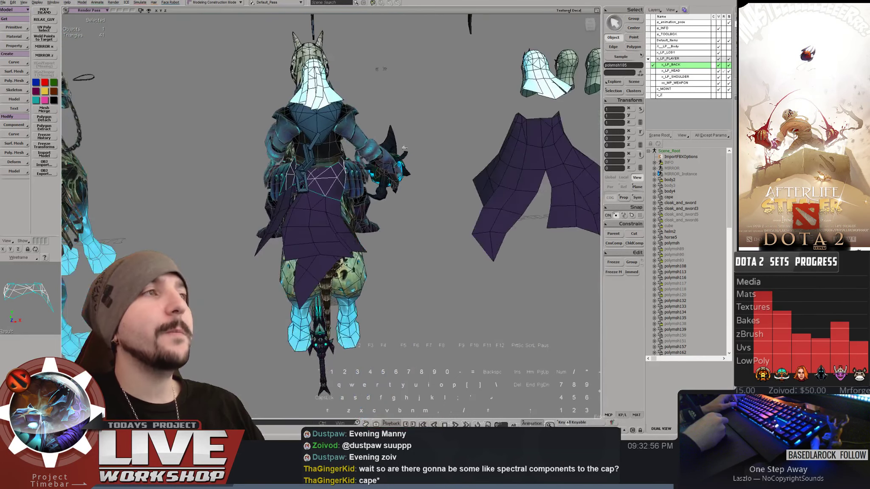
- Undo the cape's moves away from the rider and inspect its low-poly panels from behind
{"action": "left_click", "coordinate": [323, 212]}
{"action": "key", "text": "ctrl+z"}
{"action": "key", "text": "ctrl+z"}
{"action": "key", "text": "a"}
{"action": "left_click_drag", "start_coordinate": [332, 170], "coordinate": [443, 171]}
{"action": "key", "text": "ctrl+z"}
{"action": "middle_click_drag", "start_coordinate": [425, 149], "coordinate": [385, 175]}
{"action": "key", "text": "space"}
{"action": "left_click", "coordinate": [395, 263]}
{"action": "middle_click_drag", "start_coordinate": [395, 264], "coordinate": [422, 286]}
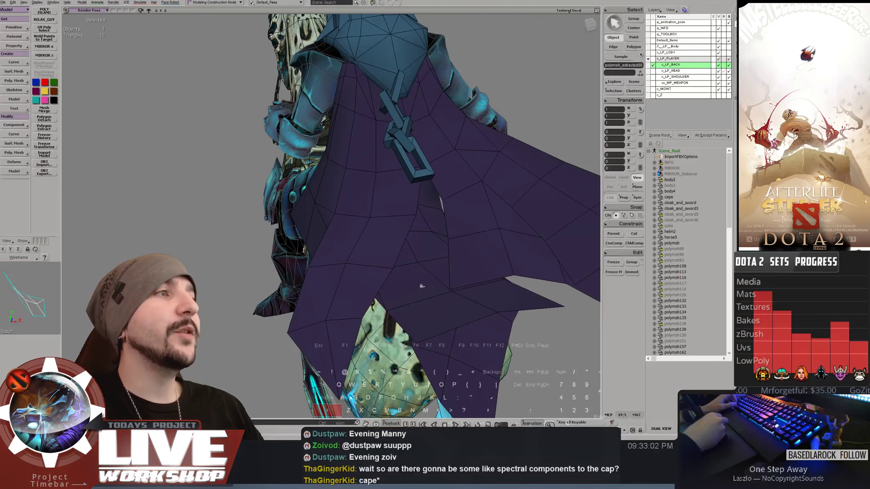
- Move the upper cape aside to inspect the waist cloth underneath, and restore it to its place on the rider
{"action": "left_click", "coordinate": [421, 287], "text": "shift"}
{"action": "key", "text": "a"}
{"action": "left_click_drag", "start_coordinate": [421, 286], "coordinate": [339, 238]}
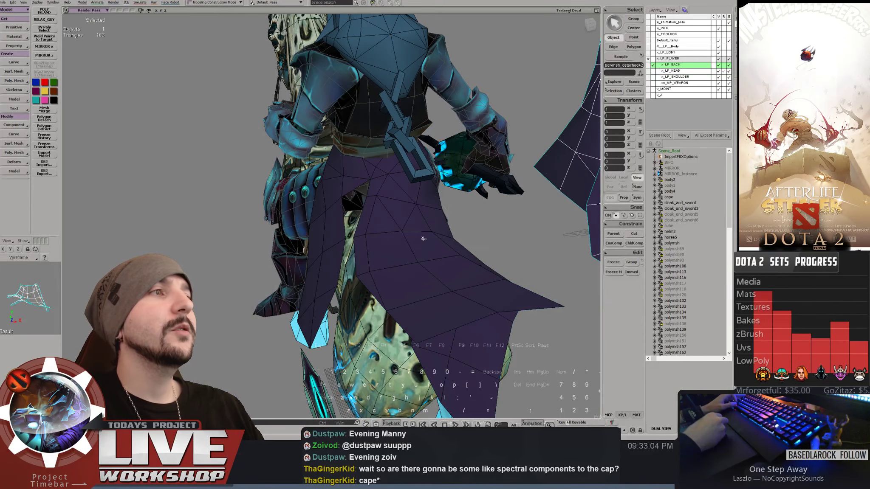
{"action": "key", "text": "ctrl+z"}
{"action": "key", "text": "space"}
{"action": "left_click", "coordinate": [383, 189]}
{"action": "middle_click_drag", "start_coordinate": [383, 188], "coordinate": [347, 177]}
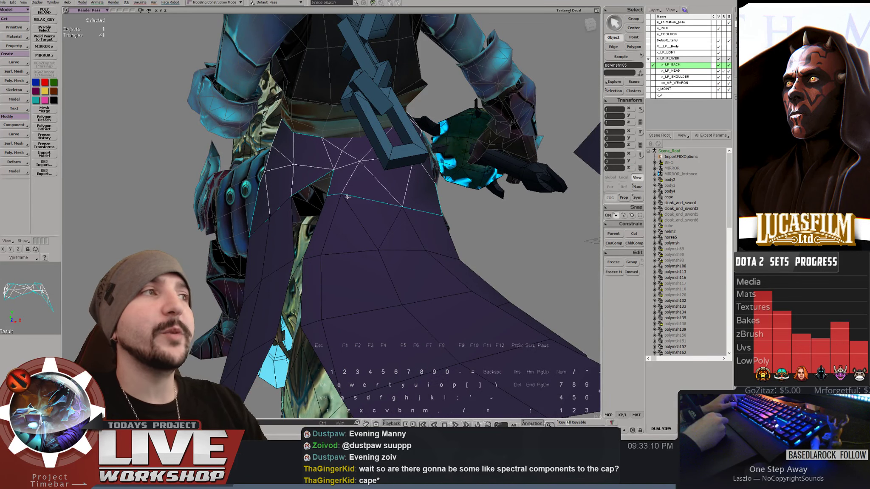
{"action": "middle_click_drag", "start_coordinate": [388, 188], "coordinate": [366, 223]}
{"action": "left_click", "coordinate": [501, 162]}
{"action": "key", "text": "ctrl+shift+r"}
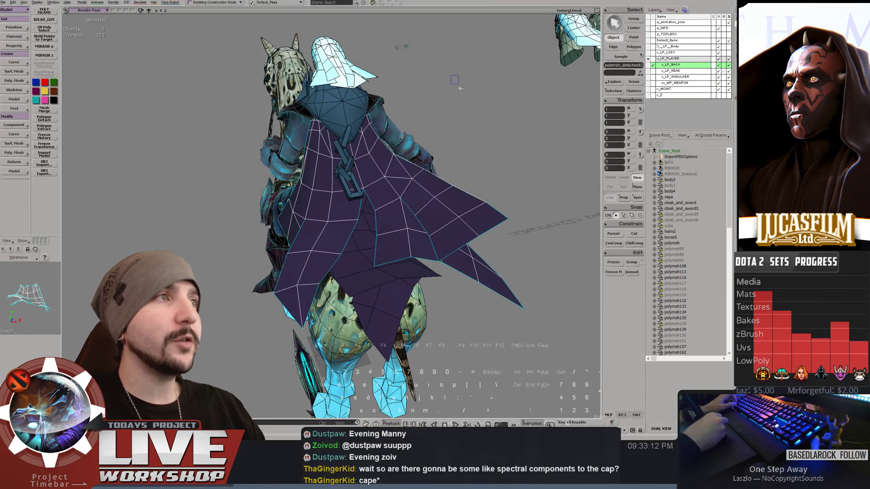
- Deselect the cape and view the whole rider and horse from the front side
{"action": "left_click_drag", "start_coordinate": [459, 86], "coordinate": [464, 91]}
{"action": "middle_click_drag", "start_coordinate": [463, 91], "coordinate": [423, 170]}
{"action": "key", "text": "space"}
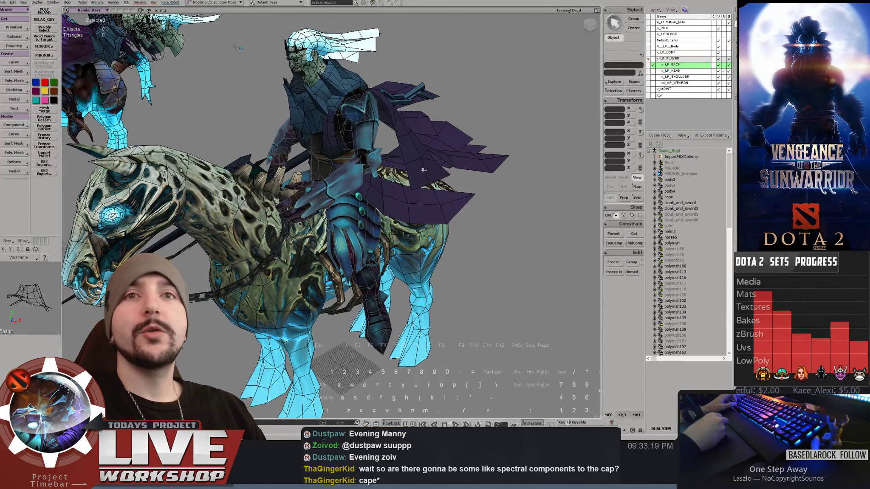
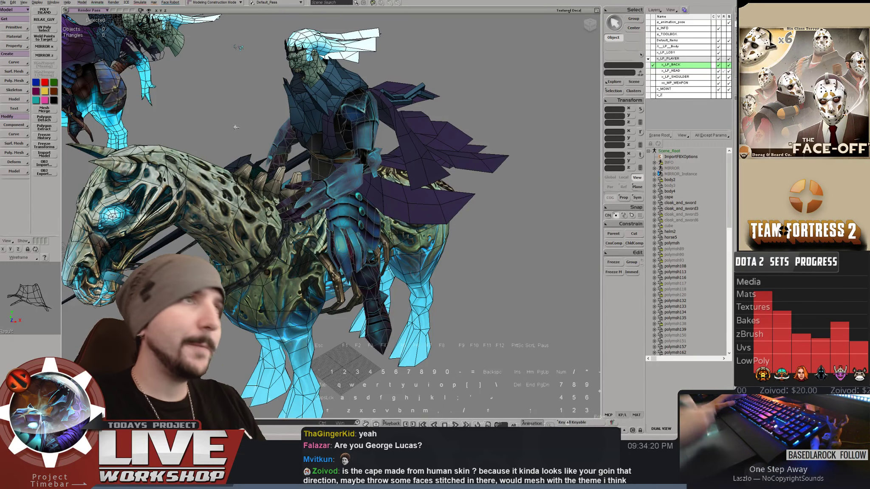
{"action": "key", "text": "alt"}
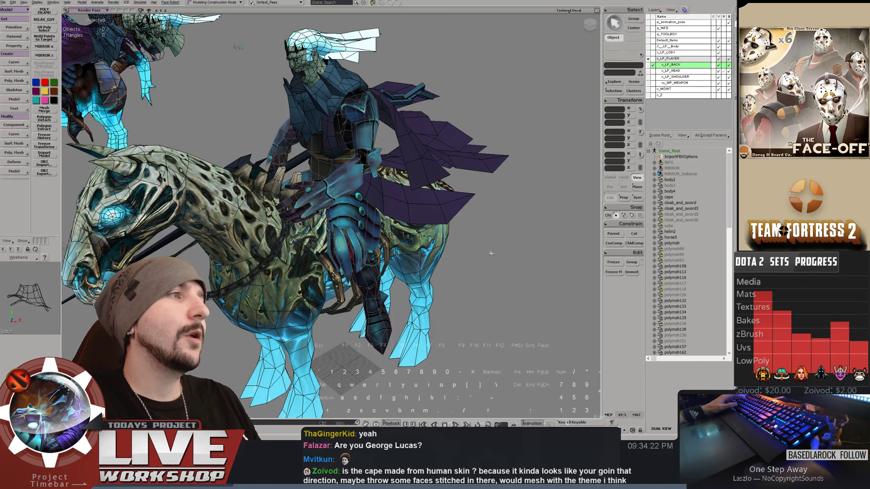
{"action": "left_click_drag", "start_coordinate": [492, 254], "coordinate": [524, 147], "text": "alt"}
- Switch back to ZBrush, isolate the cape from the character, and frame the side flap's pitted area from behind
{"action": "key", "text": "alt+Tab"}
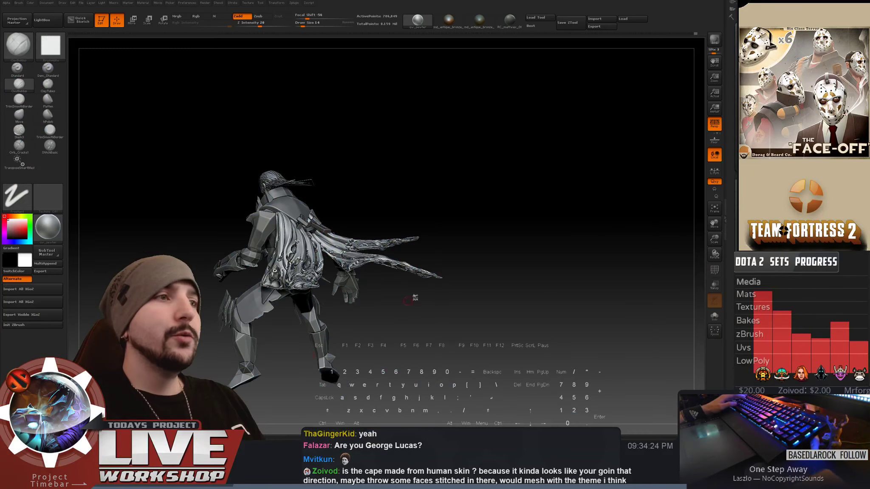
{"action": "mouse_move", "coordinate": [481, 312]}
{"action": "left_mouse_down"}
{"action": "mouse_move", "coordinate": [499, 317]}
{"action": "mouse_move", "coordinate": [545, 295]}
{"action": "mouse_move", "coordinate": [515, 248]}
{"action": "mouse_move", "coordinate": [520, 245]}
{"action": "mouse_move", "coordinate": [563, 309]}
{"action": "mouse_move", "coordinate": [546, 301]}
{"action": "mouse_move", "coordinate": [560, 304]}
{"action": "mouse_move", "coordinate": [558, 294]}
{"action": "mouse_move", "coordinate": [552, 313]}
{"action": "left_mouse_up"}
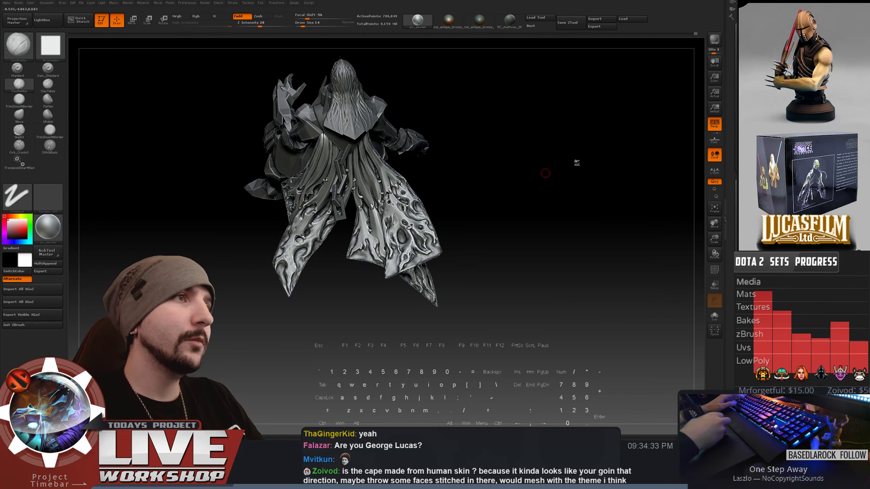
{"action": "left_click_drag", "start_coordinate": [701, 237], "coordinate": [579, 201]}
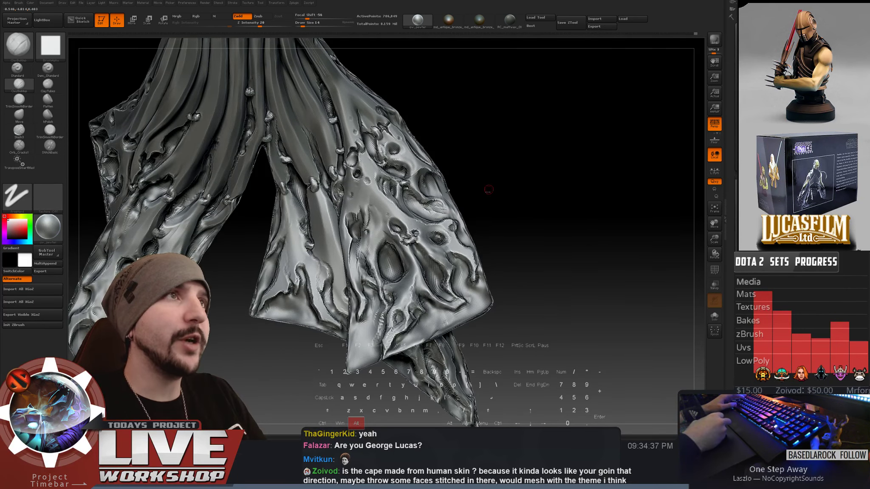
{"action": "key", "text": "shift+d"}
{"action": "mouse_move", "coordinate": [519, 192]}
{"action": "left_mouse_down"}
{"action": "mouse_move", "coordinate": [561, 156]}
{"action": "mouse_move", "coordinate": [551, 92]}
{"action": "left_mouse_up"}
{"action": "left_click_drag", "start_coordinate": [553, 173], "coordinate": [560, 262], "text": "alt"}
{"action": "left_click_drag", "start_coordinate": [561, 214], "coordinate": [564, 272], "text": "alt"}
- Resize the brush, then reshape and smooth the small pit beside the knot in the middle of the side flap
{"action": "key", "text": "s"}
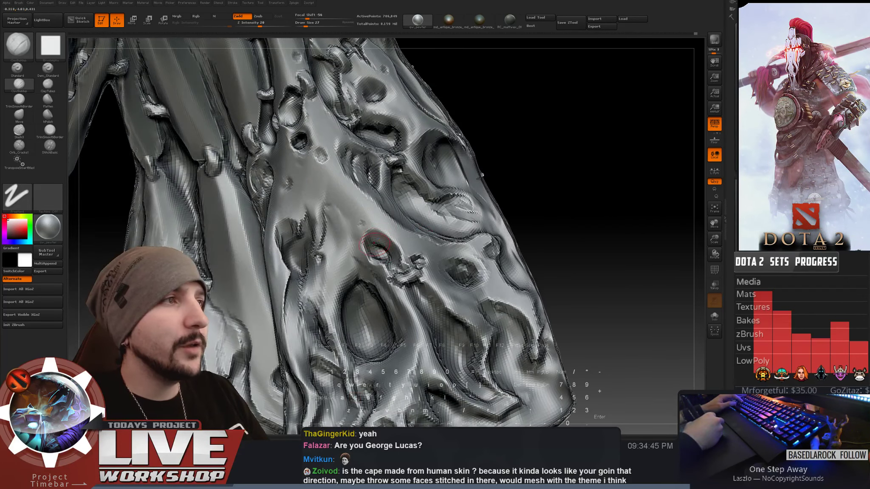
{"action": "key", "text": "s"}
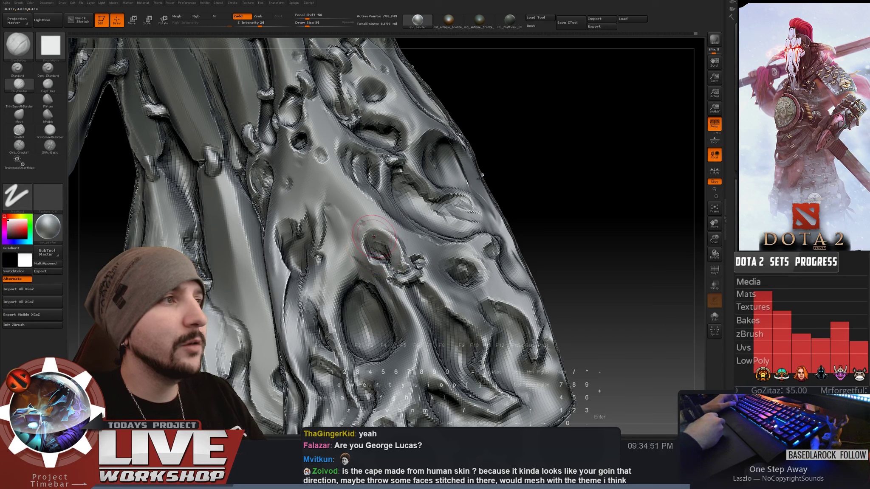
{"action": "key", "text": "shift"}
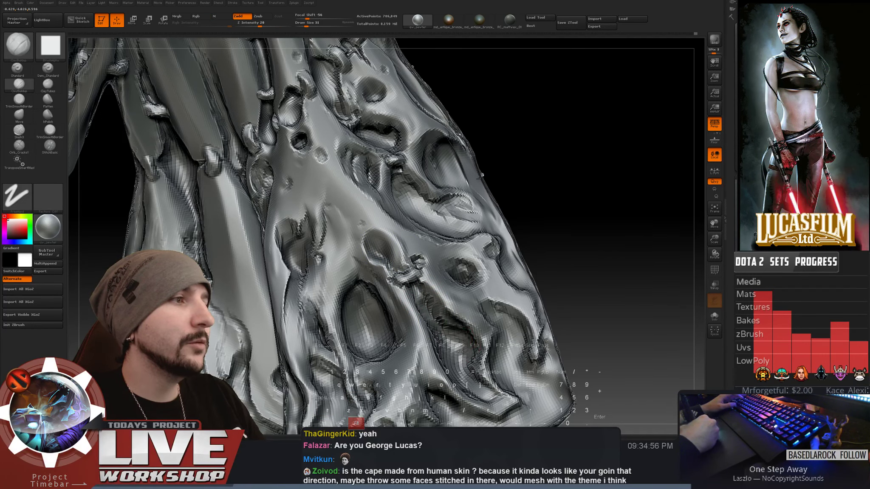
{"action": "key", "text": "shift"}
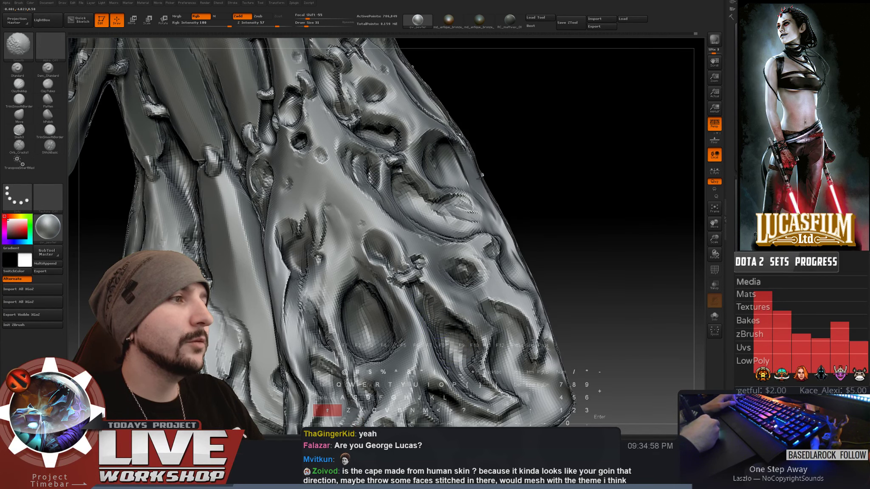
- Carve and smooth the recess beside the large curved fold in the upper part of the side flap
{"action": "mouse_move", "coordinate": [563, 268]}
{"action": "left_mouse_down", "text": "alt"}
{"action": "mouse_move", "coordinate": [558, 205]}
{"action": "mouse_move", "coordinate": [622, 203]}
{"action": "mouse_move", "coordinate": [588, 111]}
{"action": "mouse_move", "coordinate": [579, 188]}
{"action": "mouse_move", "coordinate": [593, 175]}
{"action": "mouse_move", "coordinate": [379, 181]}
{"action": "left_mouse_up", "text": "alt"}
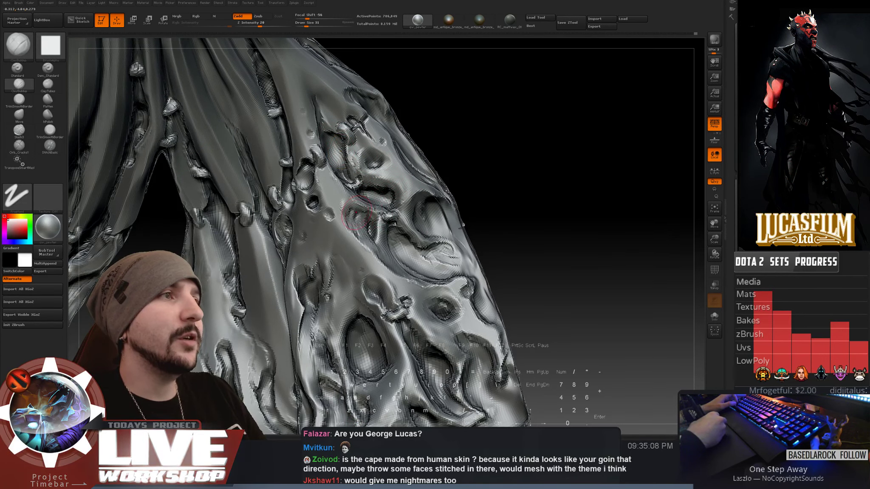
{"action": "key", "text": "shift"}
{"action": "mouse_move", "coordinate": [369, 233]}
{"action": "left_mouse_down", "text": "shift"}
{"action": "mouse_move", "coordinate": [355, 225]}
{"action": "mouse_move", "coordinate": [370, 245]}
{"action": "left_mouse_up", "text": "shift"}
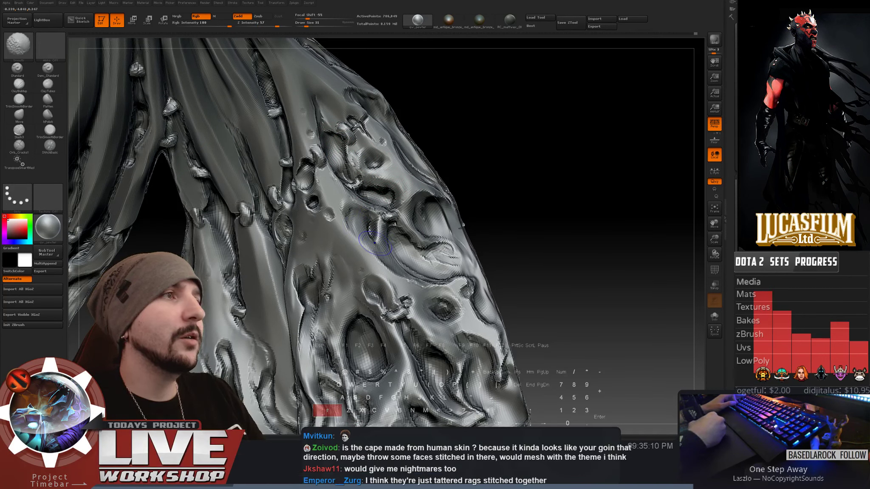
{"action": "left_click_drag", "start_coordinate": [363, 200], "coordinate": [372, 201], "text": "shift"}
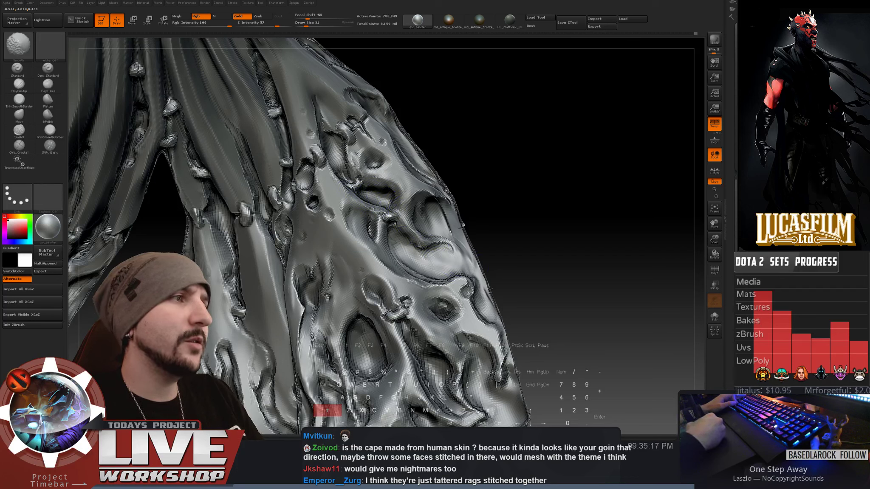
- Check the isolated cape from a distance, then rework and smooth the hollow just below the side flap's topmost knot
{"action": "mouse_move", "coordinate": [506, 251]}
{"action": "left_mouse_down", "text": "alt"}
{"action": "mouse_move", "coordinate": [505, 183]}
{"action": "mouse_move", "coordinate": [506, 246]}
{"action": "mouse_move", "coordinate": [488, 128]}
{"action": "left_mouse_up", "text": "alt"}
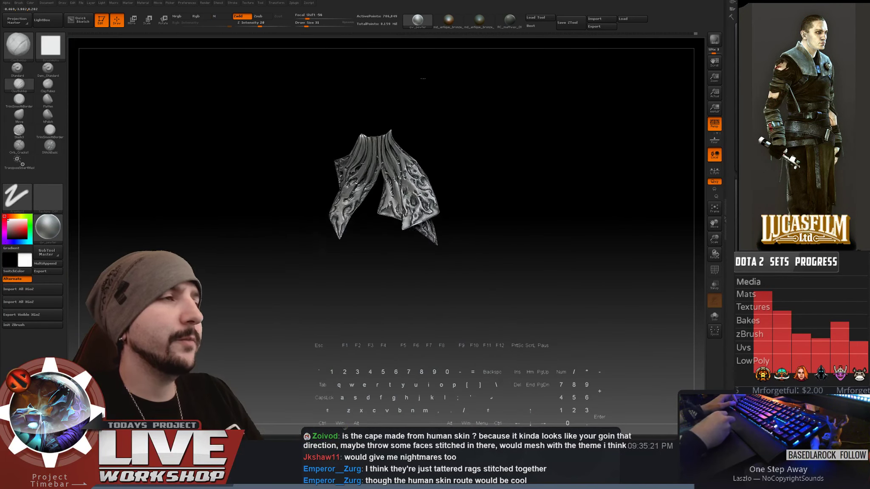
{"action": "left_click_drag", "start_coordinate": [522, 150], "coordinate": [514, 373], "text": "alt"}
{"action": "key", "text": "s"}
{"action": "mouse_move", "coordinate": [384, 167]}
{"action": "left_mouse_down"}
{"action": "mouse_move", "coordinate": [374, 167]}
{"action": "mouse_move", "coordinate": [386, 167]}
{"action": "left_mouse_up"}
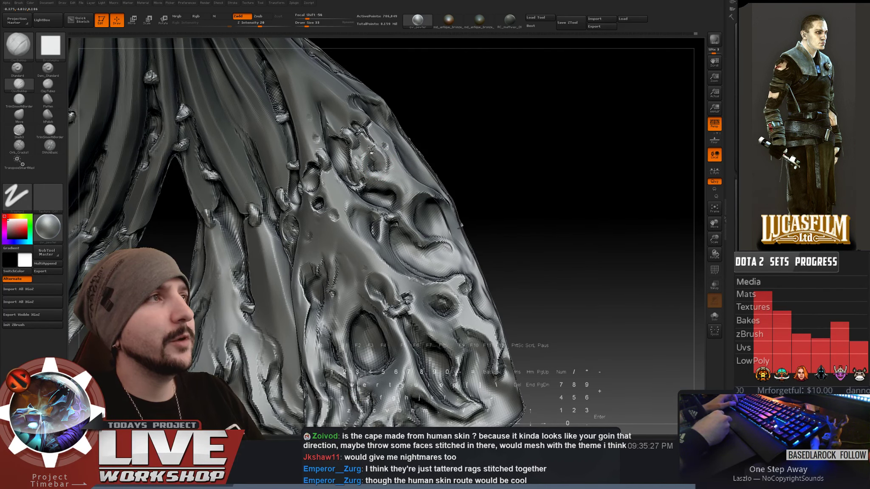
{"action": "key", "text": "shift"}
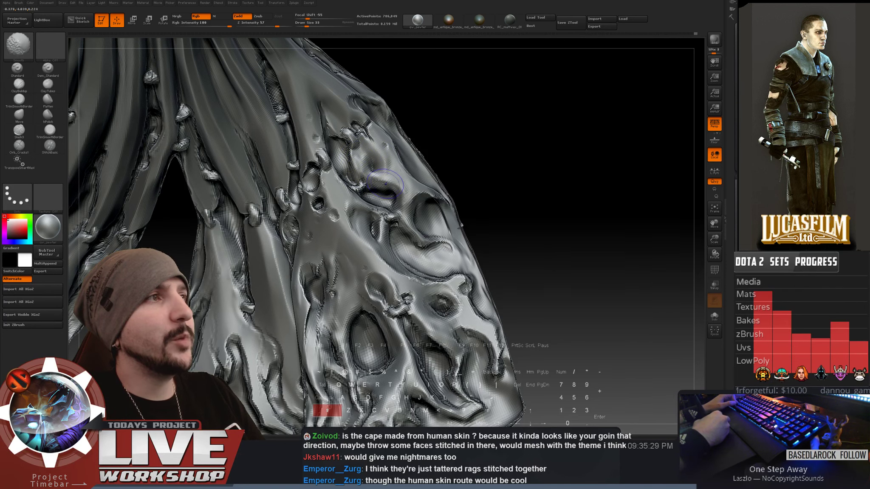
- Refine and smooth the raised surface between the topmost knot and the flap's outer edge, checking it from a lower angle
{"action": "key", "text": "f"}
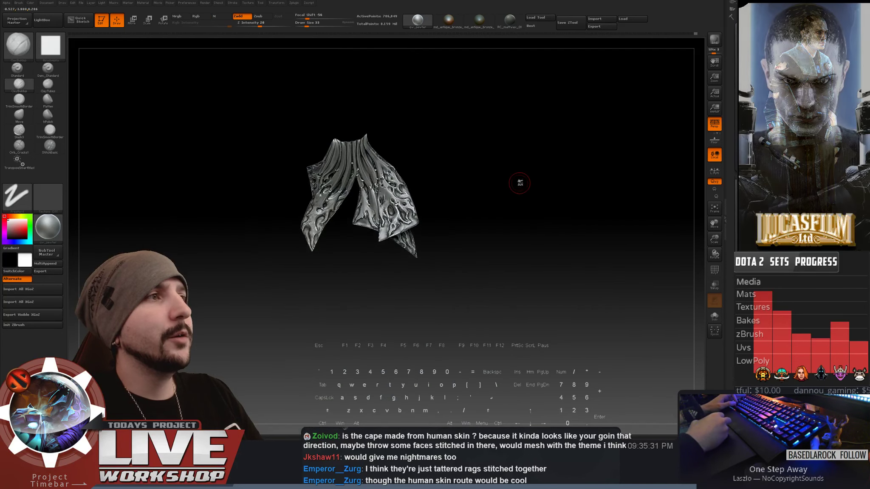
{"action": "left_click_drag", "start_coordinate": [512, 160], "coordinate": [541, 361], "text": "alt"}
{"action": "left_click_drag", "start_coordinate": [468, 297], "coordinate": [356, 170], "text": "alt"}
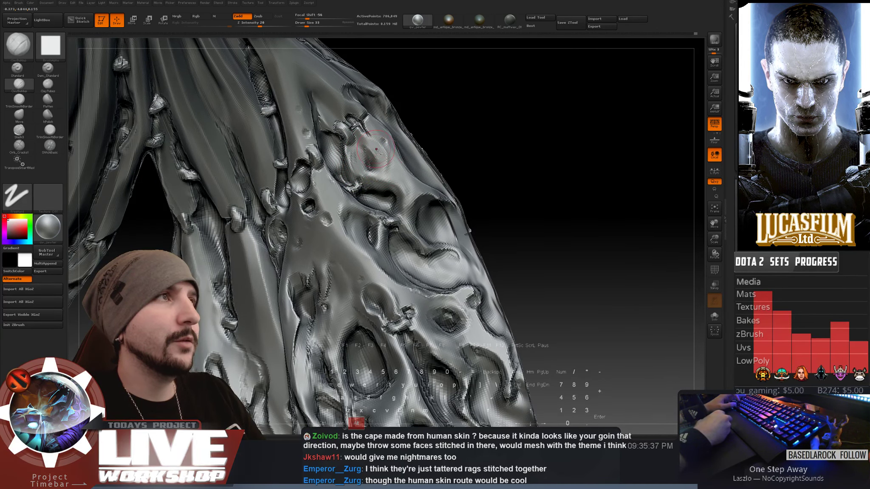
{"action": "key", "text": "shift+d"}
{"action": "key", "text": "d"}
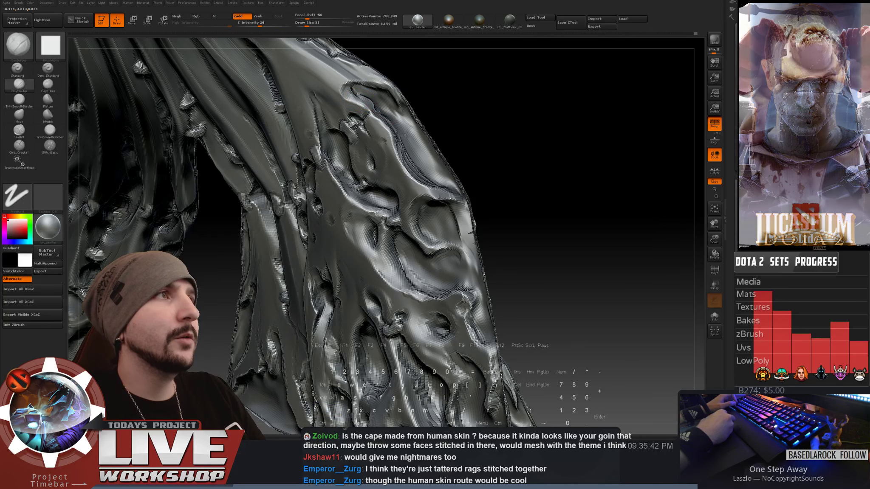
{"action": "key", "text": "shift"}
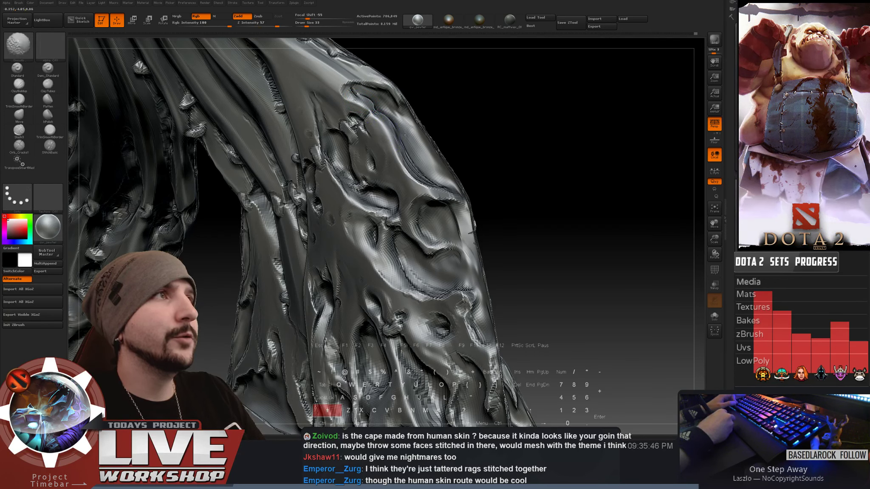
- Sculpt and smooth the fold along the side flap's upper outer edge, checking it from several angles and at a distance
{"action": "mouse_move", "coordinate": [548, 111]}
{"action": "left_mouse_down"}
{"action": "mouse_move", "coordinate": [424, 171]}
{"action": "mouse_move", "coordinate": [359, 167]}
{"action": "left_mouse_up"}
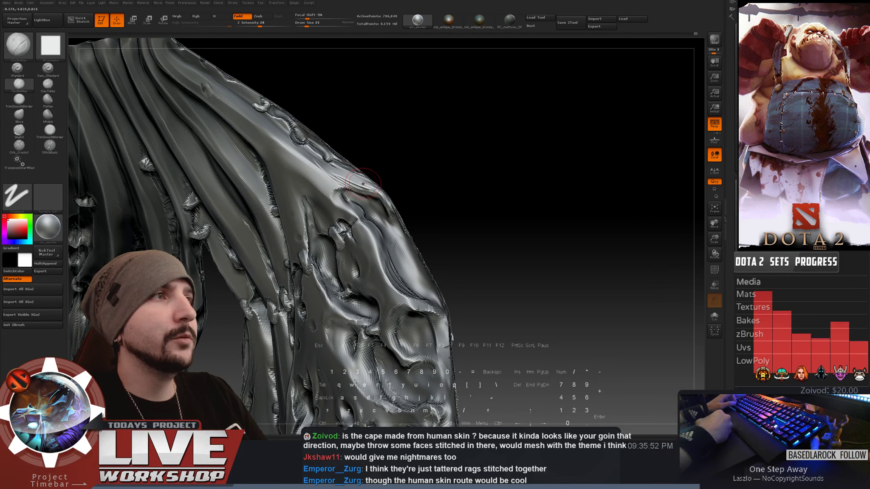
{"action": "key", "text": "shift"}
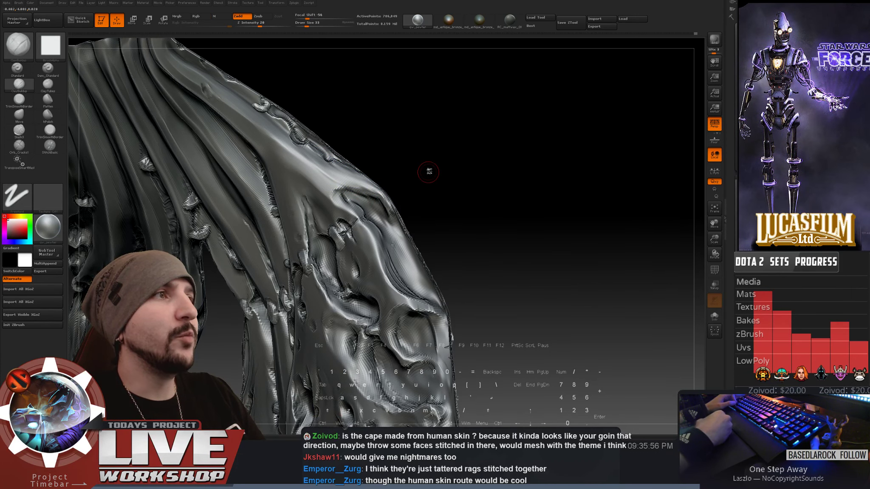
{"action": "left_click_drag", "start_coordinate": [428, 170], "coordinate": [363, 195]}
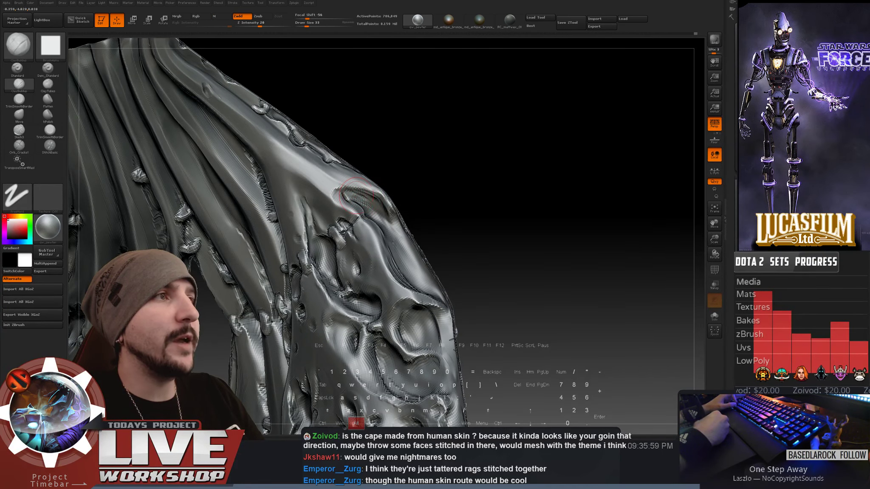
{"action": "left_click_drag", "start_coordinate": [456, 194], "coordinate": [384, 206]}
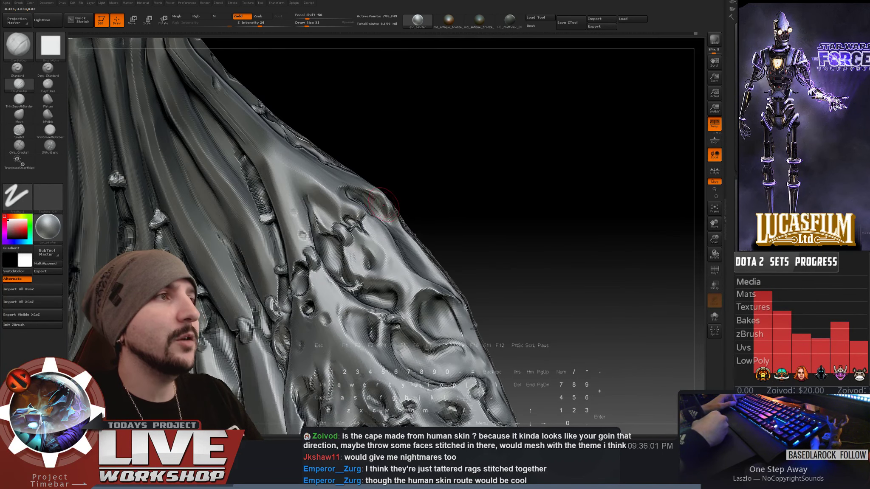
{"action": "left_click_drag", "start_coordinate": [433, 178], "coordinate": [429, 124], "text": "alt"}
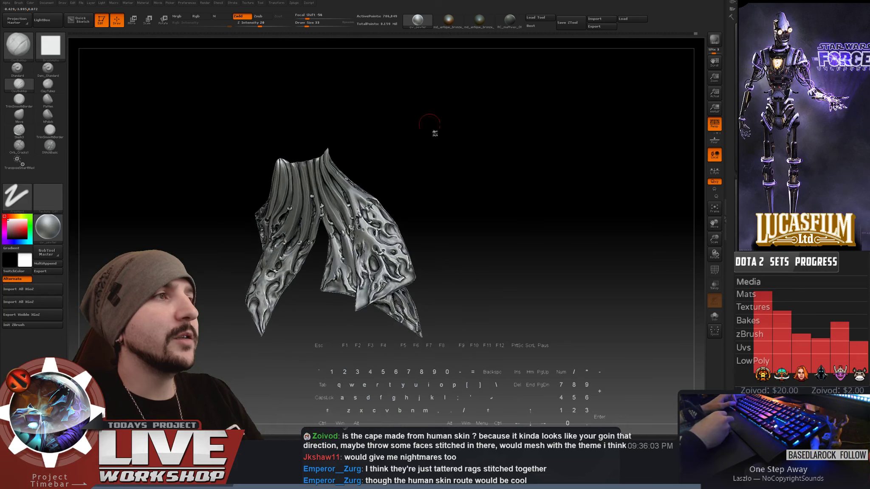
- Rework and smooth the surface just above the side flap's topmost knot
{"action": "mouse_move", "coordinate": [475, 205]}
{"action": "left_mouse_down", "text": "alt"}
{"action": "mouse_move", "coordinate": [501, 210]}
{"action": "mouse_move", "coordinate": [492, 169]}
{"action": "mouse_move", "coordinate": [499, 209]}
{"action": "mouse_move", "coordinate": [495, 166]}
{"action": "mouse_move", "coordinate": [504, 155]}
{"action": "mouse_move", "coordinate": [521, 175]}
{"action": "mouse_move", "coordinate": [524, 159]}
{"action": "mouse_move", "coordinate": [544, 171]}
{"action": "mouse_move", "coordinate": [367, 178]}
{"action": "left_mouse_up", "text": "alt"}
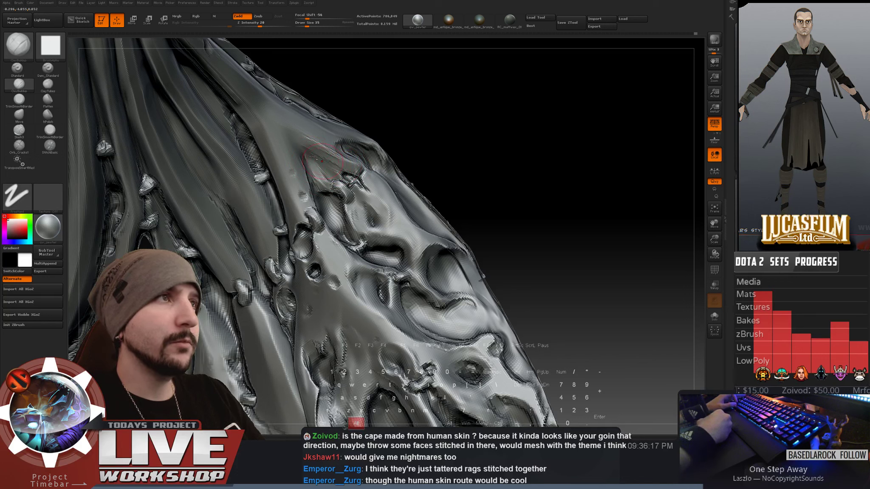
{"action": "key", "text": "shift"}
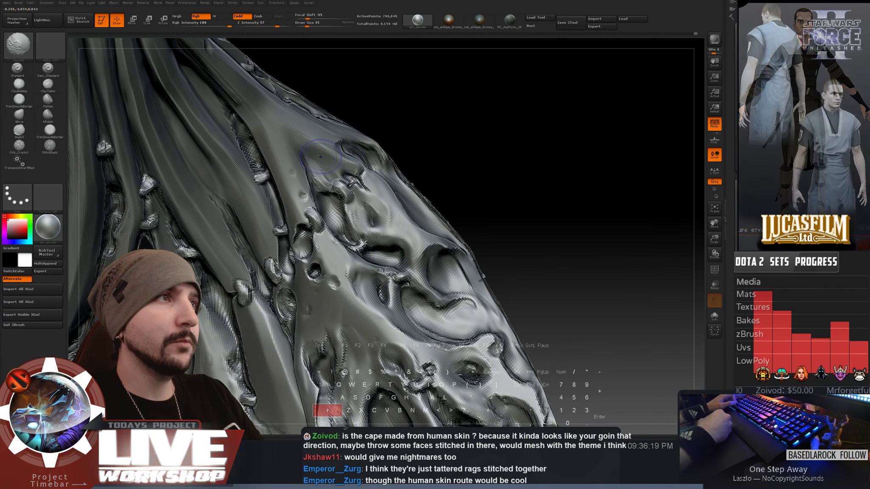
{"action": "mouse_move", "coordinate": [325, 168]}
{"action": "left_mouse_down", "text": "alt"}
{"action": "mouse_move", "coordinate": [541, 164]}
{"action": "mouse_move", "coordinate": [540, 179]}
{"action": "mouse_move", "coordinate": [545, 174]}
{"action": "mouse_move", "coordinate": [536, 202]}
{"action": "mouse_move", "coordinate": [329, 188]}
{"action": "left_mouse_up", "text": "alt"}
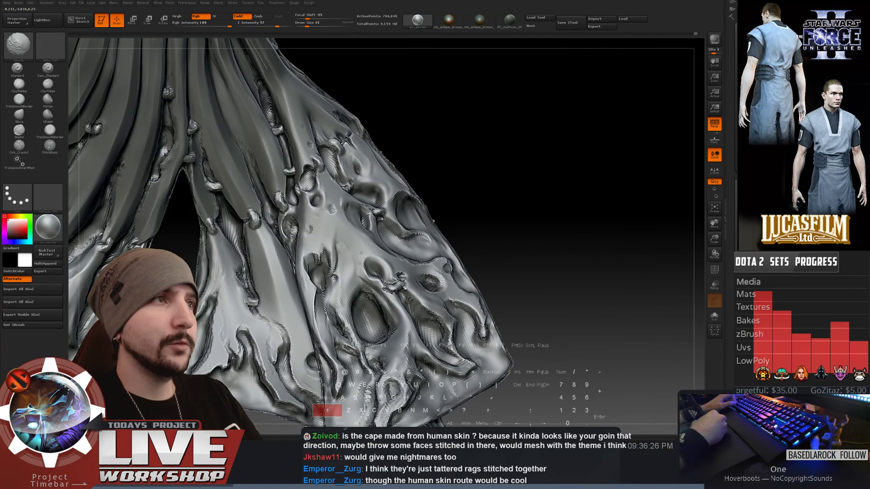
- Review the whole cape from a distance and save the sculpt as a ZTool in the project's Models\z folder
{"action": "key", "text": "bracketleft"}
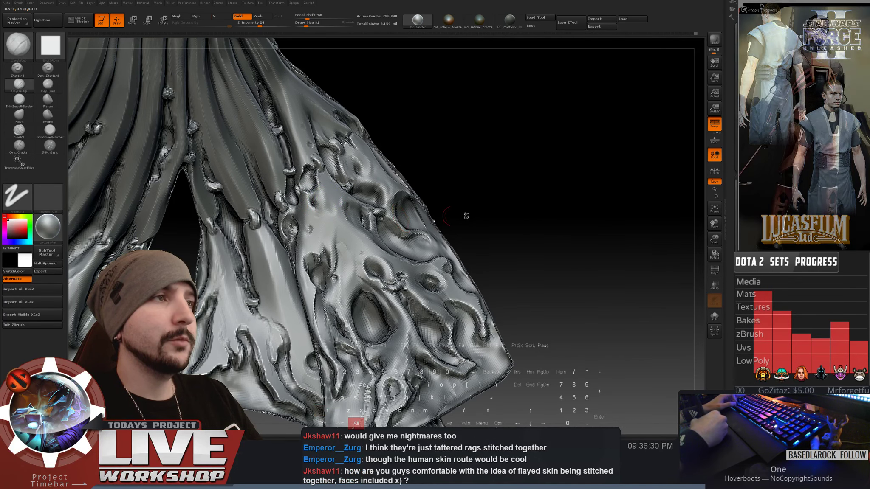
{"action": "key", "text": "f"}
{"action": "left_click_drag", "start_coordinate": [501, 161], "coordinate": [464, 229]}
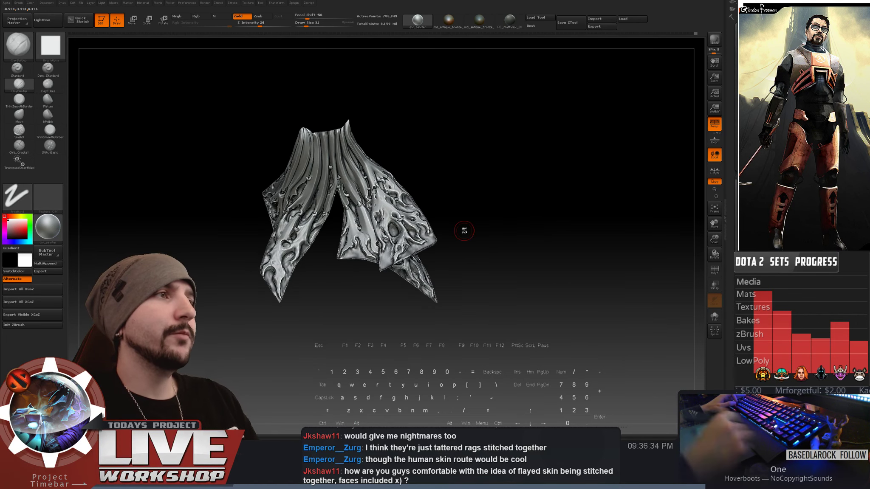
{"action": "key", "text": "ctrl+s"}
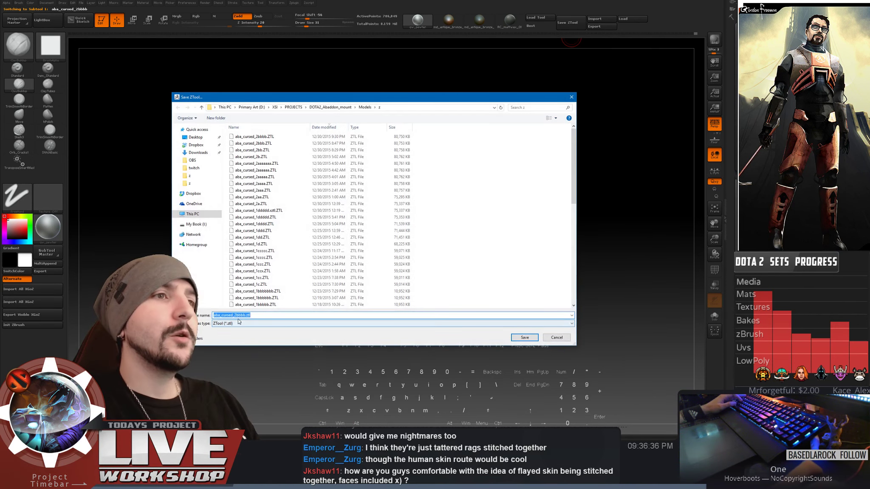
{"action": "left_click", "coordinate": [524, 338]}
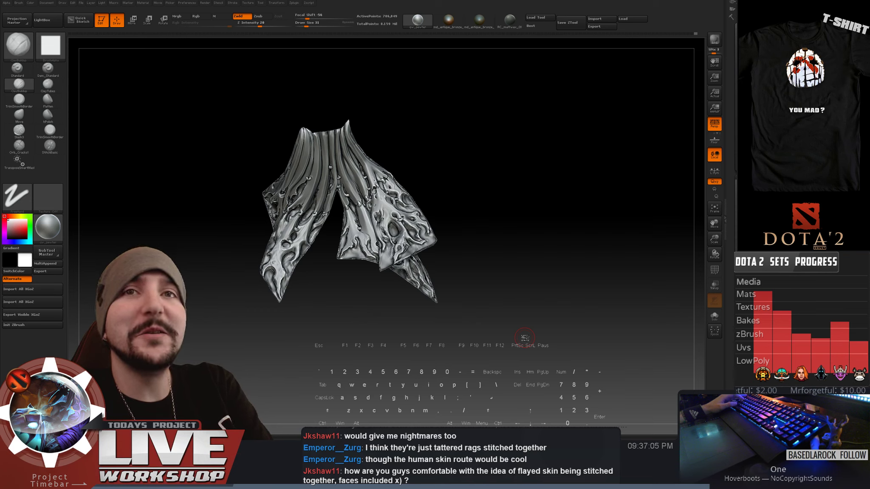
{"action": "mouse_move", "coordinate": [525, 338]}
{"action": "left_mouse_down"}
{"action": "mouse_move", "coordinate": [569, 215]}
{"action": "mouse_move", "coordinate": [589, 200]}
{"action": "mouse_move", "coordinate": [605, 207]}
{"action": "left_mouse_up"}
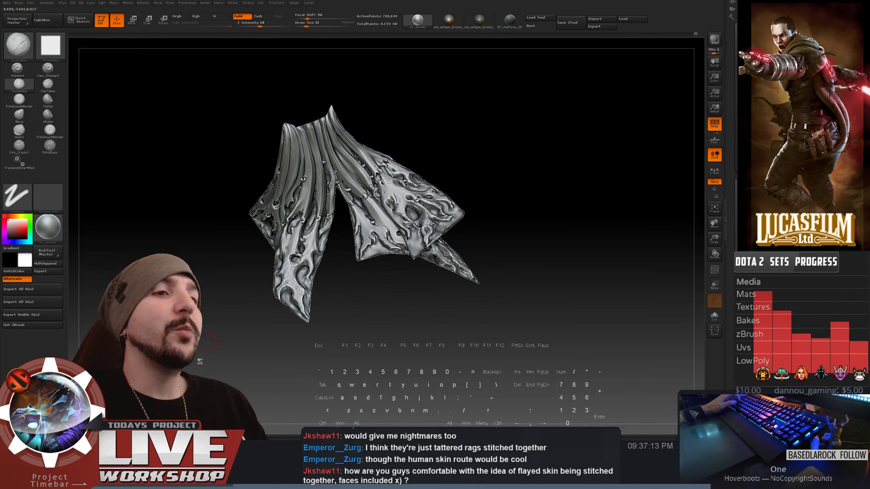
- Switch to the low-poly scene in Softimage and examine the mounted character's existing cape and the new low-poly cape from behind
{"action": "key", "text": "alt+Tab"}
{"action": "scroll", "coordinate": [331, 217], "scroll_direction": "down", "scroll_amount": 5}
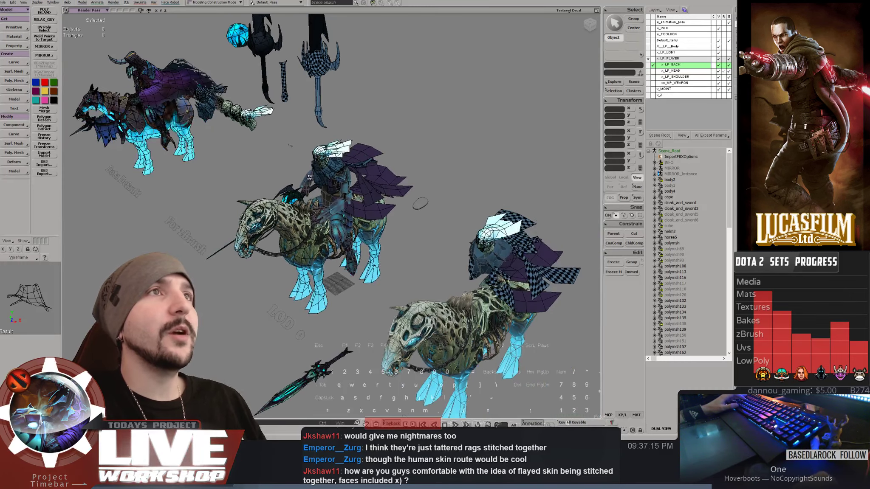
{"action": "left_click_drag", "start_coordinate": [145, 119], "coordinate": [338, 175]}
{"action": "scroll", "coordinate": [233, 157], "scroll_direction": "up", "scroll_amount": 5}
{"action": "scroll", "coordinate": [233, 158], "scroll_direction": "down", "scroll_amount": 3}
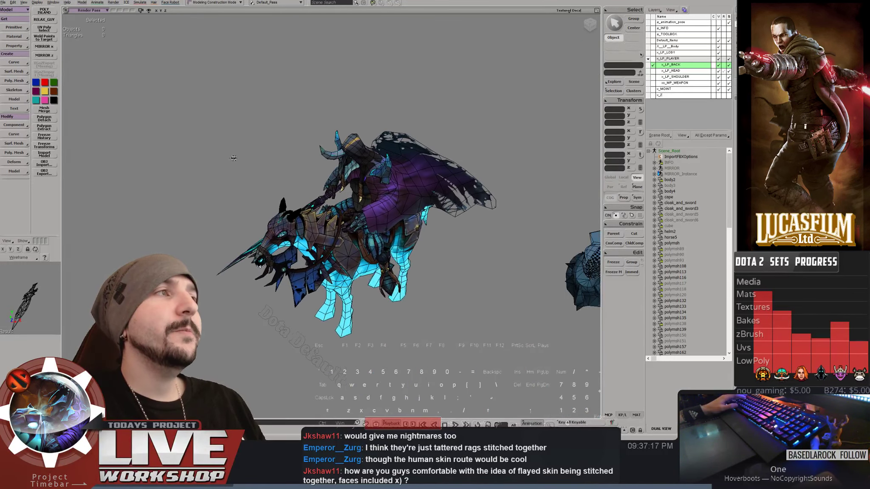
{"action": "left_click_drag", "start_coordinate": [236, 159], "coordinate": [285, 158]}
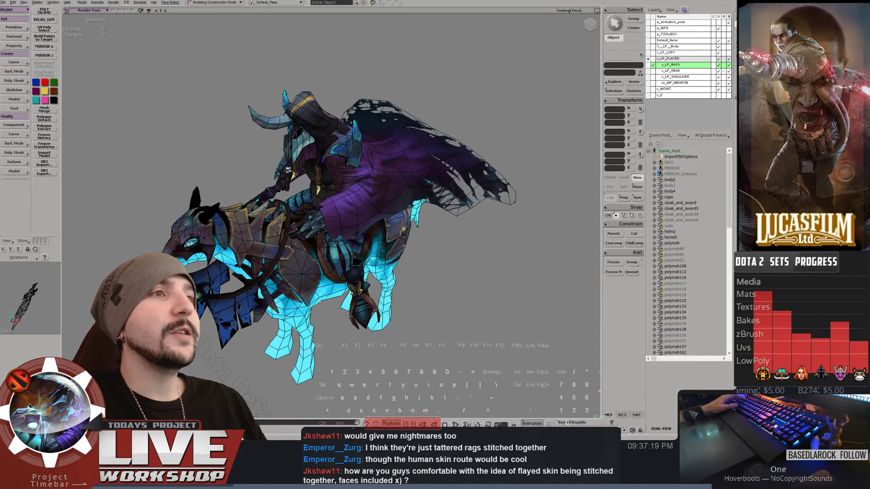
{"action": "right_click_drag", "start_coordinate": [284, 158], "coordinate": [314, 160]}
{"action": "right_click_drag", "start_coordinate": [498, 131], "coordinate": [211, 138]}
{"action": "left_click_drag", "start_coordinate": [349, 259], "coordinate": [356, 283]}
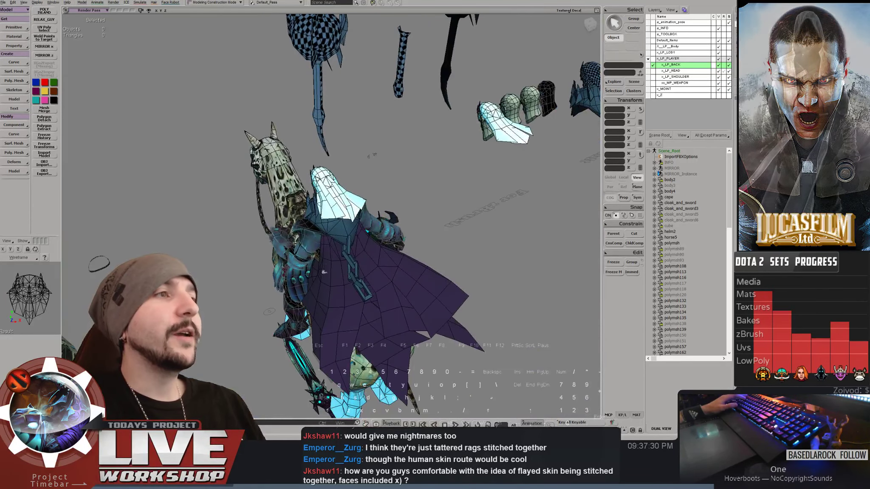
{"action": "middle_click_drag", "start_coordinate": [355, 283], "coordinate": [286, 228]}
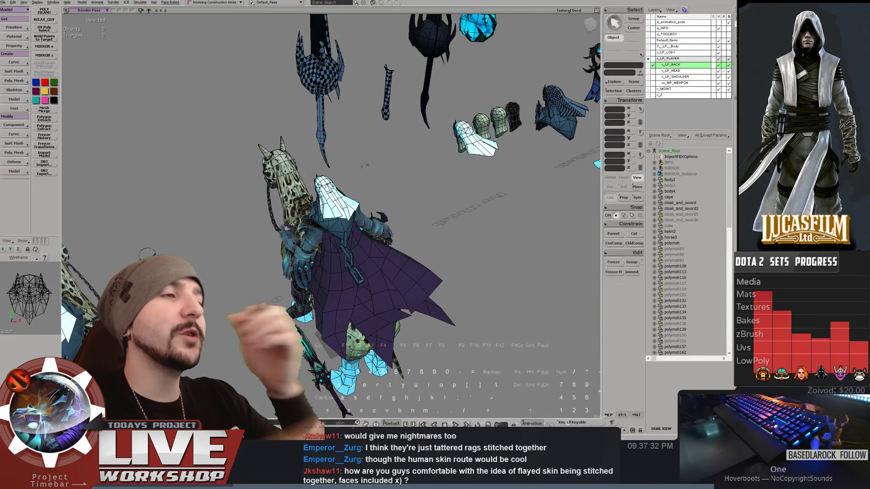
{"action": "left_click_drag", "start_coordinate": [288, 228], "coordinate": [226, 215]}
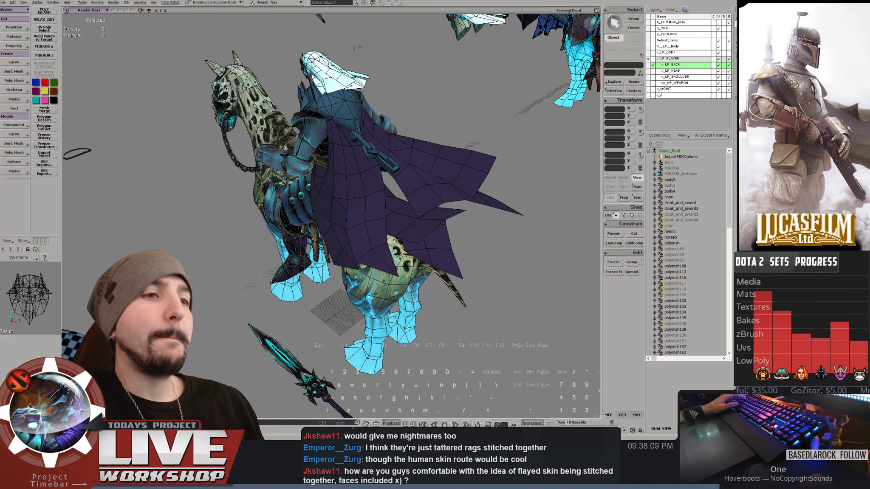
- Return to ZBrush, then sculpt and smooth the ridge beside the large oval hole in the lower side flap
{"action": "key", "text": "alt+Tab"}
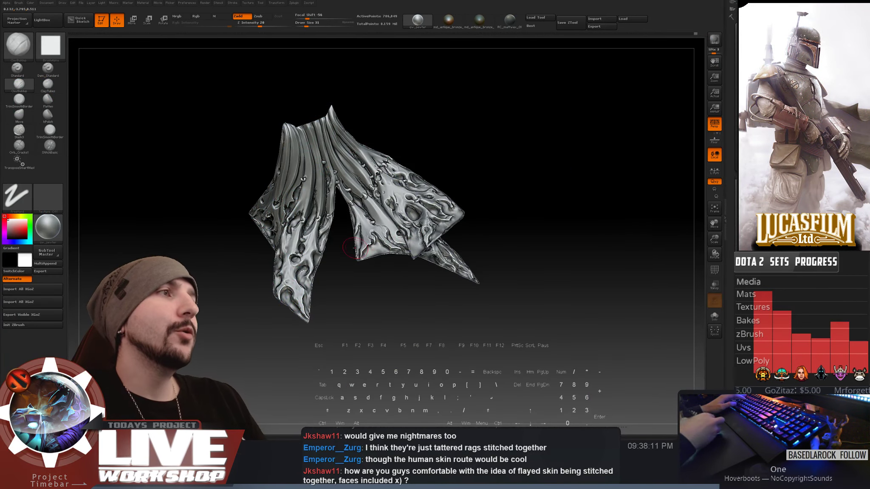
{"action": "left_click_drag", "start_coordinate": [549, 220], "coordinate": [595, 223]}
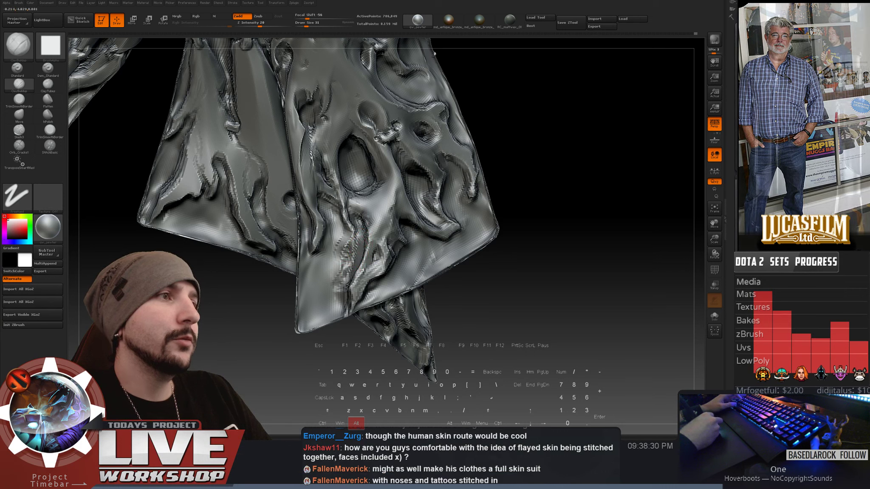
{"action": "key", "text": "shift"}
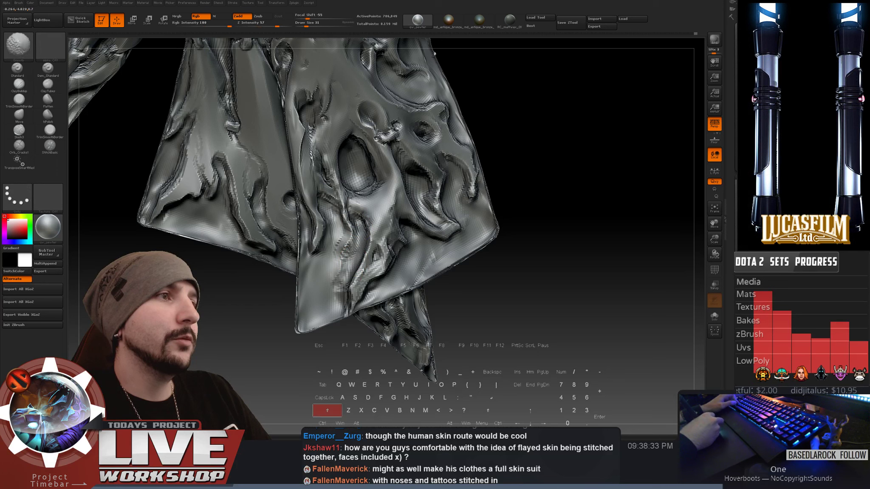
{"action": "key", "text": "alt"}
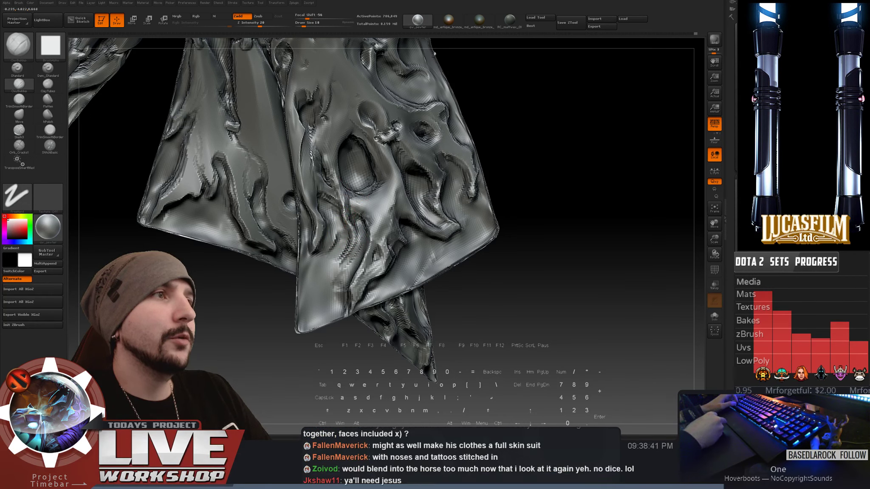
{"action": "right_click_drag", "start_coordinate": [344, 185], "coordinate": [346, 177]}
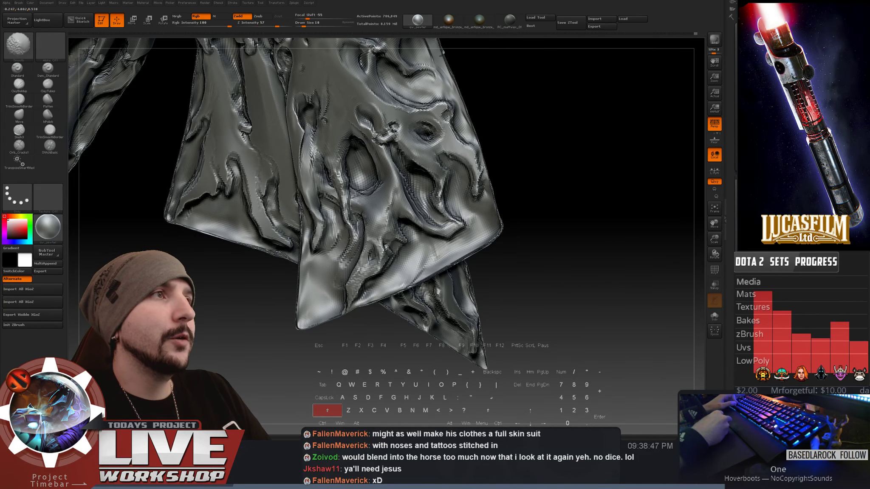
{"action": "left_click_drag", "start_coordinate": [342, 182], "coordinate": [340, 146], "text": "shift"}
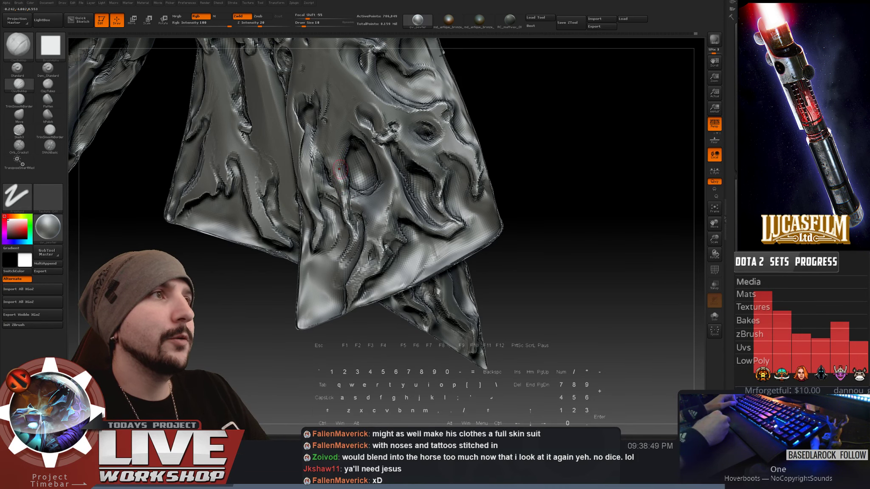
- Refine and smooth the thin cloth strand bordering the large oval hole, and check the result on the full cape
{"action": "mouse_move", "coordinate": [523, 101]}
{"action": "left_mouse_down", "text": "alt"}
{"action": "mouse_move", "coordinate": [544, 95]}
{"action": "mouse_move", "coordinate": [373, 154]}
{"action": "left_mouse_up", "text": "alt"}
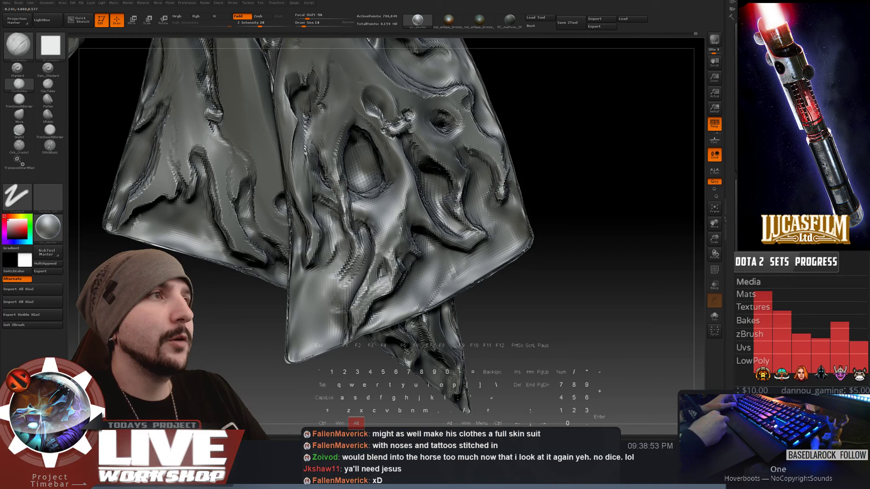
{"action": "key", "text": "shift"}
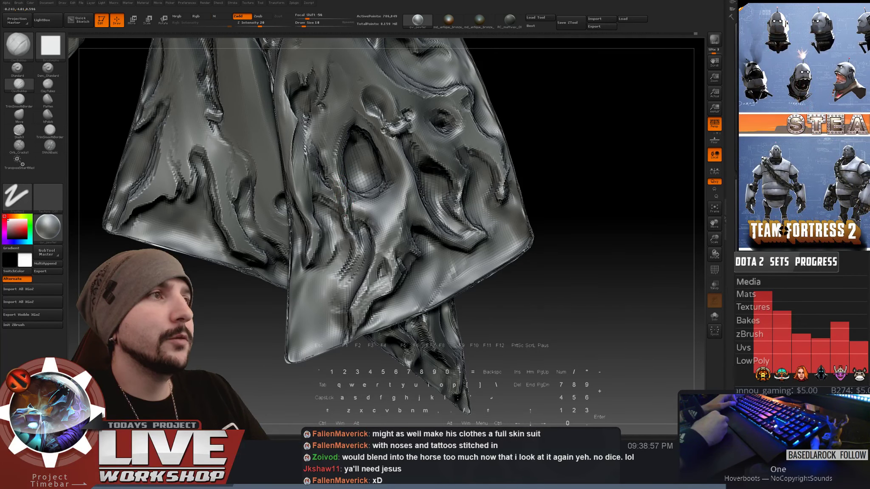
{"action": "key", "text": "shift"}
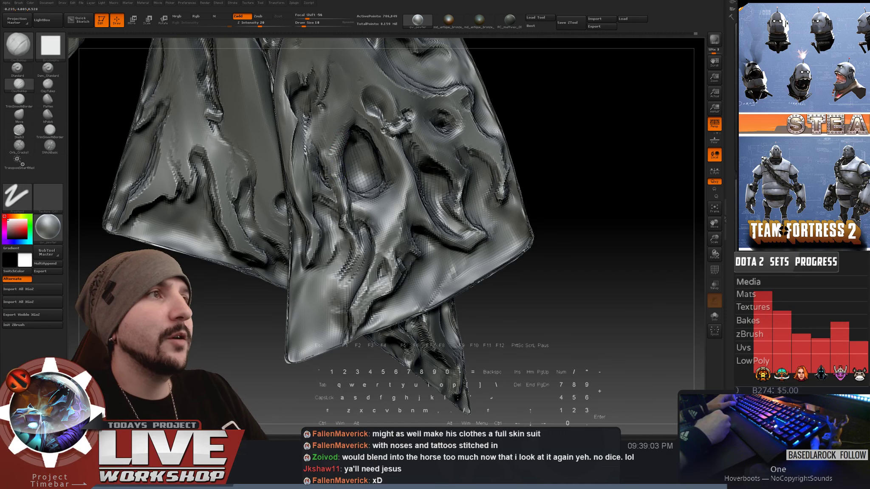
{"action": "key", "text": "f"}
{"action": "mouse_move", "coordinate": [462, 122]}
{"action": "left_mouse_down"}
{"action": "mouse_move", "coordinate": [490, 222]}
{"action": "mouse_move", "coordinate": [501, 215]}
{"action": "mouse_move", "coordinate": [416, 266]}
{"action": "mouse_move", "coordinate": [344, 261]}
{"action": "mouse_move", "coordinate": [401, 380]}
{"action": "left_mouse_up"}
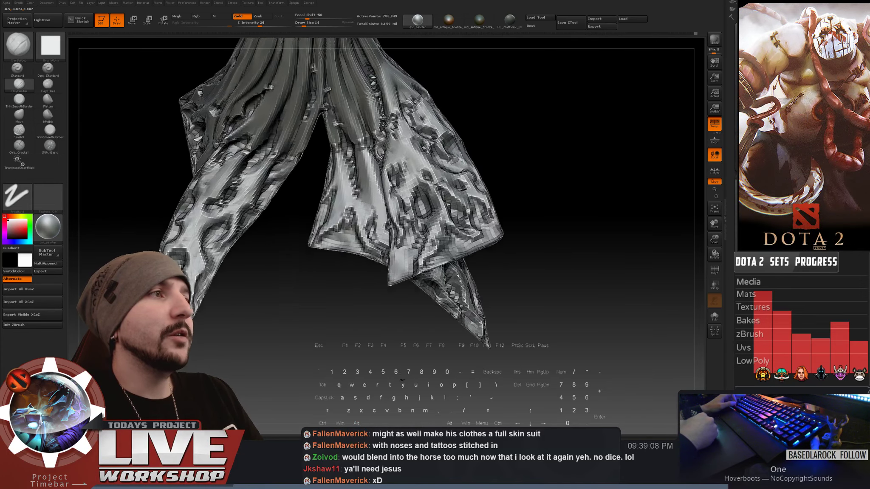
- Carve and smooth the long groove above the round pit on the narrow opposite flap with a smaller brush, checking the whole cape
{"action": "mouse_move", "coordinate": [345, 315]}
{"action": "left_mouse_down", "text": "alt"}
{"action": "mouse_move", "coordinate": [509, 303]}
{"action": "mouse_move", "coordinate": [516, 325]}
{"action": "mouse_move", "coordinate": [331, 144]}
{"action": "left_mouse_up", "text": "alt"}
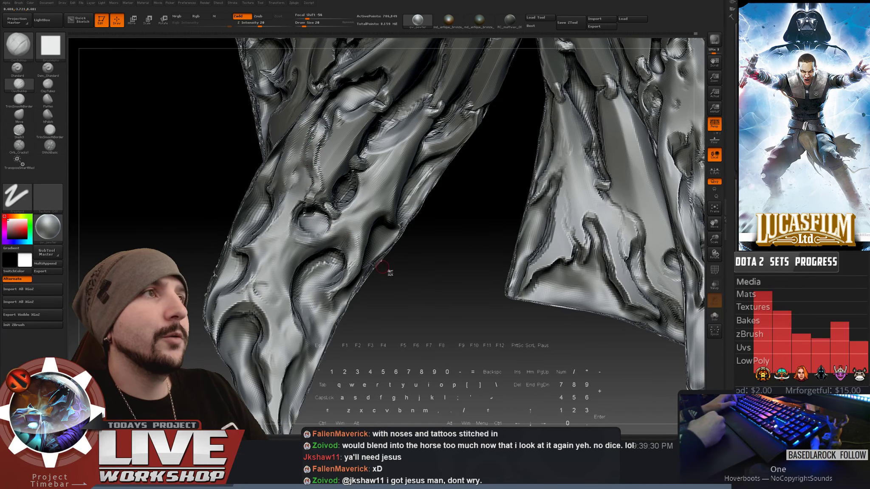
{"action": "left_click_drag", "start_coordinate": [390, 272], "coordinate": [382, 195]}
{"action": "left_click_drag", "start_coordinate": [425, 233], "coordinate": [327, 187]}
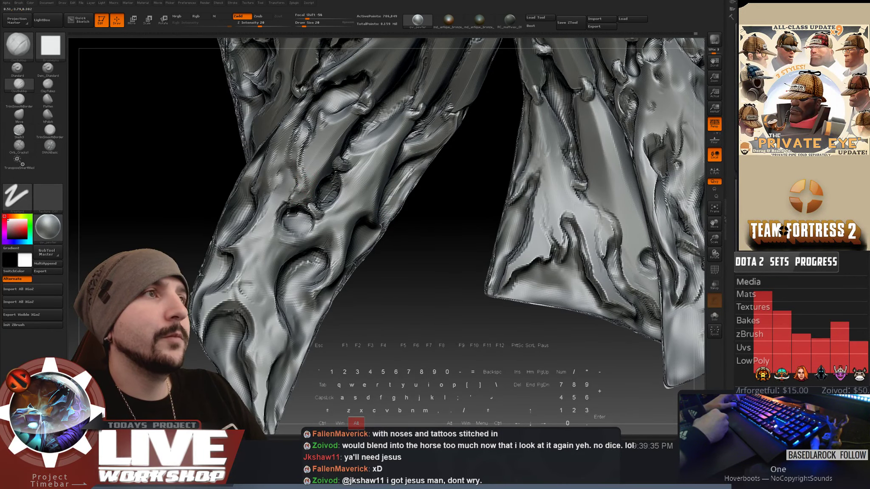
{"action": "key", "text": "bracketleft"}
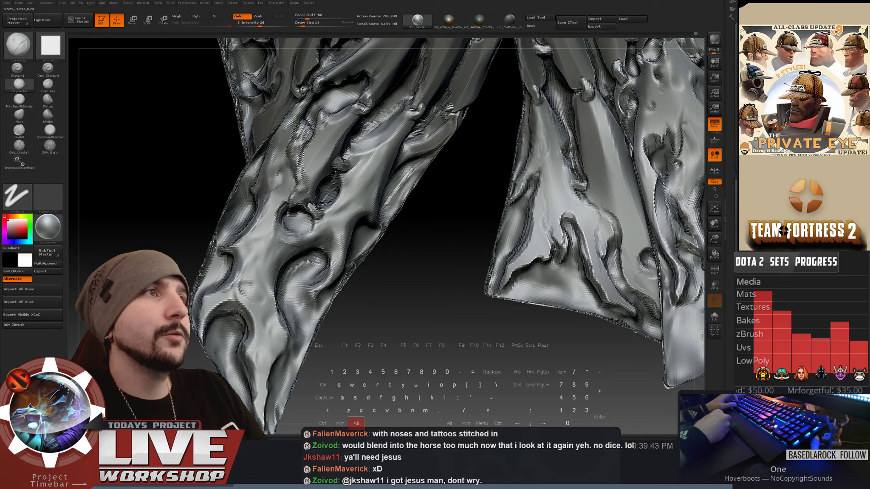
{"action": "key", "text": "shift"}
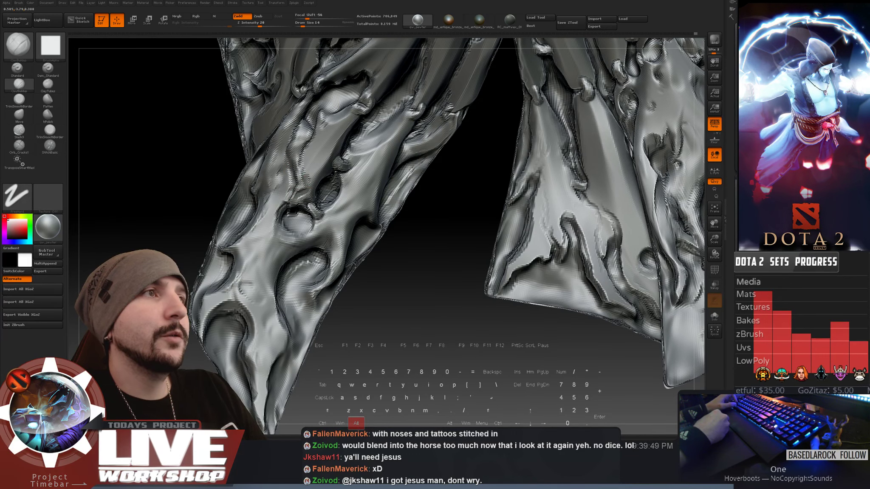
{"action": "key", "text": "shift"}
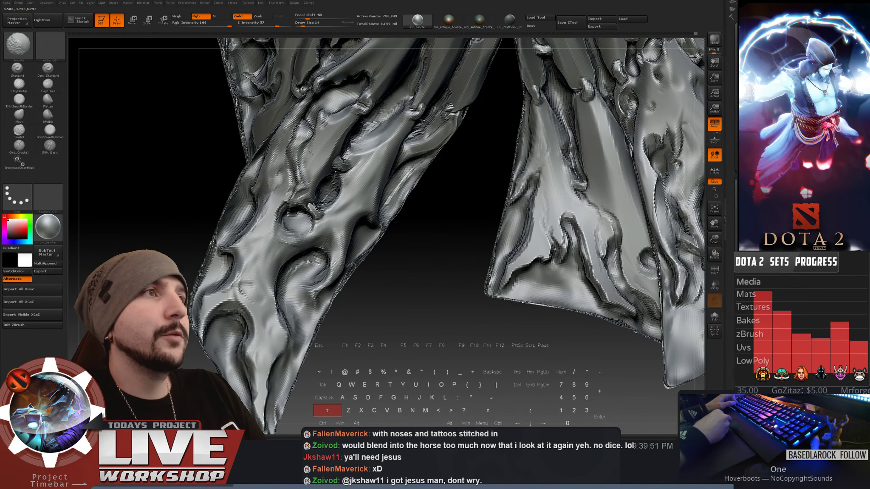
{"action": "key", "text": "f"}
{"action": "left_click_drag", "start_coordinate": [365, 272], "coordinate": [426, 246]}
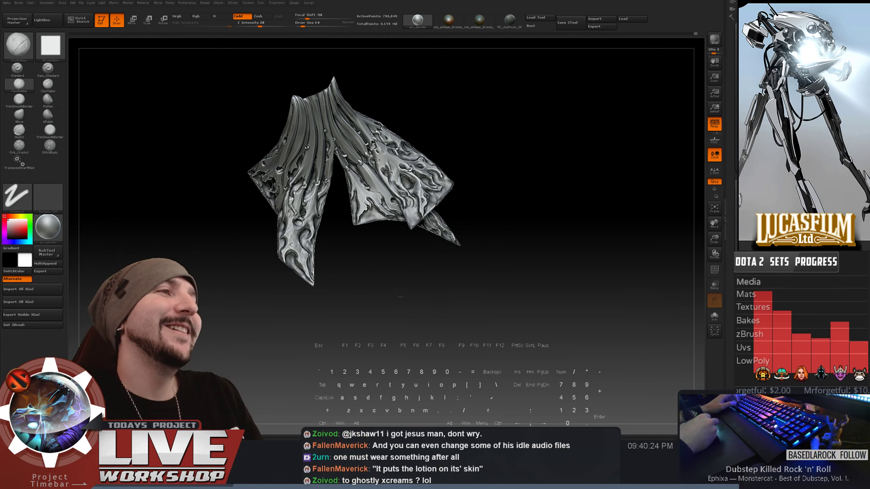
- Carve and smooth the folds along the outer edge of the narrow inner flap with a small brush
{"action": "left_click_drag", "start_coordinate": [401, 297], "coordinate": [288, 377]}
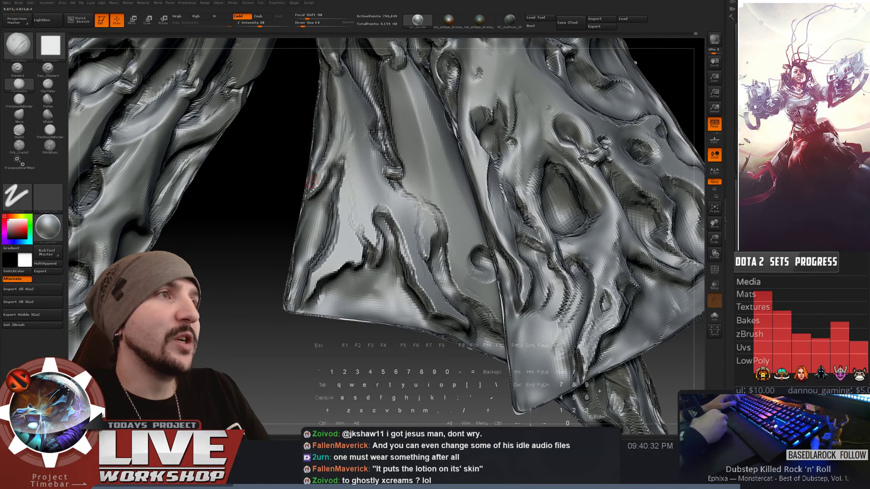
{"action": "mouse_move", "coordinate": [250, 225]}
{"action": "left_mouse_down"}
{"action": "mouse_move", "coordinate": [243, 220]}
{"action": "mouse_move", "coordinate": [264, 207]}
{"action": "left_mouse_up"}
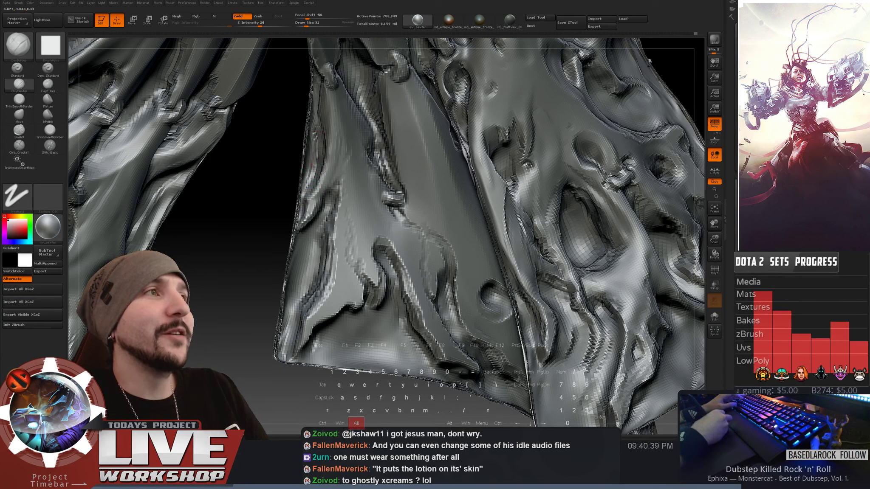
{"action": "key", "text": "shift"}
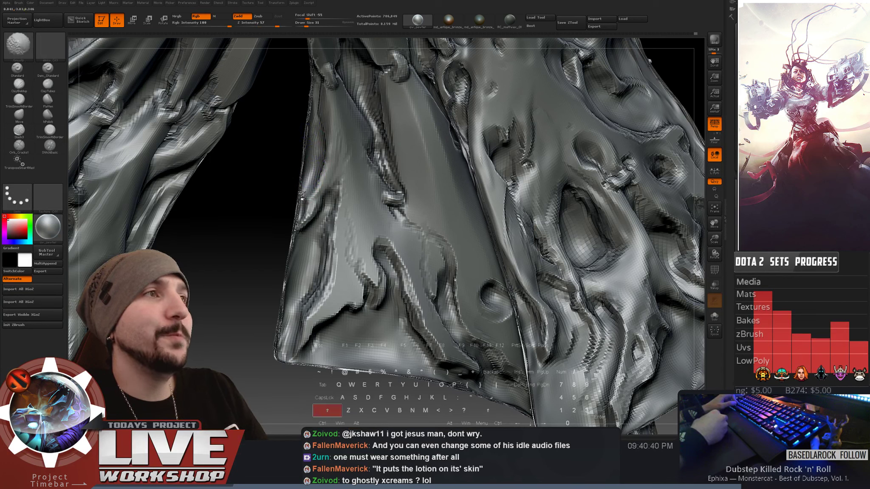
{"action": "key", "text": "alt"}
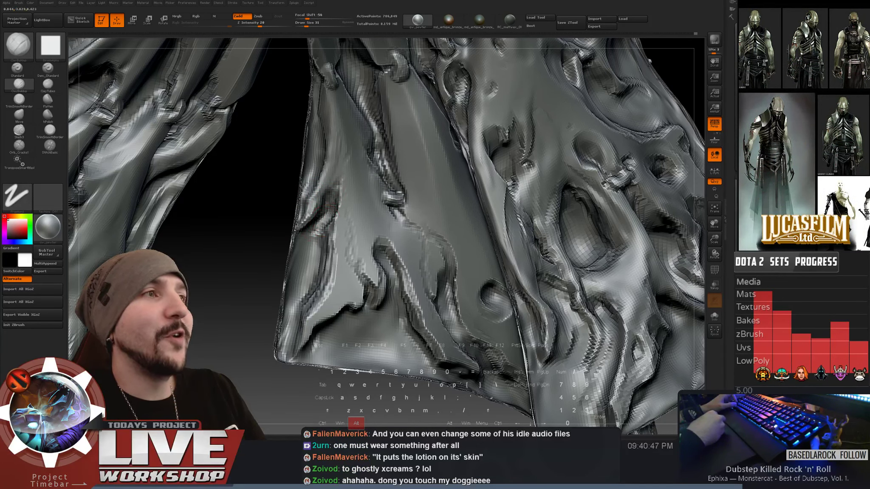
{"action": "key", "text": "shift"}
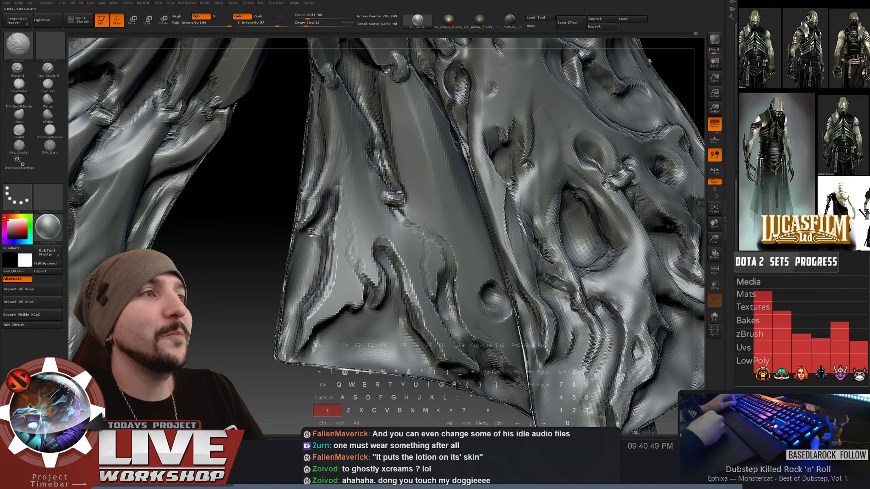
{"action": "mouse_move", "coordinate": [313, 235]}
{"action": "left_mouse_down", "text": "alt"}
{"action": "mouse_move", "coordinate": [316, 274]}
{"action": "mouse_move", "coordinate": [297, 300]}
{"action": "left_mouse_up", "text": "alt"}
{"action": "key", "text": "shift"}
{"action": "mouse_move", "coordinate": [247, 259]}
{"action": "left_mouse_down", "text": "alt"}
{"action": "mouse_move", "coordinate": [221, 168]}
{"action": "mouse_move", "coordinate": [482, 242]}
{"action": "mouse_move", "coordinate": [462, 206]}
{"action": "mouse_move", "coordinate": [486, 245]}
{"action": "mouse_move", "coordinate": [478, 194]}
{"action": "mouse_move", "coordinate": [317, 230]}
{"action": "left_mouse_up", "text": "alt"}
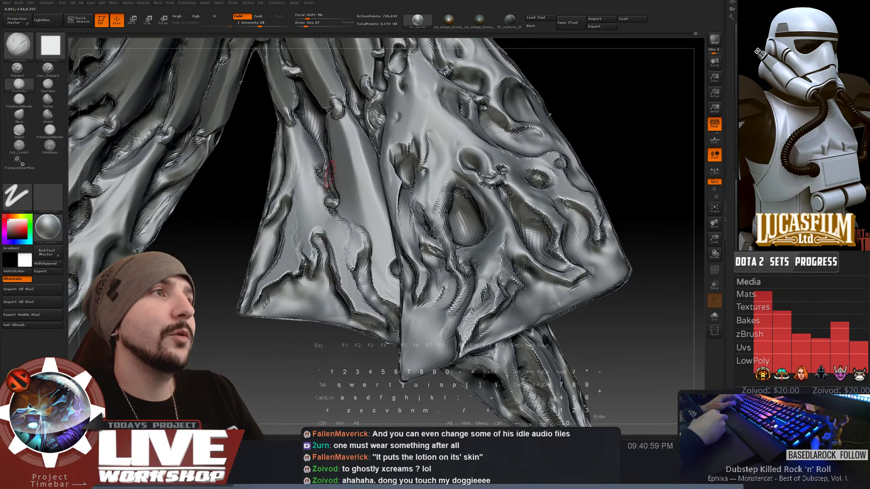
- Extend the narrow flap's central fold downward as a winding strand reaching the lower tear, and smooth it
{"action": "key", "text": "shift+f"}
{"action": "left_click_drag", "start_coordinate": [278, 342], "coordinate": [271, 365]}
{"action": "left_click_drag", "start_coordinate": [230, 200], "coordinate": [237, 198]}
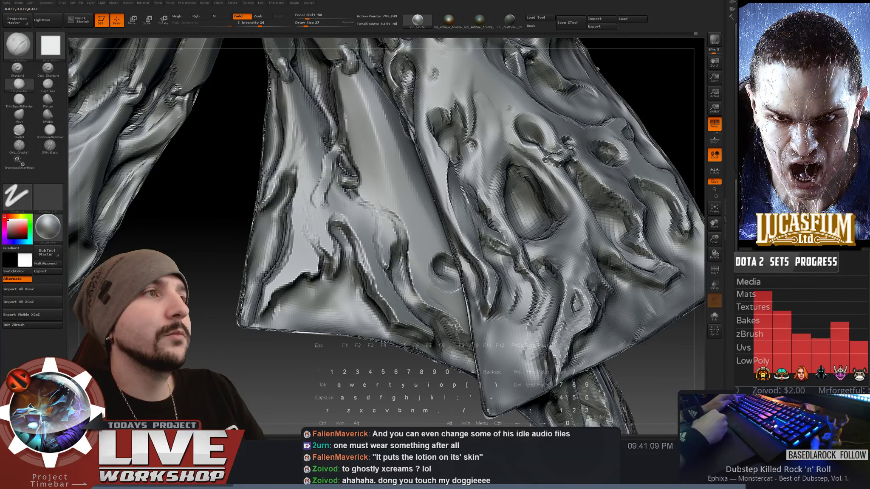
{"action": "mouse_move", "coordinate": [334, 200]}
{"action": "left_mouse_down"}
{"action": "mouse_move", "coordinate": [349, 234]}
{"action": "mouse_move", "coordinate": [335, 198]}
{"action": "left_mouse_up"}
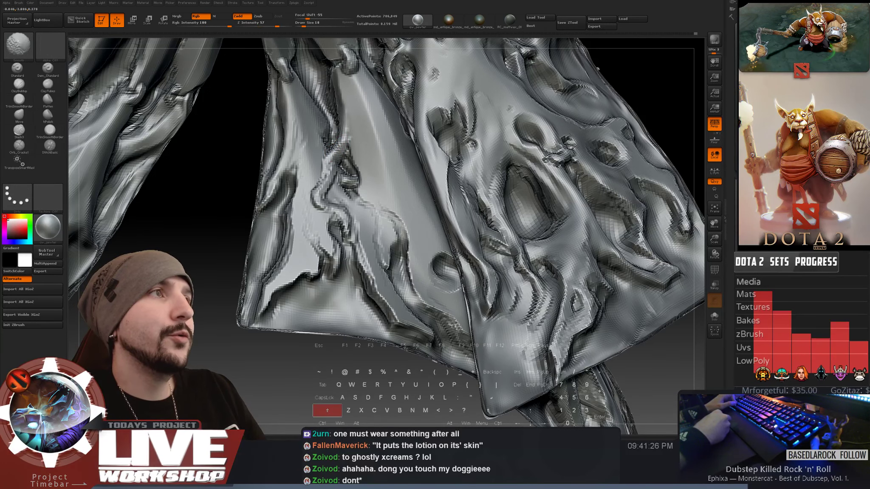
{"action": "key", "text": "shift"}
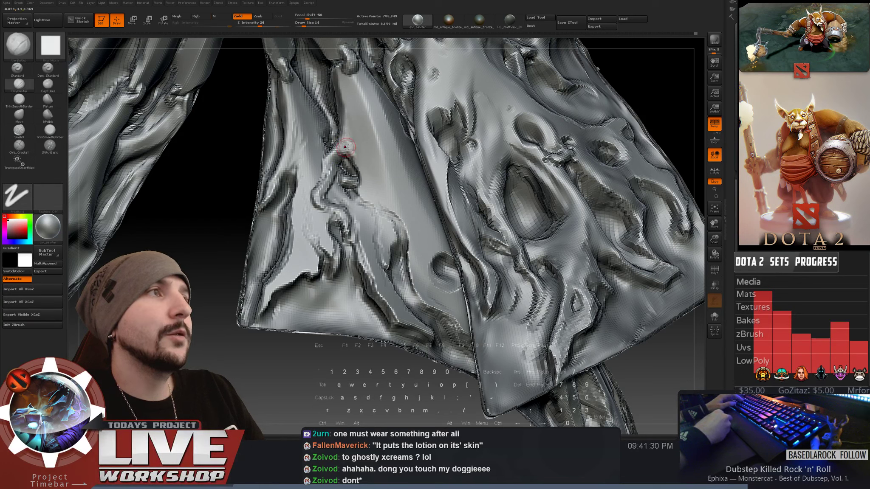
- Carve a small recess beside the upper end of the winding strand and smooth the cloth around it, adjusting the brush size
{"action": "key", "text": "bracketright"}
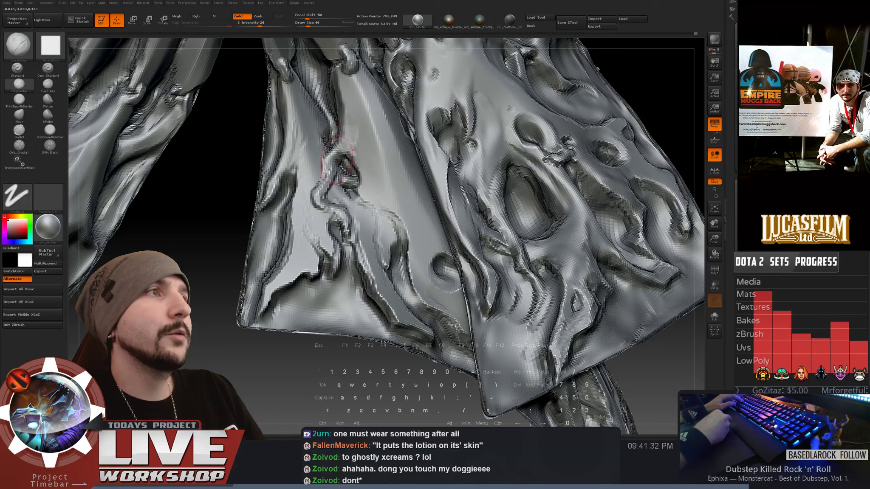
{"action": "key", "text": "bracketleft"}
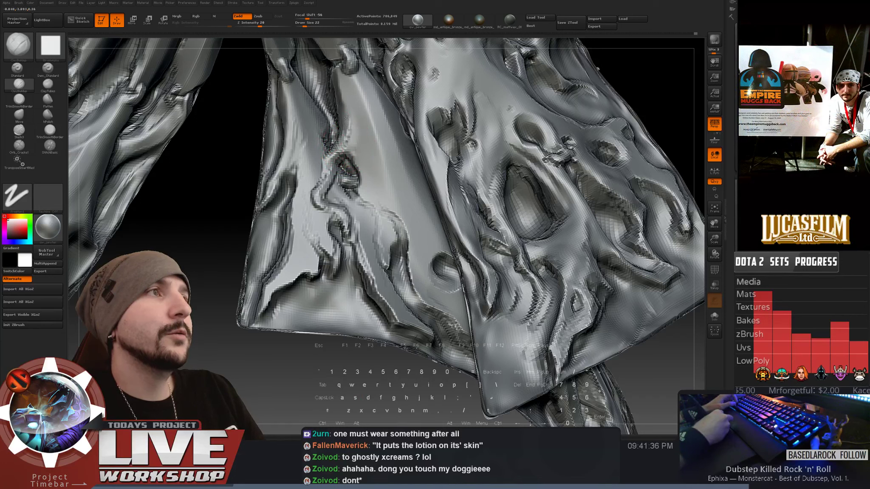
{"action": "key", "text": "shift"}
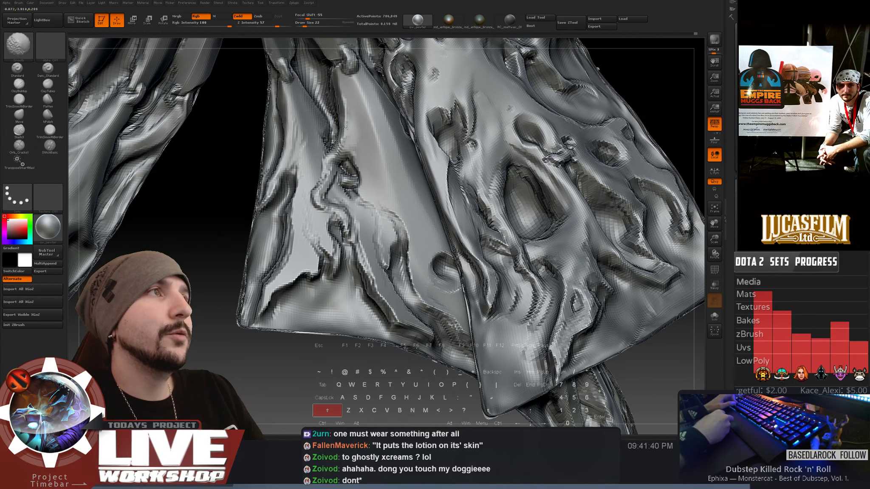
{"action": "left_click_drag", "start_coordinate": [345, 127], "coordinate": [345, 99], "text": "shift"}
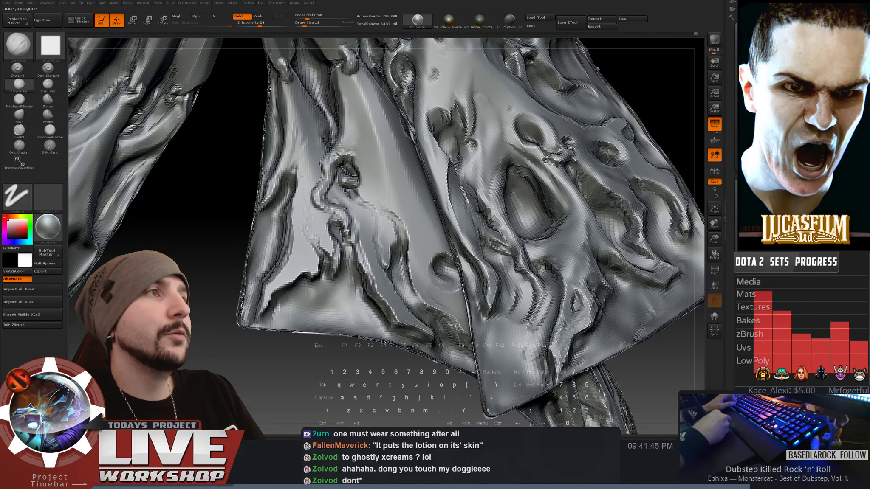
{"action": "mouse_move", "coordinate": [357, 154]}
{"action": "left_mouse_down", "text": "shift"}
{"action": "mouse_move", "coordinate": [345, 150]}
{"action": "mouse_move", "coordinate": [353, 154]}
{"action": "left_mouse_up", "text": "shift"}
{"action": "key", "text": "s"}
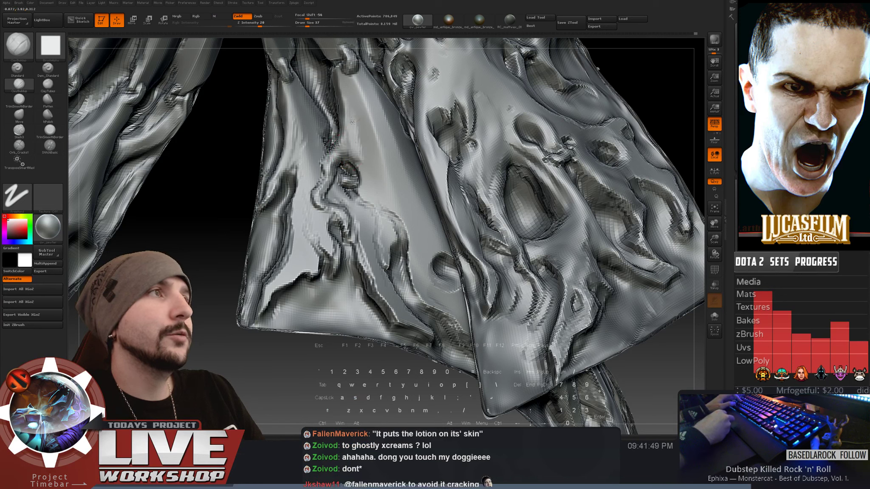
{"action": "mouse_move", "coordinate": [352, 111]}
{"action": "left_mouse_down"}
{"action": "mouse_move", "coordinate": [365, 123]}
{"action": "mouse_move", "coordinate": [359, 148]}
{"action": "mouse_move", "coordinate": [369, 164]}
{"action": "mouse_move", "coordinate": [361, 148]}
{"action": "mouse_move", "coordinate": [337, 163]}
{"action": "left_mouse_up"}
{"action": "key", "text": "s"}
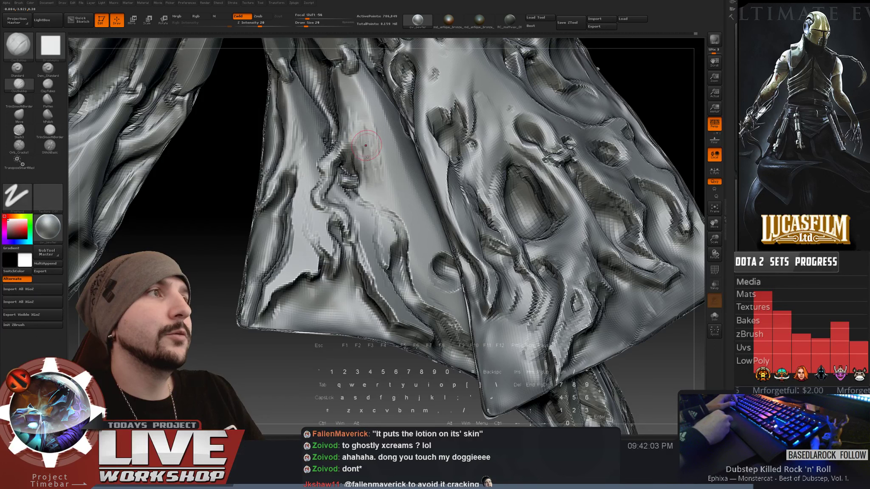
- Reshape the small recess into a rounder hole with a smaller brush and inspect it from a slightly different angle
{"action": "key", "text": "b"}
{"action": "key", "text": "b"}
{"action": "key", "text": "c"}
{"action": "key", "text": "b"}
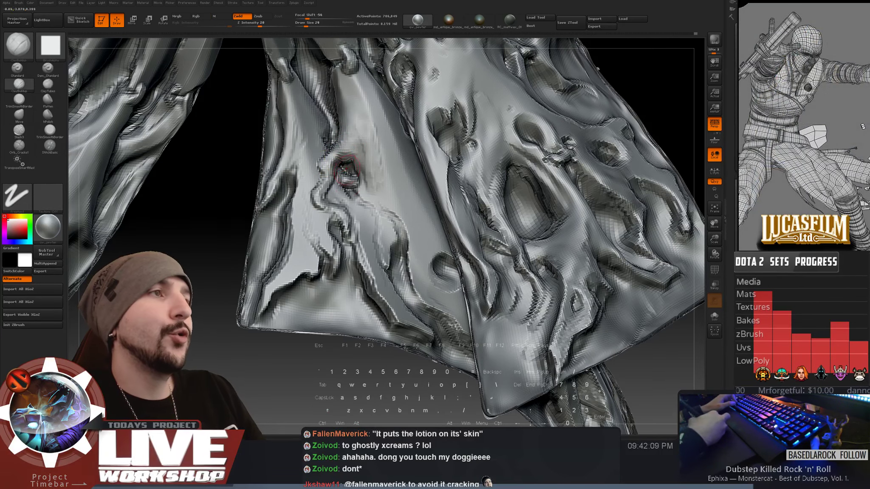
{"action": "key", "text": "["}
{"action": "key", "text": "["}
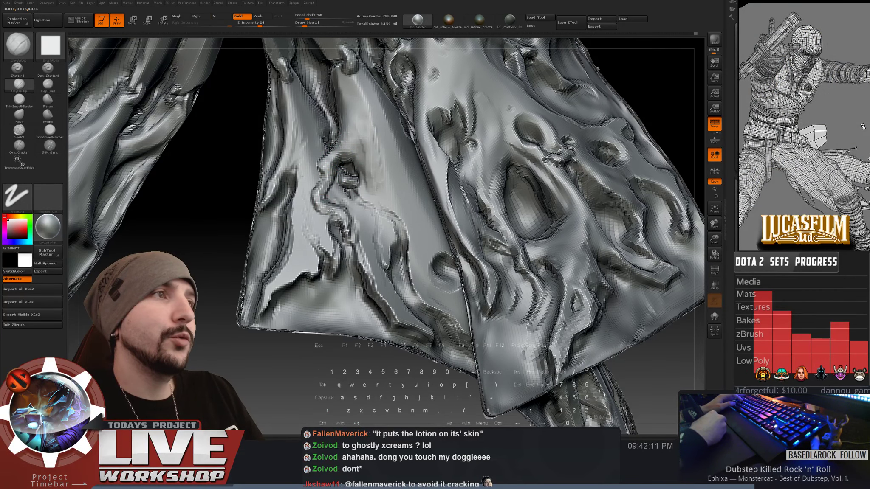
{"action": "mouse_move", "coordinate": [451, 399]}
{"action": "left_mouse_down", "text": "alt"}
{"action": "mouse_move", "coordinate": [471, 175]}
{"action": "mouse_move", "coordinate": [516, 167]}
{"action": "mouse_move", "coordinate": [527, 395]}
{"action": "left_mouse_up", "text": "alt"}
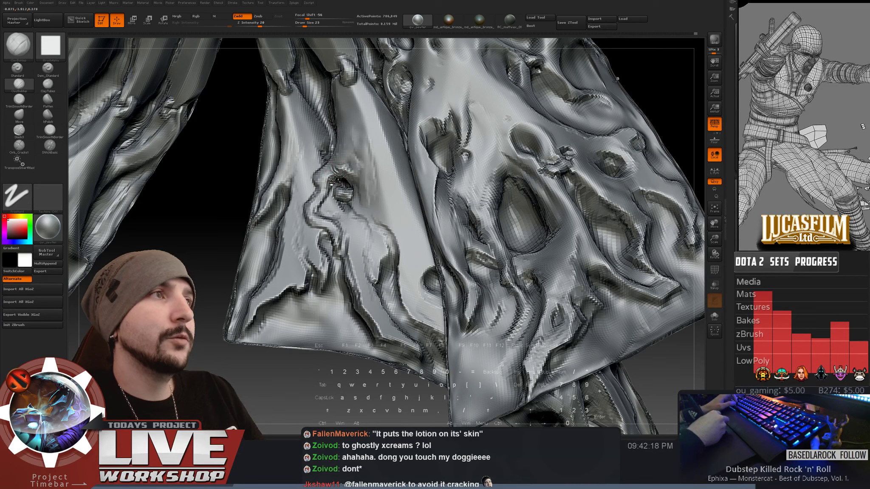
- Refine the winding strand between the central fold and the lower tear, and check the result on the full cape
{"action": "key", "text": "shift"}
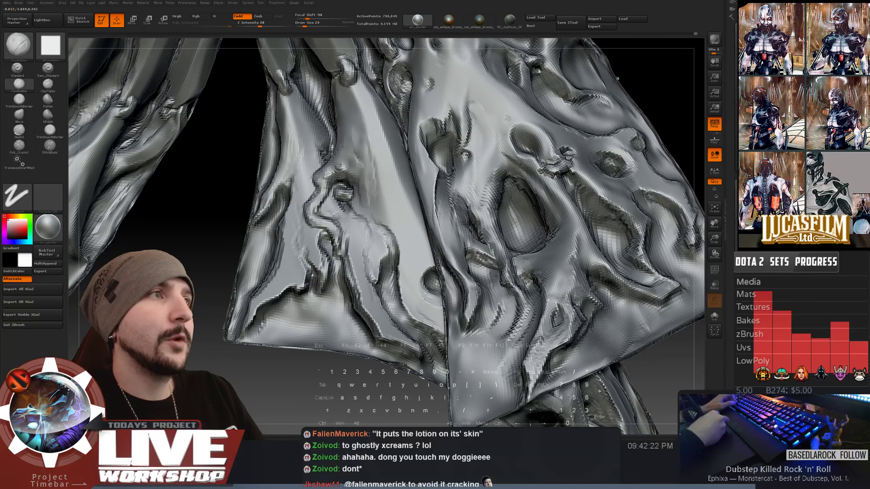
{"action": "key", "text": "shift"}
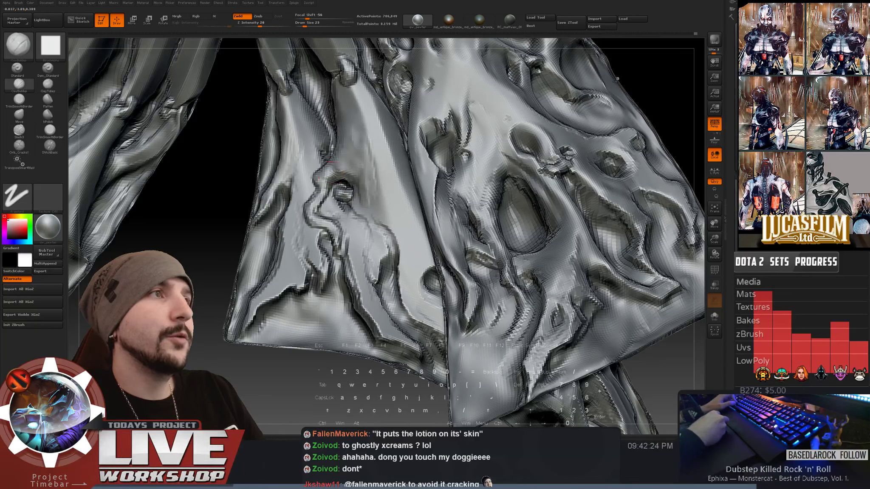
{"action": "key", "text": "shift"}
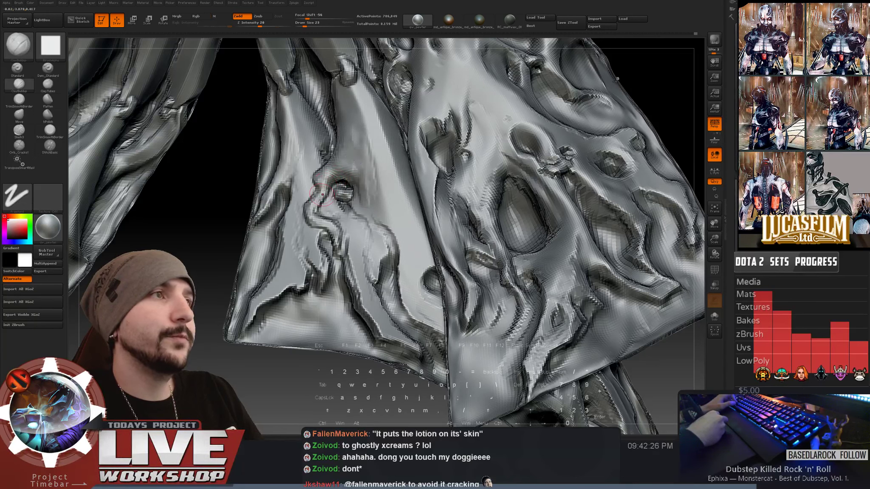
{"action": "key", "text": "alt"}
{"action": "left_click_drag", "start_coordinate": [317, 199], "coordinate": [320, 209]}
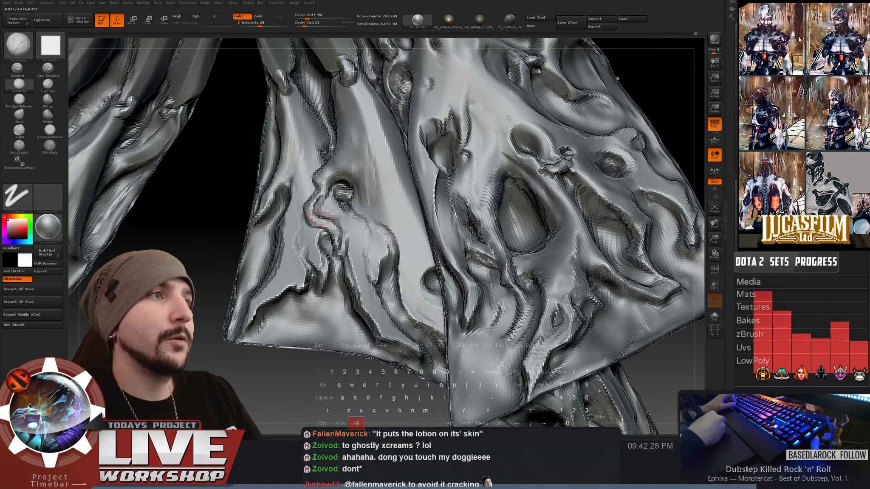
{"action": "right_click_drag", "start_coordinate": [335, 228], "coordinate": [456, 175], "text": "ctrl"}
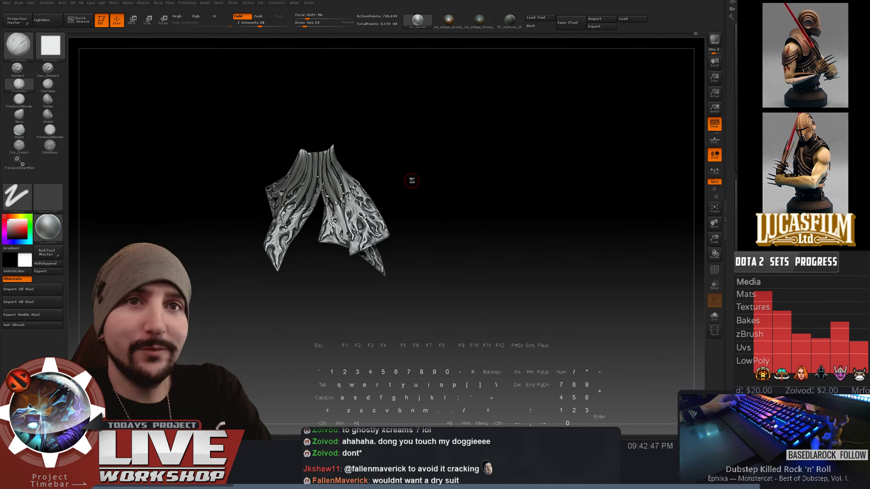
- Sculpt and smooth the rim of the small round hole and the cloth directly around it at the high subdivision level
{"action": "left_click_drag", "start_coordinate": [514, 218], "coordinate": [425, 265], "text": "alt"}
{"action": "left_click_drag", "start_coordinate": [595, 169], "coordinate": [479, 231], "text": "alt"}
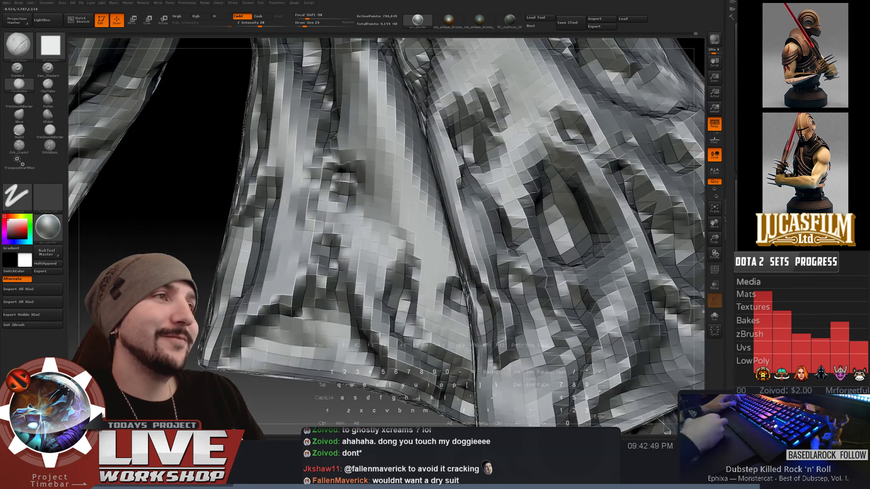
{"action": "key", "text": "d"}
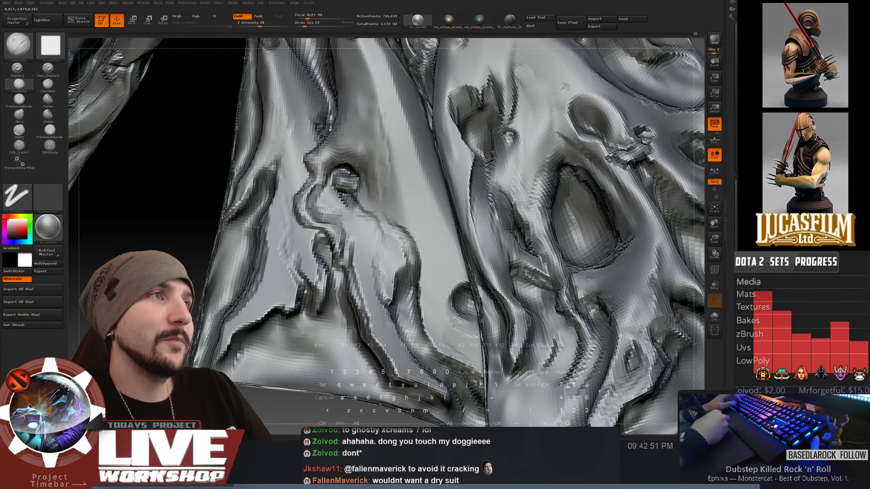
{"action": "key", "text": "alt"}
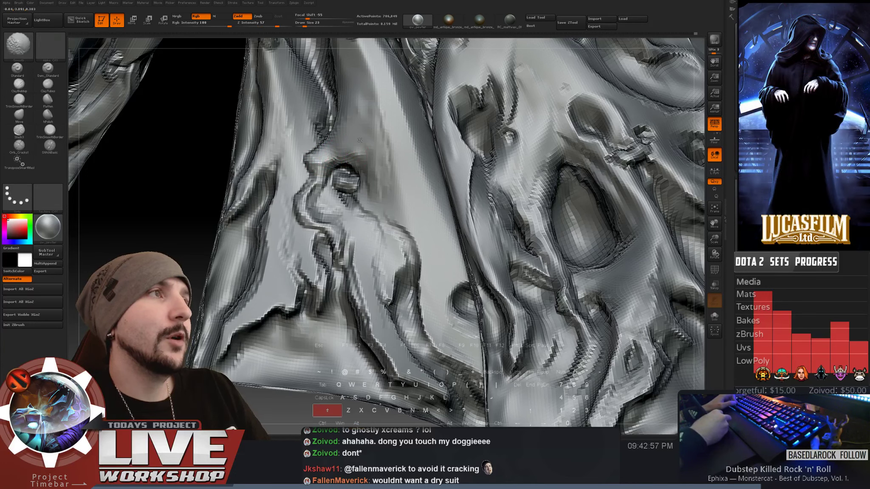
{"action": "key", "text": "shift"}
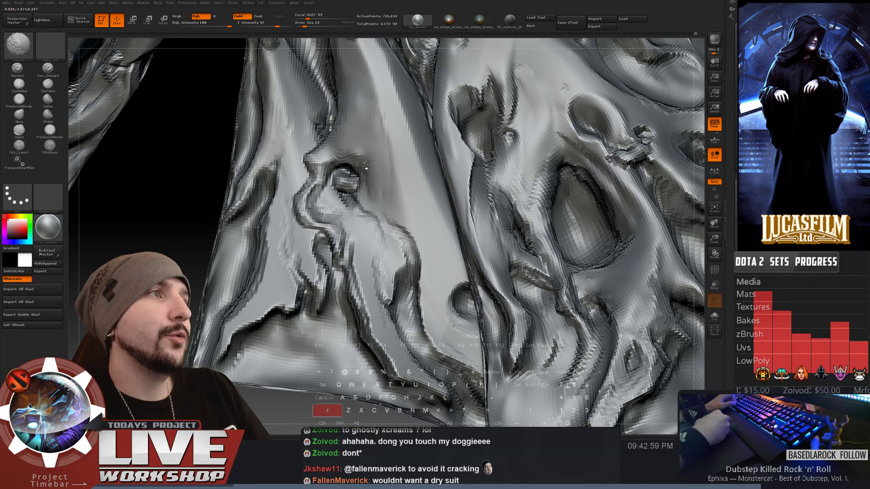
{"action": "key", "text": "alt"}
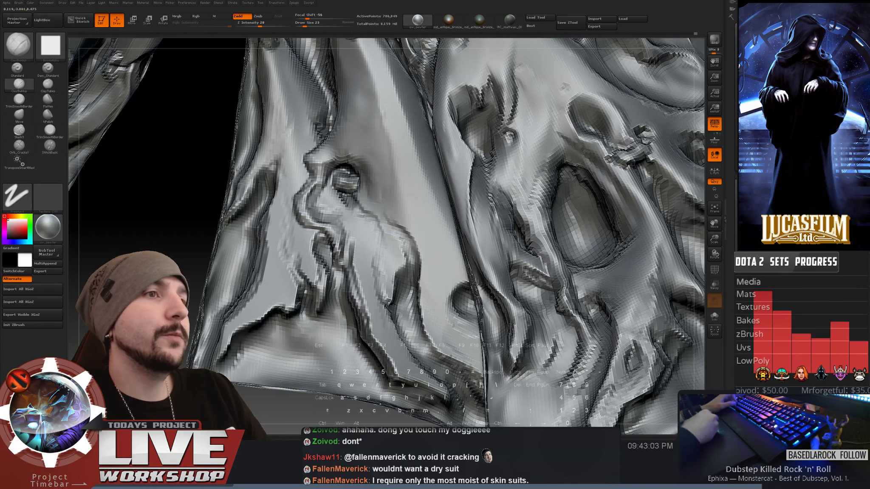
{"action": "mouse_move", "coordinate": [362, 159]}
{"action": "left_mouse_down", "text": "alt"}
{"action": "mouse_move", "coordinate": [353, 274]}
{"action": "mouse_move", "coordinate": [315, 205]}
{"action": "left_mouse_up", "text": "alt"}
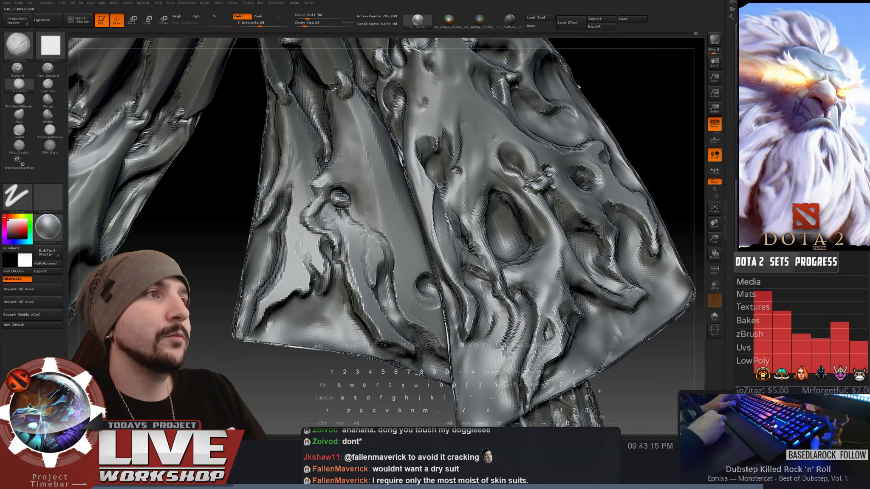
- Sharpen and smooth the lip above the small hole and the bordering strand, comparing the flap with the whole cape
{"action": "key", "text": "alt"}
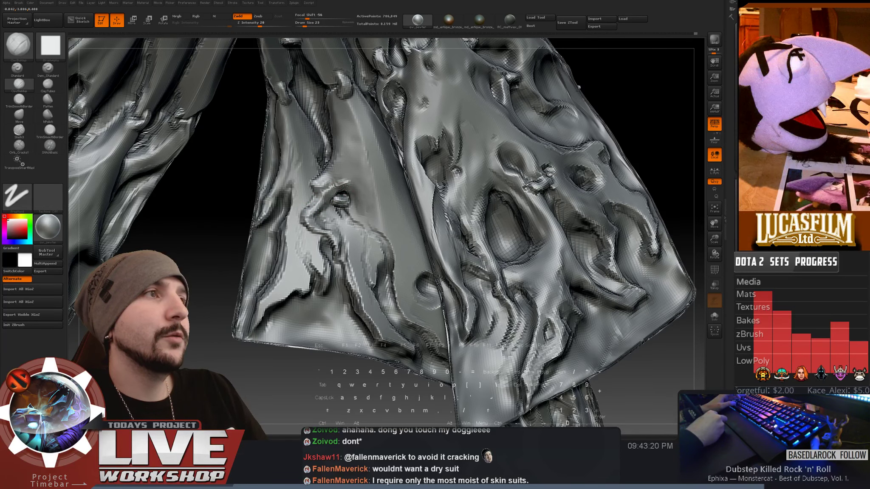
{"action": "key", "text": "shift"}
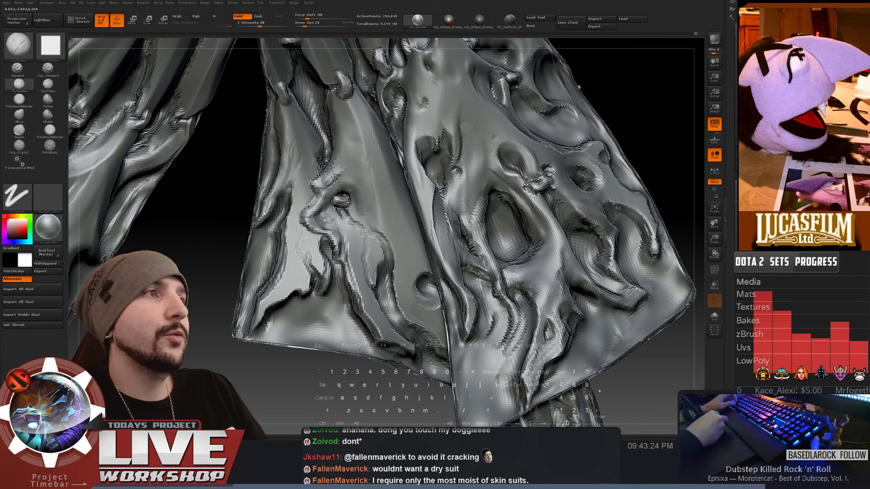
{"action": "key", "text": "shift"}
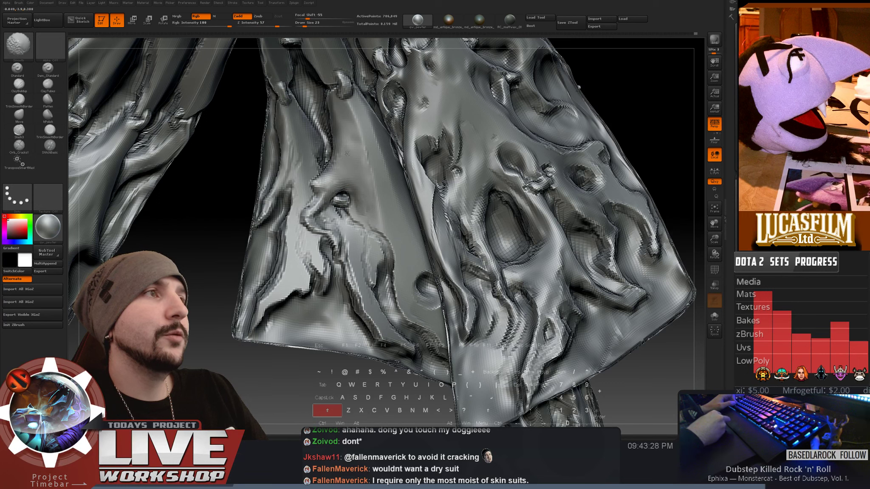
{"action": "key", "text": "alt"}
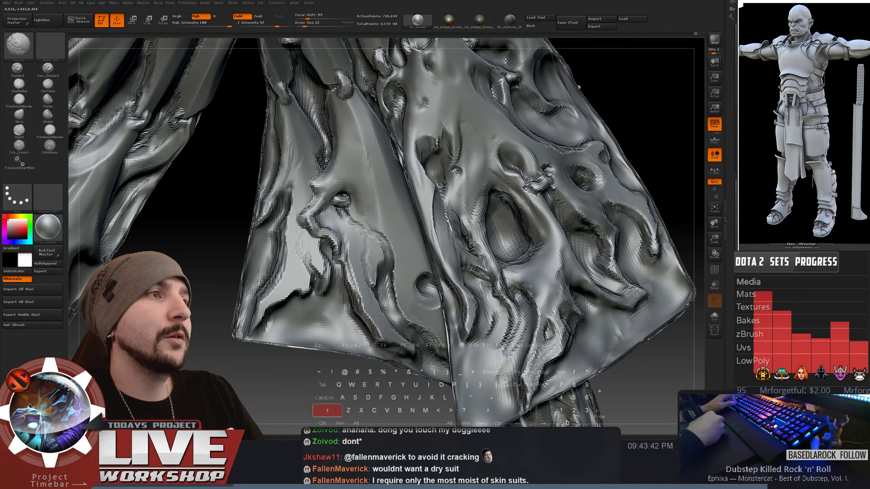
{"action": "left_click_drag", "start_coordinate": [226, 225], "coordinate": [404, 171], "text": "alt"}
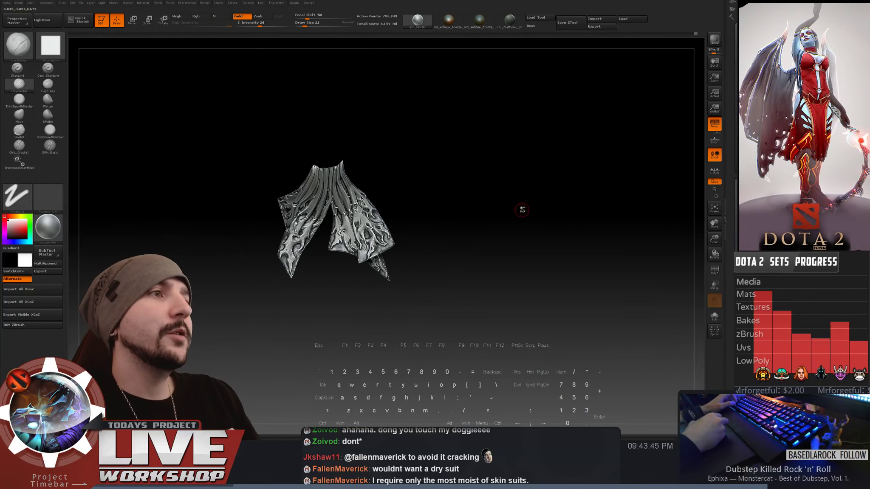
{"action": "left_click_drag", "start_coordinate": [522, 210], "coordinate": [328, 200], "text": "alt"}
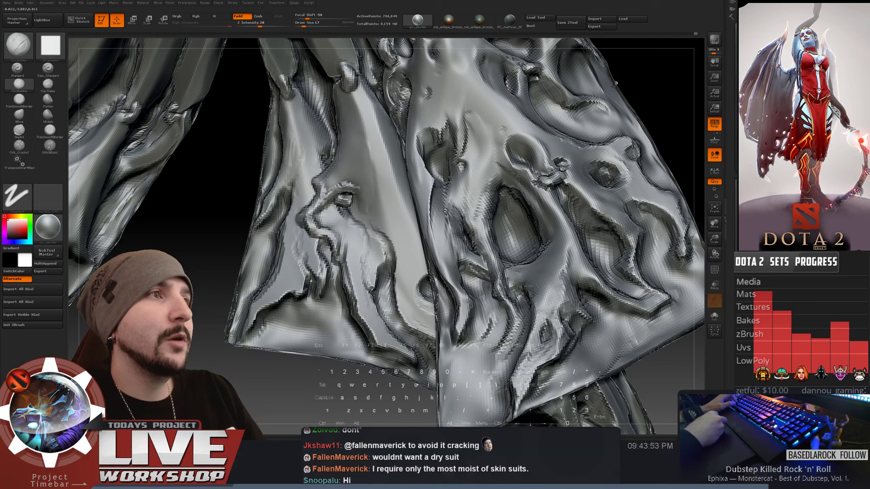
- Sculpt and smooth the cloth above the small hole and the winding strand beside it on the narrow flap
{"action": "key", "text": "shift"}
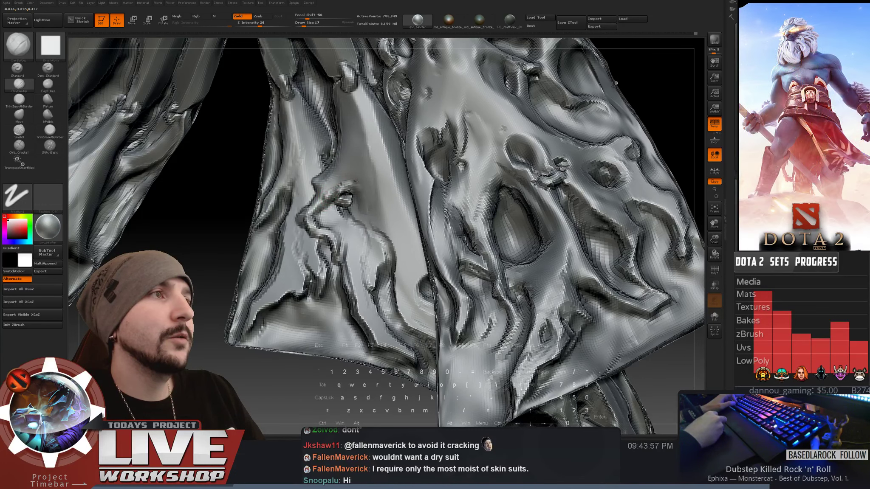
{"action": "key", "text": "shift"}
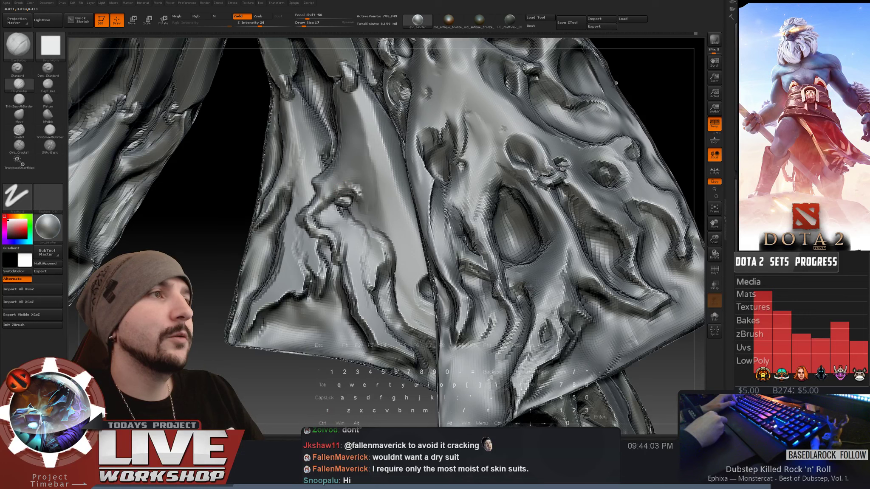
{"action": "key", "text": "shift"}
{"action": "key", "text": "s"}
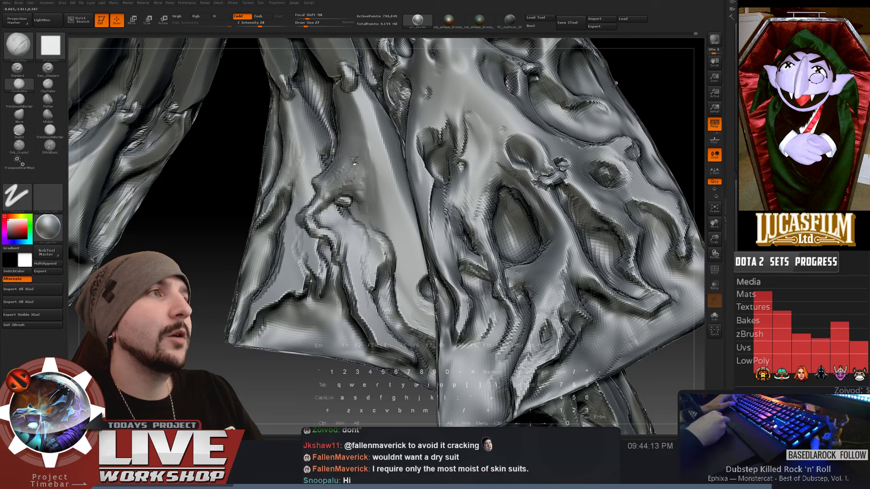
{"action": "key", "text": "shift"}
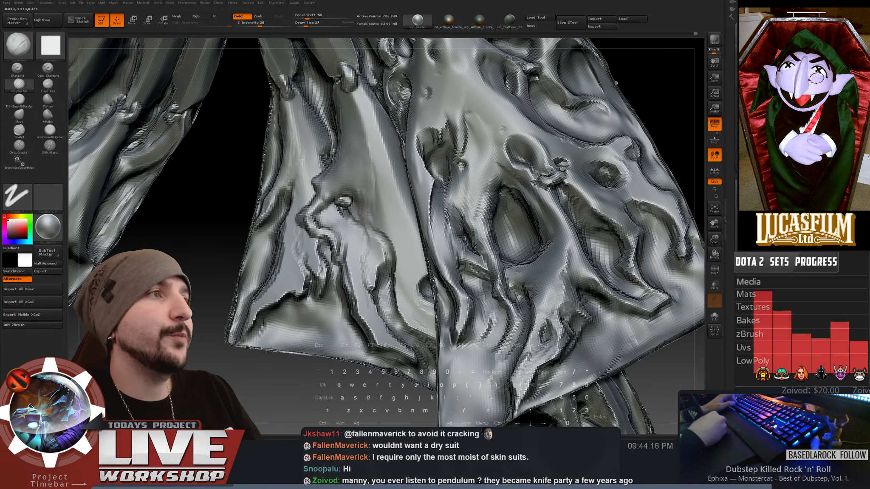
{"action": "key", "text": "shift"}
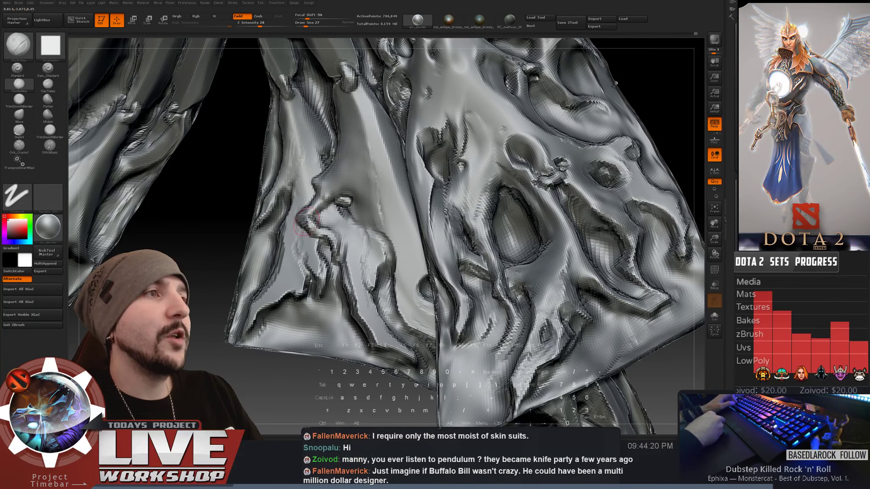
{"action": "key", "text": "alt"}
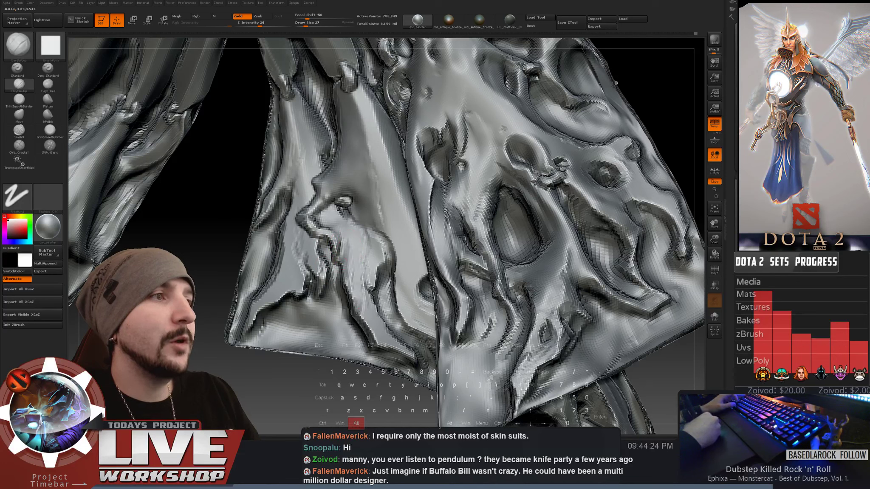
{"action": "key", "text": "shift"}
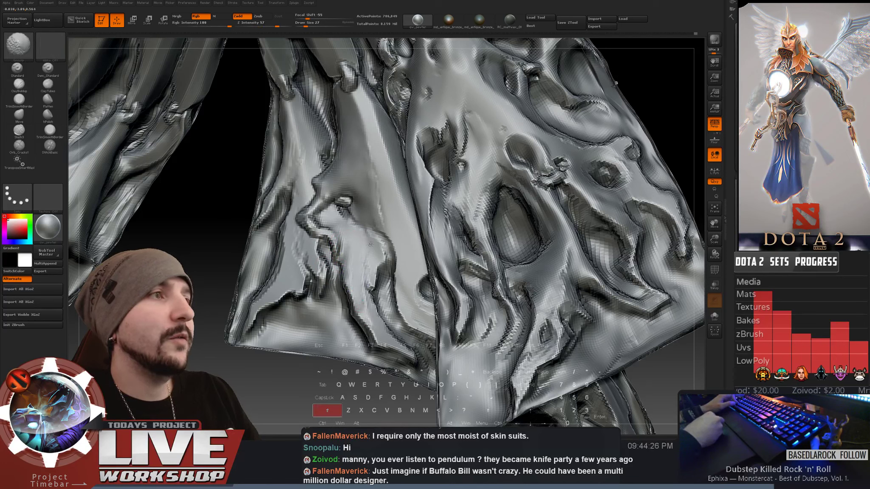
- Save the cape ZTool to disk, overwriting the existing file
{"action": "left_click_drag", "start_coordinate": [225, 238], "coordinate": [219, 155], "text": "alt"}
{"action": "mouse_move", "coordinate": [510, 249]}
{"action": "left_mouse_down"}
{"action": "mouse_move", "coordinate": [525, 243]}
{"action": "mouse_move", "coordinate": [509, 190]}
{"action": "mouse_move", "coordinate": [541, 226]}
{"action": "mouse_move", "coordinate": [526, 211]}
{"action": "left_mouse_up"}
{"action": "key", "text": "ctrl+s"}
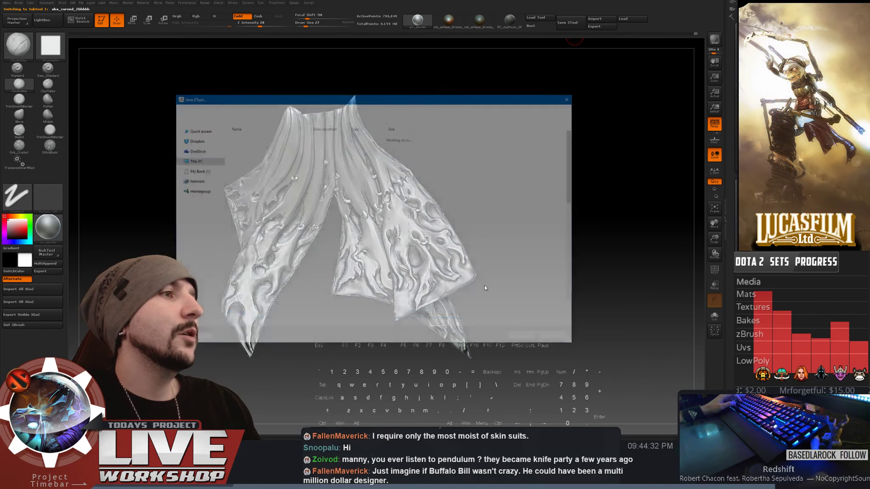
{"action": "left_click", "coordinate": [525, 337]}
{"action": "left_click", "coordinate": [395, 220]}
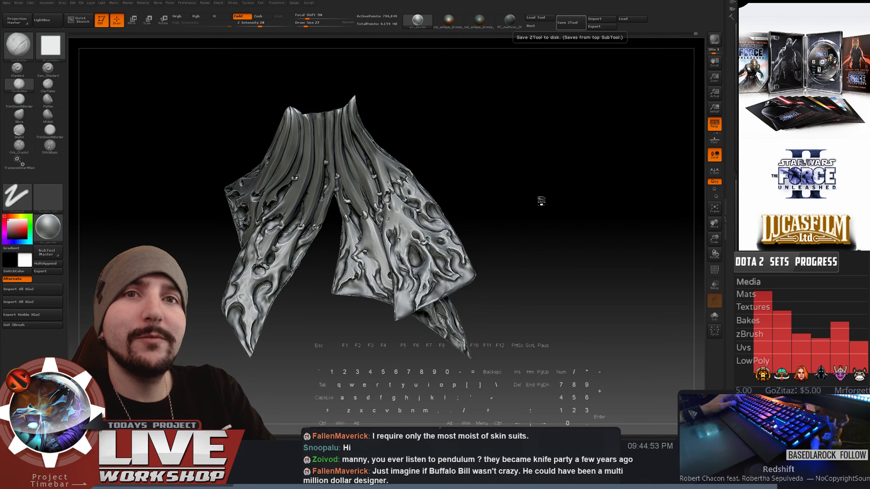
- Resize the brush and sculpt the strand running down from the forked tear beside the wide flap's inner edge
{"action": "mouse_move", "coordinate": [601, 186]}
{"action": "left_mouse_down", "text": "alt"}
{"action": "mouse_move", "coordinate": [485, 150]}
{"action": "mouse_move", "coordinate": [602, 176]}
{"action": "mouse_move", "coordinate": [623, 156]}
{"action": "mouse_move", "coordinate": [260, 172]}
{"action": "left_mouse_up", "text": "alt"}
{"action": "key", "text": "s"}
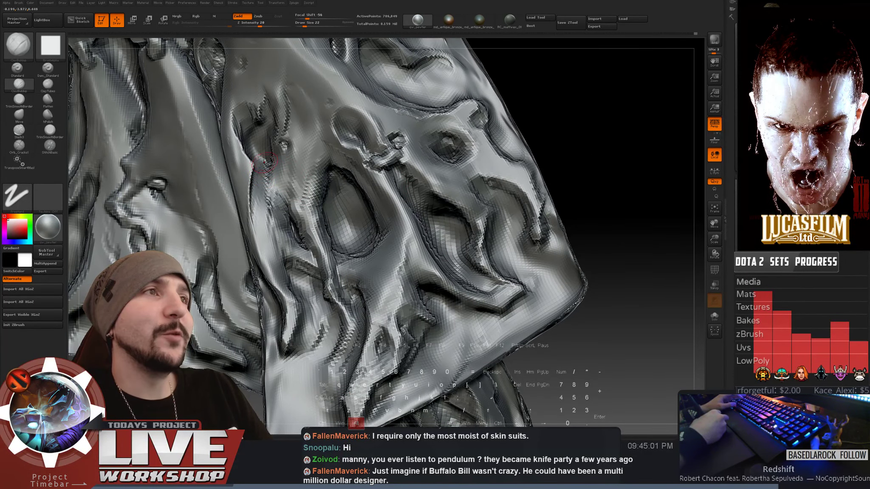
{"action": "key", "text": "s"}
{"action": "mouse_move", "coordinate": [260, 172]}
{"action": "left_mouse_down"}
{"action": "mouse_move", "coordinate": [267, 198]}
{"action": "mouse_move", "coordinate": [266, 172]}
{"action": "left_mouse_up"}
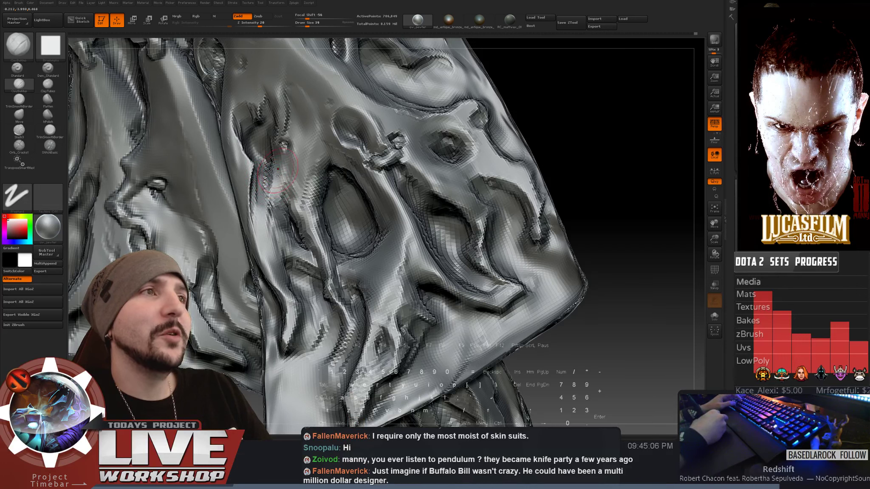
{"action": "key", "text": "s"}
{"action": "mouse_move", "coordinate": [269, 198]}
{"action": "left_mouse_down"}
{"action": "mouse_move", "coordinate": [257, 206]}
{"action": "mouse_move", "coordinate": [254, 181]}
{"action": "mouse_move", "coordinate": [266, 232]}
{"action": "left_mouse_up"}
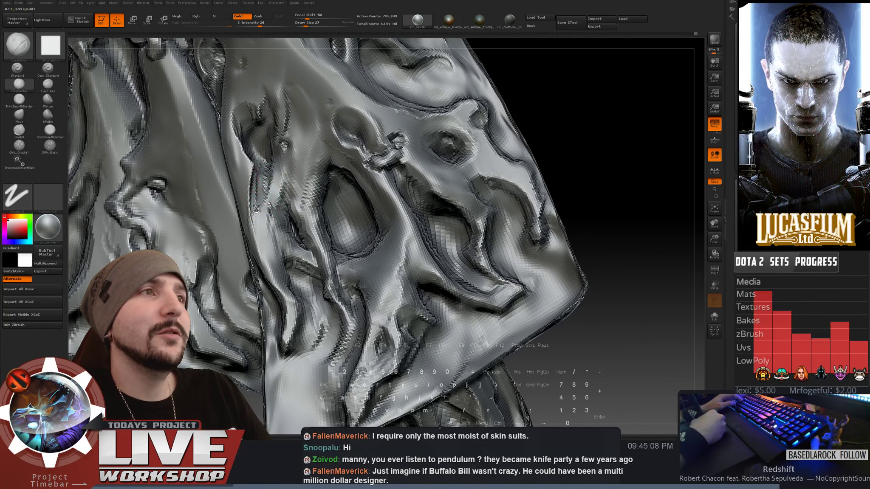
{"action": "left_click_drag", "start_coordinate": [255, 174], "coordinate": [261, 228], "text": "shift"}
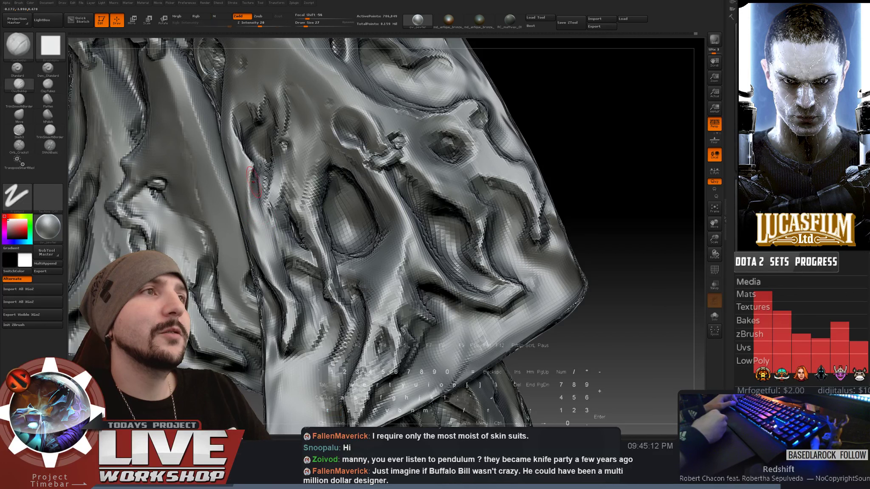
{"action": "left_click_drag", "start_coordinate": [254, 183], "coordinate": [262, 222]}
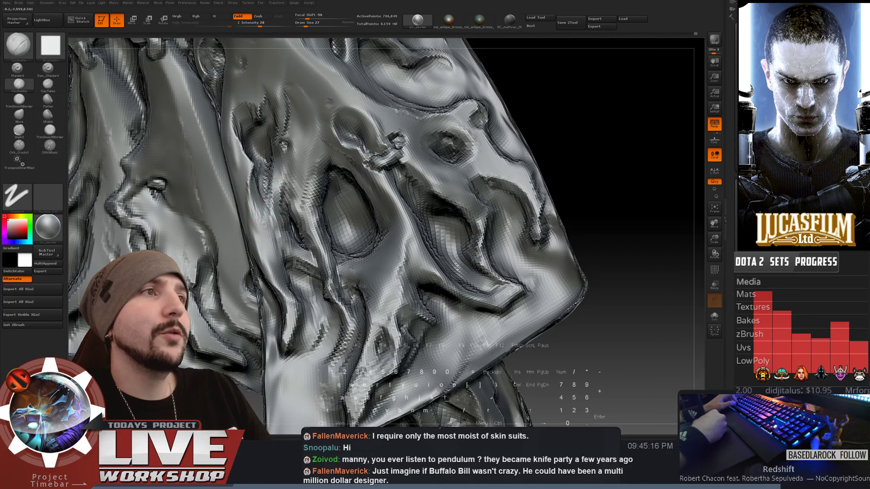
{"action": "key", "text": "shift"}
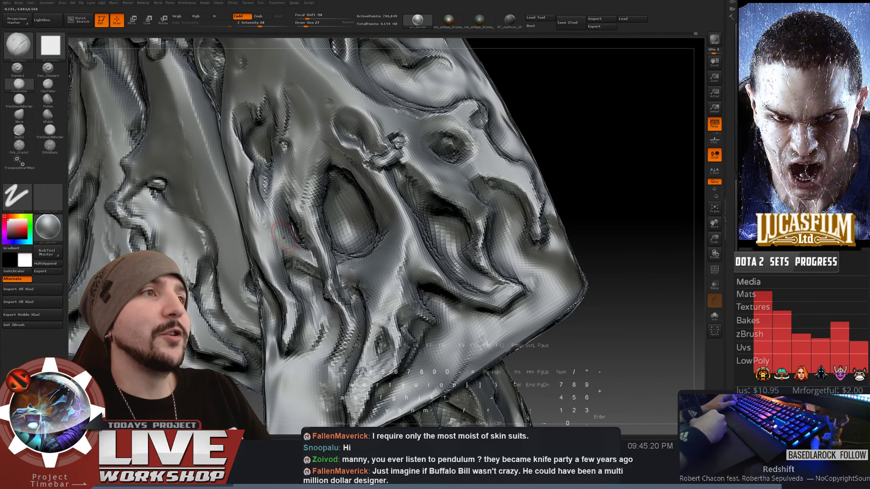
{"action": "left_click_drag", "start_coordinate": [272, 191], "coordinate": [275, 231]}
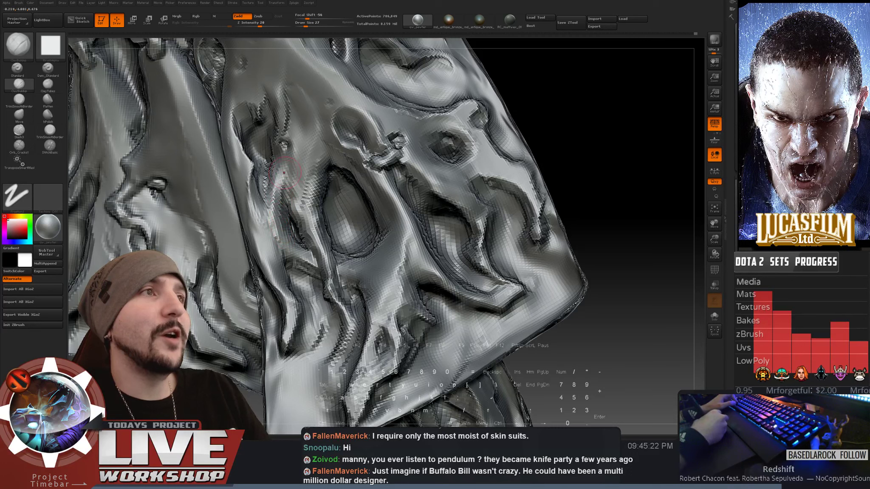
- Deepen the forked tear on the wide flap and smooth the cloth strip between it and the flap's inner edge
{"action": "key", "text": "alt"}
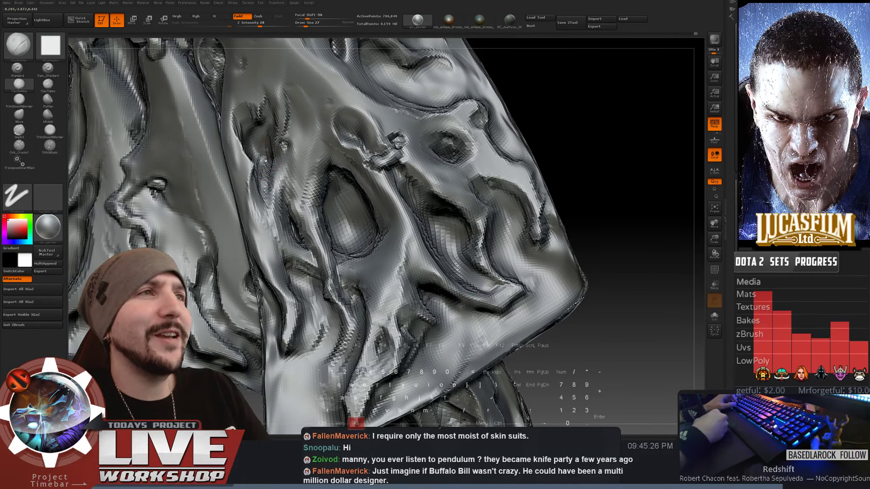
{"action": "key", "text": "shift"}
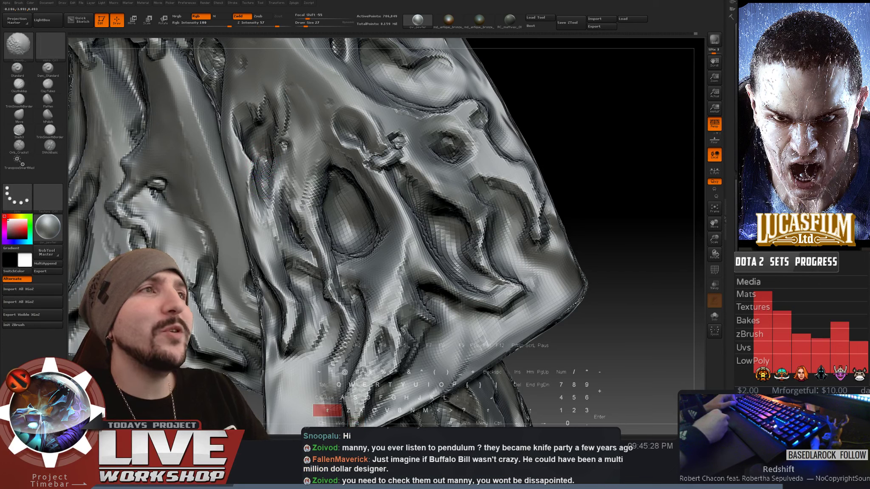
{"action": "key", "text": "alt"}
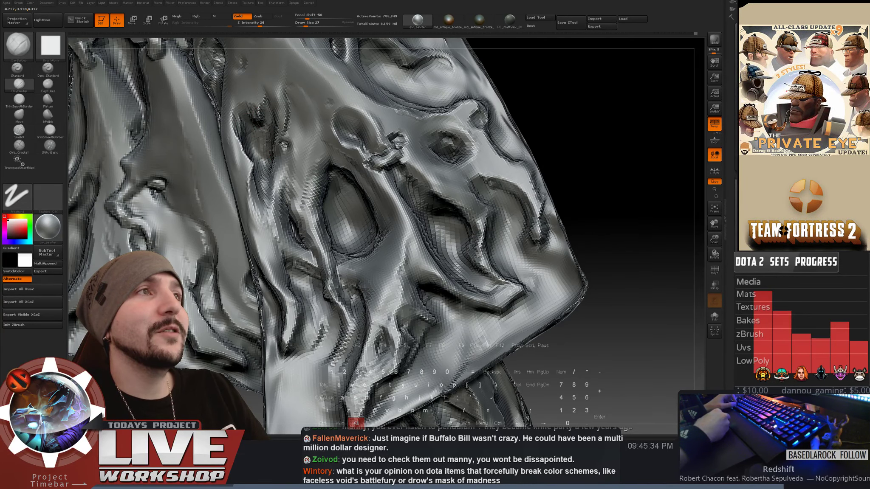
{"action": "right_click_drag", "start_coordinate": [268, 140], "coordinate": [274, 149]}
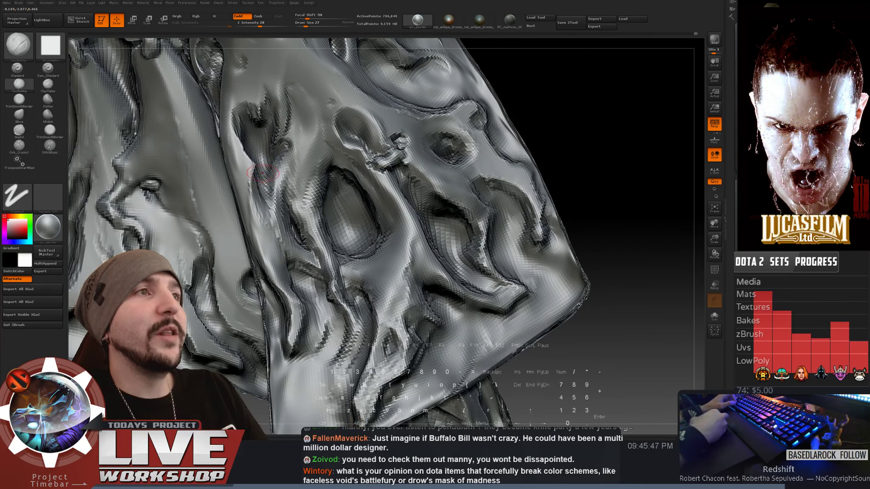
{"action": "key", "text": "alt"}
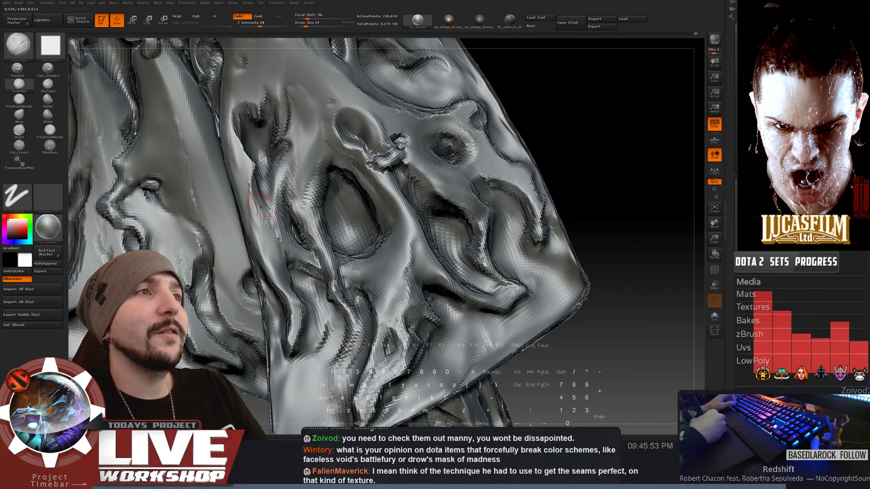
{"action": "key", "text": "alt"}
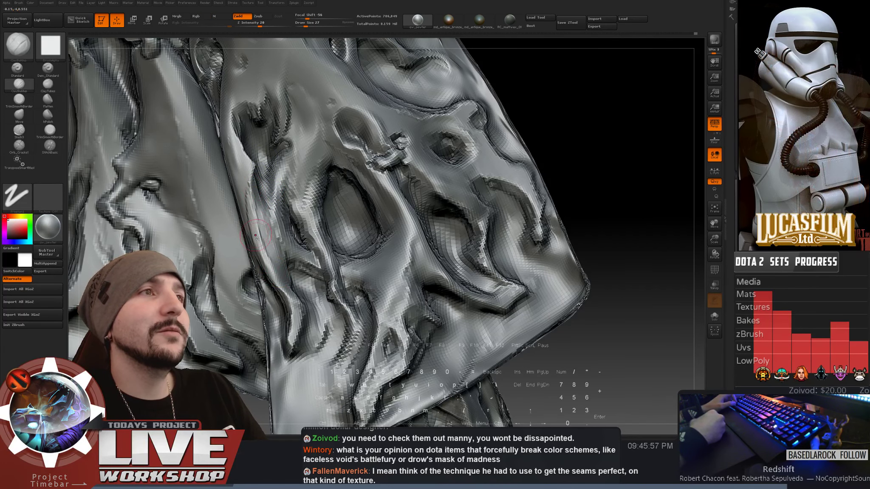
{"action": "key", "text": "shift"}
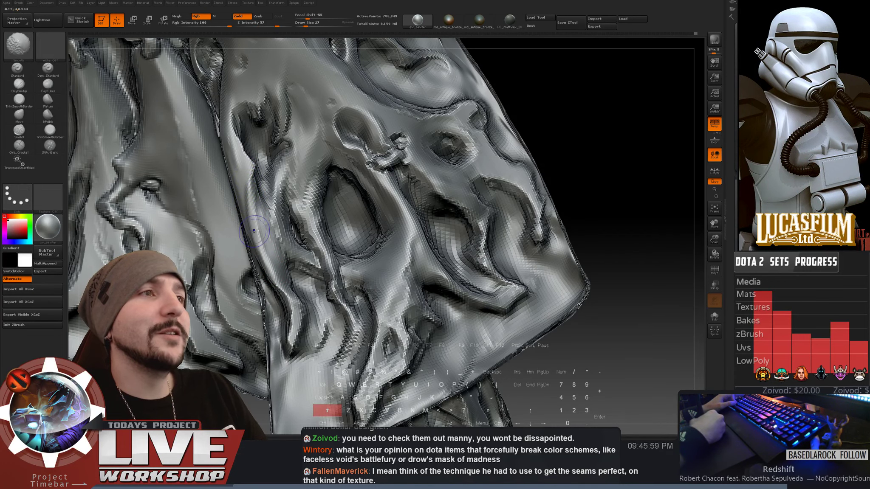
{"action": "key", "text": "shift+d"}
{"action": "key", "text": "d"}
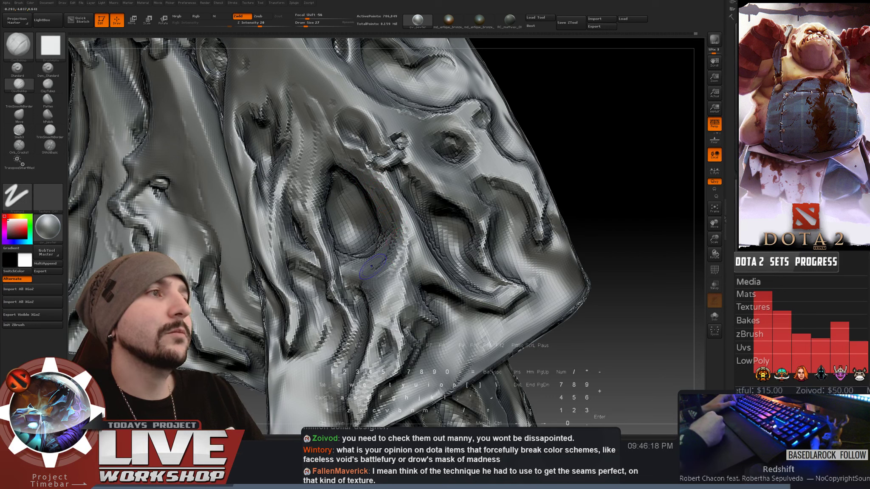
- Smooth the cloth and strands around the large oval hole and compare the wide flap with the whole cape
{"action": "key", "text": "shift"}
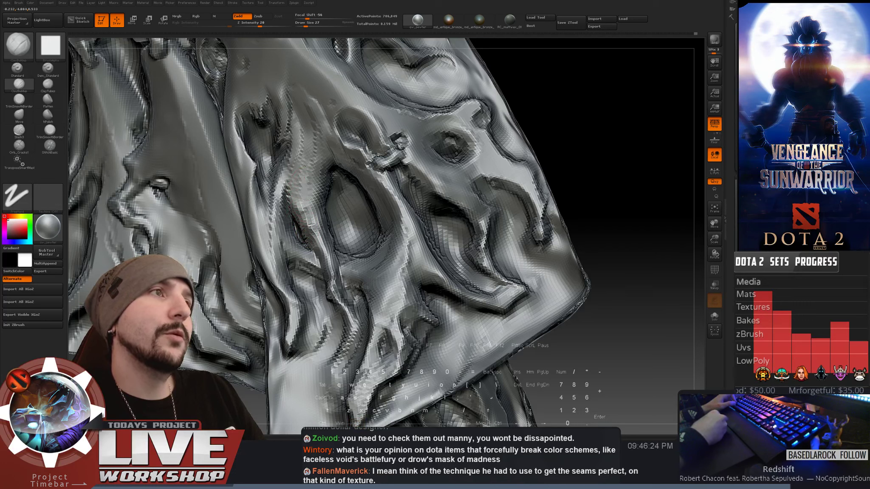
{"action": "key", "text": "shift"}
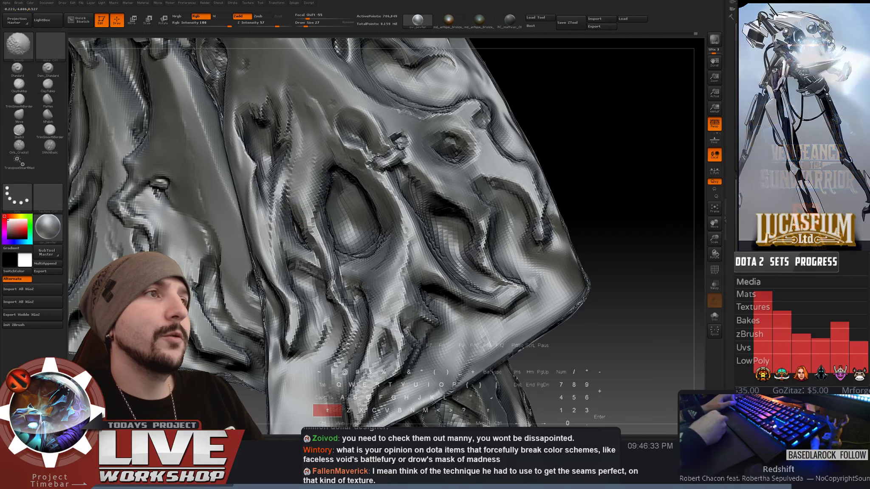
{"action": "key", "text": "shift"}
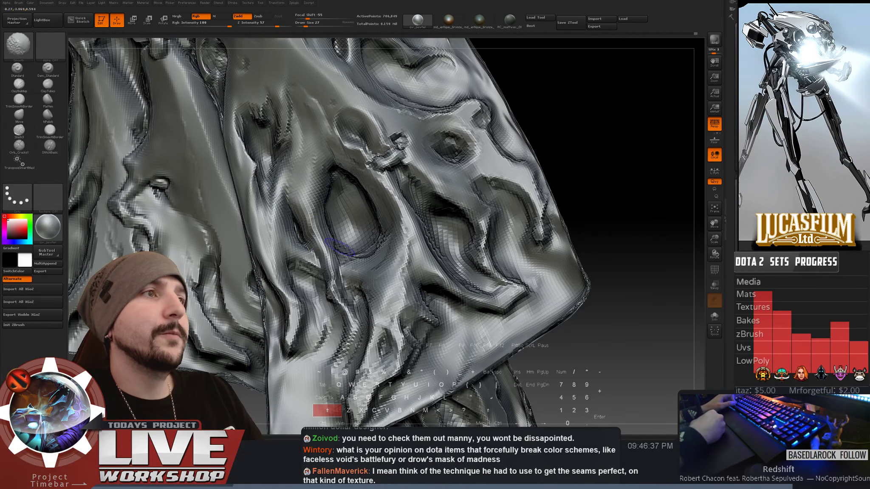
{"action": "right_click_drag", "start_coordinate": [340, 246], "coordinate": [430, 212]}
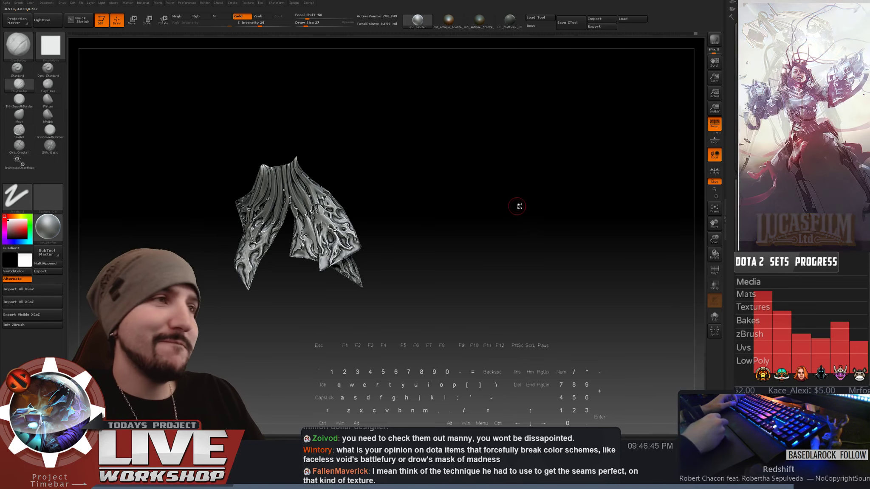
{"action": "right_click_drag", "start_coordinate": [528, 192], "coordinate": [306, 269], "text": "ctrl"}
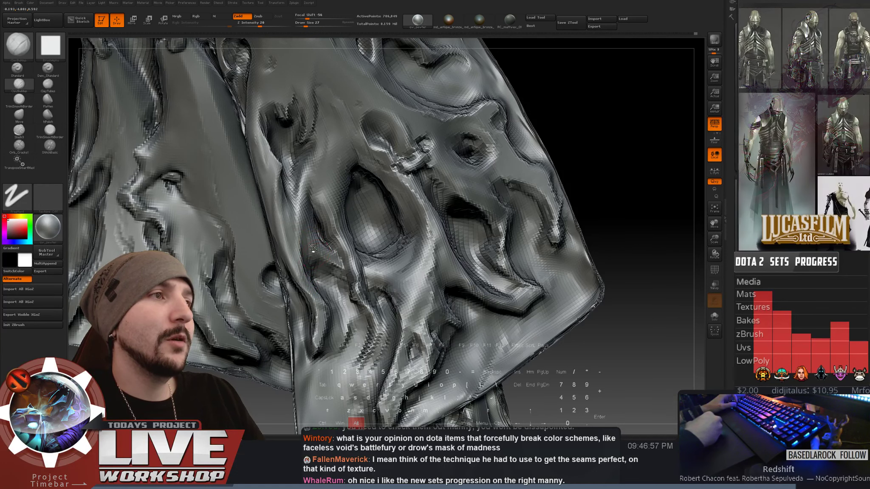
- Carve and smooth the folds below the large oval hole toward the flap's lower tip, checking them on the full cape
{"action": "mouse_move", "coordinate": [331, 284]}
{"action": "left_mouse_down"}
{"action": "mouse_move", "coordinate": [346, 317]}
{"action": "mouse_move", "coordinate": [335, 341]}
{"action": "mouse_move", "coordinate": [348, 306]}
{"action": "mouse_move", "coordinate": [356, 340]}
{"action": "mouse_move", "coordinate": [344, 356]}
{"action": "left_mouse_up"}
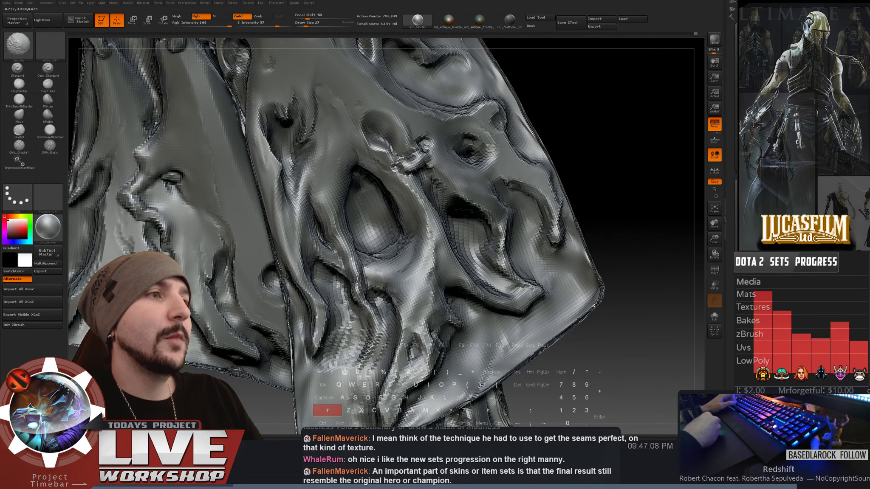
{"action": "key", "text": "shift"}
{"action": "key", "text": "shift"}
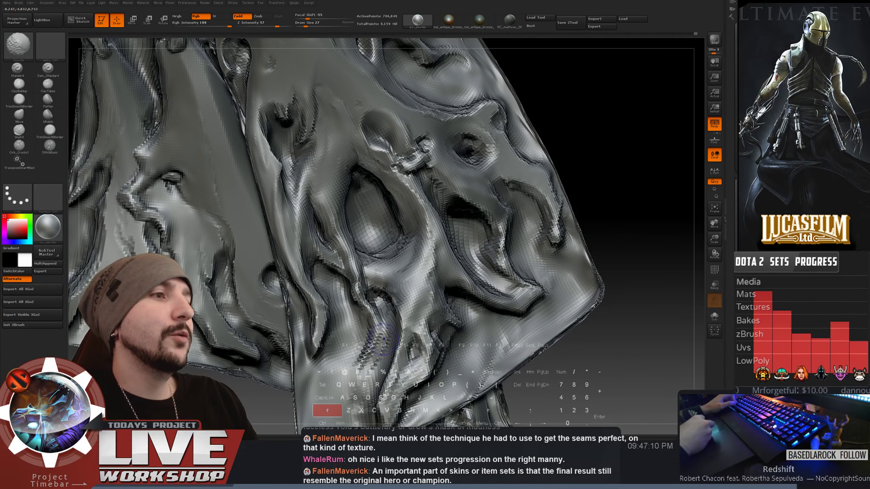
{"action": "mouse_move", "coordinate": [608, 342]}
{"action": "left_mouse_down", "text": "alt"}
{"action": "mouse_move", "coordinate": [528, 219]}
{"action": "mouse_move", "coordinate": [464, 231]}
{"action": "left_mouse_up", "text": "alt"}
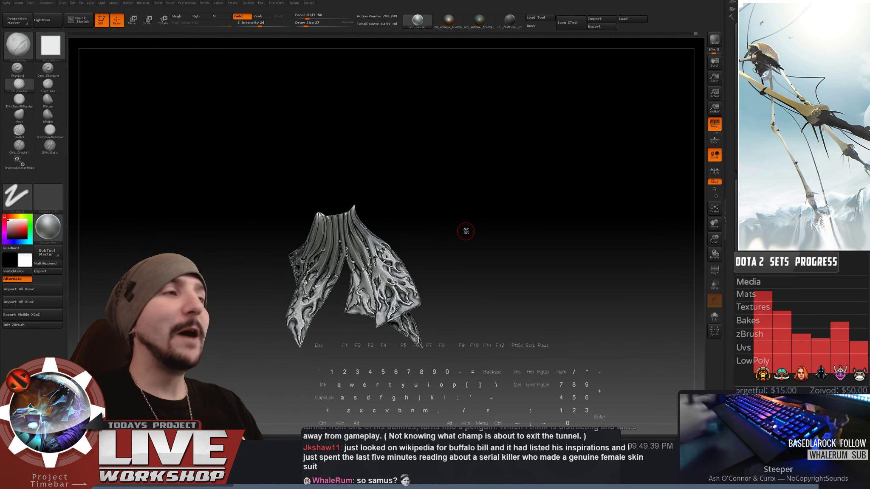
- Sculpt and smooth the cloth strand along the large oval hole's inner side on the wide flap and check it on the whole cape
{"action": "mouse_move", "coordinate": [507, 231]}
{"action": "left_mouse_down", "text": "alt"}
{"action": "mouse_move", "coordinate": [492, 209]}
{"action": "mouse_move", "coordinate": [501, 201]}
{"action": "mouse_move", "coordinate": [514, 252]}
{"action": "mouse_move", "coordinate": [542, 208]}
{"action": "mouse_move", "coordinate": [552, 217]}
{"action": "mouse_move", "coordinate": [594, 183]}
{"action": "left_mouse_up", "text": "alt"}
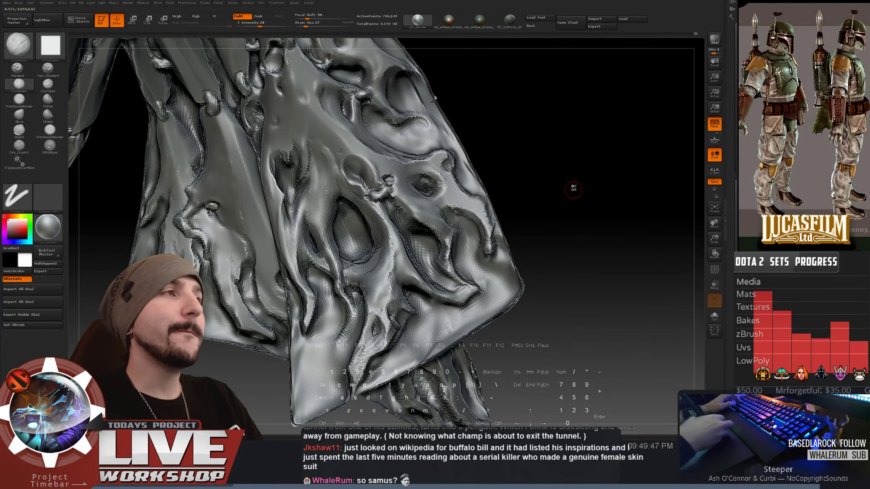
{"action": "mouse_move", "coordinate": [575, 177]}
{"action": "left_mouse_down"}
{"action": "mouse_move", "coordinate": [295, 217]}
{"action": "mouse_move", "coordinate": [327, 223]}
{"action": "left_mouse_up"}
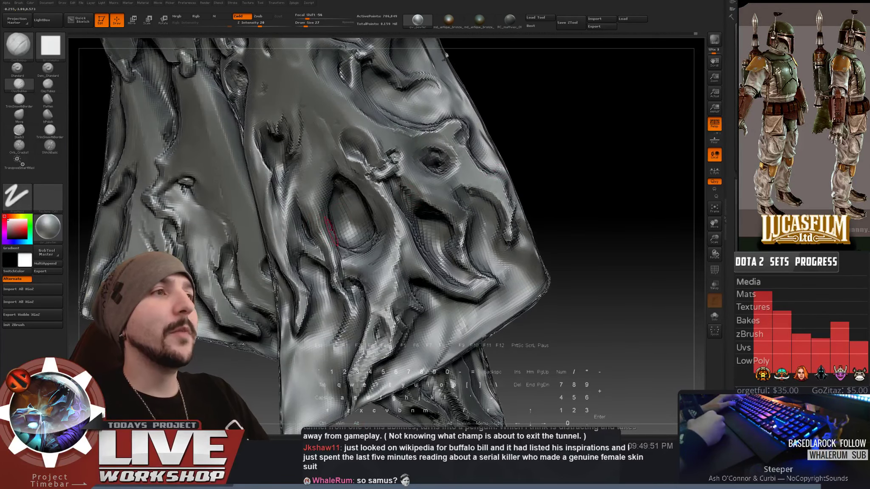
{"action": "key", "text": "s"}
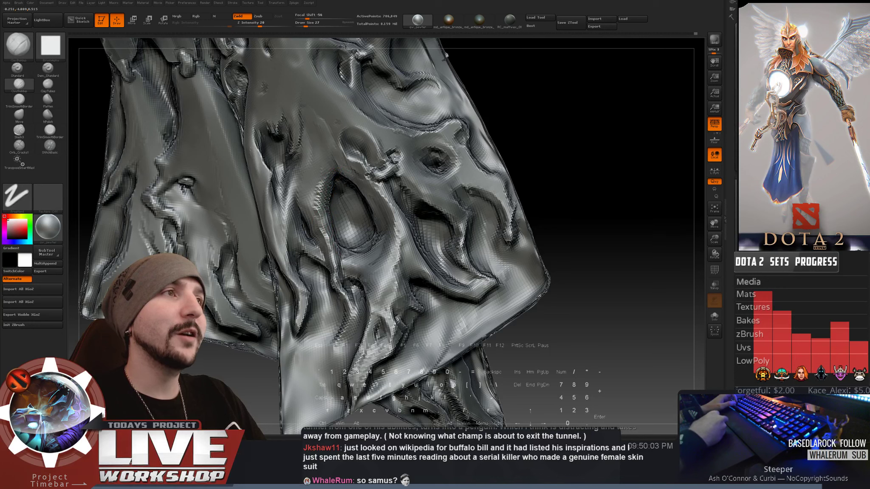
{"action": "key", "text": "shift"}
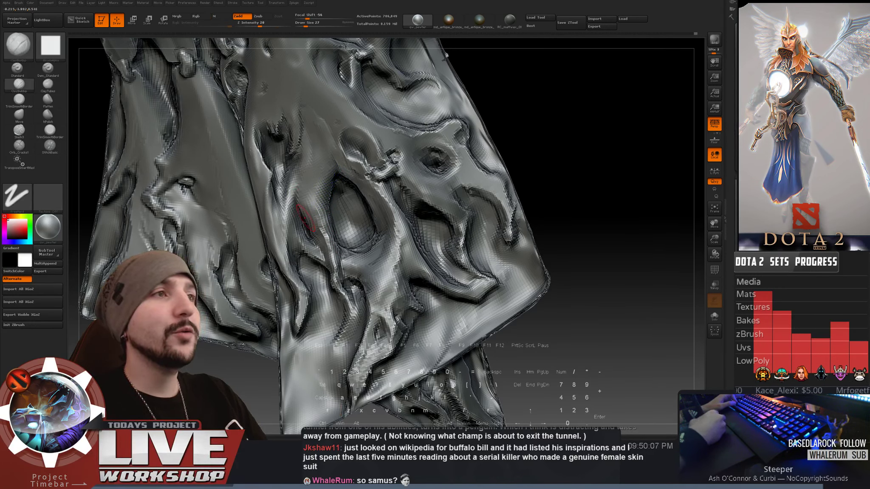
{"action": "key", "text": "alt"}
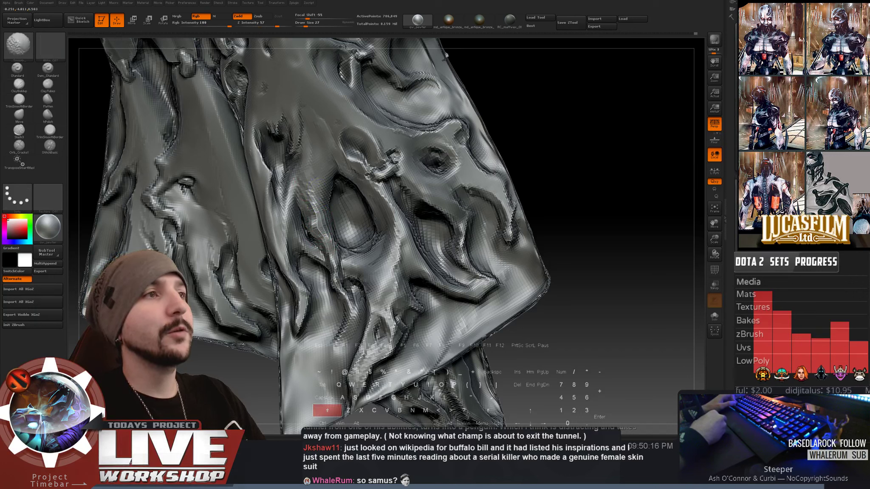
{"action": "key", "text": "f"}
{"action": "mouse_move", "coordinate": [480, 263]}
{"action": "left_mouse_down", "text": "alt"}
{"action": "mouse_move", "coordinate": [474, 247]}
{"action": "mouse_move", "coordinate": [492, 237]}
{"action": "mouse_move", "coordinate": [478, 214]}
{"action": "mouse_move", "coordinate": [501, 238]}
{"action": "mouse_move", "coordinate": [542, 217]}
{"action": "mouse_move", "coordinate": [558, 242]}
{"action": "left_mouse_up", "text": "alt"}
{"action": "mouse_move", "coordinate": [547, 229]}
{"action": "left_mouse_down", "text": "alt"}
{"action": "mouse_move", "coordinate": [544, 196]}
{"action": "mouse_move", "coordinate": [550, 202]}
{"action": "mouse_move", "coordinate": [540, 206]}
{"action": "mouse_move", "coordinate": [675, 270]}
{"action": "left_mouse_up", "text": "alt"}
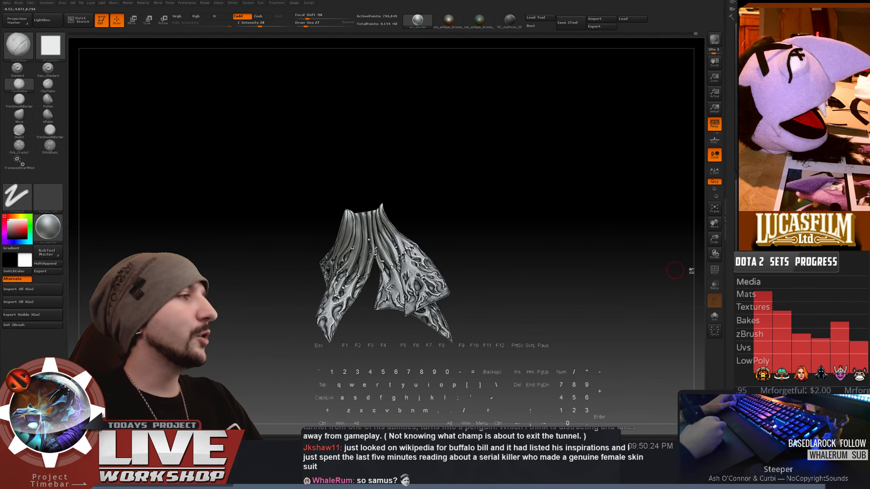
- Carve a ragged nick into the outer edge of the cape's upper part, above the teardrop-shaped dent
{"action": "mouse_move", "coordinate": [674, 219]}
{"action": "left_mouse_down"}
{"action": "mouse_move", "coordinate": [521, 178]}
{"action": "mouse_move", "coordinate": [534, 256]}
{"action": "mouse_move", "coordinate": [517, 284]}
{"action": "mouse_move", "coordinate": [503, 266]}
{"action": "mouse_move", "coordinate": [524, 300]}
{"action": "mouse_move", "coordinate": [577, 287]}
{"action": "mouse_move", "coordinate": [610, 311]}
{"action": "left_mouse_up"}
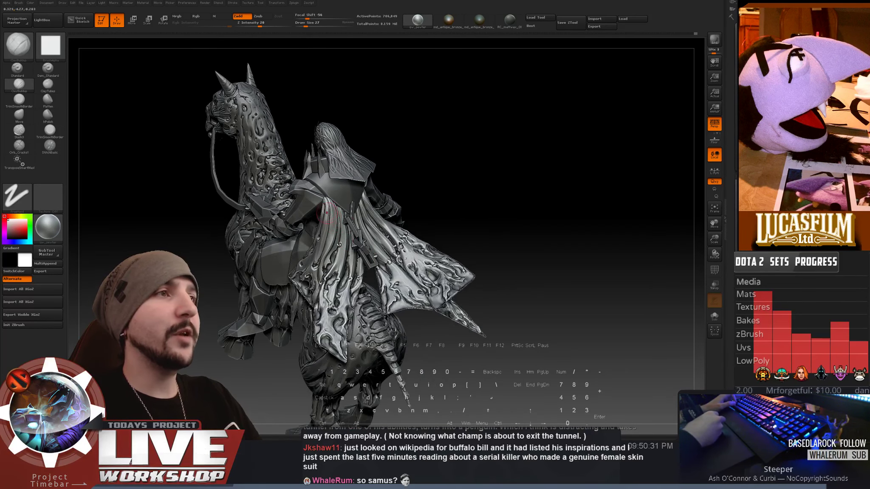
{"action": "left_click_drag", "start_coordinate": [700, 229], "coordinate": [353, 203], "text": "alt"}
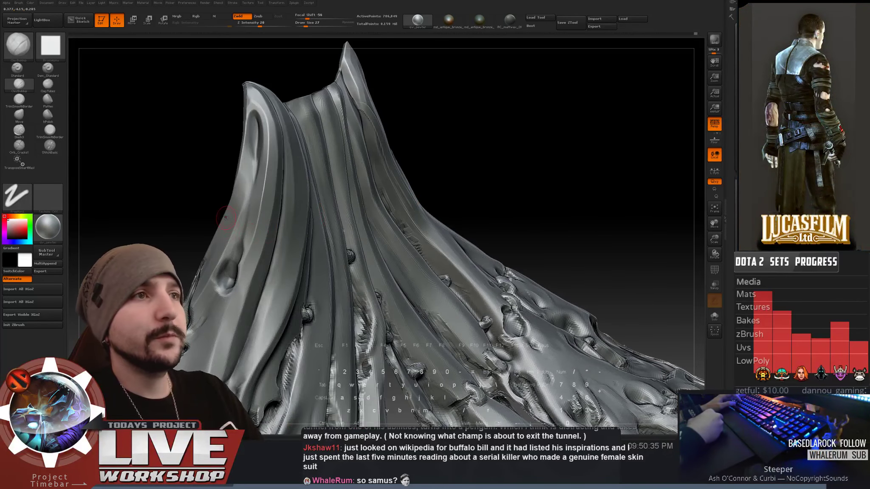
{"action": "left_click_drag", "start_coordinate": [226, 218], "coordinate": [264, 262]}
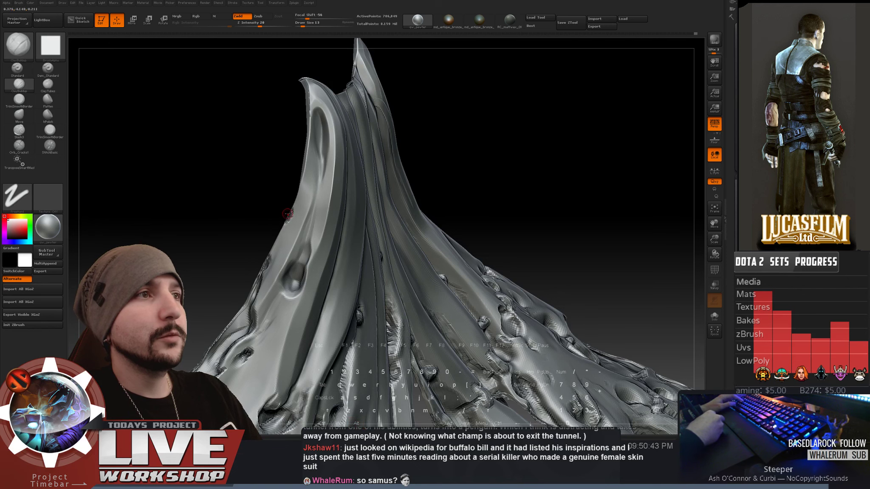
{"action": "left_click_drag", "start_coordinate": [259, 213], "coordinate": [260, 255], "text": "alt"}
{"action": "key", "text": "s"}
{"action": "mouse_move", "coordinate": [285, 217]}
{"action": "left_mouse_down", "text": "alt"}
{"action": "mouse_move", "coordinate": [302, 235]}
{"action": "mouse_move", "coordinate": [290, 228]}
{"action": "left_mouse_up", "text": "alt"}
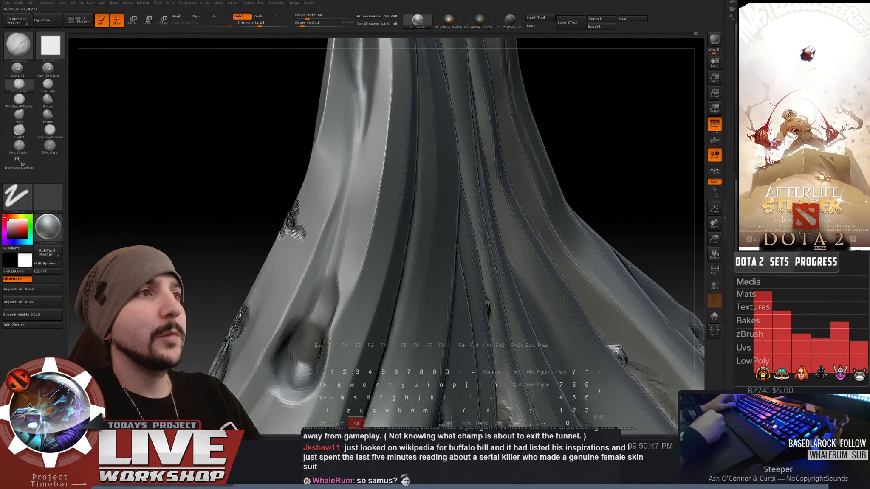
{"action": "key", "text": "shift"}
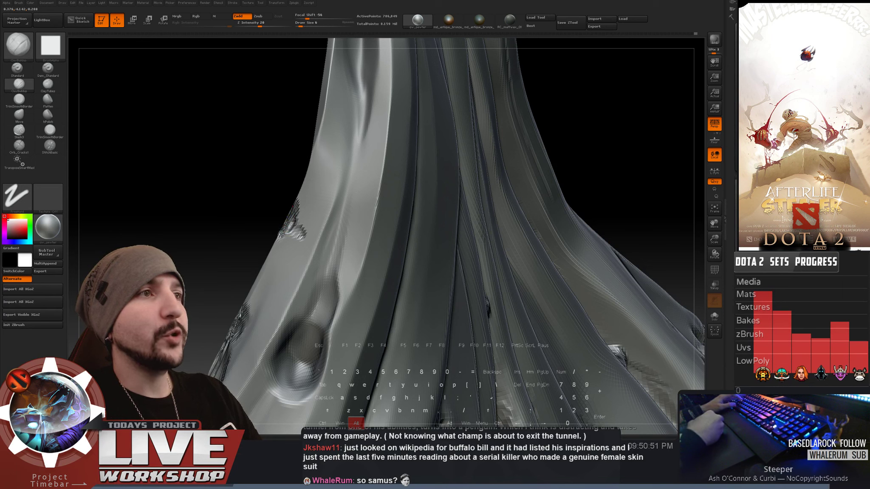
{"action": "left_click_drag", "start_coordinate": [286, 223], "coordinate": [289, 227], "text": "alt"}
- Add a smaller nick higher on the cape's outer edge and carve shallow dents into the thick fold beside it
{"action": "mouse_move", "coordinate": [279, 191]}
{"action": "left_mouse_down", "text": "alt"}
{"action": "mouse_move", "coordinate": [326, 175]}
{"action": "mouse_move", "coordinate": [335, 181]}
{"action": "left_mouse_up", "text": "alt"}
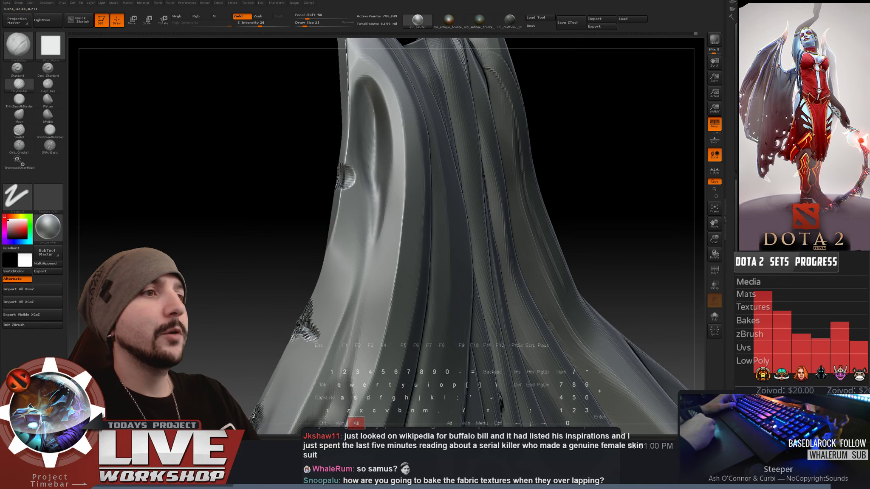
{"action": "mouse_move", "coordinate": [298, 327]}
{"action": "left_mouse_down"}
{"action": "mouse_move", "coordinate": [430, 191]}
{"action": "mouse_move", "coordinate": [495, 169]}
{"action": "mouse_move", "coordinate": [534, 177]}
{"action": "mouse_move", "coordinate": [548, 164]}
{"action": "mouse_move", "coordinate": [506, 230]}
{"action": "left_mouse_up"}
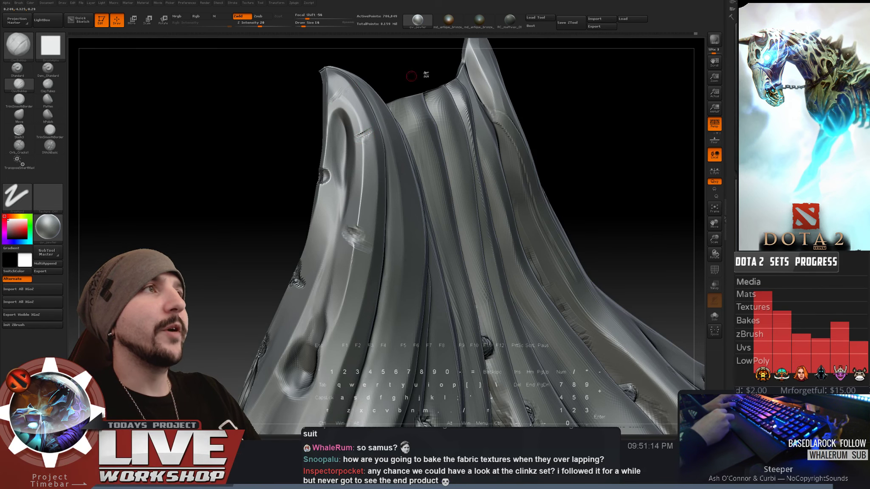
{"action": "right_click_drag", "start_coordinate": [344, 87], "coordinate": [323, 177]}
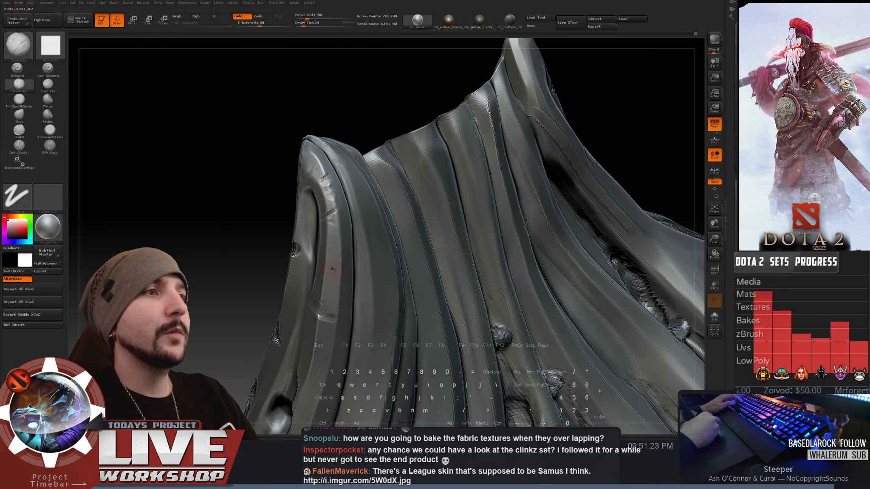
{"action": "mouse_move", "coordinate": [239, 252]}
{"action": "left_mouse_down", "text": "alt"}
{"action": "mouse_move", "coordinate": [251, 165]}
{"action": "mouse_move", "coordinate": [235, 167]}
{"action": "mouse_move", "coordinate": [255, 182]}
{"action": "mouse_move", "coordinate": [182, 192]}
{"action": "left_mouse_up", "text": "alt"}
- Cut two short diagonal slashes across the outer upper folds with the cracks brush, adjusting its size for each cut
{"action": "left_click", "coordinate": [20, 146]}
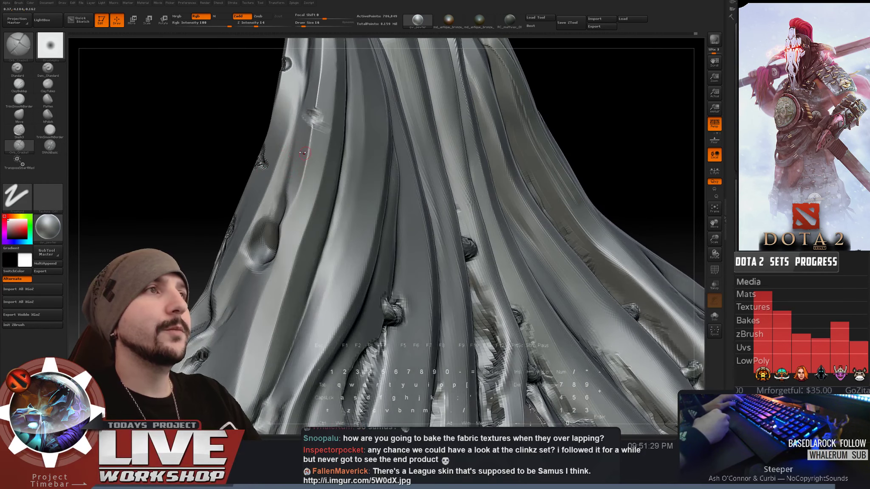
{"action": "key", "text": "s"}
{"action": "left_click", "coordinate": [307, 154]}
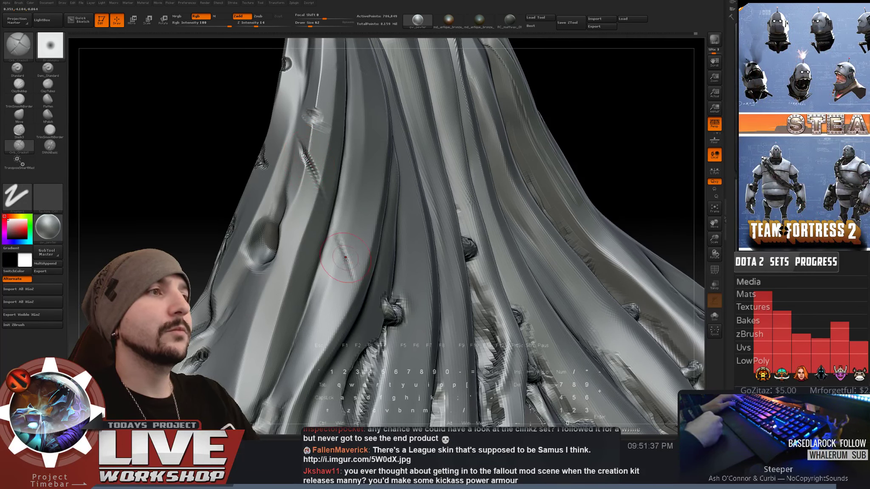
{"action": "key", "text": "s"}
{"action": "left_click", "coordinate": [345, 272]}
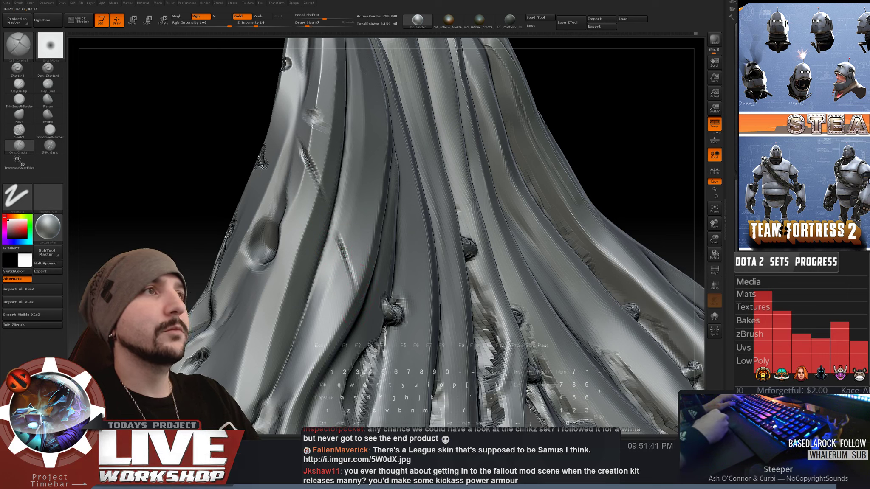
{"action": "left_click_drag", "start_coordinate": [227, 178], "coordinate": [522, 204], "text": "alt"}
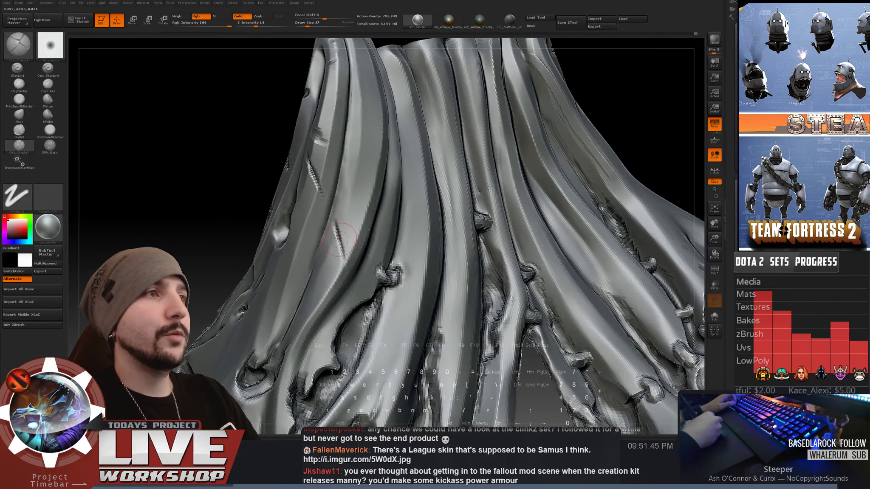
- Switch brushes and refine the edges of the two slashes in the upper folds, checking them from several angles and on the whole cape
{"action": "left_click", "coordinate": [48, 84]}
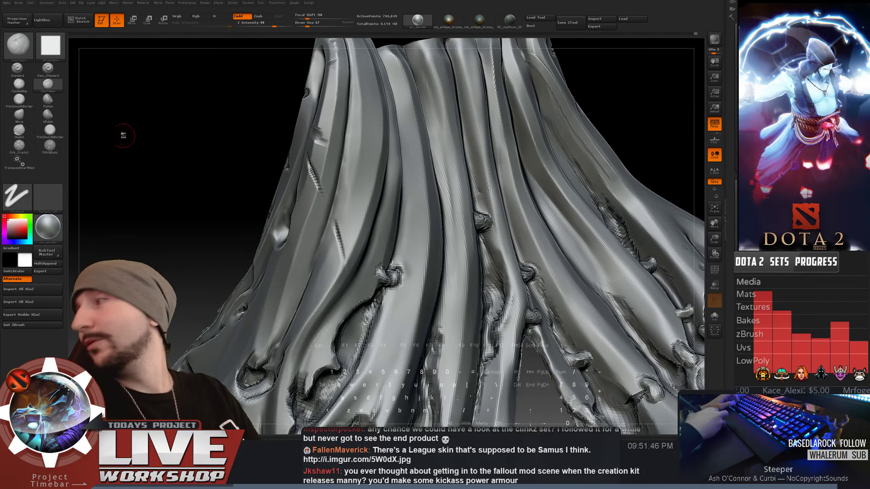
{"action": "left_click", "coordinate": [48, 115]}
{"action": "left_click_drag", "start_coordinate": [193, 189], "coordinate": [238, 242], "text": "alt"}
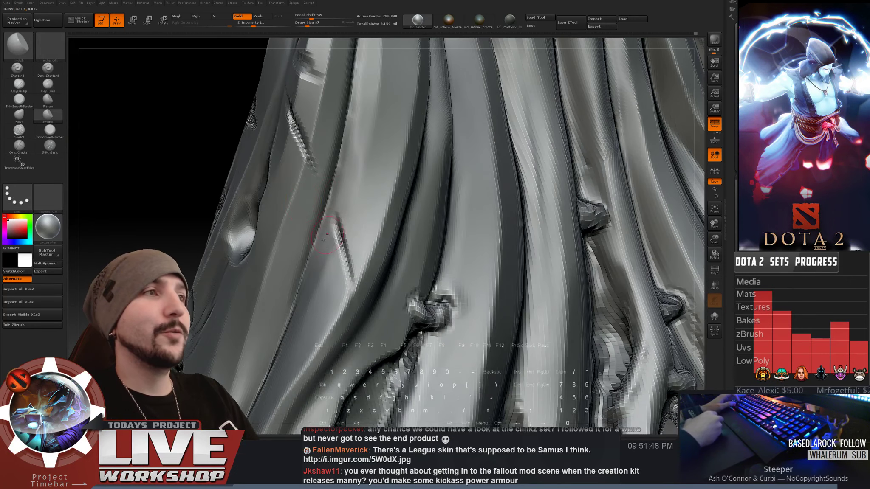
{"action": "key", "text": "s"}
{"action": "mouse_move", "coordinate": [328, 239]}
{"action": "left_mouse_down"}
{"action": "mouse_move", "coordinate": [336, 238]}
{"action": "mouse_move", "coordinate": [348, 262]}
{"action": "left_mouse_up"}
{"action": "key", "text": "s"}
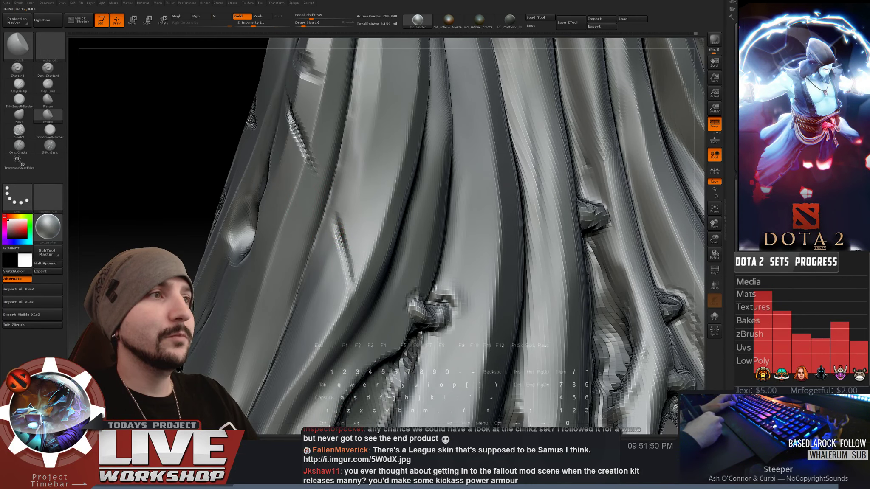
{"action": "left_click_drag", "start_coordinate": [192, 152], "coordinate": [300, 136]}
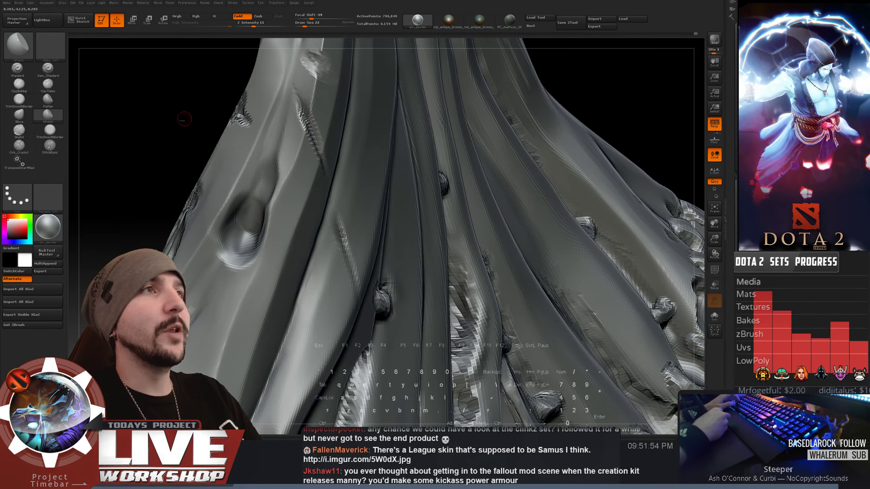
{"action": "mouse_move", "coordinate": [221, 136]}
{"action": "left_mouse_down"}
{"action": "mouse_move", "coordinate": [206, 127]}
{"action": "mouse_move", "coordinate": [313, 128]}
{"action": "left_mouse_up"}
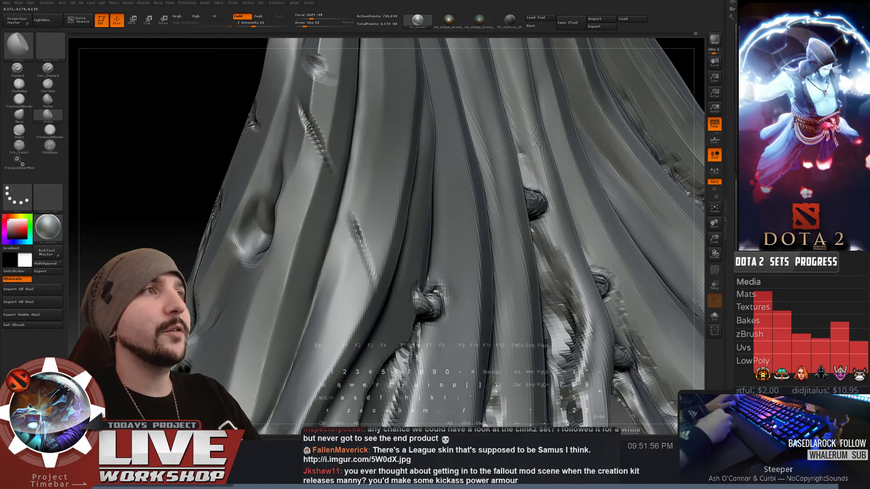
{"action": "type", "text": "s"}
{"action": "type", "text": "41"}
{"action": "key", "text": "Escape"}
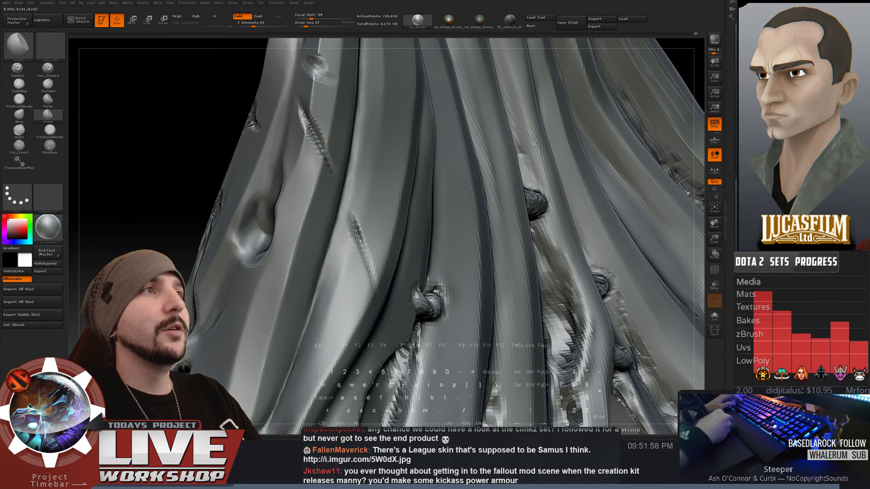
{"action": "key", "text": "f"}
{"action": "mouse_move", "coordinate": [579, 116]}
{"action": "left_mouse_down", "text": "alt"}
{"action": "mouse_move", "coordinate": [560, 149]}
{"action": "mouse_move", "coordinate": [562, 131]}
{"action": "mouse_move", "coordinate": [585, 123]}
{"action": "mouse_move", "coordinate": [608, 132]}
{"action": "mouse_move", "coordinate": [585, 119]}
{"action": "mouse_move", "coordinate": [579, 101]}
{"action": "mouse_move", "coordinate": [586, 108]}
{"action": "left_mouse_up", "text": "alt"}
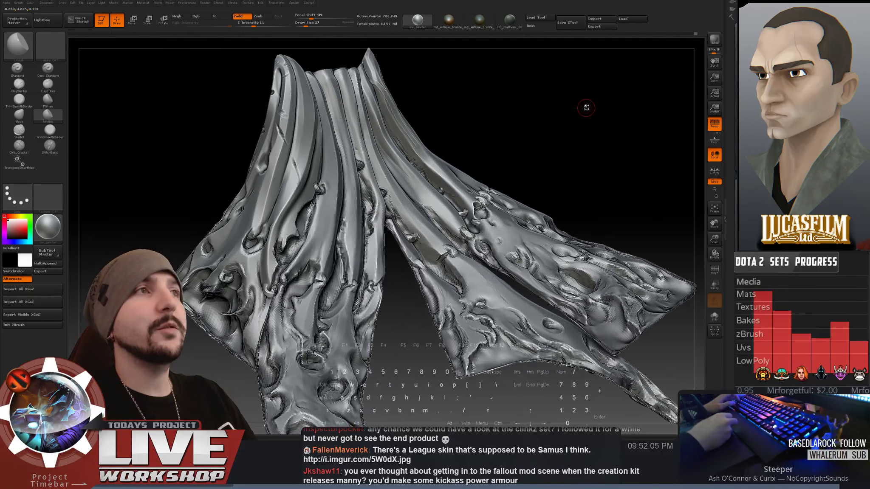
- Cut short diagonal slashes with the cracks brush across the folds above the wide flap
{"action": "left_click", "coordinate": [19, 145]}
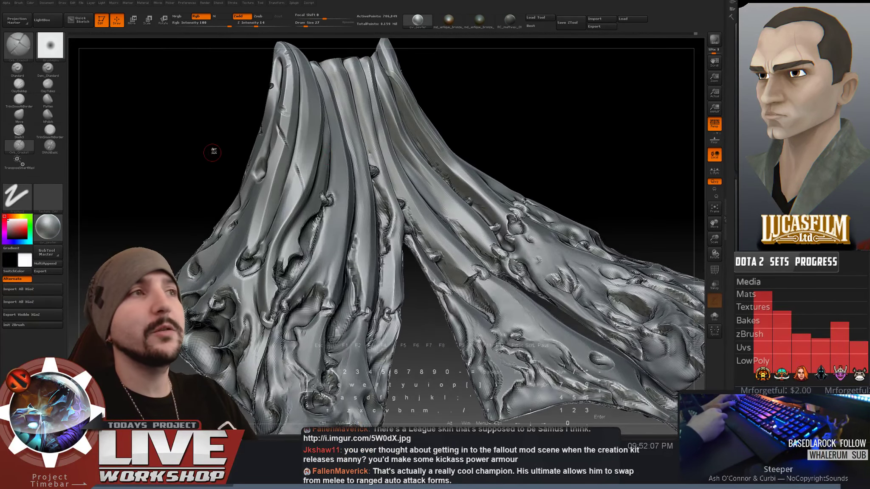
{"action": "left_click_drag", "start_coordinate": [185, 138], "coordinate": [180, 139]}
{"action": "left_click_drag", "start_coordinate": [235, 239], "coordinate": [209, 189]}
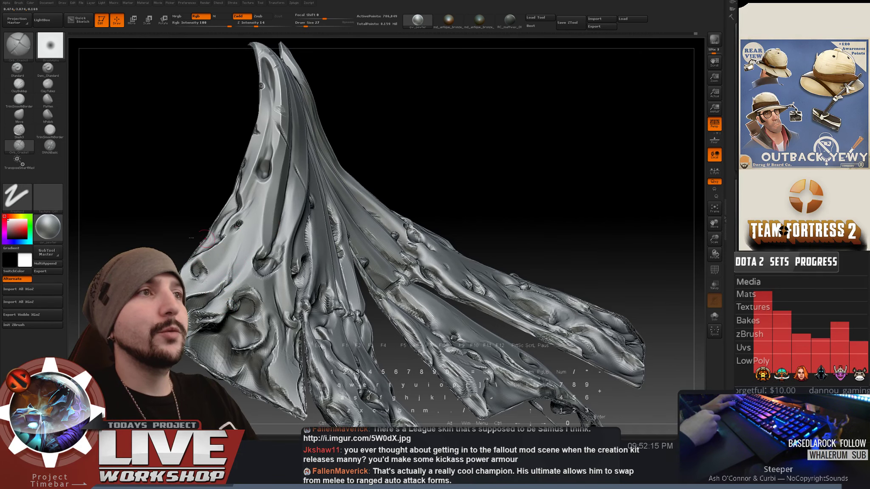
{"action": "mouse_move", "coordinate": [206, 239]}
{"action": "left_mouse_down"}
{"action": "mouse_move", "coordinate": [553, 165]}
{"action": "mouse_move", "coordinate": [522, 179]}
{"action": "mouse_move", "coordinate": [527, 218]}
{"action": "mouse_move", "coordinate": [471, 153]}
{"action": "mouse_move", "coordinate": [306, 181]}
{"action": "left_mouse_up"}
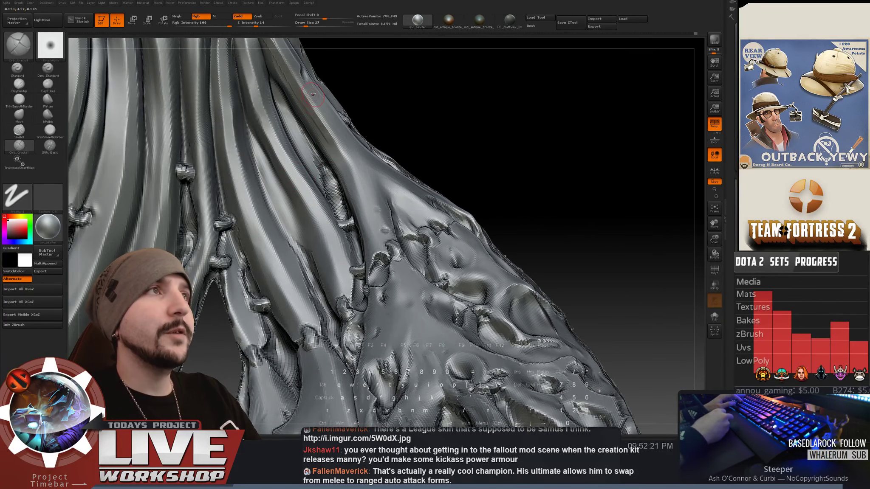
{"action": "key", "text": "s"}
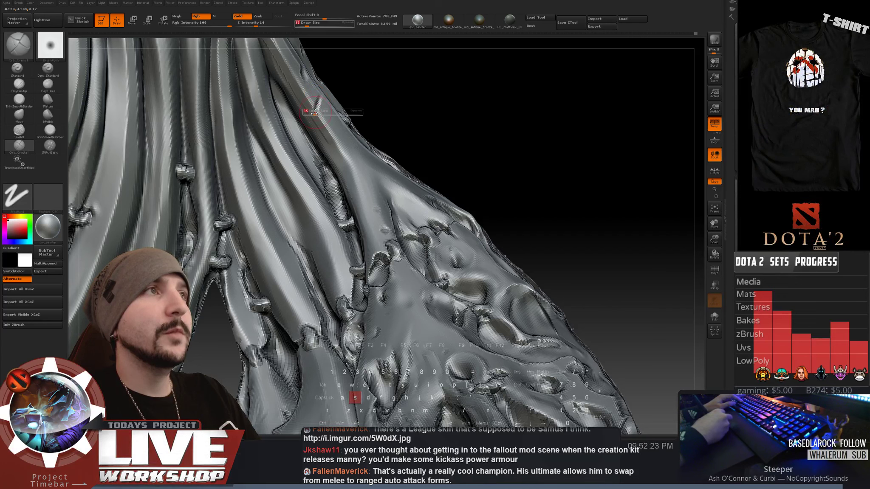
{"action": "left_click_drag", "start_coordinate": [314, 113], "coordinate": [312, 113]}
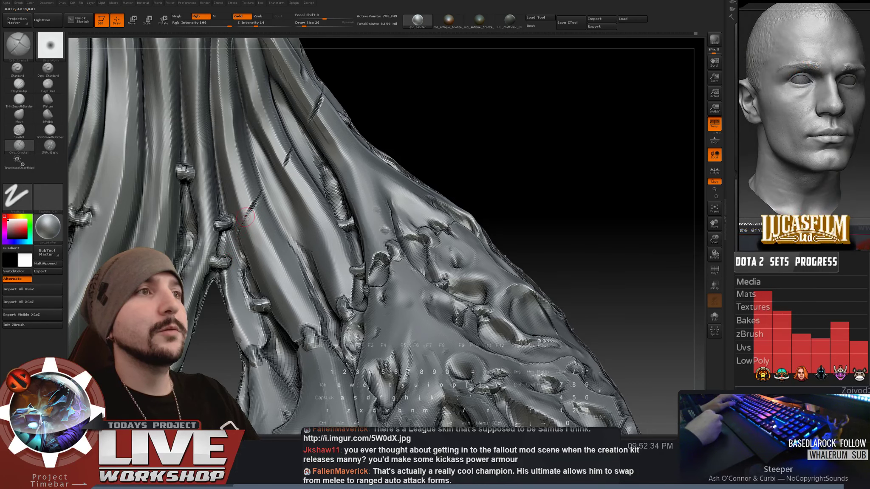
{"action": "key", "text": "bracketright"}
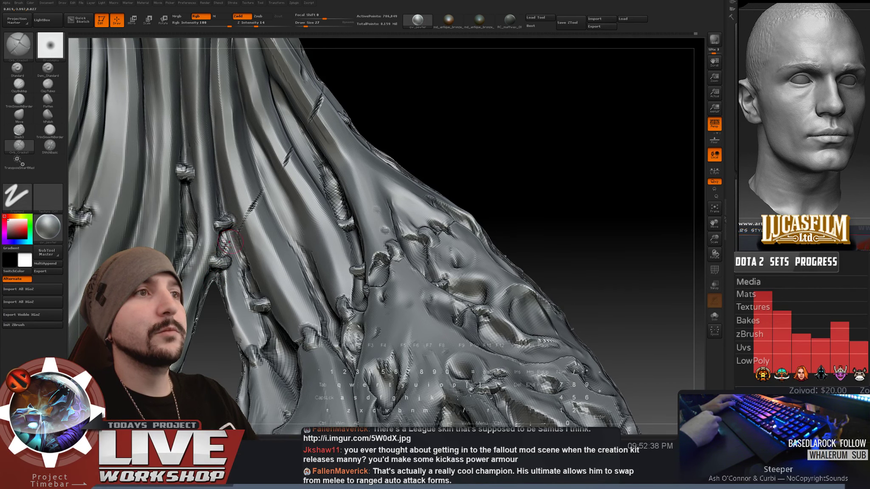
- Extend the slashes above the wide flap into one diagonal cut across the folds, smooth it, and check it on the whole cape
{"action": "mouse_move", "coordinate": [223, 334]}
{"action": "left_mouse_down", "text": "alt"}
{"action": "mouse_move", "coordinate": [297, 180]}
{"action": "mouse_move", "coordinate": [460, 190]}
{"action": "mouse_move", "coordinate": [471, 176]}
{"action": "mouse_move", "coordinate": [261, 217]}
{"action": "left_mouse_up", "text": "alt"}
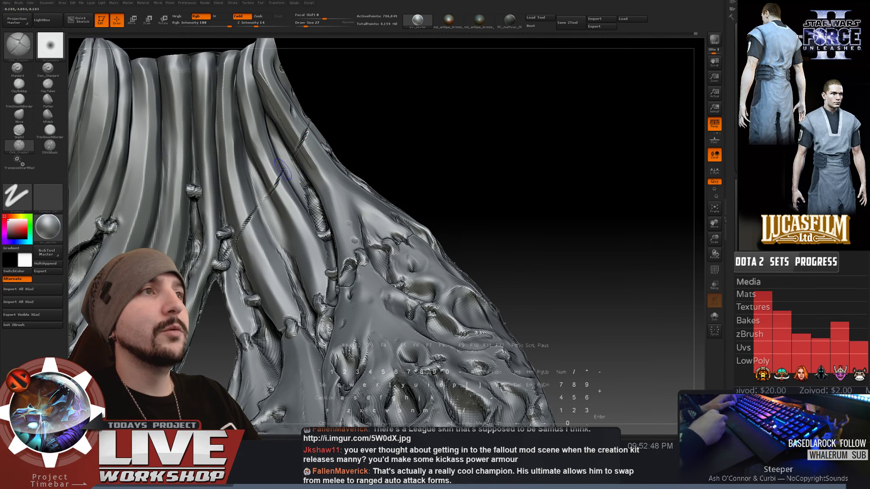
{"action": "left_click_drag", "start_coordinate": [283, 170], "coordinate": [306, 134]}
{"action": "key", "text": "shift"}
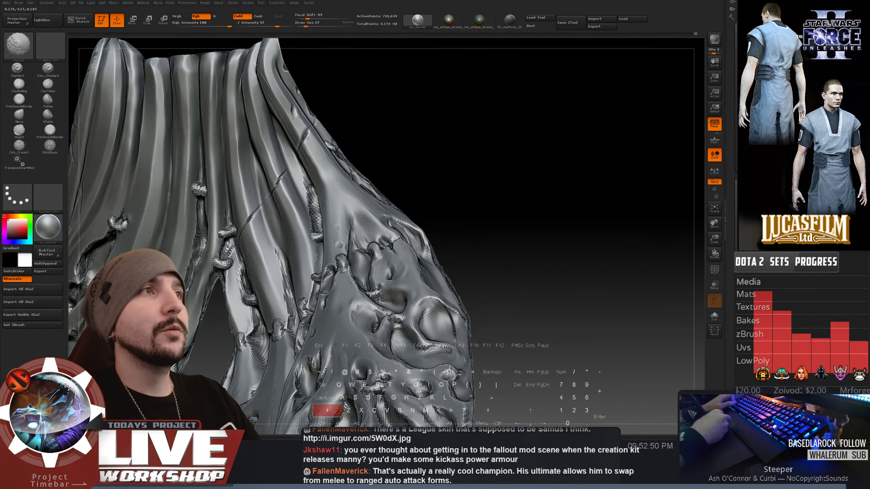
{"action": "left_click_drag", "start_coordinate": [513, 220], "coordinate": [450, 157], "text": "alt"}
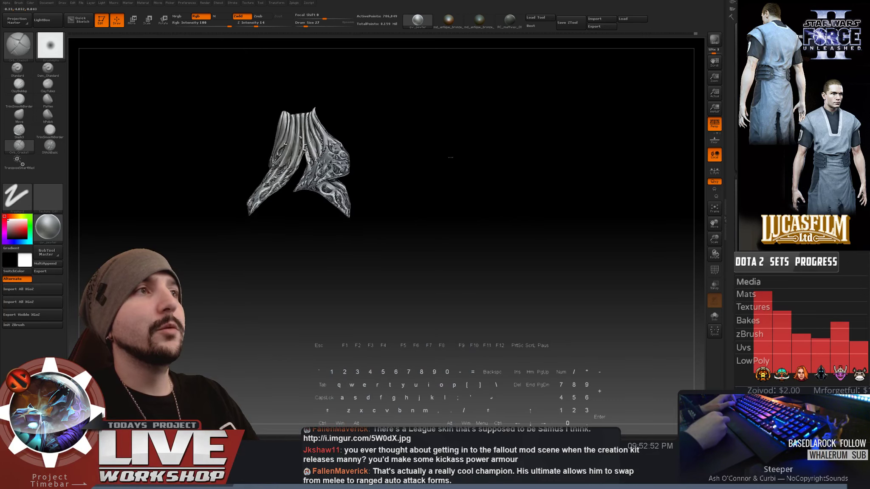
{"action": "mouse_move", "coordinate": [461, 208]}
{"action": "left_mouse_down", "text": "alt"}
{"action": "mouse_move", "coordinate": [492, 223]}
{"action": "mouse_move", "coordinate": [546, 190]}
{"action": "mouse_move", "coordinate": [489, 154]}
{"action": "mouse_move", "coordinate": [476, 178]}
{"action": "left_mouse_up", "text": "alt"}
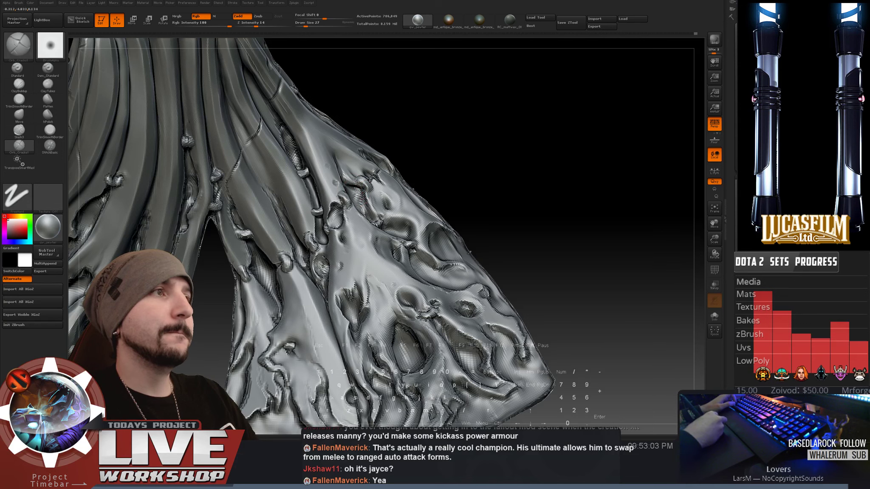
- Examine the slashes in the cape's upper folds up close and on the whole cape from several angles
{"action": "left_click_drag", "start_coordinate": [476, 179], "coordinate": [542, 219], "text": "alt"}
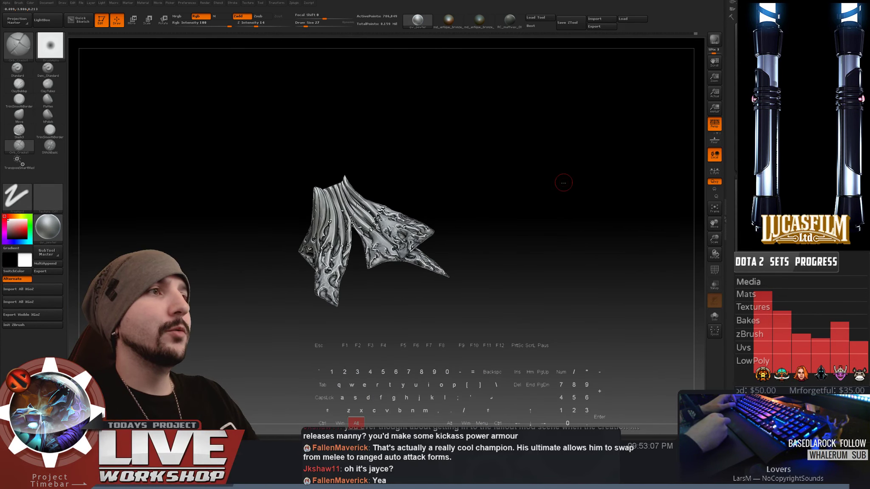
{"action": "key", "text": "f"}
{"action": "left_click_drag", "start_coordinate": [252, 184], "coordinate": [163, 216]}
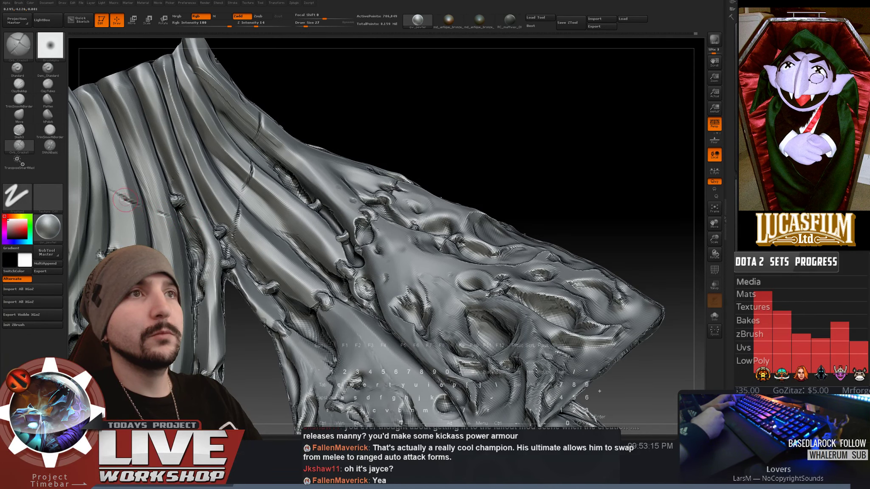
{"action": "left_click_drag", "start_coordinate": [332, 121], "coordinate": [532, 134], "text": "alt"}
{"action": "key", "text": "f"}
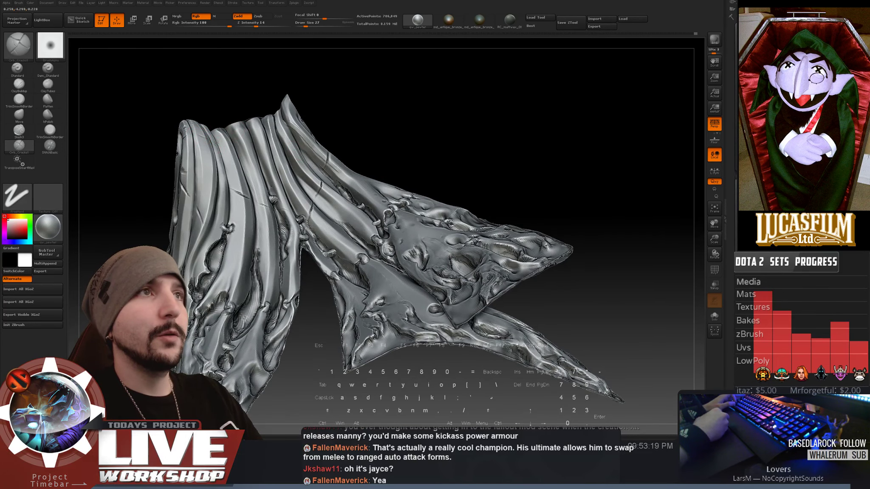
{"action": "left_click_drag", "start_coordinate": [336, 124], "coordinate": [297, 134]}
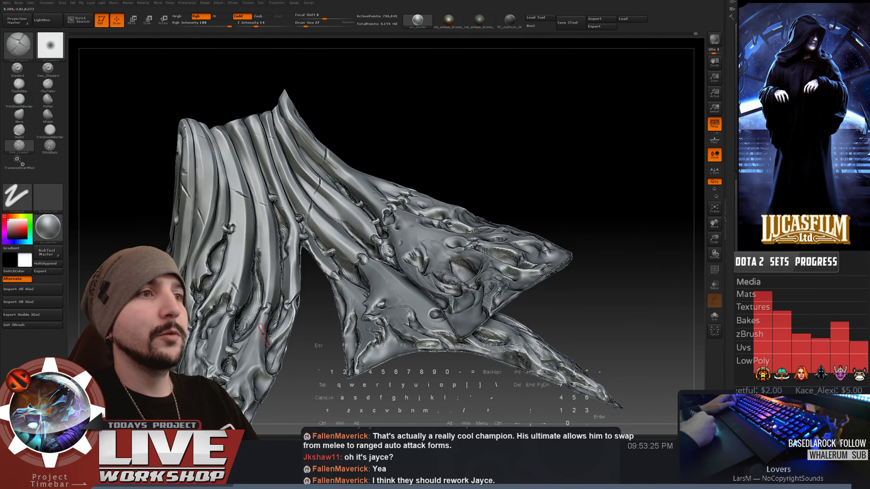
{"action": "left_click_drag", "start_coordinate": [312, 340], "coordinate": [320, 247]}
{"action": "left_click_drag", "start_coordinate": [417, 249], "coordinate": [489, 242]}
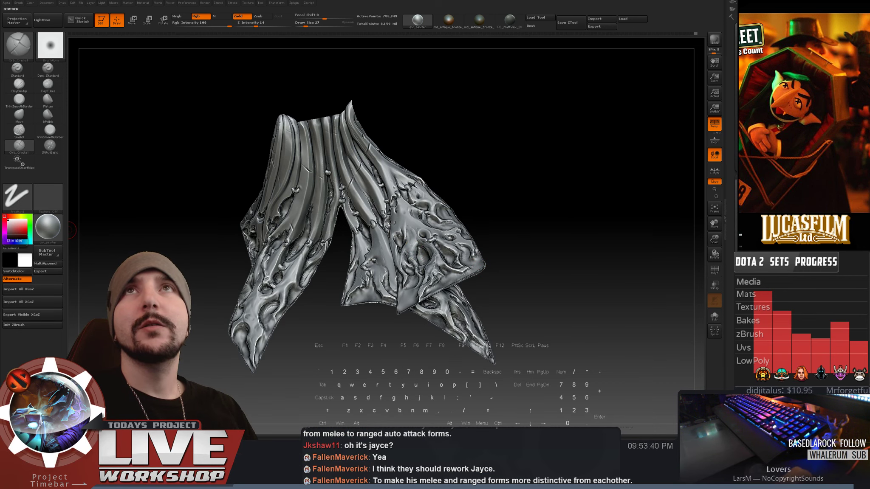
- Switch to the browser to view the Jayce vs. Samus Aran comparison image and close the browser window
{"action": "left_click_drag", "start_coordinate": [0, 37], "coordinate": [294, 37]}
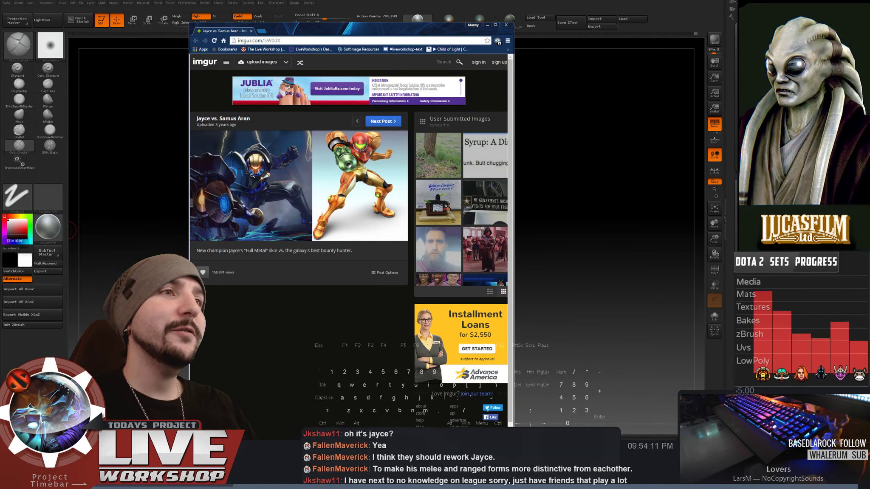
{"action": "left_click", "coordinate": [506, 25]}
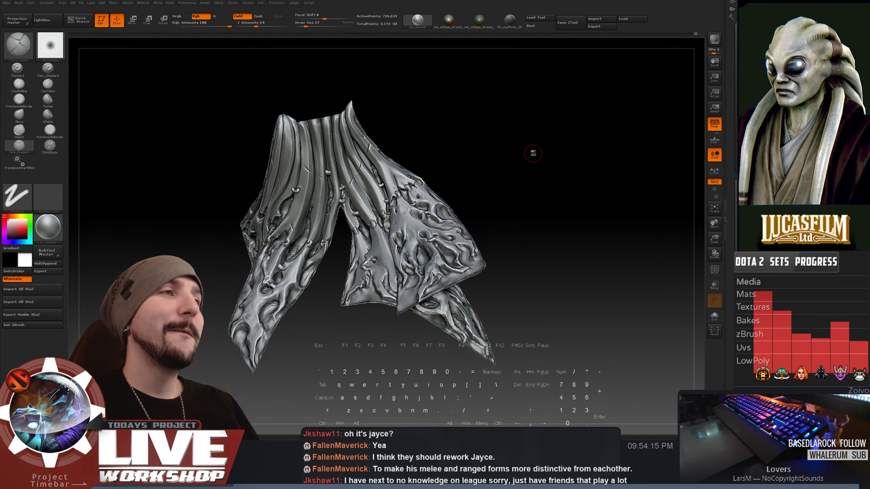
- Bring back the complete rider and mount and inspect the cape in context from several angles
{"action": "left_click_drag", "start_coordinate": [530, 149], "coordinate": [541, 143]}
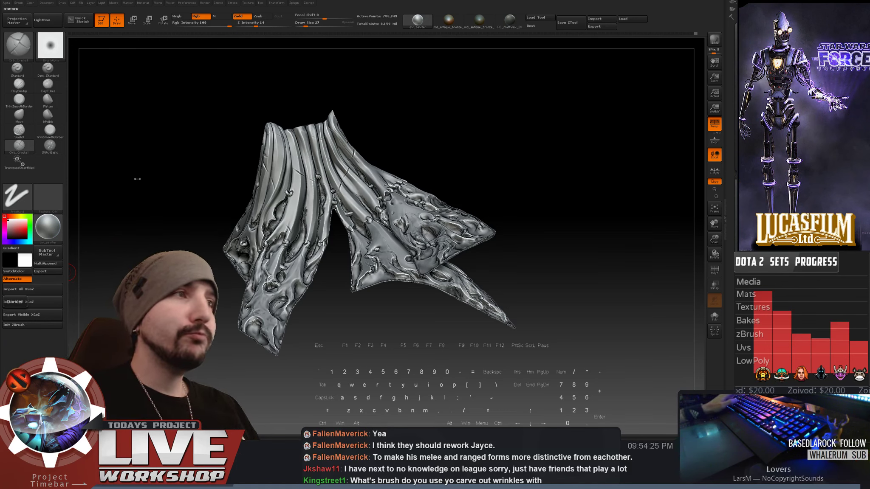
{"action": "mouse_move", "coordinate": [542, 184]}
{"action": "left_mouse_down"}
{"action": "mouse_move", "coordinate": [545, 142]}
{"action": "mouse_move", "coordinate": [536, 157]}
{"action": "mouse_move", "coordinate": [571, 181]}
{"action": "mouse_move", "coordinate": [565, 162]}
{"action": "mouse_move", "coordinate": [590, 162]}
{"action": "left_mouse_up"}
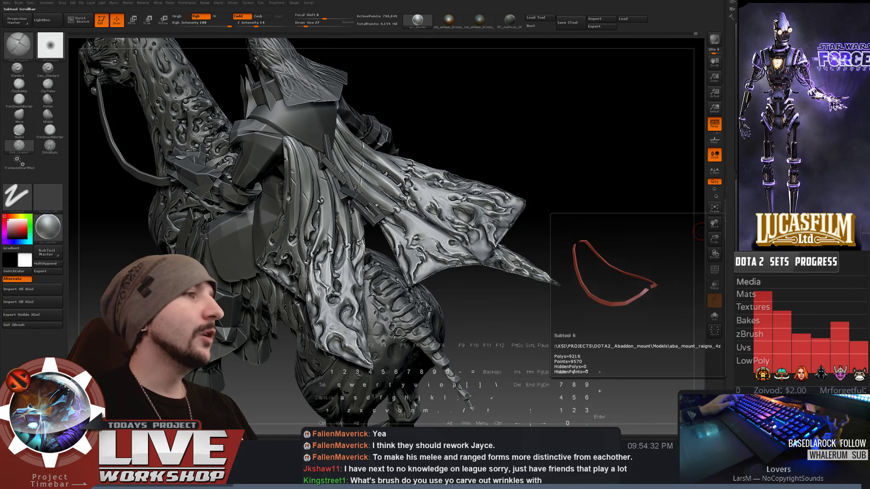
{"action": "left_click_drag", "start_coordinate": [571, 149], "coordinate": [583, 178], "text": "alt"}
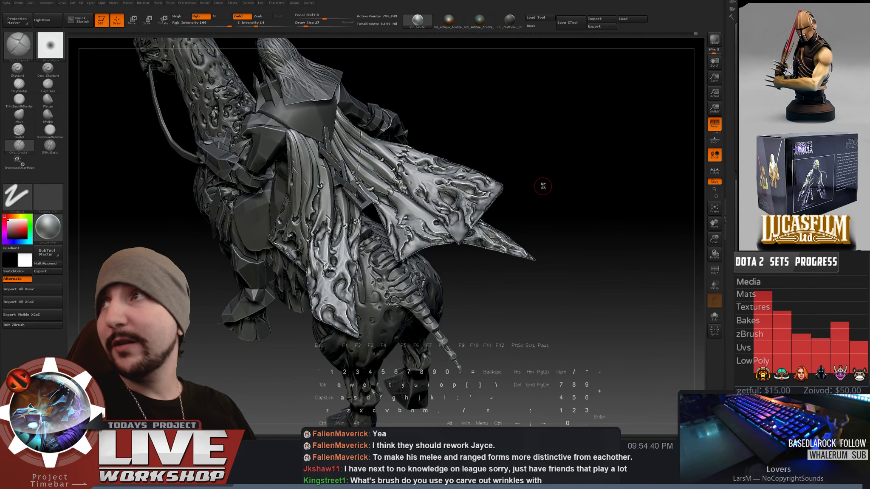
{"action": "left_click_drag", "start_coordinate": [554, 161], "coordinate": [555, 162]}
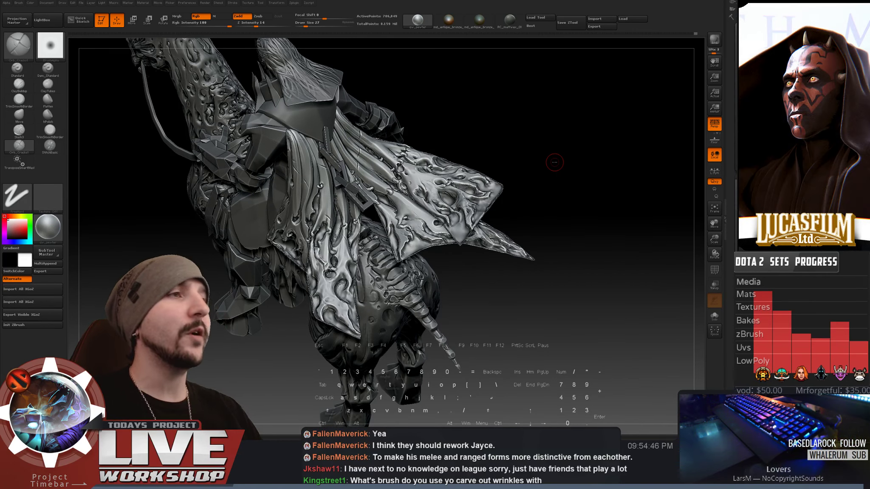
{"action": "left_click_drag", "start_coordinate": [505, 168], "coordinate": [597, 164]}
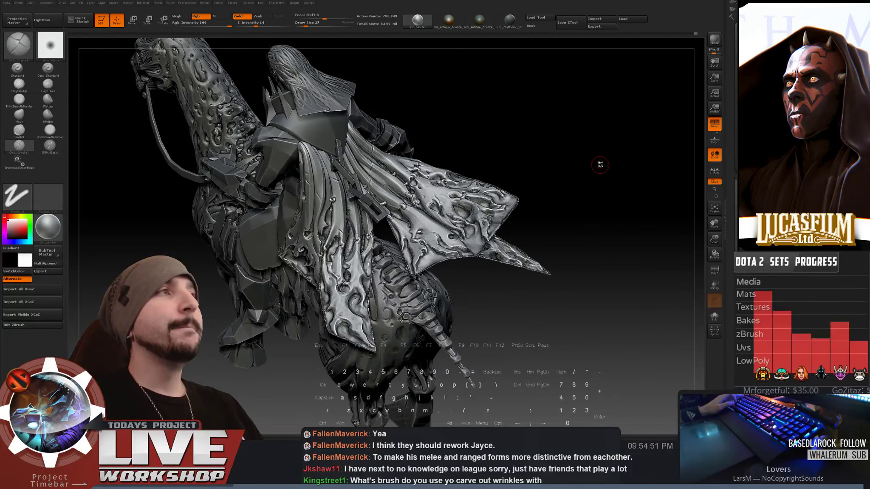
- Save the ZTool as aba_cursed_2bbbbbb.ztl in the project's Models folder
{"action": "left_click", "coordinate": [568, 23]}
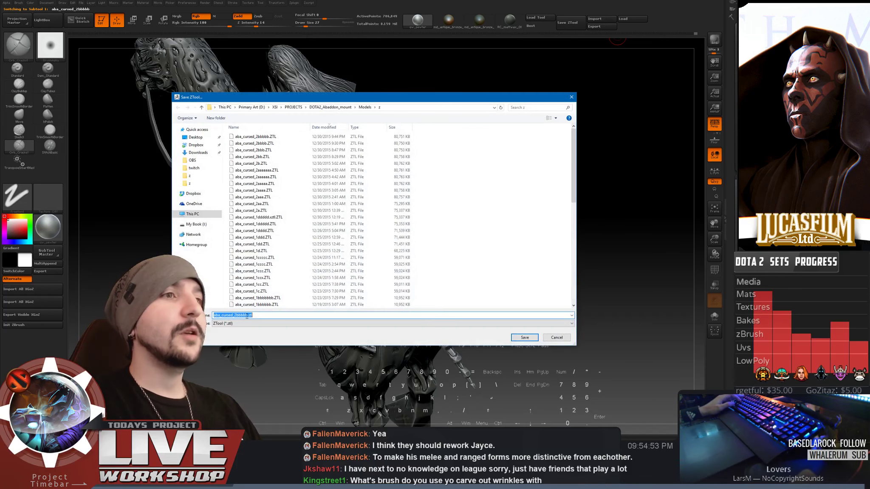
{"action": "left_click", "coordinate": [525, 337]}
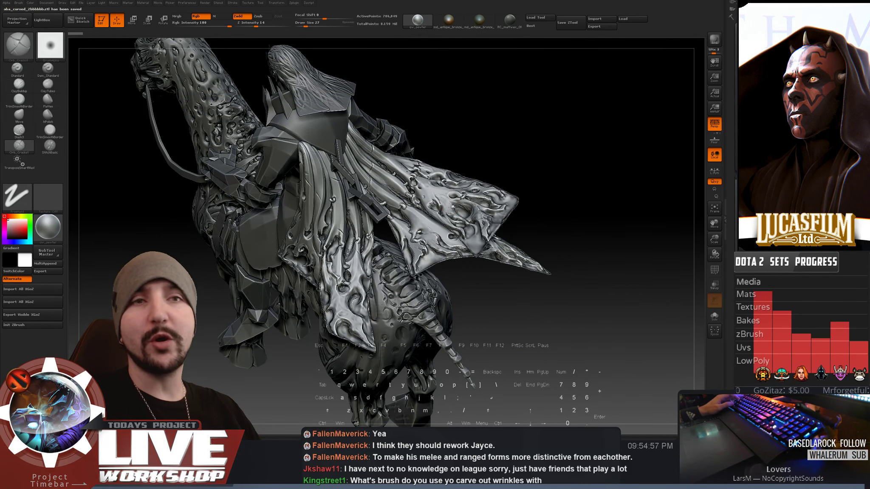
{"action": "left_click_drag", "start_coordinate": [579, 163], "coordinate": [584, 178]}
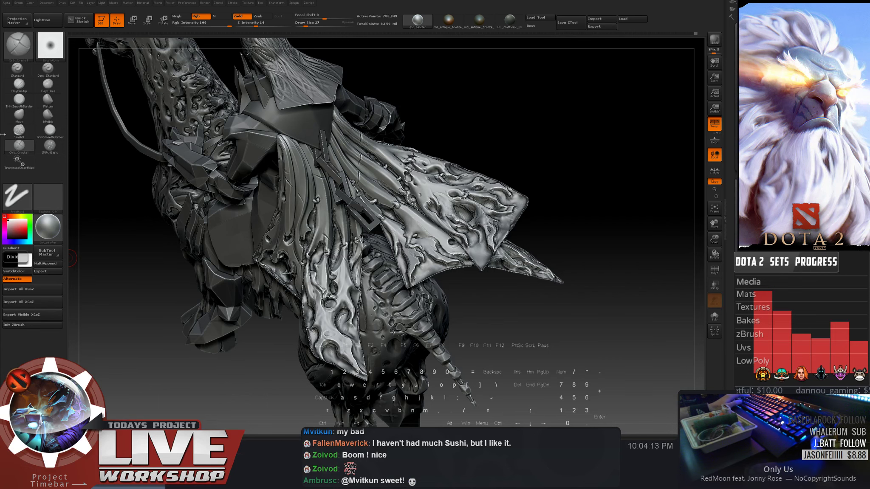
{"action": "left_click_drag", "start_coordinate": [562, 92], "coordinate": [580, 124]}
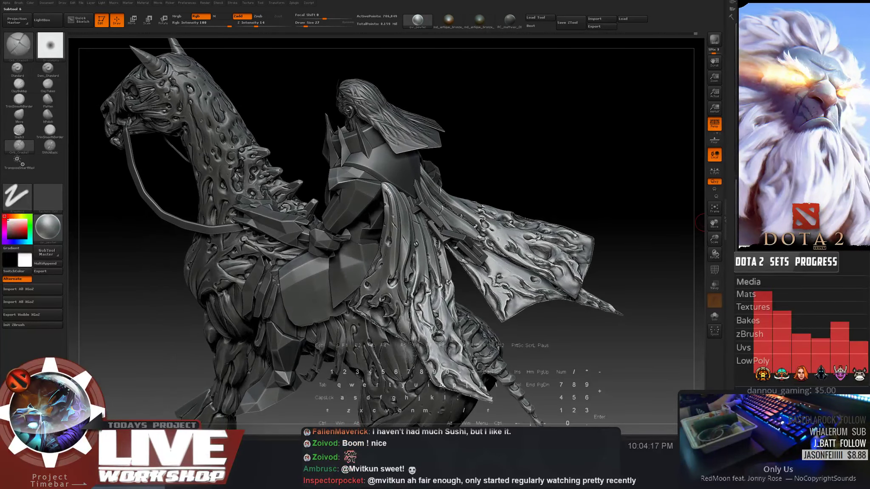